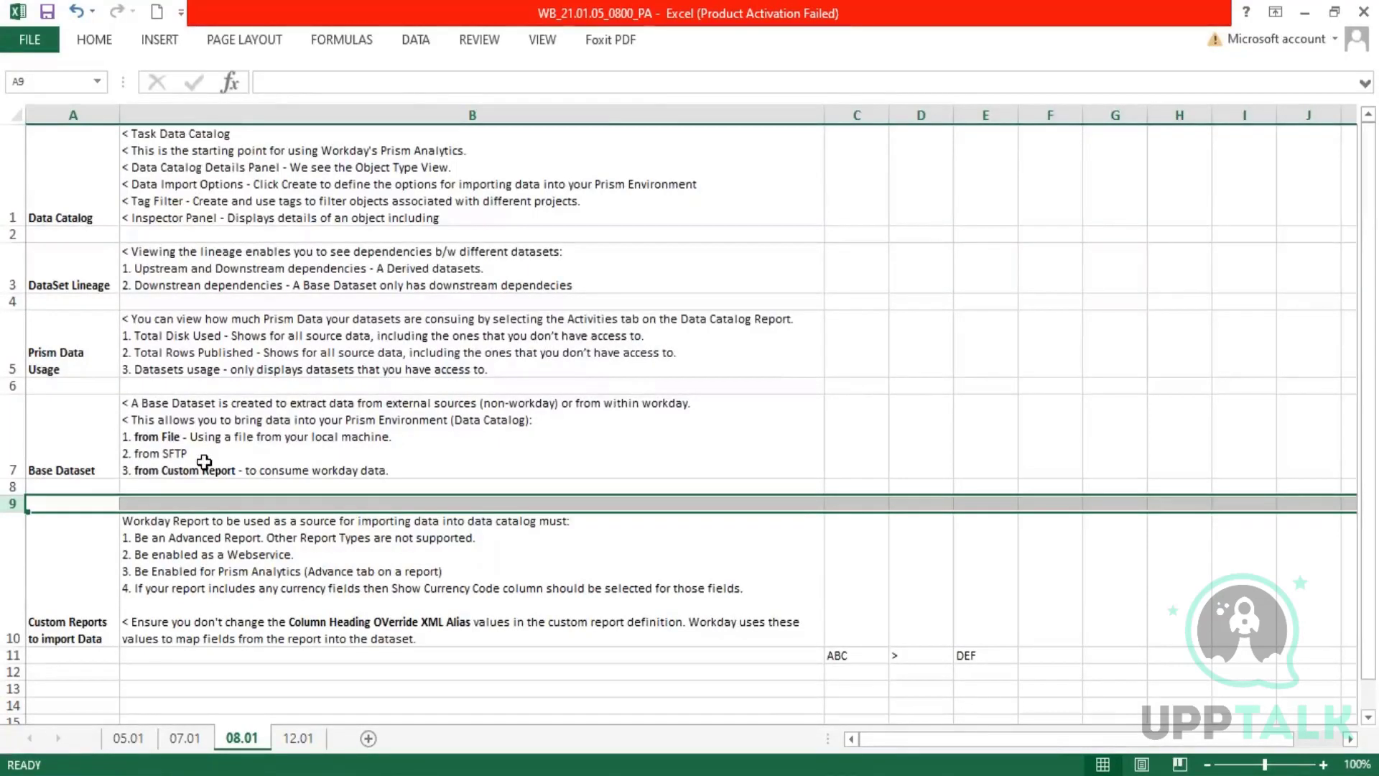
Rename the 12.01 worksheet as 14.01.
{"action": "left_click", "coordinate": [528, 561]}
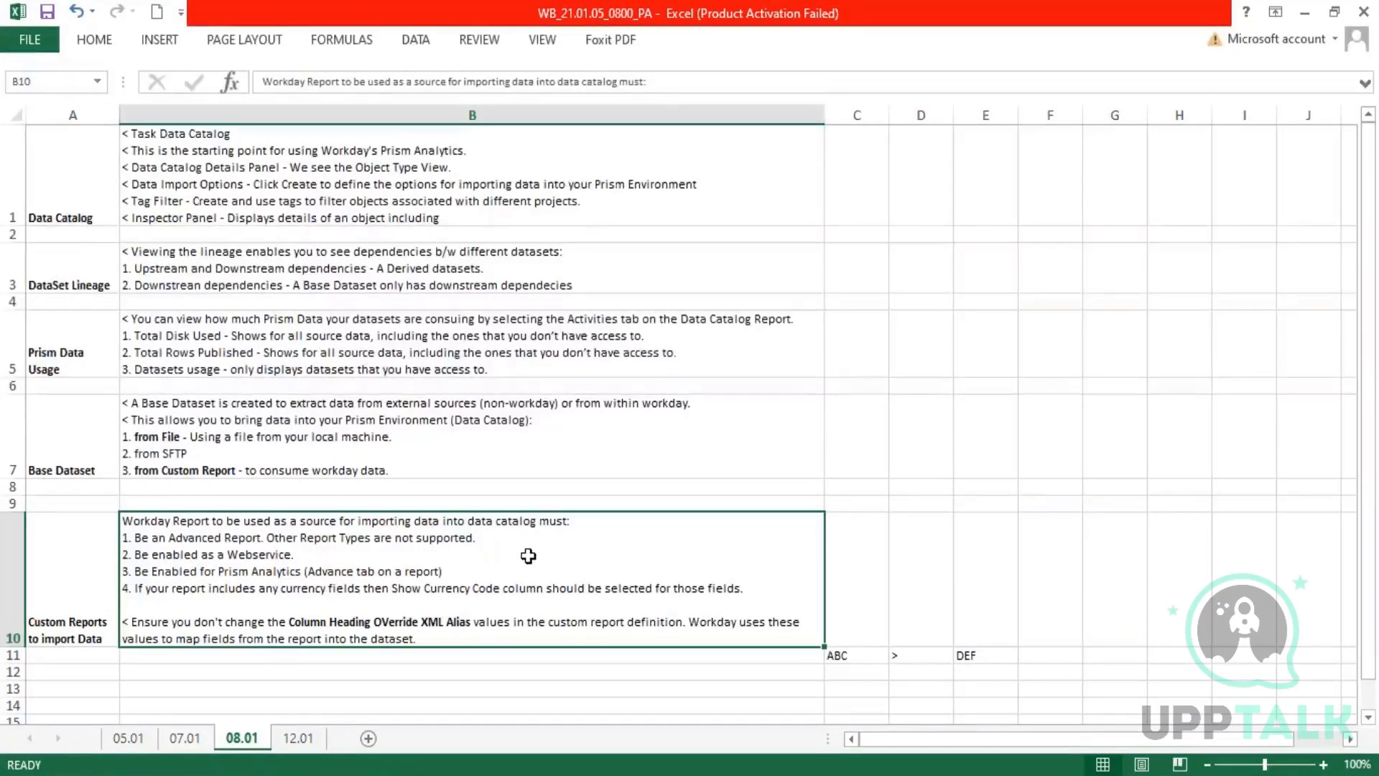
{"action": "left_click", "coordinate": [297, 740]}
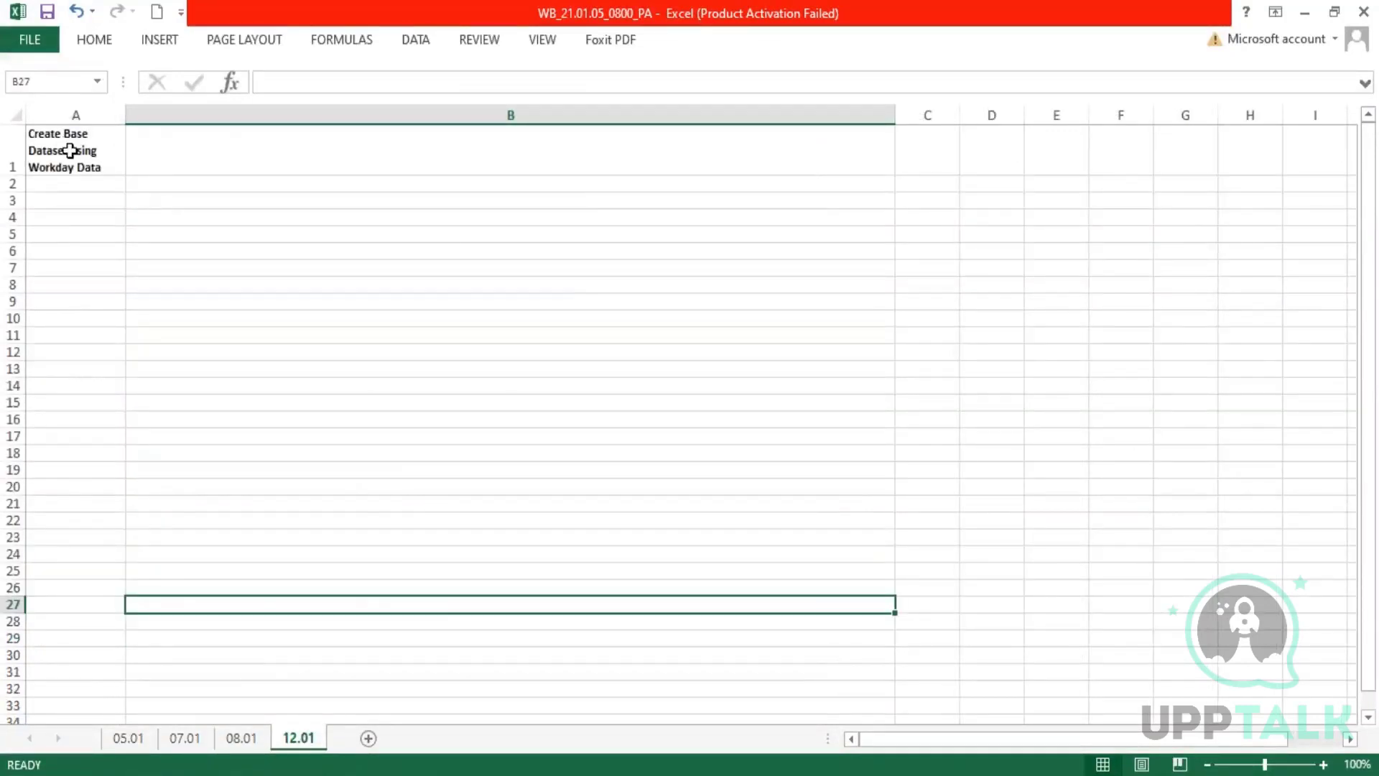
{"action": "right_click", "coordinate": [306, 742]}
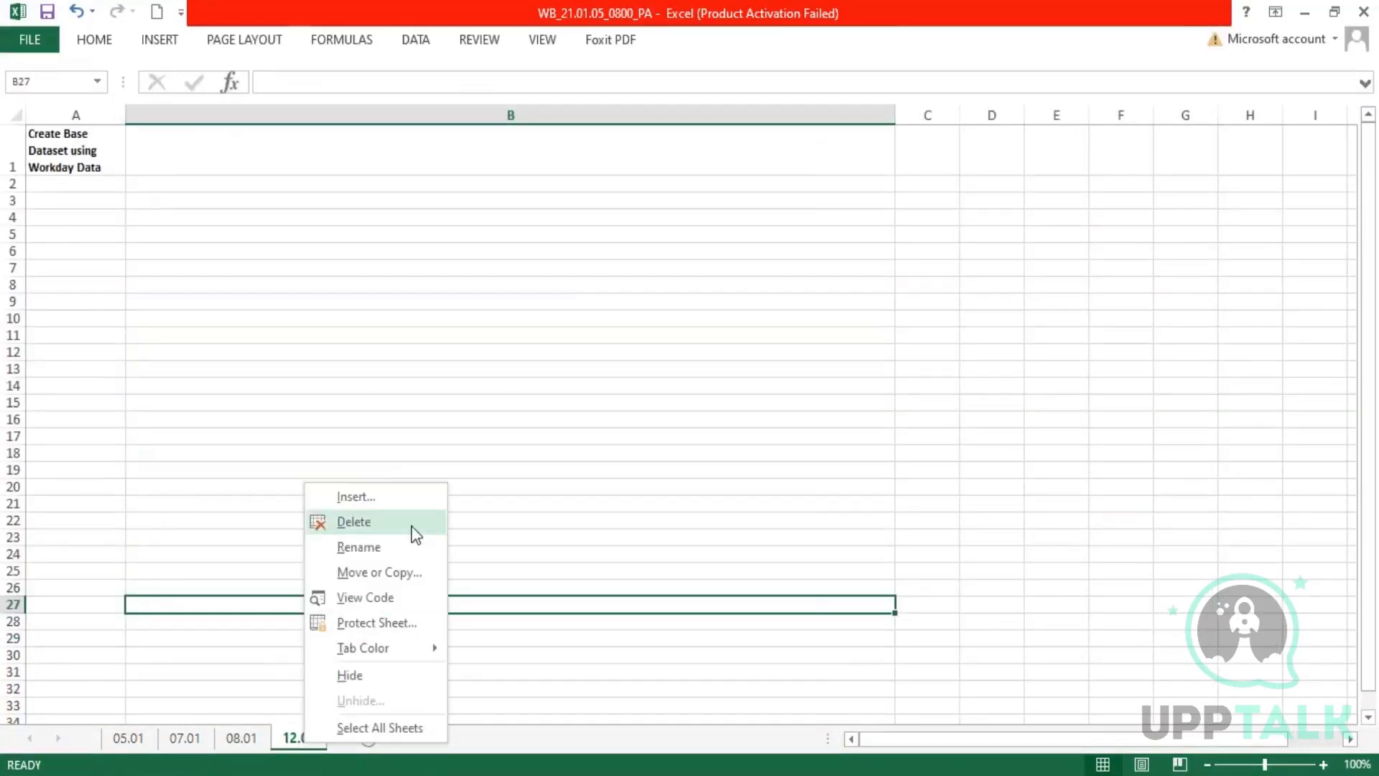
{"action": "left_click", "coordinate": [360, 548]}
{"action": "key", "text": "Left"}
{"action": "key", "text": "Left"}
{"action": "key", "text": "Left"}
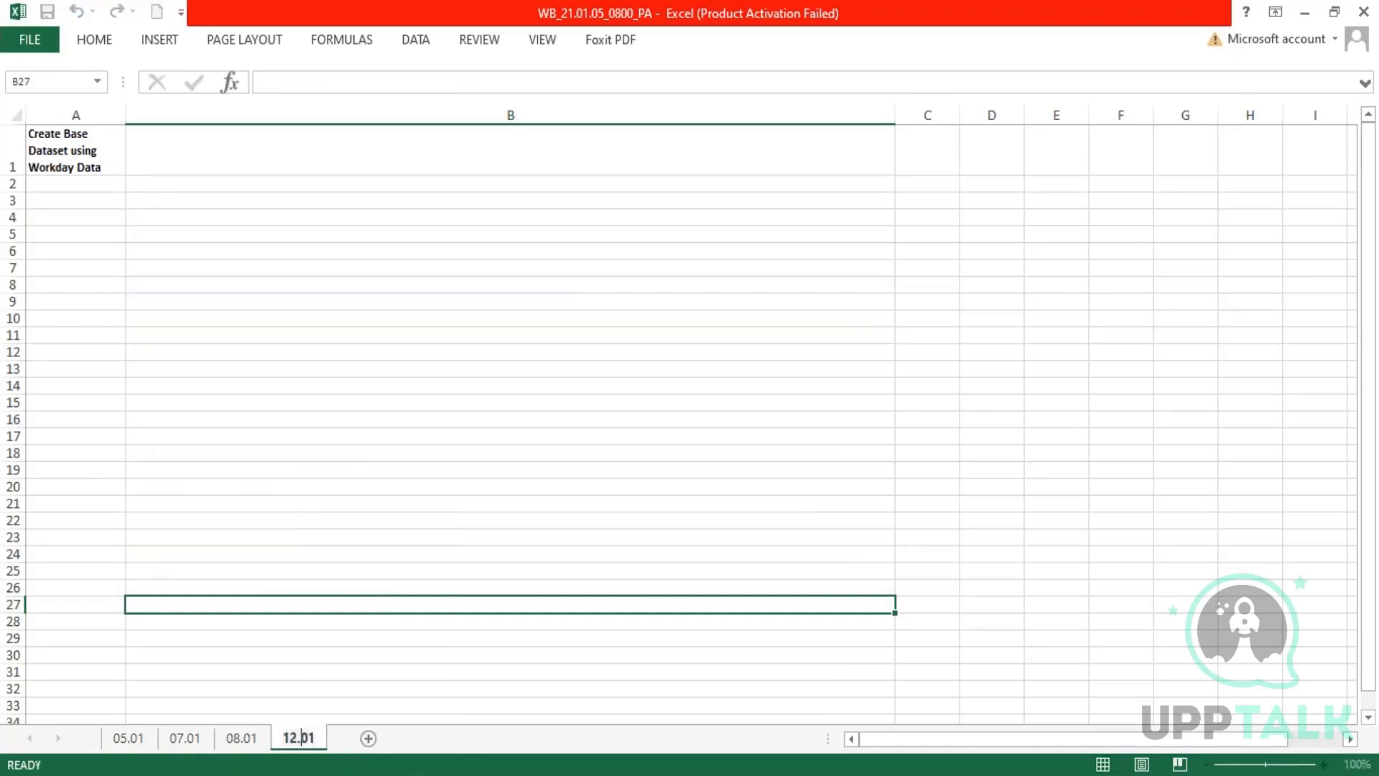
{"action": "key", "text": "BackSpace"}
{"action": "type", "text": "4"}
{"action": "key", "text": "Return"}
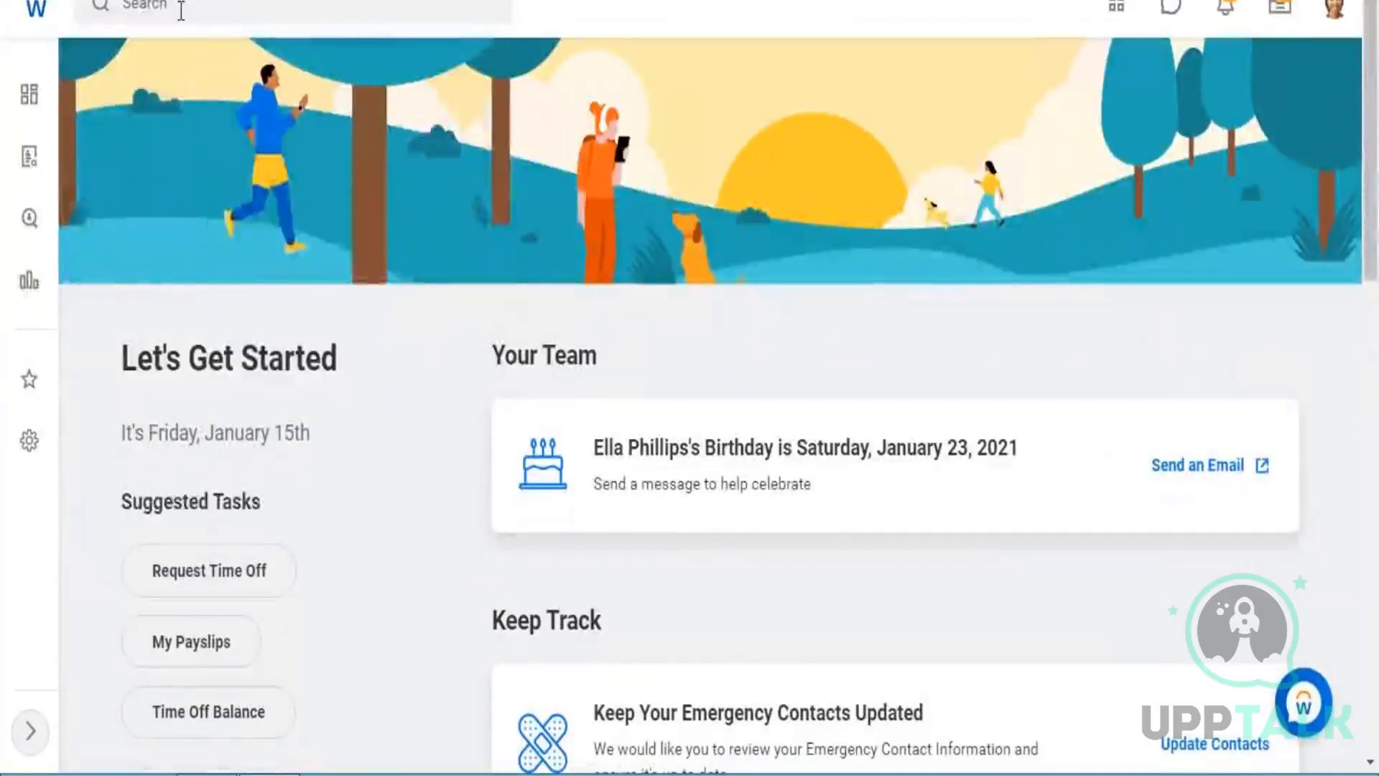
Switch to Workday, search for "data cat" and open the Data Catalog report.
{"action": "left_click", "coordinate": [181, 10]}
{"action": "type", "text": "data"}
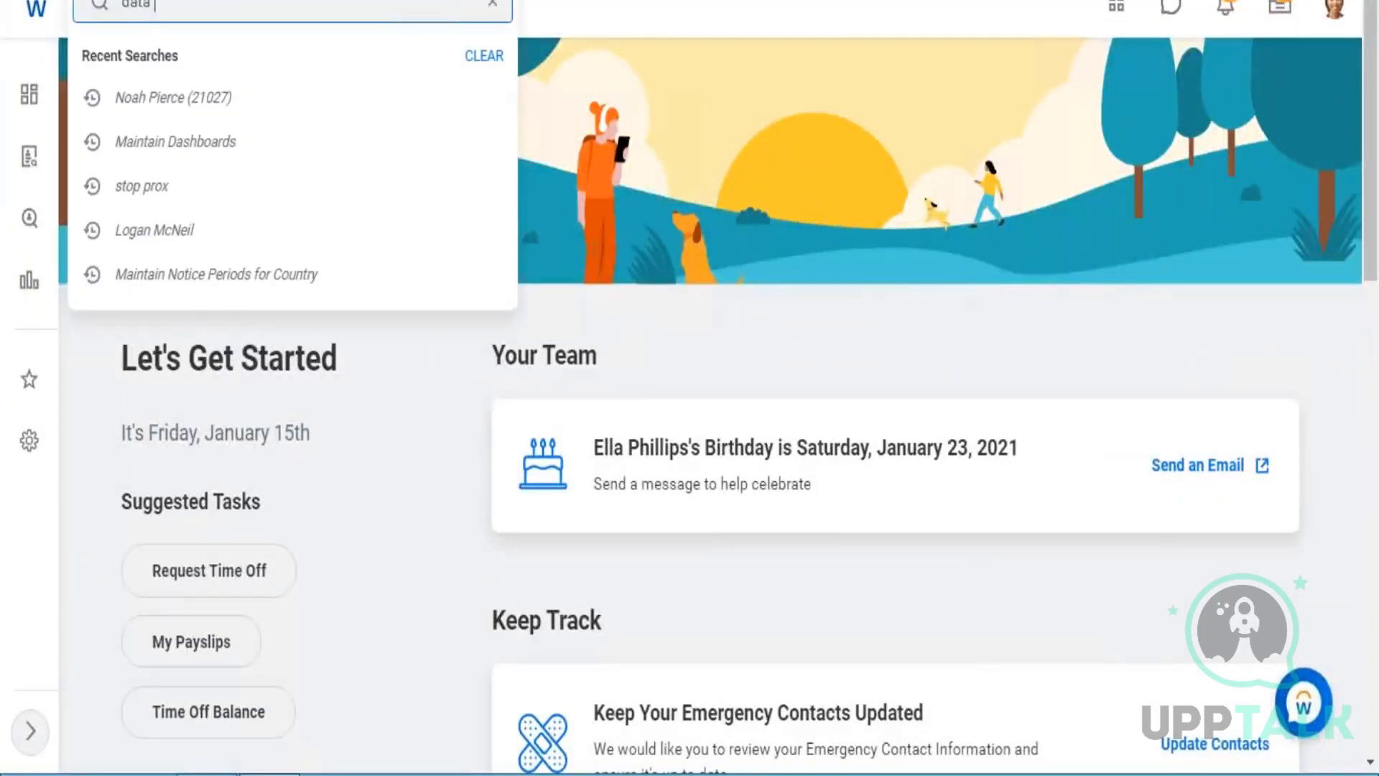
{"action": "type", "text": " cat"}
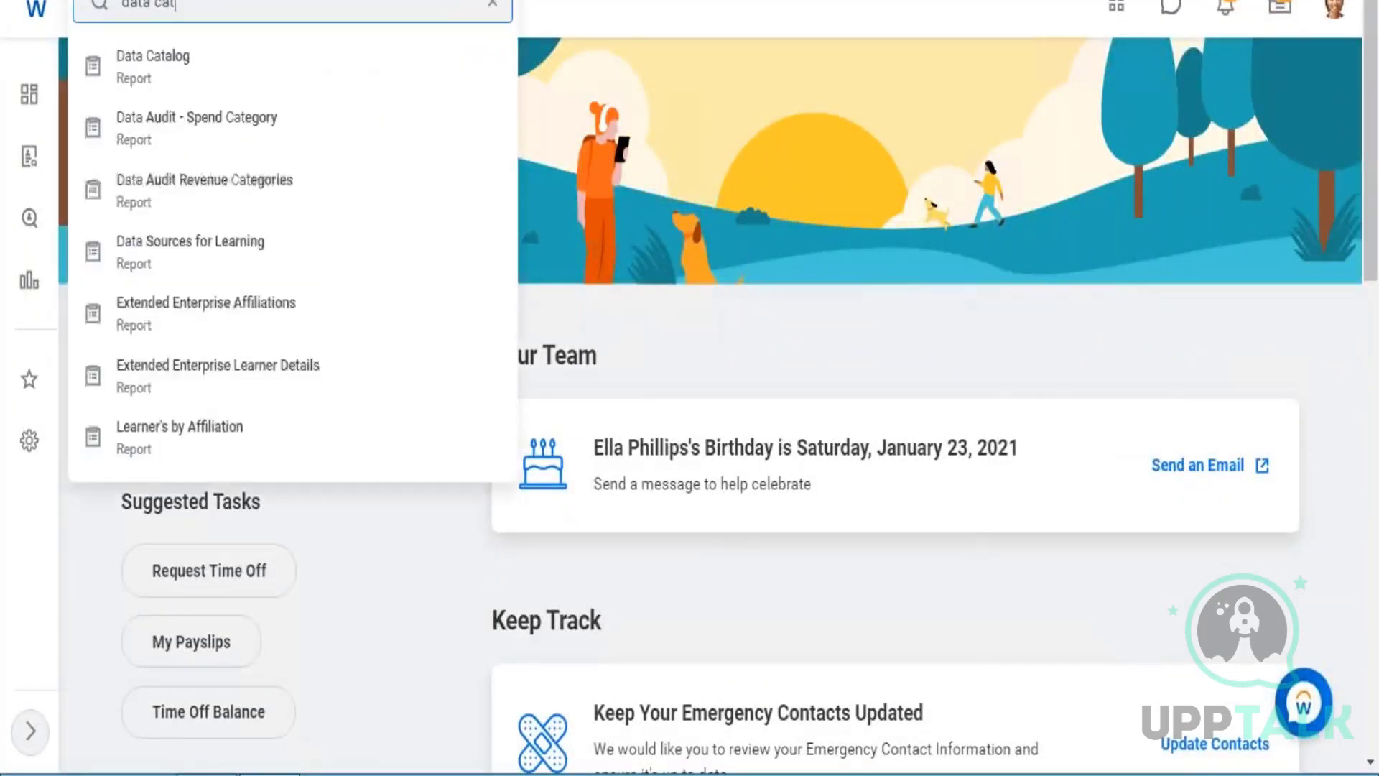
{"action": "key", "text": "Return"}
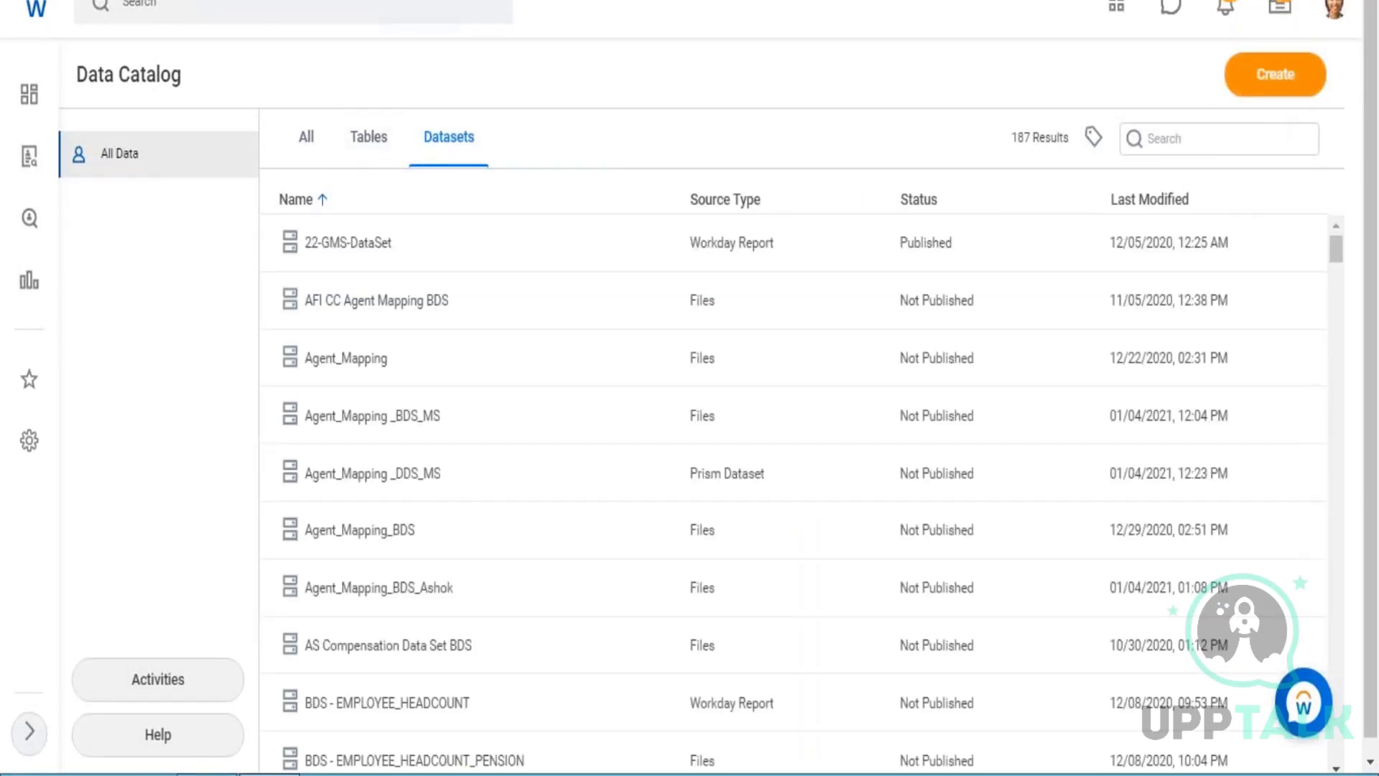
Start creating a base dataset from a custom report, with ZF - 01 - Company Structure as the source report.
{"action": "left_click", "coordinate": [1286, 81]}
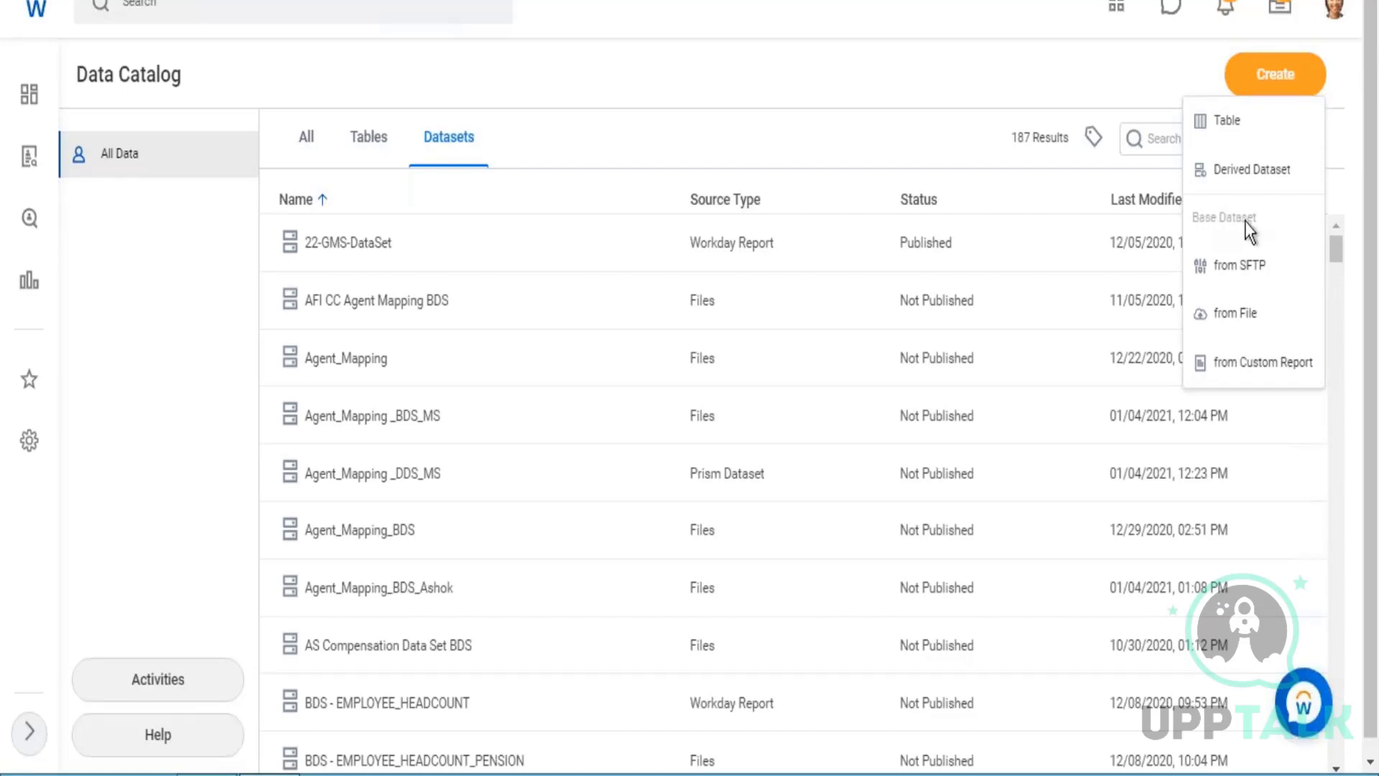
{"action": "left_click", "coordinate": [1239, 365]}
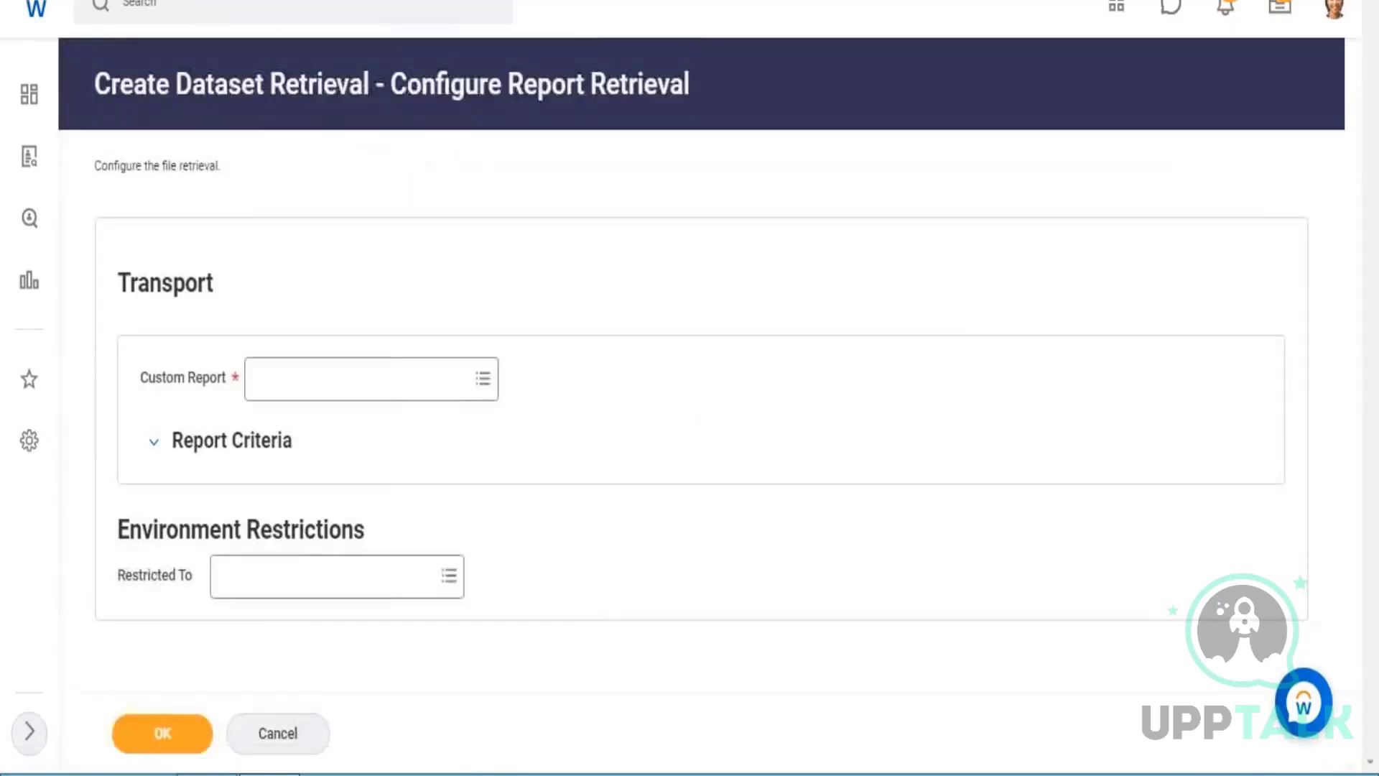
{"action": "left_click", "coordinate": [316, 389]}
{"action": "type", "text": "zf 01"}
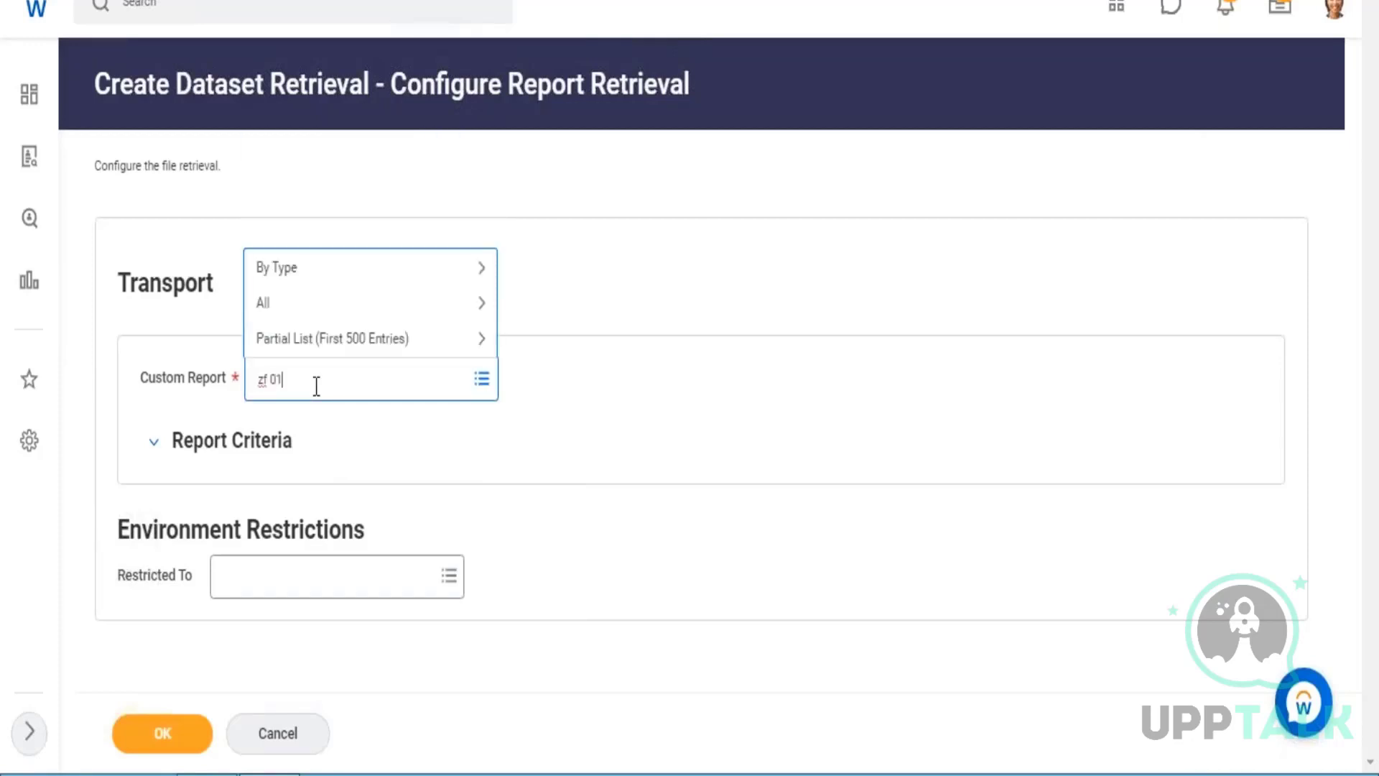
{"action": "key", "text": "Return"}
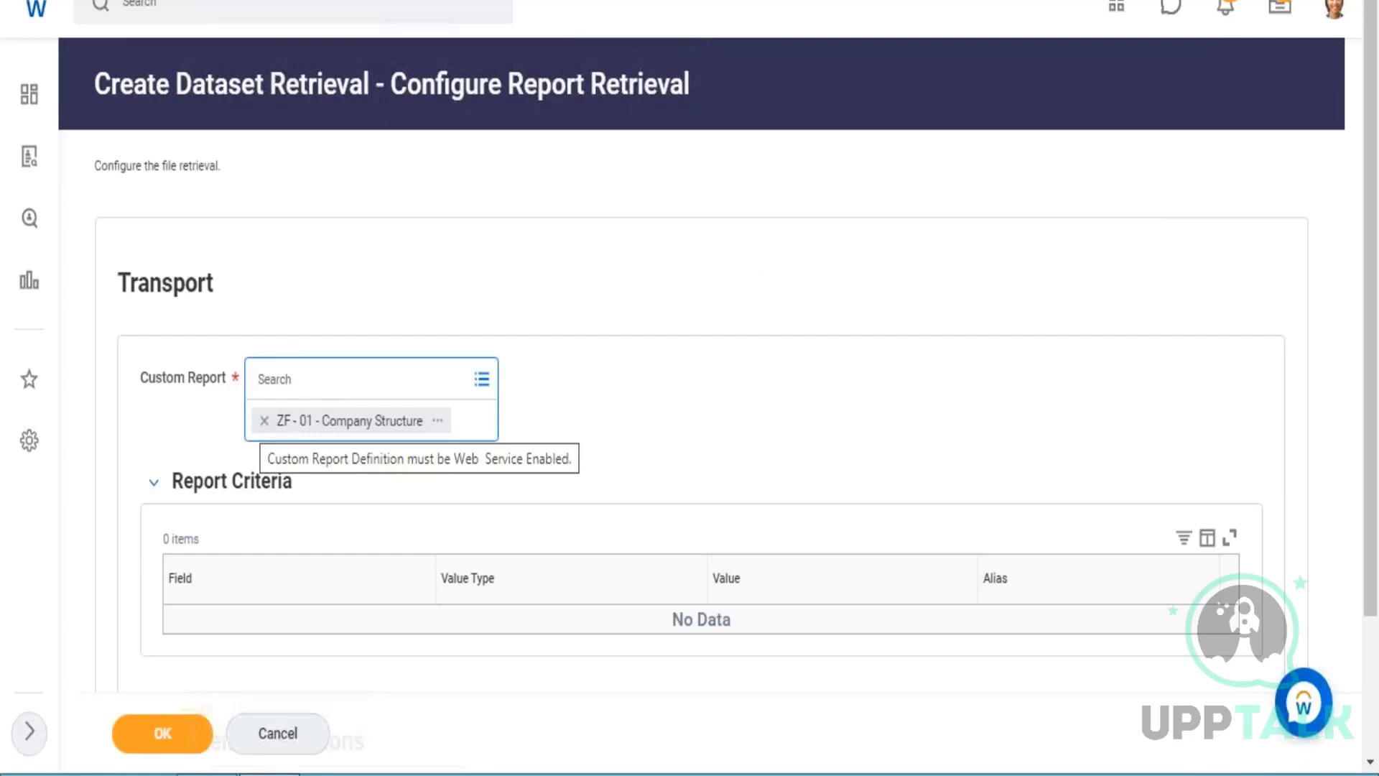
{"action": "left_click", "coordinate": [1114, 140]}
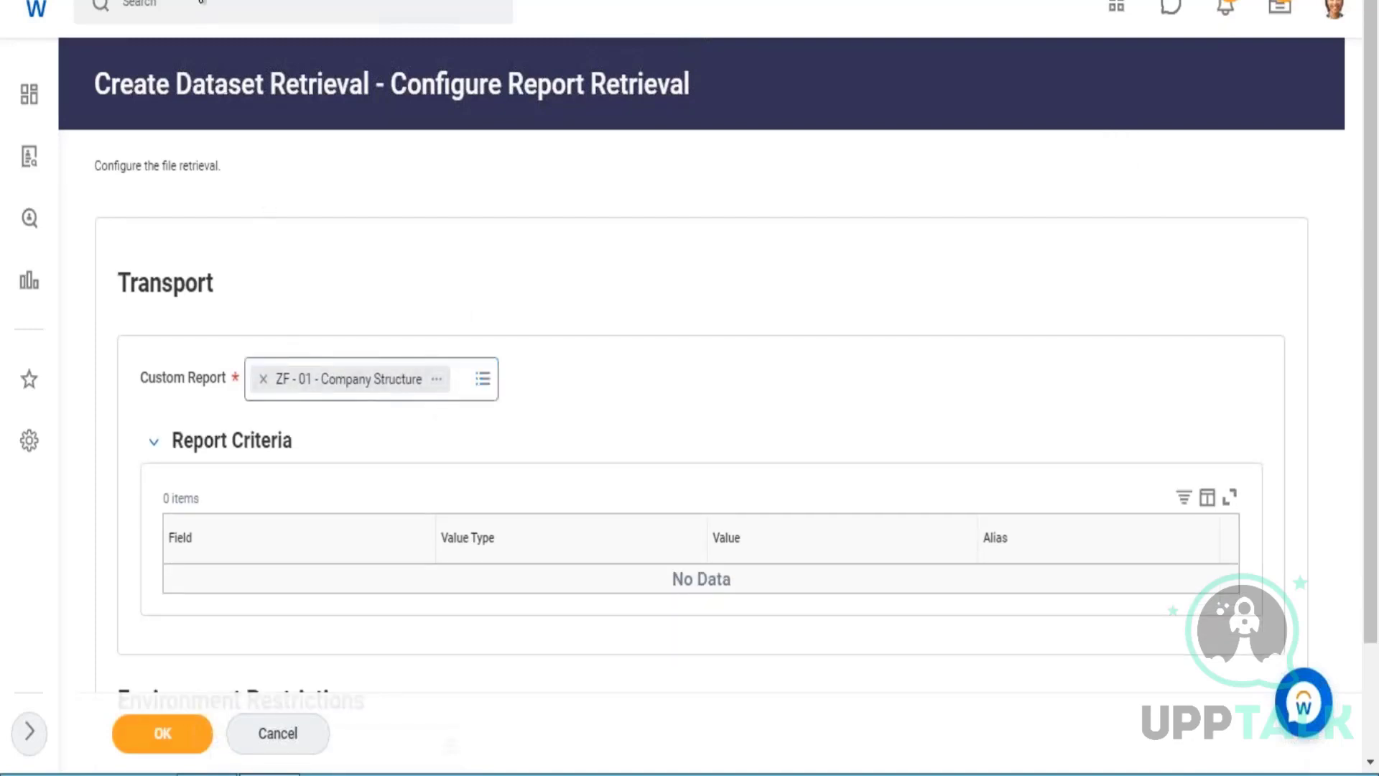
Search for and open the Start Proxy task.
{"action": "left_click", "coordinate": [215, 7]}
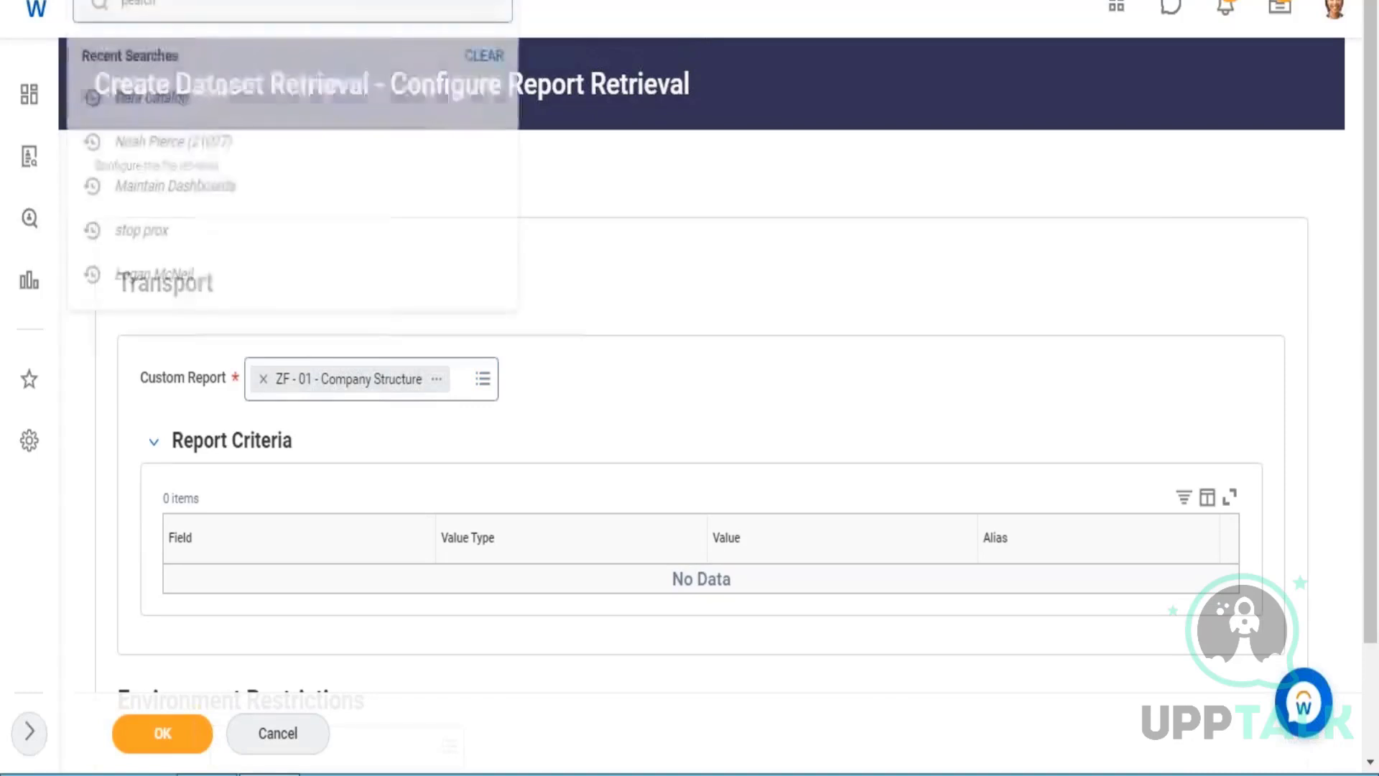
{"action": "type", "text": "start proxy"}
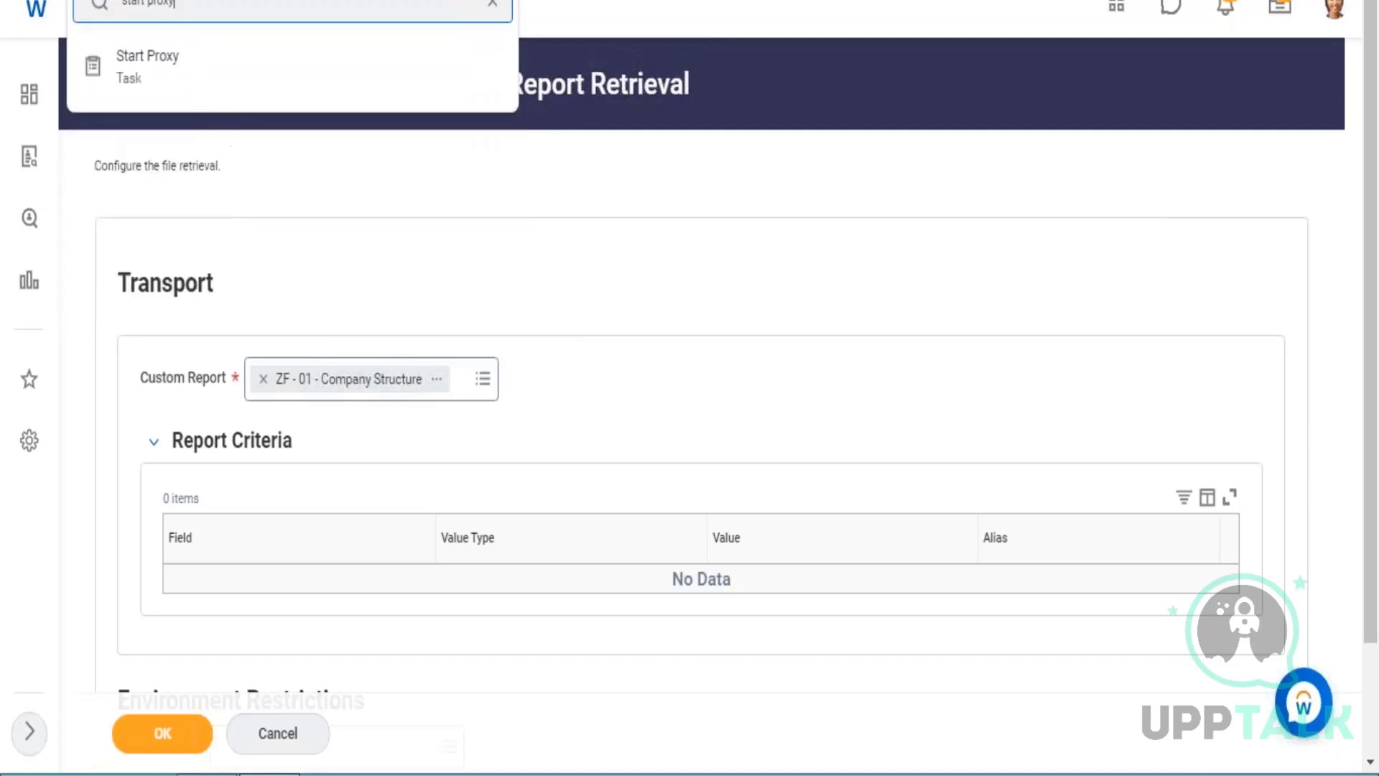
{"action": "key", "text": "Down"}
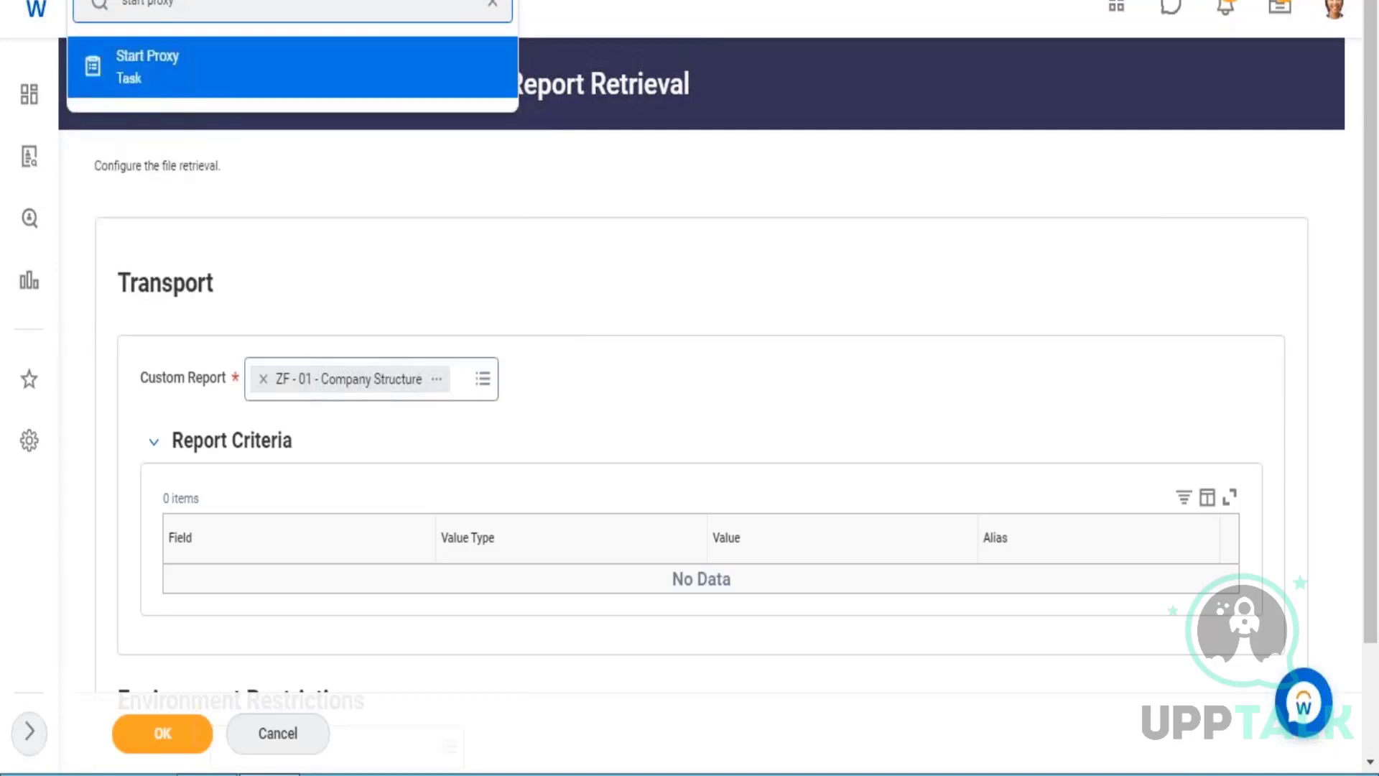
{"action": "key", "text": "Return"}
{"action": "key", "text": "Return"}
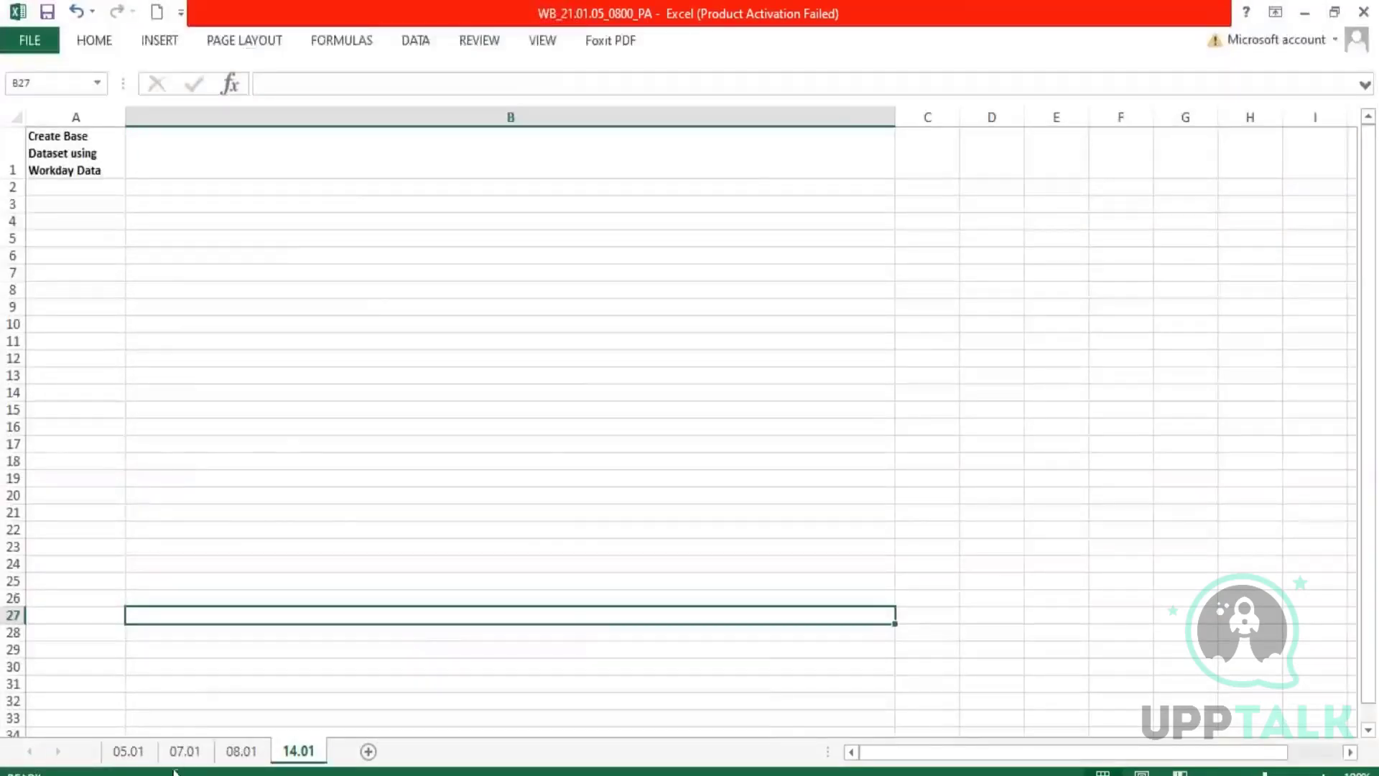
Switch to Excel and highlight the line on bringing in Workday and external data in cell B8 of sheet 07.01.
{"action": "left_click", "coordinate": [181, 759]}
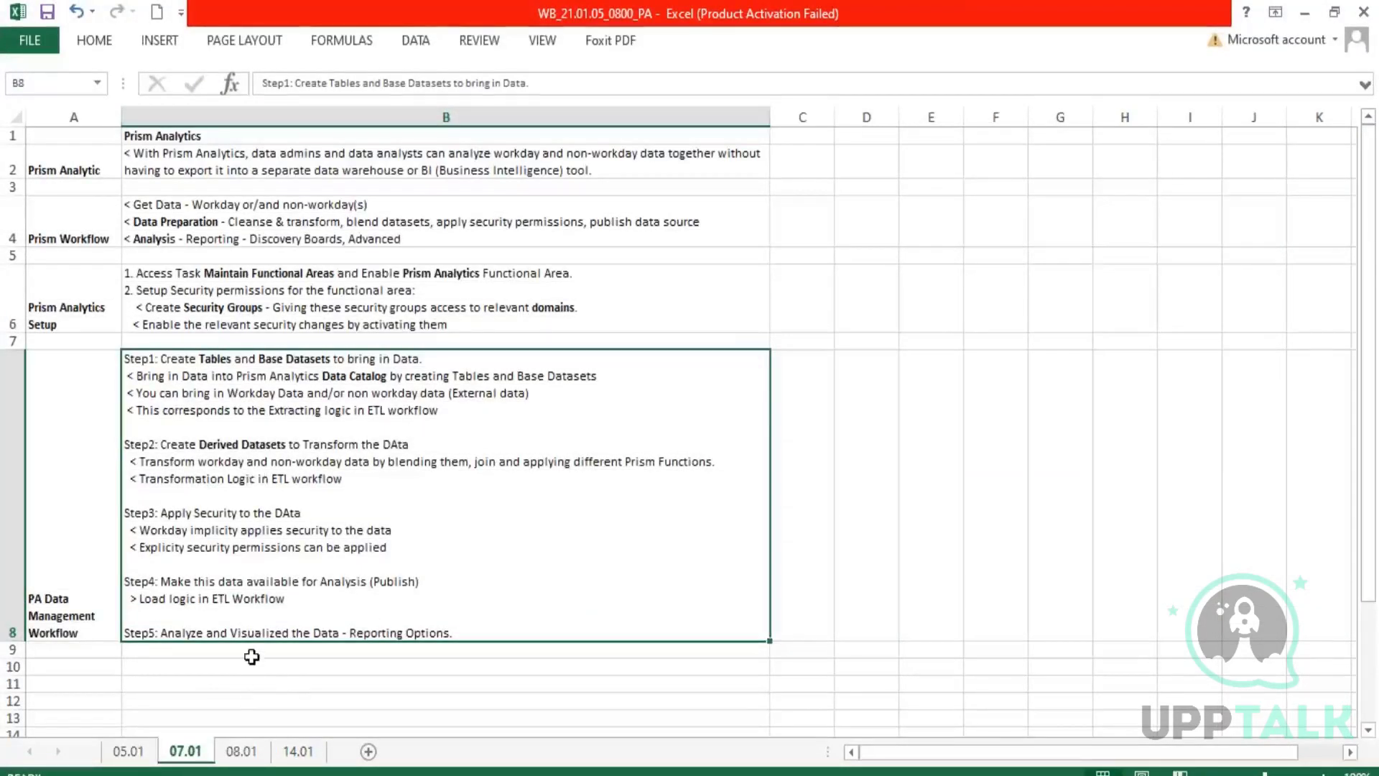
{"action": "double_click", "coordinate": [204, 374]}
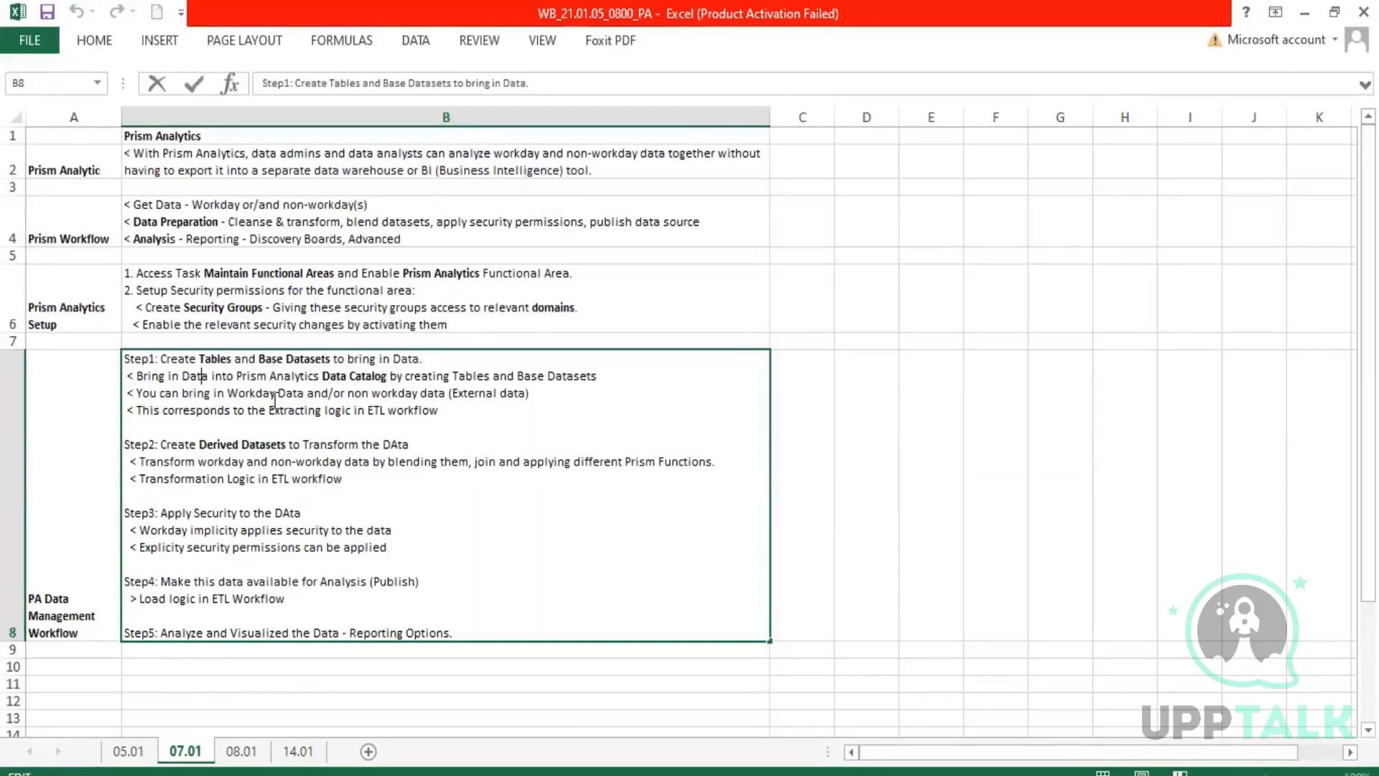
{"action": "left_click_drag", "start_coordinate": [182, 393], "coordinate": [537, 394]}
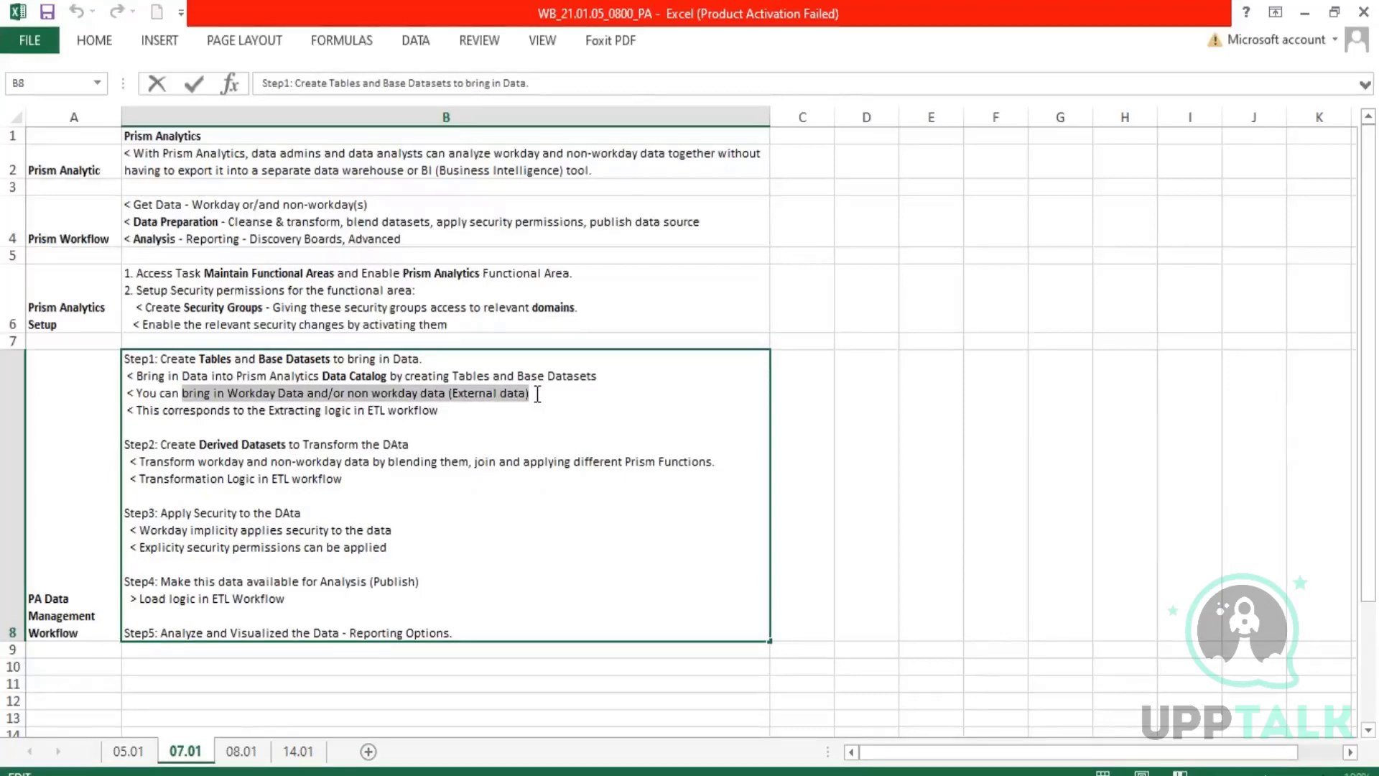
Highlight the "from Custom Report" line in the Base Dataset notes on sheet 08.01, leave the cell unedited, and view sheet 14.01.
{"action": "left_click", "coordinate": [241, 751]}
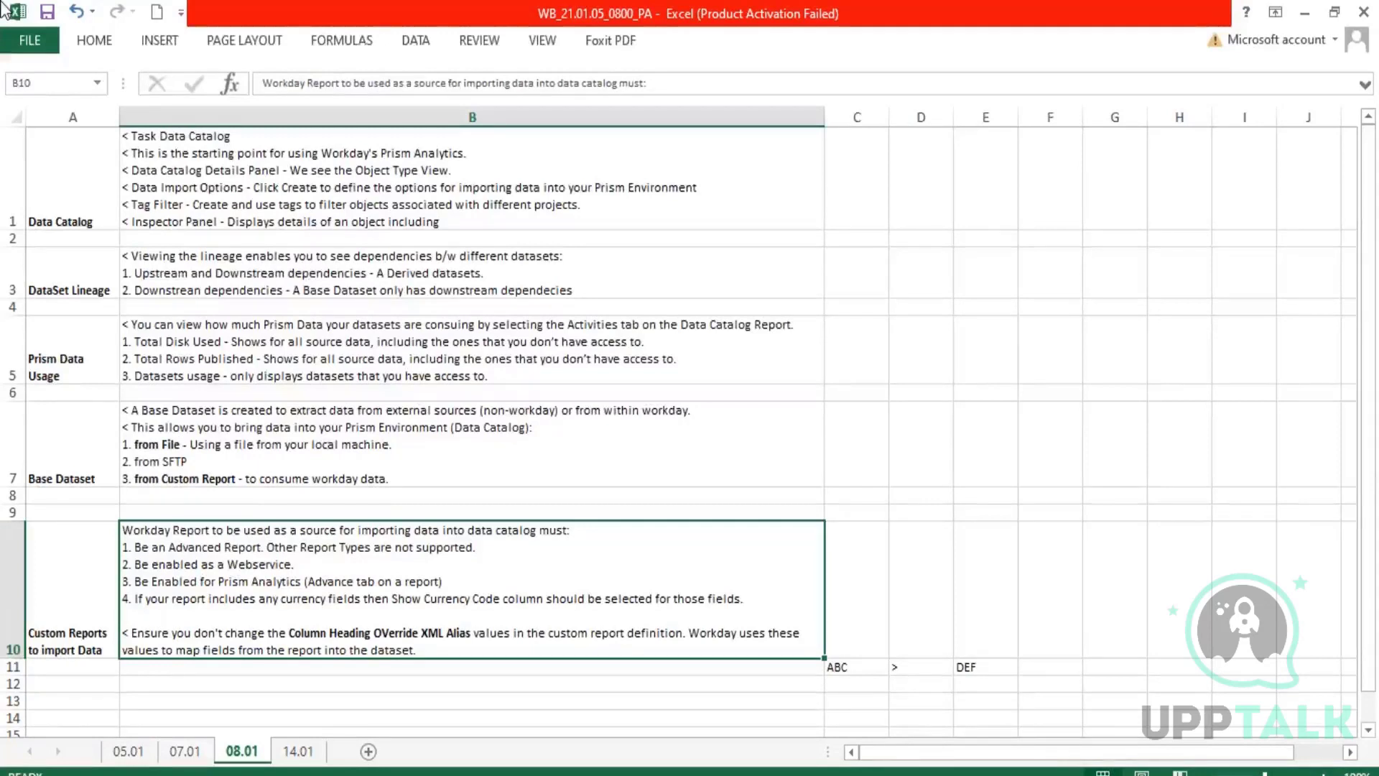
{"action": "double_click", "coordinate": [185, 482]}
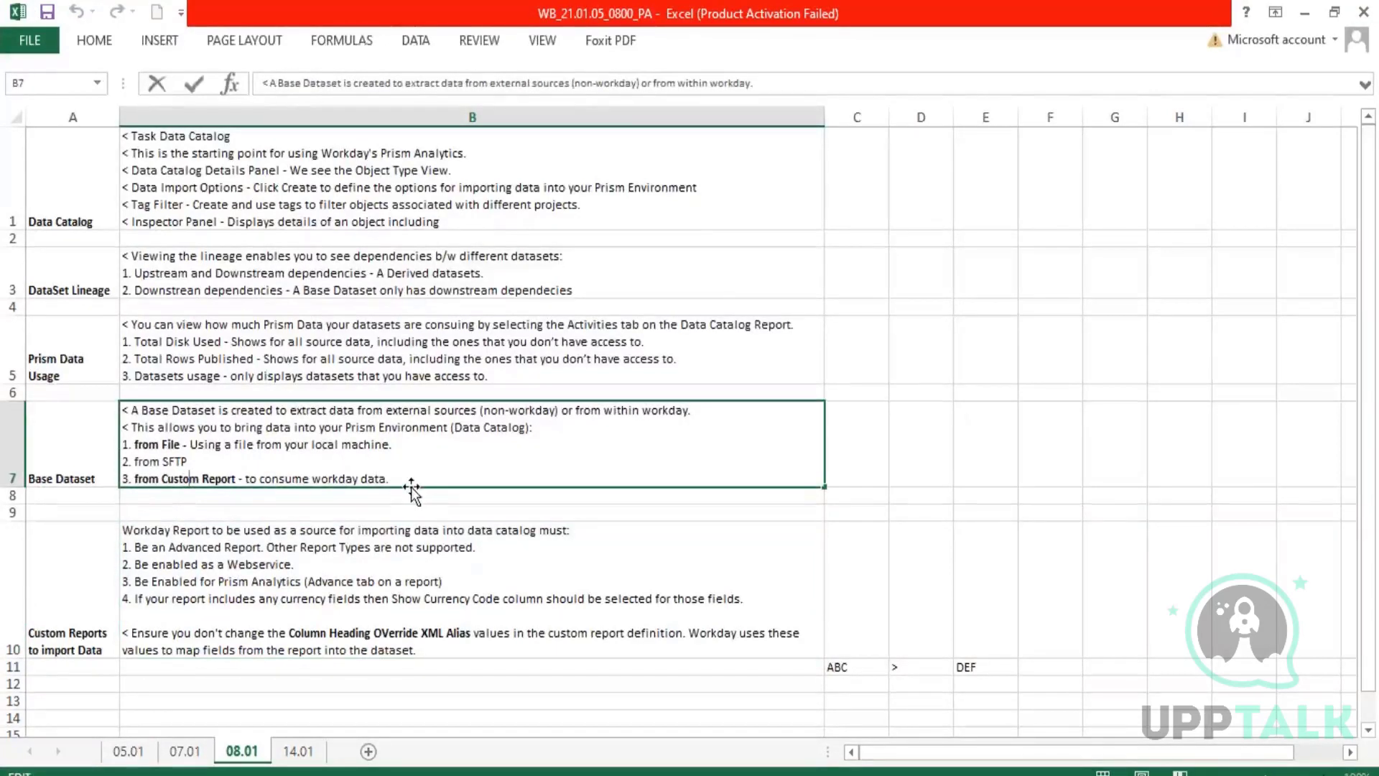
{"action": "left_click_drag", "start_coordinate": [390, 479], "coordinate": [123, 479]}
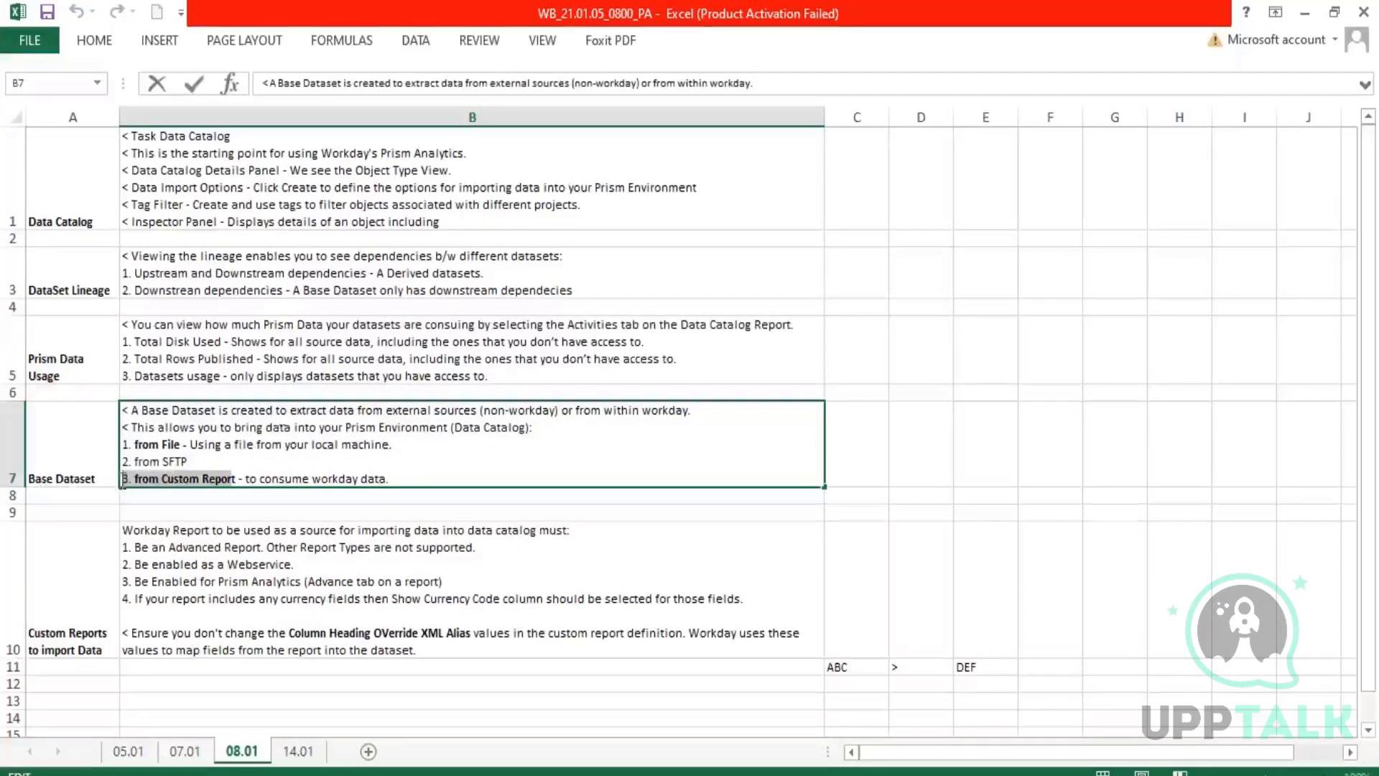
{"action": "left_click", "coordinate": [1350, 218]}
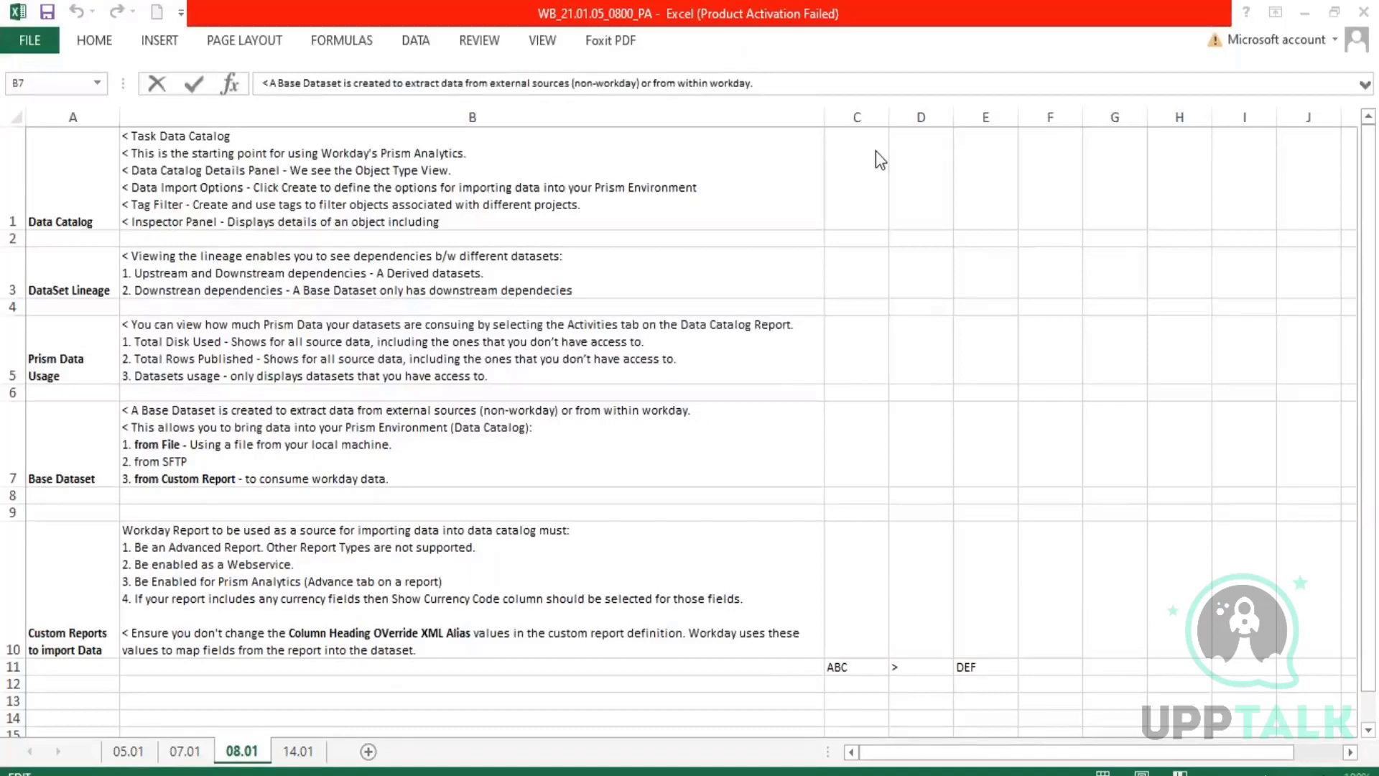
{"action": "key", "text": "Escape"}
{"action": "left_click", "coordinate": [298, 751]}
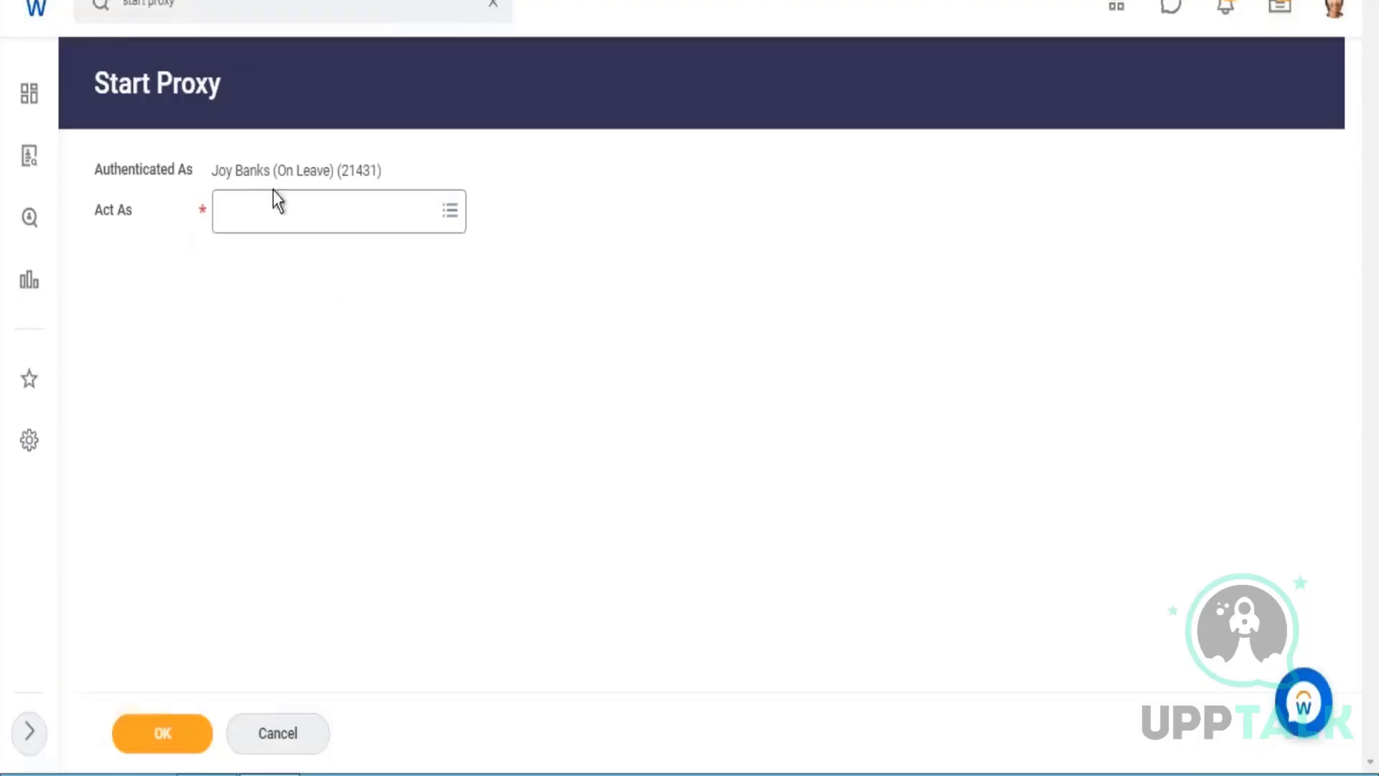
Switch back to Workday and start a proxy session, entering the worker's name as the person to act as.
{"action": "left_click", "coordinate": [275, 205]}
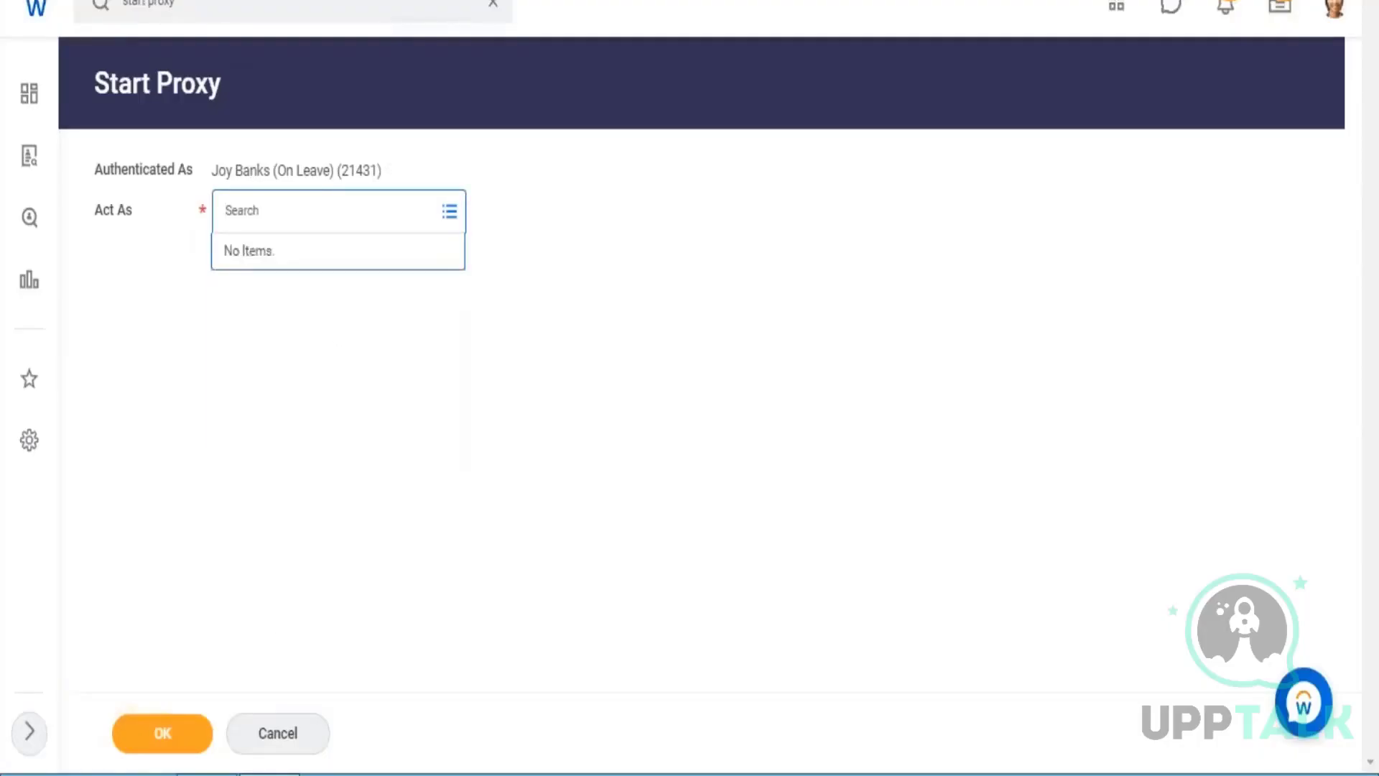
{"action": "type", "text": "logan mcne"}
{"action": "key", "text": "Return"}
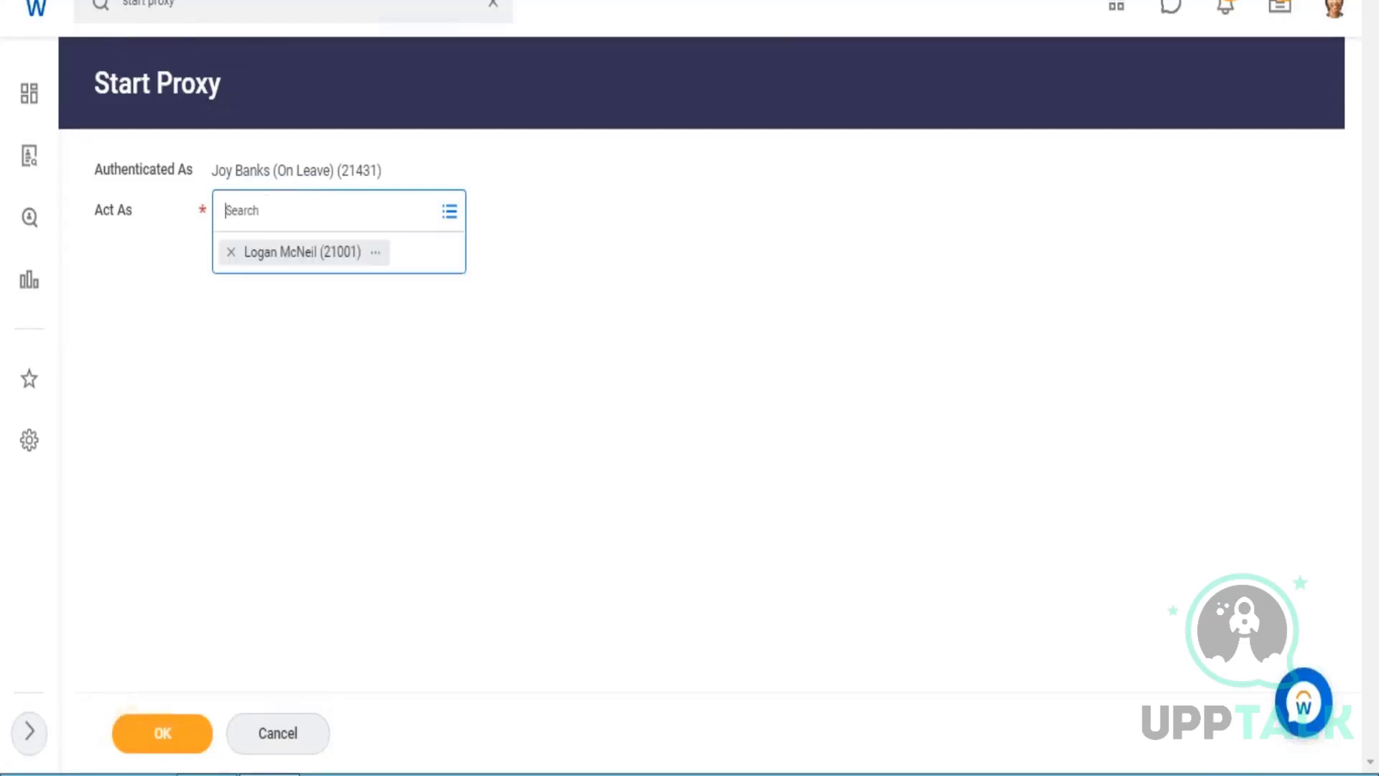
{"action": "left_click", "coordinate": [202, 736]}
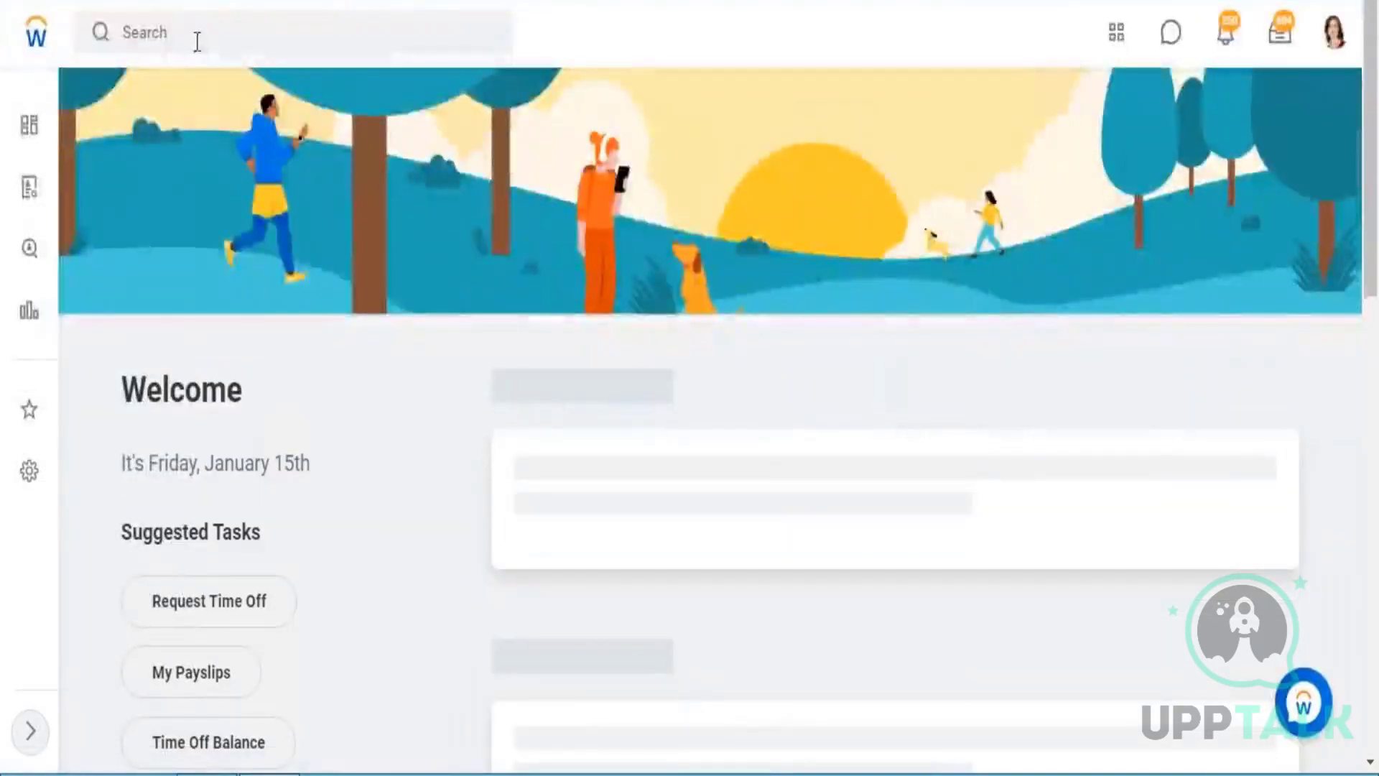
Search for "data cat" from the proxied account and open the Data Catalog report.
{"action": "left_click", "coordinate": [197, 42]}
{"action": "type", "text": "da"}
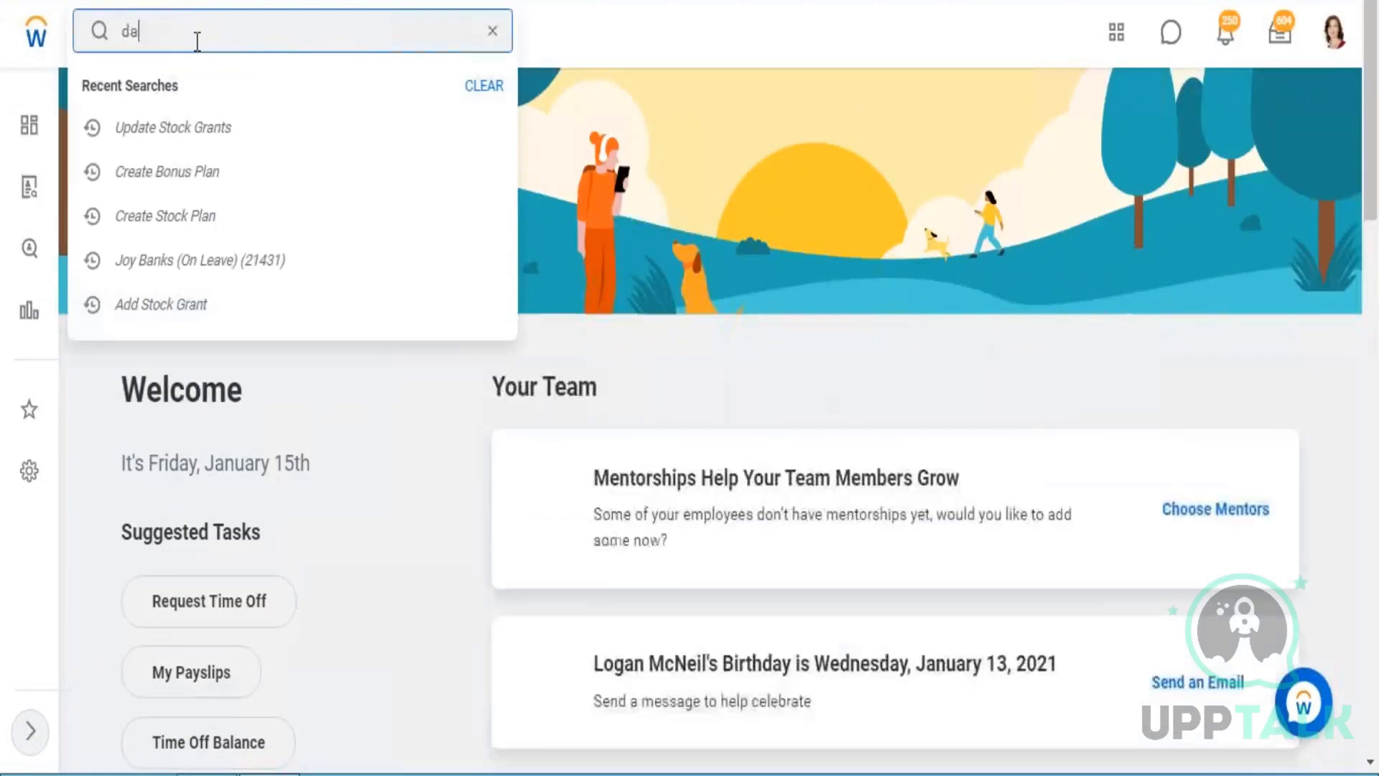
{"action": "type", "text": "ta cat"}
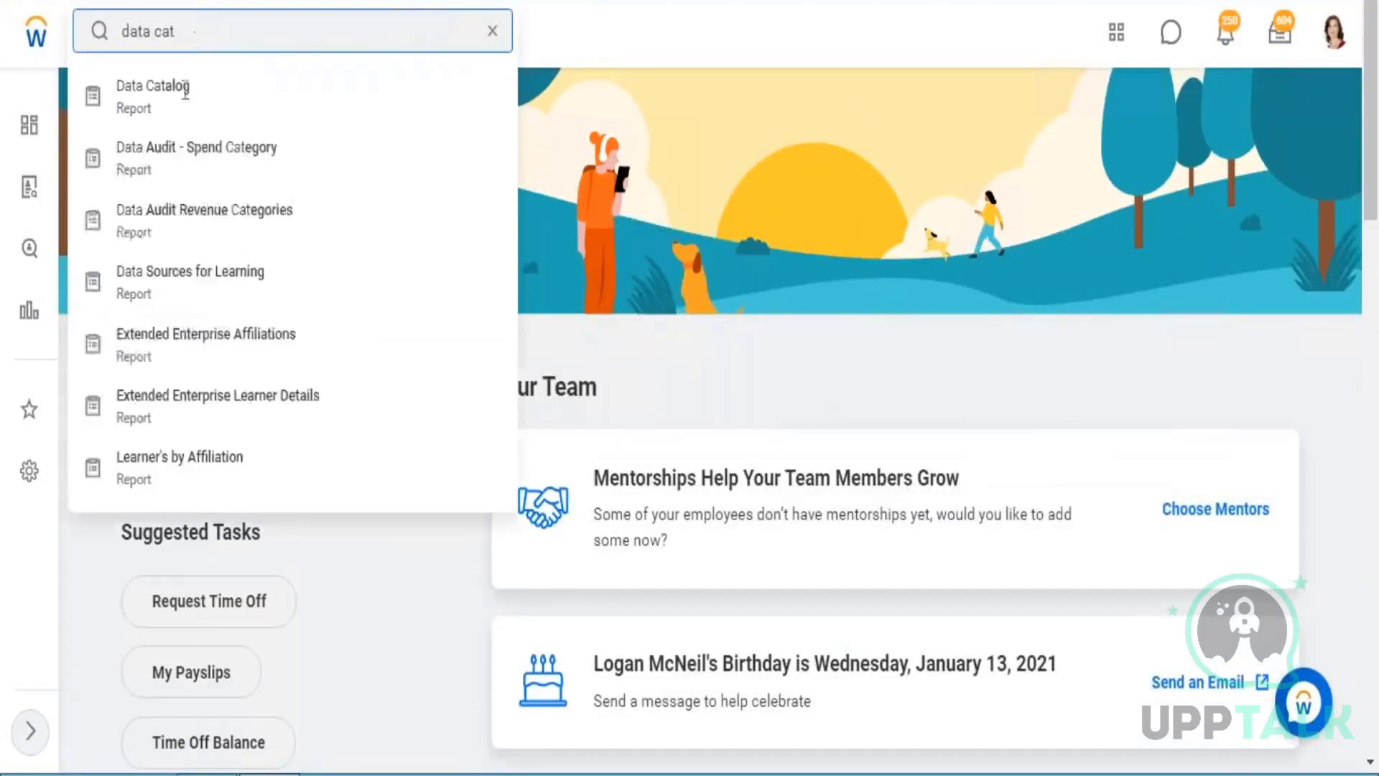
{"action": "left_click", "coordinate": [179, 115]}
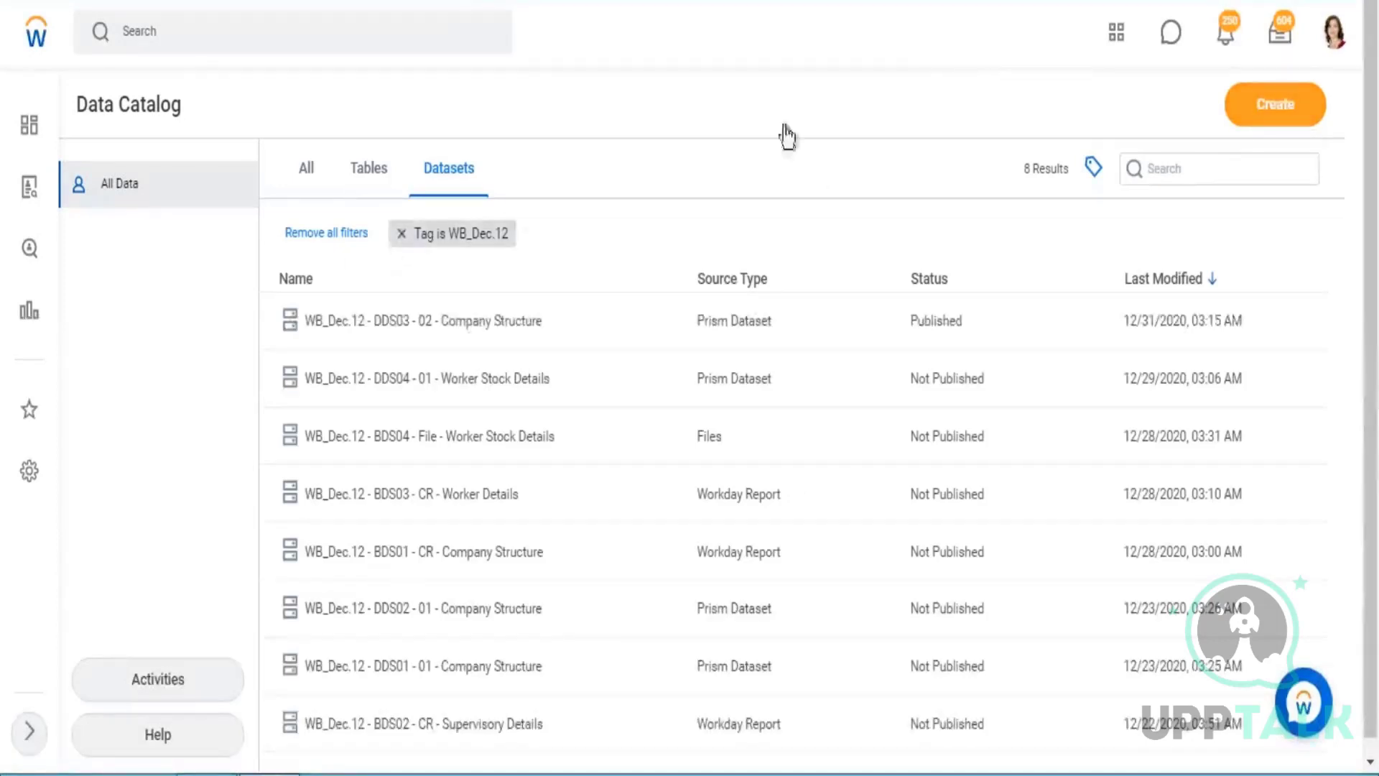
Start a base dataset from a custom report and select ZF - 01 - Company Structure as the report to retrieve.
{"action": "left_click", "coordinate": [1272, 123]}
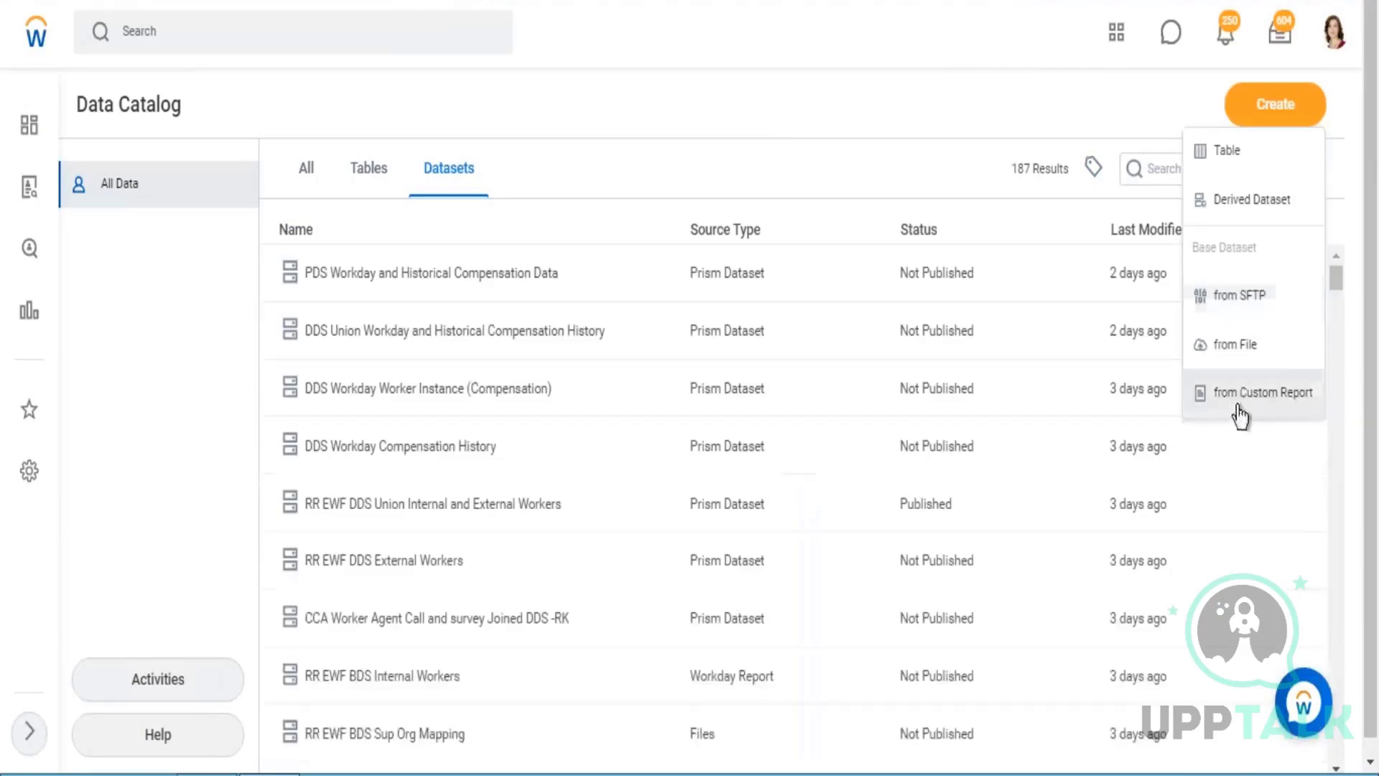
{"action": "left_click", "coordinate": [1242, 394]}
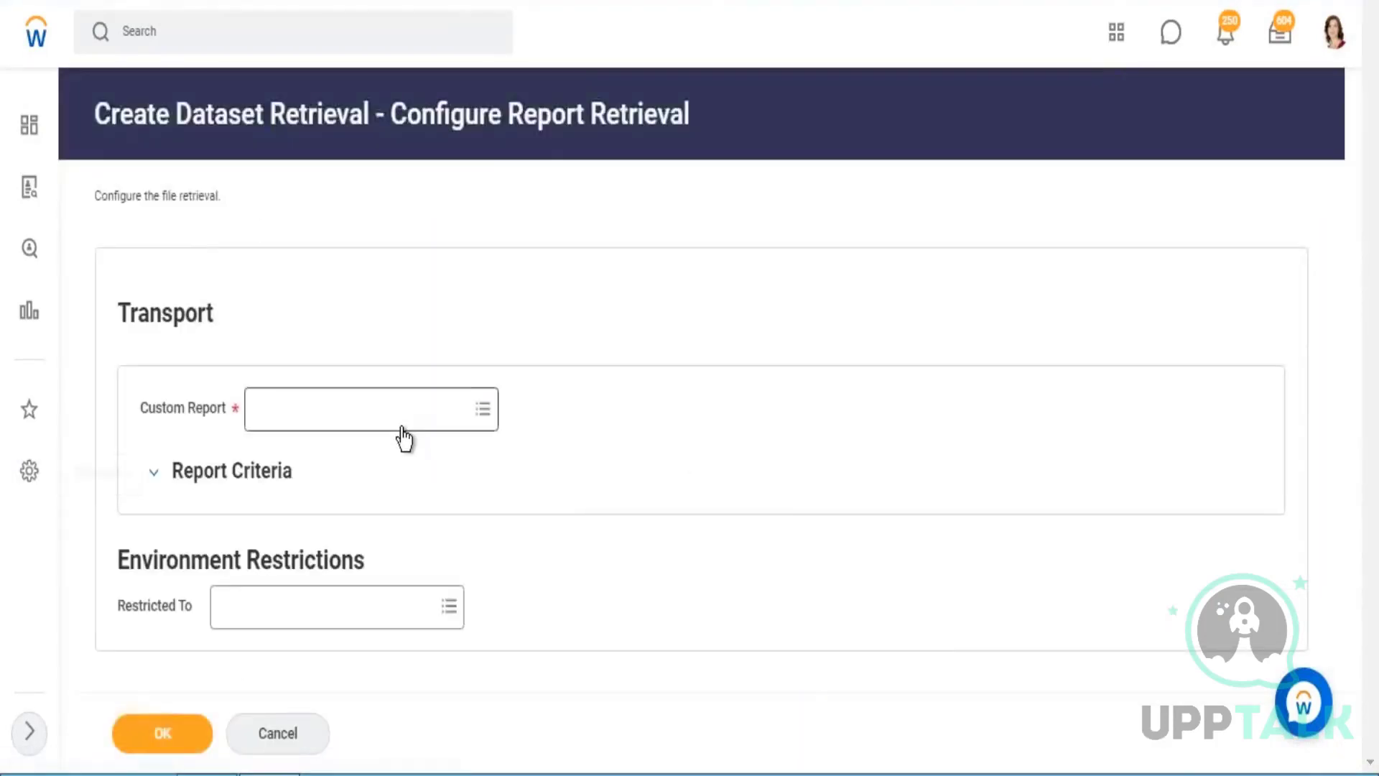
{"action": "left_click", "coordinate": [403, 431]}
{"action": "type", "text": "zf 0"}
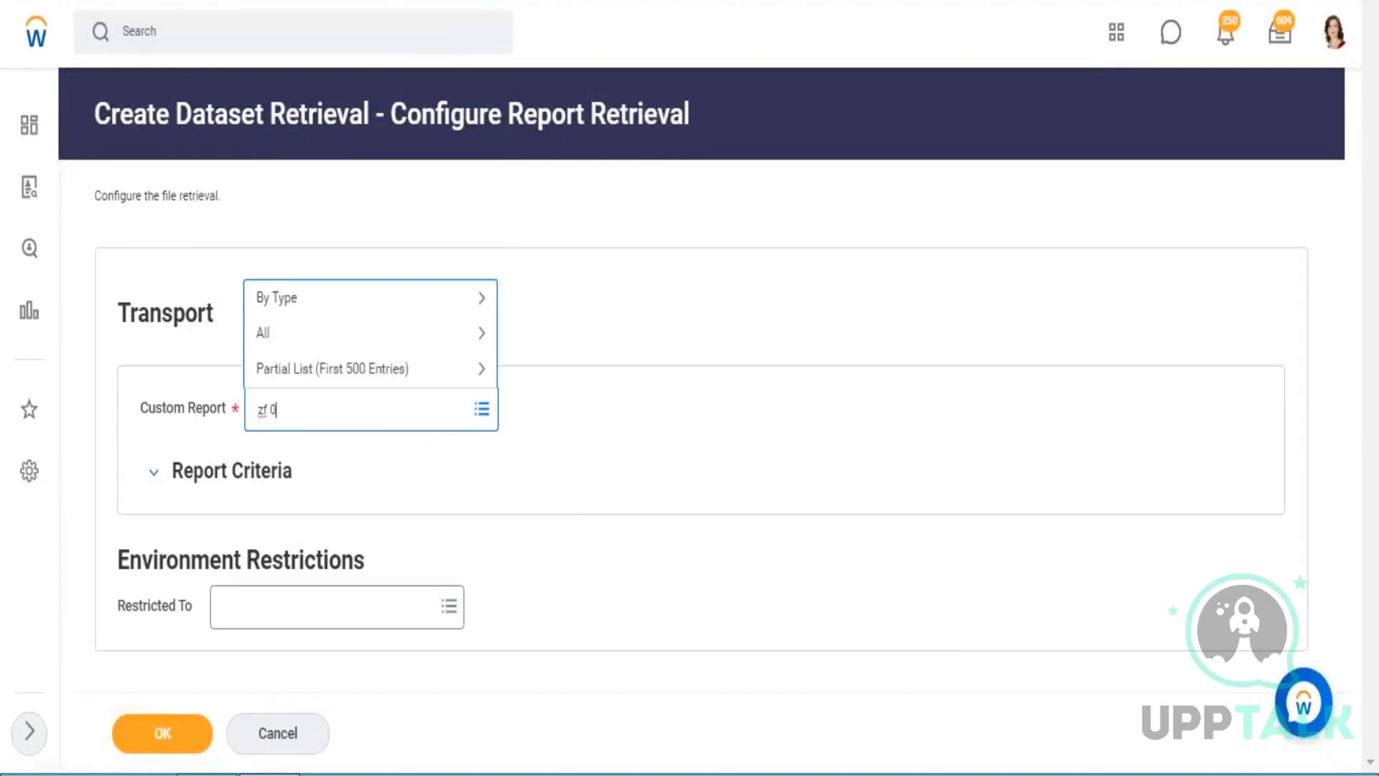
{"action": "type", "text": "1"}
{"action": "key", "text": "Return"}
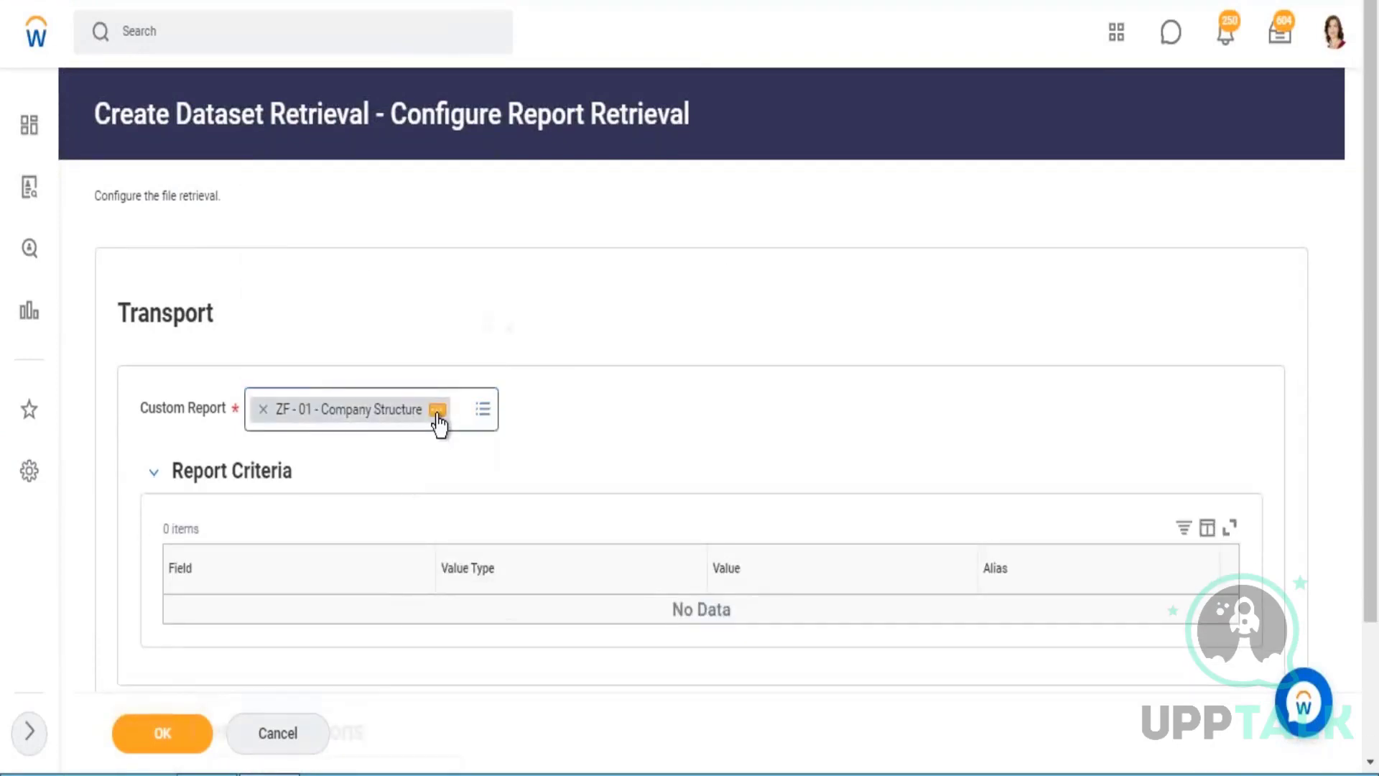
Open the definition of the ZF - 01 - Company Structure custom report selected for the retrieval and run the report.
{"action": "left_click", "coordinate": [437, 410]}
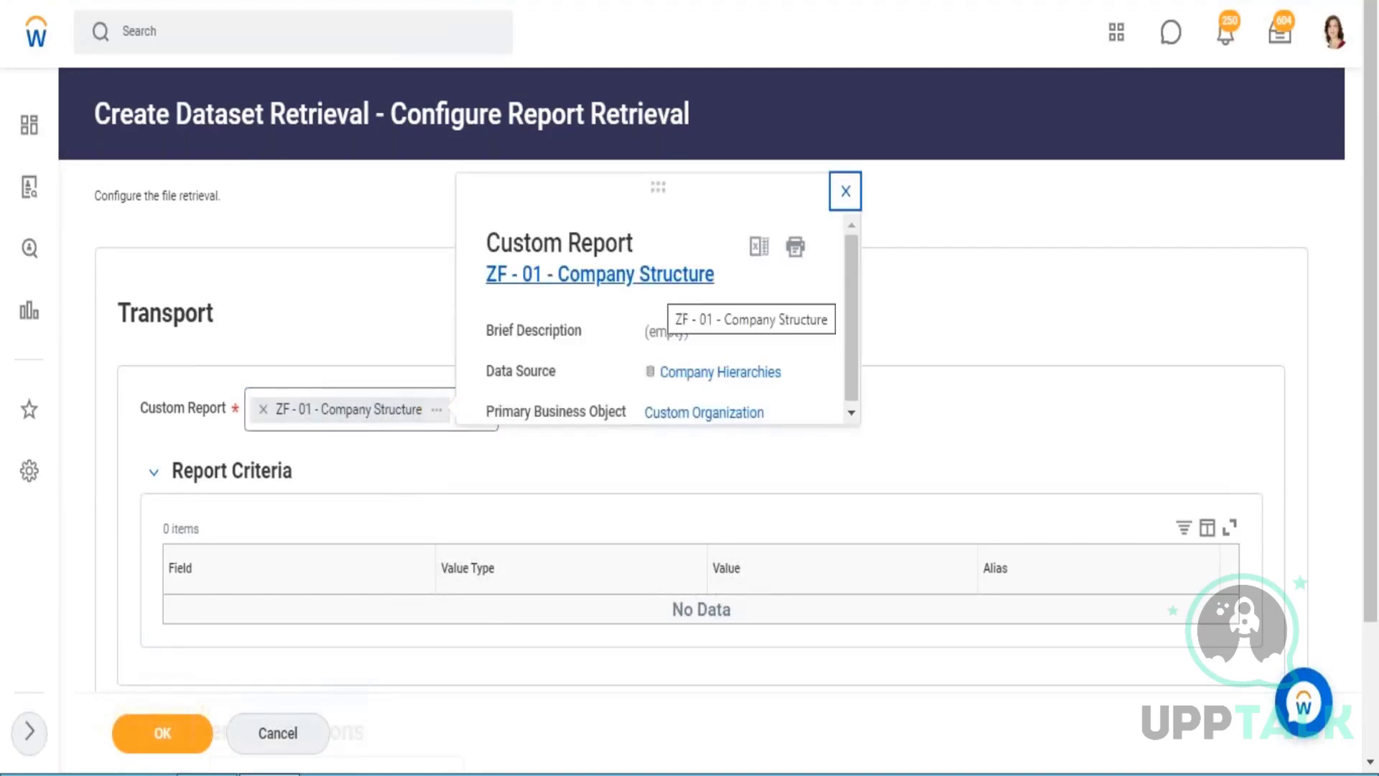
{"action": "left_click", "coordinate": [600, 274]}
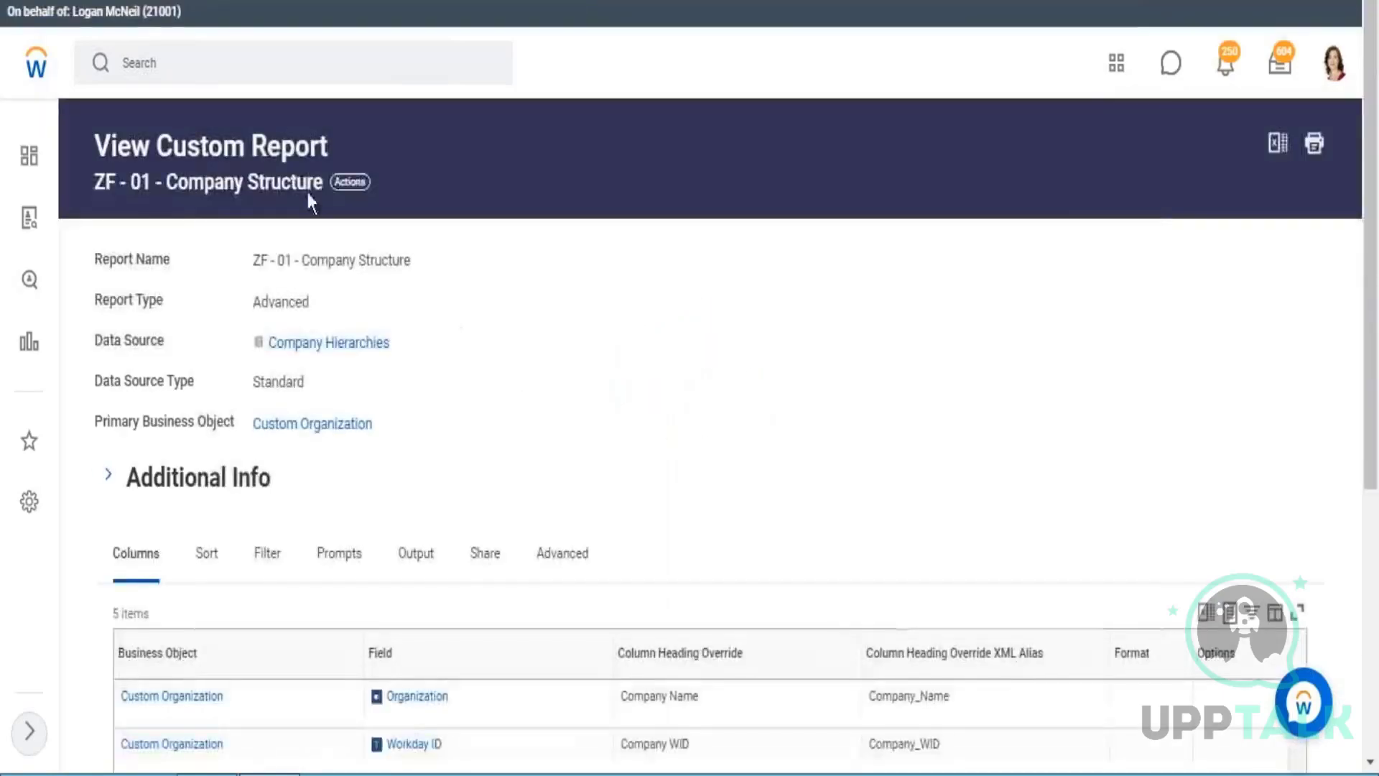
{"action": "left_click", "coordinate": [367, 186]}
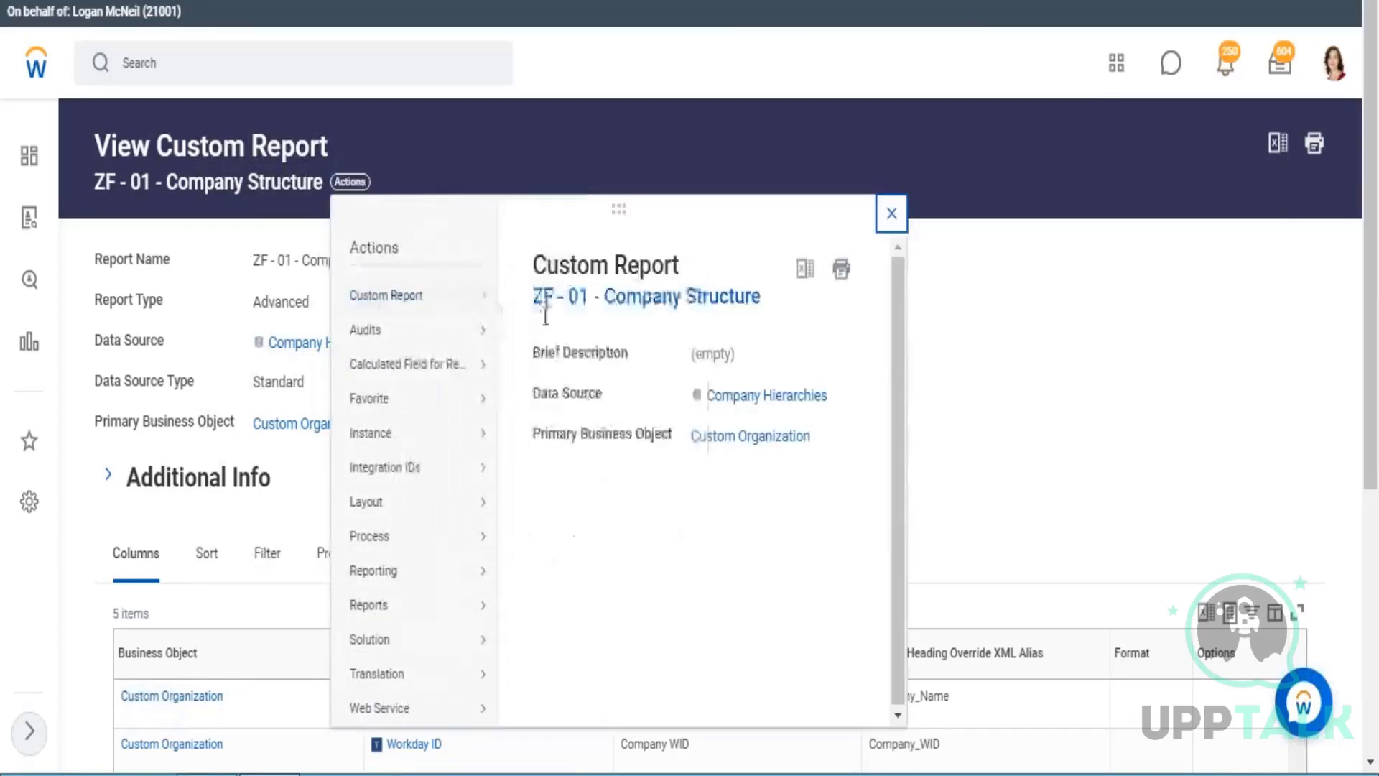
{"action": "mouse_move", "coordinate": [435, 300]}
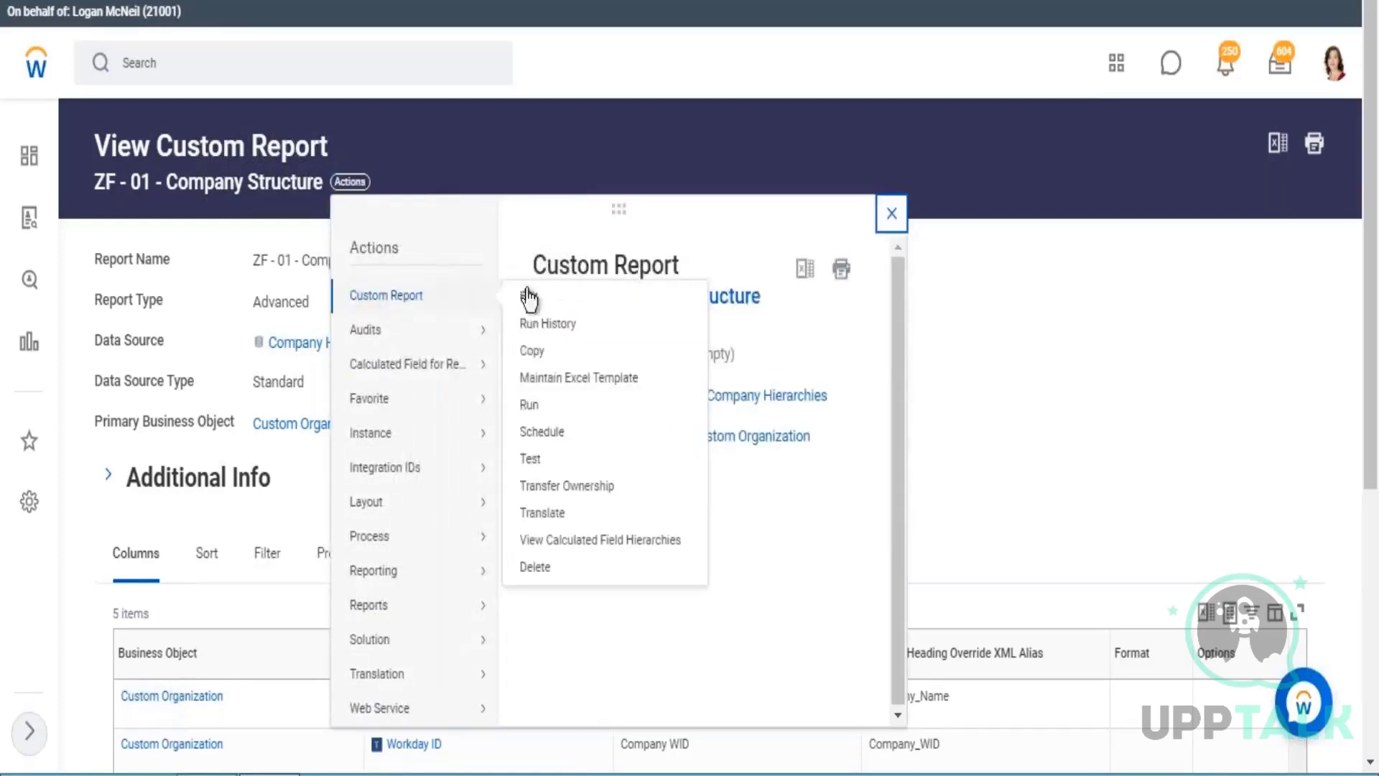
{"action": "left_click", "coordinate": [535, 411]}
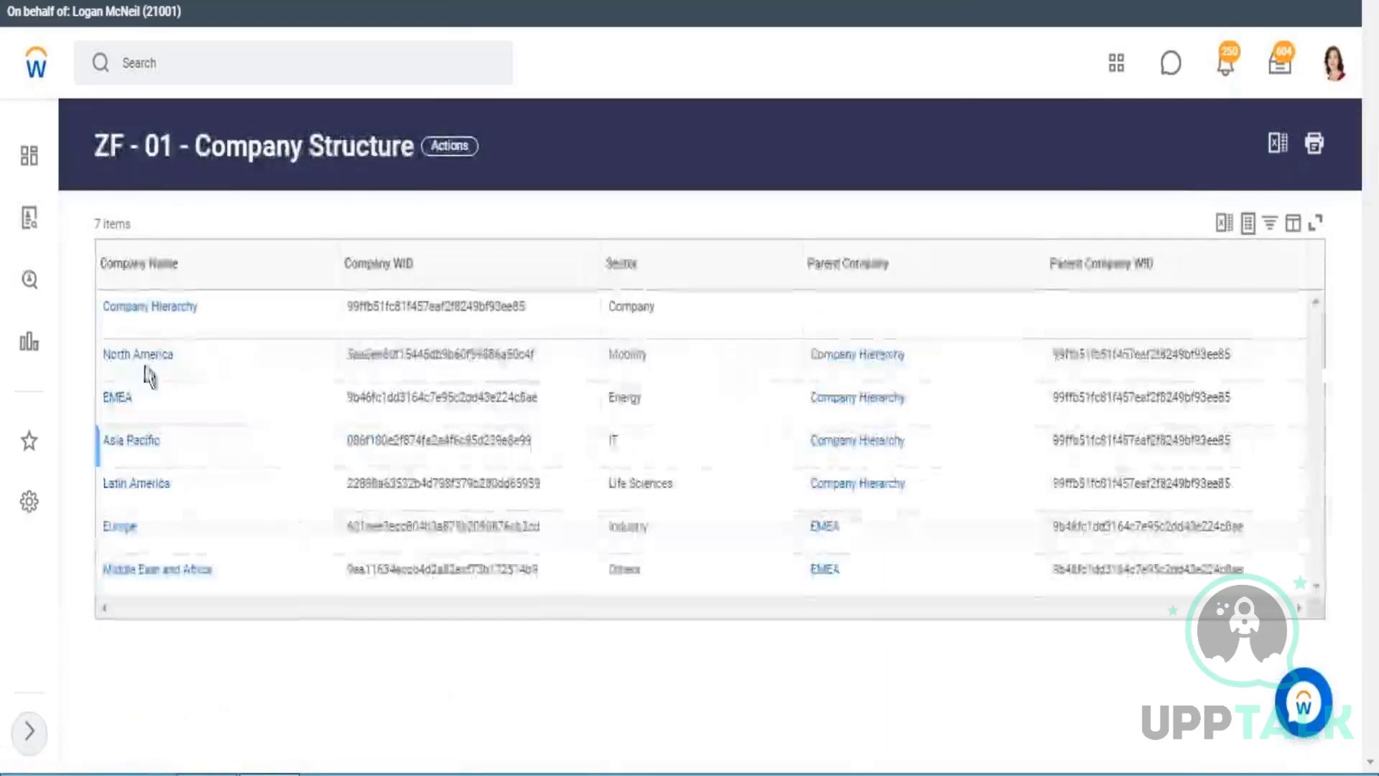
Examine the Company Structure report output, comparing company names, the sector of each region and the parent companies.
{"action": "left_click_drag", "start_coordinate": [113, 265], "coordinate": [178, 269]}
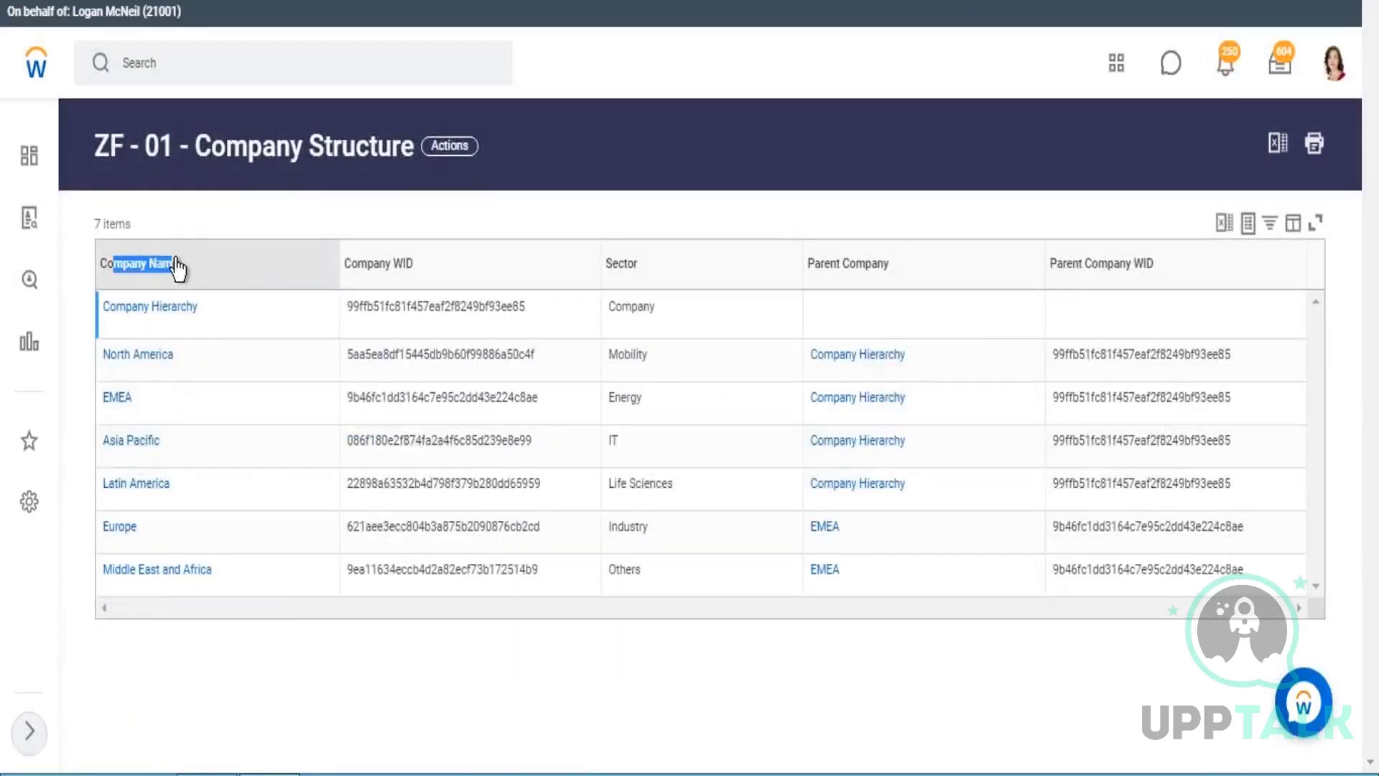
{"action": "left_click", "coordinate": [638, 278]}
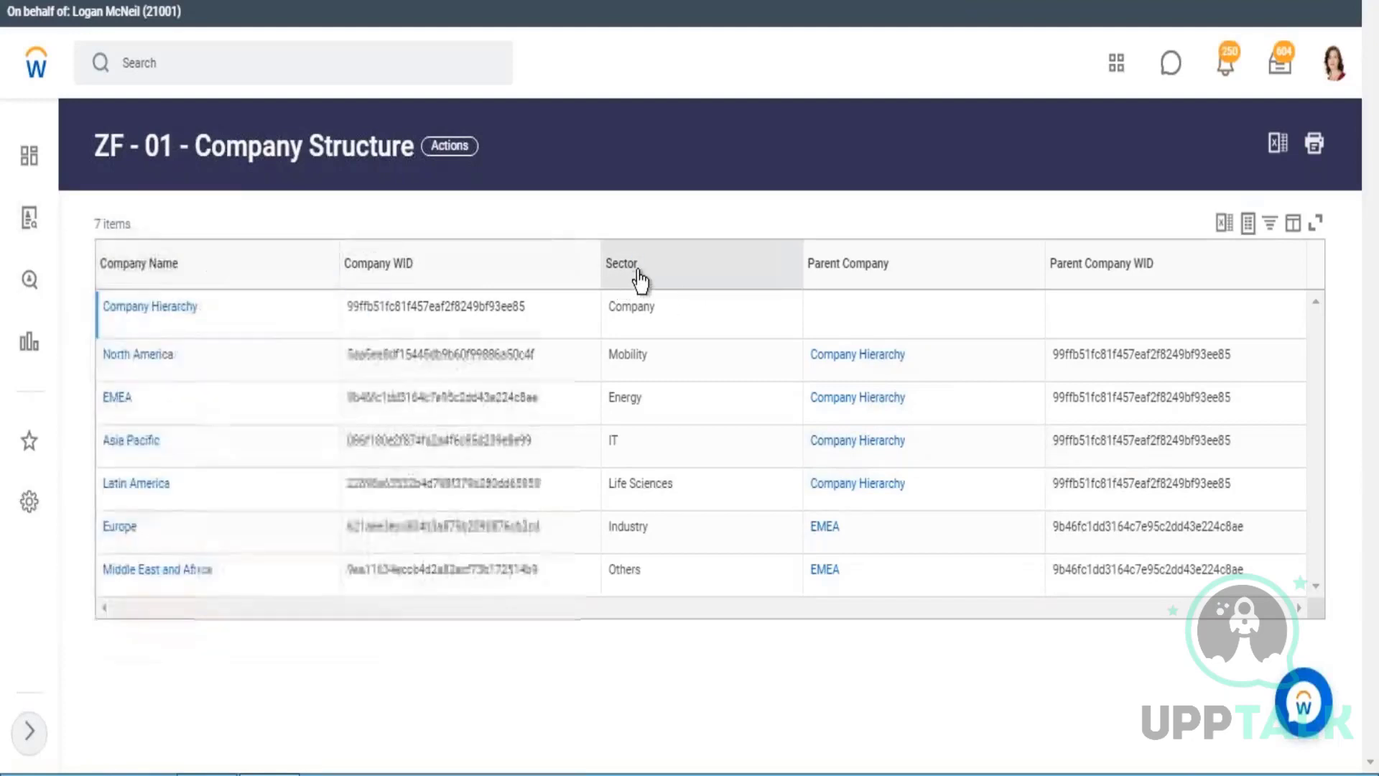
{"action": "left_click", "coordinate": [743, 158]}
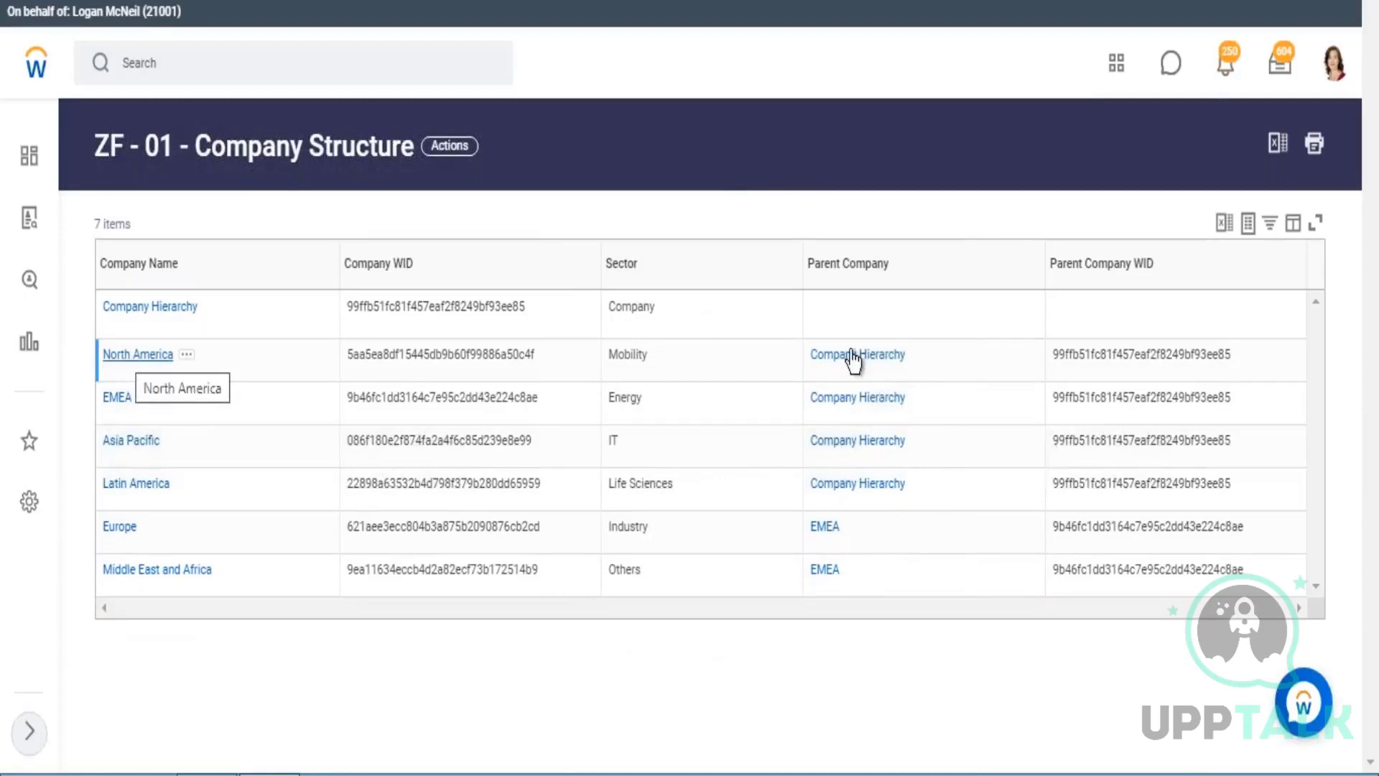
{"action": "left_click_drag", "start_coordinate": [619, 353], "coordinate": [635, 363]}
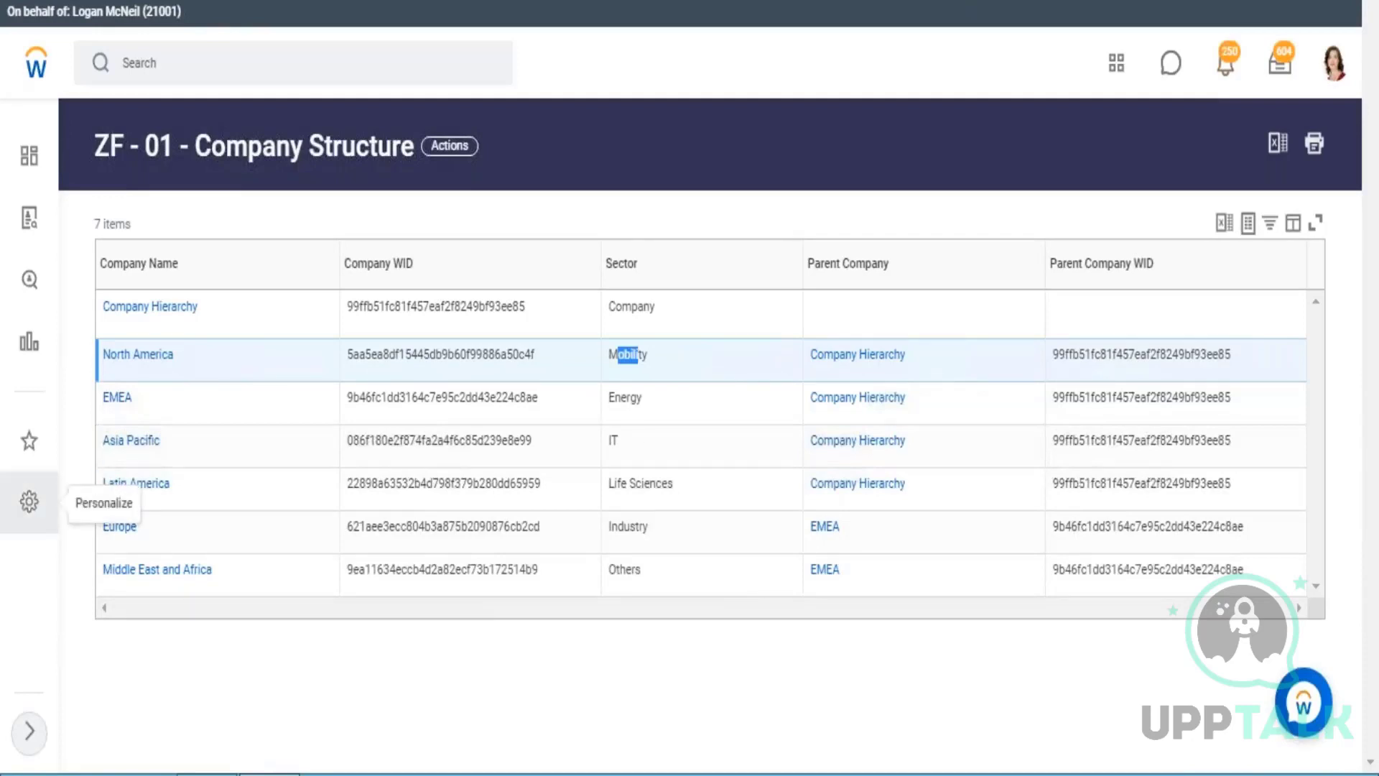
{"action": "left_click", "coordinate": [611, 441]}
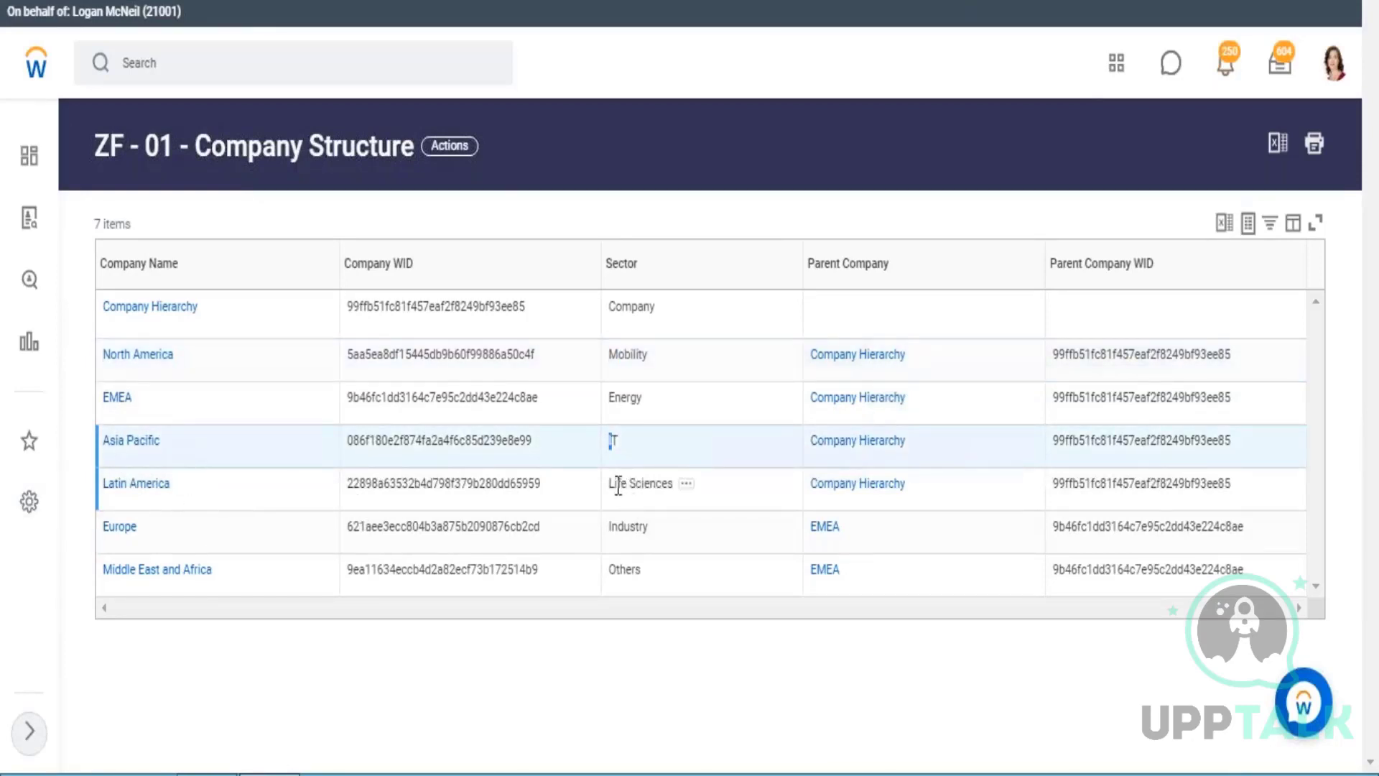
{"action": "left_click_drag", "start_coordinate": [616, 484], "coordinate": [618, 526]}
{"action": "left_click", "coordinate": [645, 526]}
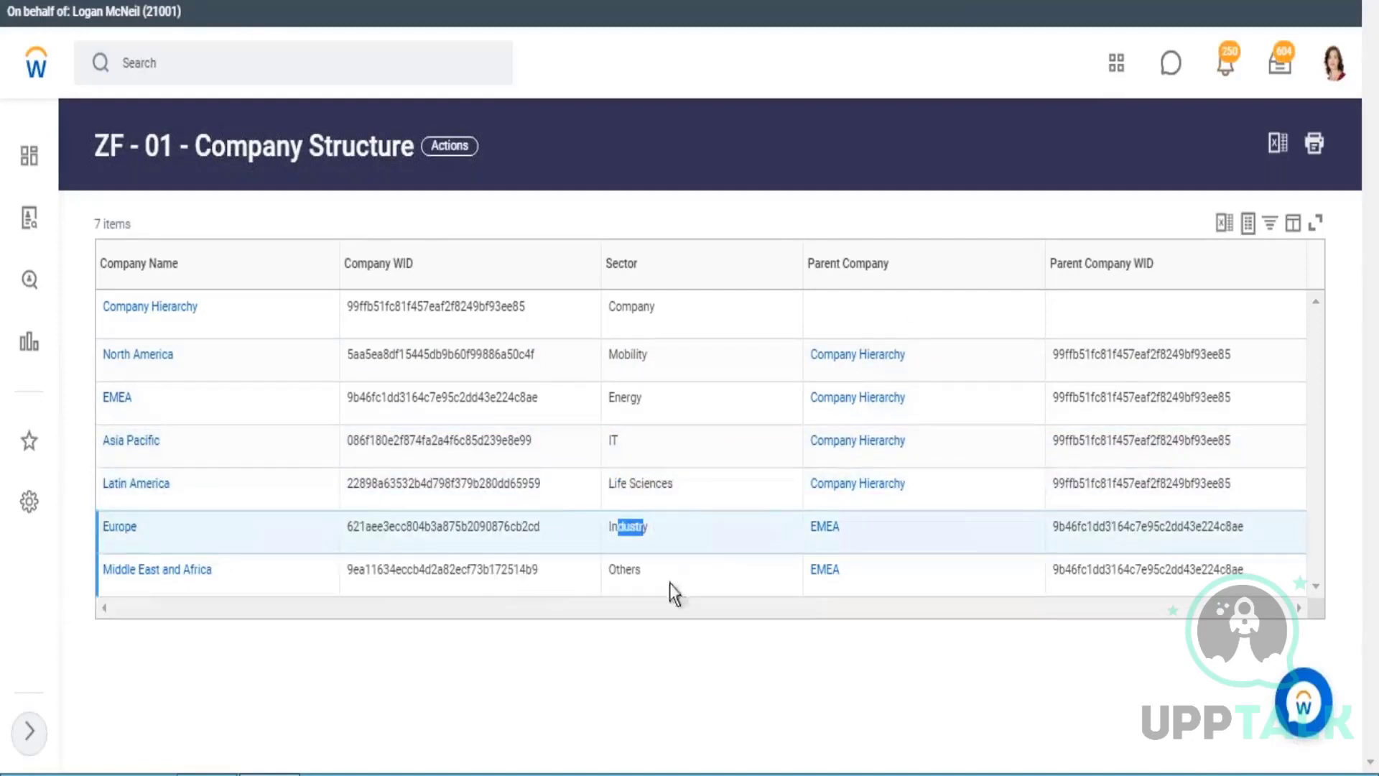
{"action": "left_click_drag", "start_coordinate": [632, 579], "coordinate": [637, 581]}
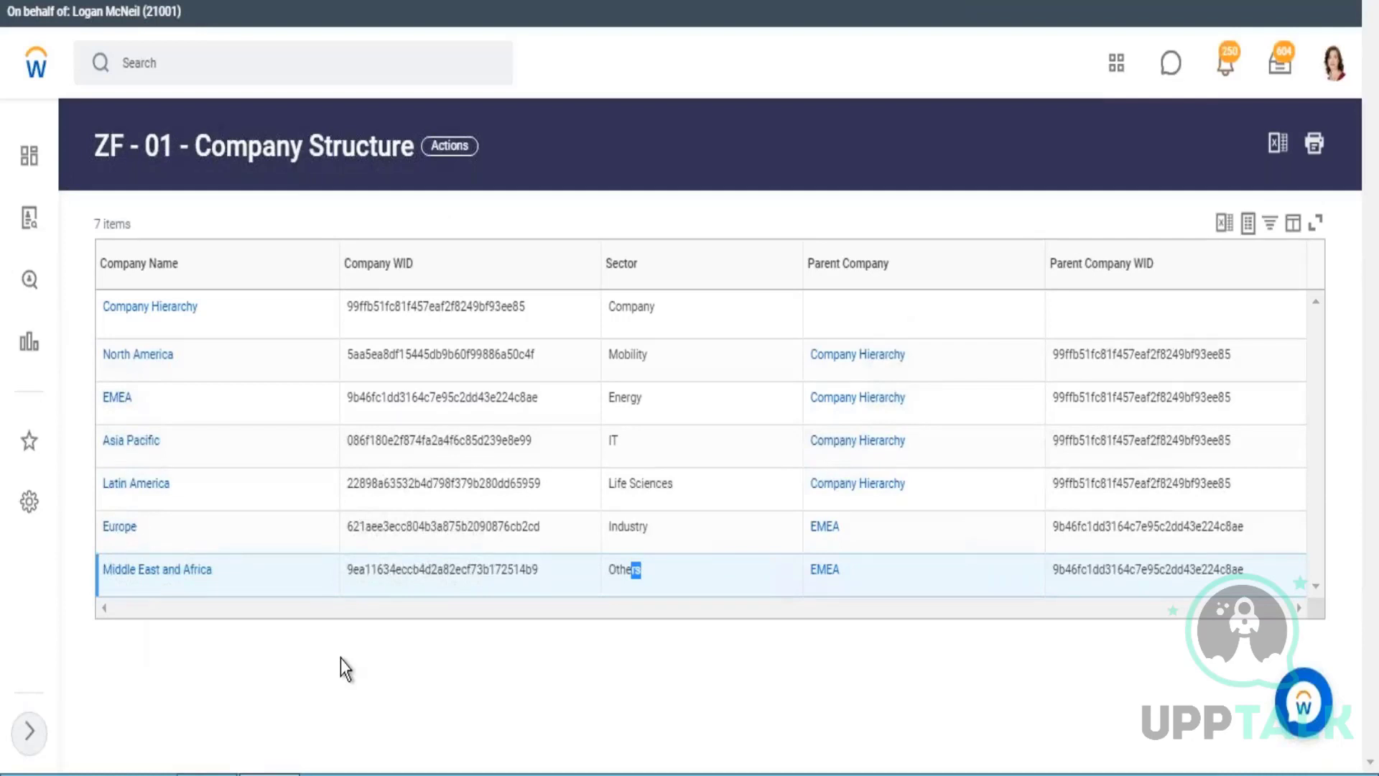
{"action": "left_click_drag", "start_coordinate": [88, 153], "coordinate": [379, 164]}
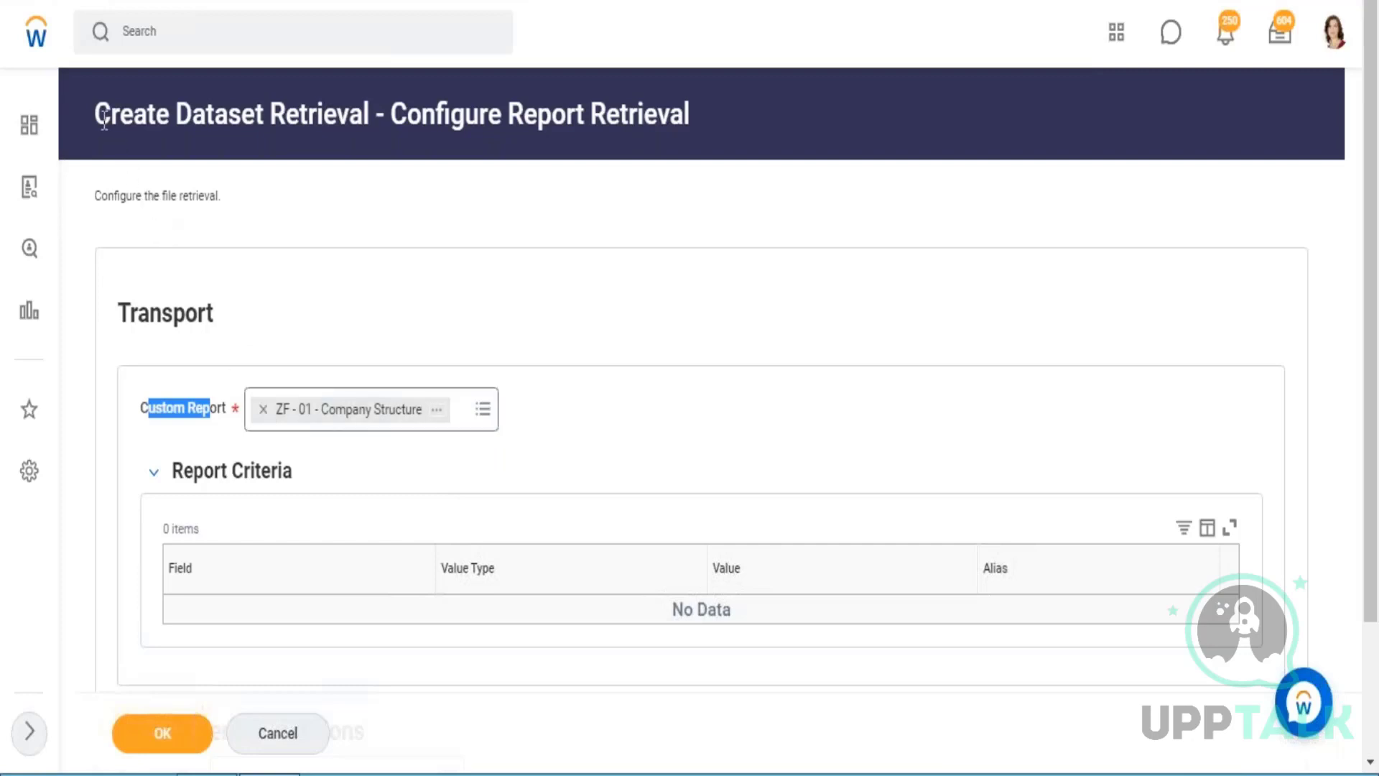
Return to the dataset retrieval configuration and review its Custom Report field and Report Criteria section.
{"action": "left_click_drag", "start_coordinate": [109, 118], "coordinate": [273, 119]}
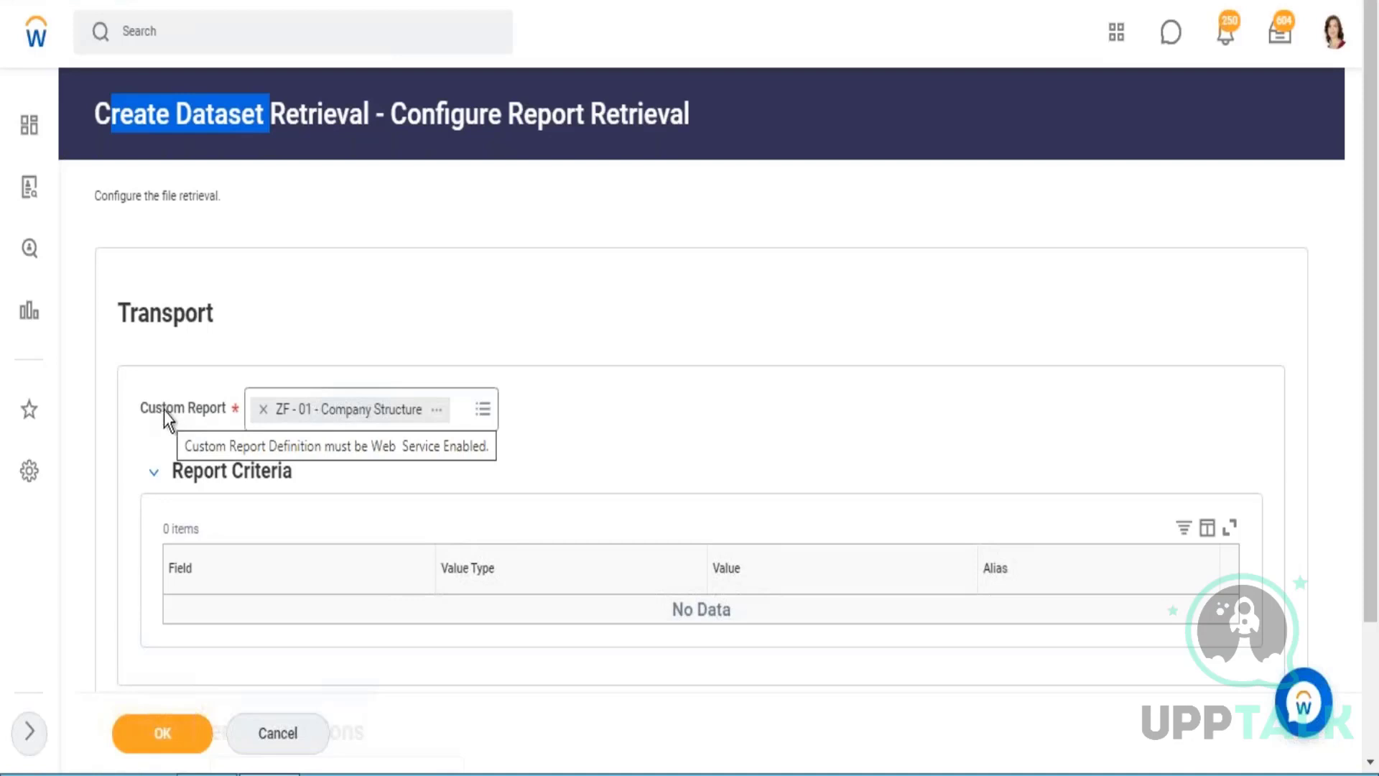
{"action": "left_click_drag", "start_coordinate": [164, 411], "coordinate": [194, 408]}
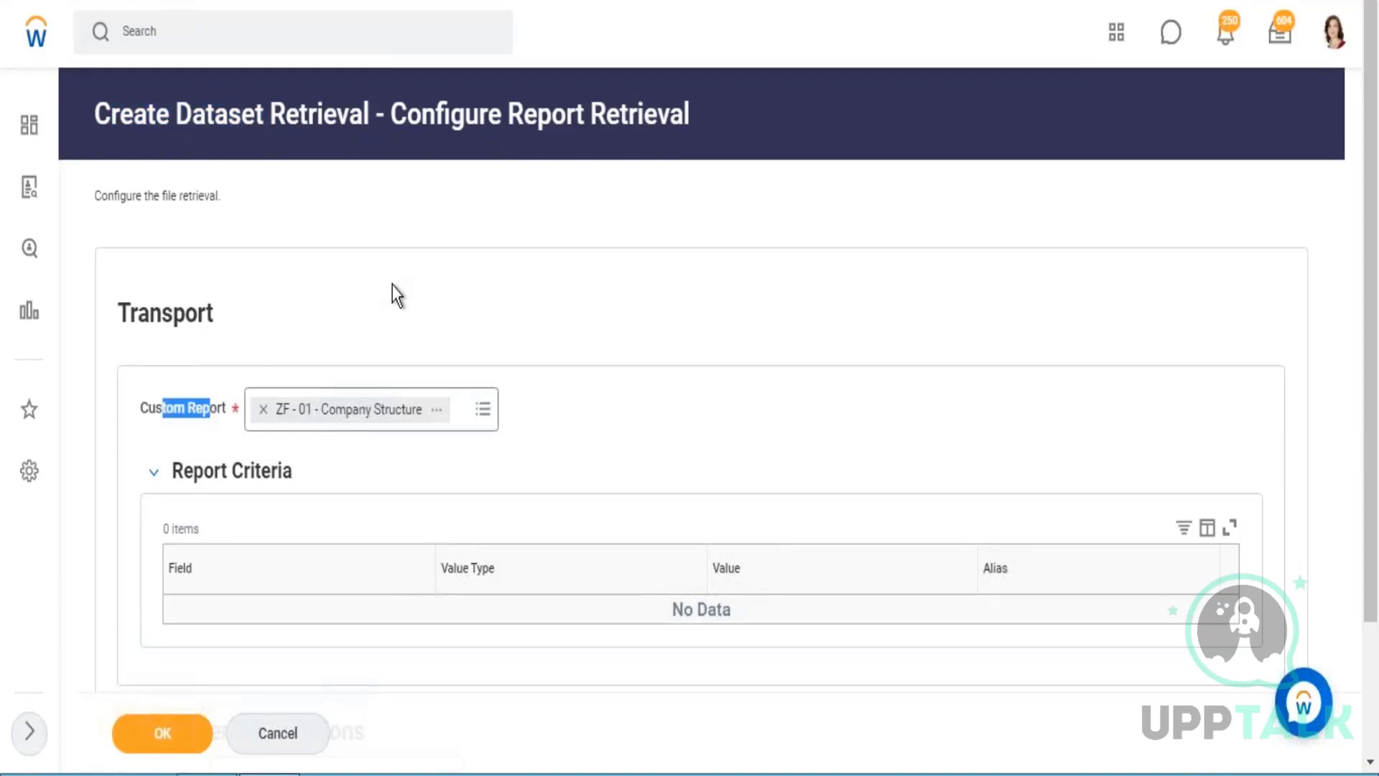
{"action": "scroll", "coordinate": [392, 286], "scroll_direction": "down", "scroll_amount": 3}
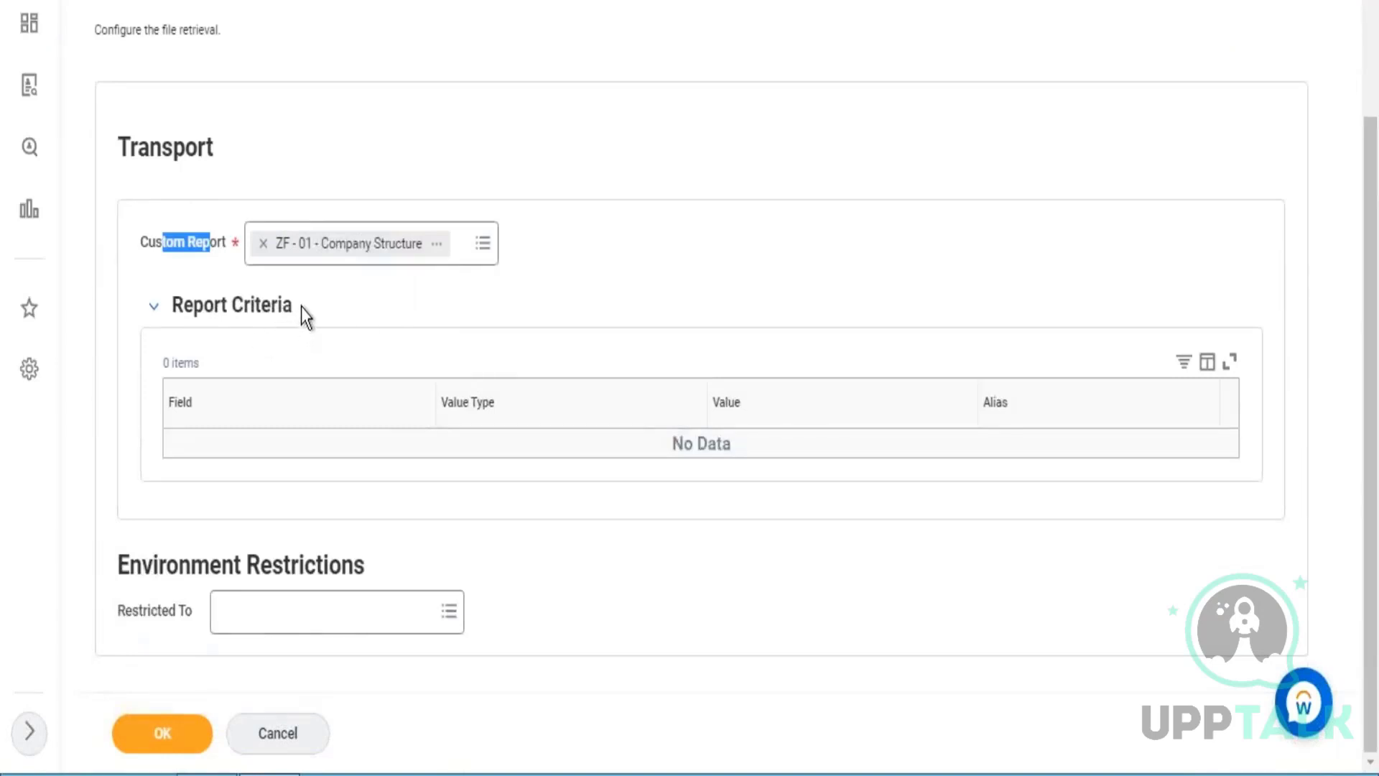
{"action": "left_click_drag", "start_coordinate": [292, 307], "coordinate": [171, 308]}
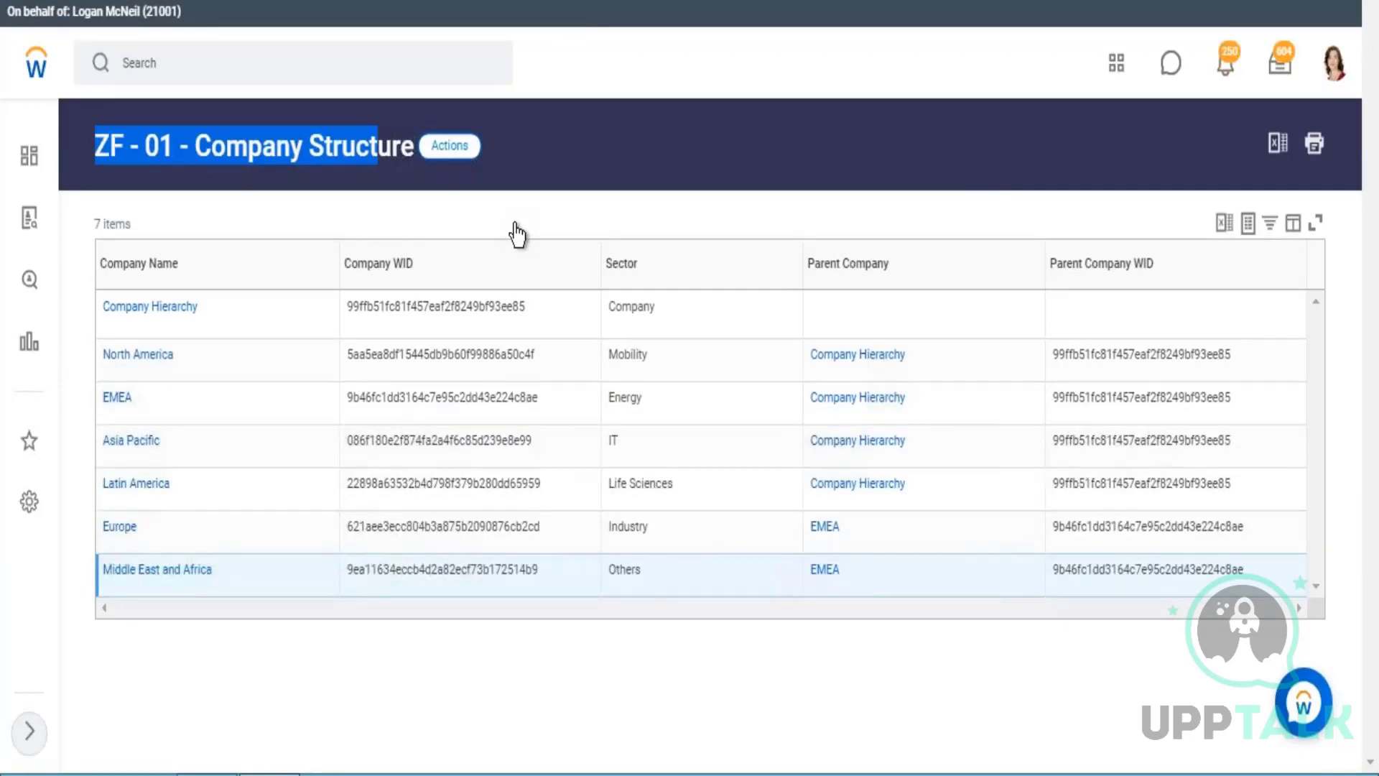
Rerun the ZF - 01 - Company Structure report, then return to the retrieval configuration and review its Environment Restrictions section.
{"action": "mouse_move", "coordinate": [570, 260]}
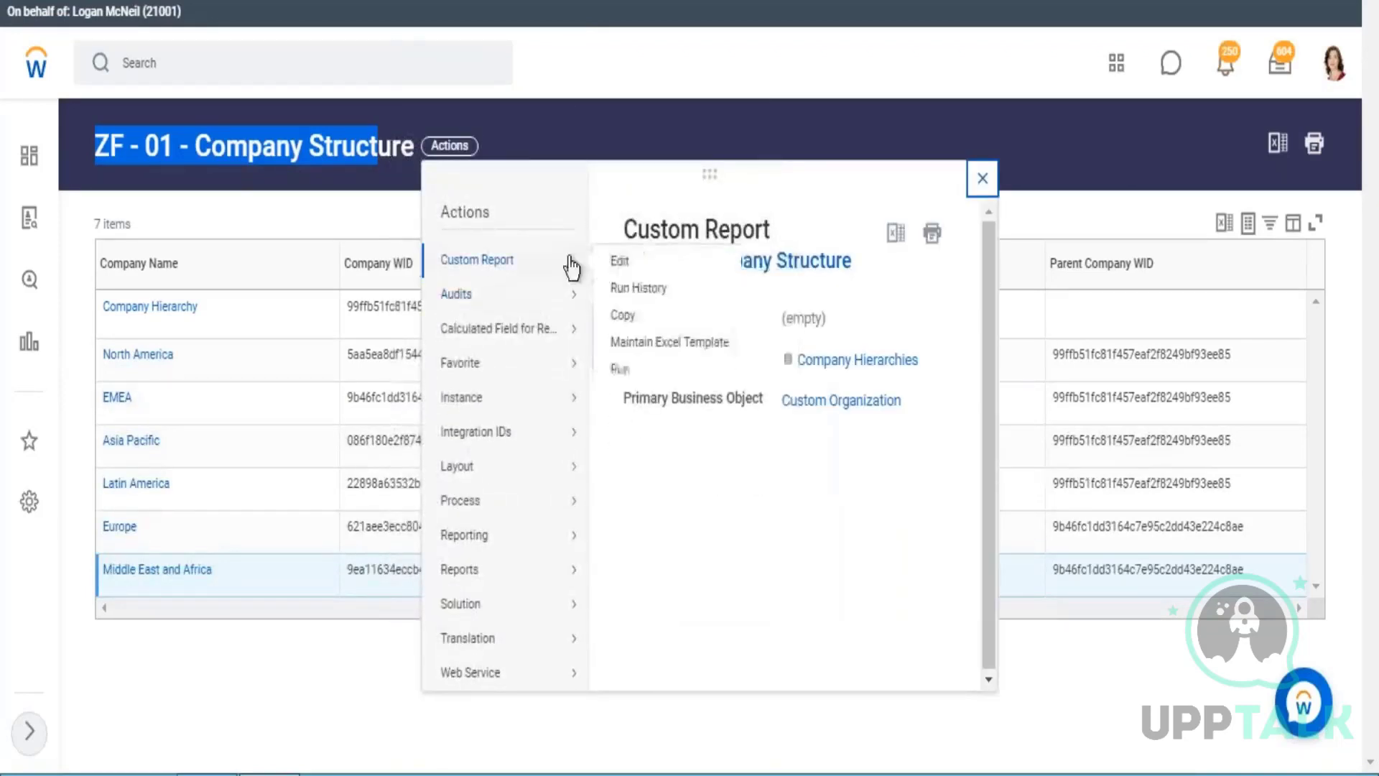
{"action": "left_click", "coordinate": [617, 365]}
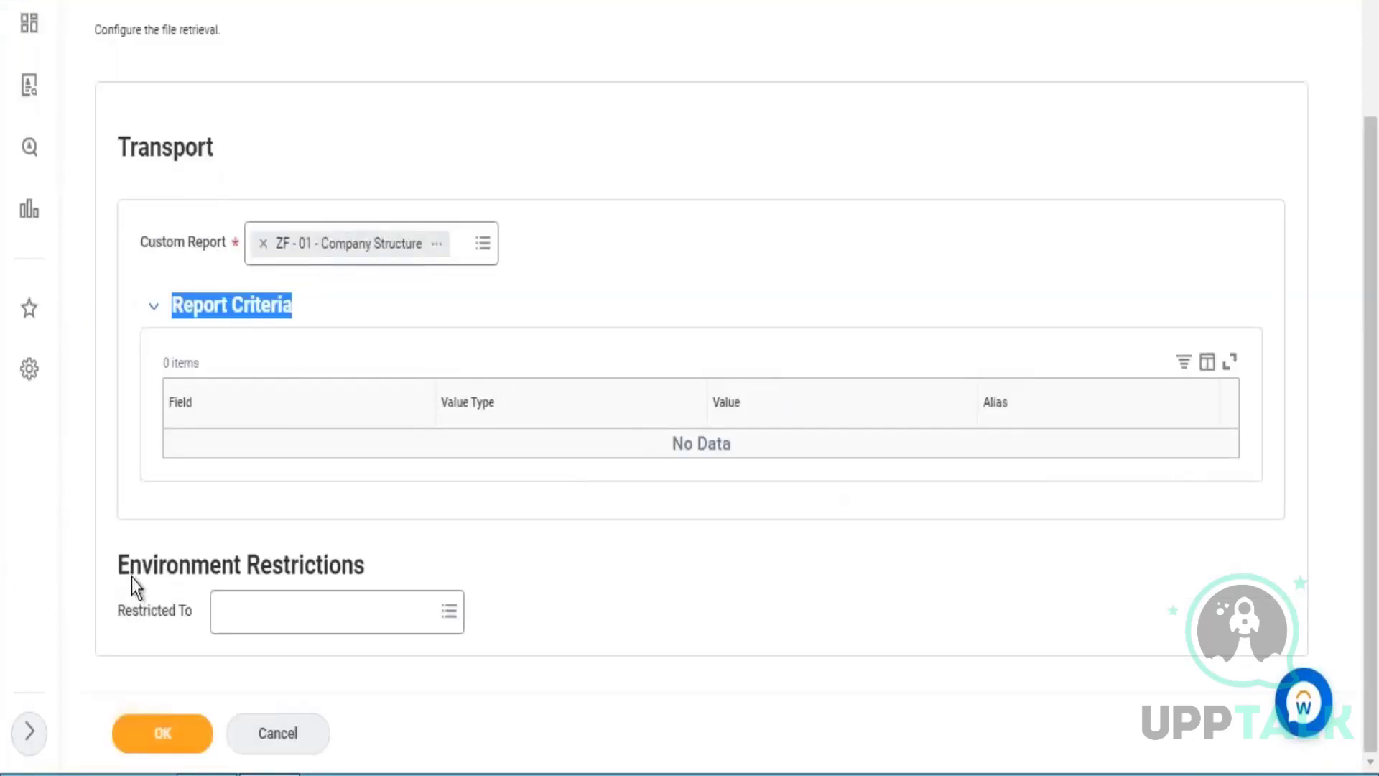
{"action": "left_click_drag", "start_coordinate": [128, 568], "coordinate": [362, 565]}
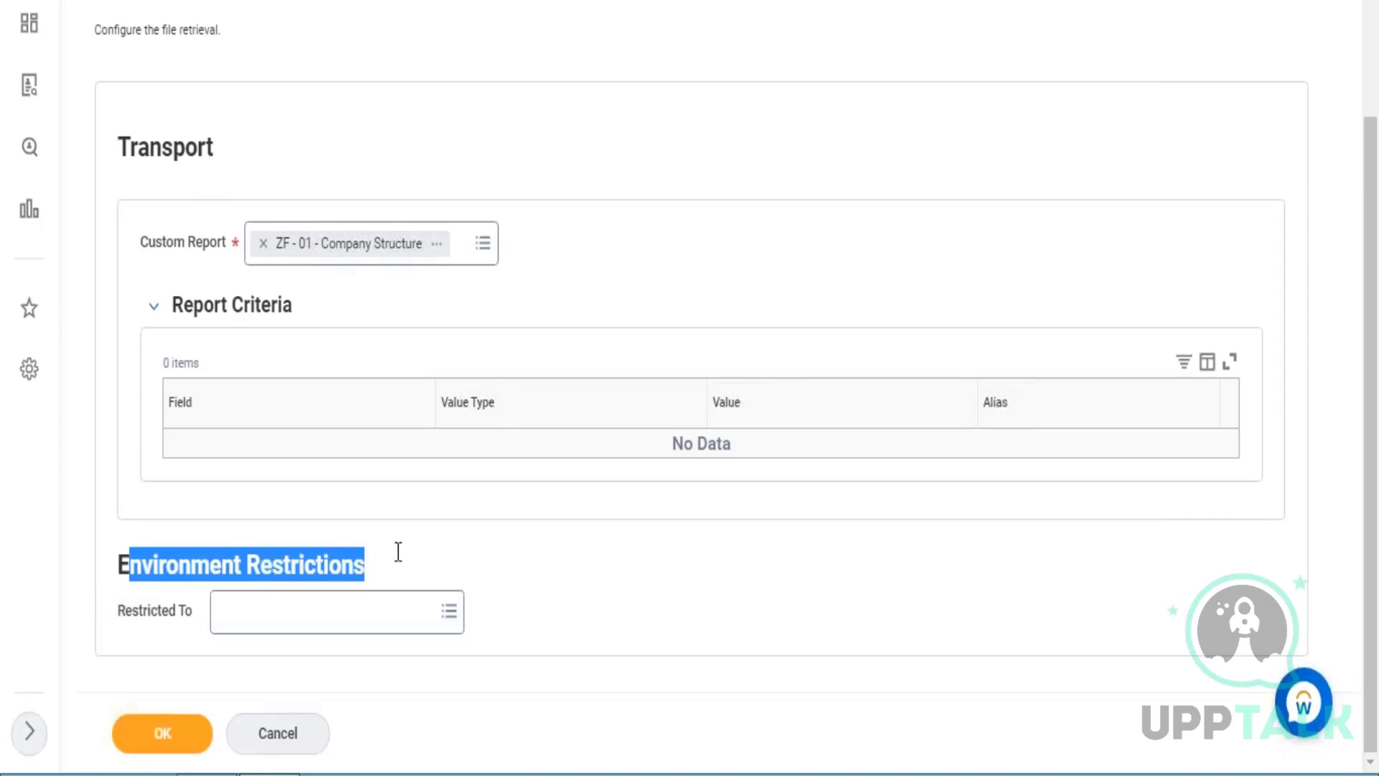
{"action": "left_click", "coordinate": [547, 551]}
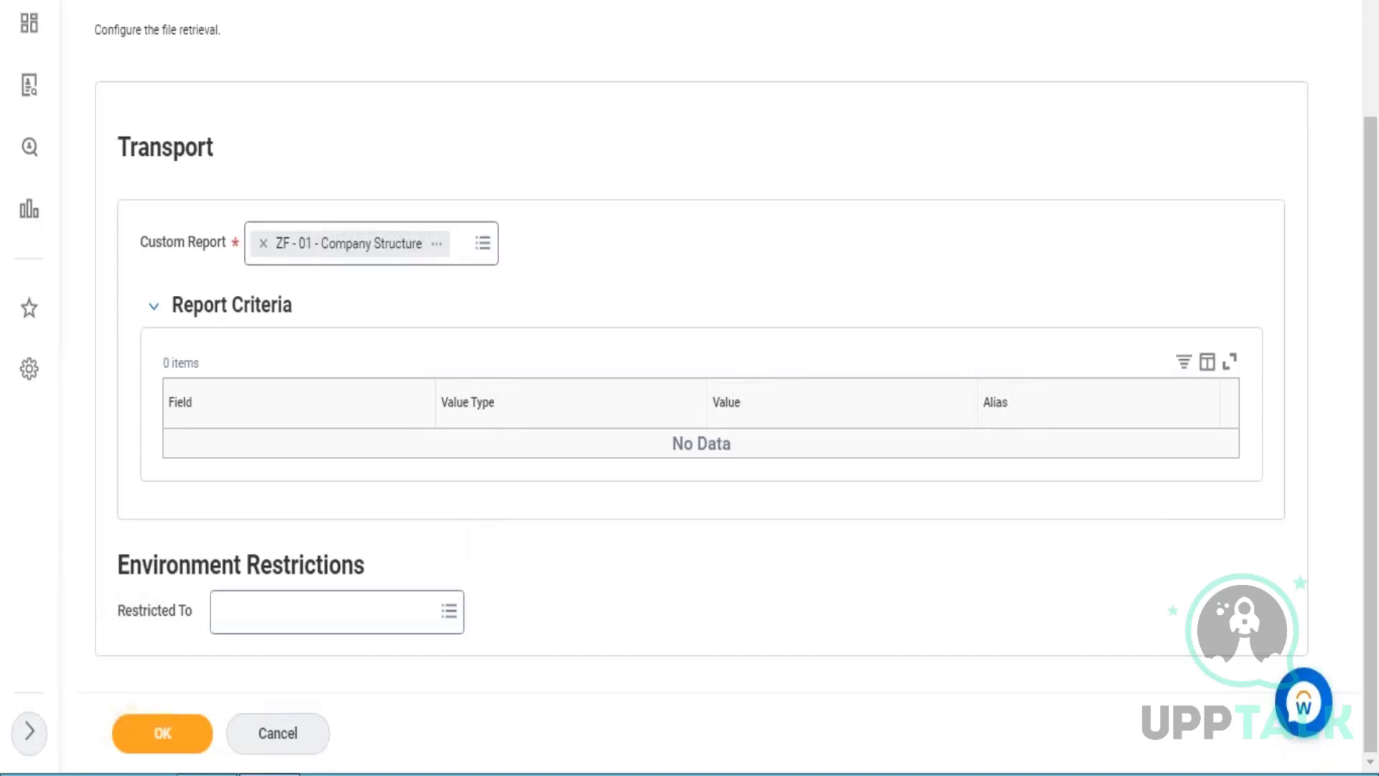
Restrict the retrieval to the Conversion Testing, Implementation, Sales, Sandbox, Testing and WCP Development environments and show the full selection.
{"action": "left_click", "coordinate": [457, 620]}
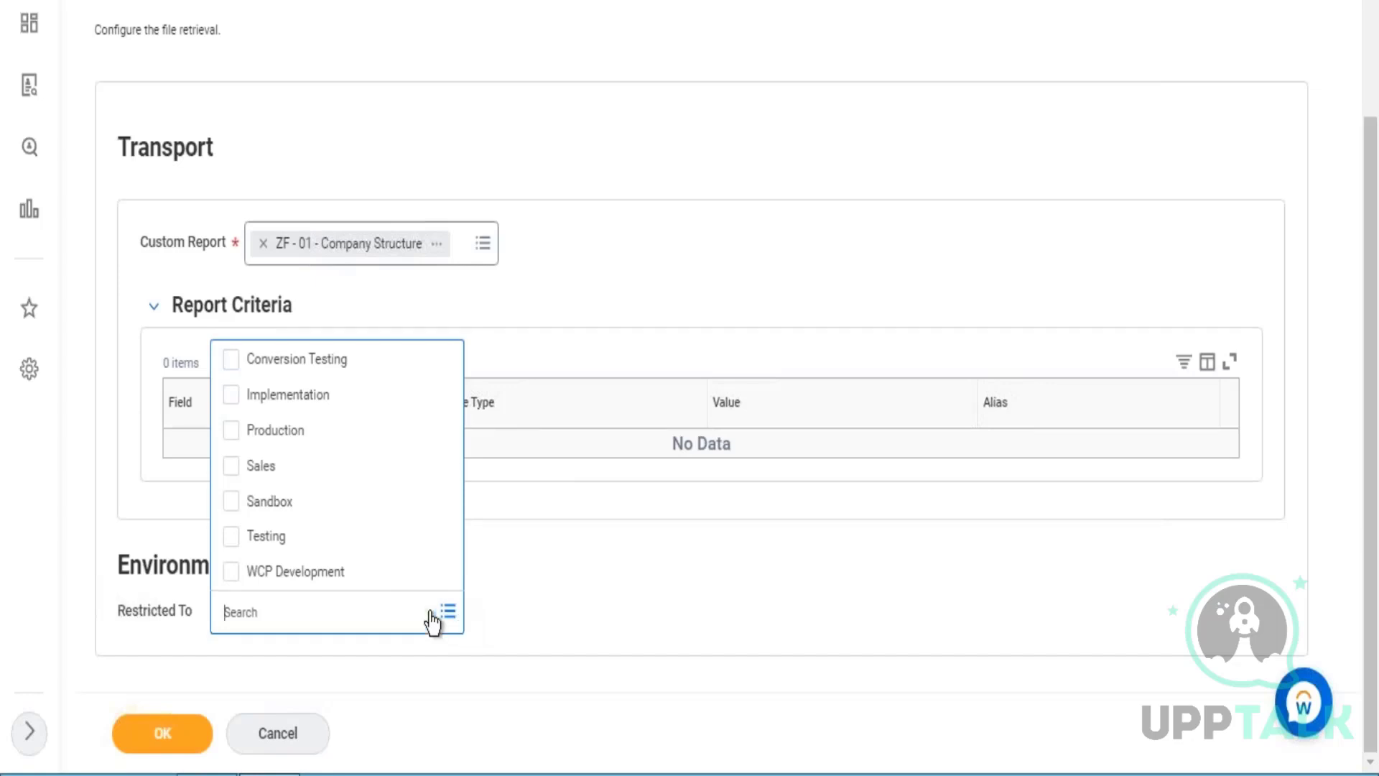
{"action": "left_click", "coordinate": [275, 359]}
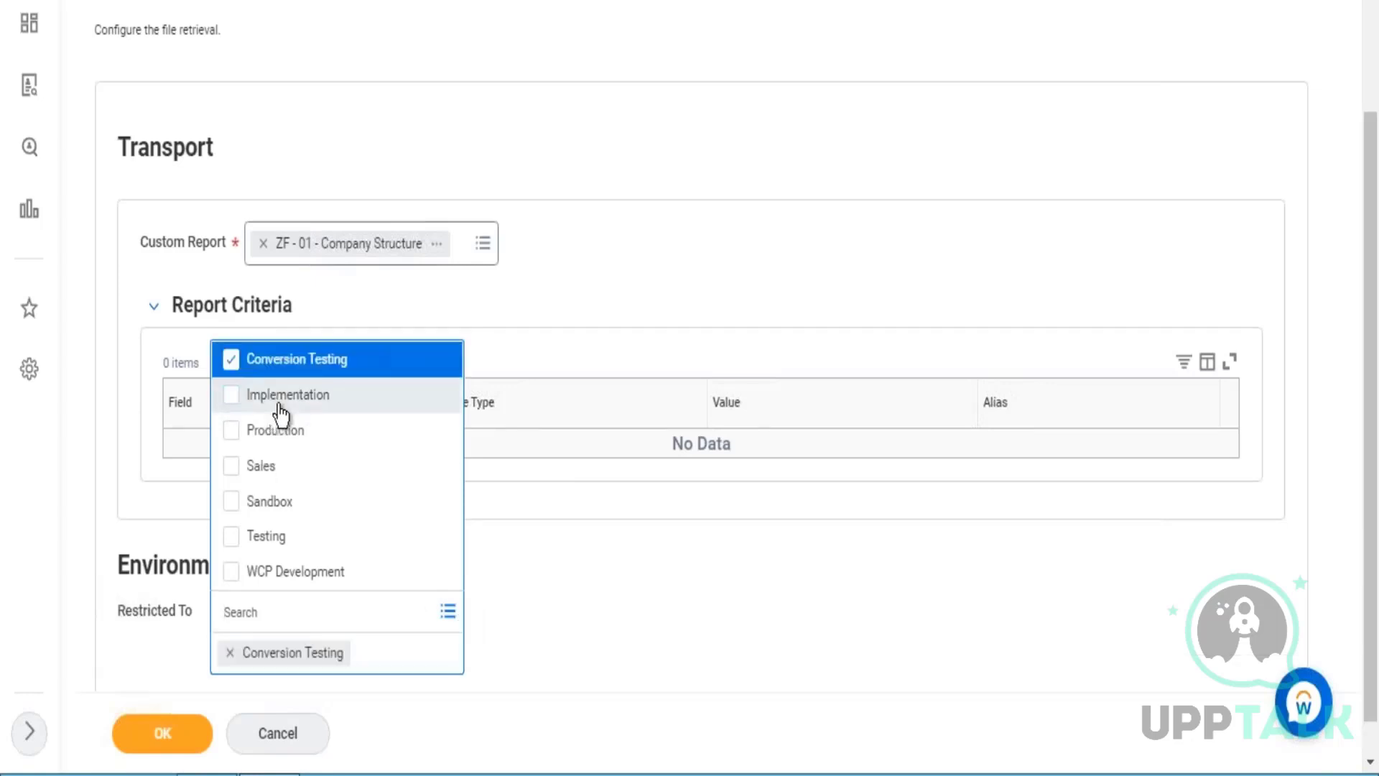
{"action": "left_click", "coordinate": [277, 394]}
{"action": "left_click", "coordinate": [277, 465]}
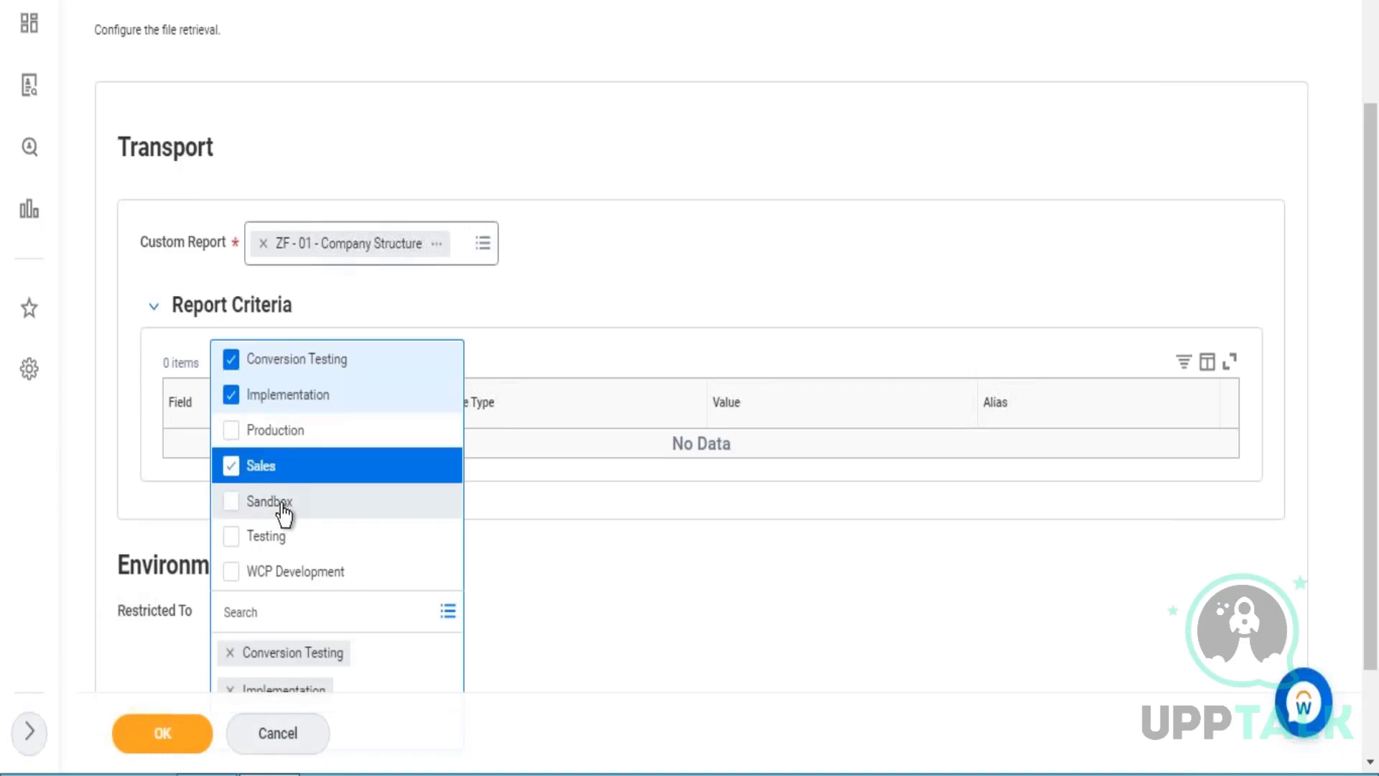
{"action": "left_click", "coordinate": [277, 501]}
{"action": "left_click", "coordinate": [279, 536]}
{"action": "left_click", "coordinate": [290, 578]}
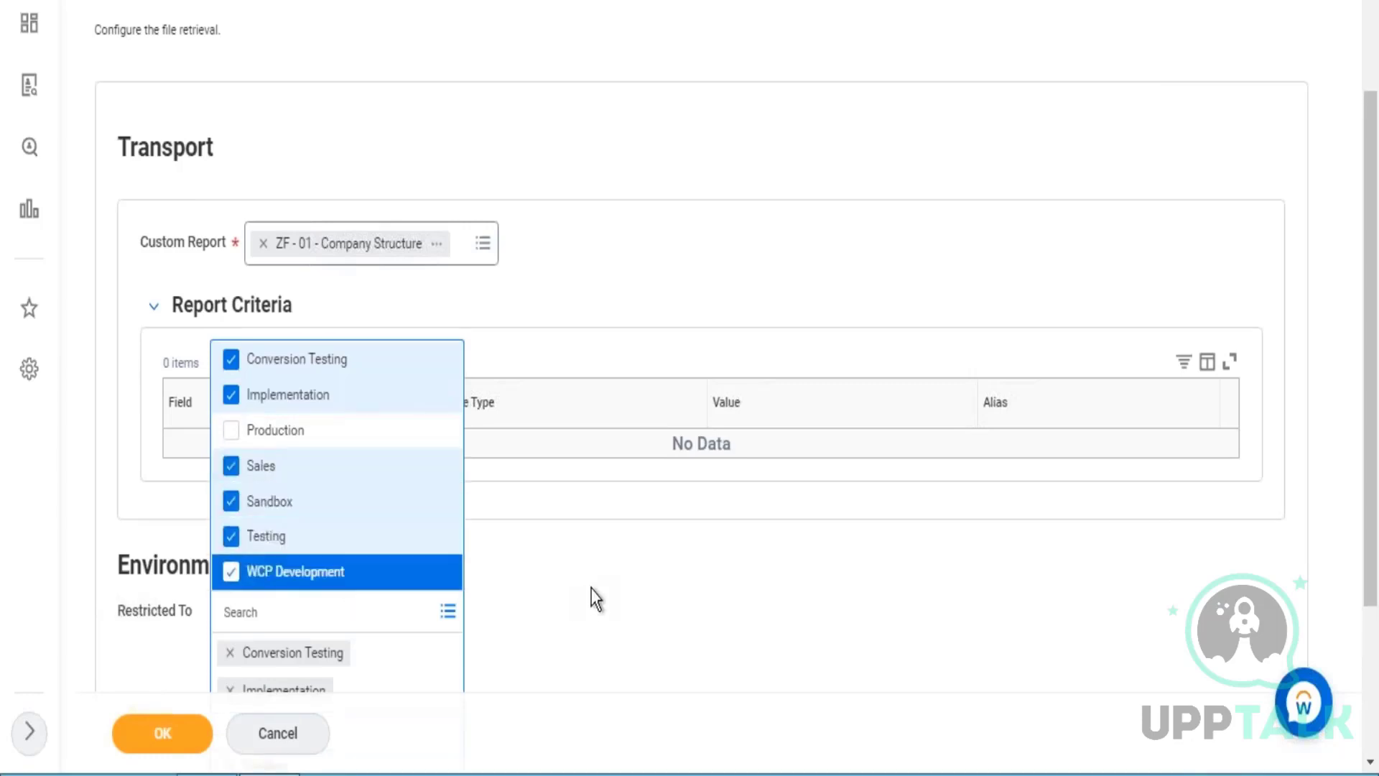
{"action": "left_click", "coordinate": [592, 589]}
{"action": "scroll", "coordinate": [592, 589], "scroll_direction": "down", "scroll_amount": 3}
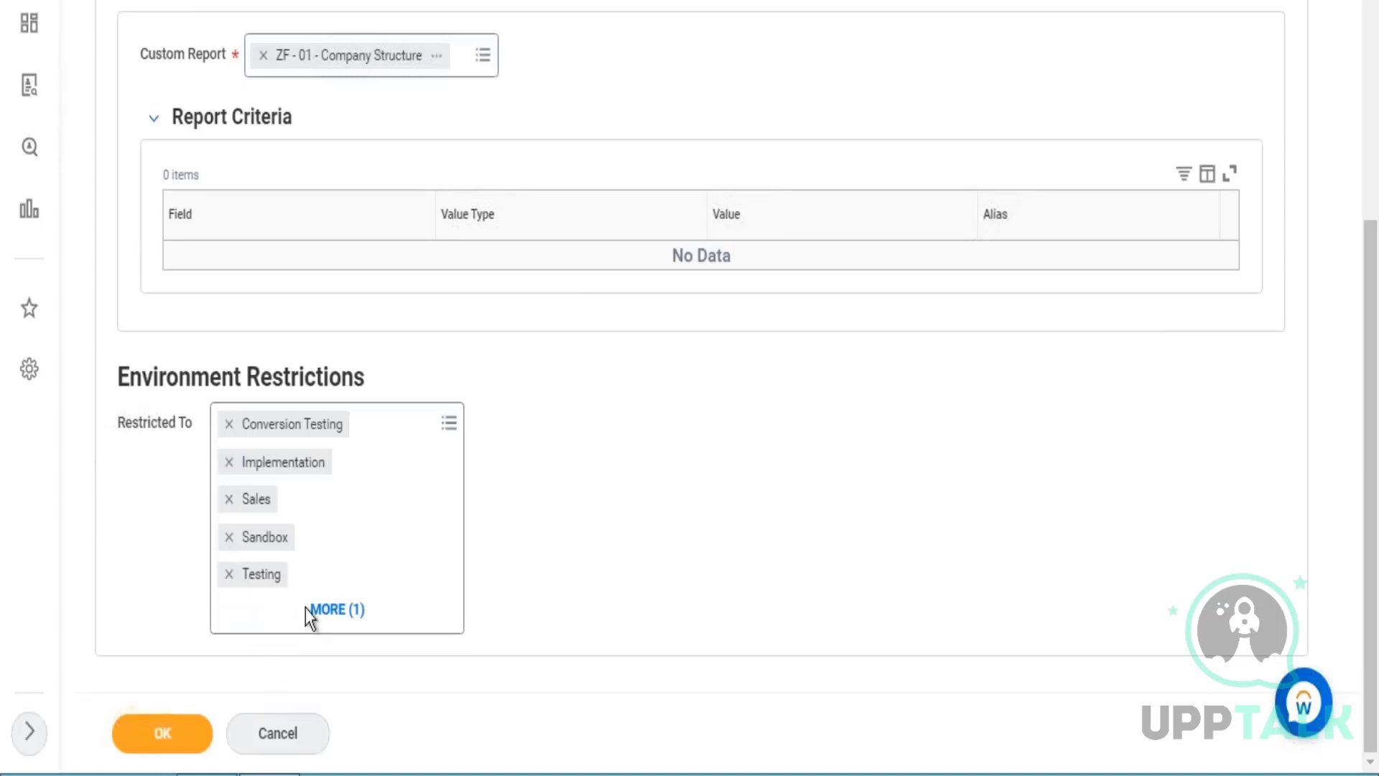
{"action": "left_click", "coordinate": [327, 611]}
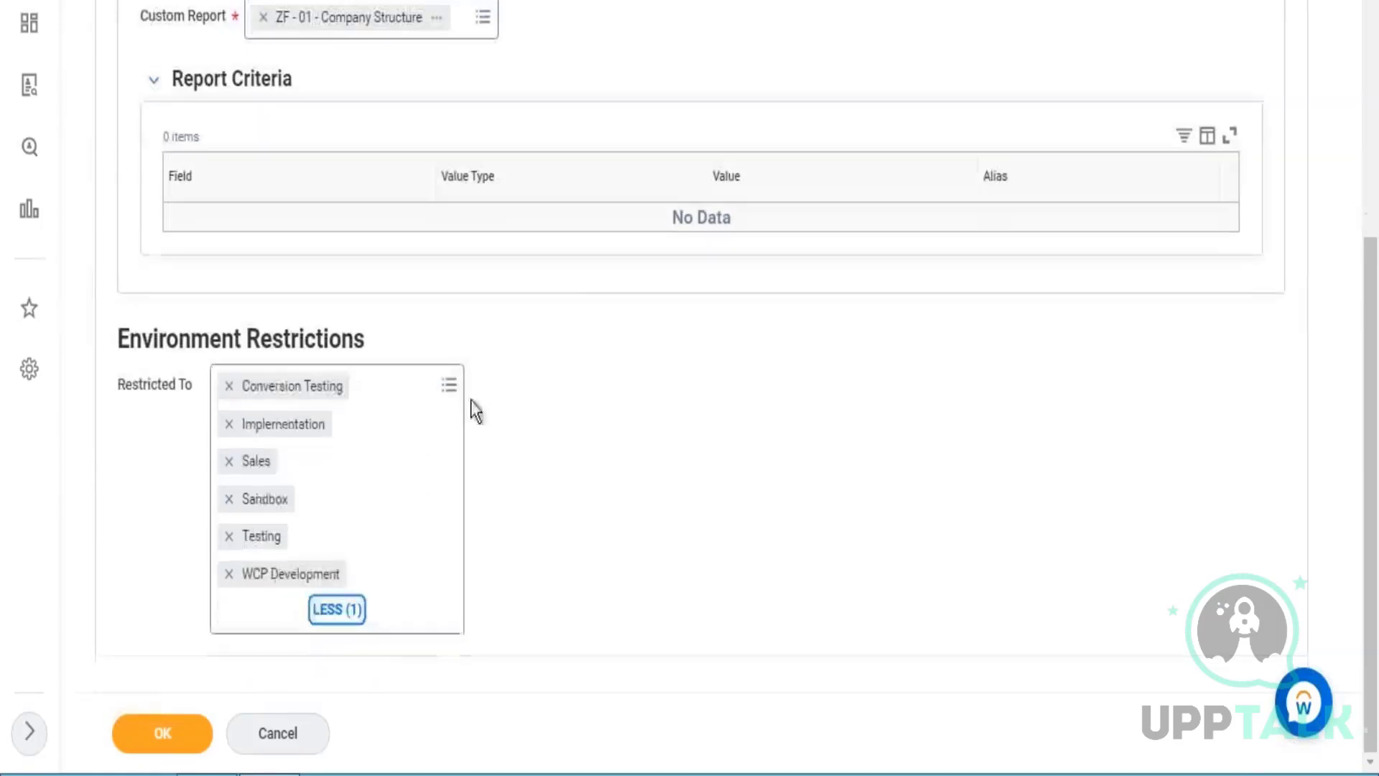
{"action": "scroll", "coordinate": [470, 402], "scroll_direction": "down", "scroll_amount": 1}
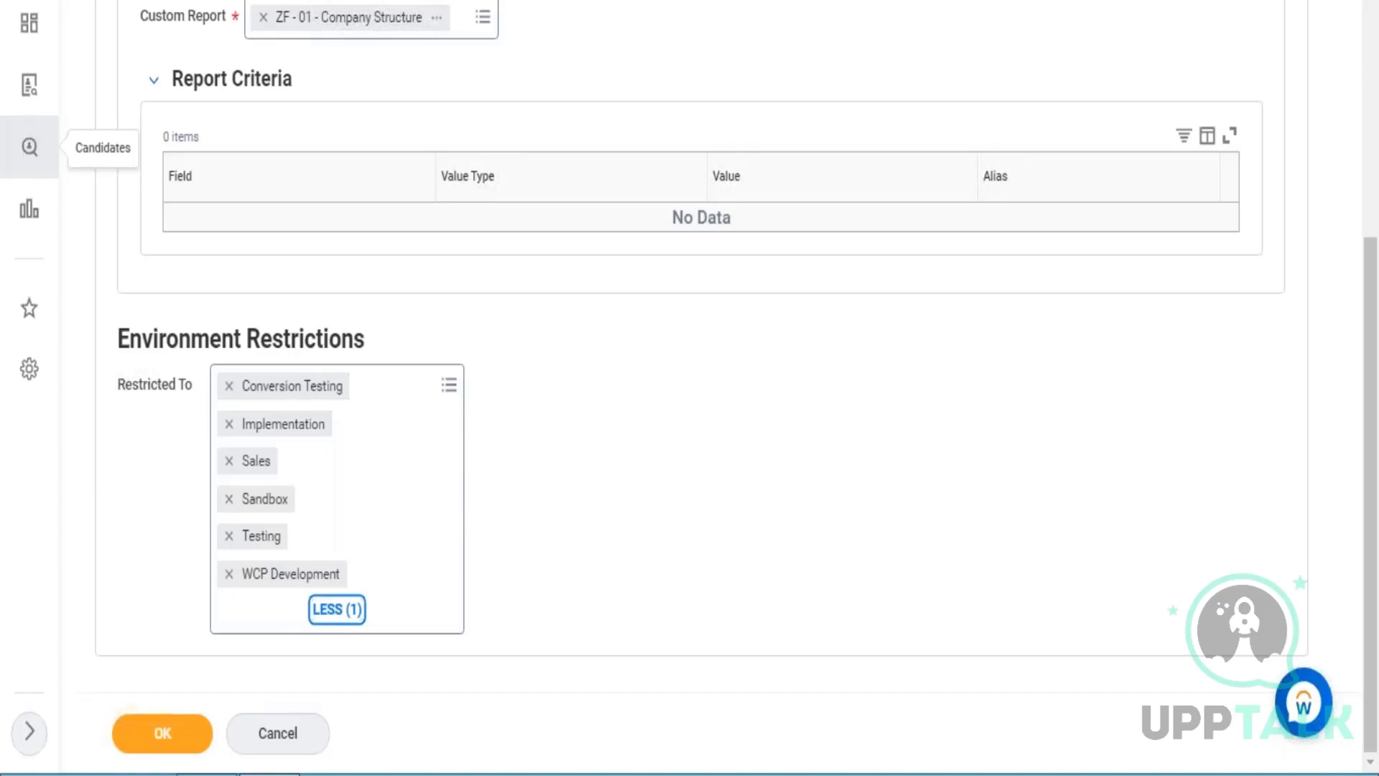
Return from the Excel workbook to the Workday retrieval configuration and remove all six selected environments from the environment restrictions.
{"action": "mouse_move", "coordinate": [1356, 101]}
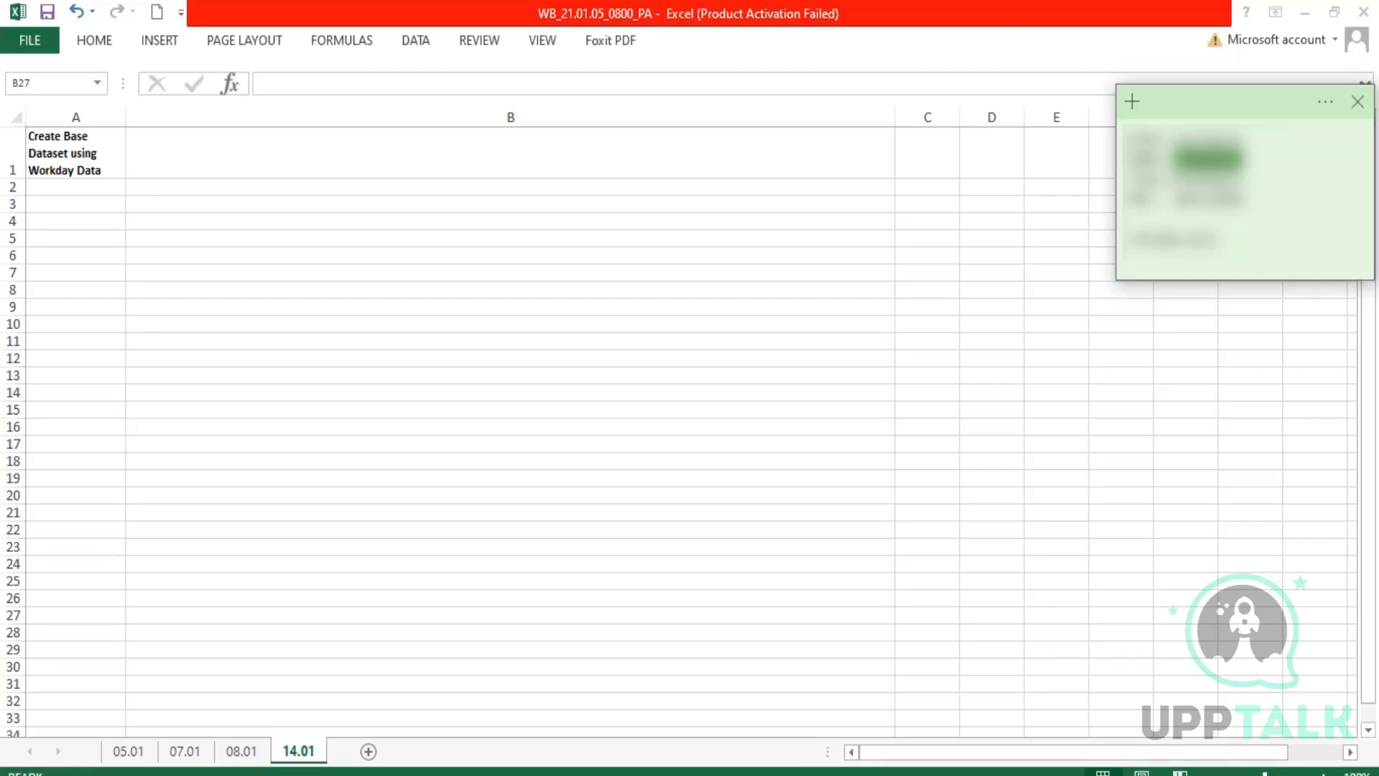
{"action": "left_click", "coordinate": [473, 308]}
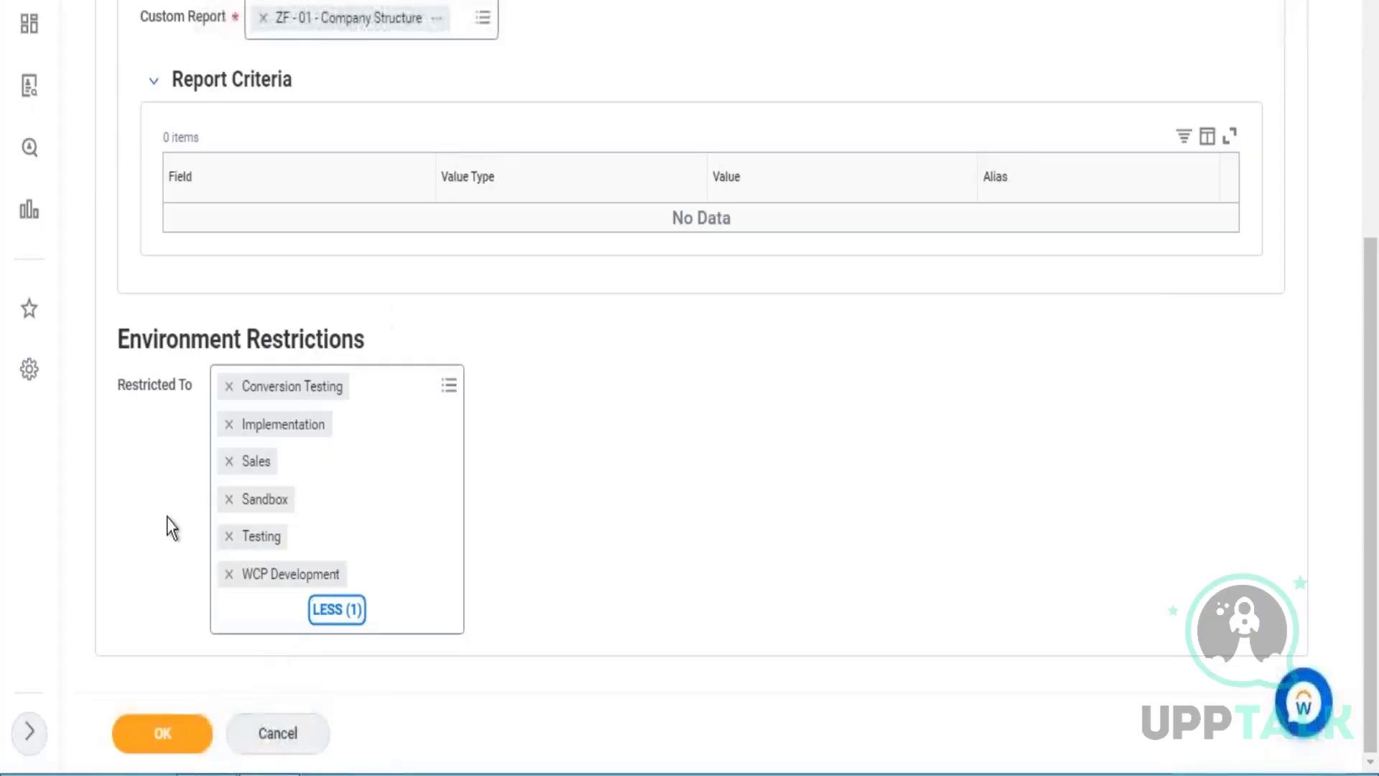
{"action": "left_click", "coordinate": [229, 386]}
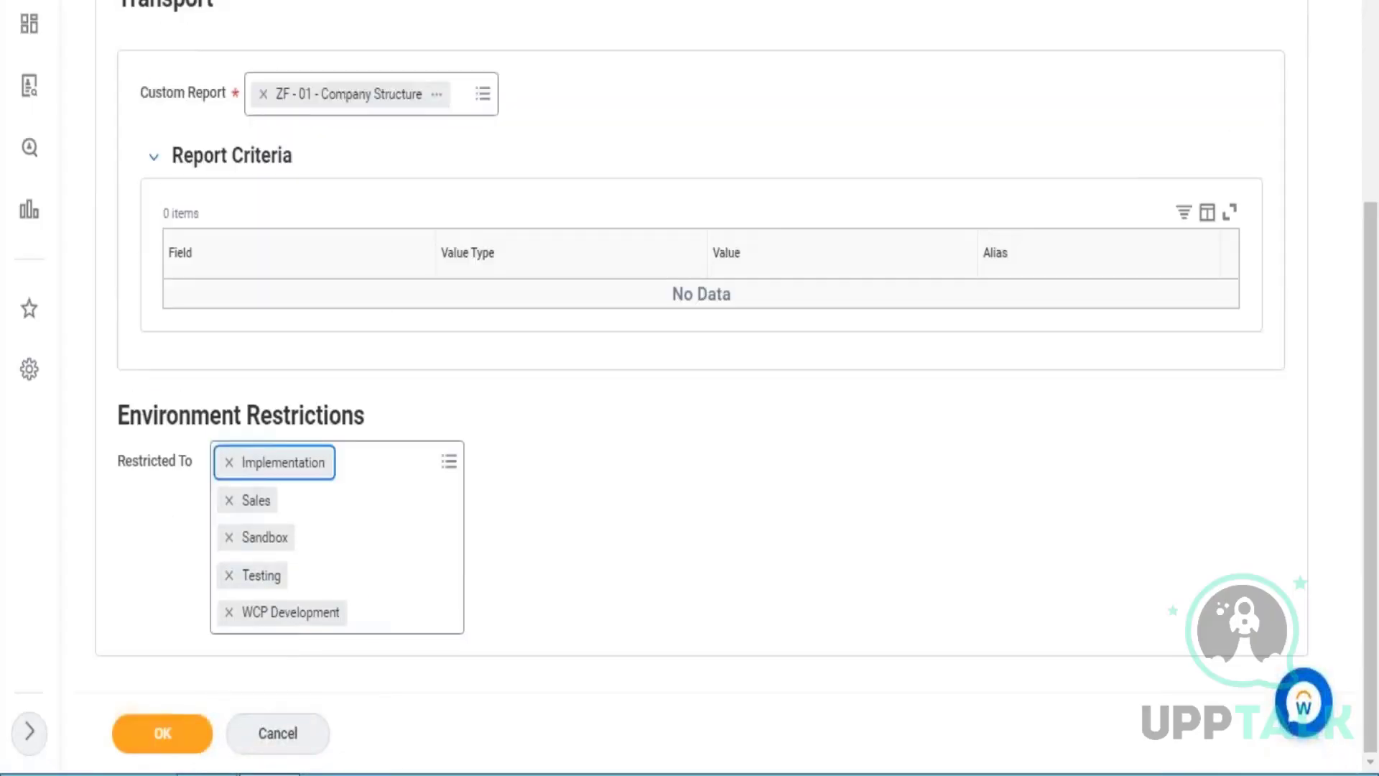
{"action": "left_click", "coordinate": [229, 462]}
{"action": "left_click", "coordinate": [229, 499]}
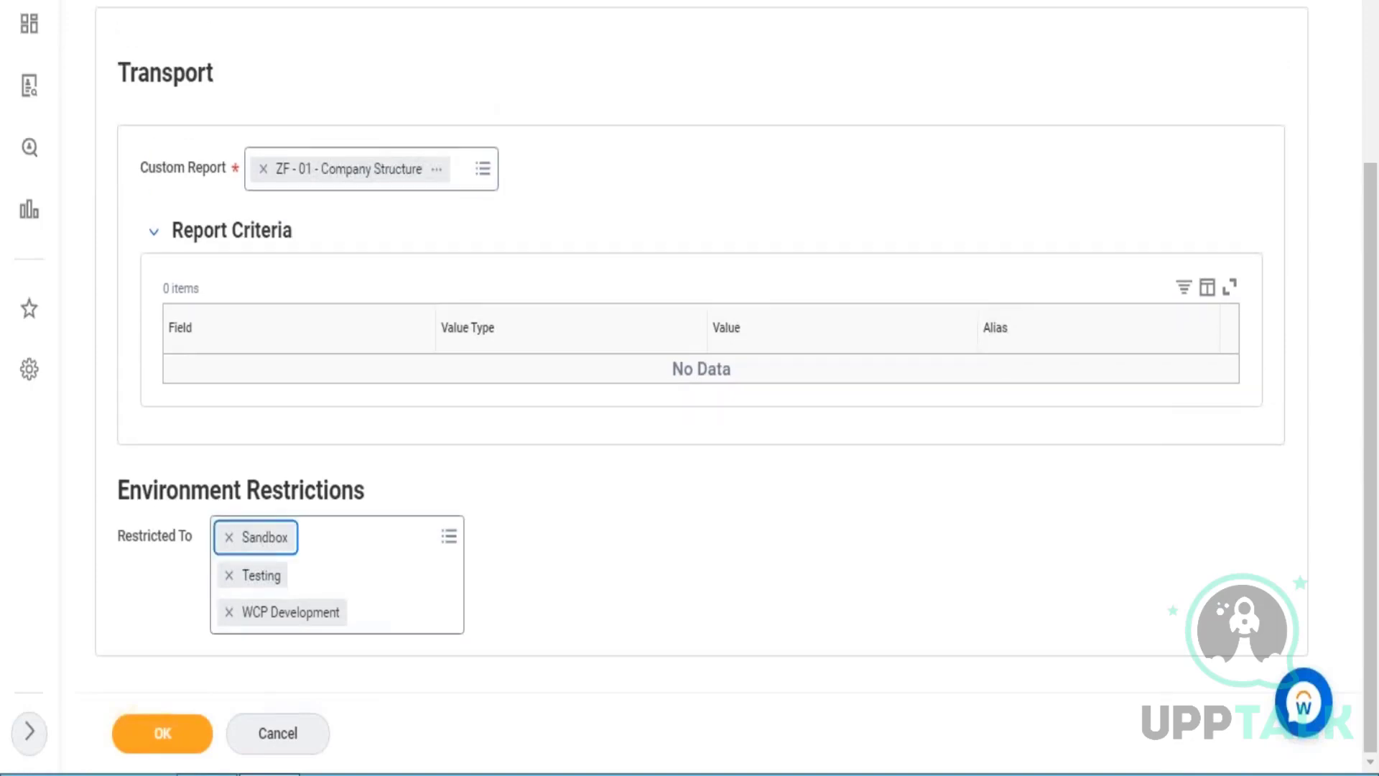
{"action": "left_click", "coordinate": [229, 537]}
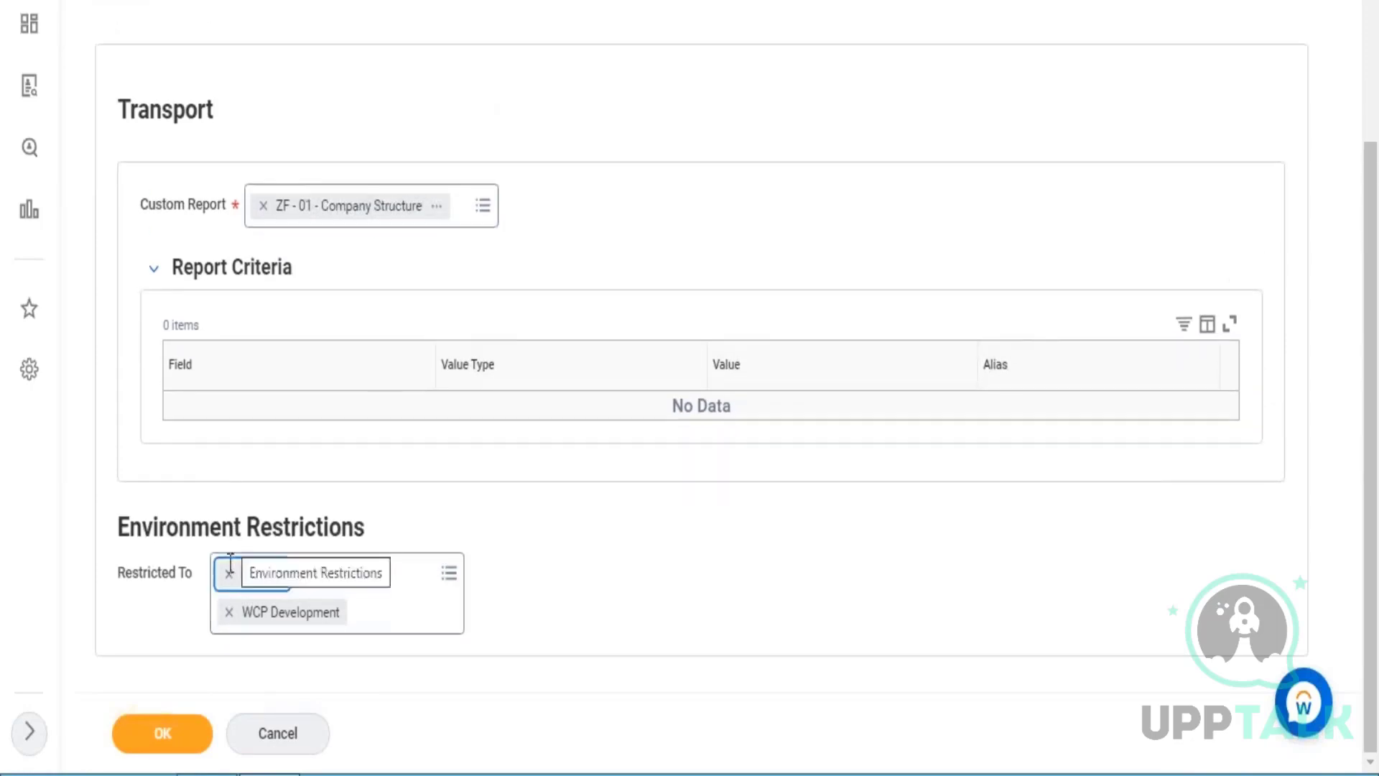
{"action": "left_click", "coordinate": [229, 572]}
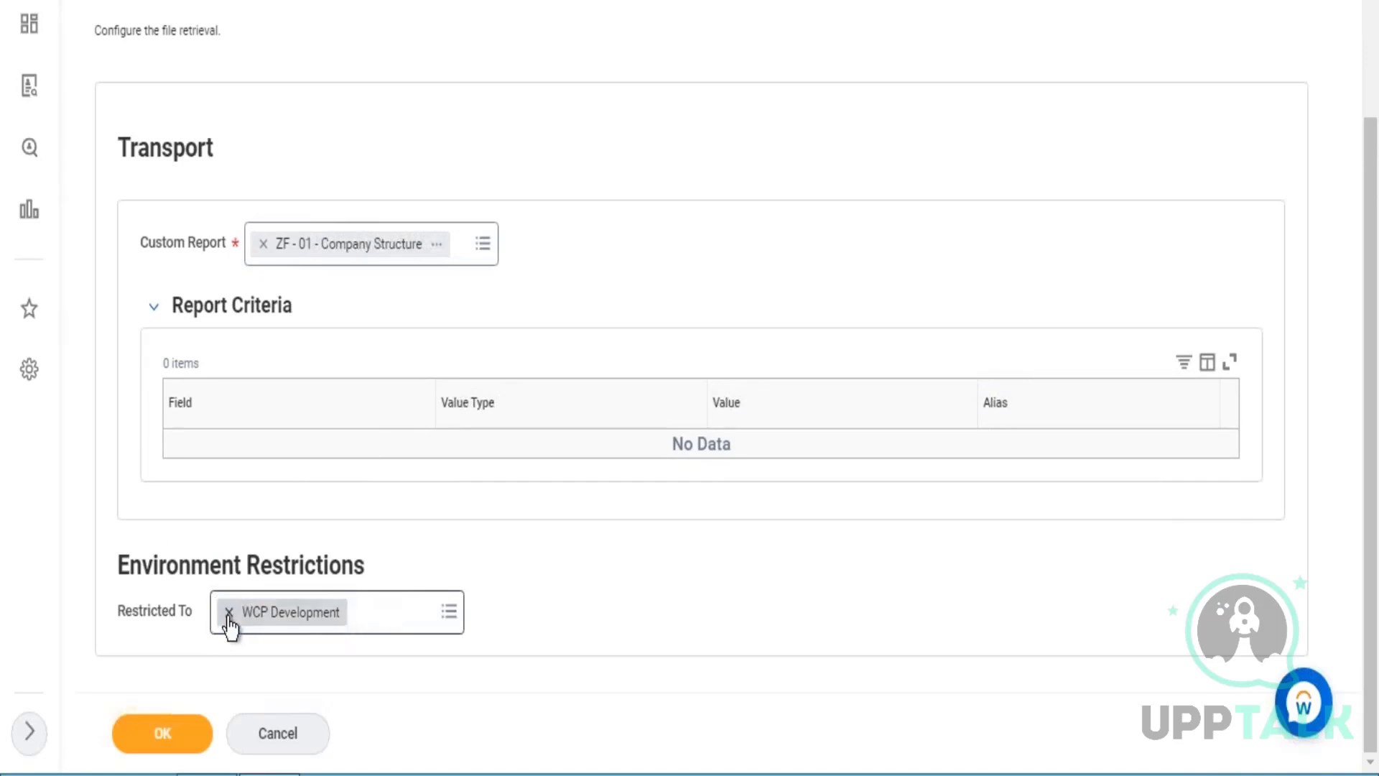
{"action": "left_click", "coordinate": [229, 611]}
{"action": "left_click_drag", "start_coordinate": [157, 579], "coordinate": [321, 577]}
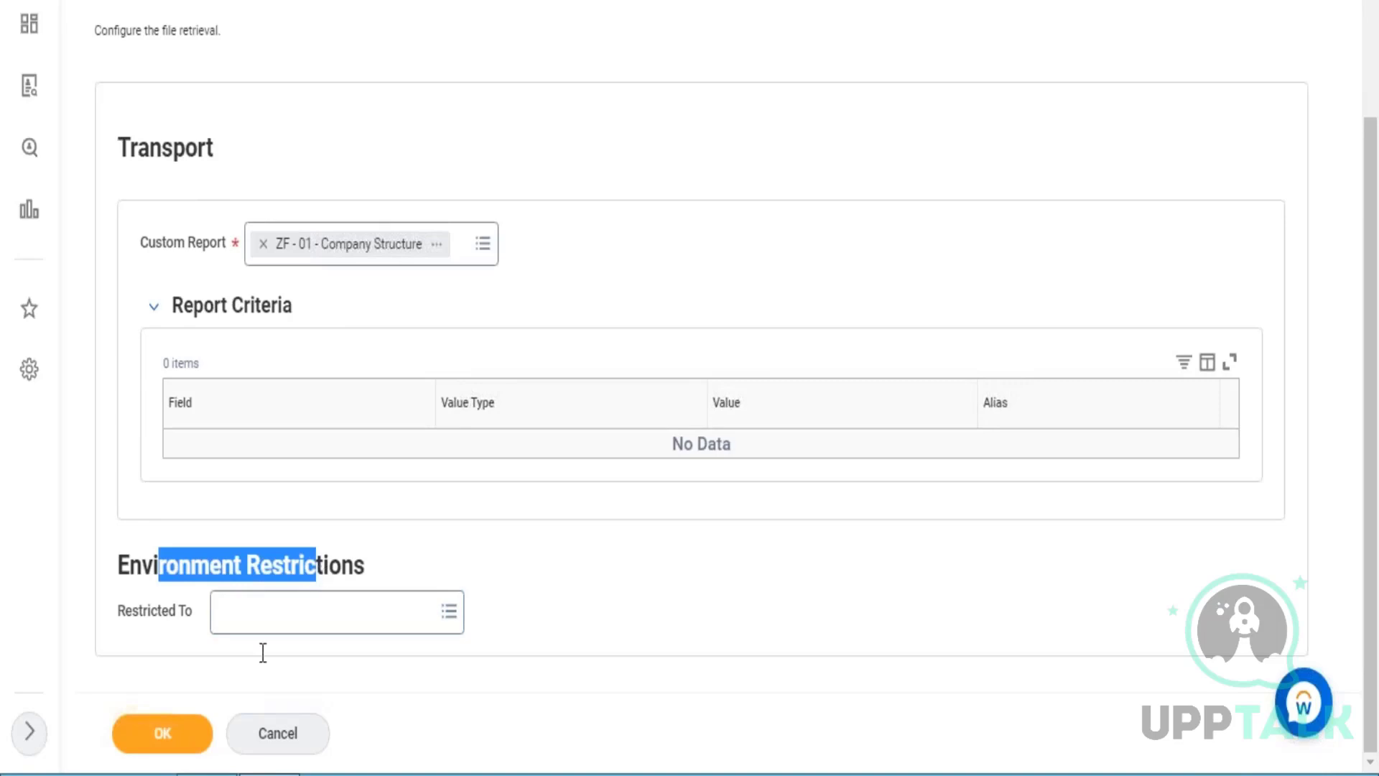
Accept the retrieval configuration without environment restrictions, review the run frequency options, and schedule the retrieval with Run Now.
{"action": "left_click", "coordinate": [188, 734]}
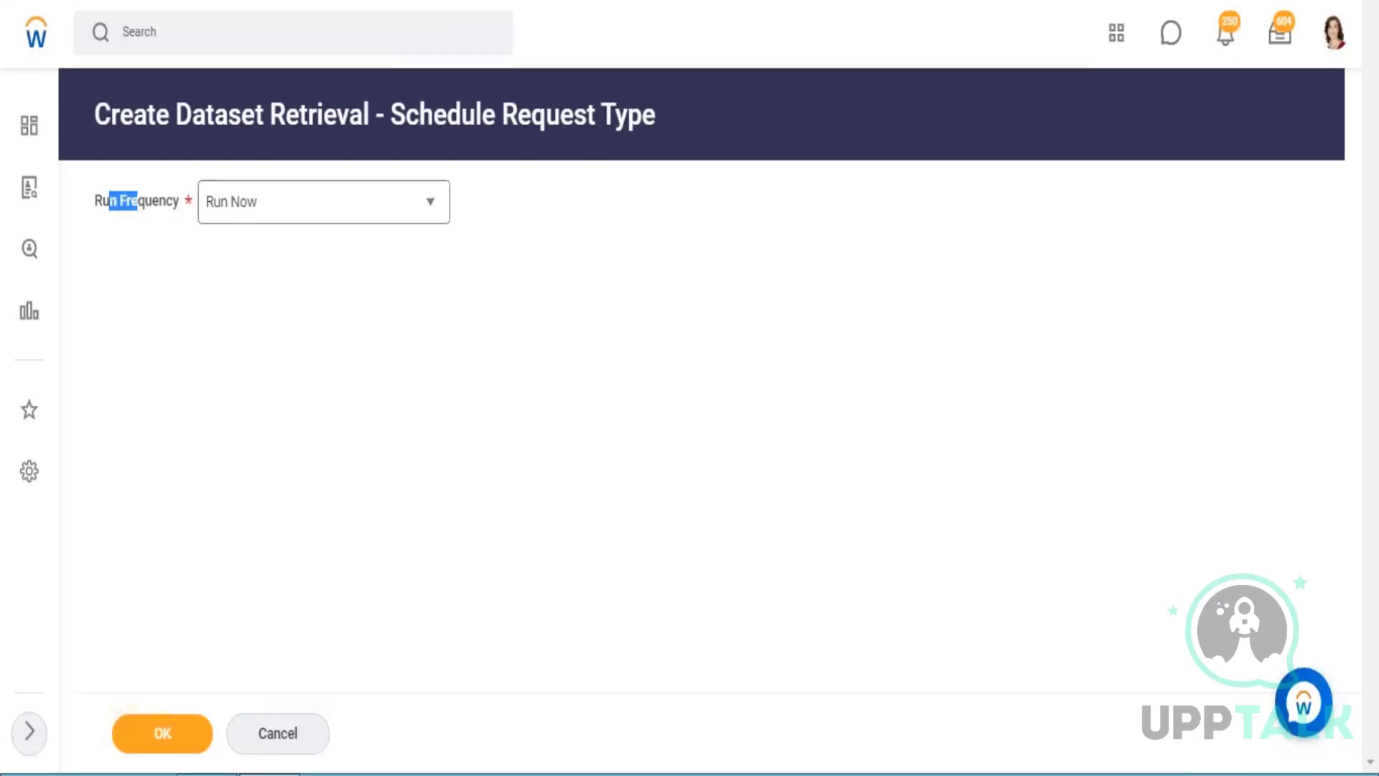
{"action": "left_click", "coordinate": [425, 217]}
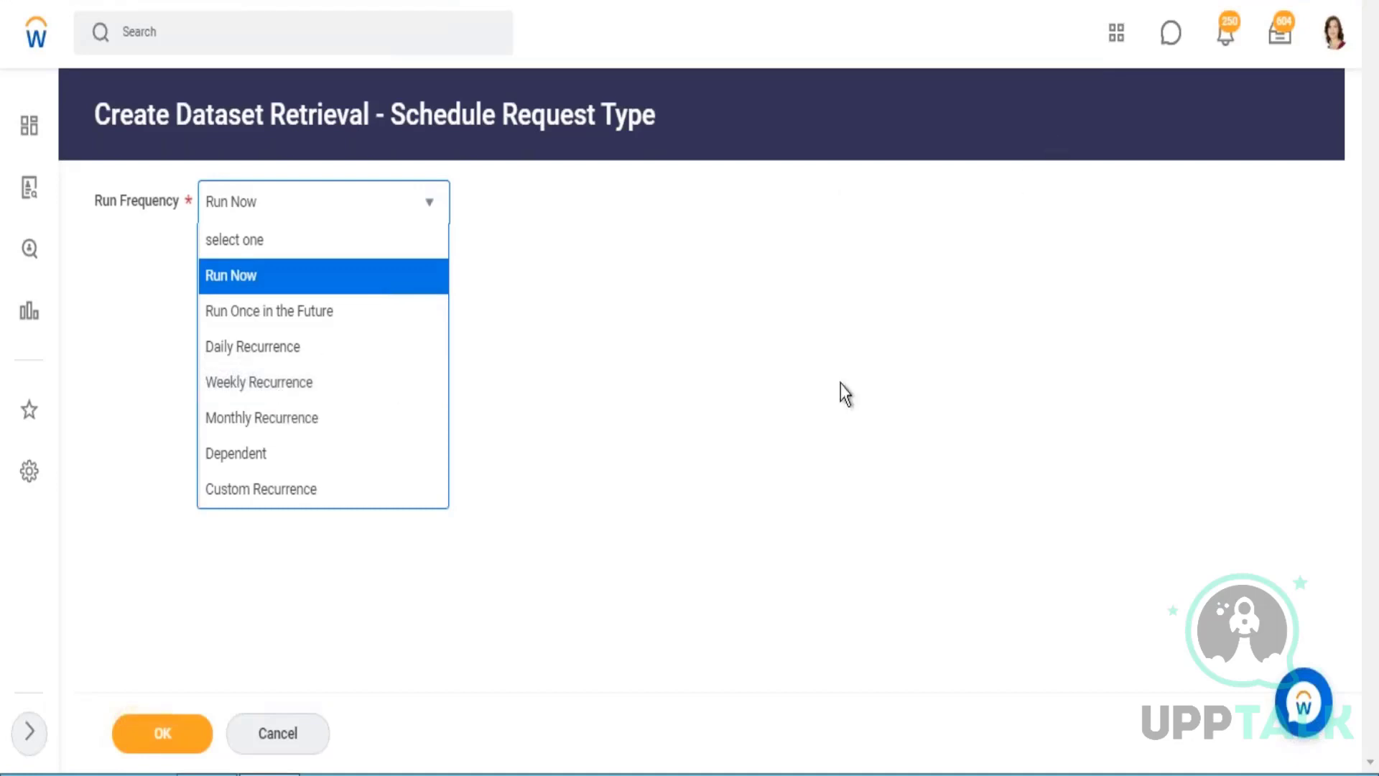
{"action": "left_click", "coordinate": [813, 400]}
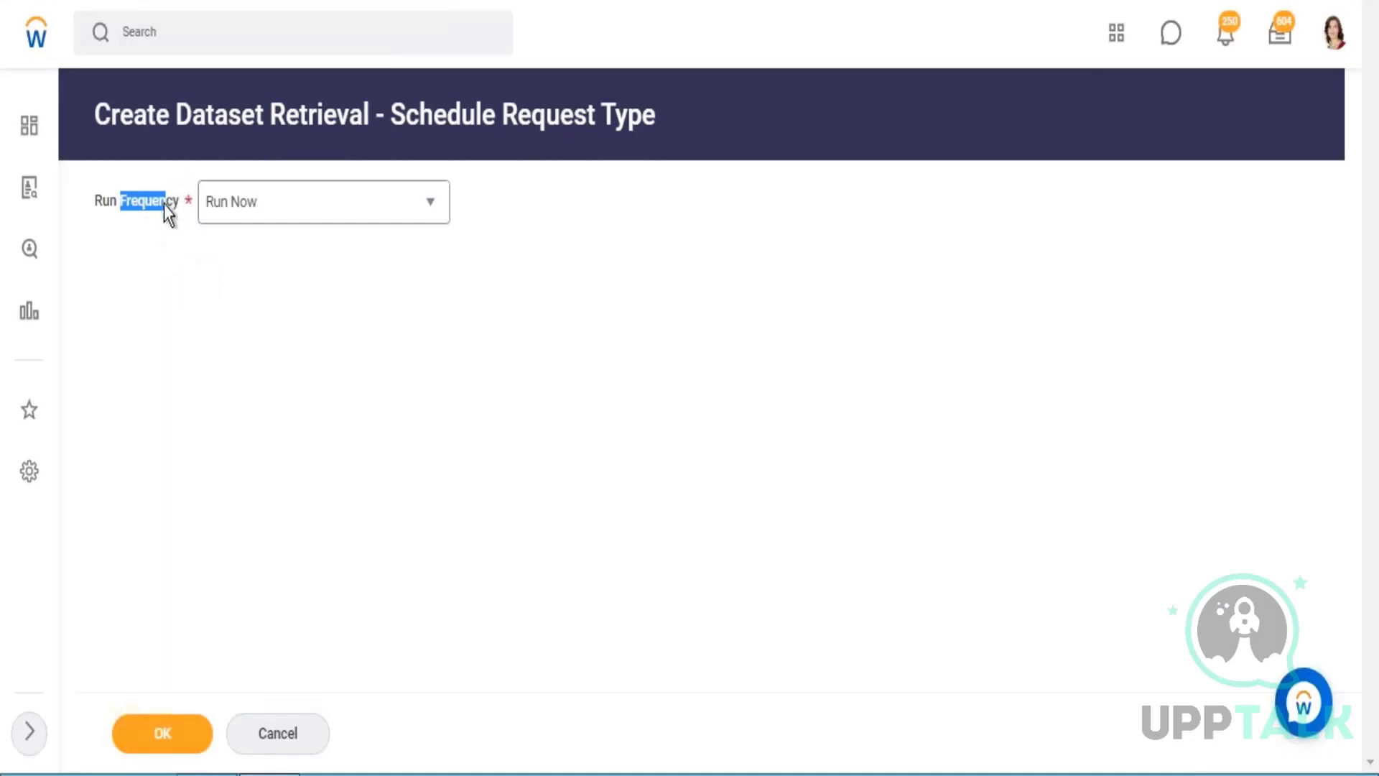
{"action": "left_click", "coordinate": [188, 747]}
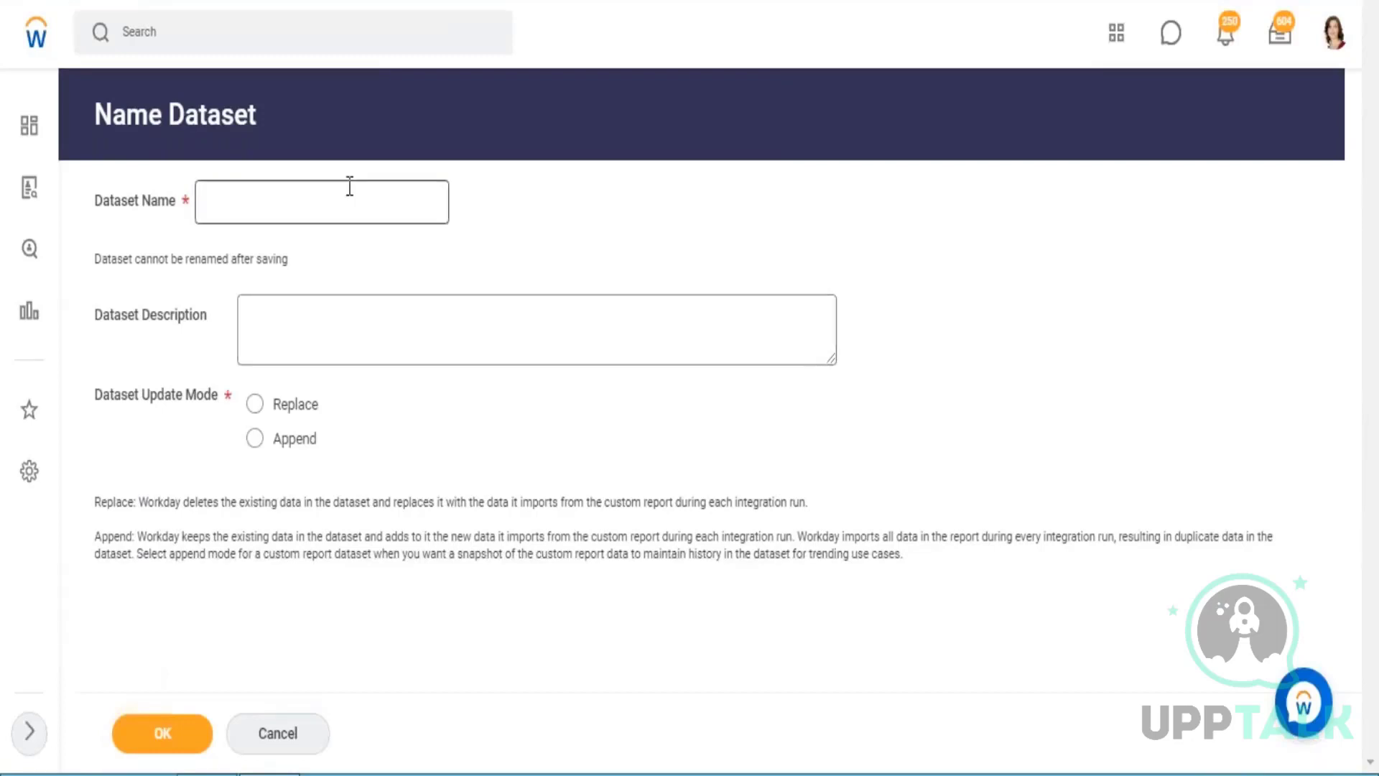
Name the dataset "Wb - Jan.05 - BDS01 - CR - Company Details" and check the full name.
{"action": "left_click", "coordinate": [285, 202]}
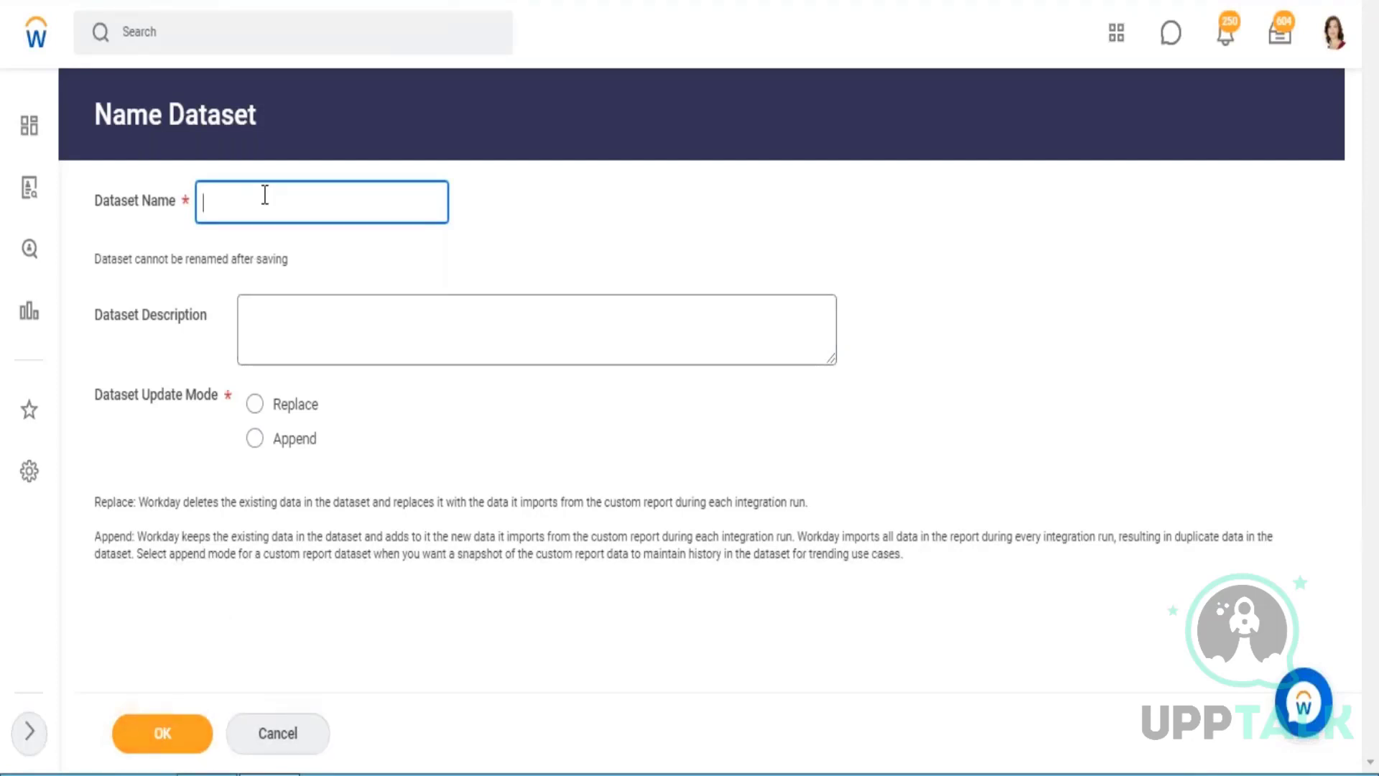
{"action": "type", "text": "Wb"}
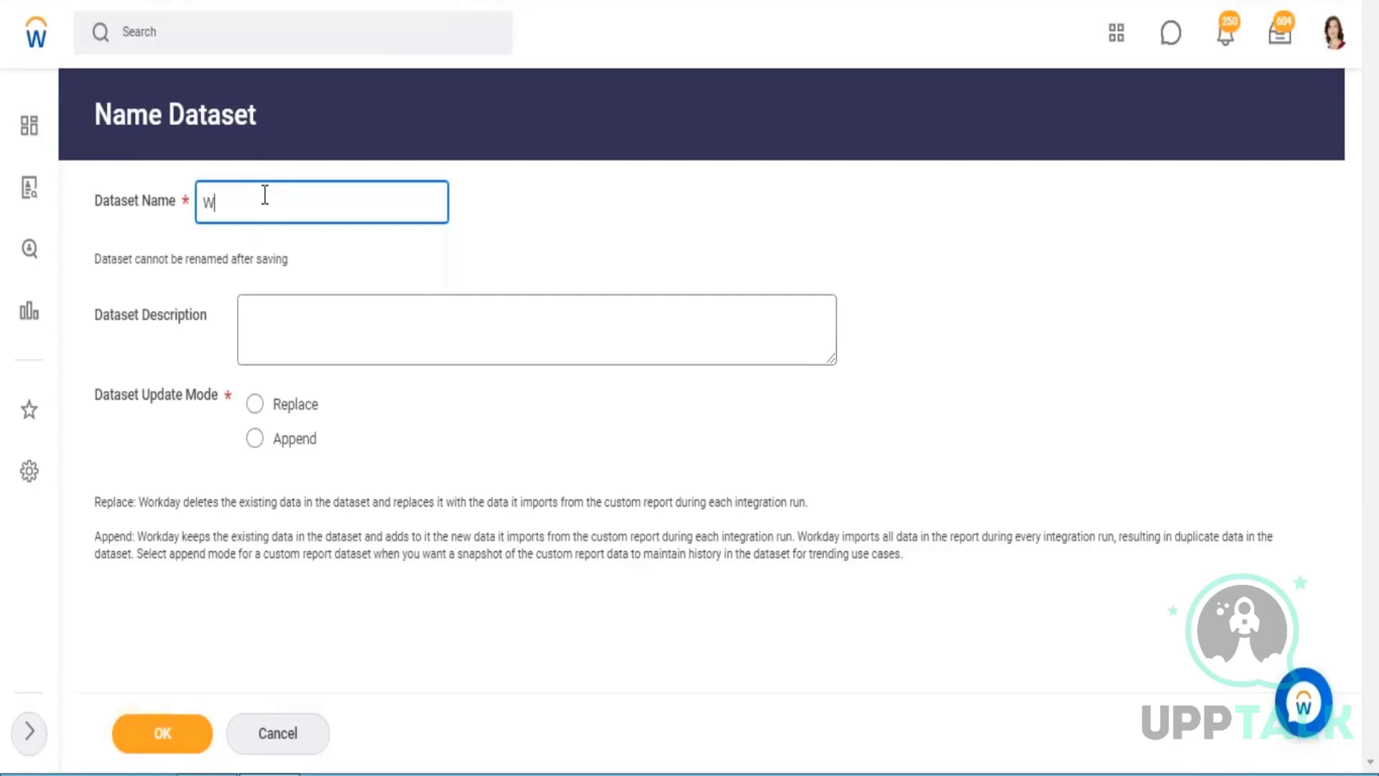
{"action": "type", "text": " -"}
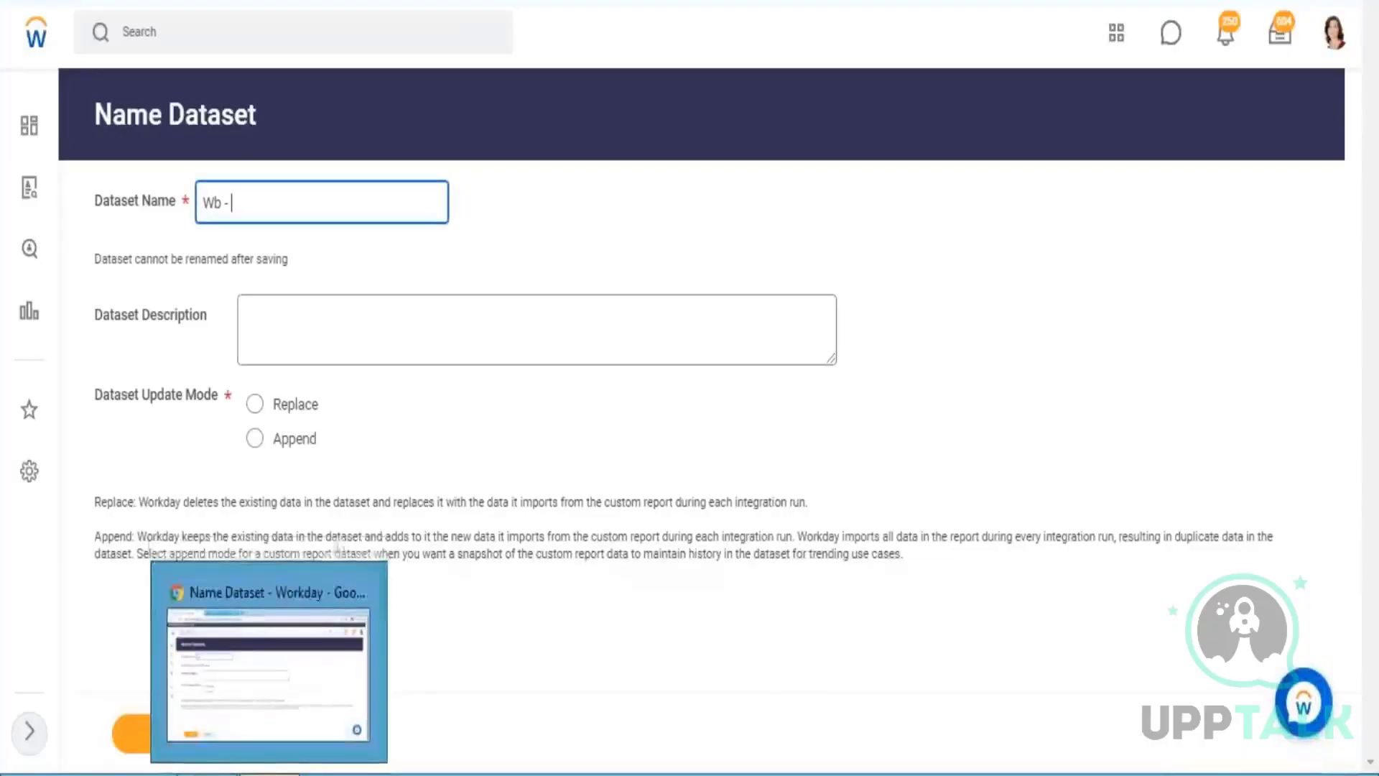
{"action": "type", "text": "Jan."}
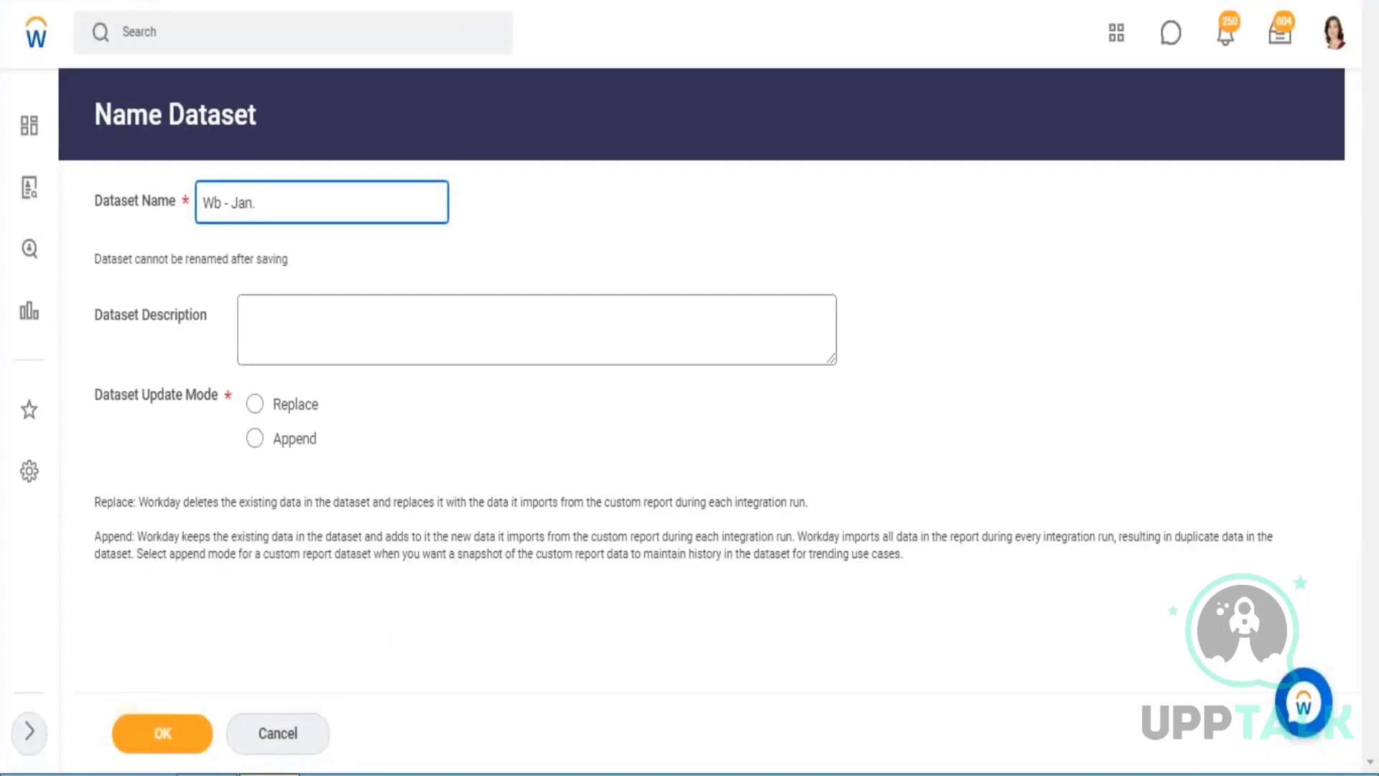
{"action": "type", "text": "05"}
{"action": "type", "text": " -"}
{"action": "type", "text": "B"}
{"action": "type", "text": "DS"}
{"action": "type", "text": "01"}
{"action": "type", "text": " -"}
{"action": "type", "text": " 0"}
{"action": "type", "text": "1"}
{"action": "key", "text": "BackSpace"}
{"action": "key", "text": "BackSpace"}
{"action": "type", "text": "CR -"}
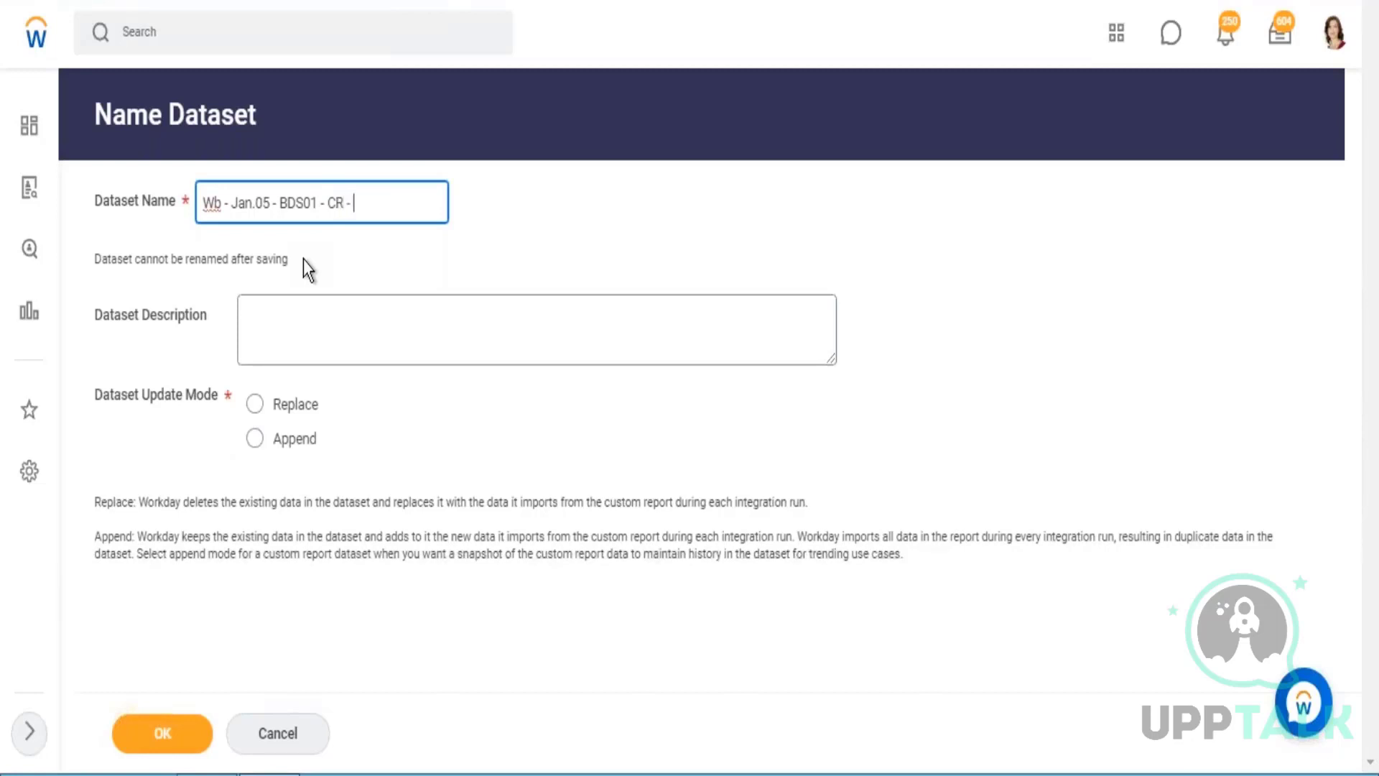
{"action": "type", "text": " Company Details"}
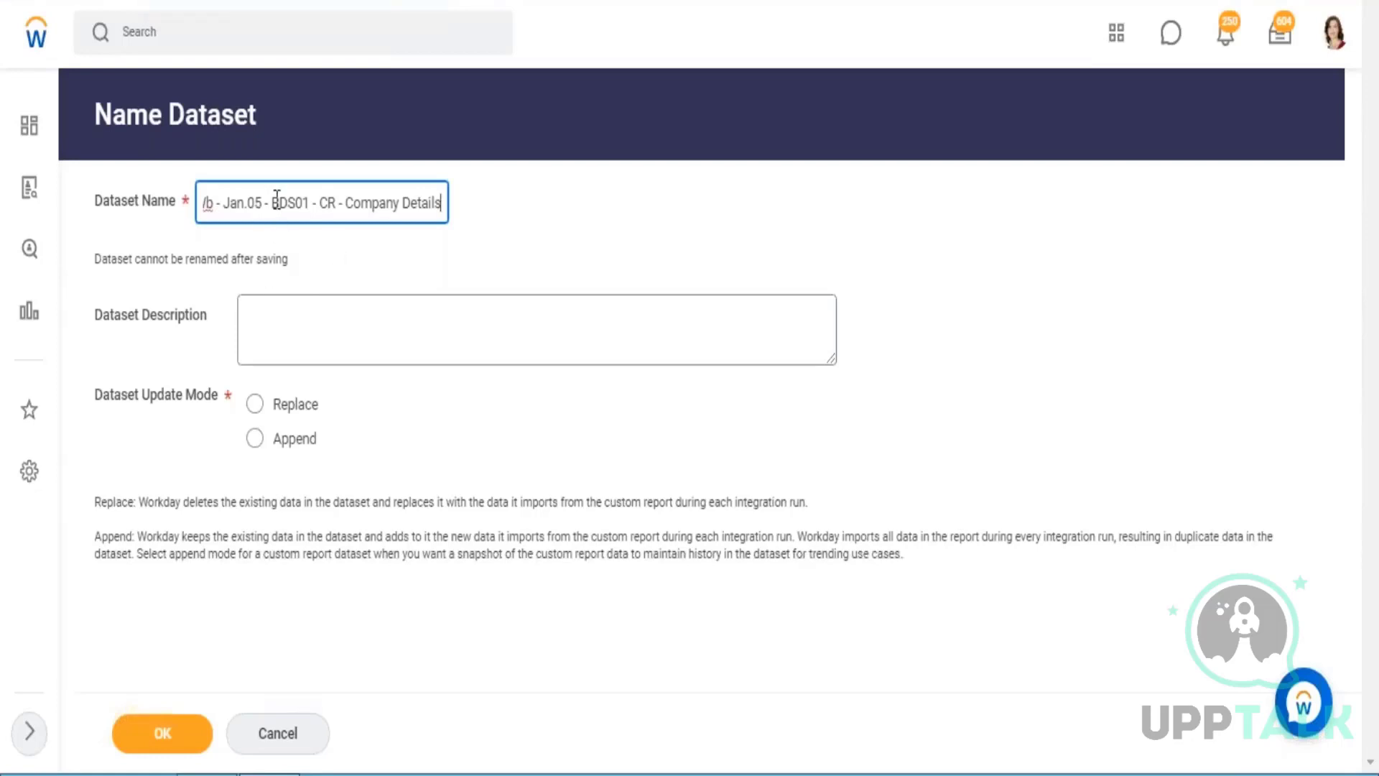
{"action": "left_click_drag", "start_coordinate": [272, 201], "coordinate": [337, 203]}
{"action": "left_click", "coordinate": [338, 203]}
{"action": "key", "text": "Home"}
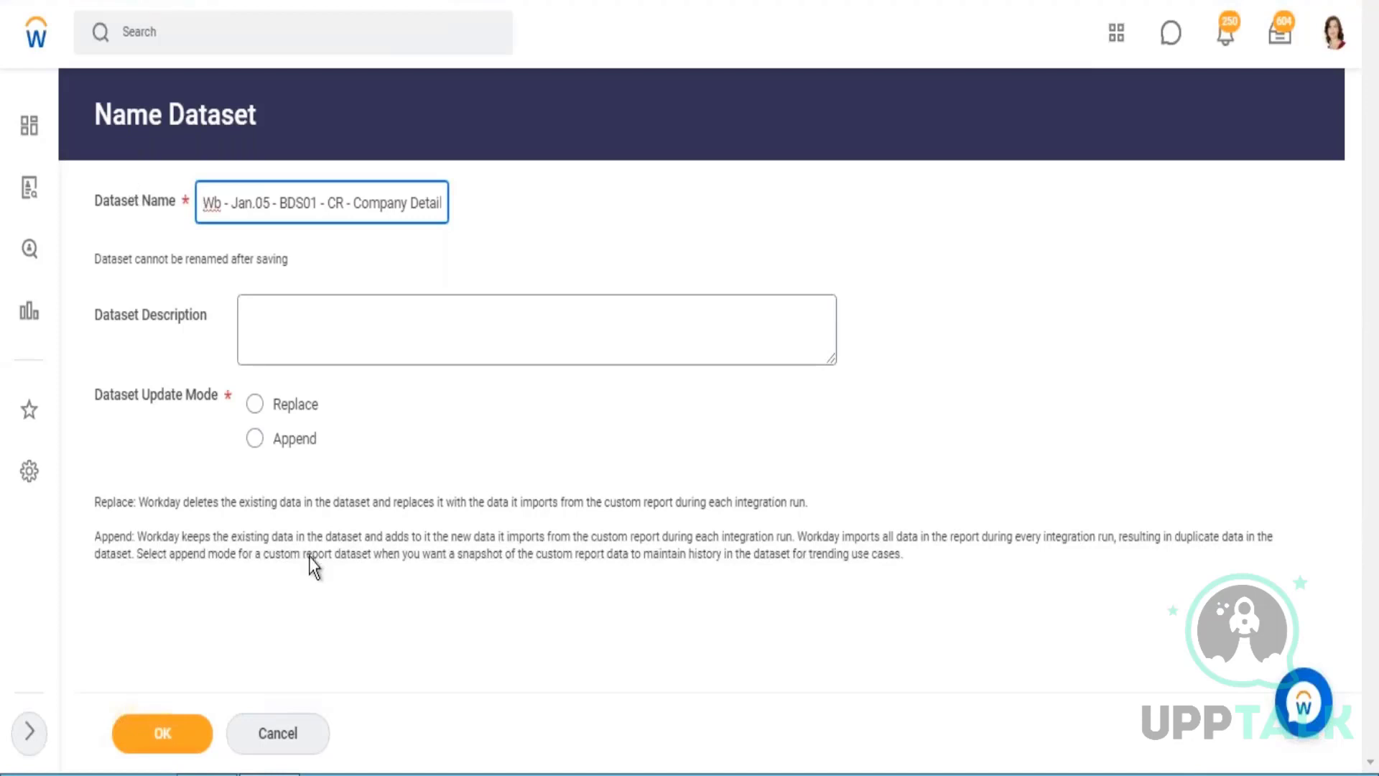
Try Replace as the dataset update mode and switch the selection to Append.
{"action": "left_click", "coordinate": [296, 408]}
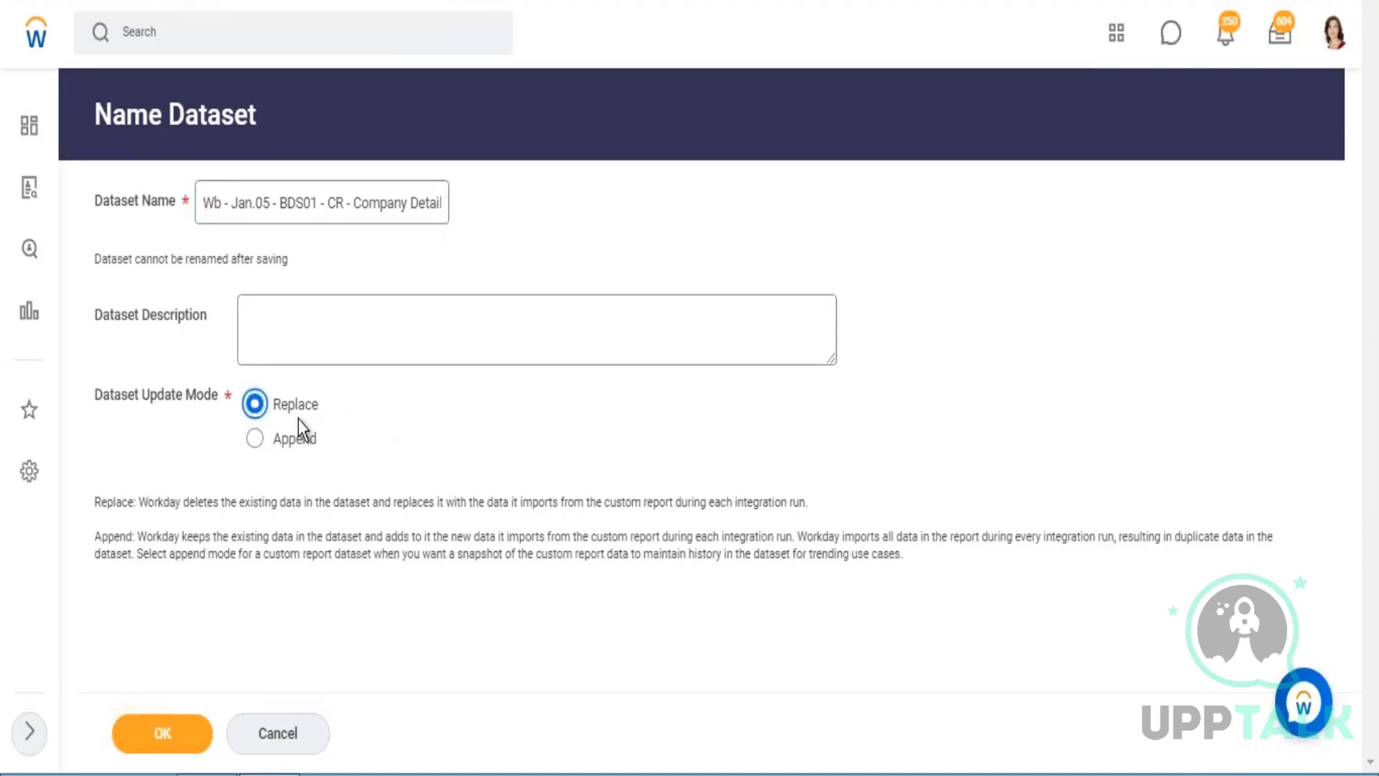
{"action": "left_click_drag", "start_coordinate": [318, 408], "coordinate": [271, 412]}
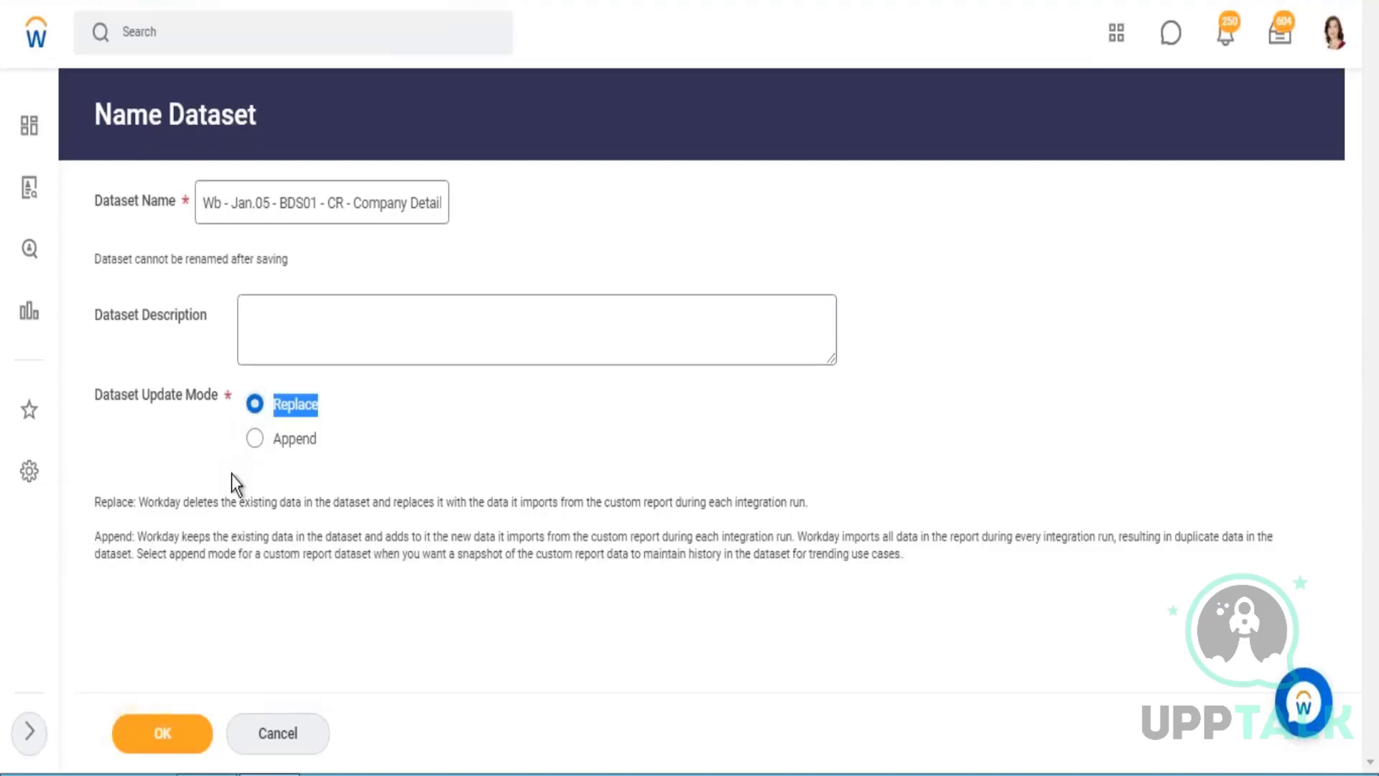
{"action": "left_click", "coordinate": [254, 438]}
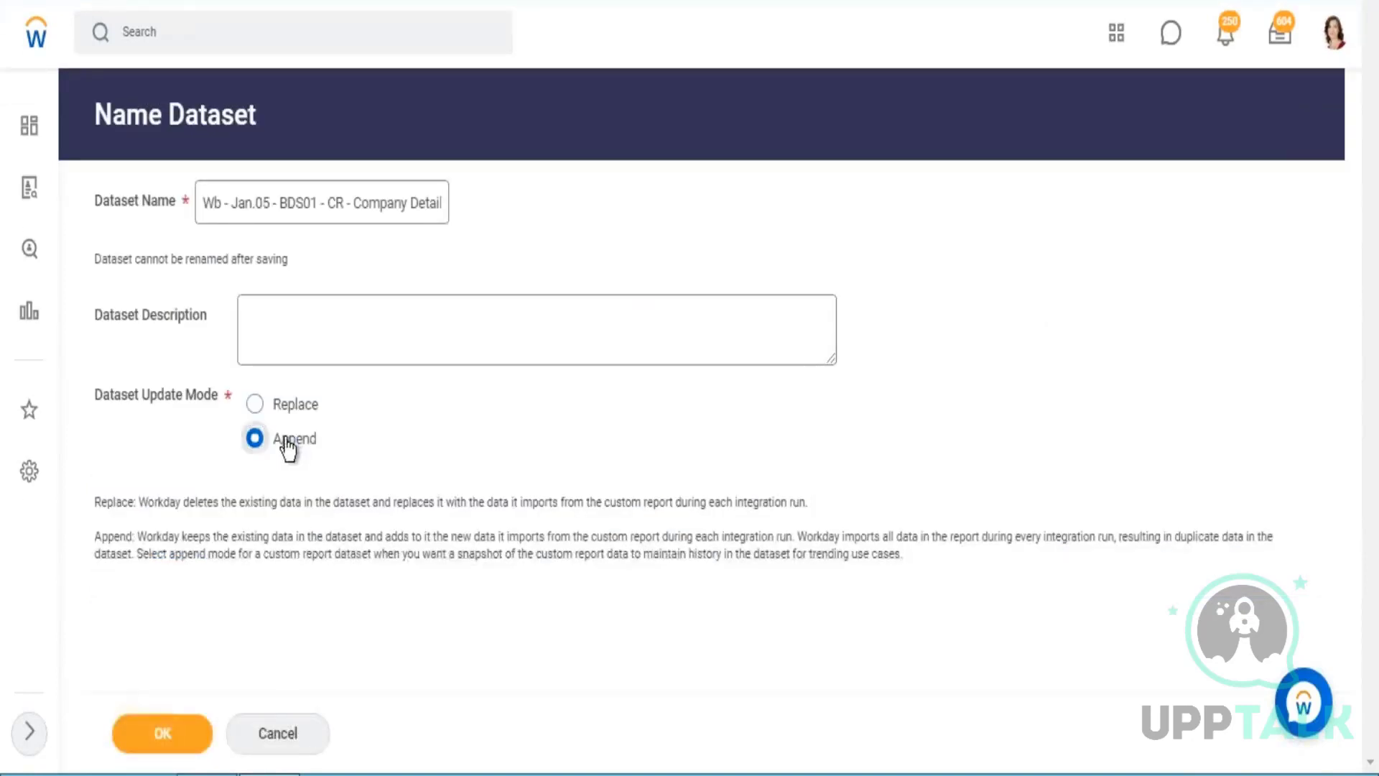
Bring up the ZF - 01 - Company Structure report and look over its company rows.
{"action": "double_click", "coordinate": [276, 440]}
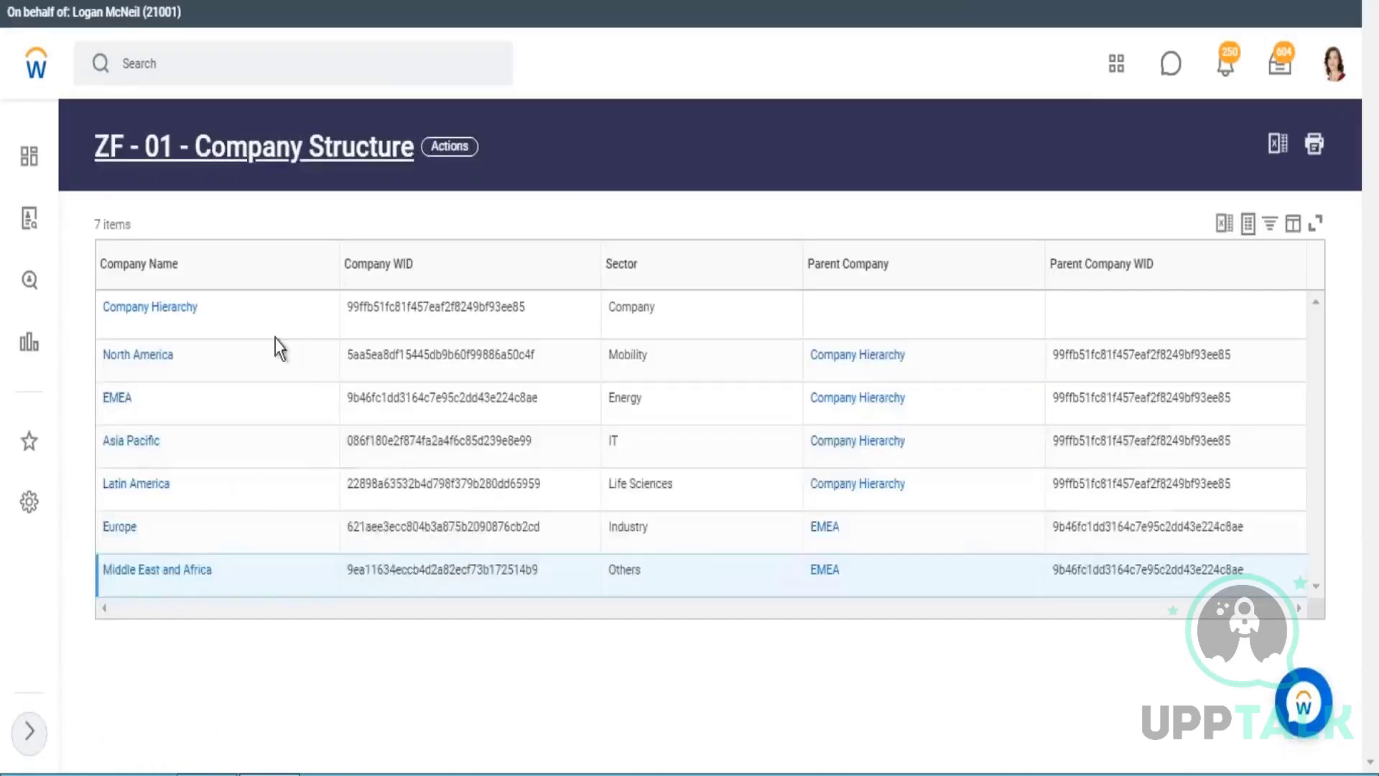
{"action": "left_click", "coordinate": [275, 428]}
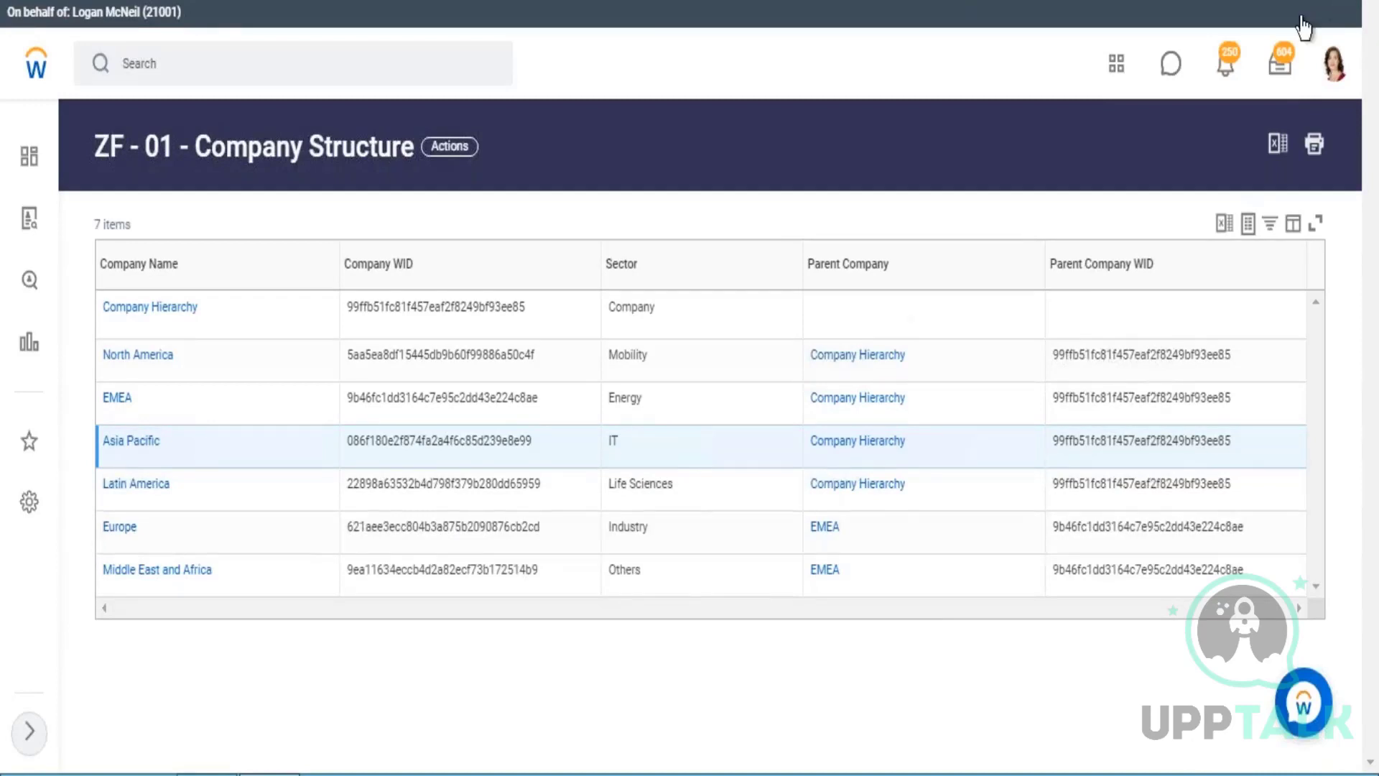
{"action": "scroll", "coordinate": [1305, 23], "scroll_direction": "down", "scroll_amount": 1}
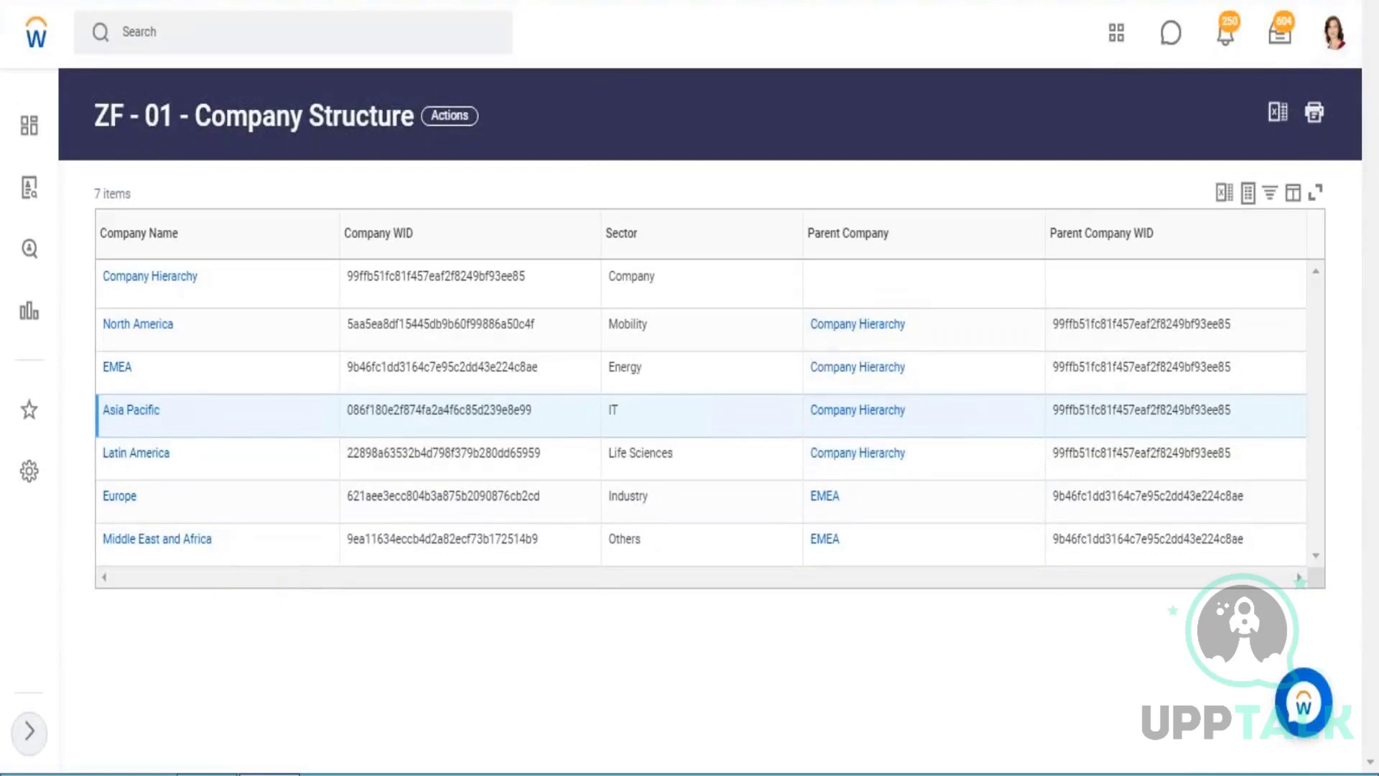
In the Excel workbook's 14.01 sheet, enter Emp1 in C10 and Emp2 in C11.
{"action": "left_click", "coordinate": [932, 328]}
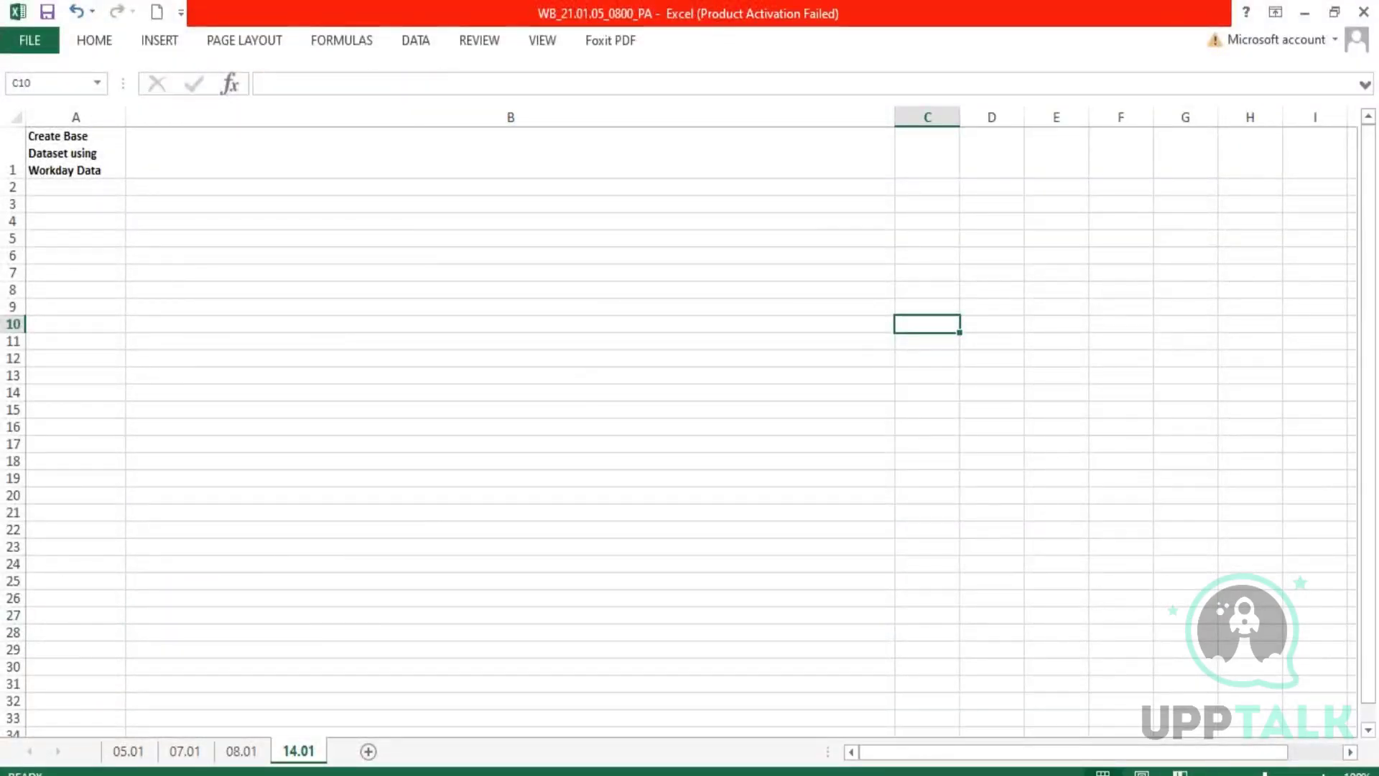
{"action": "type", "text": "Emp1"}
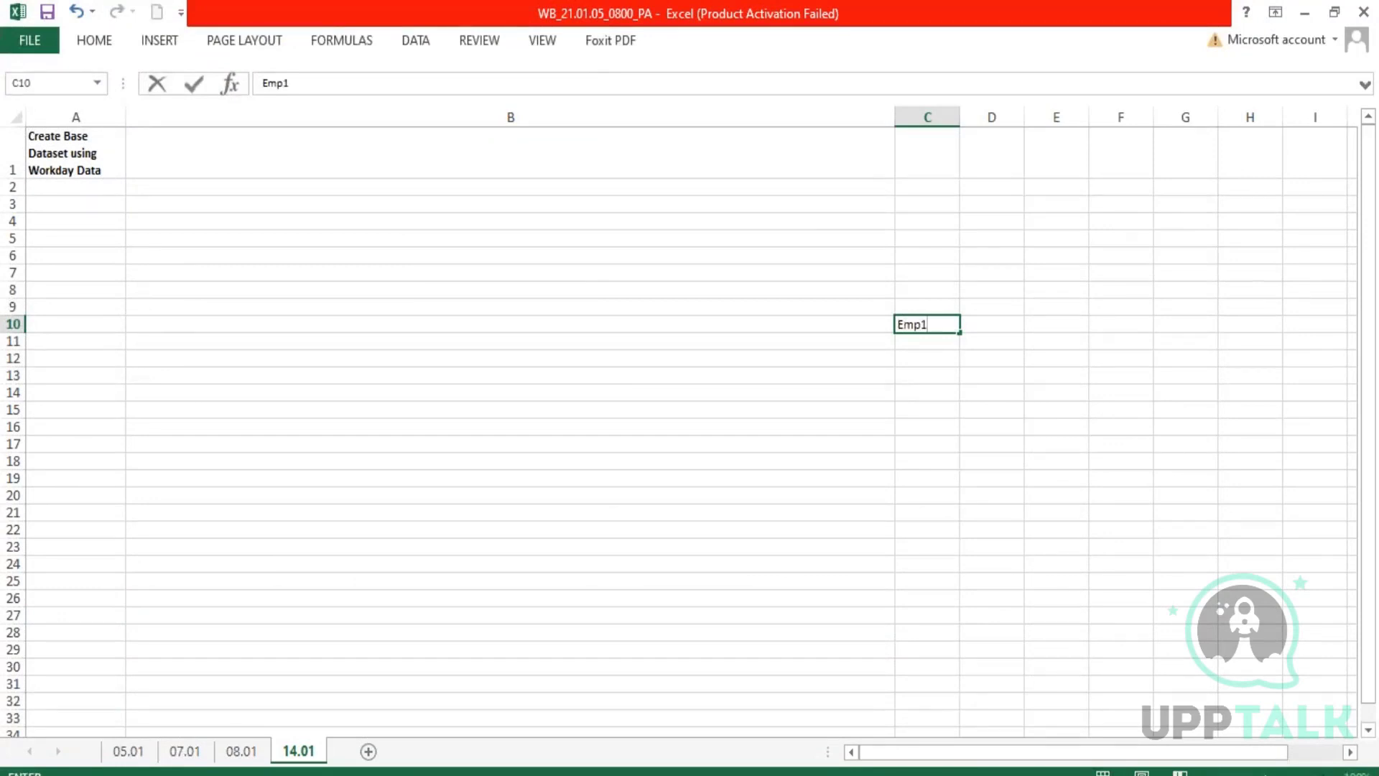
{"action": "key", "text": "Return"}
{"action": "type", "text": "Emp"}
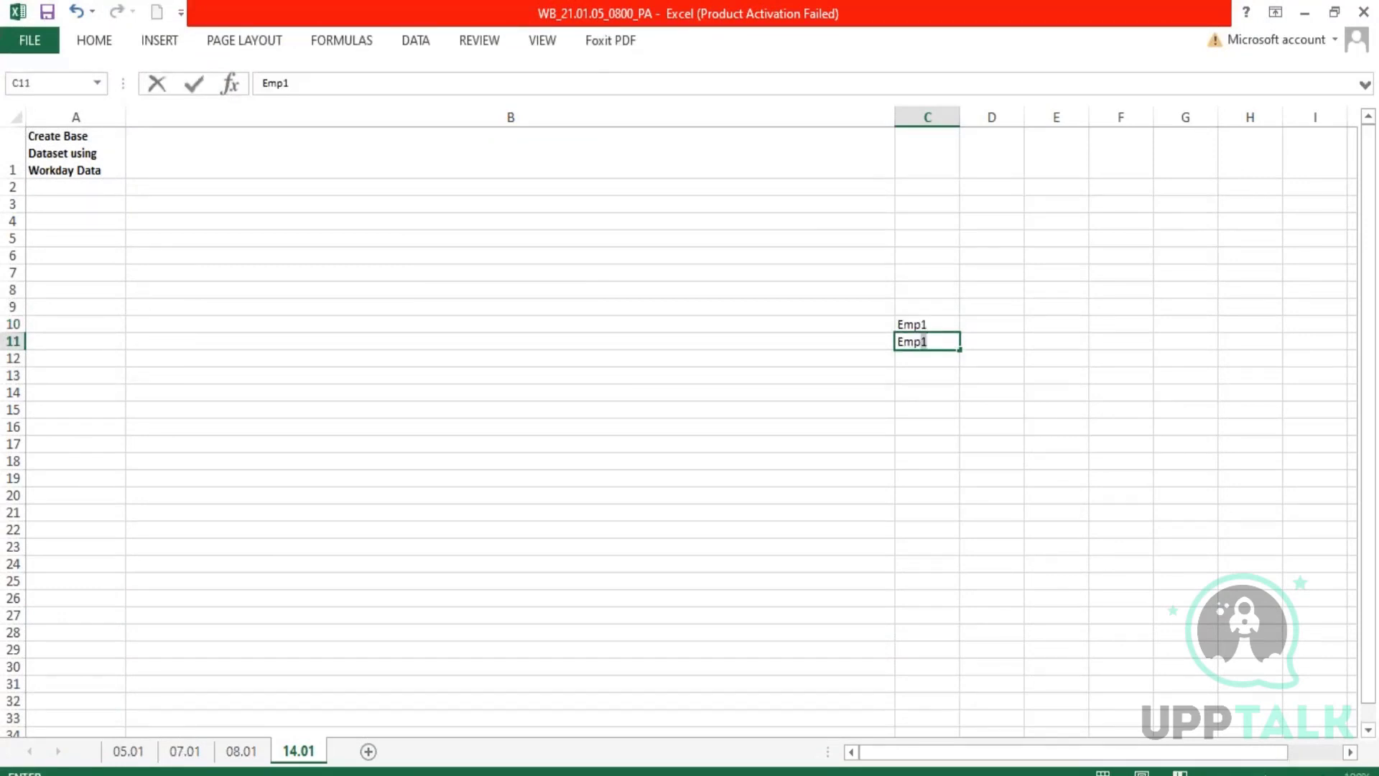
{"action": "type", "text": "2"}
Enter the years 1990 for Emp1 in D10 and 1995 for Emp2 in D11.
{"action": "key", "text": "Up"}
{"action": "key", "text": "Right"}
{"action": "type", "text": "1"}
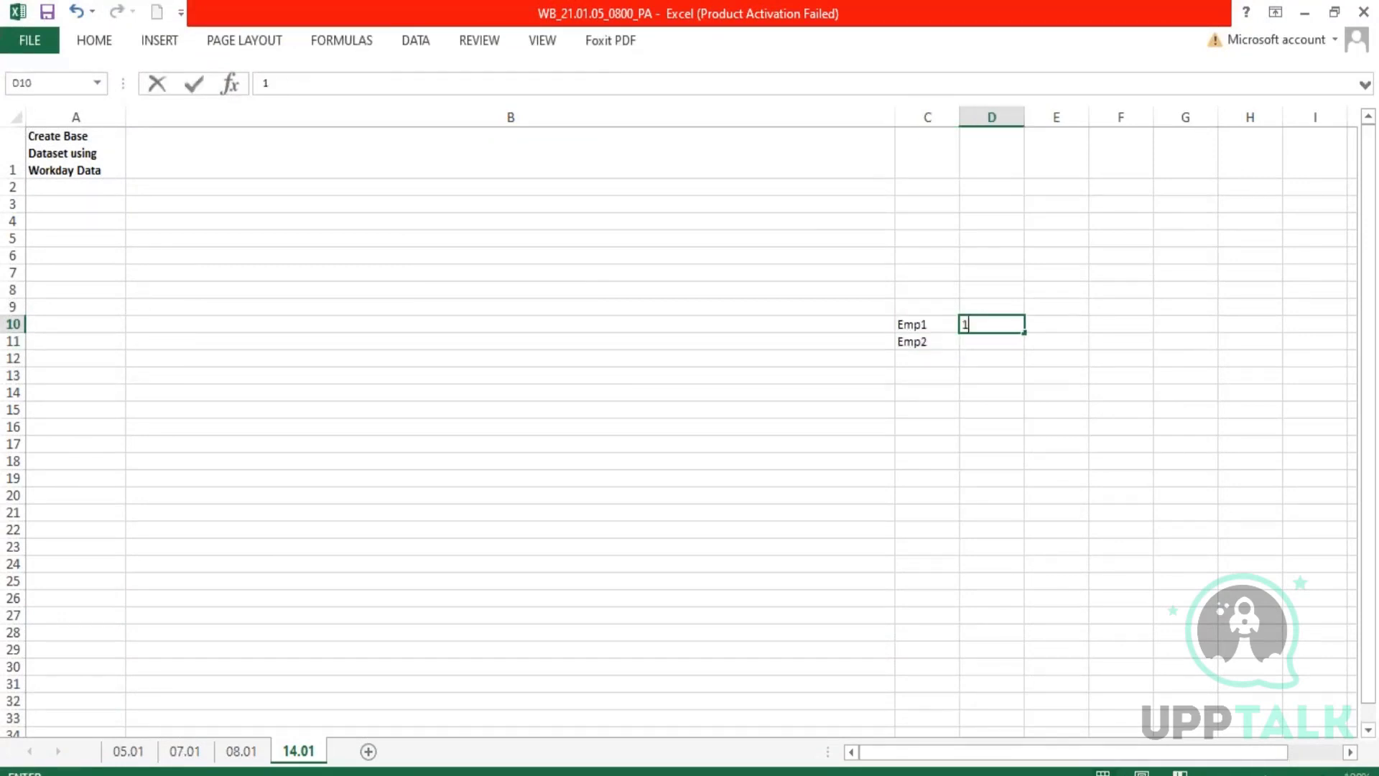
{"action": "type", "text": "990"}
{"action": "key", "text": "Return"}
{"action": "type", "text": "1"}
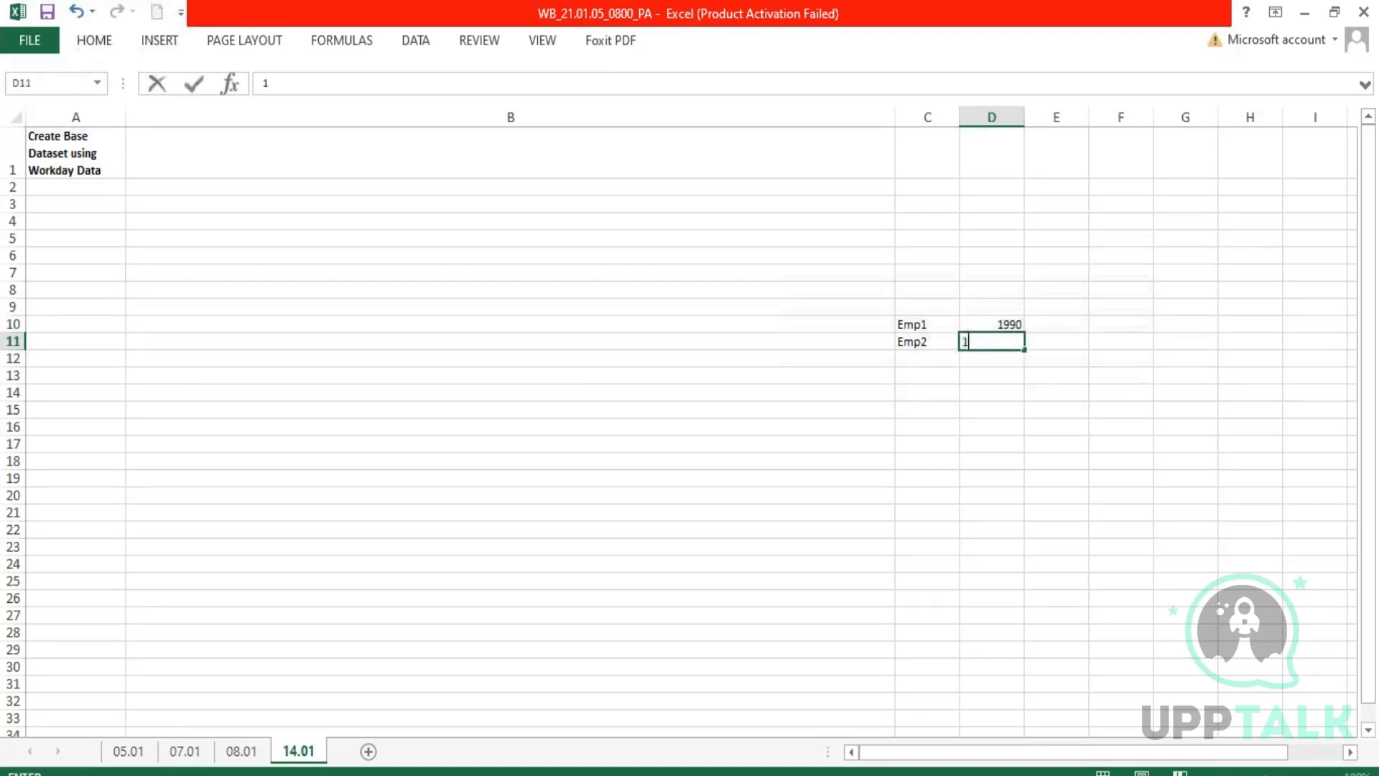
{"action": "type", "text": "995"}
{"action": "key", "text": "Return"}
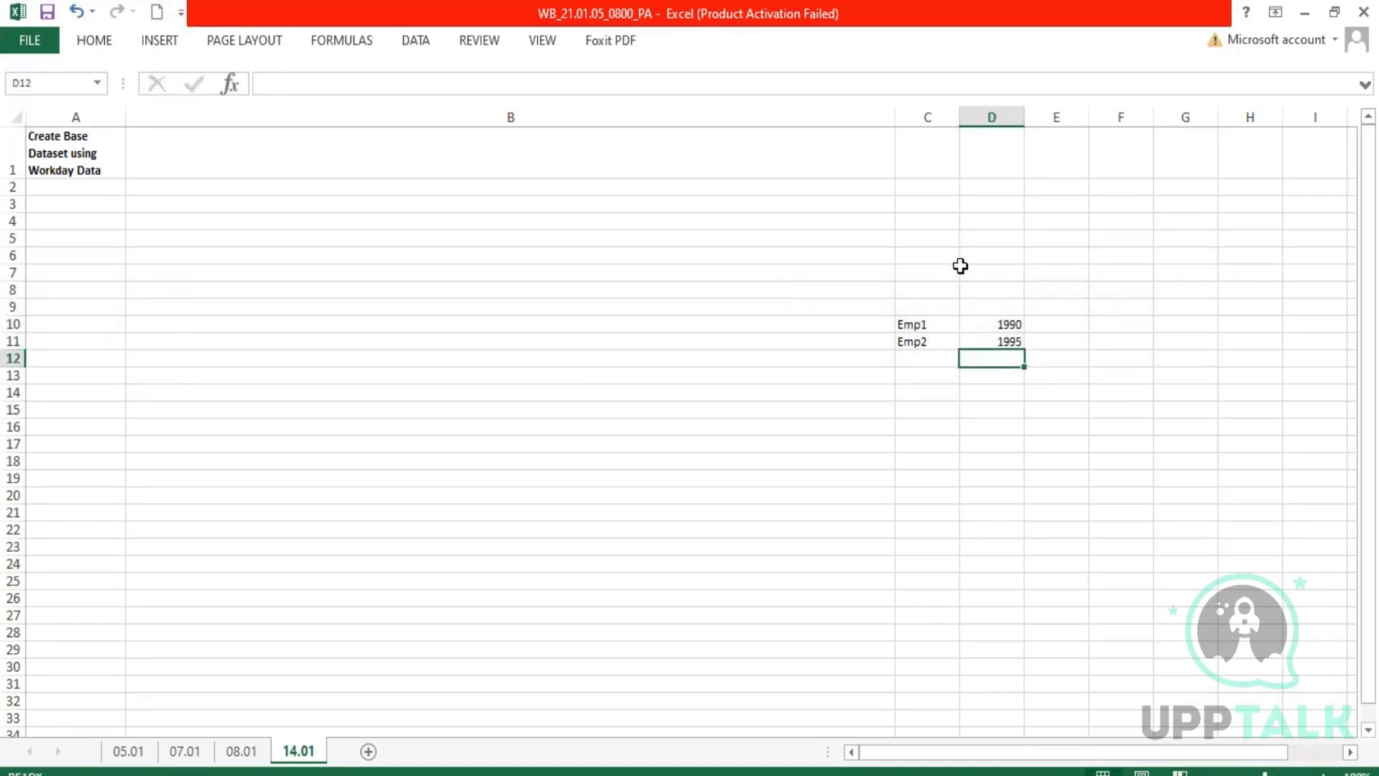
Label the two employee rows with the heading Dataset in C9.
{"action": "left_click_drag", "start_coordinate": [906, 323], "coordinate": [1015, 342]}
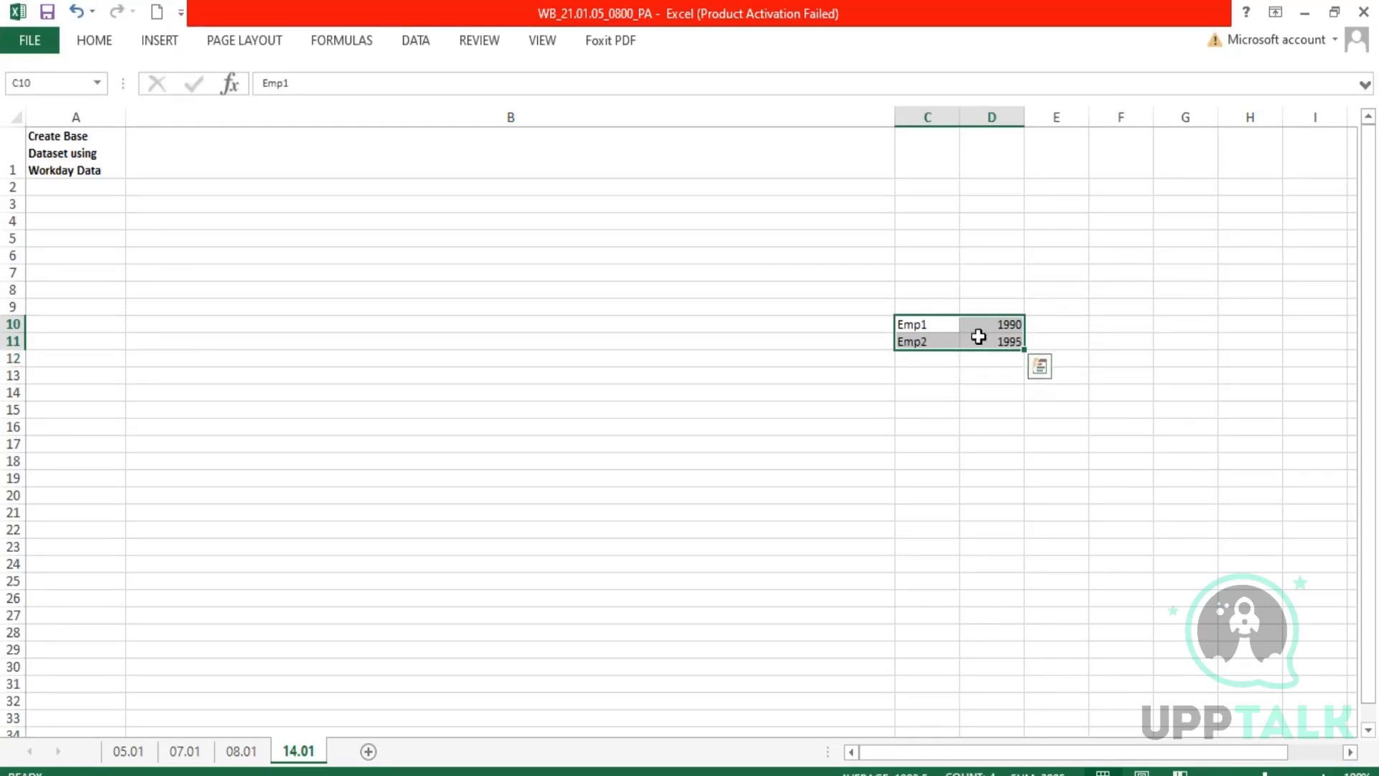
{"action": "left_click", "coordinate": [926, 305]}
{"action": "type", "text": "Dataset"}
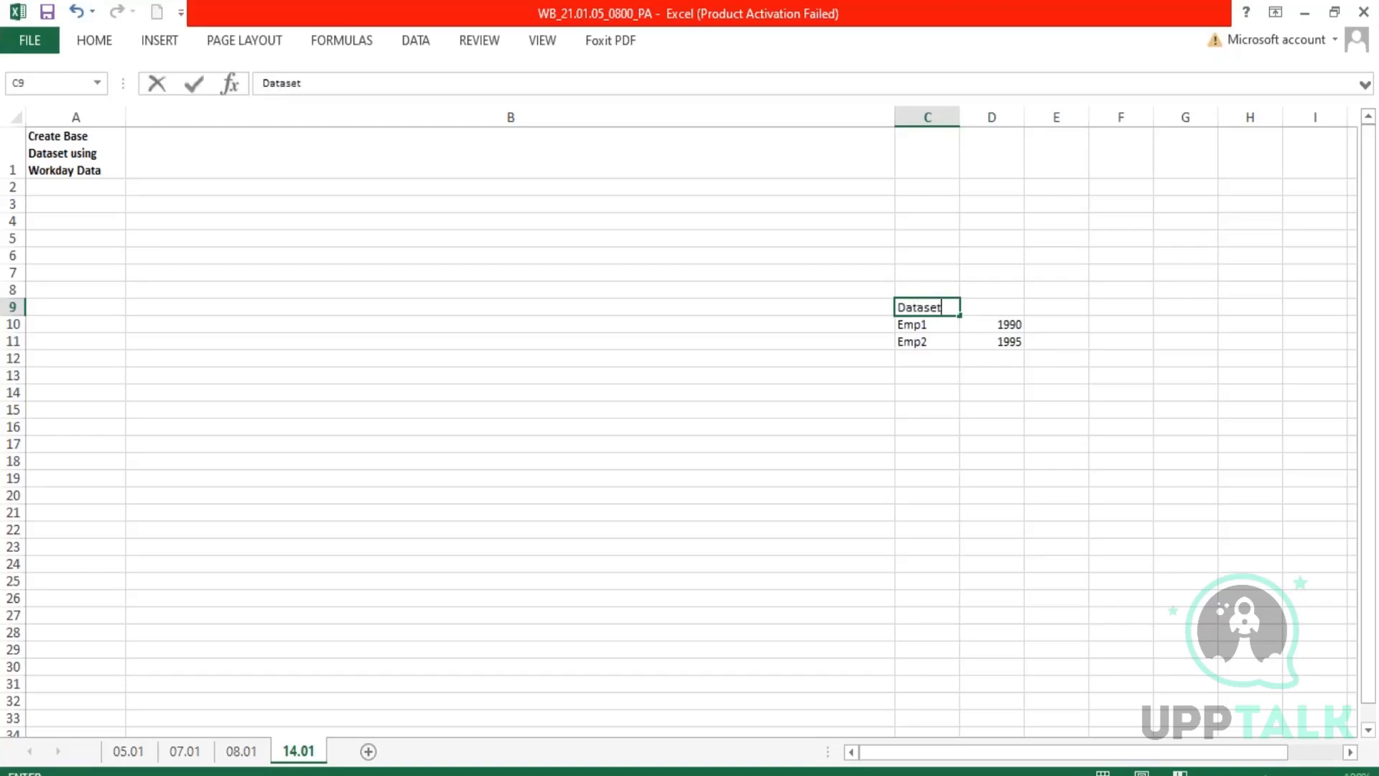
{"action": "key", "text": "Return"}
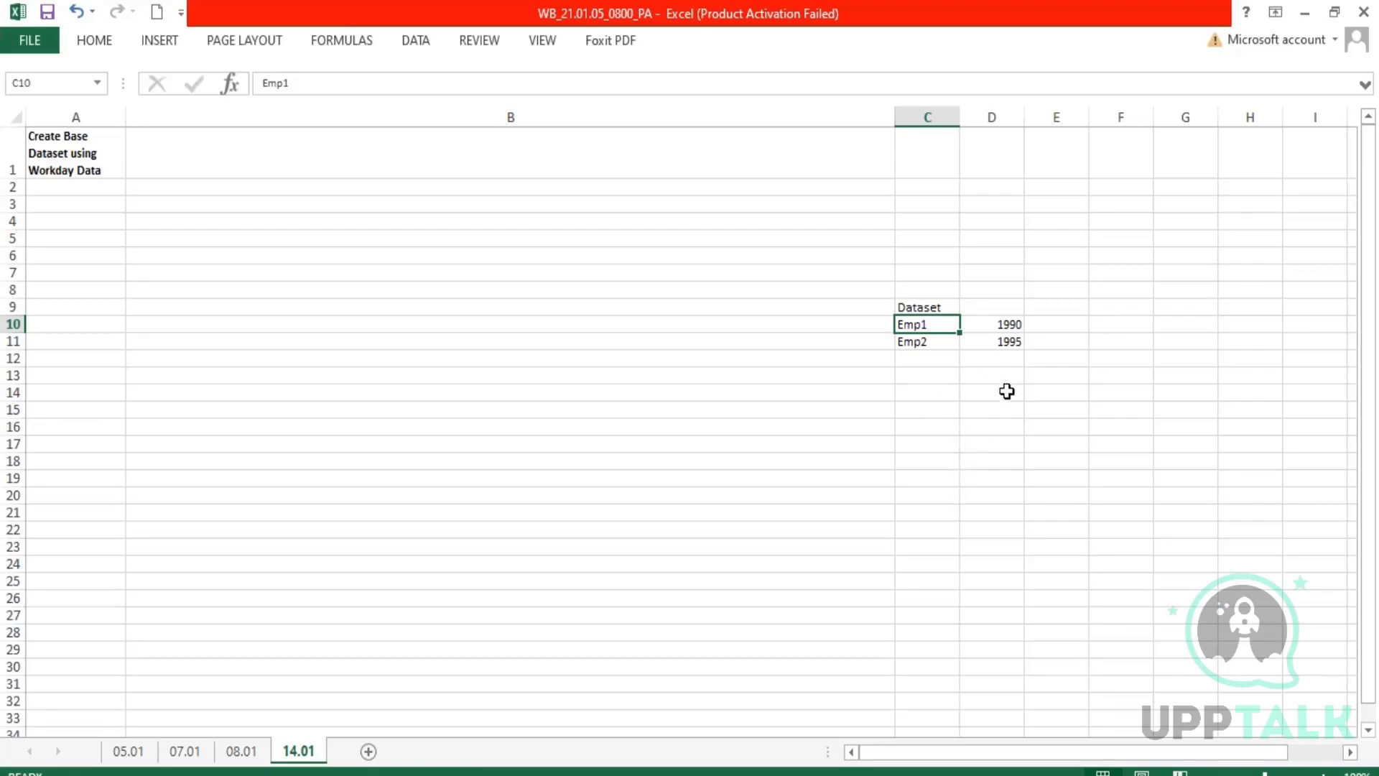
Copy the Emp1 and Emp2 rows from C10:D11 to C17:D18 as sample source data.
{"action": "left_click", "coordinate": [931, 447]}
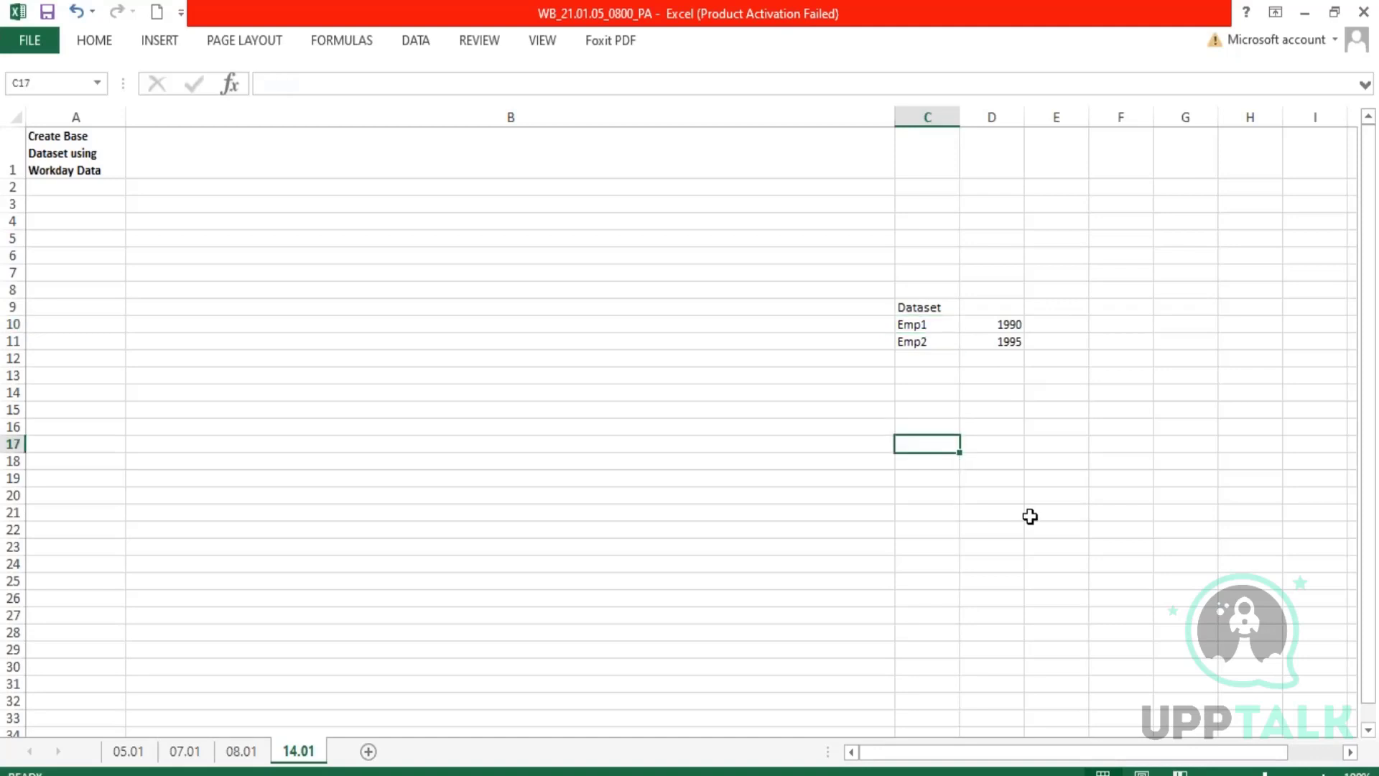
{"action": "type", "text": "Emp1"}
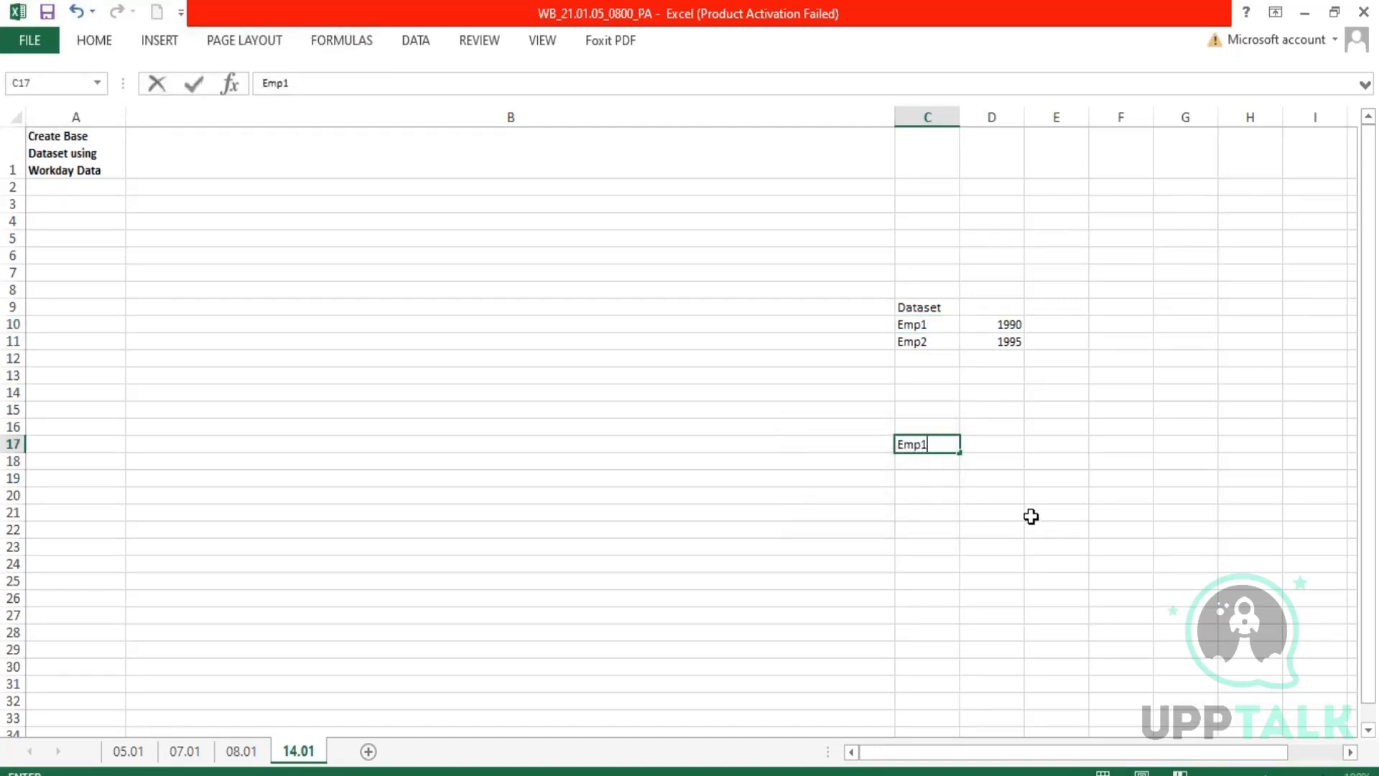
{"action": "key", "text": "Tab"}
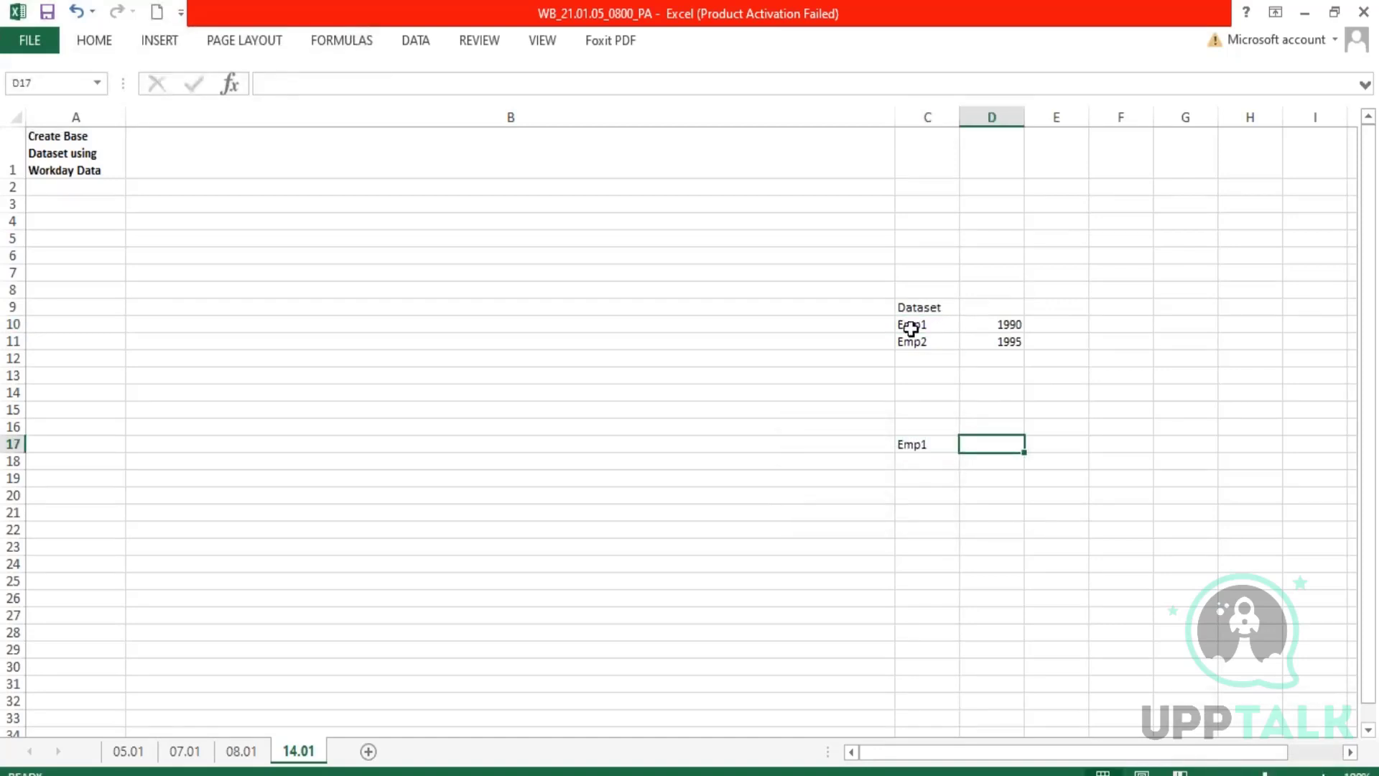
{"action": "left_click_drag", "start_coordinate": [911, 325], "coordinate": [984, 344]}
{"action": "key", "text": "ctrl+c"}
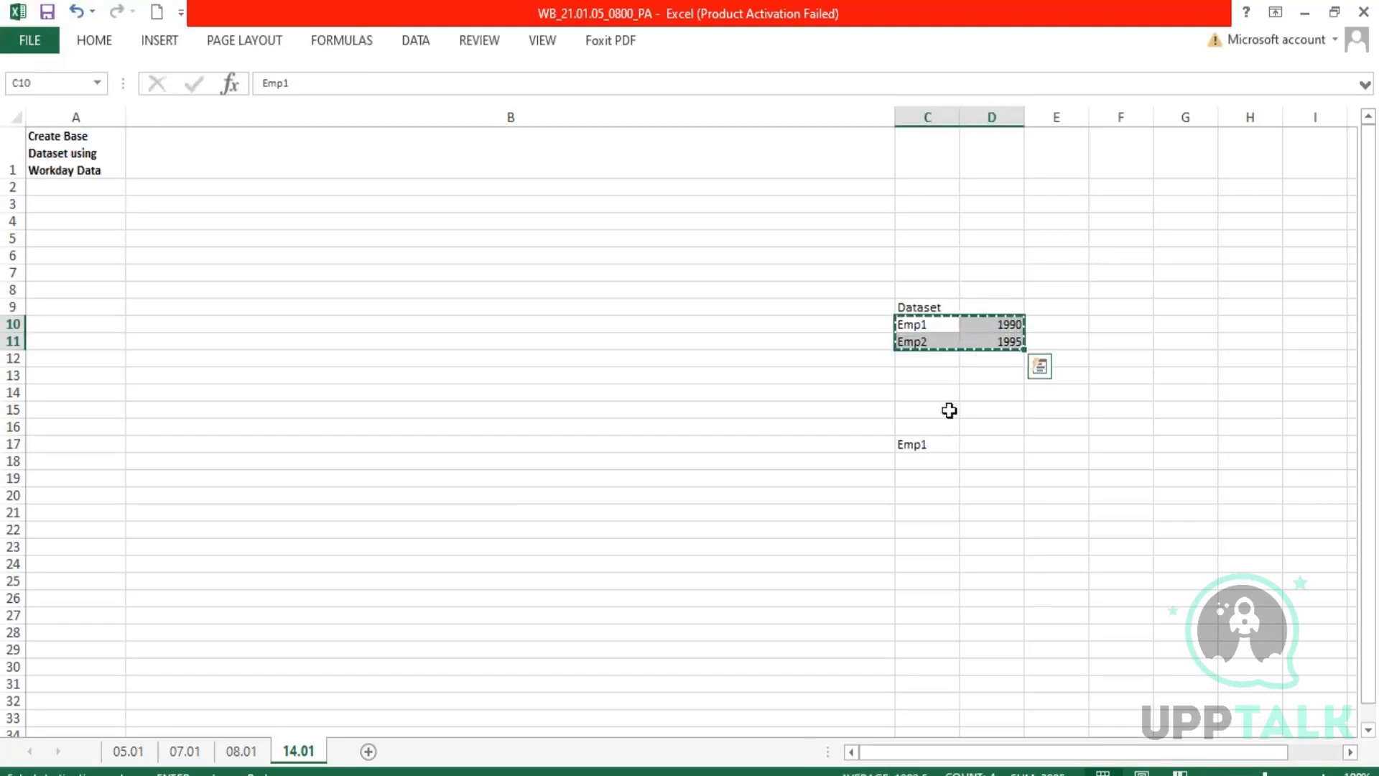
{"action": "left_click", "coordinate": [926, 445]}
{"action": "key", "text": "ctrl+v"}
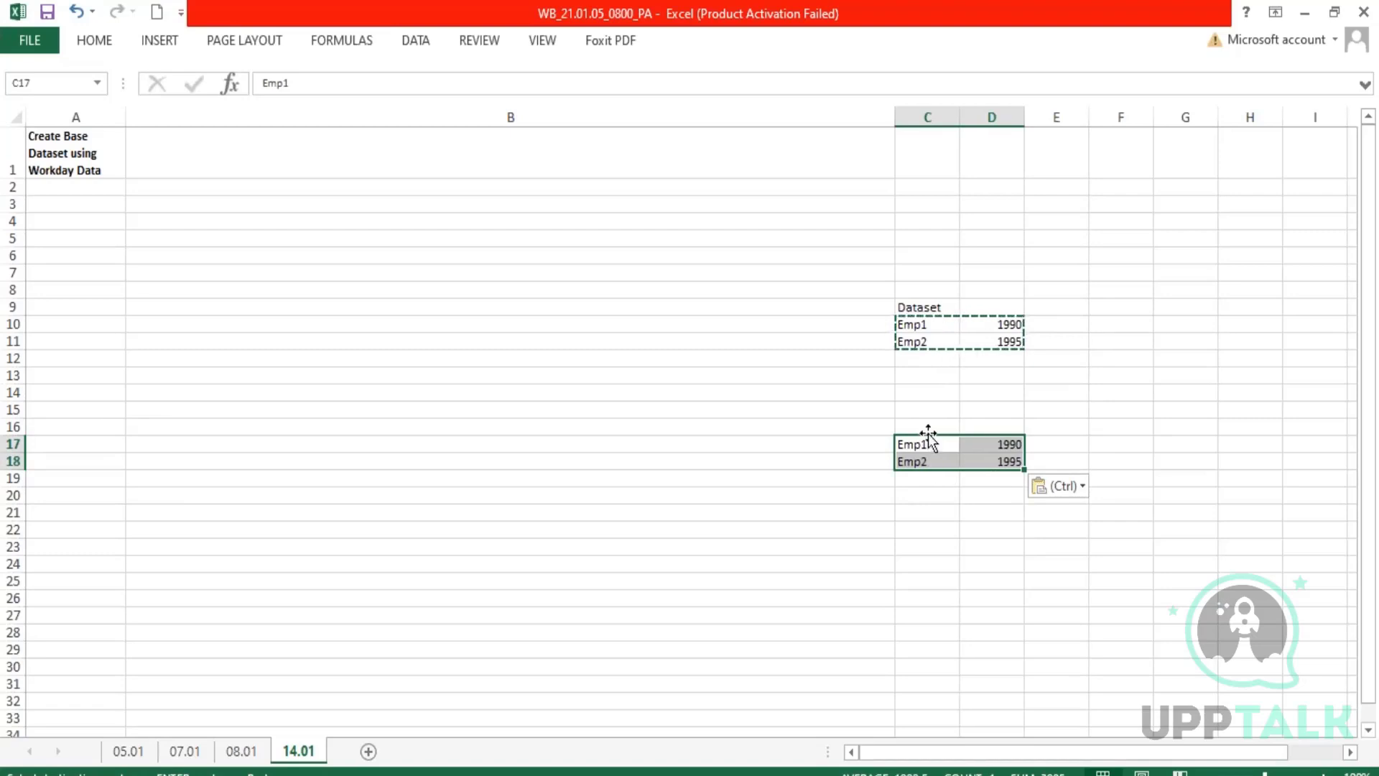
Append the source rows C17:D18 beneath the Dataset rows at C12:D13 and compare them with the original rows.
{"action": "left_click_drag", "start_coordinate": [916, 442], "coordinate": [999, 467]}
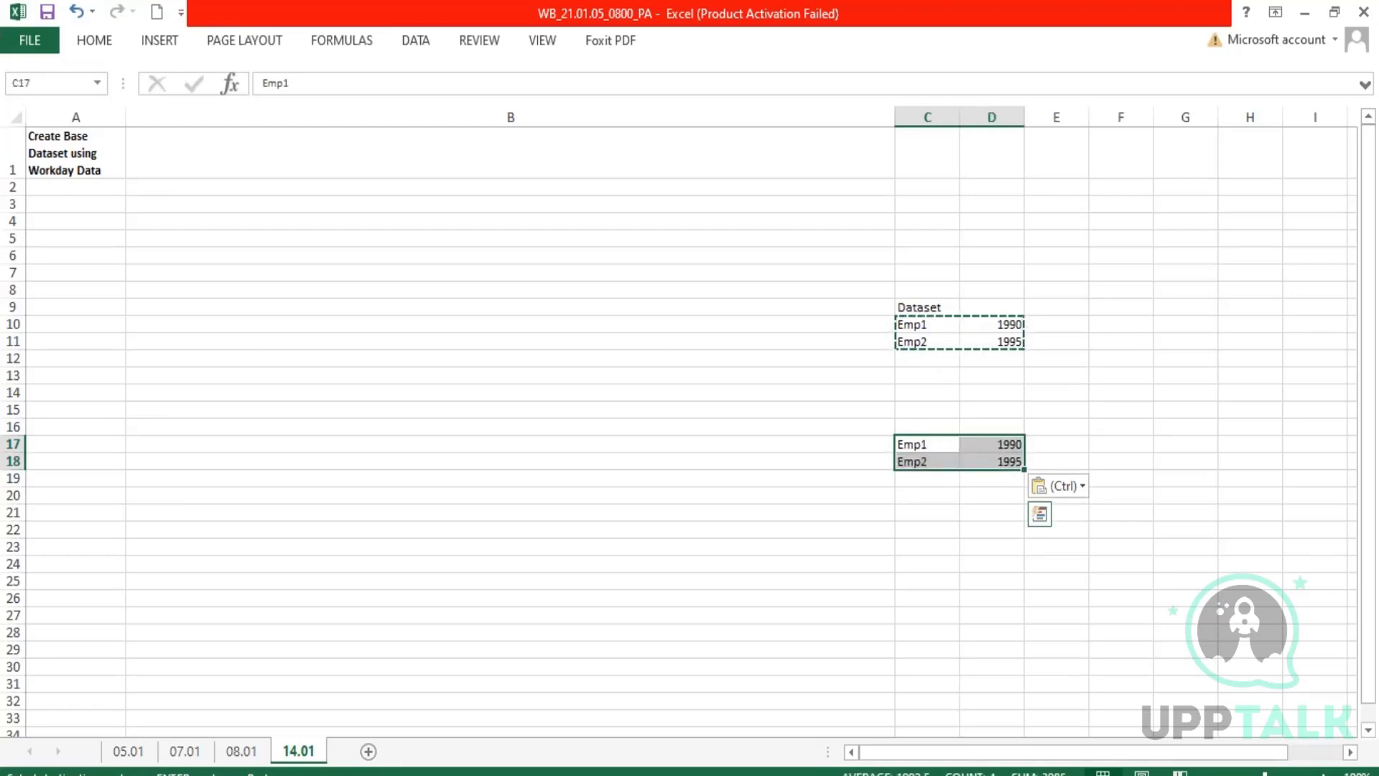
{"action": "key", "text": "ctrl+c"}
{"action": "left_click", "coordinate": [928, 359]}
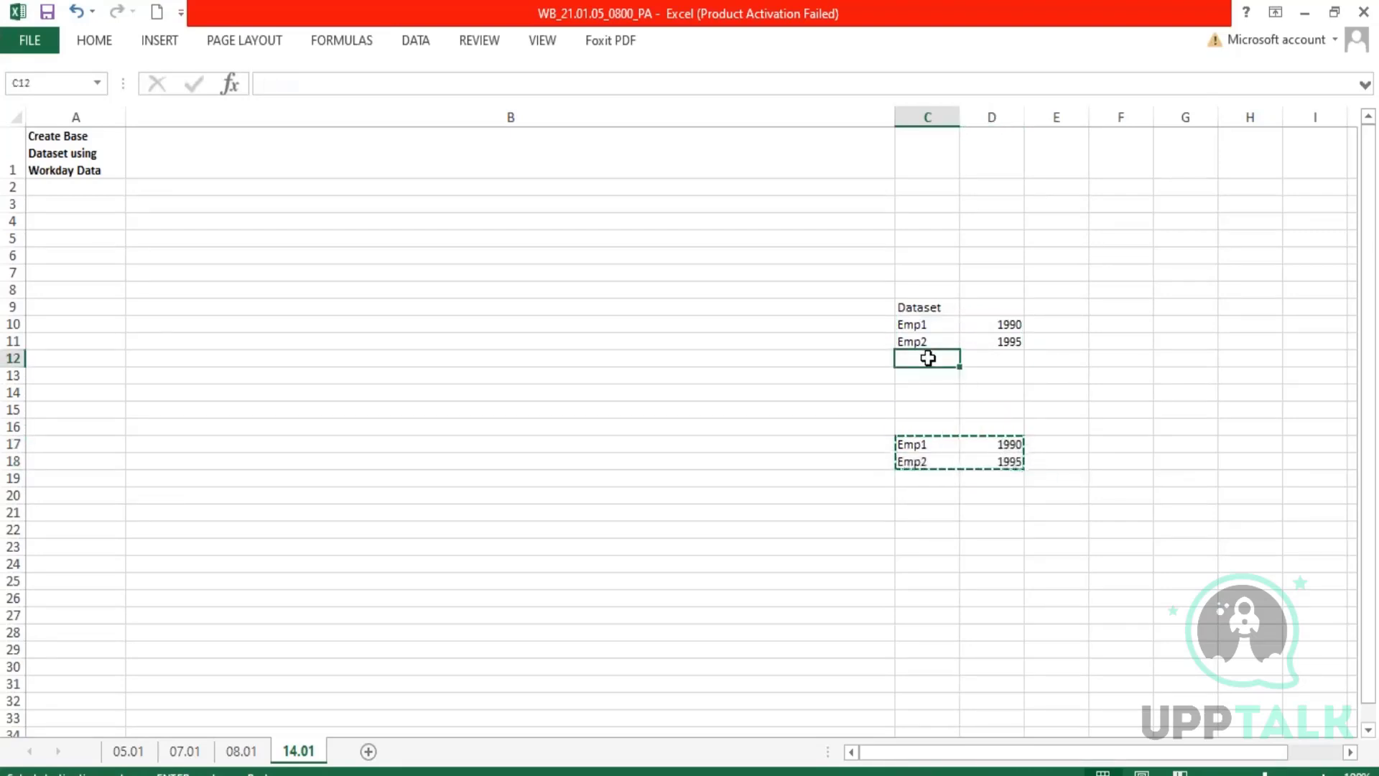
{"action": "key", "text": "ctrl+v"}
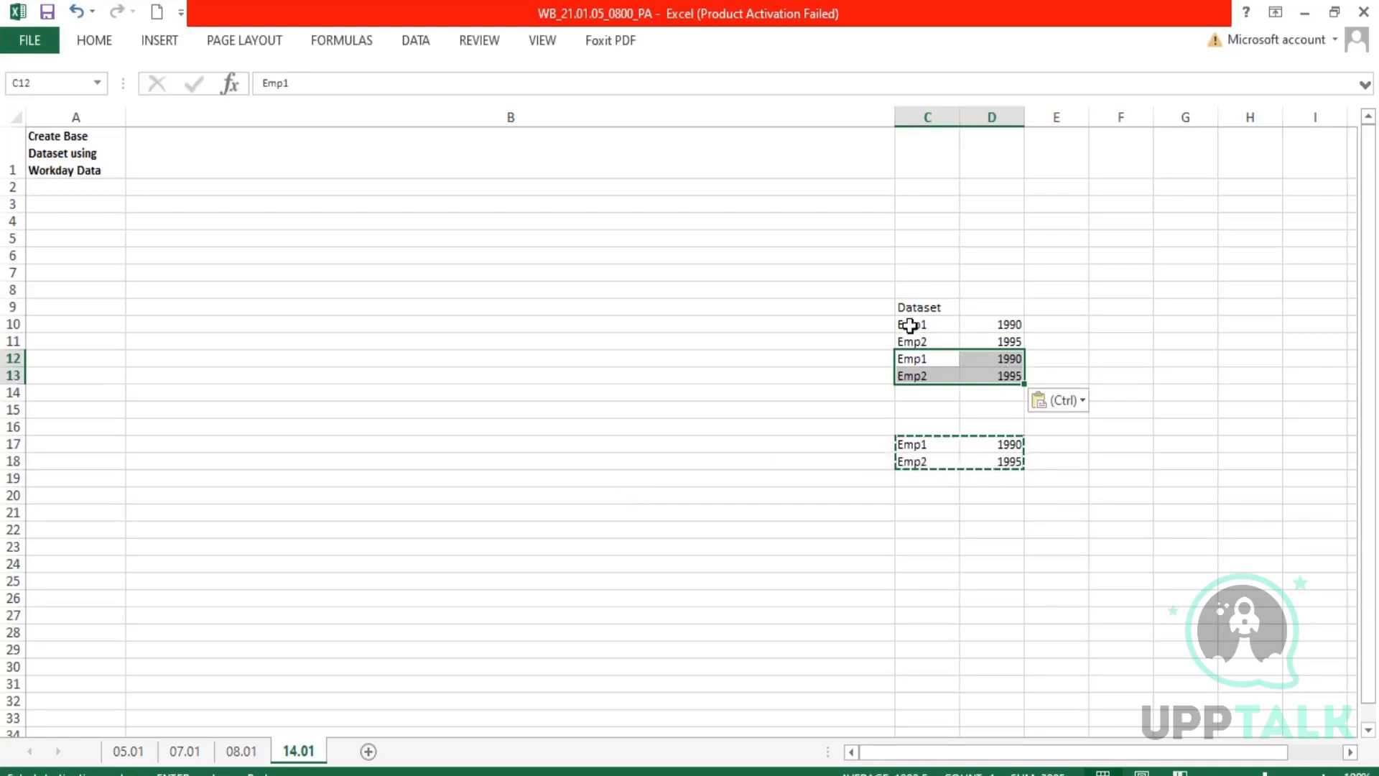
{"action": "left_click_drag", "start_coordinate": [912, 323], "coordinate": [989, 340]}
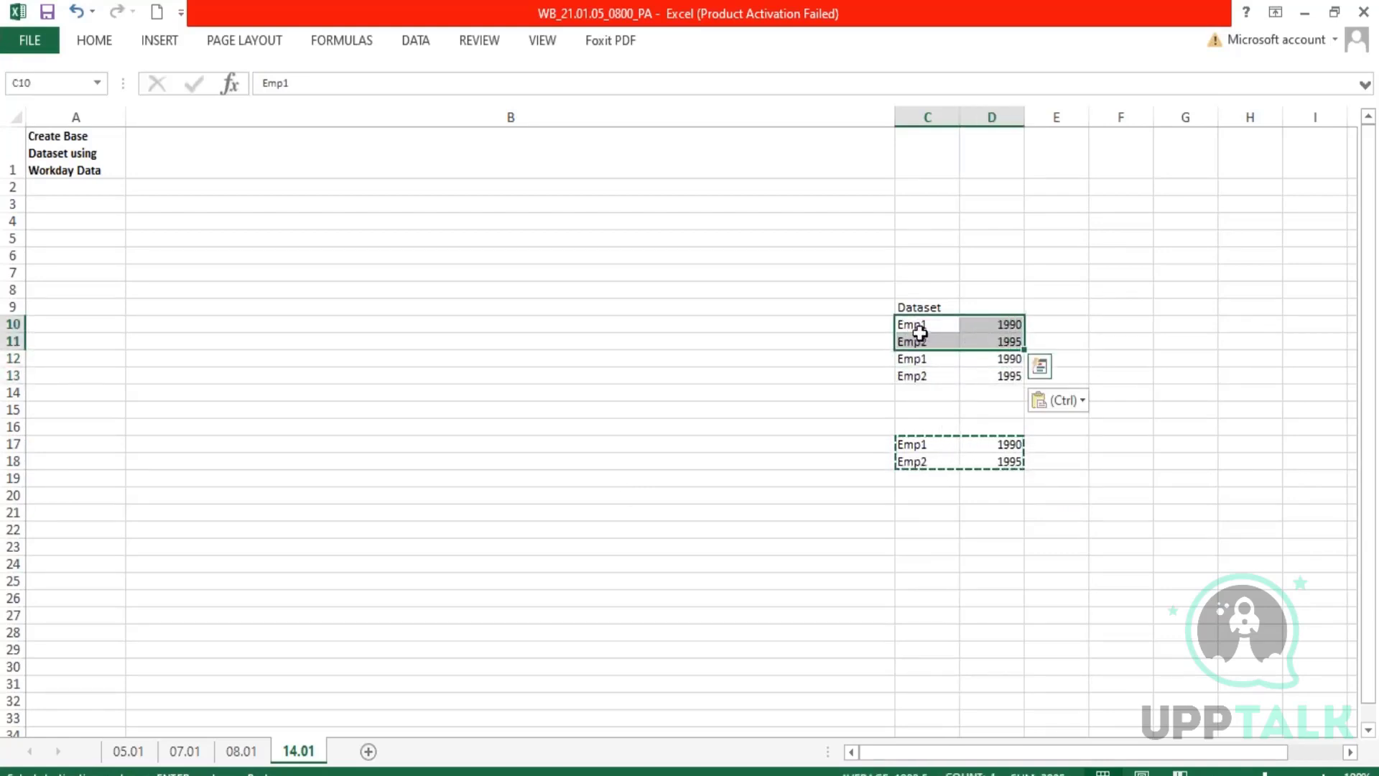
Add a third source row with Emp3 in C19 and 2000 in D19.
{"action": "left_click_drag", "start_coordinate": [914, 327], "coordinate": [1000, 380]}
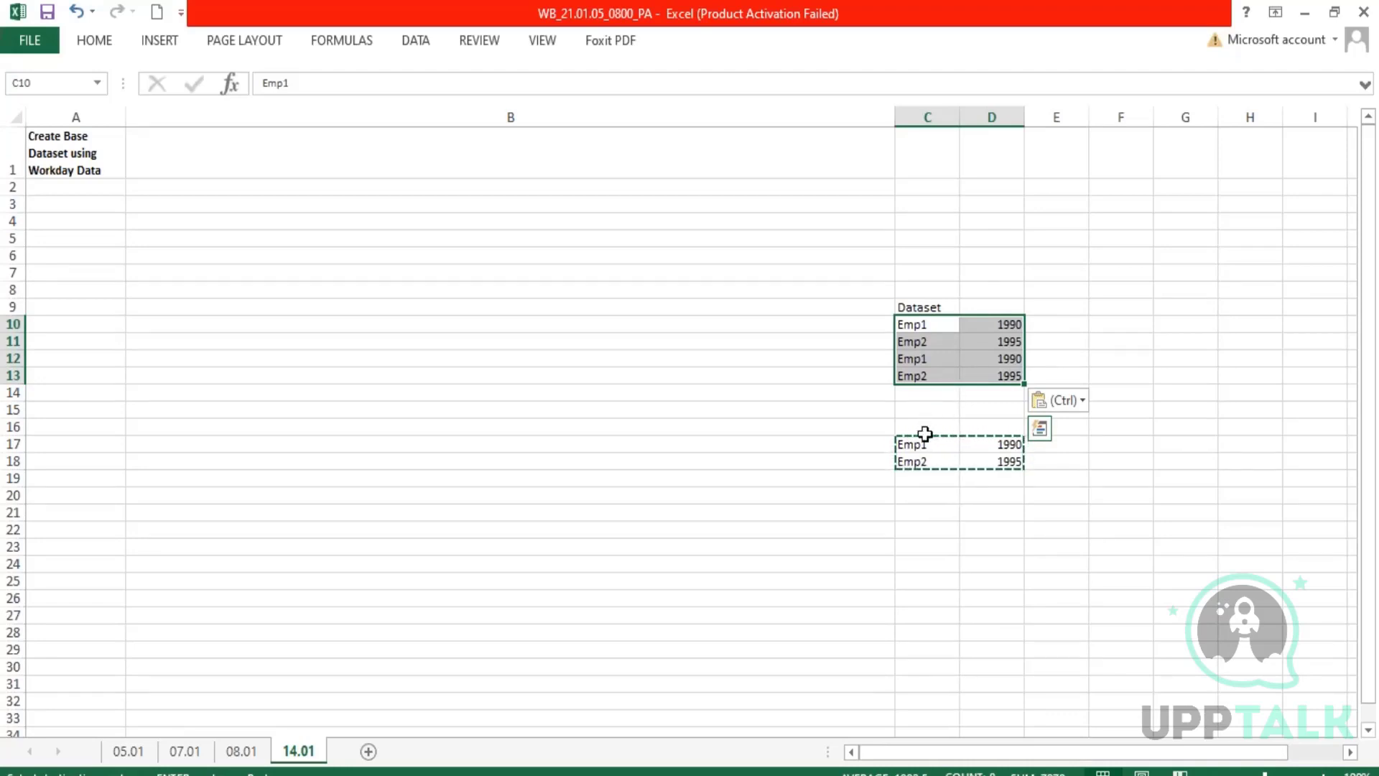
{"action": "left_click", "coordinate": [922, 473]}
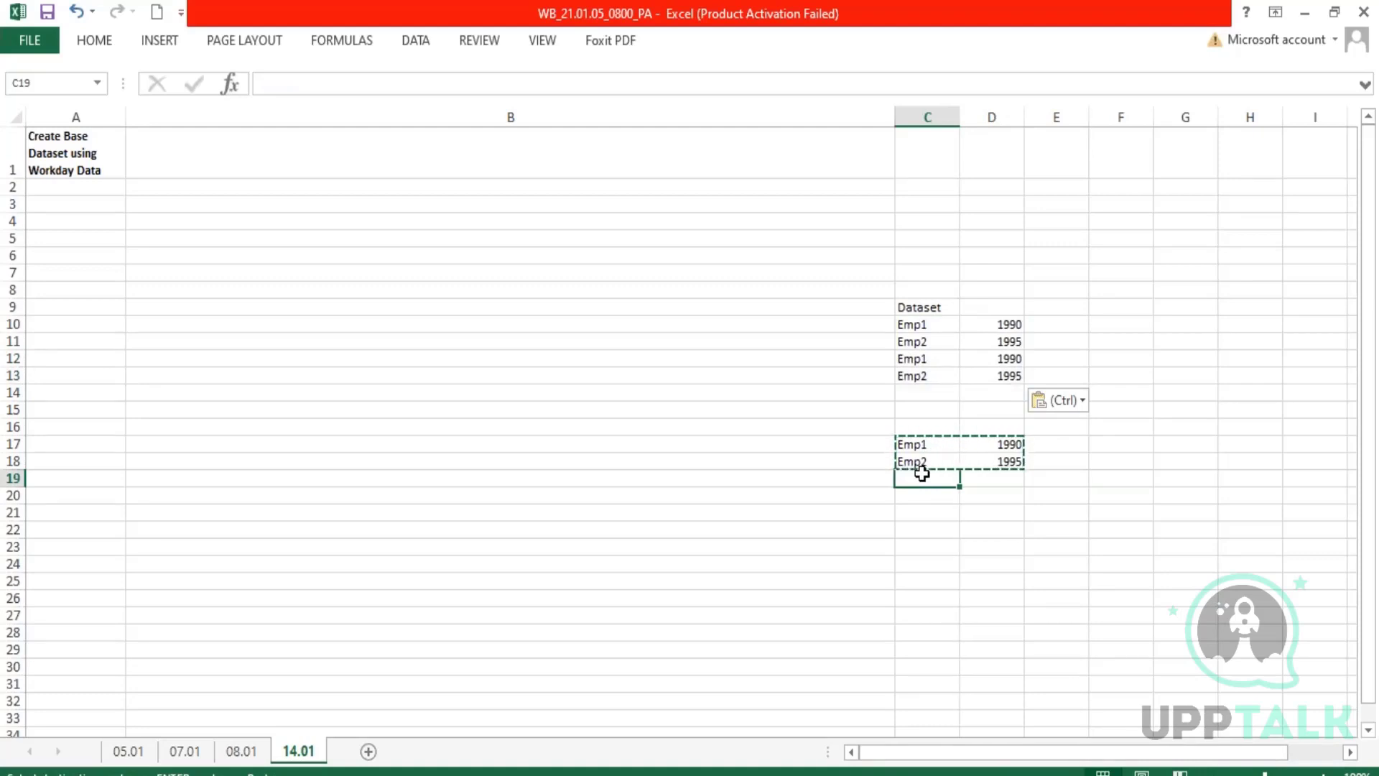
{"action": "type", "text": "Emp3"}
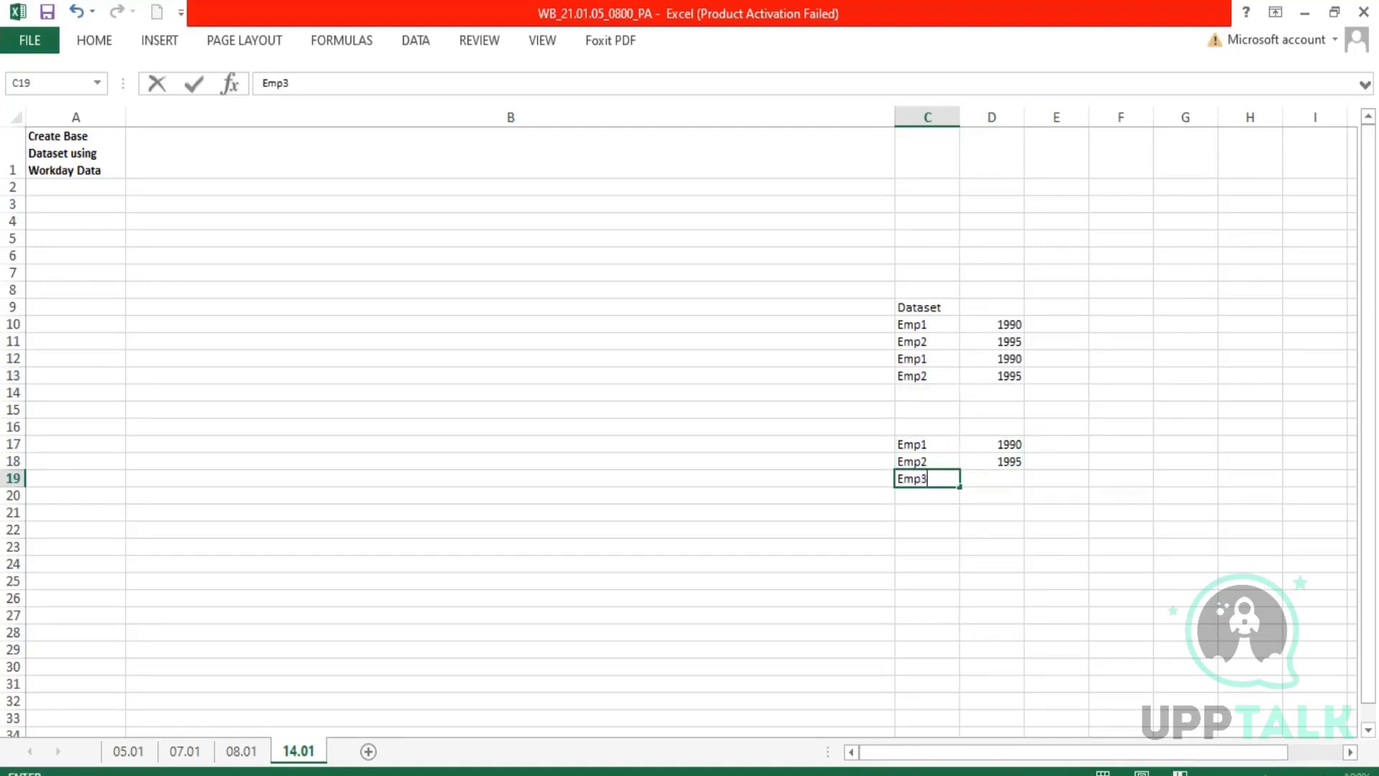
{"action": "key", "text": "Tab"}
{"action": "type", "text": "2000"}
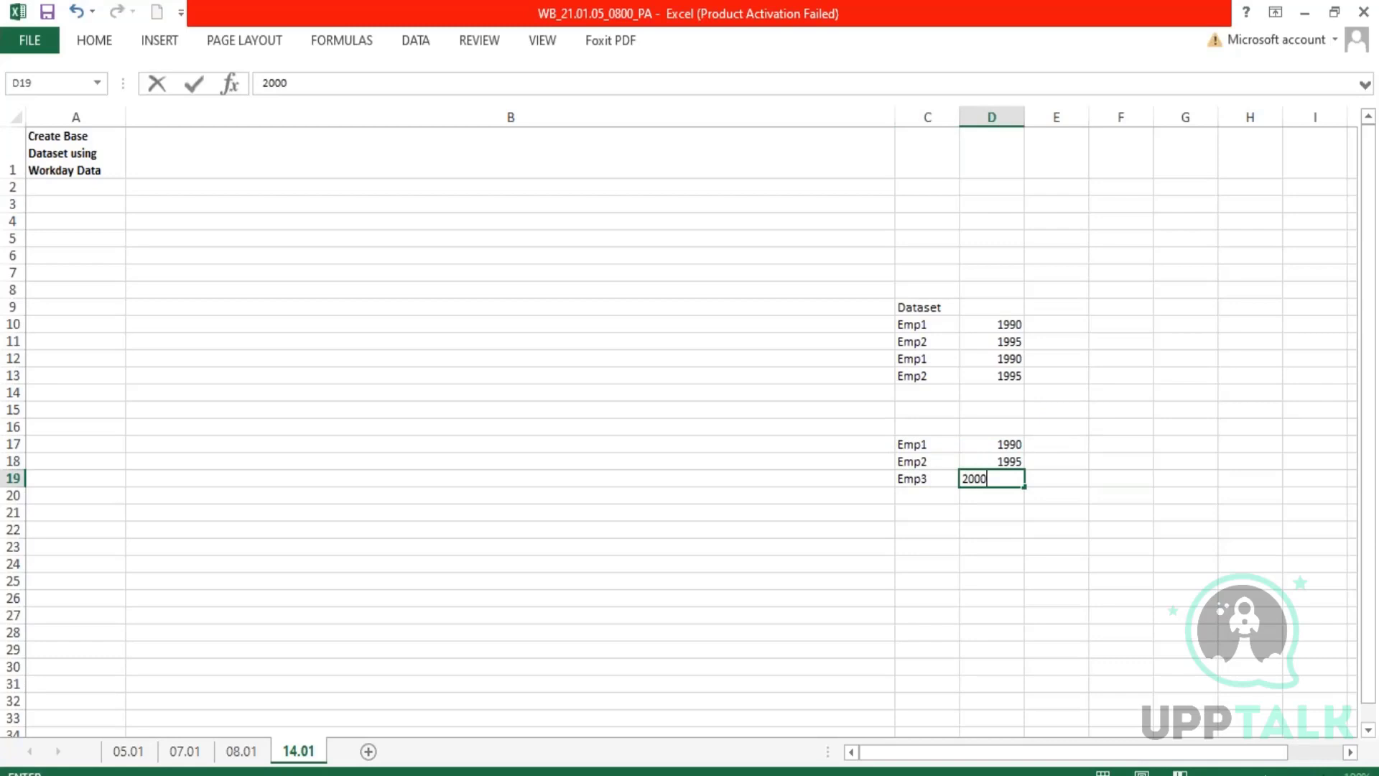
{"action": "key", "text": "Return"}
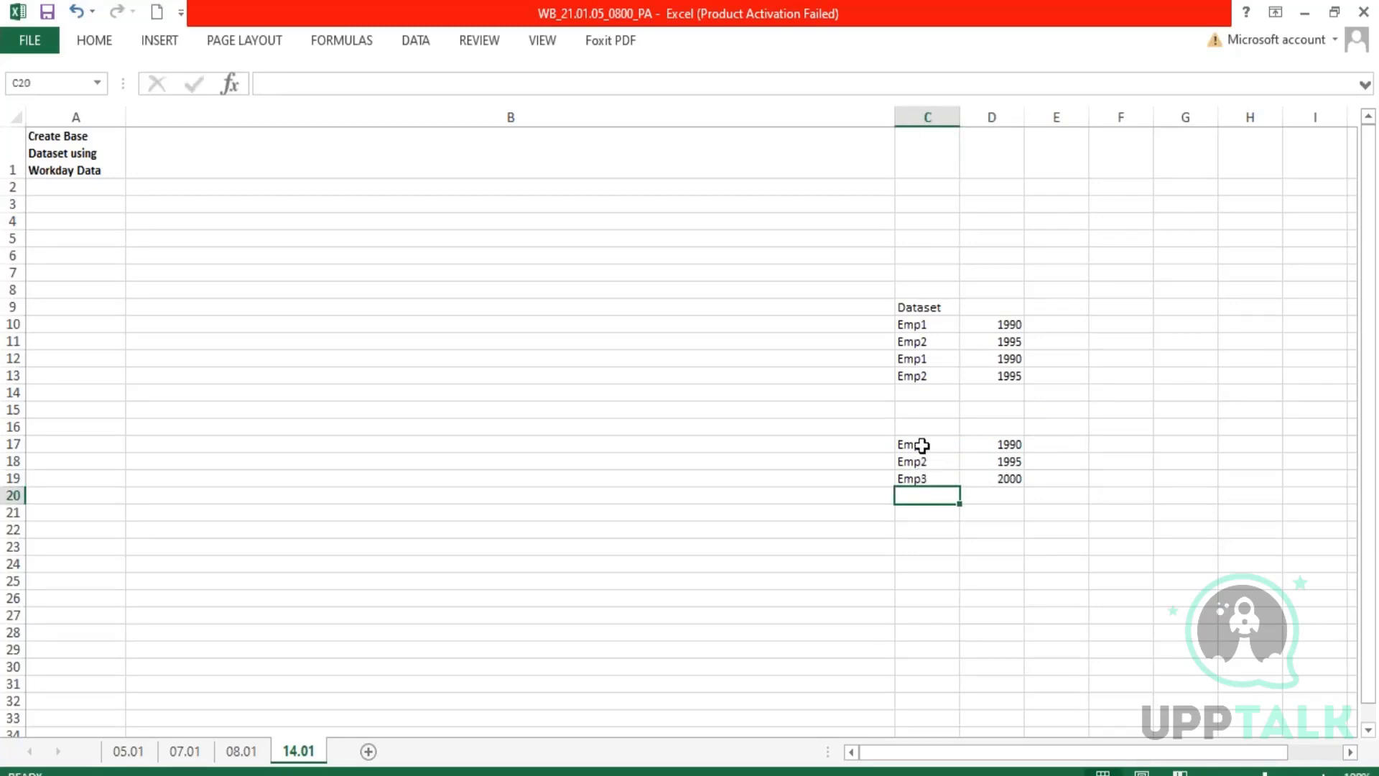
Append the source rows C17:D19 beneath the Dataset rows at C14:D16 and clear the original source rows.
{"action": "left_click_drag", "start_coordinate": [920, 446], "coordinate": [996, 480]}
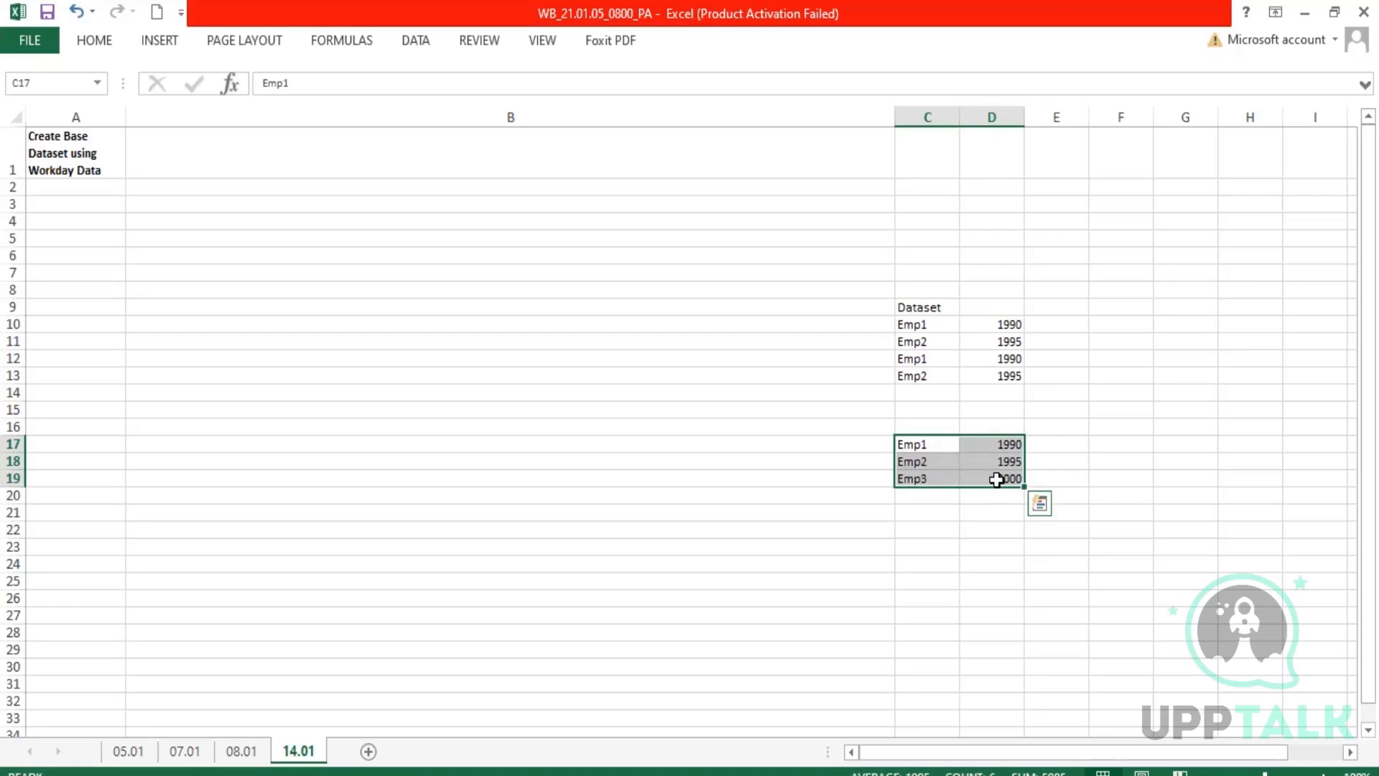
{"action": "key", "text": "ctrl+c"}
{"action": "left_click", "coordinate": [929, 395]}
{"action": "key", "text": "ctrl+v"}
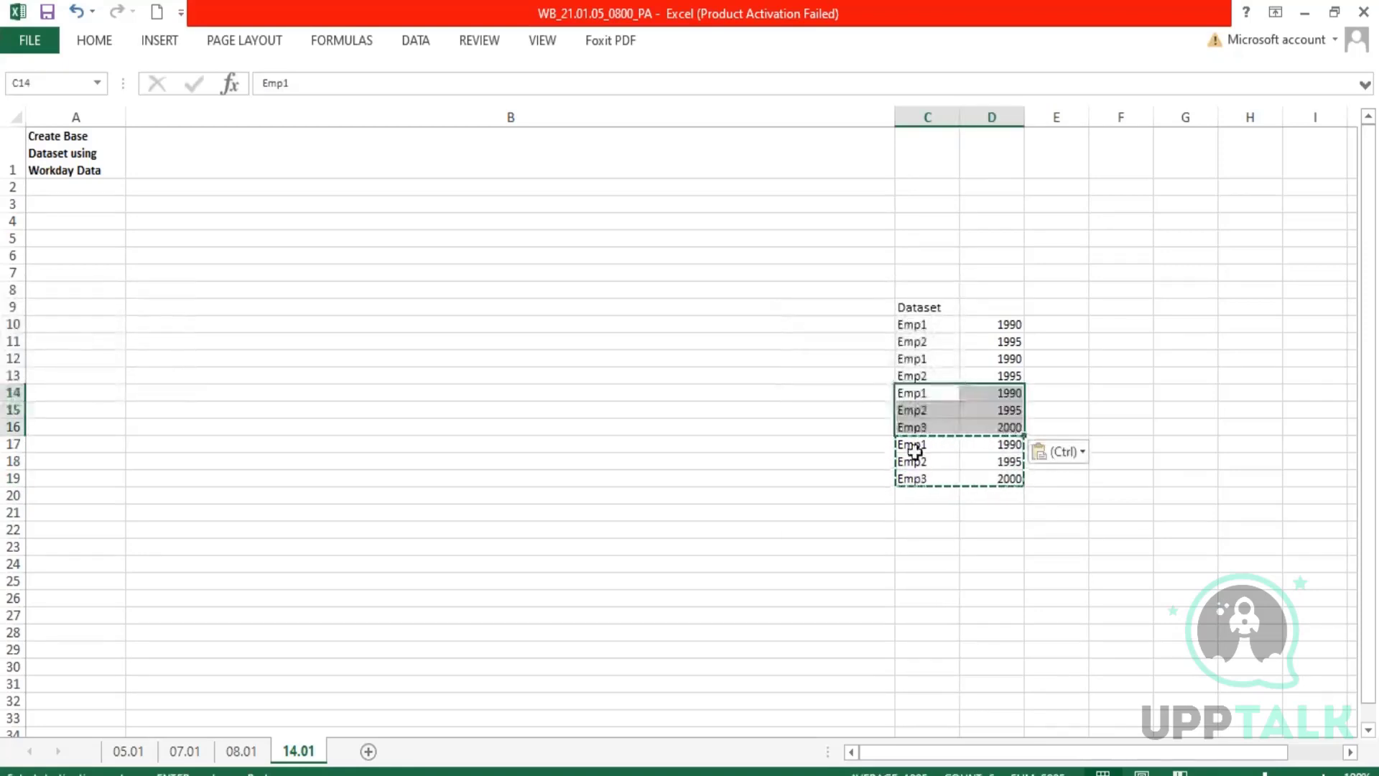
{"action": "left_click_drag", "start_coordinate": [914, 447], "coordinate": [982, 482]}
{"action": "key", "text": "Delete"}
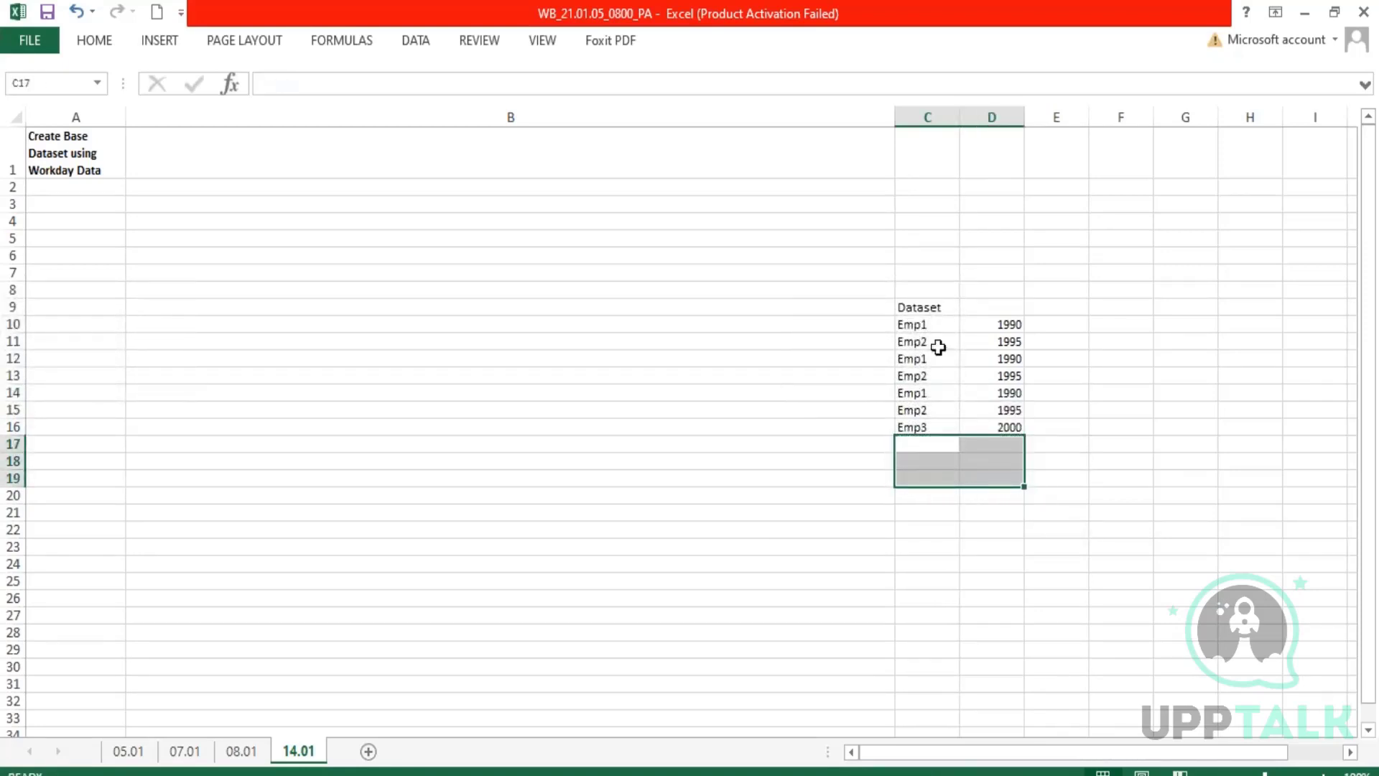
{"action": "left_click", "coordinate": [925, 325]}
{"action": "left_click", "coordinate": [920, 395], "text": "ctrl"}
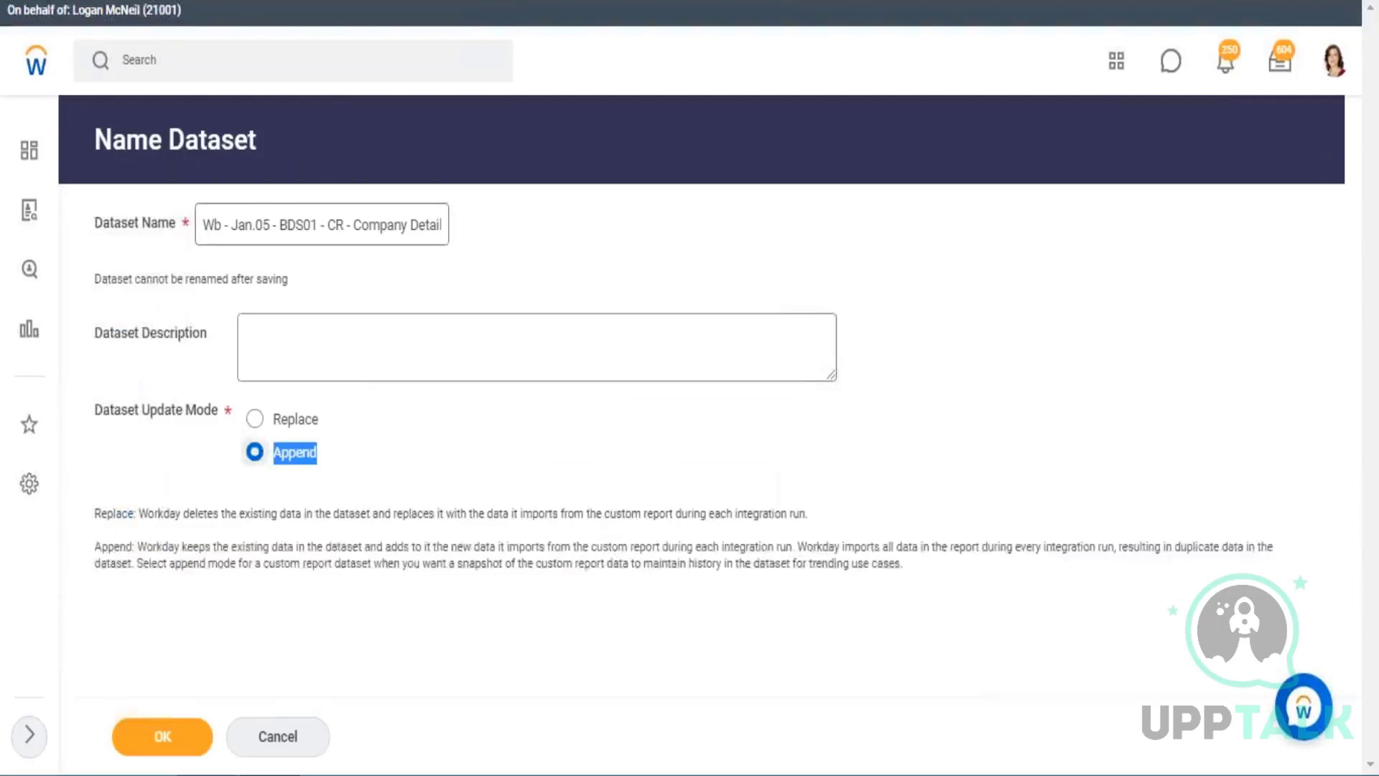
In Workday's Name Dataset form, read the Replace and Append update mode descriptions, including duplicate data and trending use cases.
{"action": "key", "text": "Up"}
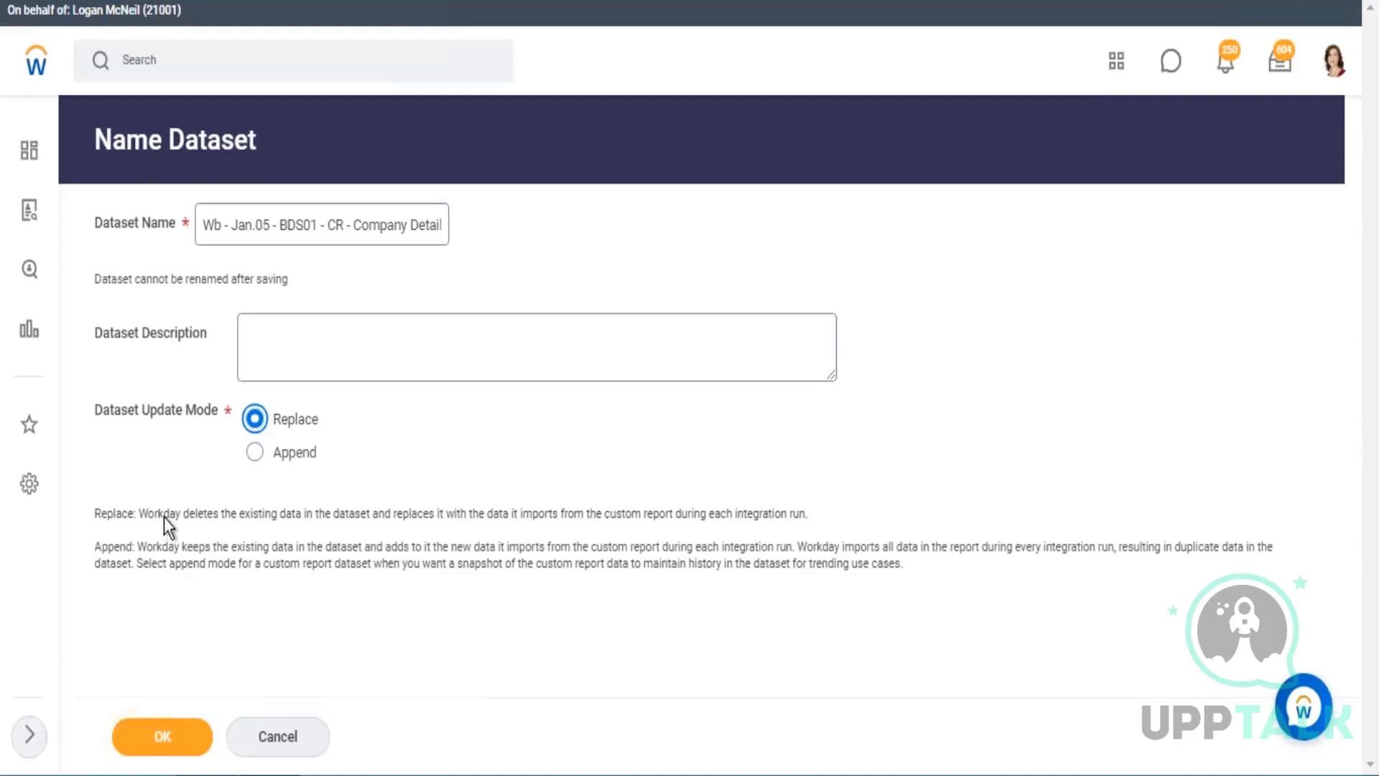
{"action": "left_click_drag", "start_coordinate": [164, 514], "coordinate": [810, 514]}
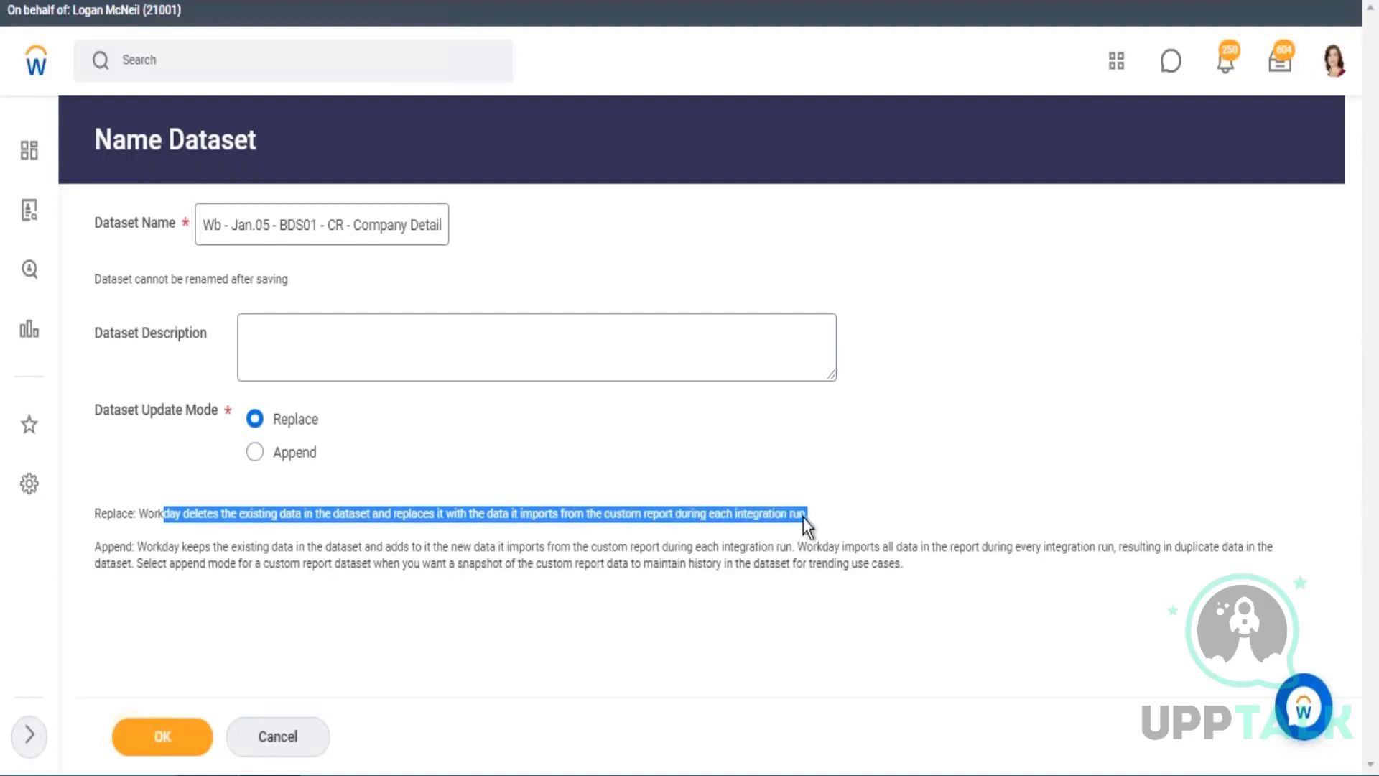
{"action": "left_click_drag", "start_coordinate": [182, 547], "coordinate": [633, 548]}
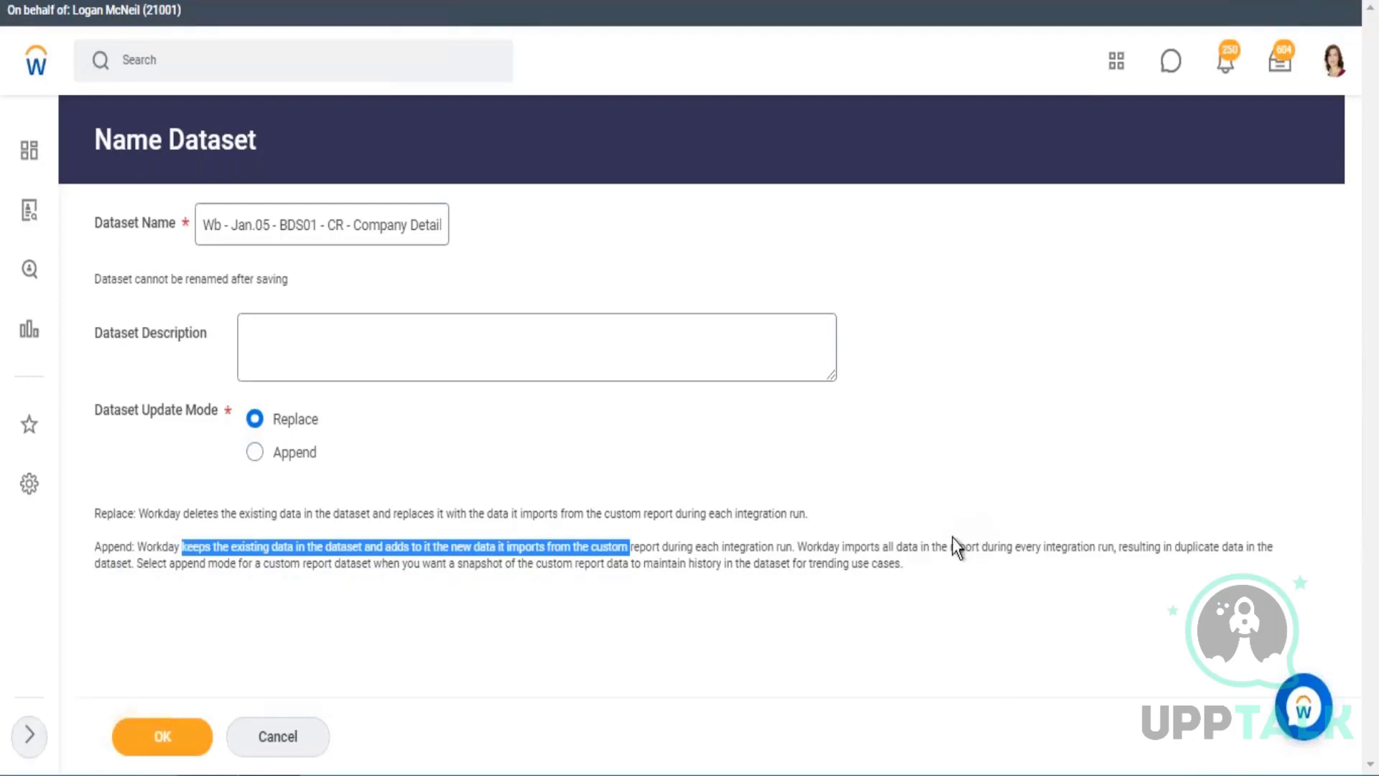
{"action": "left_click_drag", "start_coordinate": [828, 547], "coordinate": [1028, 547]}
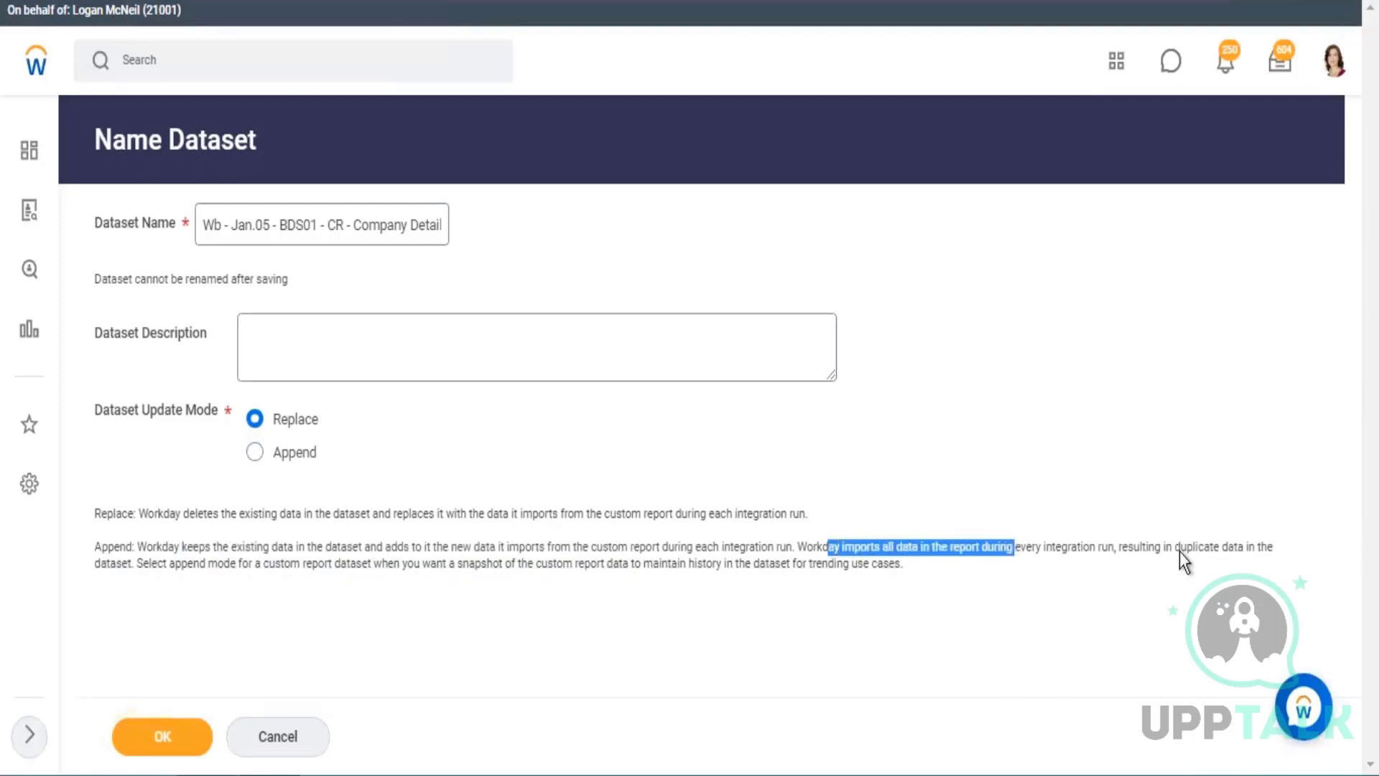
{"action": "left_click_drag", "start_coordinate": [1154, 547], "coordinate": [1276, 547]}
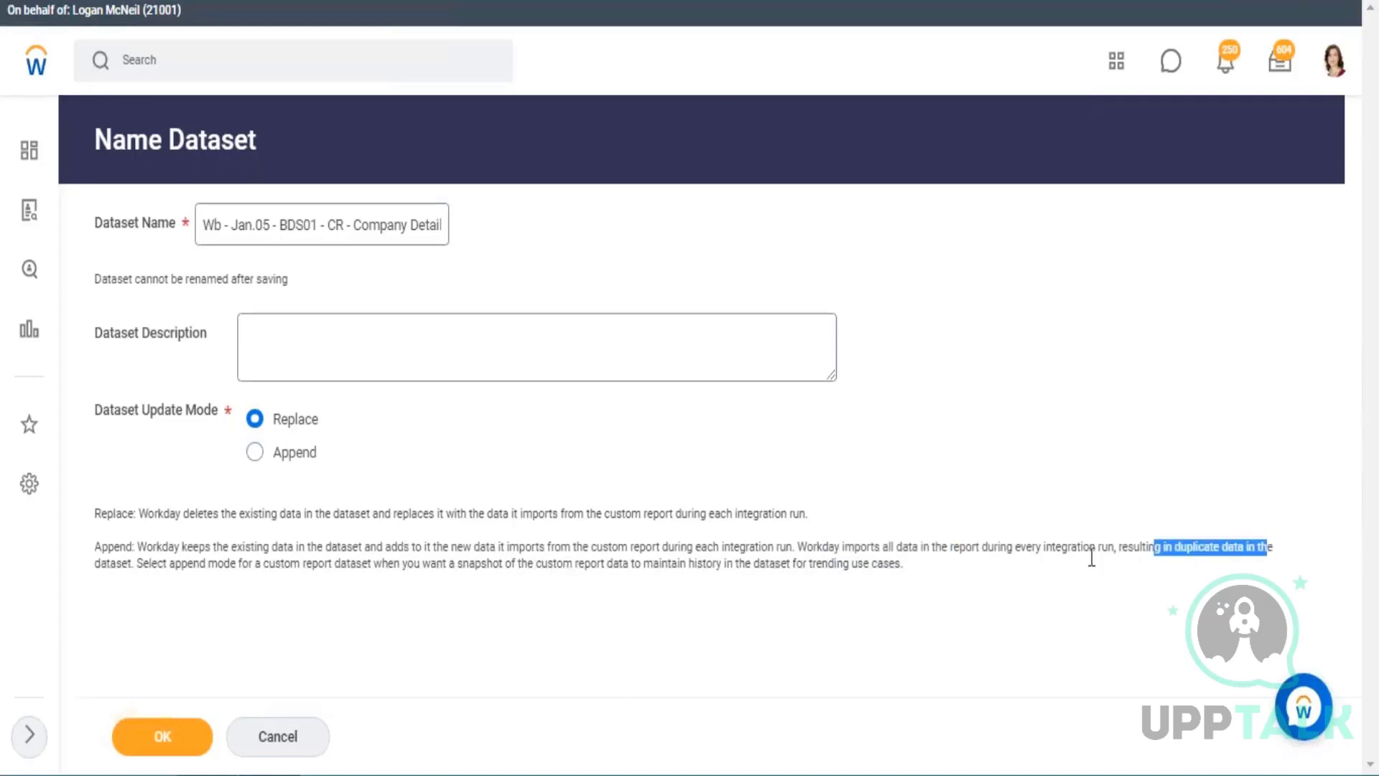
{"action": "left_click", "coordinate": [966, 574]}
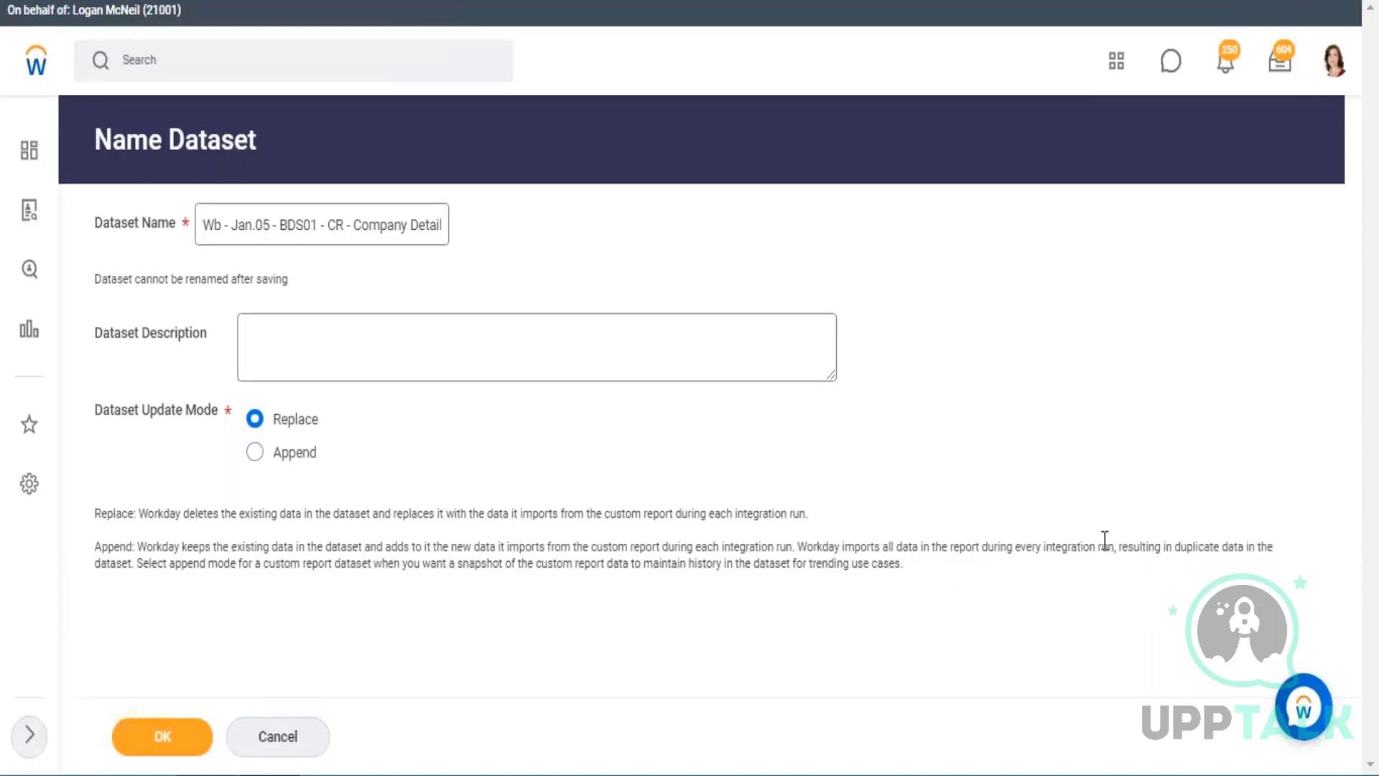
{"action": "left_click_drag", "start_coordinate": [864, 546], "coordinate": [1274, 548]}
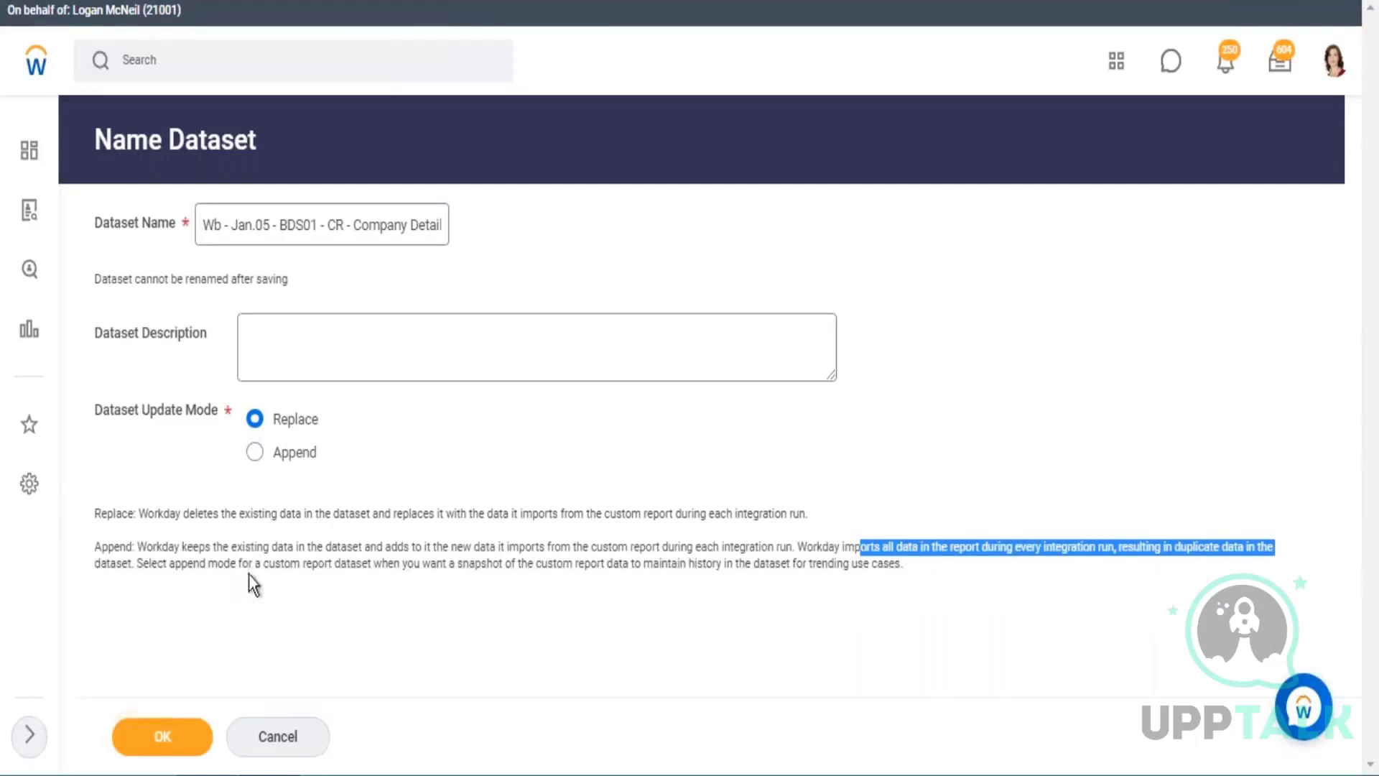
{"action": "left_click_drag", "start_coordinate": [244, 564], "coordinate": [904, 563]}
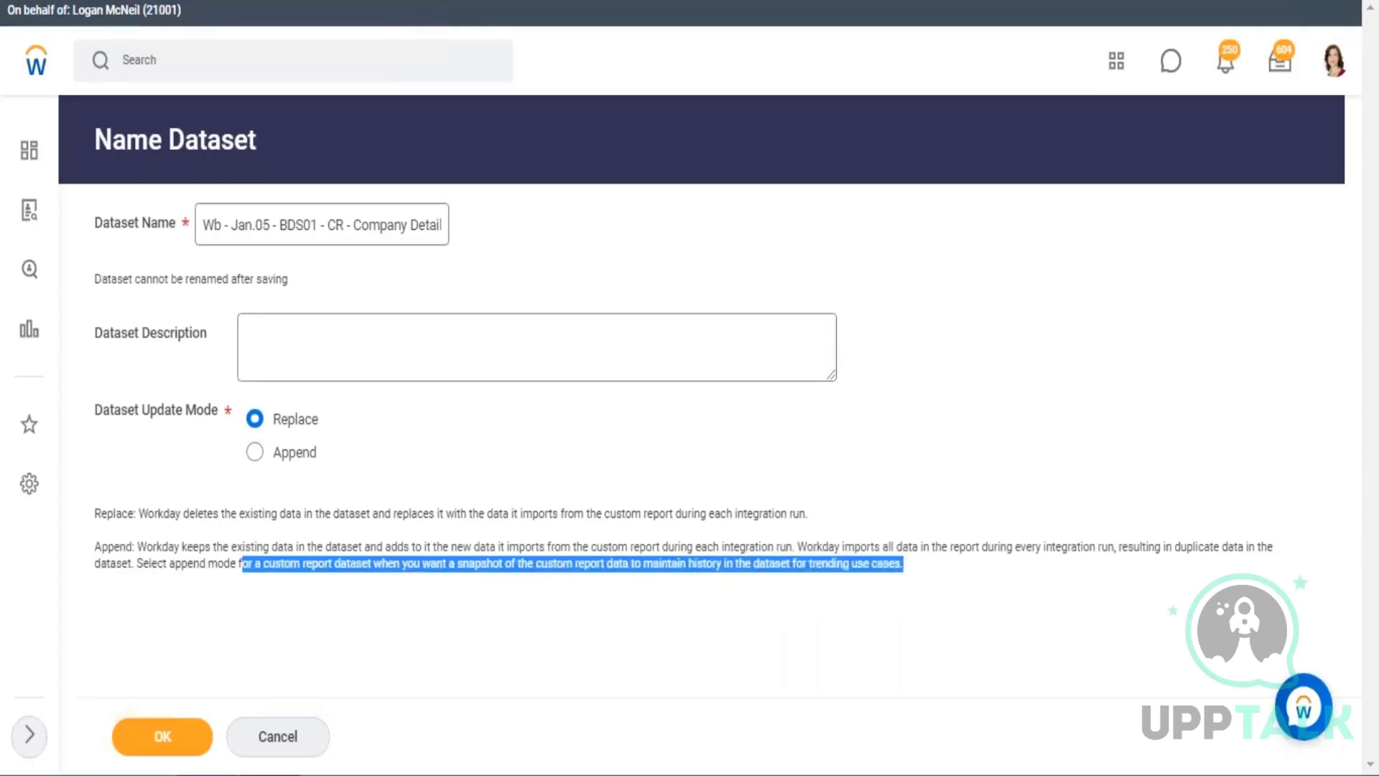
{"action": "left_click", "coordinate": [866, 583]}
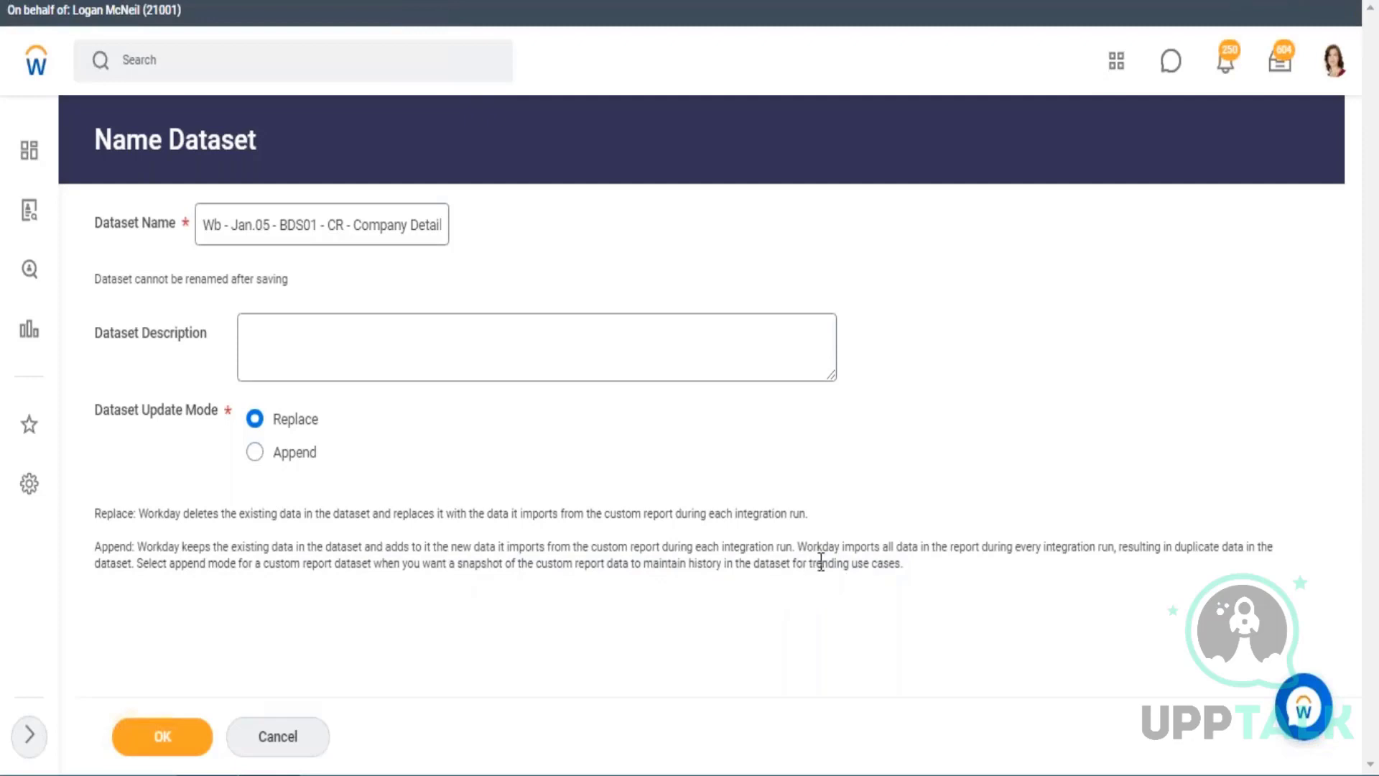
{"action": "left_click_drag", "start_coordinate": [809, 563], "coordinate": [902, 563]}
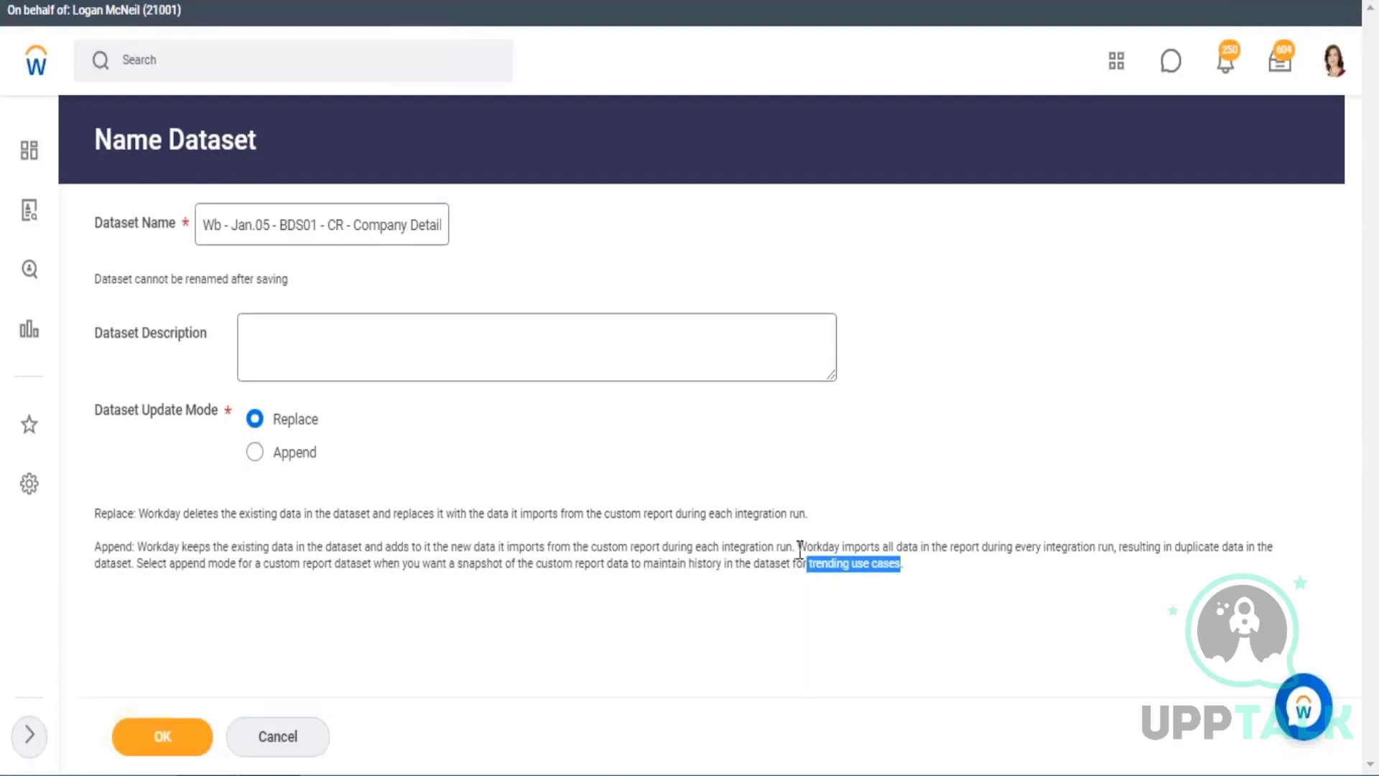
{"action": "left_click", "coordinate": [981, 433]}
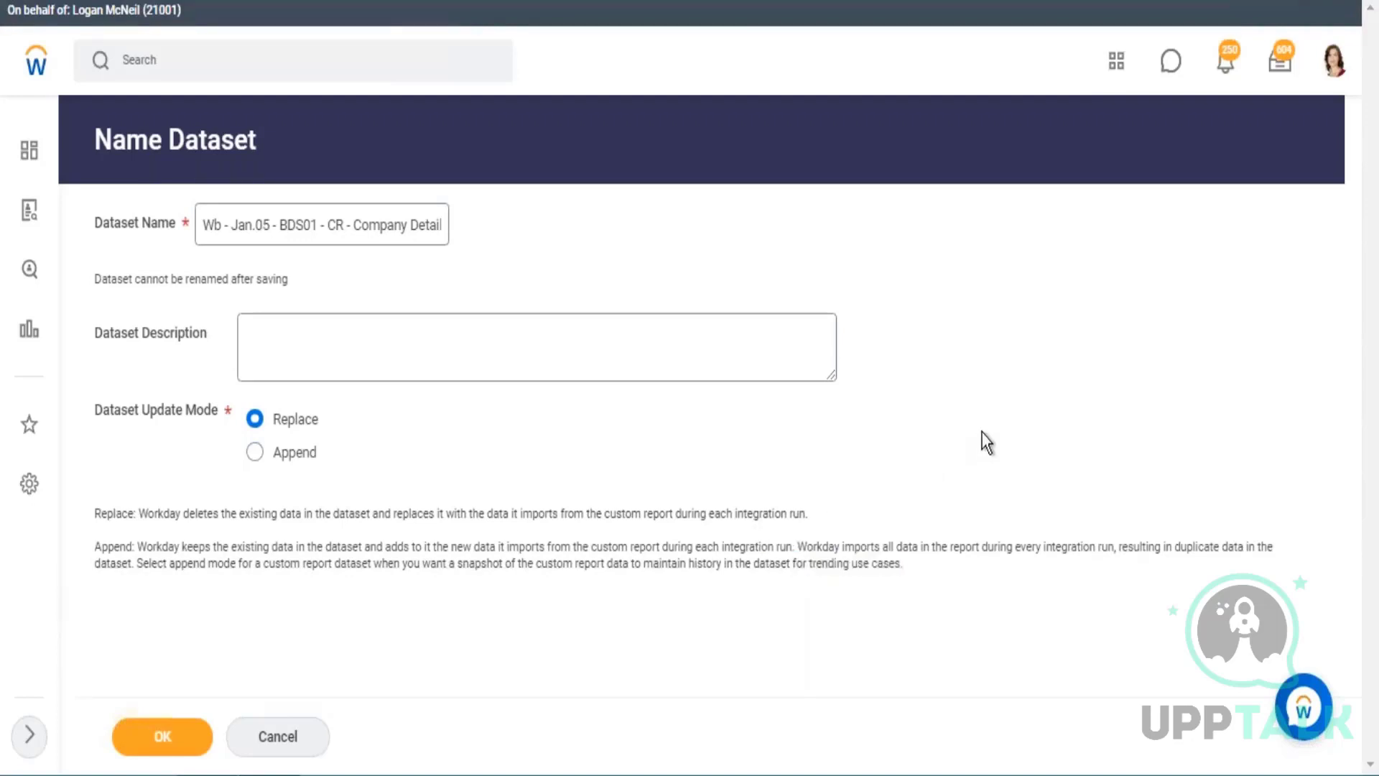
Create the Wb - Jan.05 - BDS01 - CR - Company Details dataset in Replace mode and review its integration mode and source type.
{"action": "left_click", "coordinate": [156, 743]}
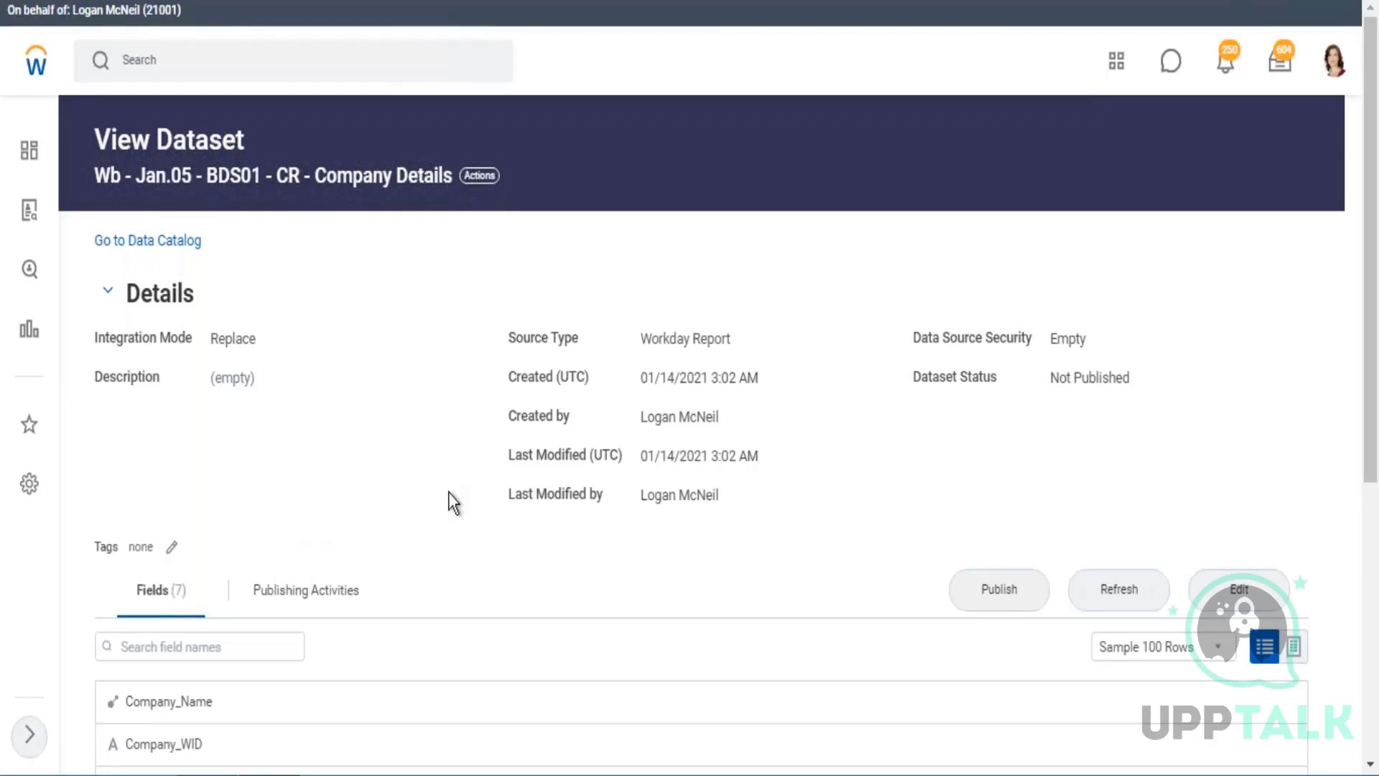
{"action": "scroll", "coordinate": [316, 520], "scroll_direction": "down", "scroll_amount": 2}
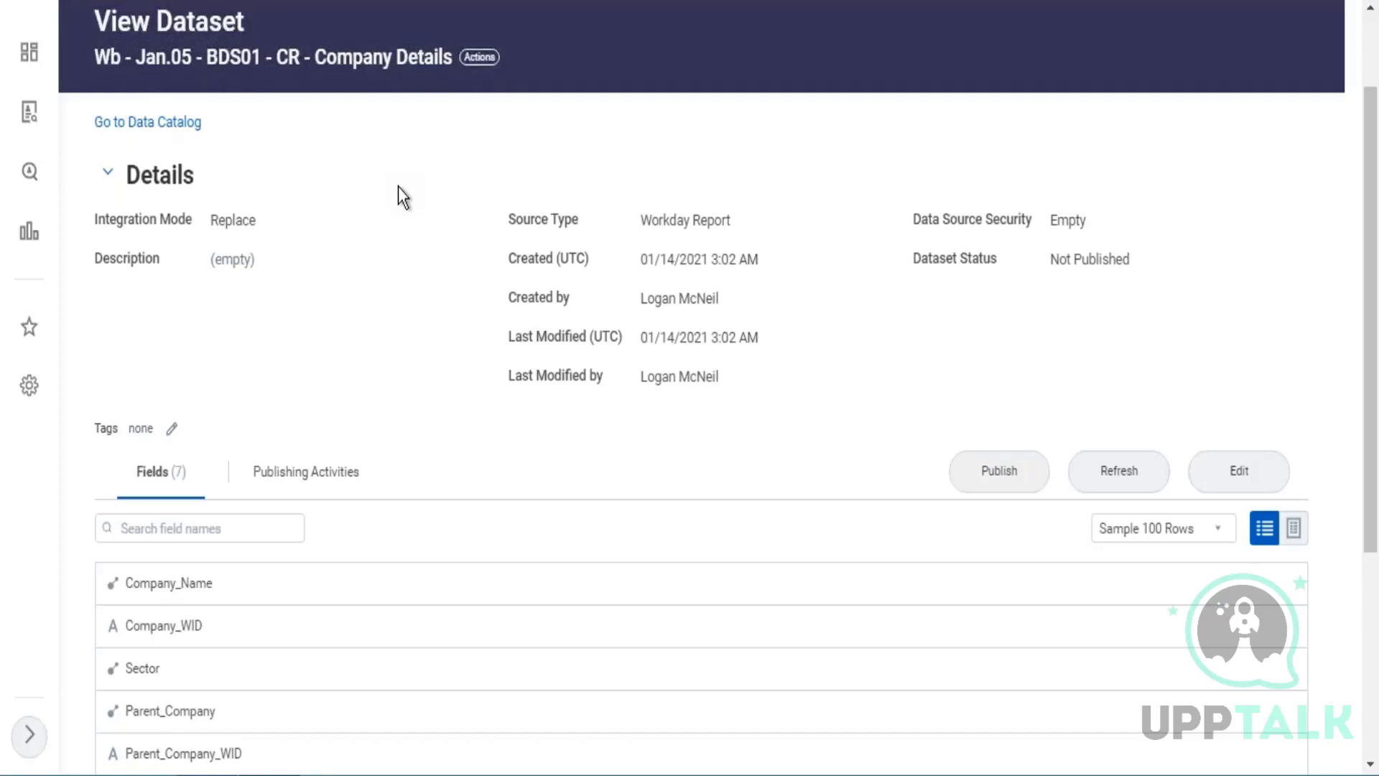
{"action": "scroll", "coordinate": [400, 188], "scroll_direction": "down", "scroll_amount": 2}
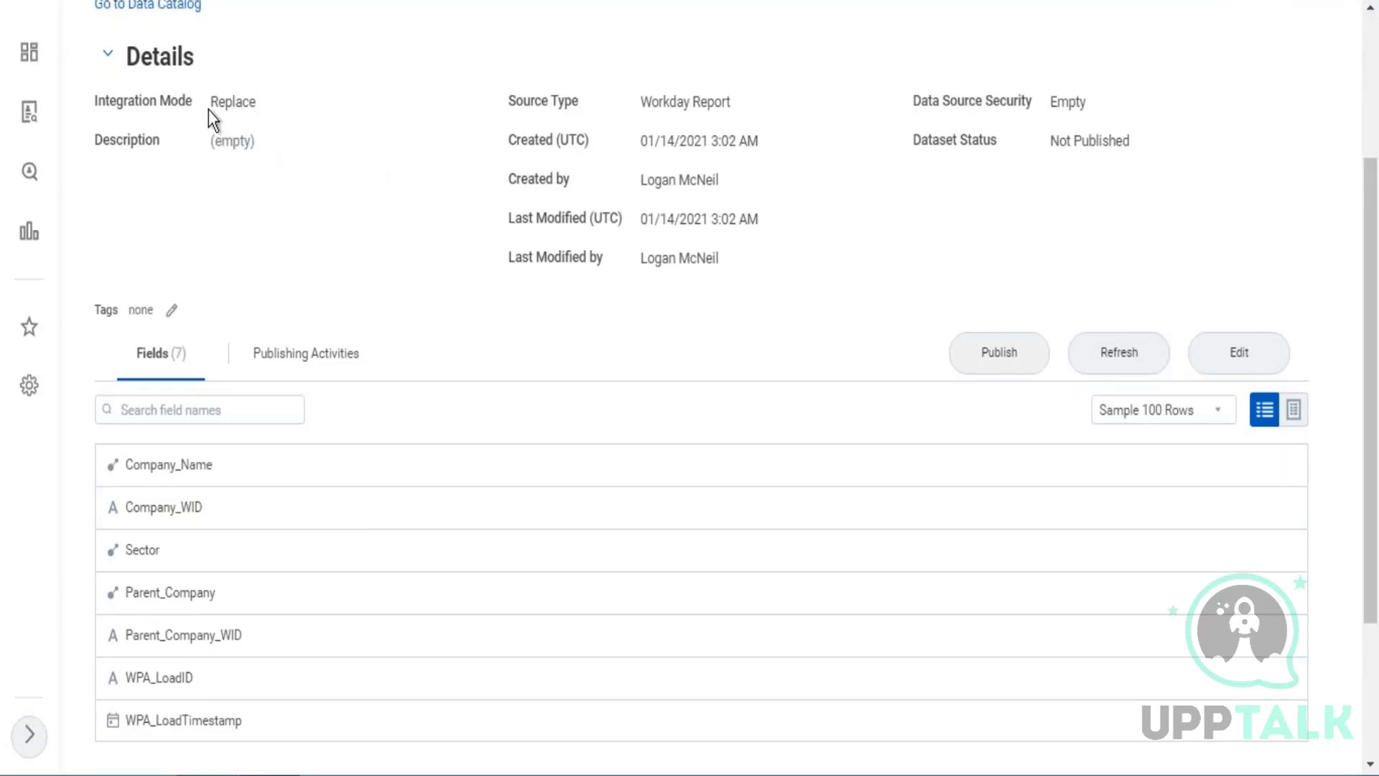
{"action": "left_click_drag", "start_coordinate": [212, 102], "coordinate": [258, 101]}
{"action": "left_click_drag", "start_coordinate": [651, 103], "coordinate": [726, 102]}
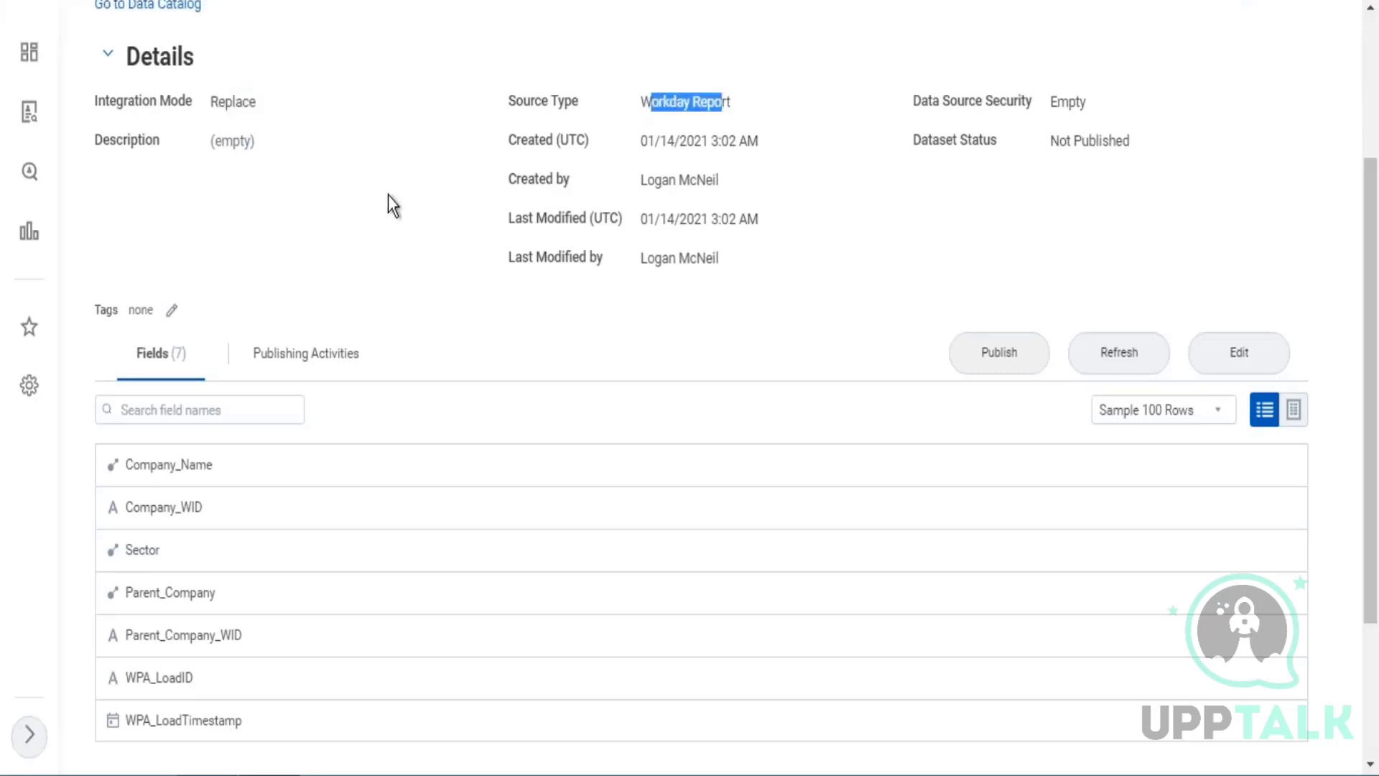
Inspect the dataset's Company_Name, Company_WID and Sector field details, checking them against the ZF - 01 - Company Structure report columns.
{"action": "scroll", "coordinate": [388, 196], "scroll_direction": "down", "scroll_amount": 3}
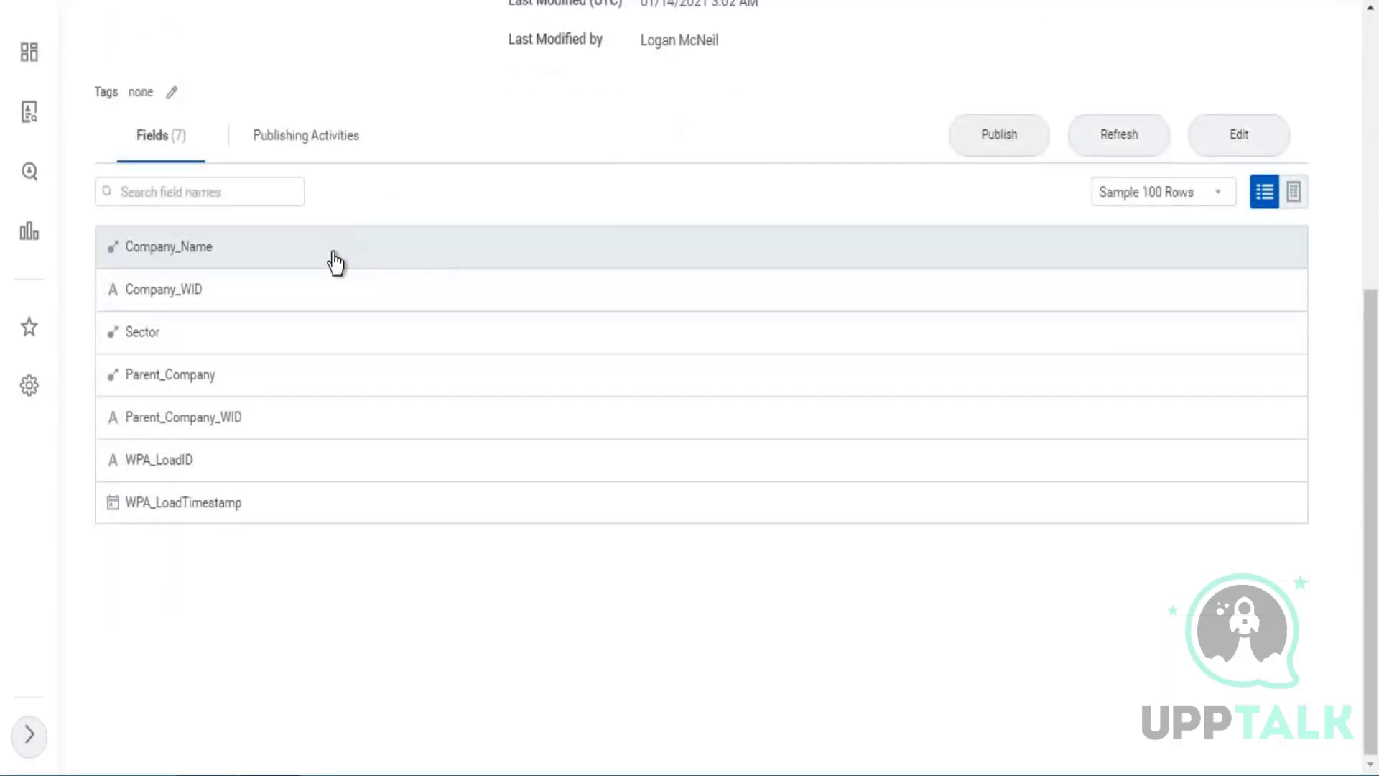
{"action": "left_click", "coordinate": [335, 263]}
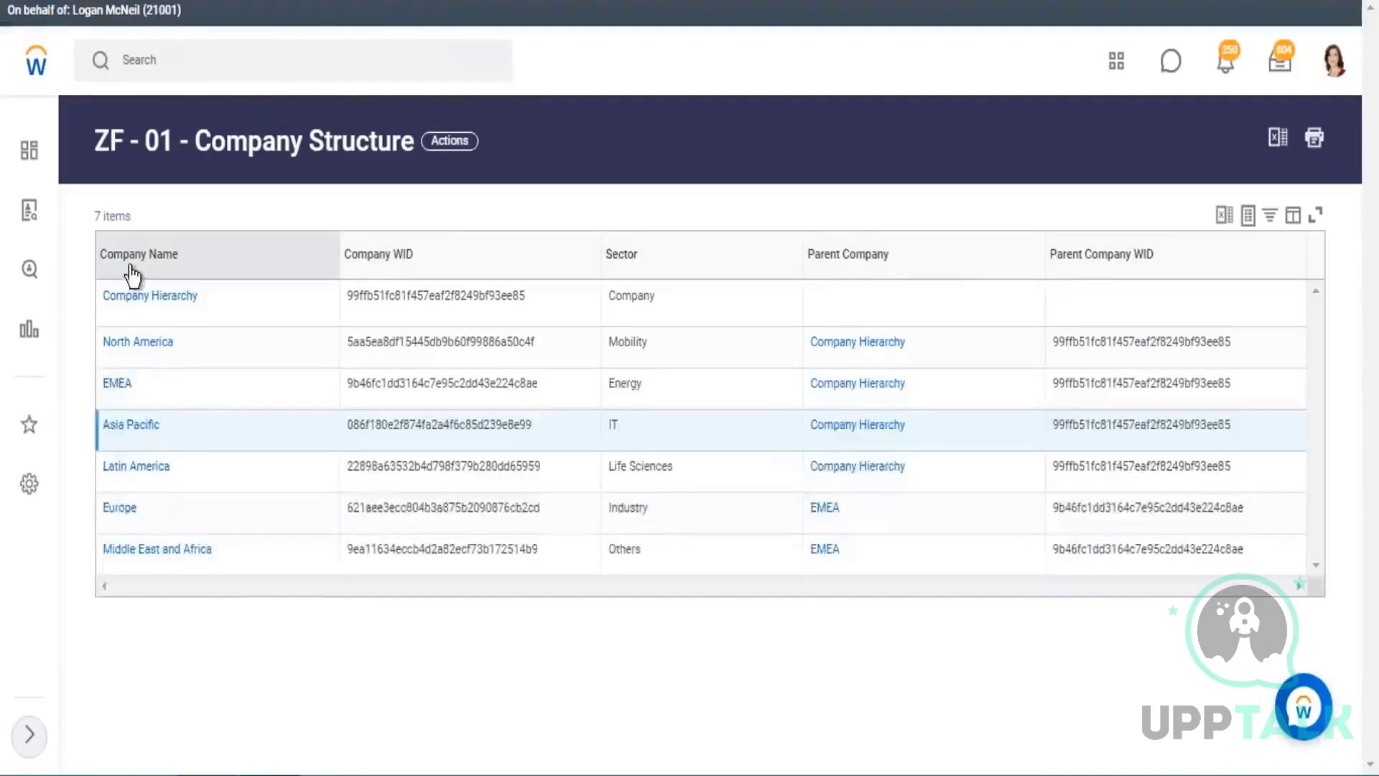
{"action": "left_click_drag", "start_coordinate": [106, 256], "coordinate": [173, 257]}
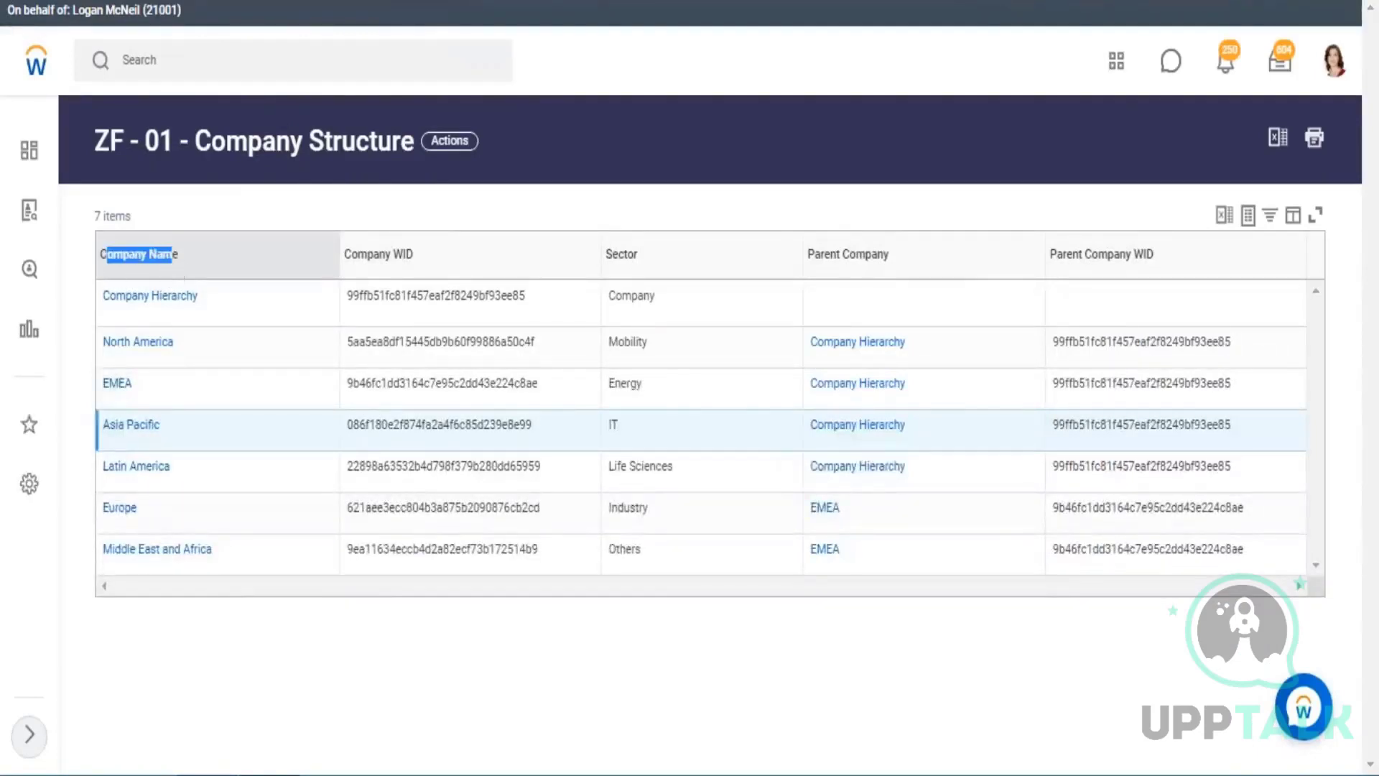
{"action": "left_click", "coordinate": [173, 256]}
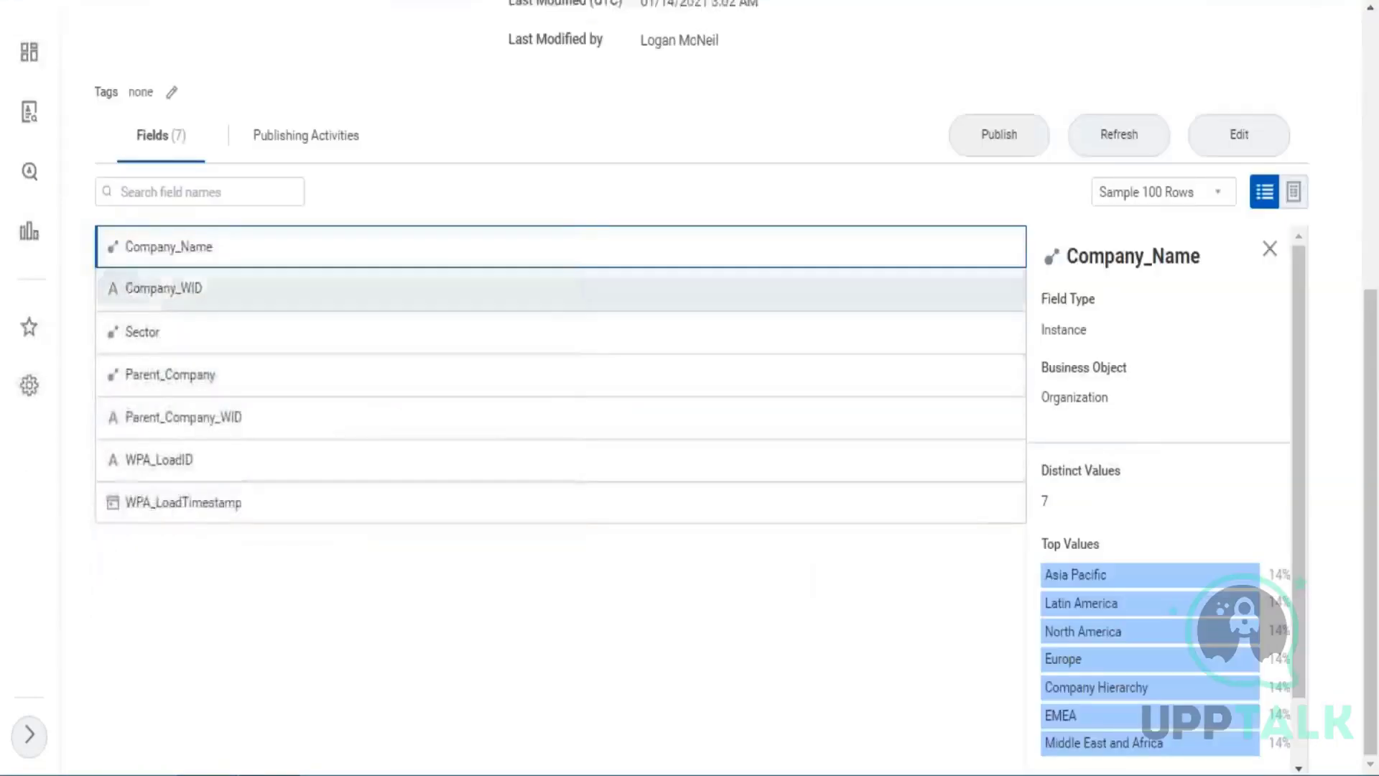
{"action": "left_click_drag", "start_coordinate": [132, 290], "coordinate": [181, 291]}
{"action": "left_click_drag", "start_coordinate": [131, 333], "coordinate": [159, 339]}
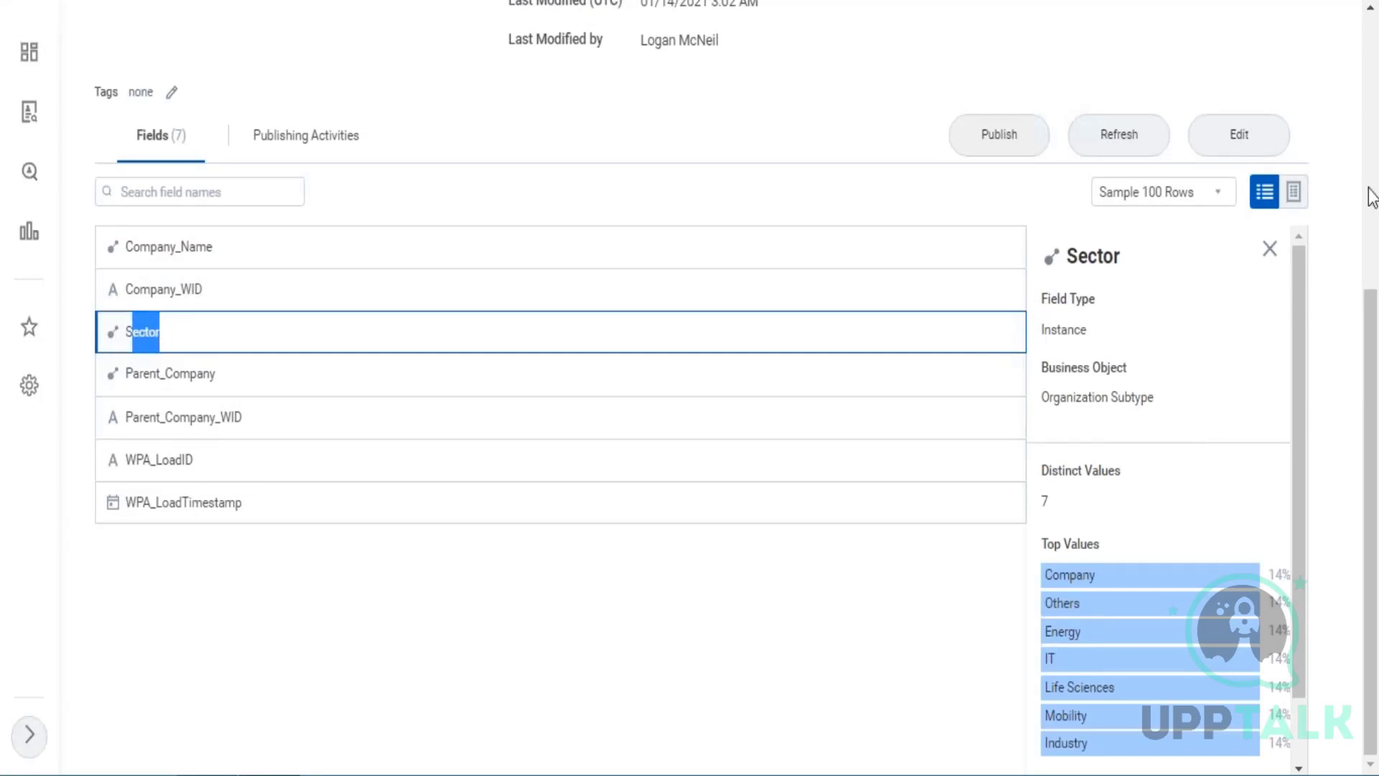
Show the dataset's sample rows as a table without the field details and compare its columns with the Company Structure report.
{"action": "left_click", "coordinate": [1294, 193]}
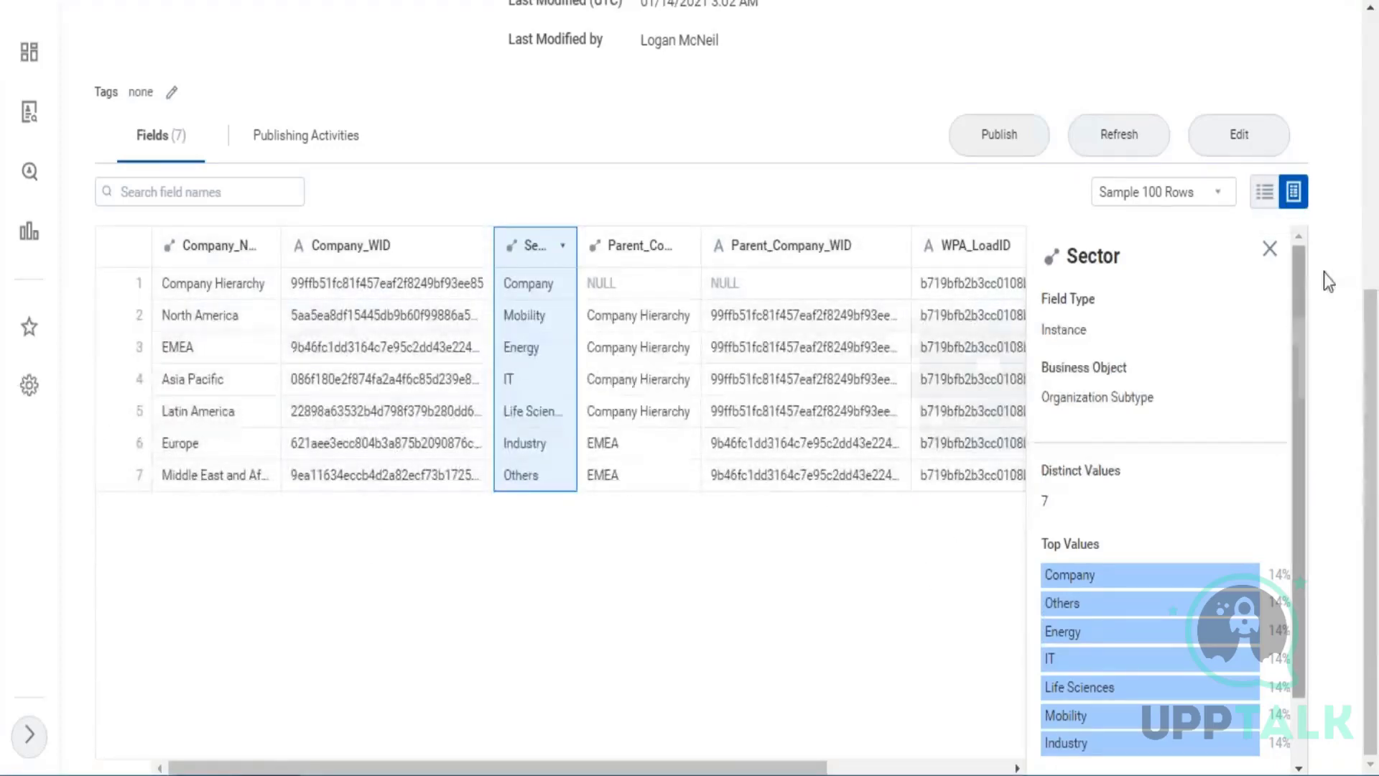
{"action": "left_click", "coordinate": [1270, 248]}
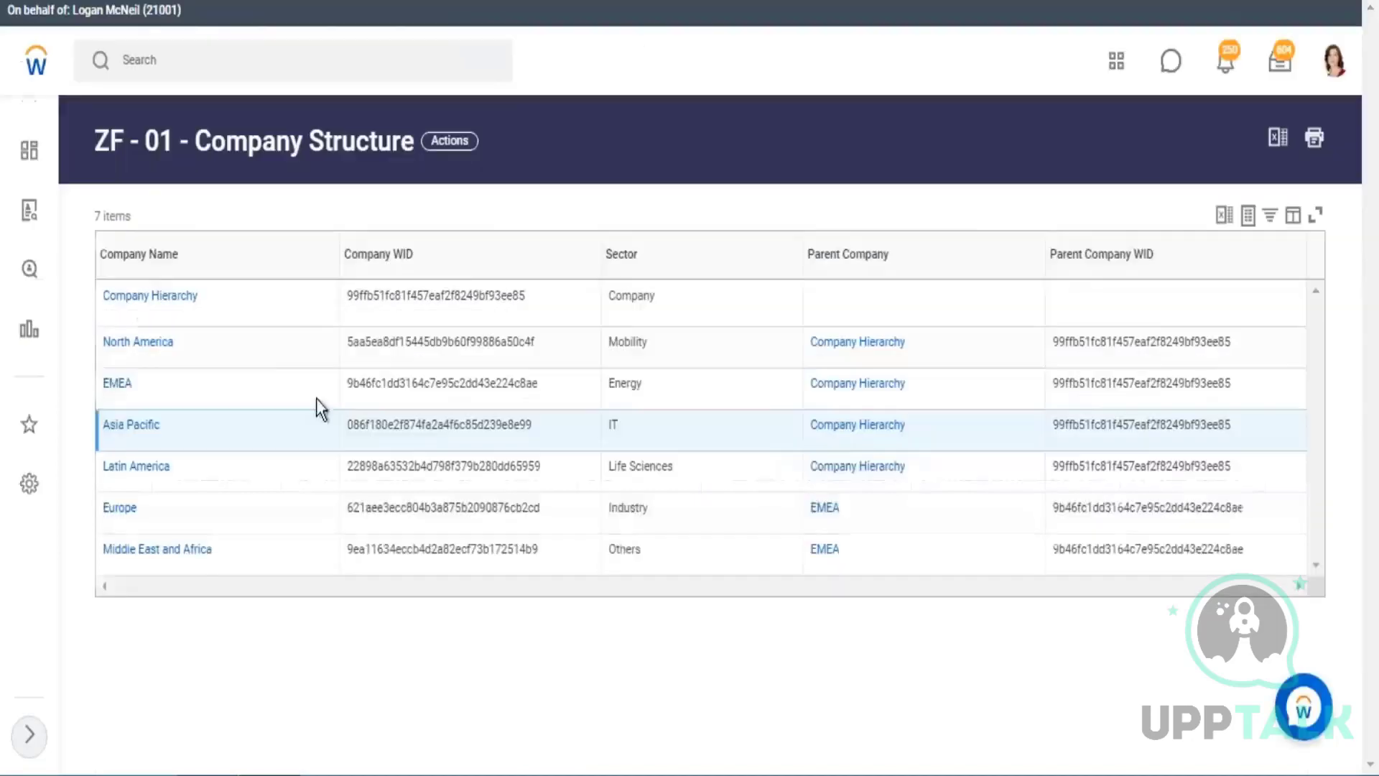
{"action": "left_click", "coordinate": [460, 257]}
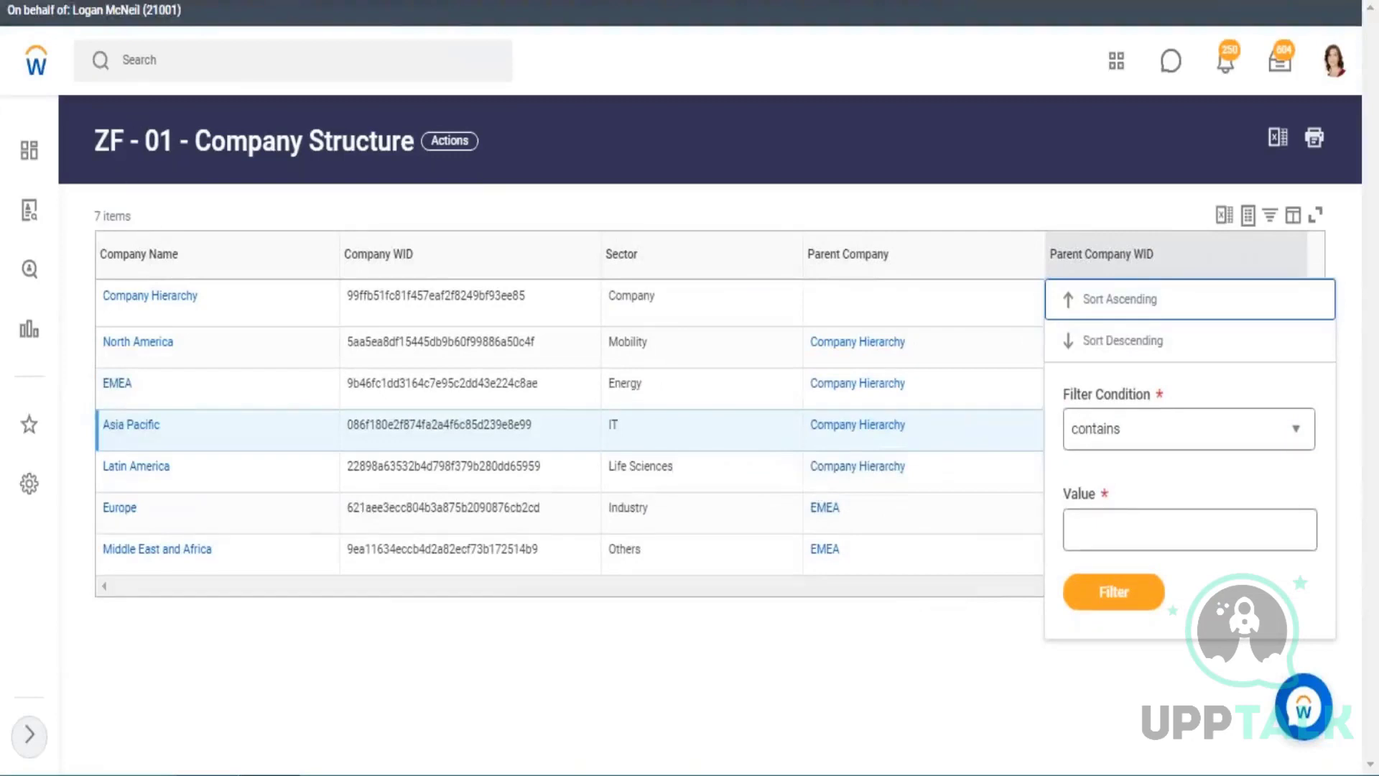
{"action": "left_click_drag", "start_coordinate": [107, 255], "coordinate": [156, 255]}
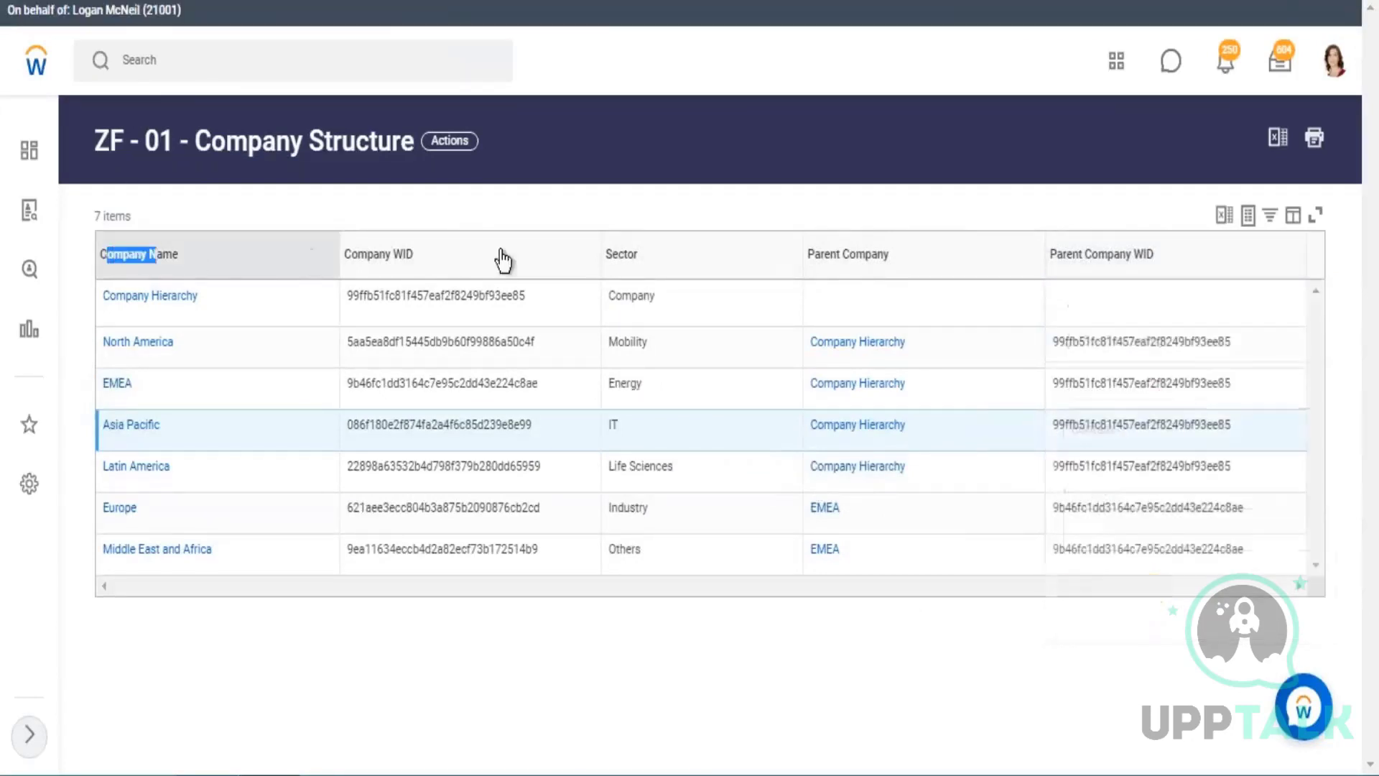
{"action": "left_click_drag", "start_coordinate": [503, 260], "coordinate": [1187, 275]}
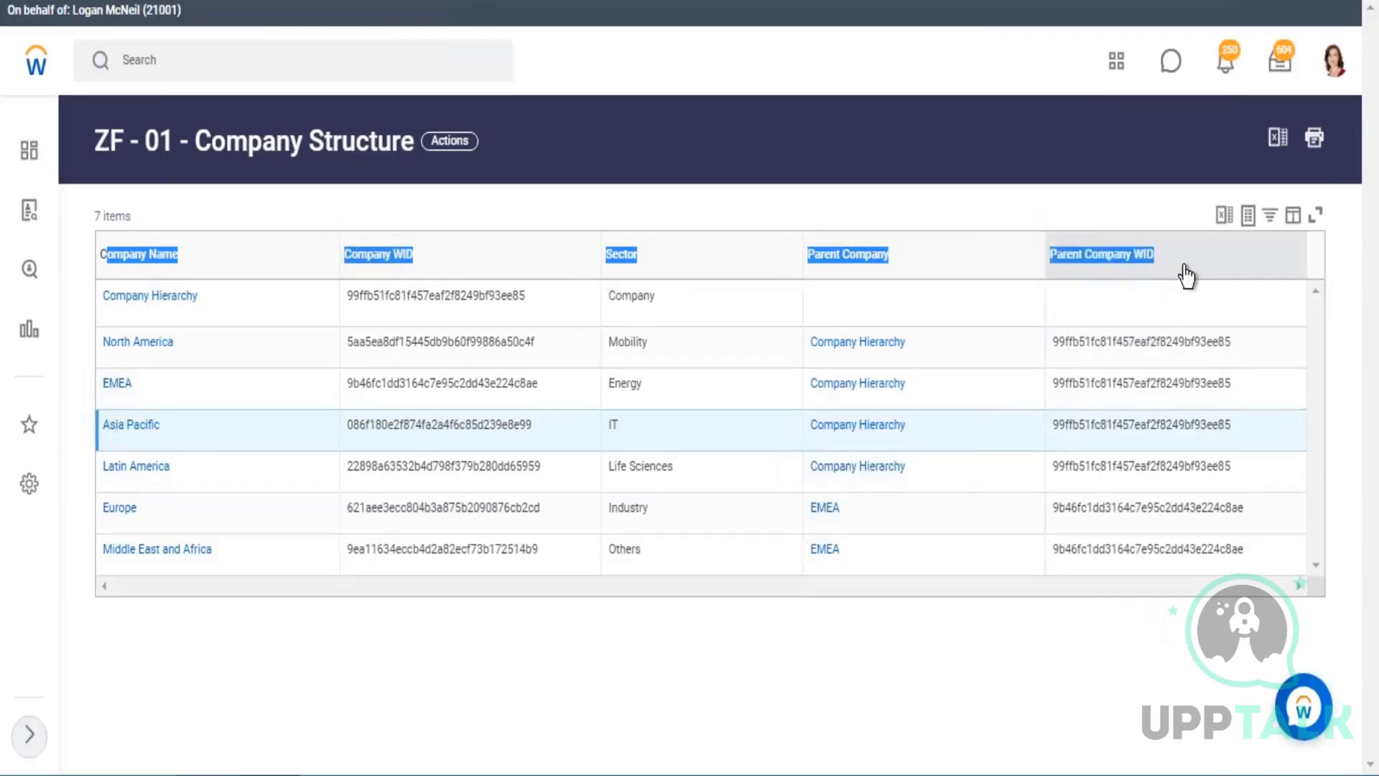
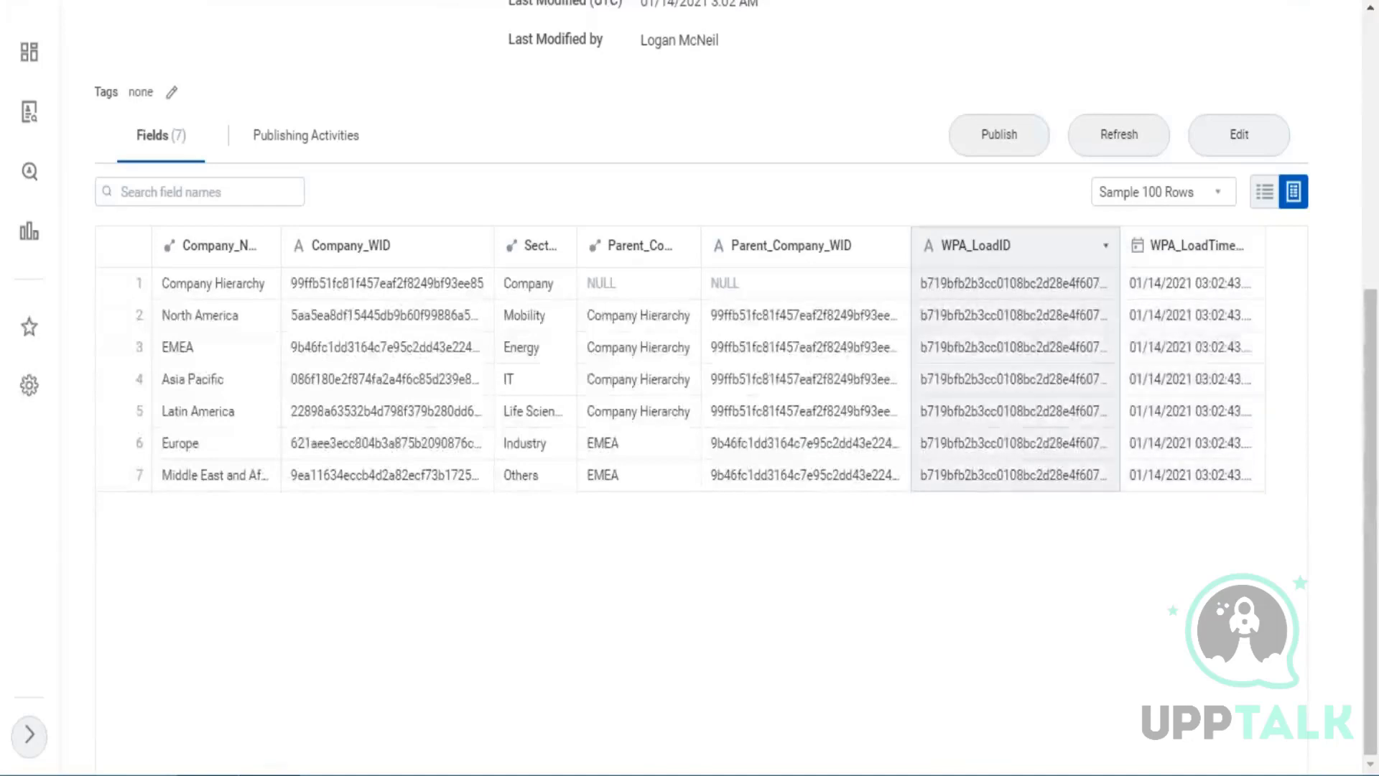
Adjust the WPA_LoadID column width to read the load IDs and WPA_LoadTimestamp values, and return the dataset to its field list.
{"action": "left_click_drag", "start_coordinate": [1119, 245], "coordinate": [1169, 245]}
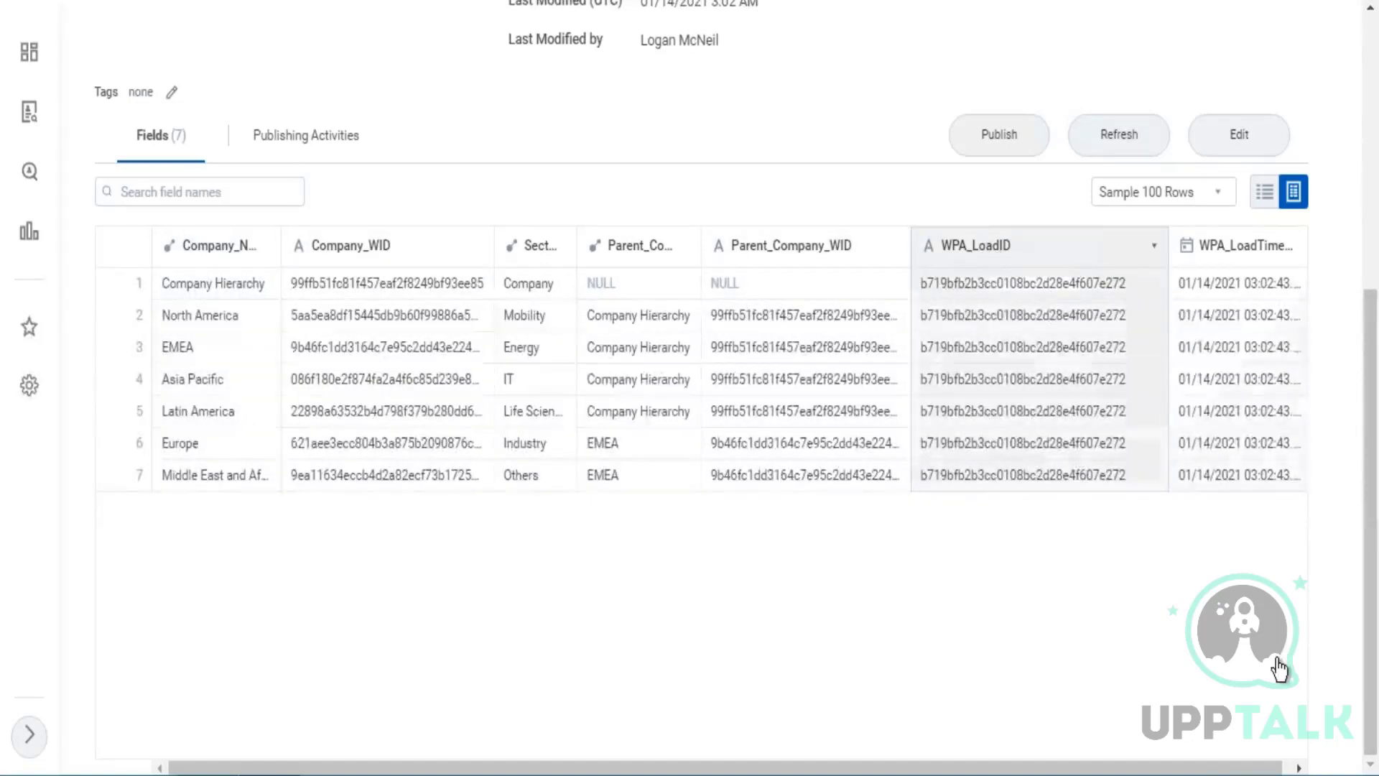
{"action": "scroll", "coordinate": [1142, 247], "scroll_direction": "right", "scroll_amount": 1}
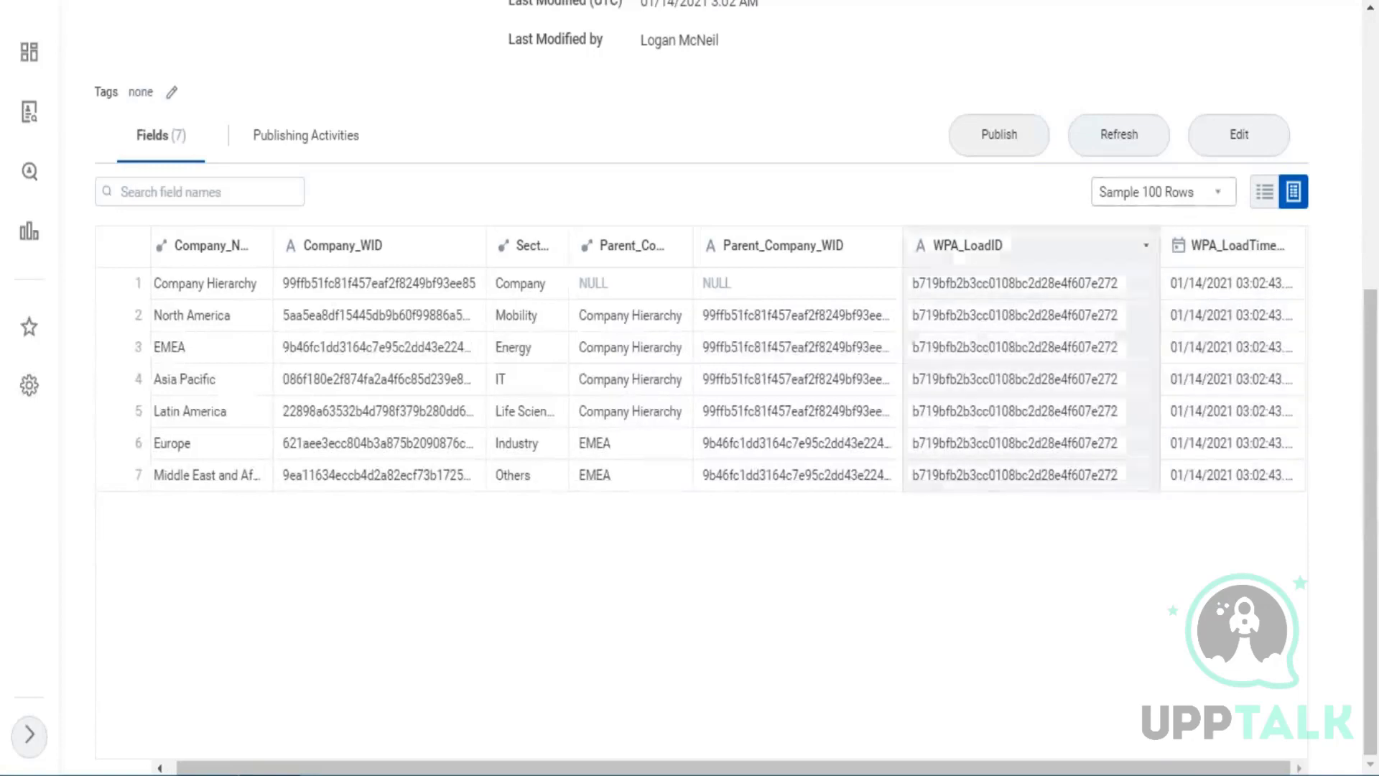
{"action": "left_click_drag", "start_coordinate": [1158, 242], "coordinate": [1148, 302]}
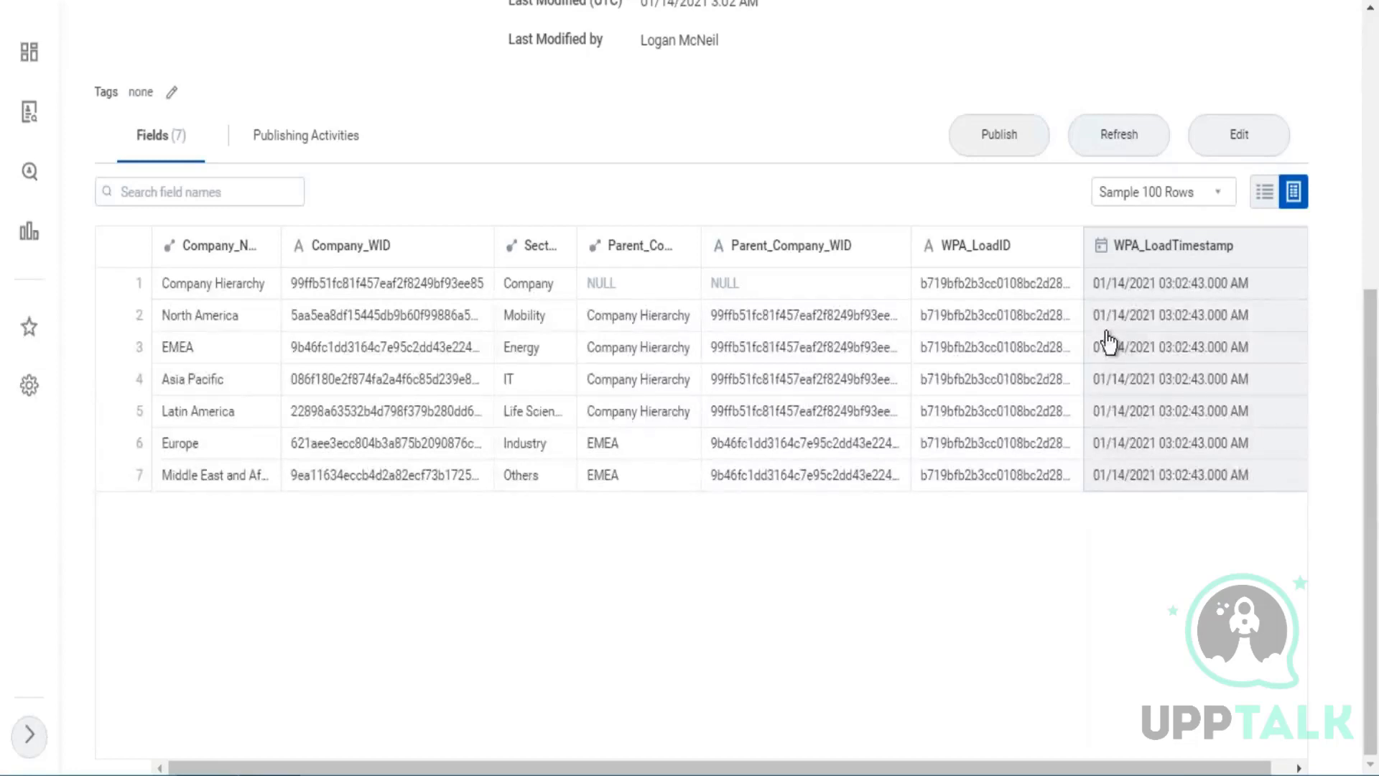
{"action": "left_click", "coordinate": [1264, 192]}
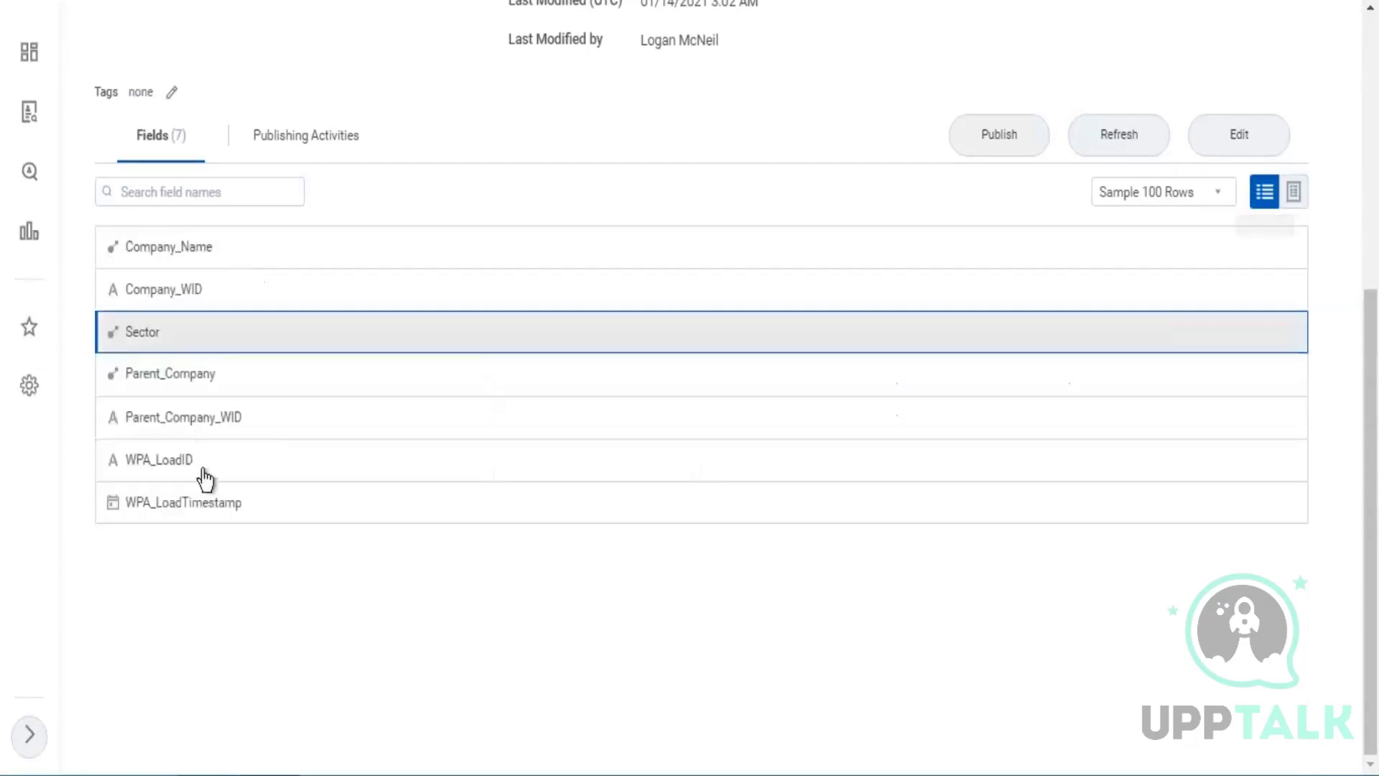
{"action": "scroll", "coordinate": [299, 363], "scroll_direction": "up", "scroll_amount": 3}
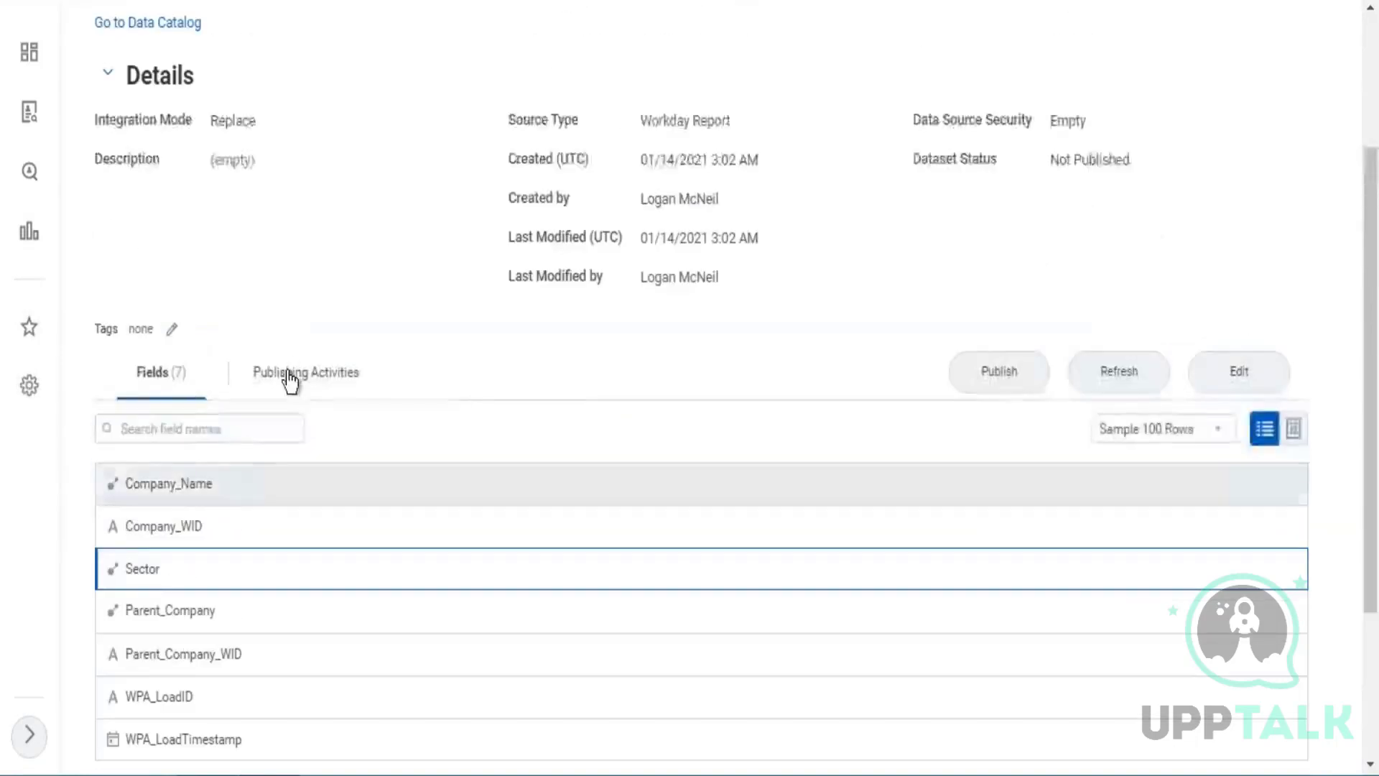
{"action": "scroll", "coordinate": [290, 381], "scroll_direction": "down", "scroll_amount": 3}
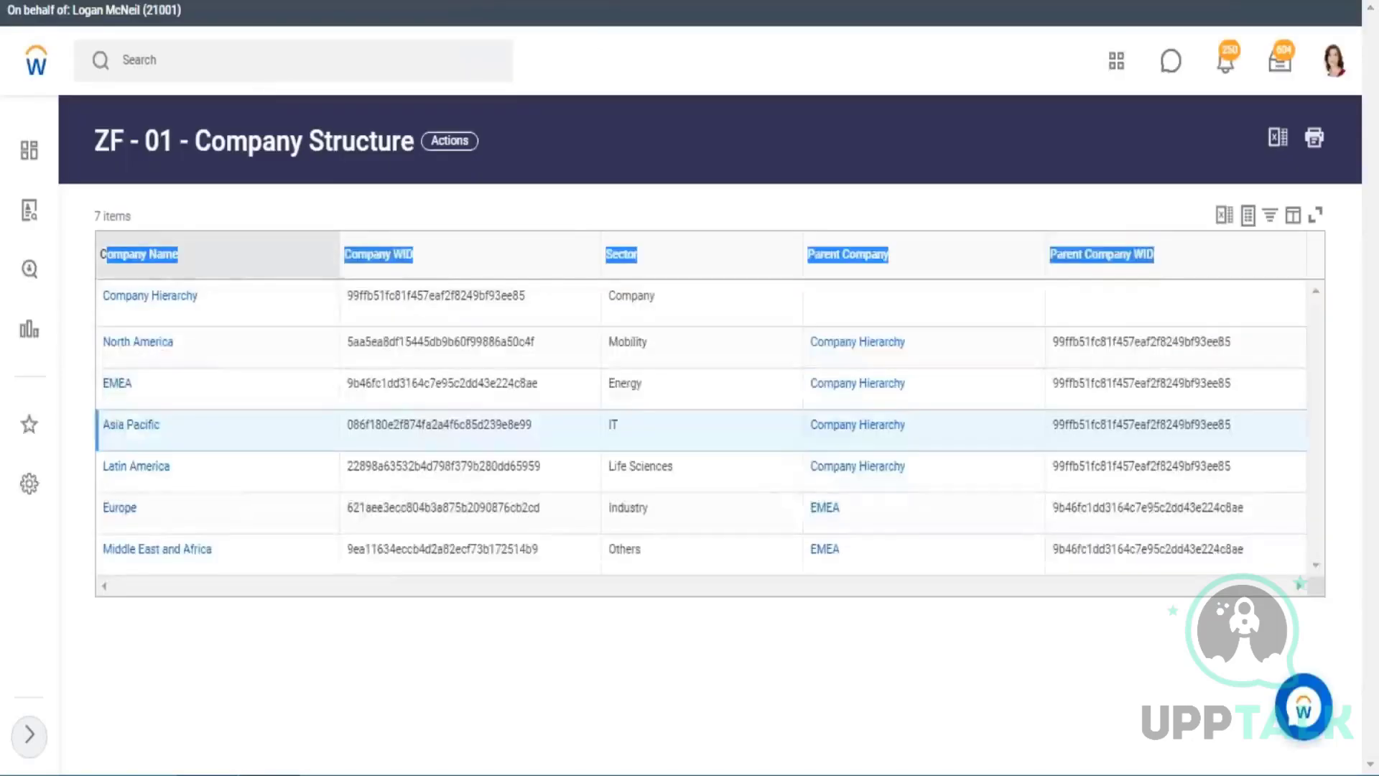
From the ZF - 01 - Company Structure report, search Workday for "data cata" and open the Data Catalog.
{"action": "left_click", "coordinate": [294, 260]}
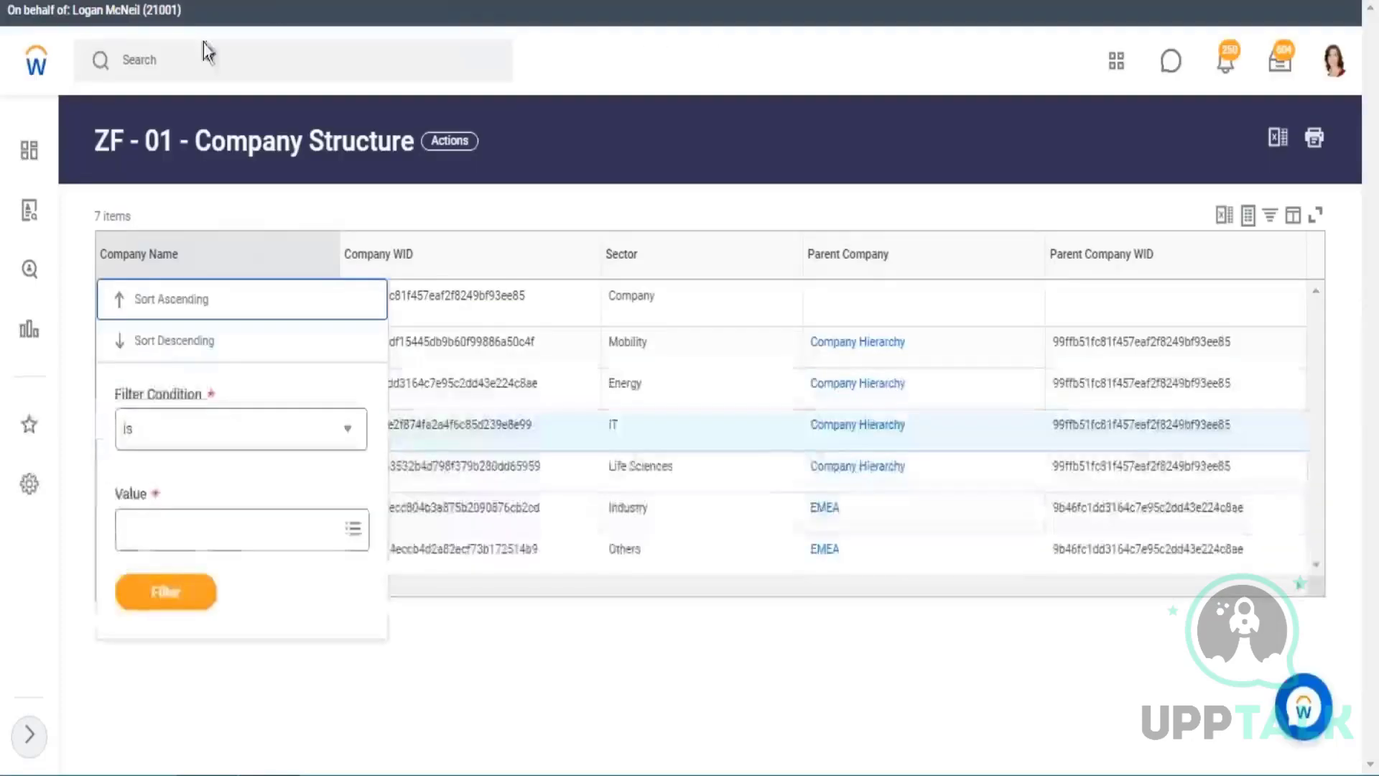
{"action": "left_click_drag", "start_coordinate": [488, 143], "coordinate": [85, 152]}
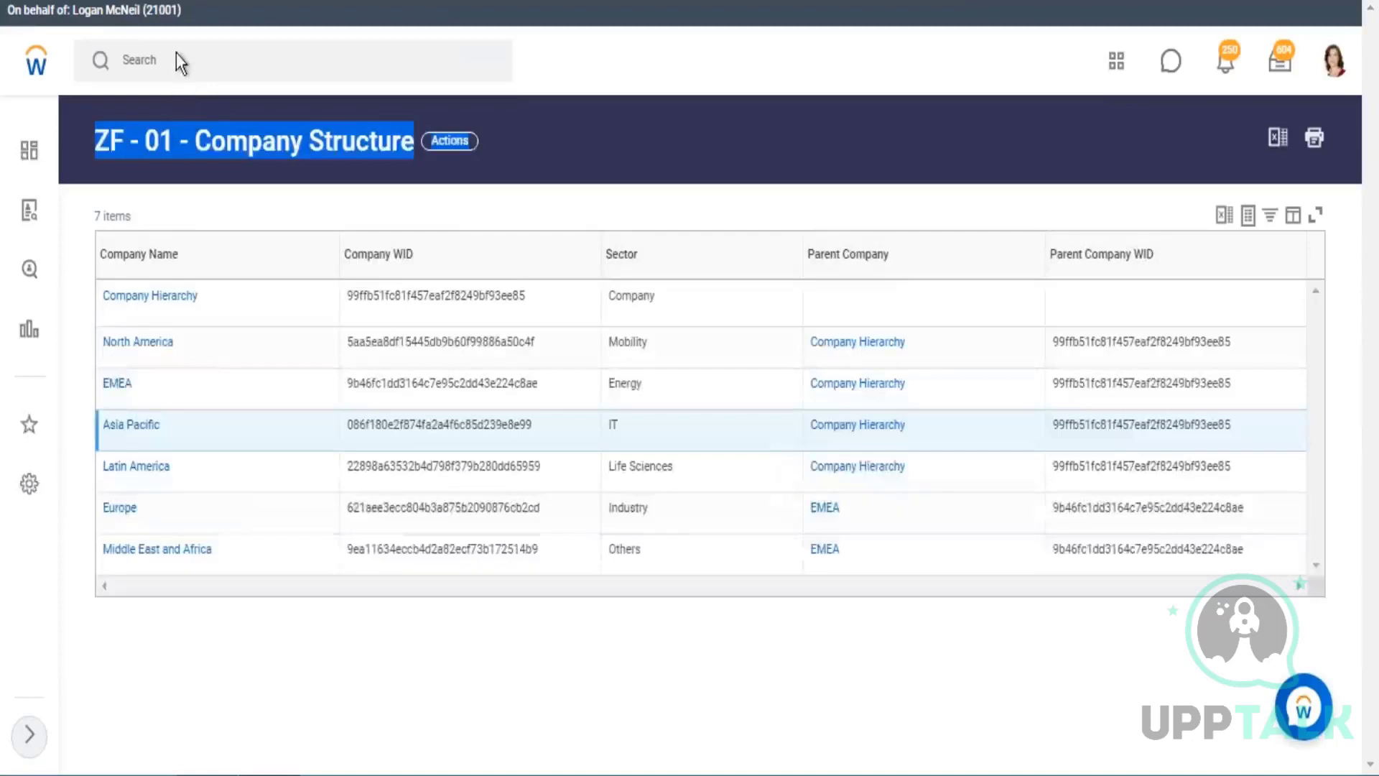
{"action": "left_click", "coordinate": [178, 51]}
{"action": "type", "text": "data "}
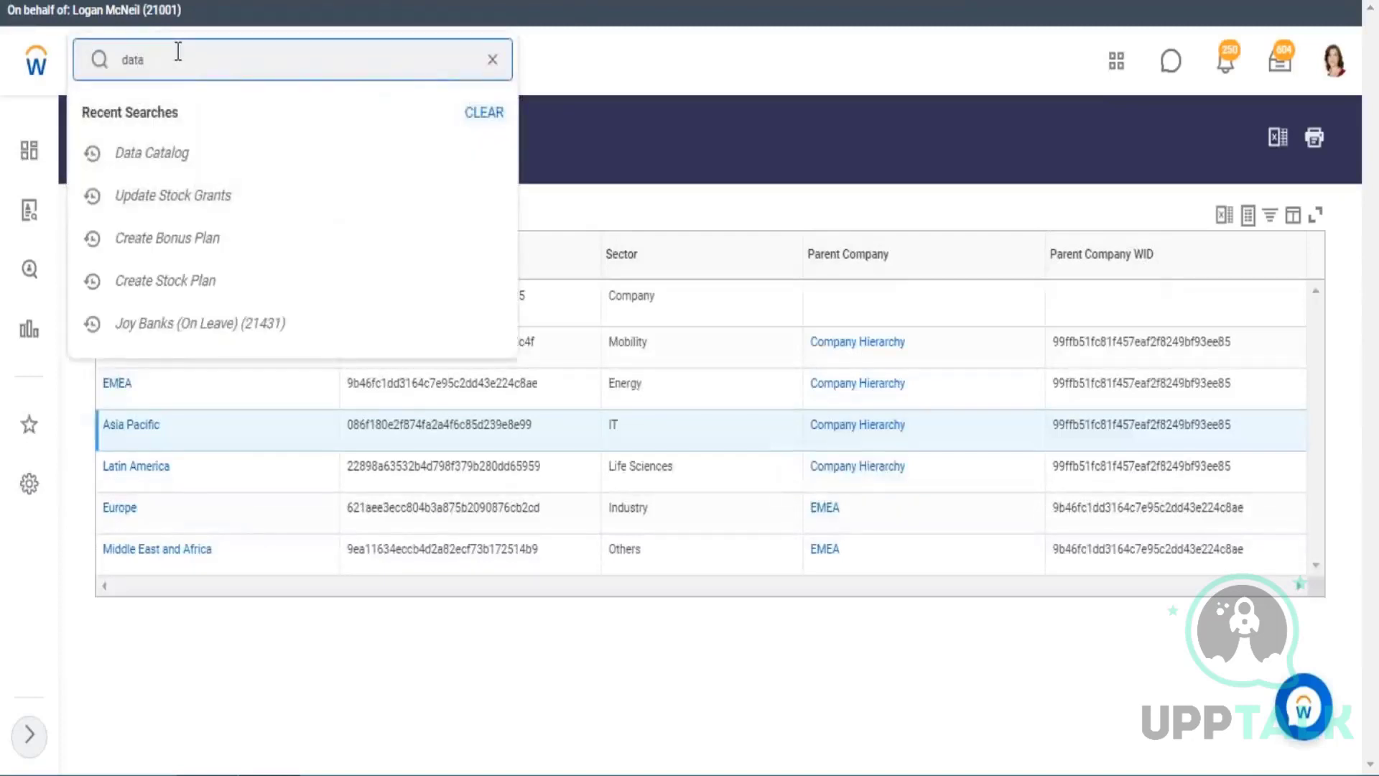
{"action": "type", "text": "cata"}
{"action": "left_click", "coordinate": [184, 141]}
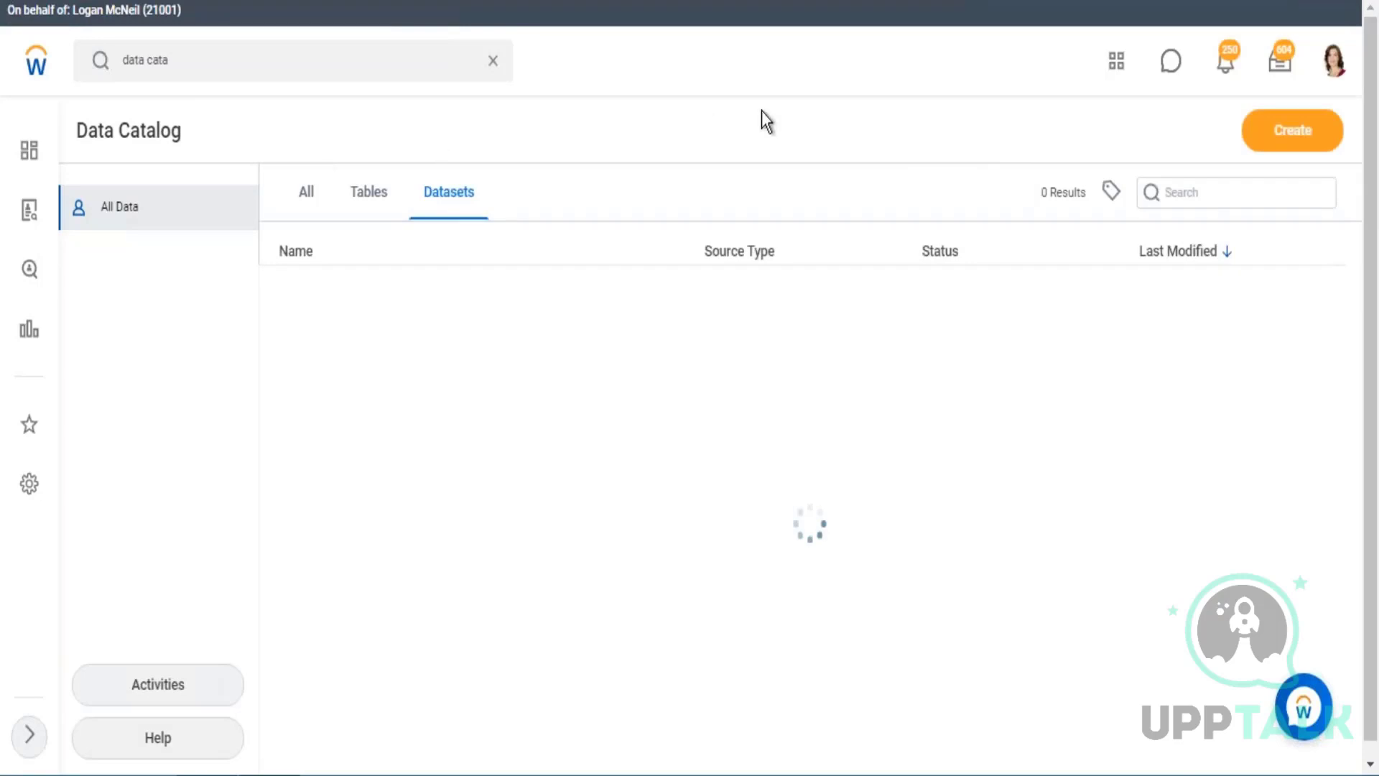
Browse the Data Catalog's Datasets list down to the older entries, examining dataset names, source types and statuses.
{"action": "scroll", "coordinate": [544, 375], "scroll_direction": "down", "scroll_amount": 10}
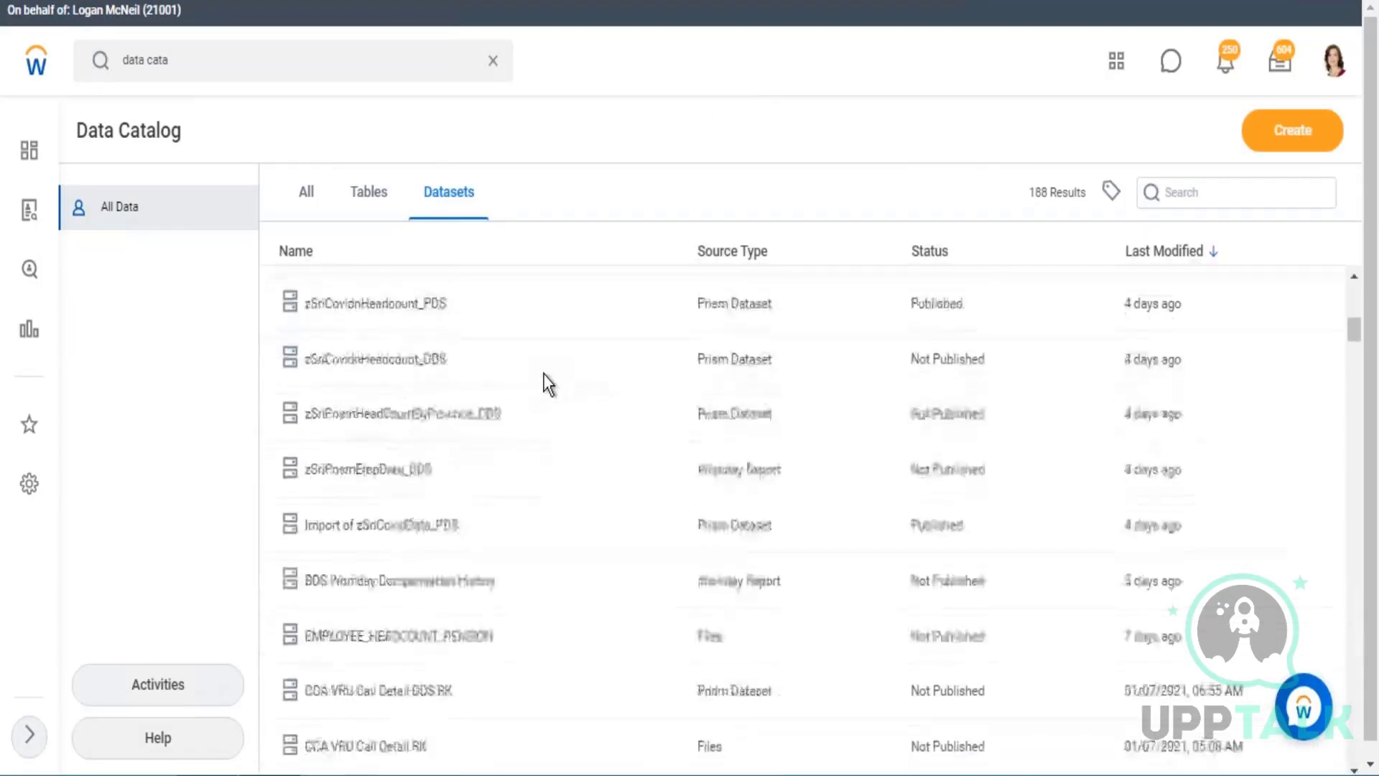
{"action": "scroll", "coordinate": [544, 374], "scroll_direction": "down", "scroll_amount": 15}
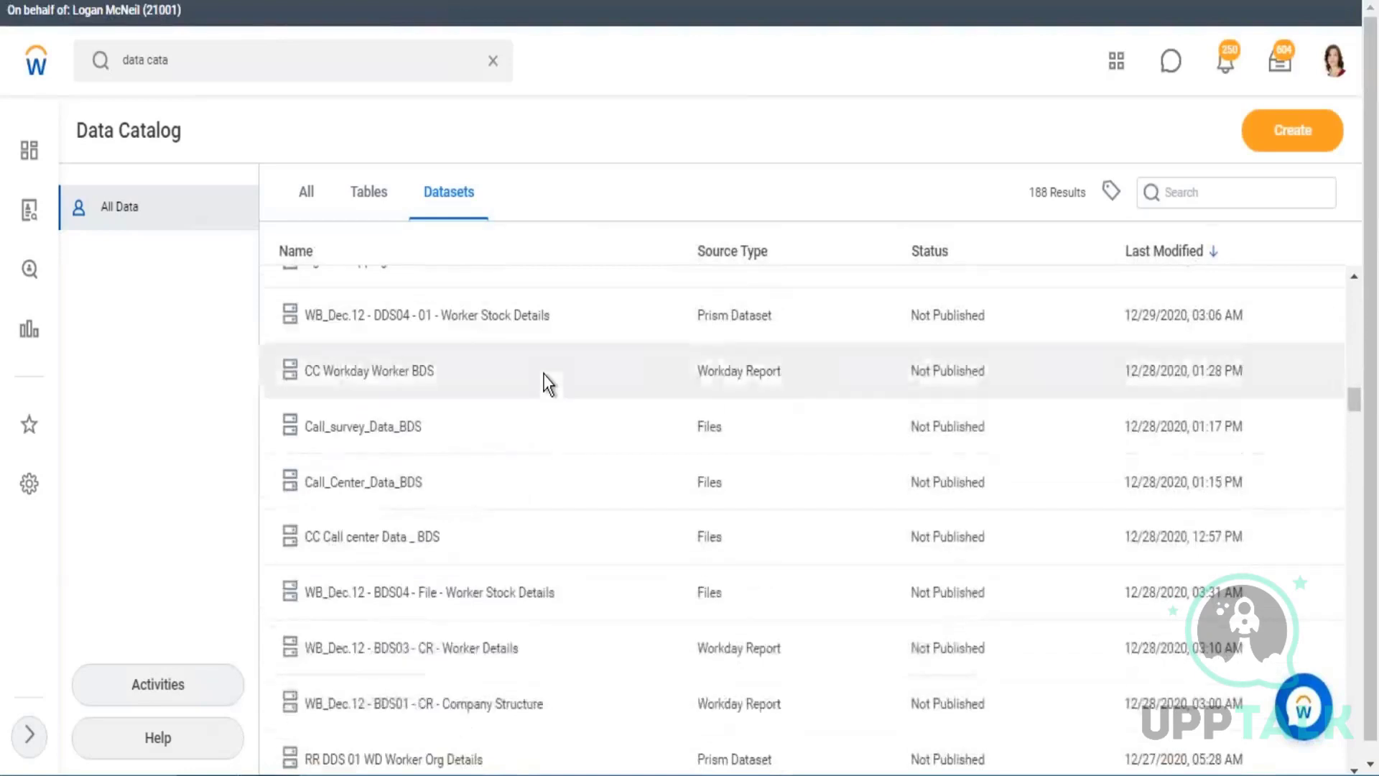
{"action": "scroll", "coordinate": [544, 375], "scroll_direction": "down", "scroll_amount": 10}
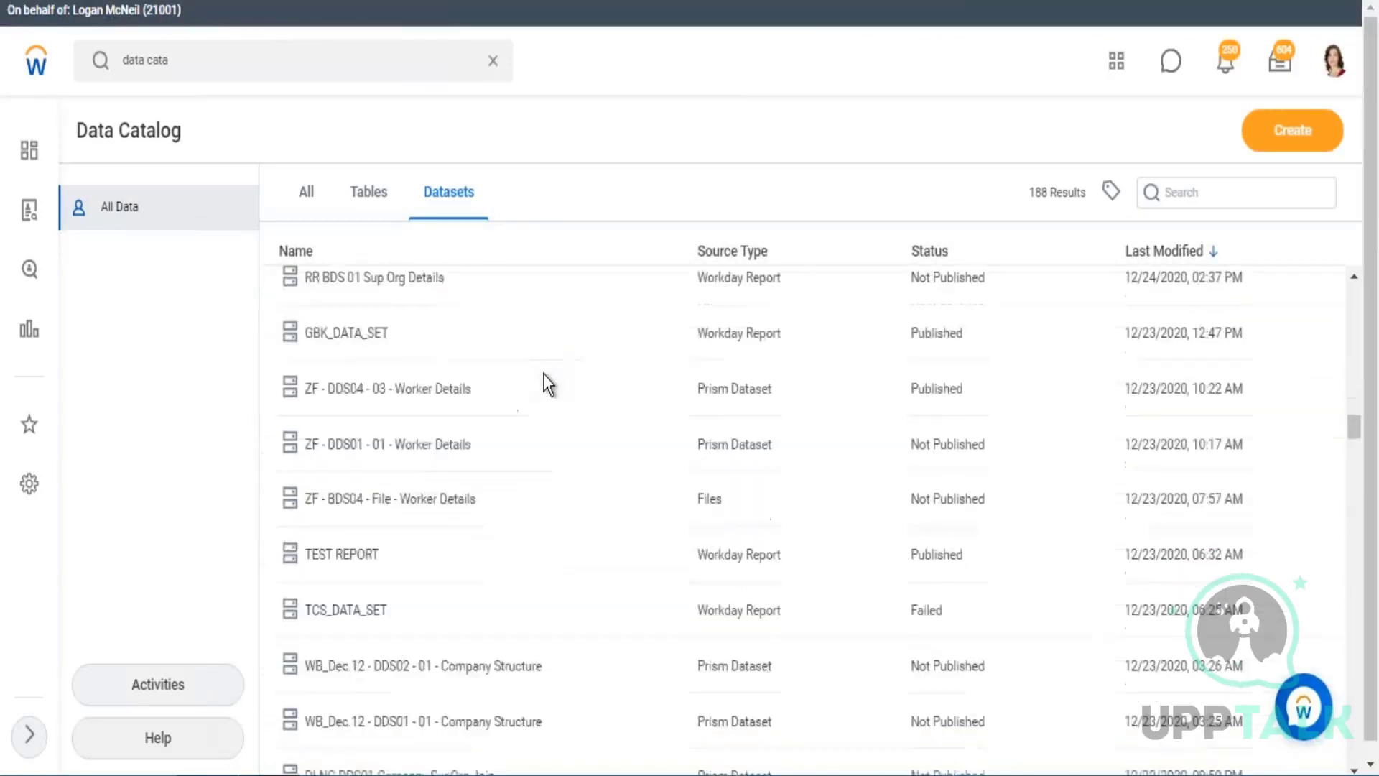
{"action": "scroll", "coordinate": [545, 375], "scroll_direction": "down", "scroll_amount": 6}
{"action": "scroll", "coordinate": [544, 375], "scroll_direction": "down", "scroll_amount": 20}
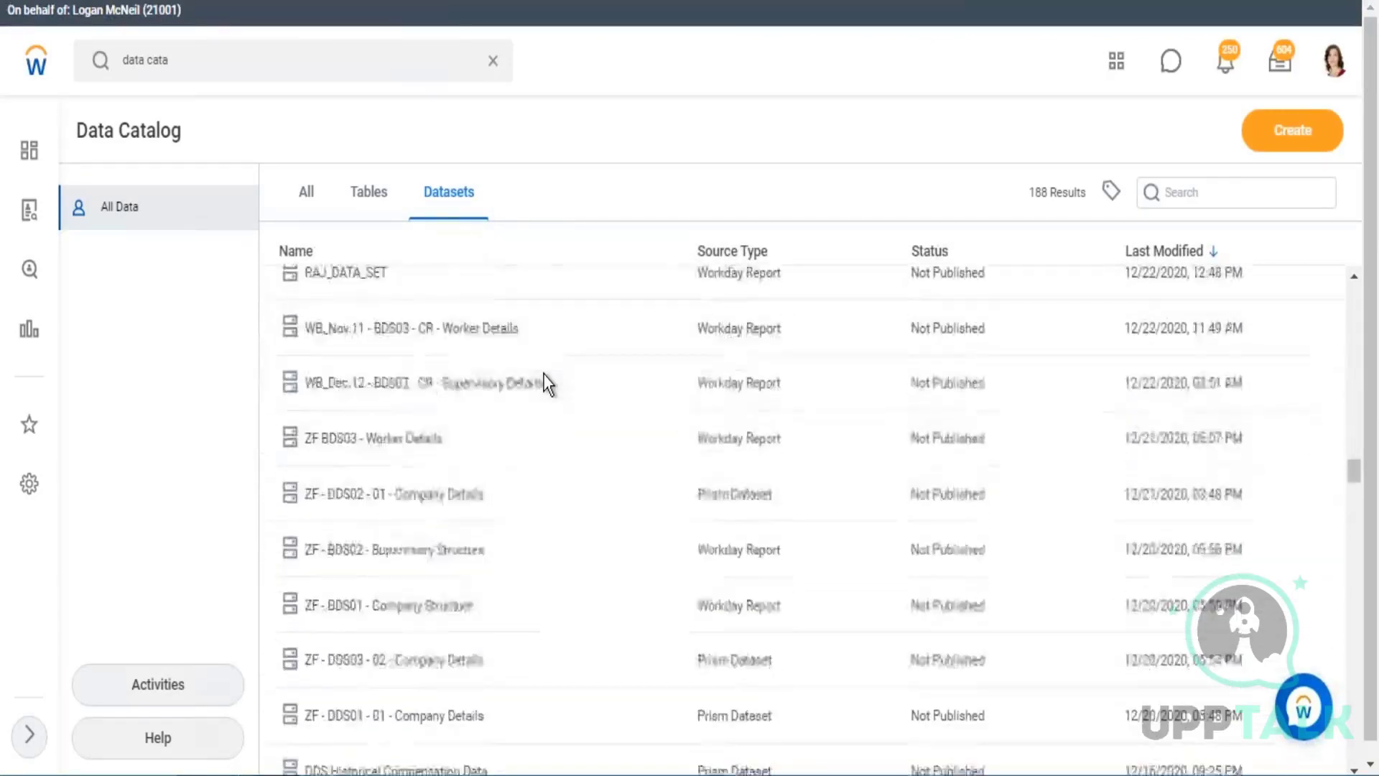
{"action": "scroll", "coordinate": [544, 375], "scroll_direction": "down", "scroll_amount": 20}
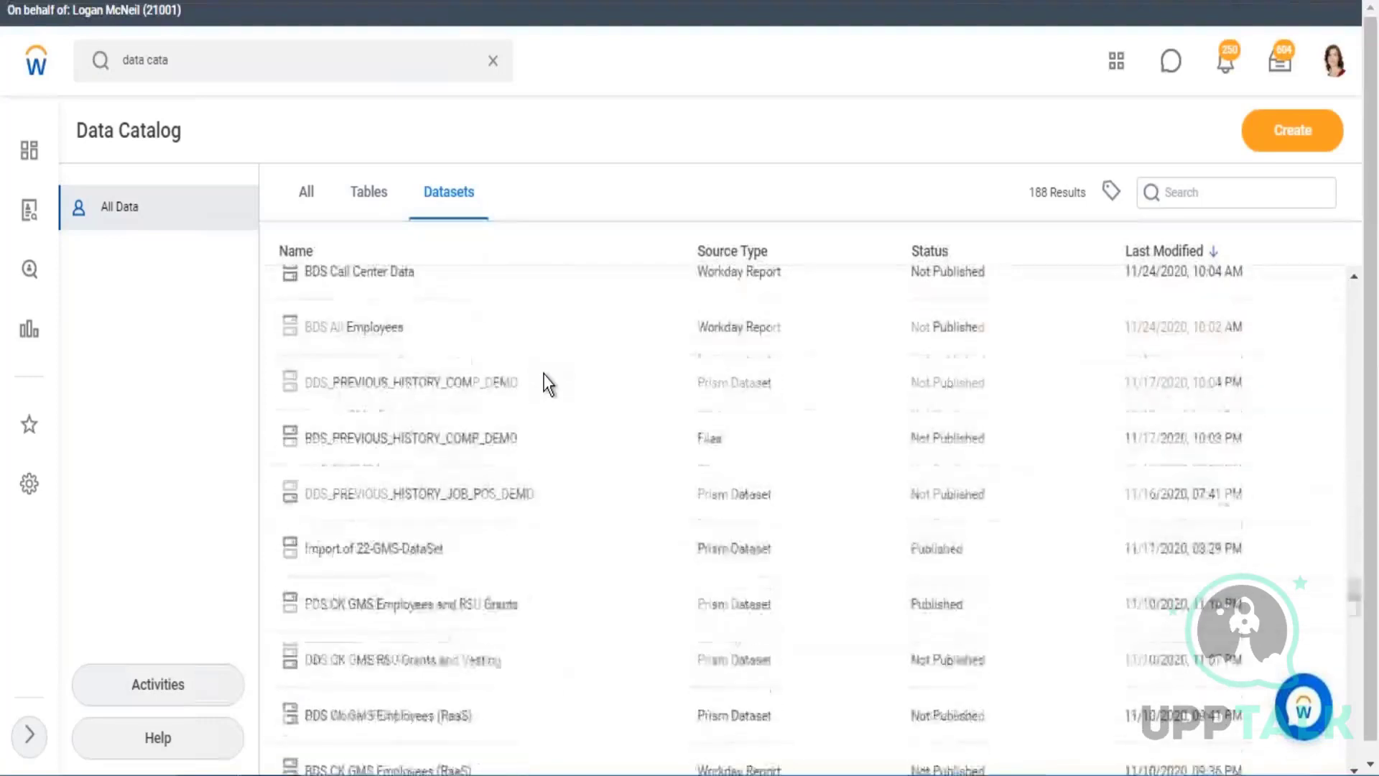
{"action": "scroll", "coordinate": [545, 375], "scroll_direction": "down", "scroll_amount": 20}
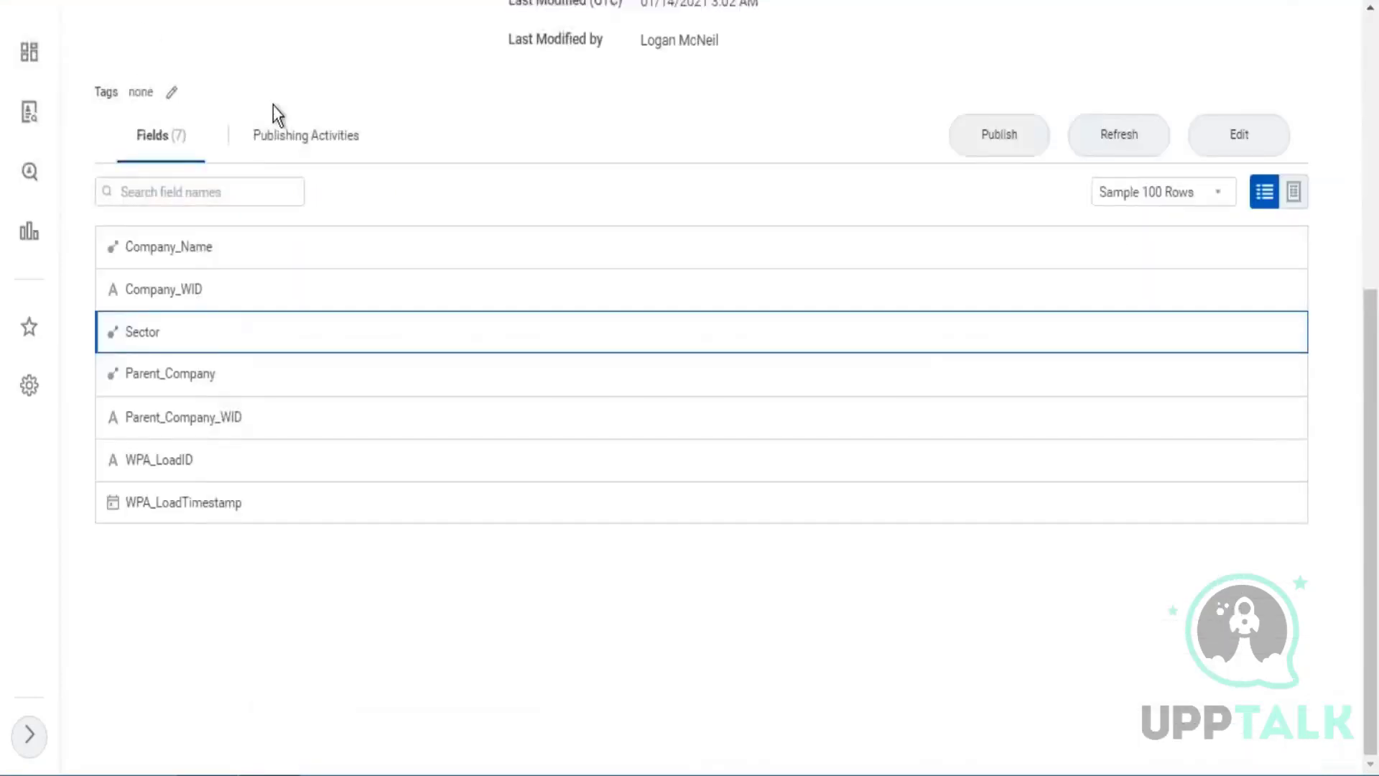
Return to the Wb - Jan.05 - BDS01 - CR - Company Details dataset, review its name and look at its tag editor.
{"action": "scroll", "coordinate": [273, 106], "scroll_direction": "up", "scroll_amount": 6}
{"action": "left_click_drag", "start_coordinate": [95, 138], "coordinate": [394, 176]}
{"action": "left_click", "coordinate": [461, 209]}
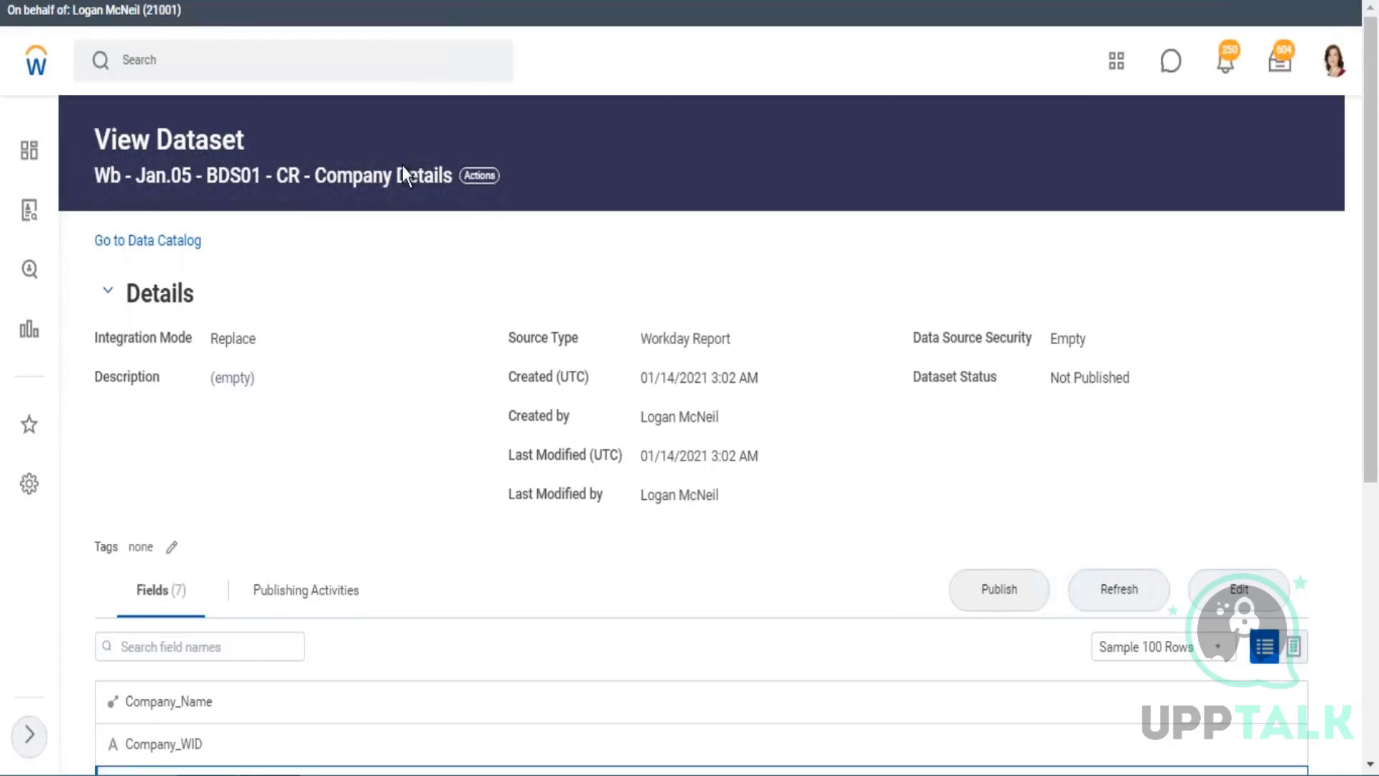
{"action": "left_click", "coordinate": [173, 548]}
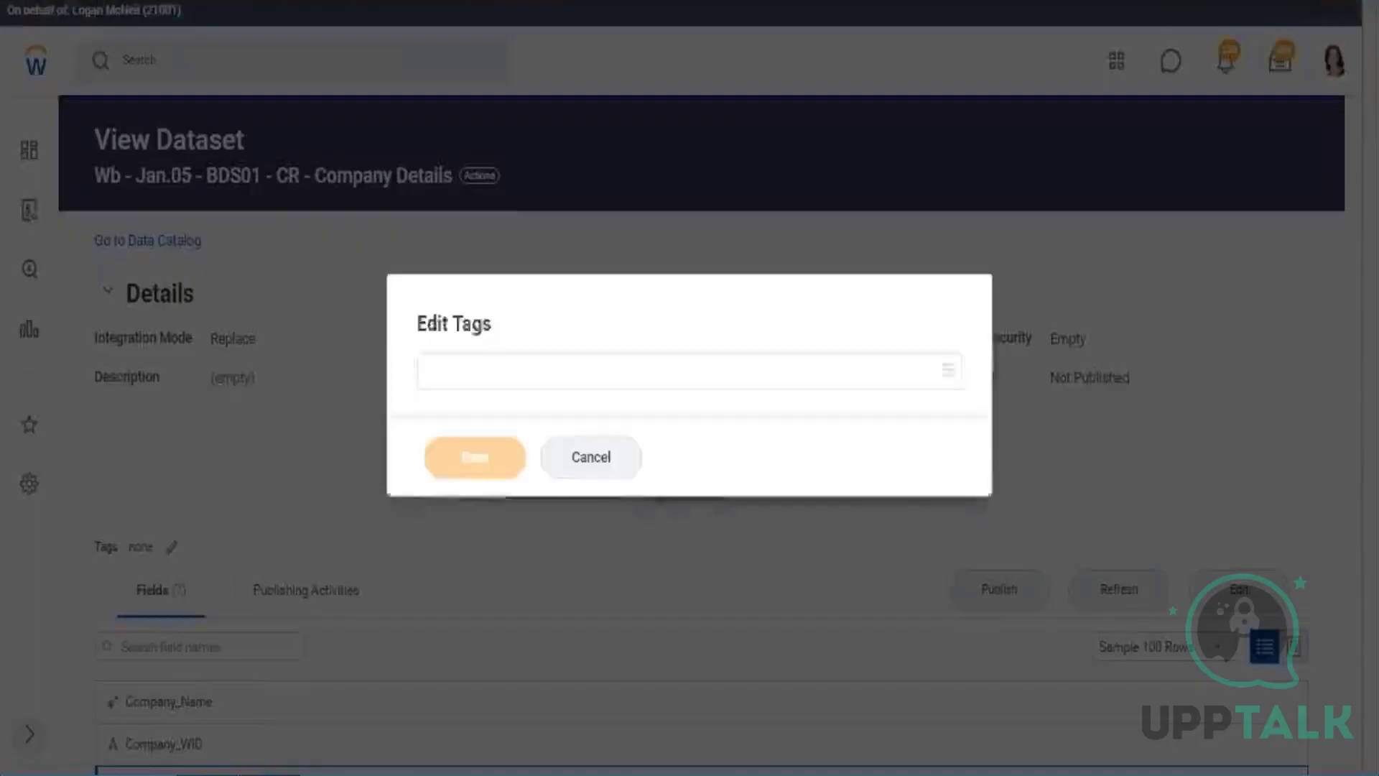
{"action": "left_click", "coordinate": [631, 469]}
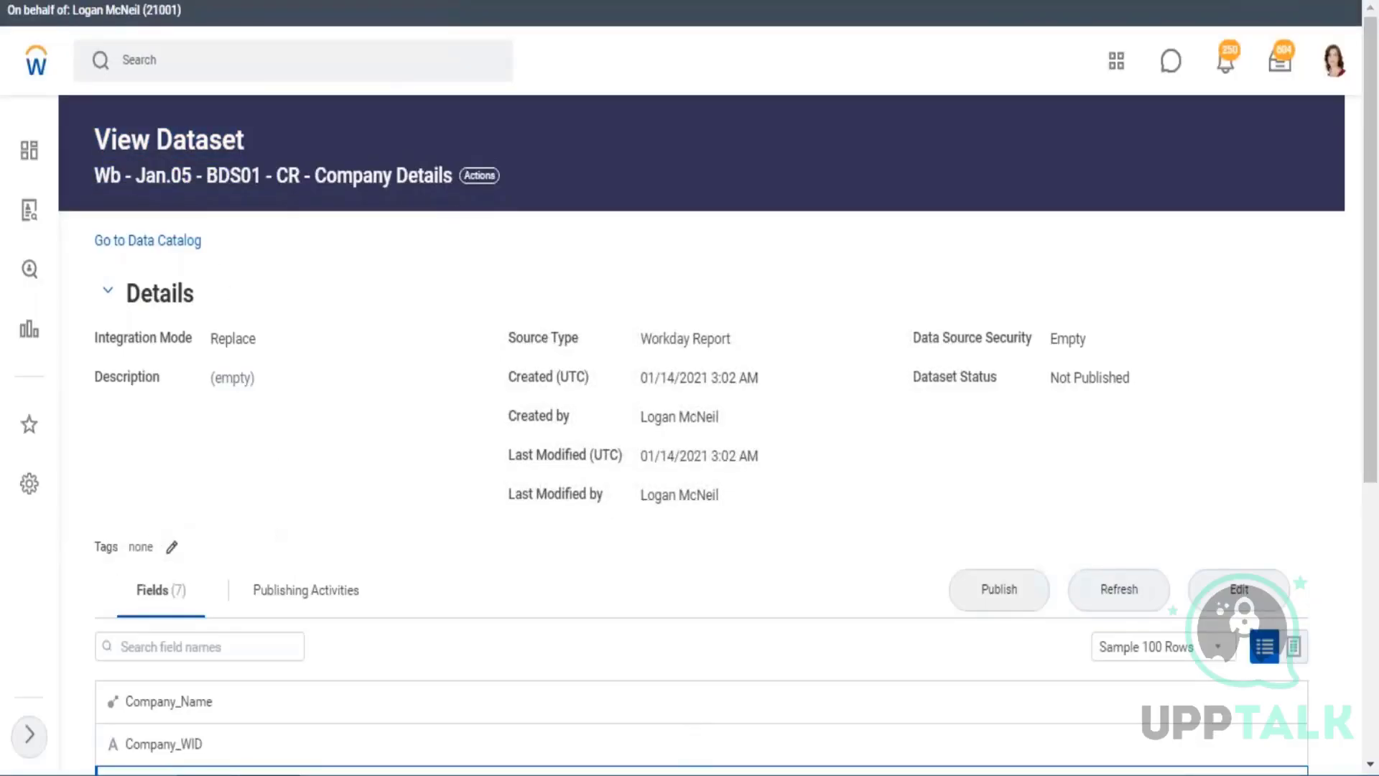
Create a new tag named Wb - Jan.05 for the Company Details dataset and save it.
{"action": "left_click", "coordinate": [171, 546]}
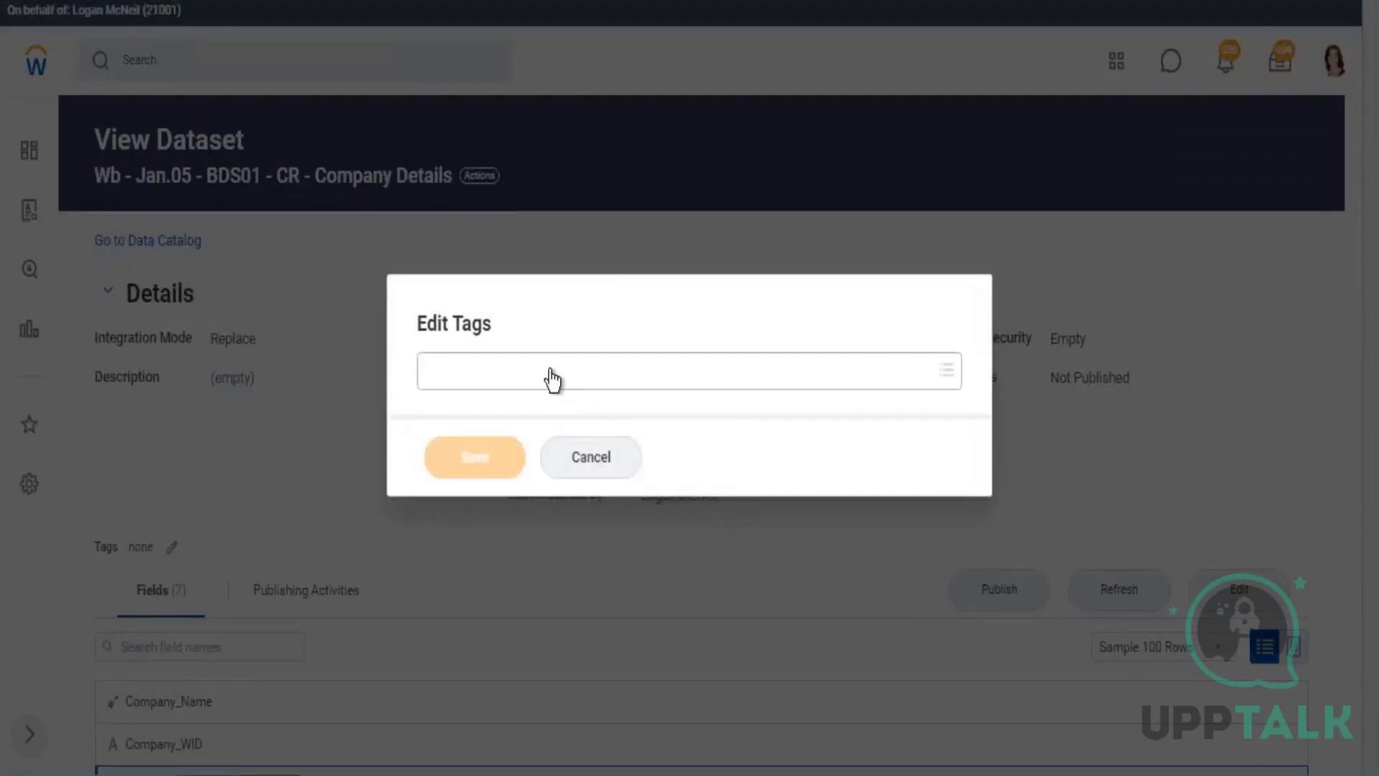
{"action": "left_click", "coordinate": [552, 380]}
{"action": "type", "text": "w"}
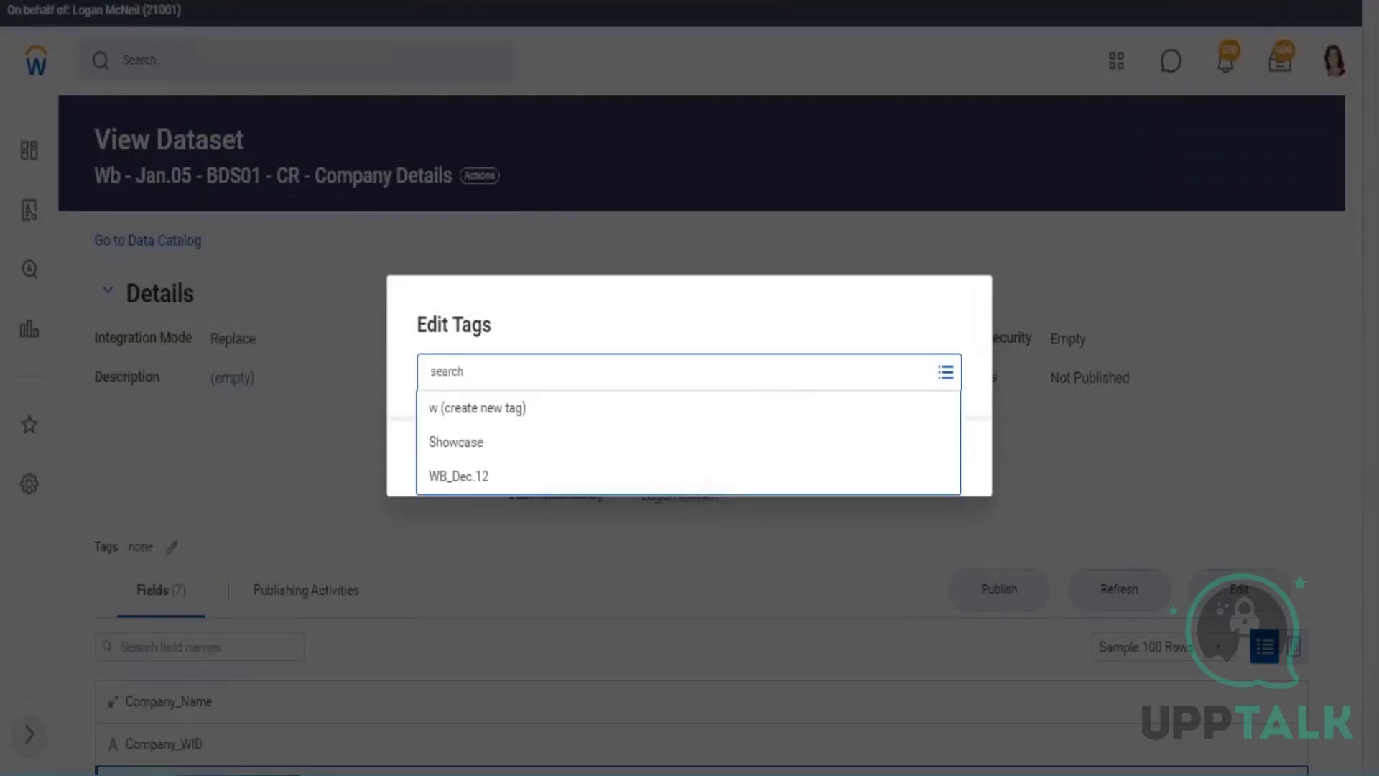
{"action": "type", "text": "#w"}
{"action": "key", "text": "BackSpace"}
{"action": "key", "text": "BackSpace"}
{"action": "type", "text": "W"}
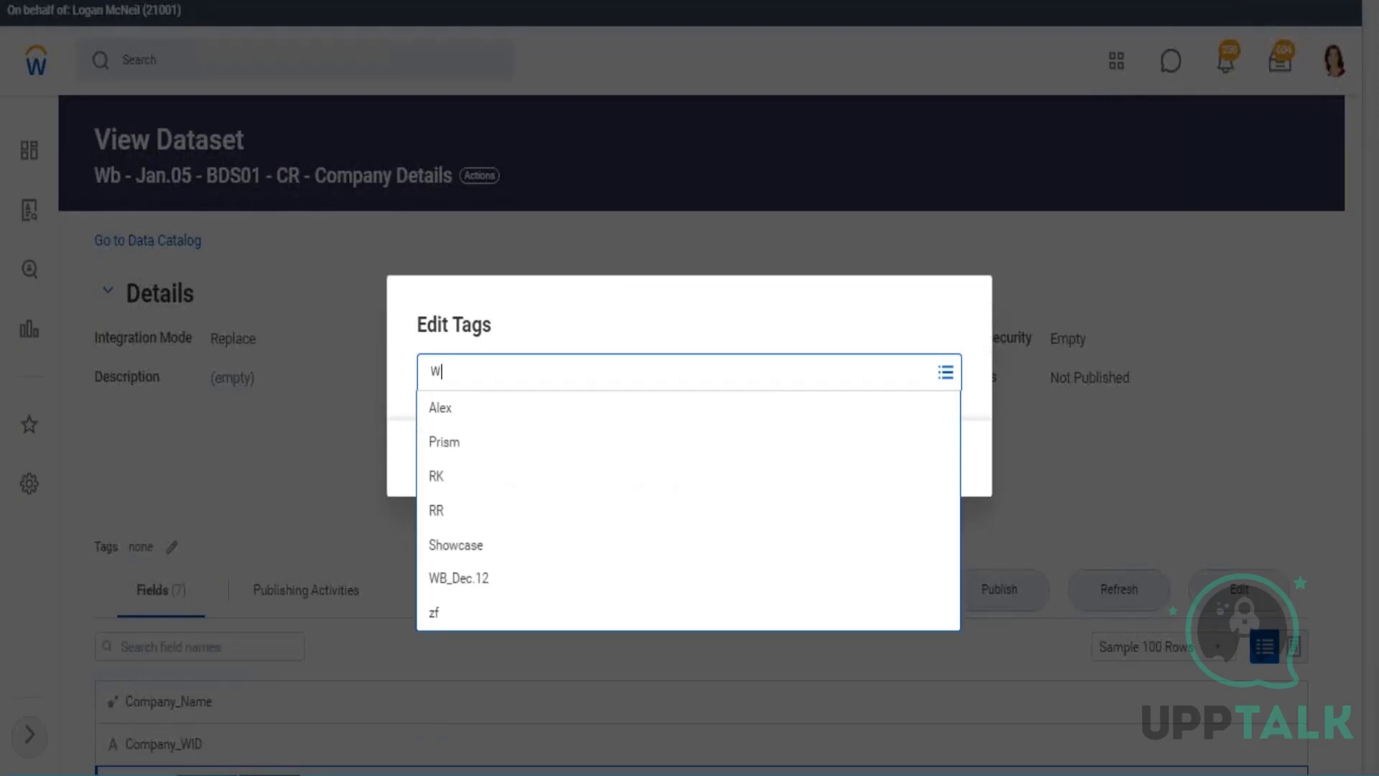
{"action": "type", "text": "b - "}
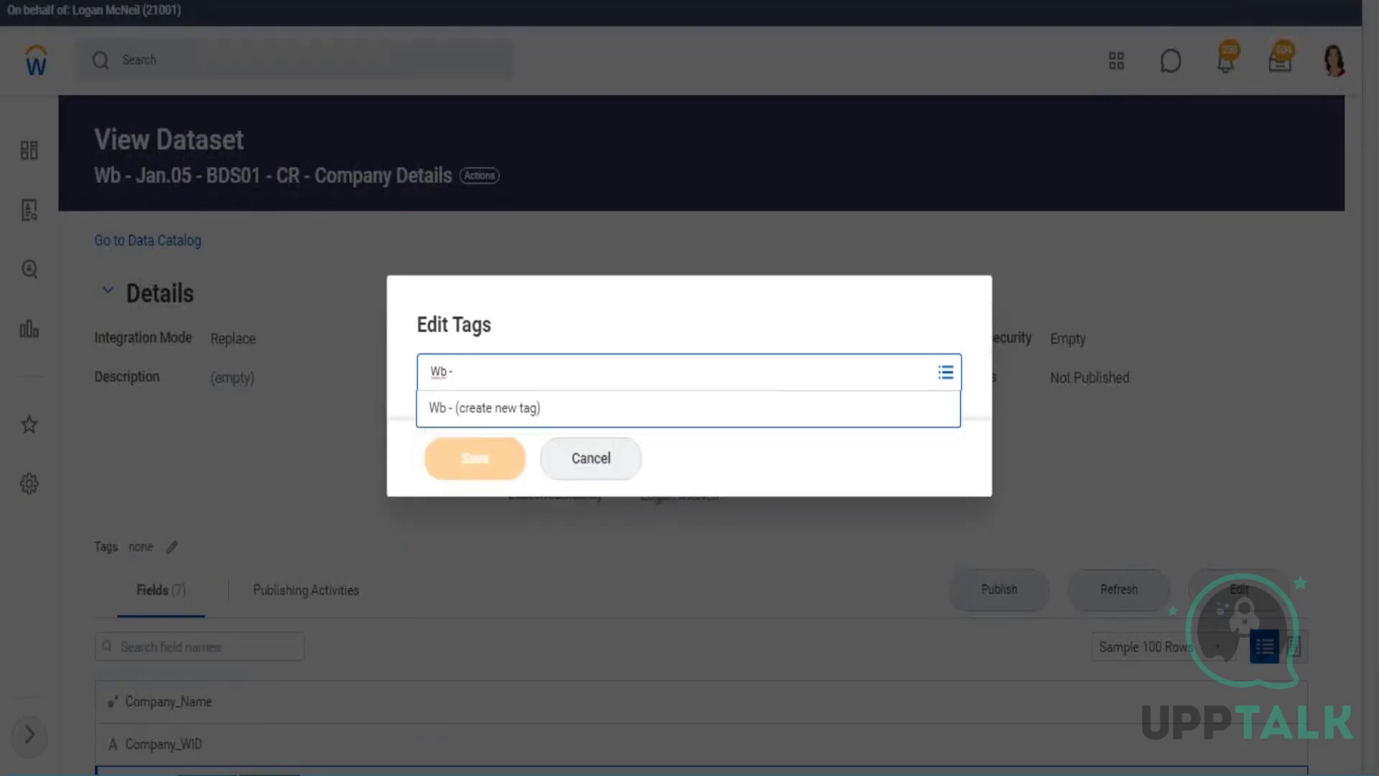
{"action": "type", "text": "Jan.05"}
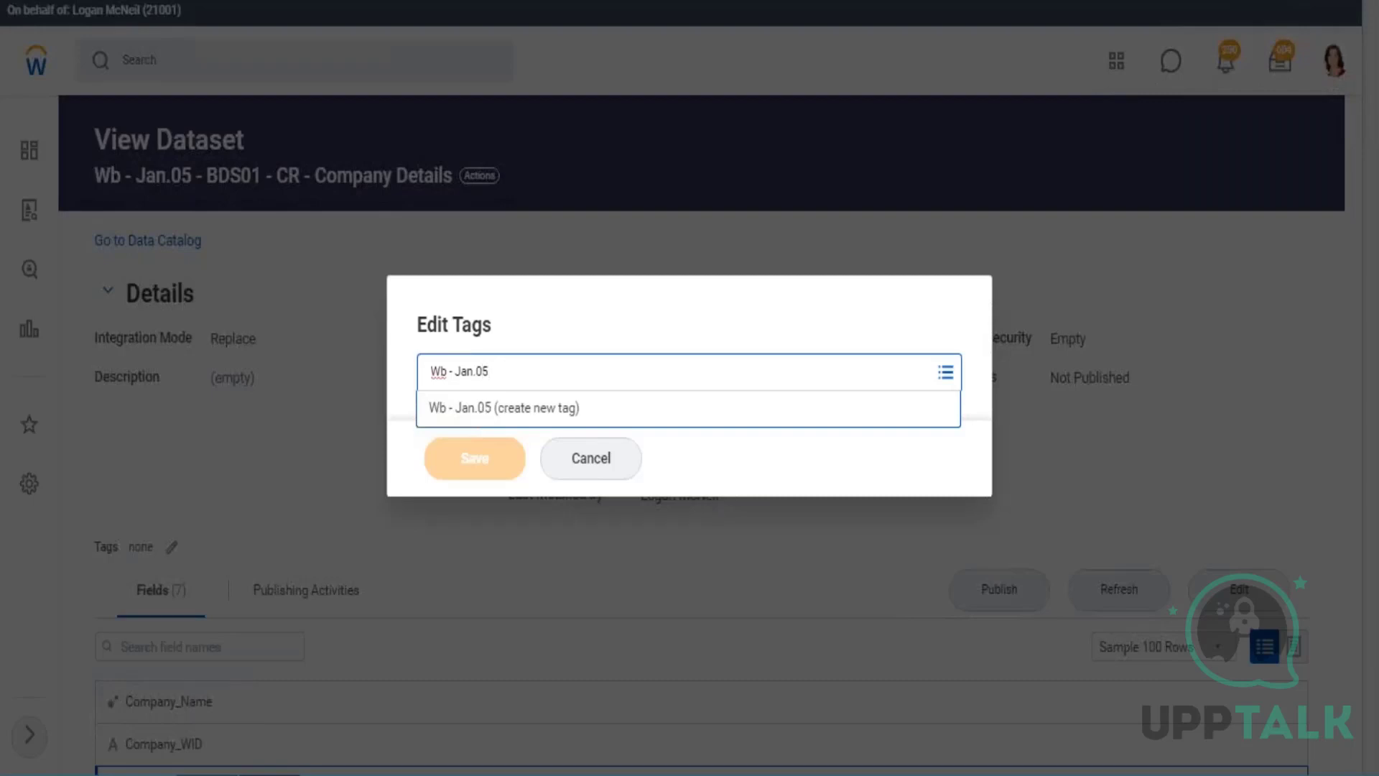
{"action": "left_click", "coordinate": [547, 416]}
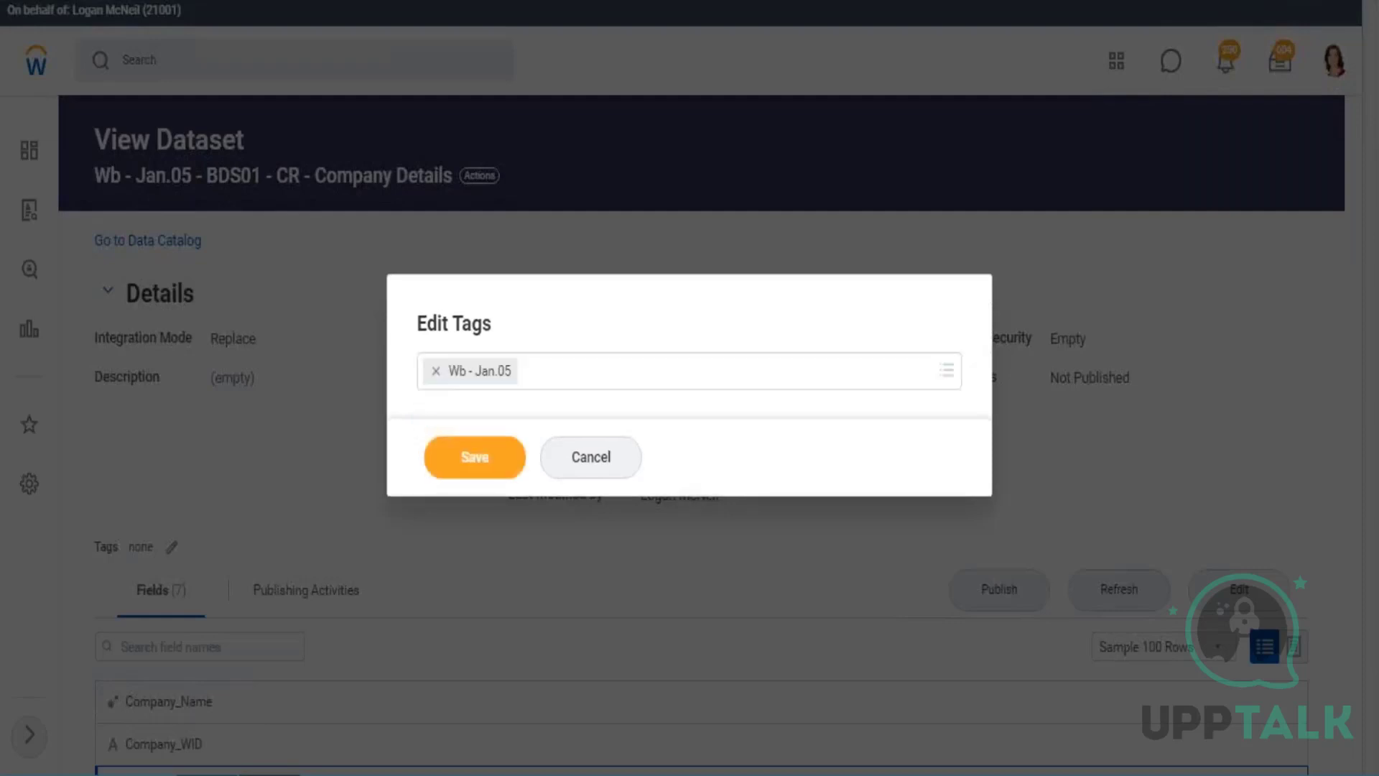
{"action": "left_click", "coordinate": [492, 455]}
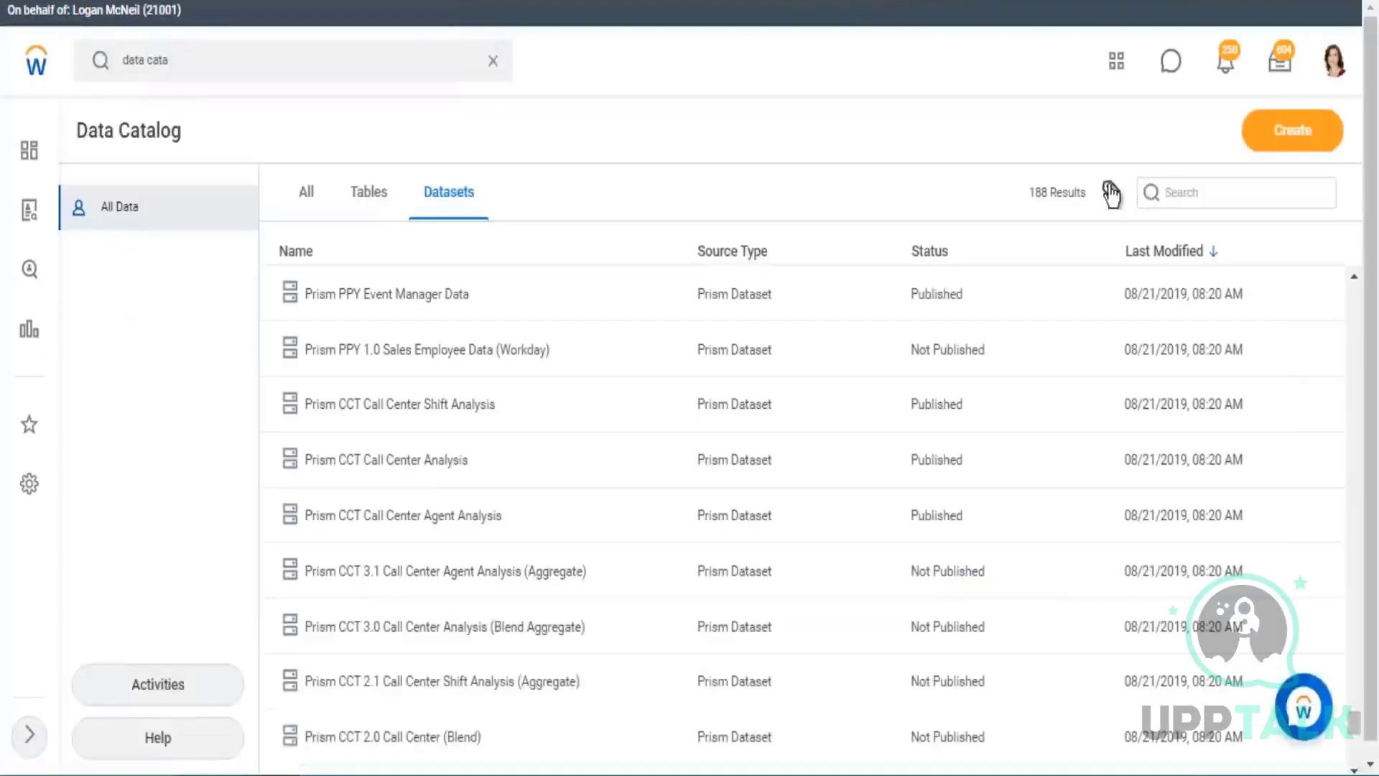
Choose the Wb - Jan.05 tag as the tag filter for the datasets in the Data Catalog.
{"action": "left_click", "coordinate": [1110, 191]}
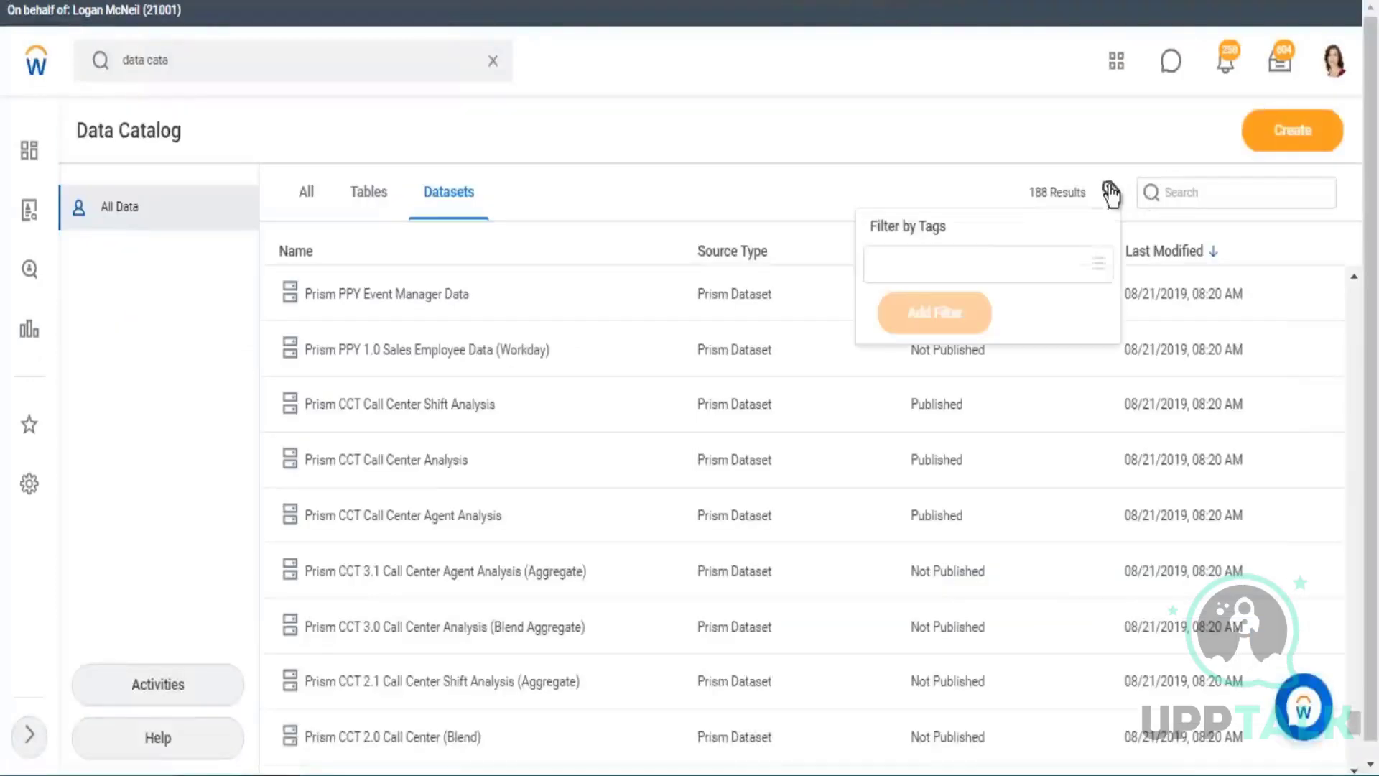
{"action": "left_click", "coordinate": [963, 265]}
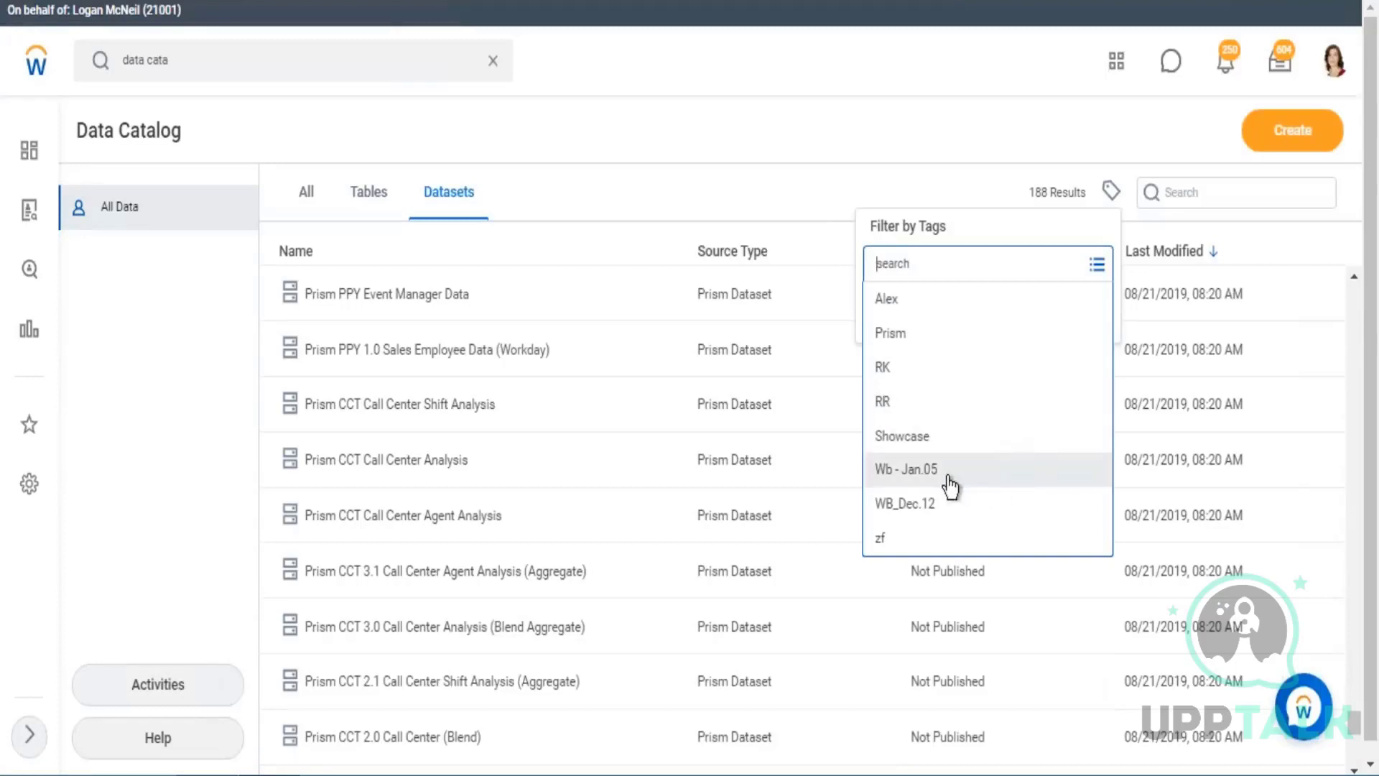
{"action": "left_click", "coordinate": [950, 475]}
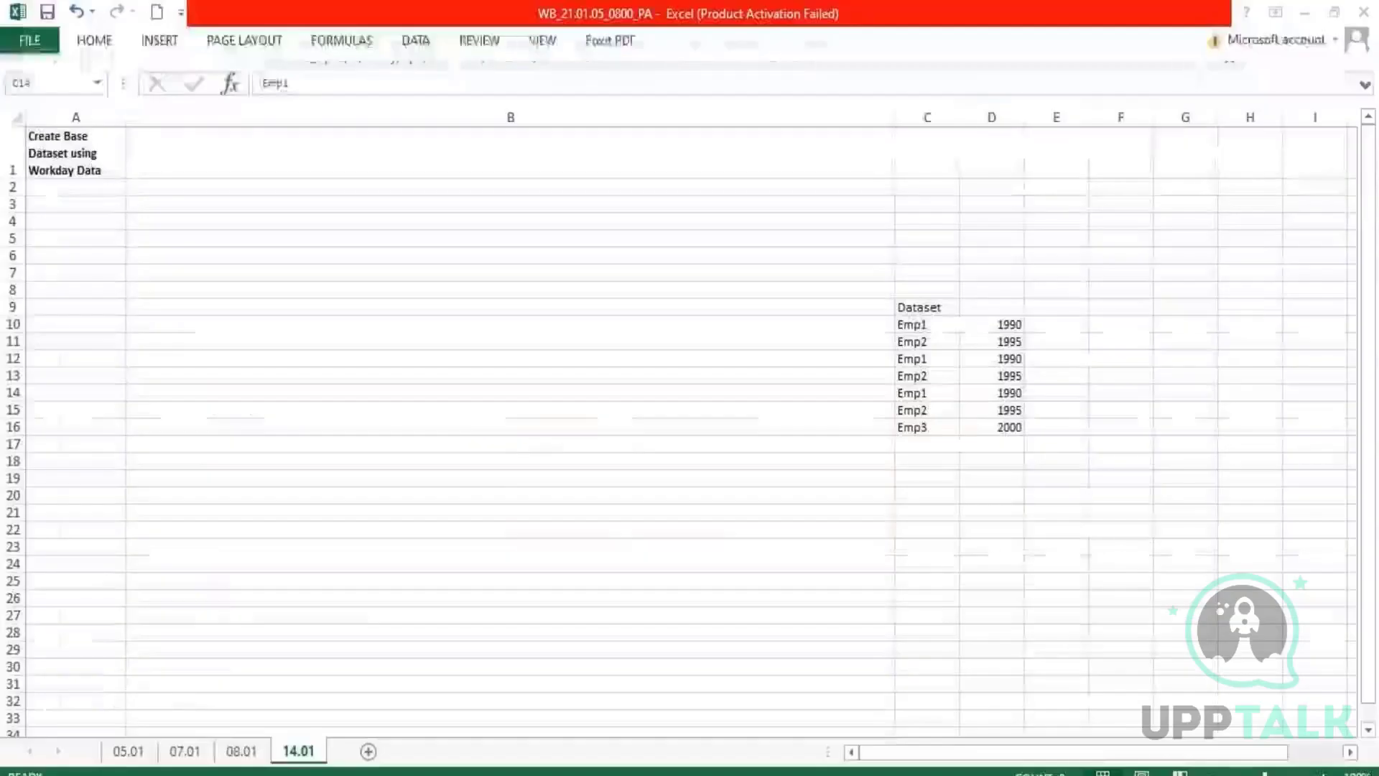
Switch to the Excel workbook WB_21.01.05_0800_PA and clear the sample Dataset table in C9:D16 on sheet 14.01.
{"action": "left_click", "coordinate": [209, 161]}
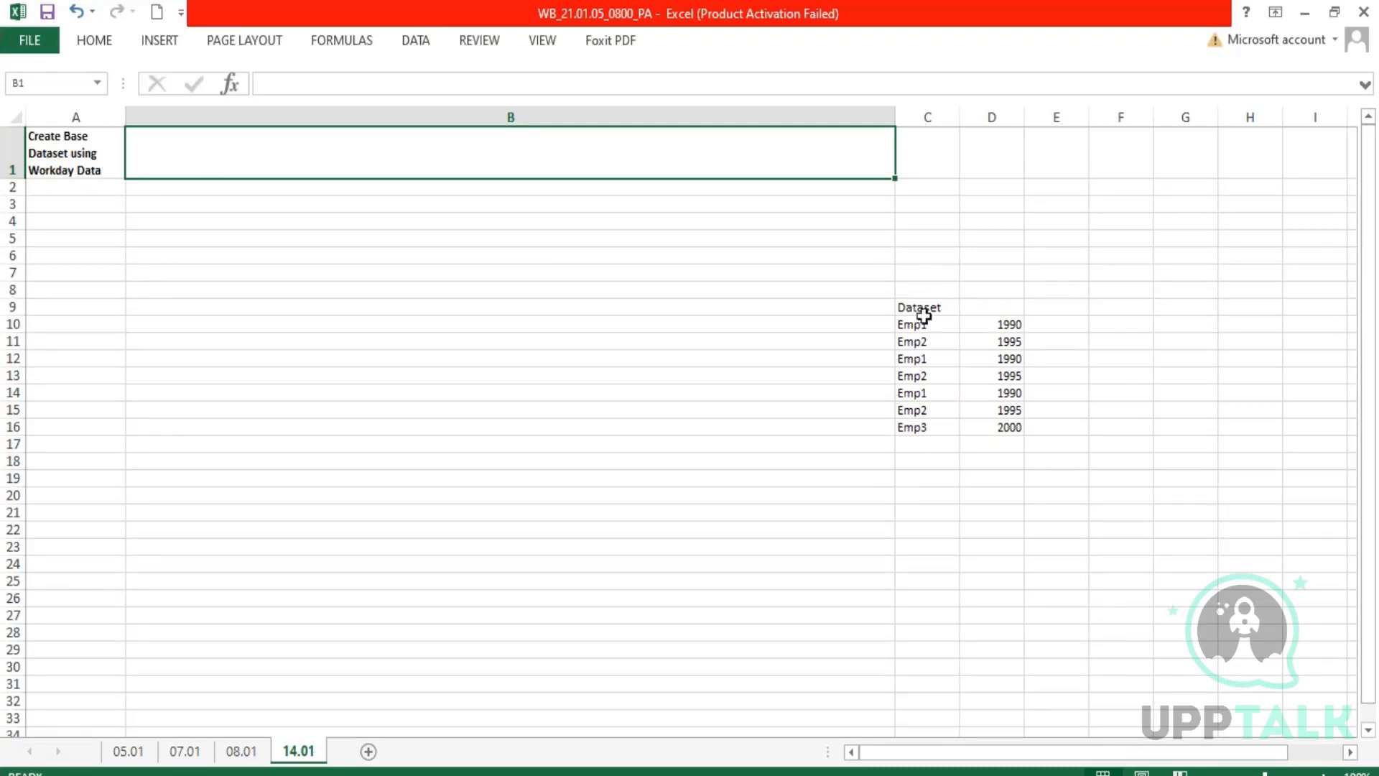
{"action": "left_click_drag", "start_coordinate": [924, 311], "coordinate": [999, 433]}
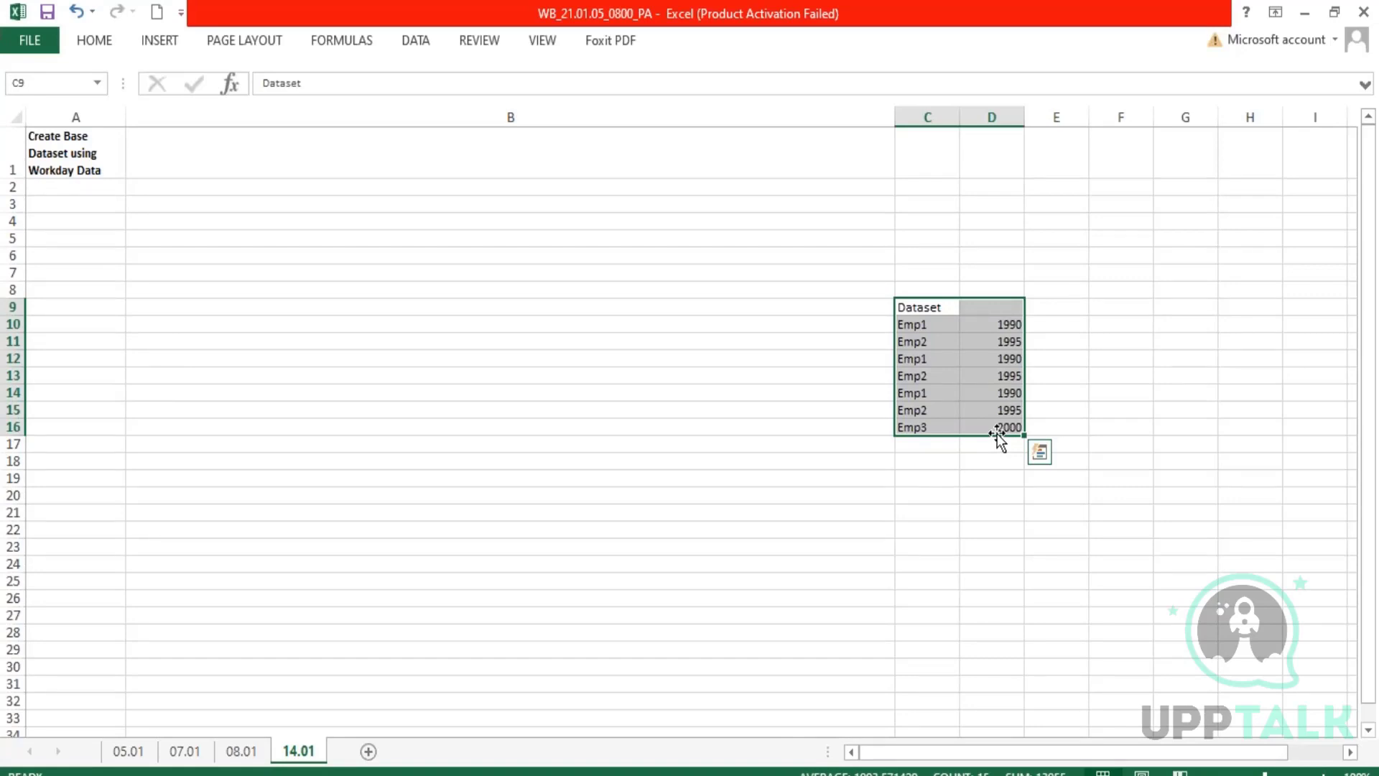
{"action": "key", "text": "Delete"}
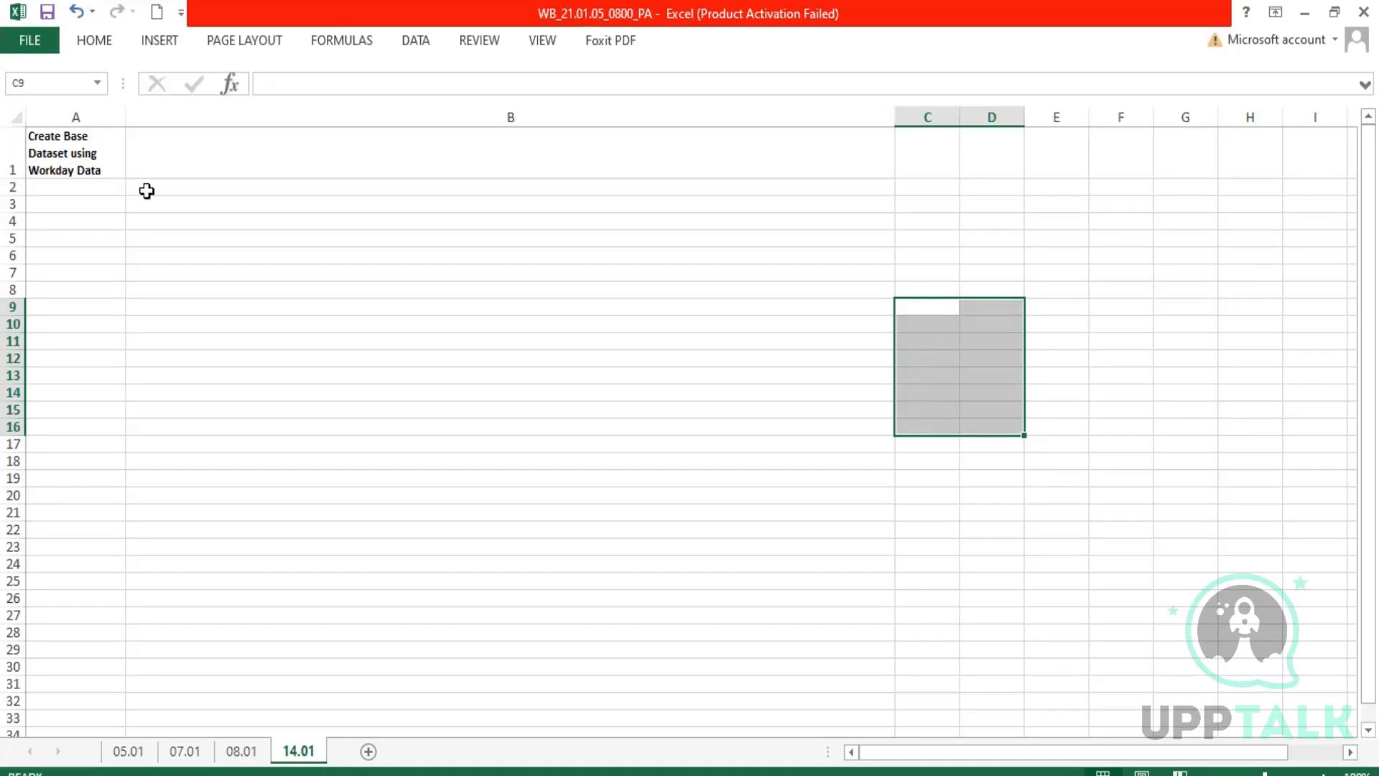
Start the note in cell B1 of sheet 14.01 with a "<" bullet marker.
{"action": "left_click", "coordinate": [222, 136]}
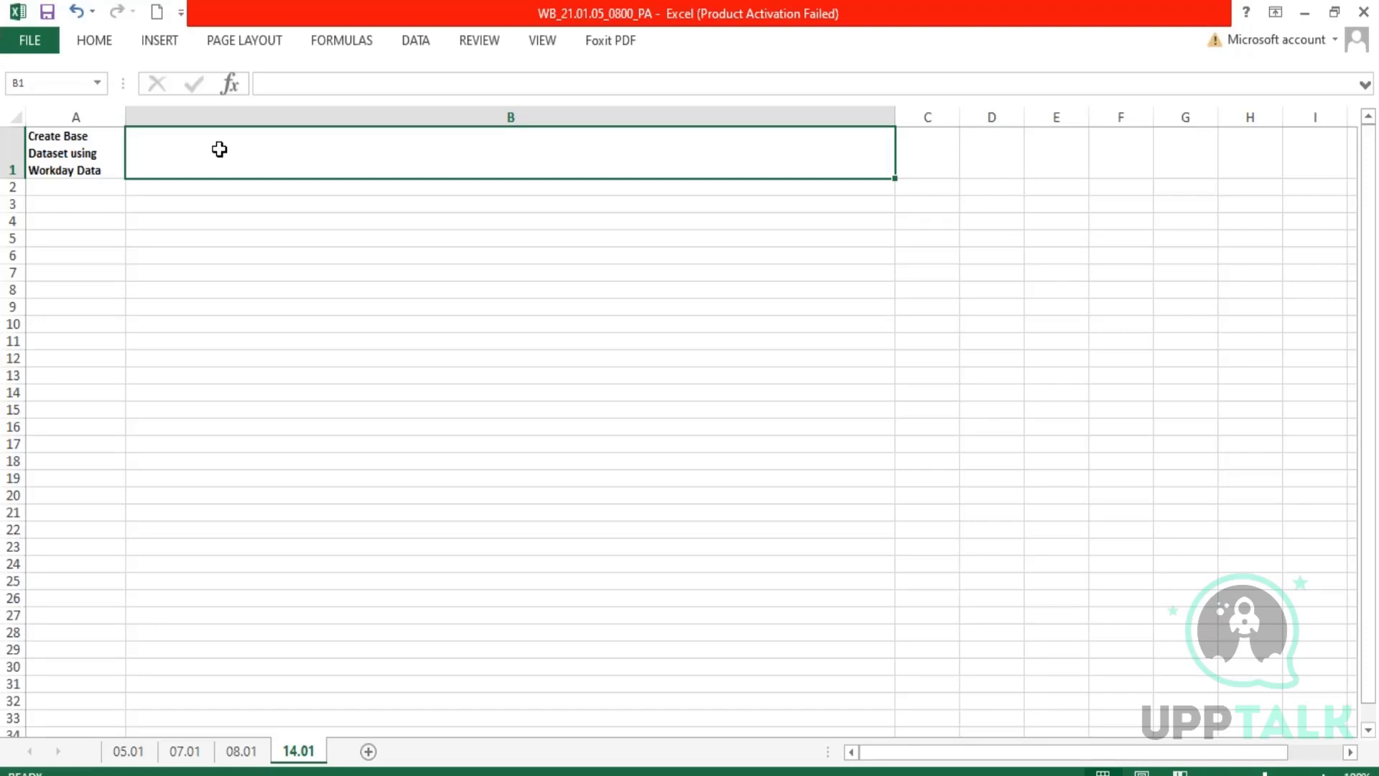
{"action": "type", "text": "<"}
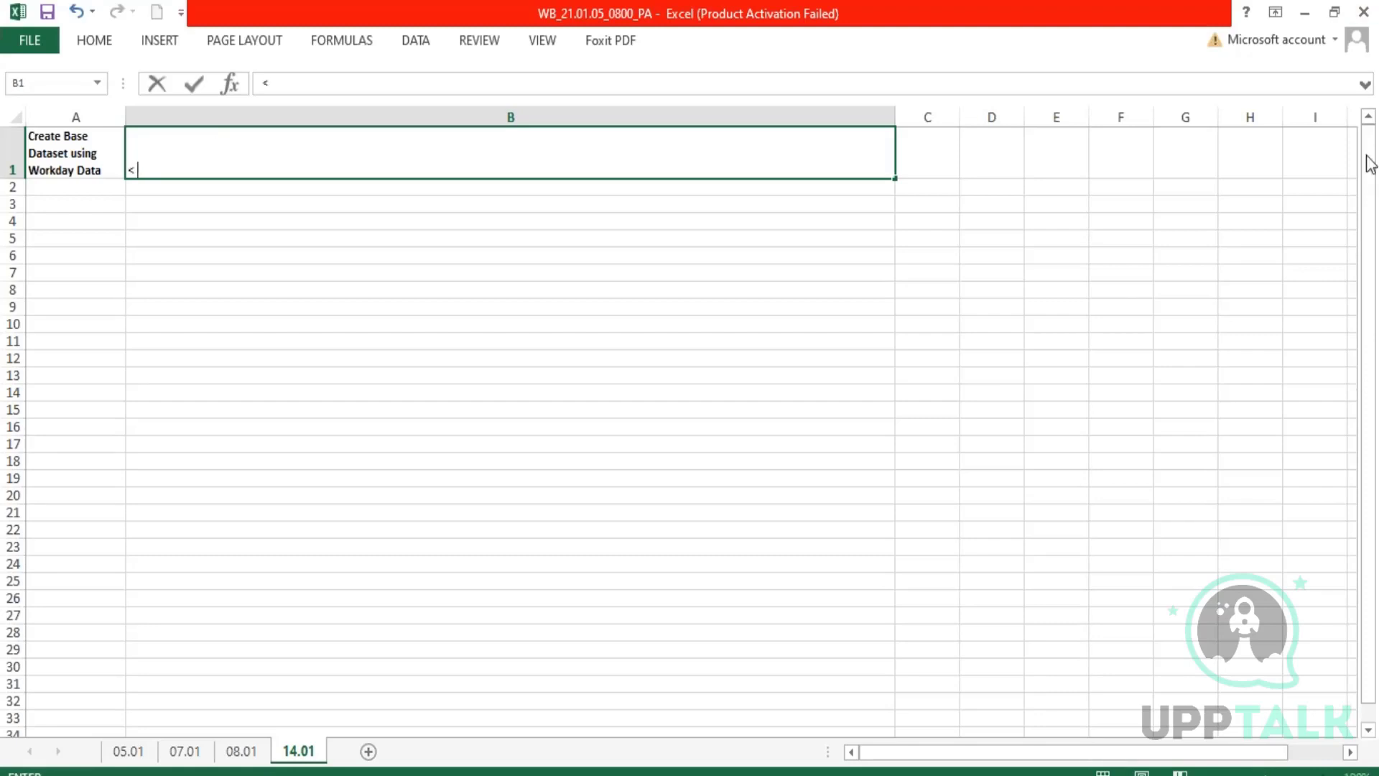
{"action": "left_click", "coordinate": [1354, 201]}
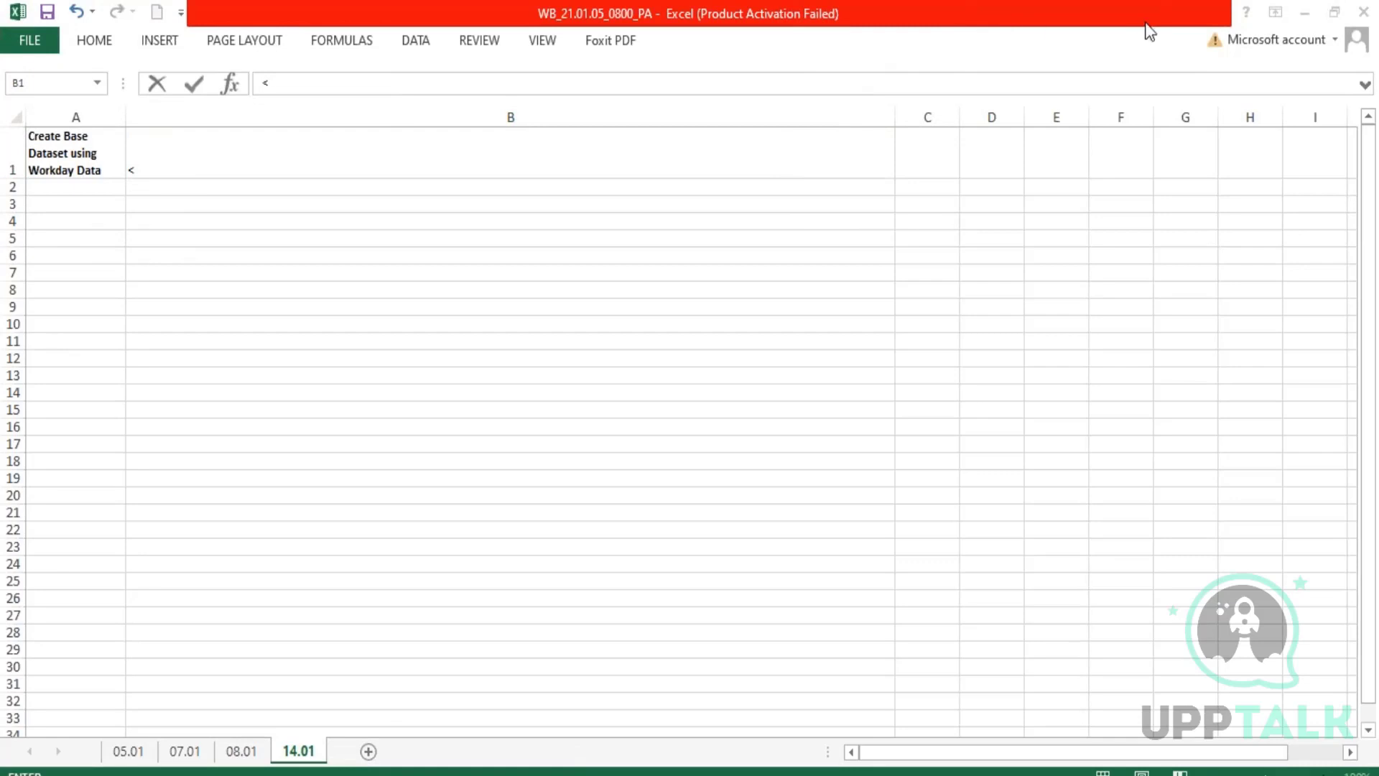
Review the requirements for Custom Reports to Import Data on sheet 08.01, highlighting the Advanced Report condition.
{"action": "left_click", "coordinate": [250, 752]}
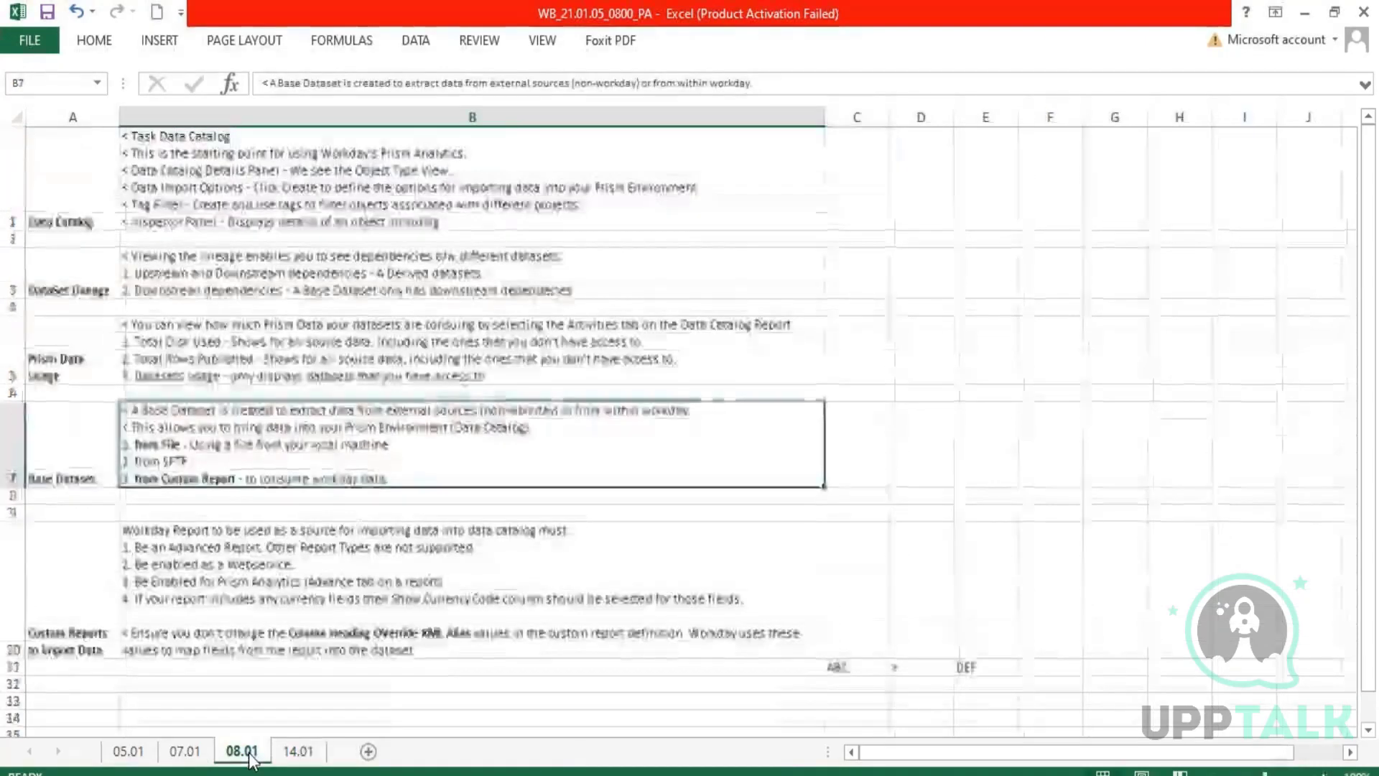
{"action": "left_click", "coordinate": [156, 560]}
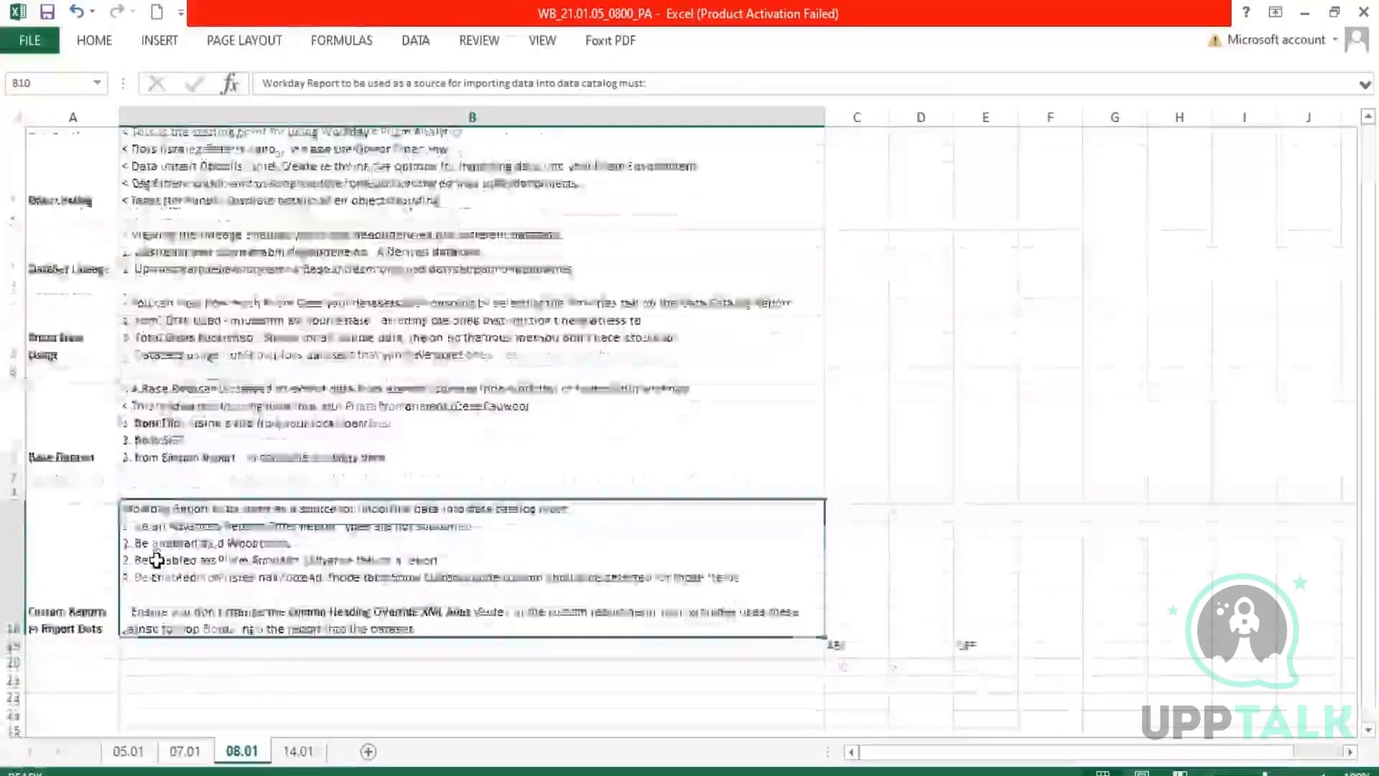
{"action": "scroll", "coordinate": [150, 546], "scroll_direction": "down", "scroll_amount": 1}
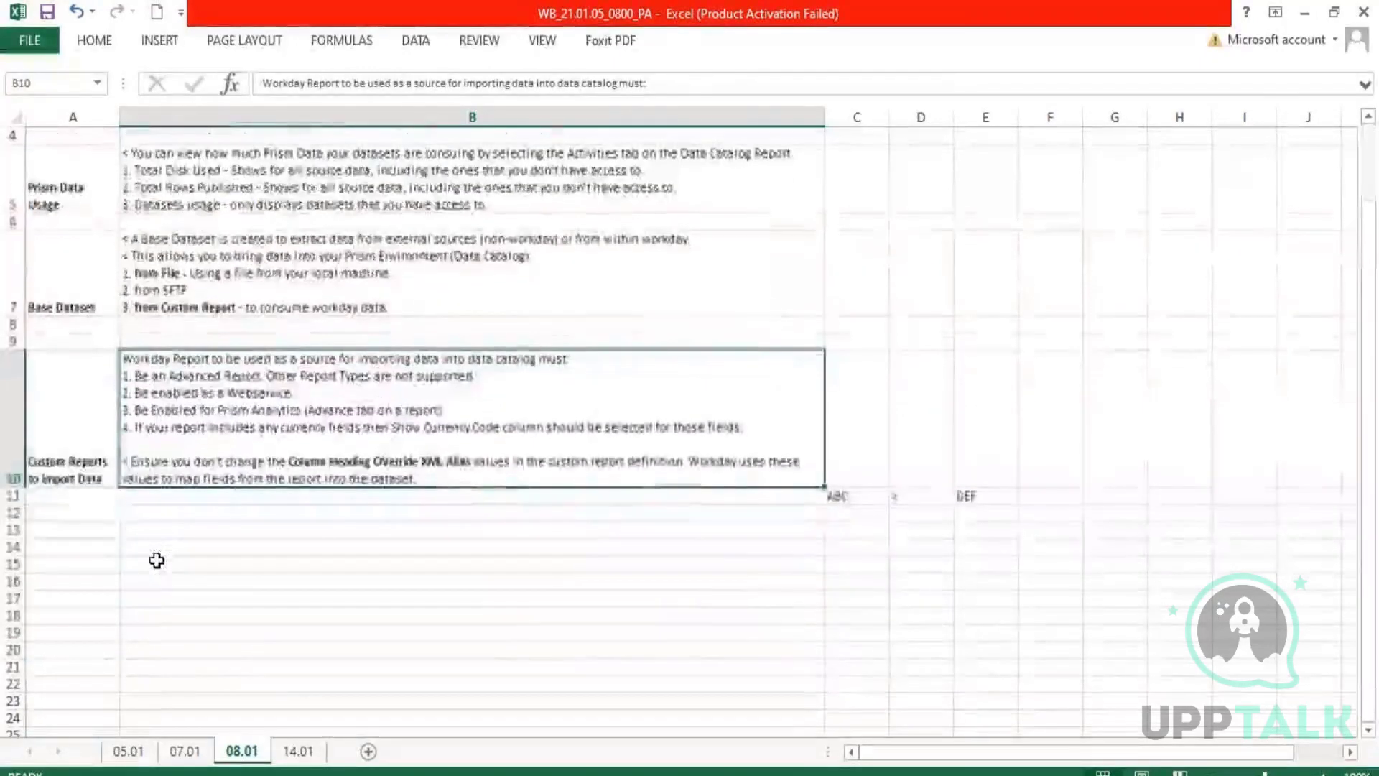
{"action": "left_click_drag", "start_coordinate": [74, 423], "coordinate": [283, 424]}
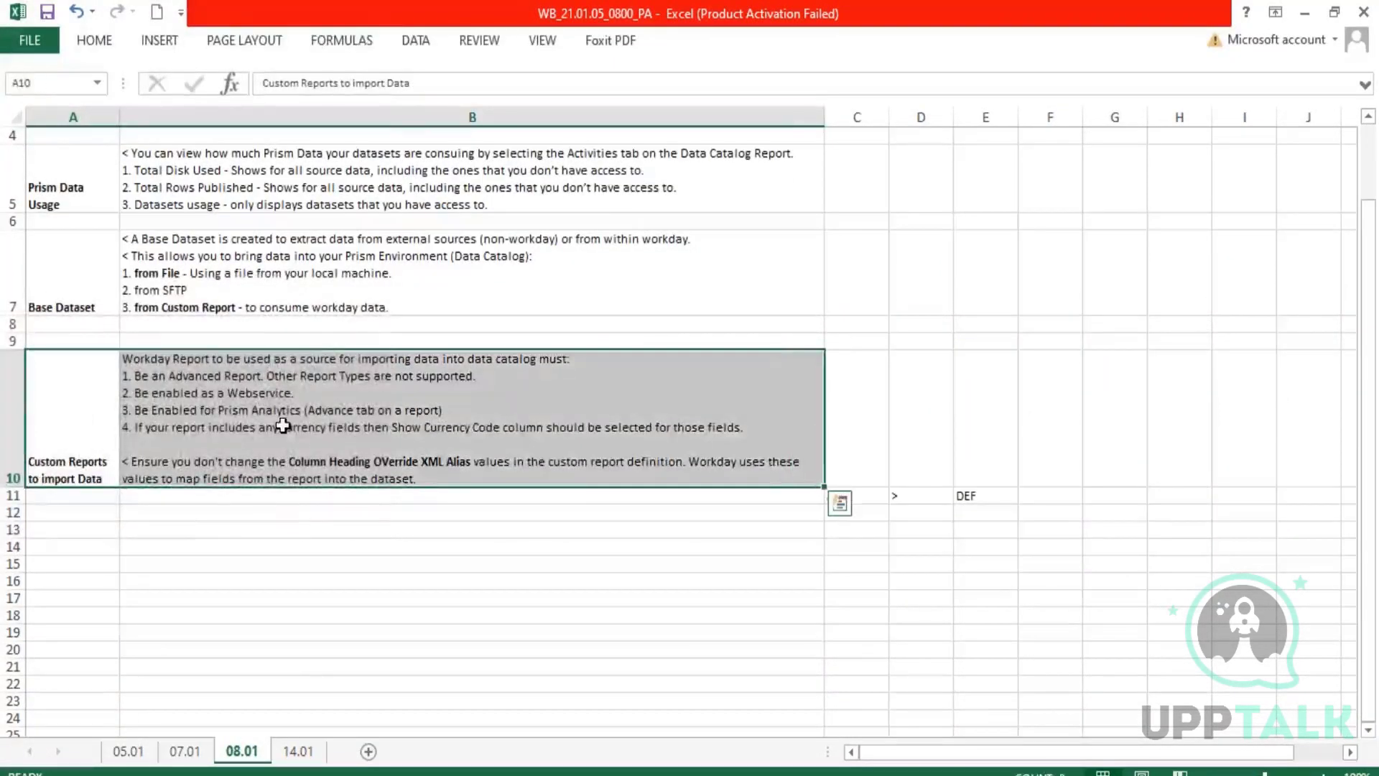
{"action": "double_click", "coordinate": [261, 375]}
{"action": "left_click_drag", "start_coordinate": [263, 376], "coordinate": [137, 381]}
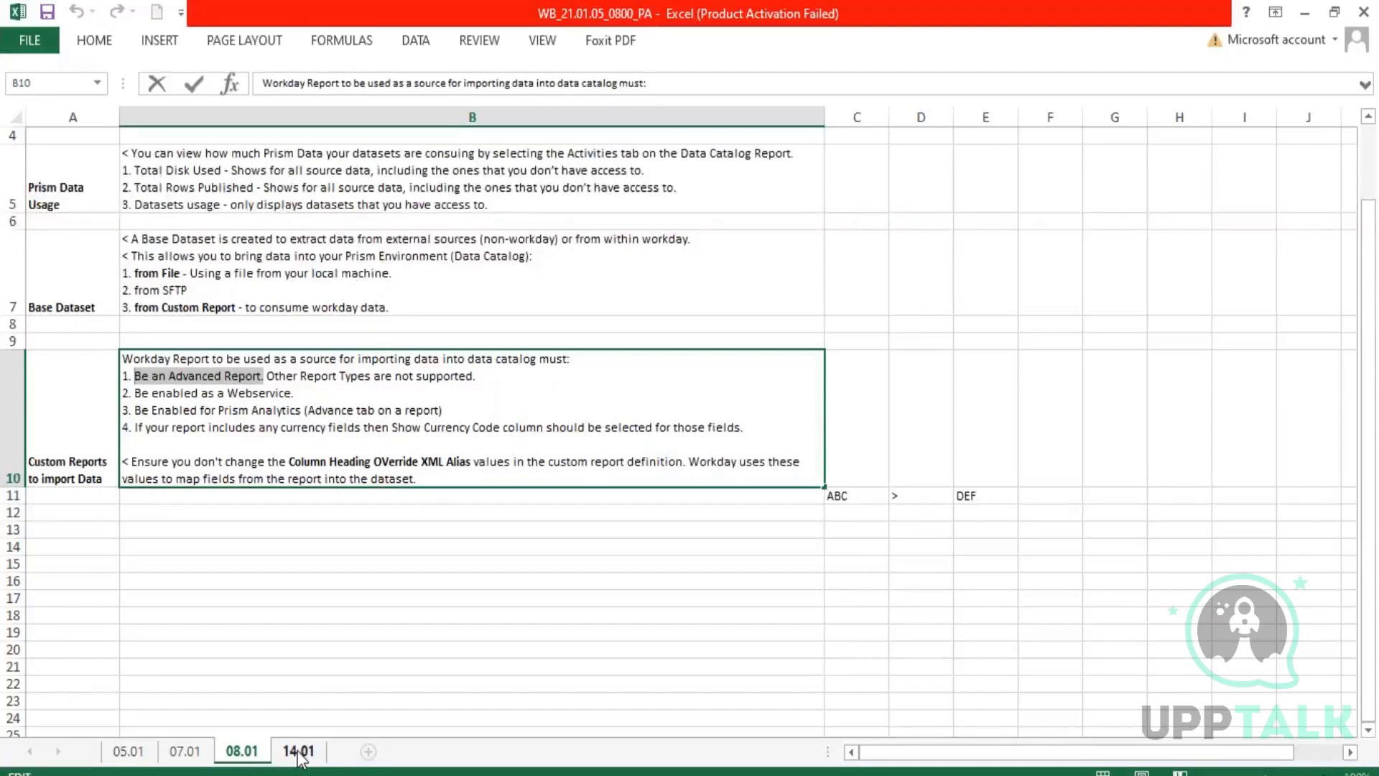
{"action": "left_click", "coordinate": [316, 614]}
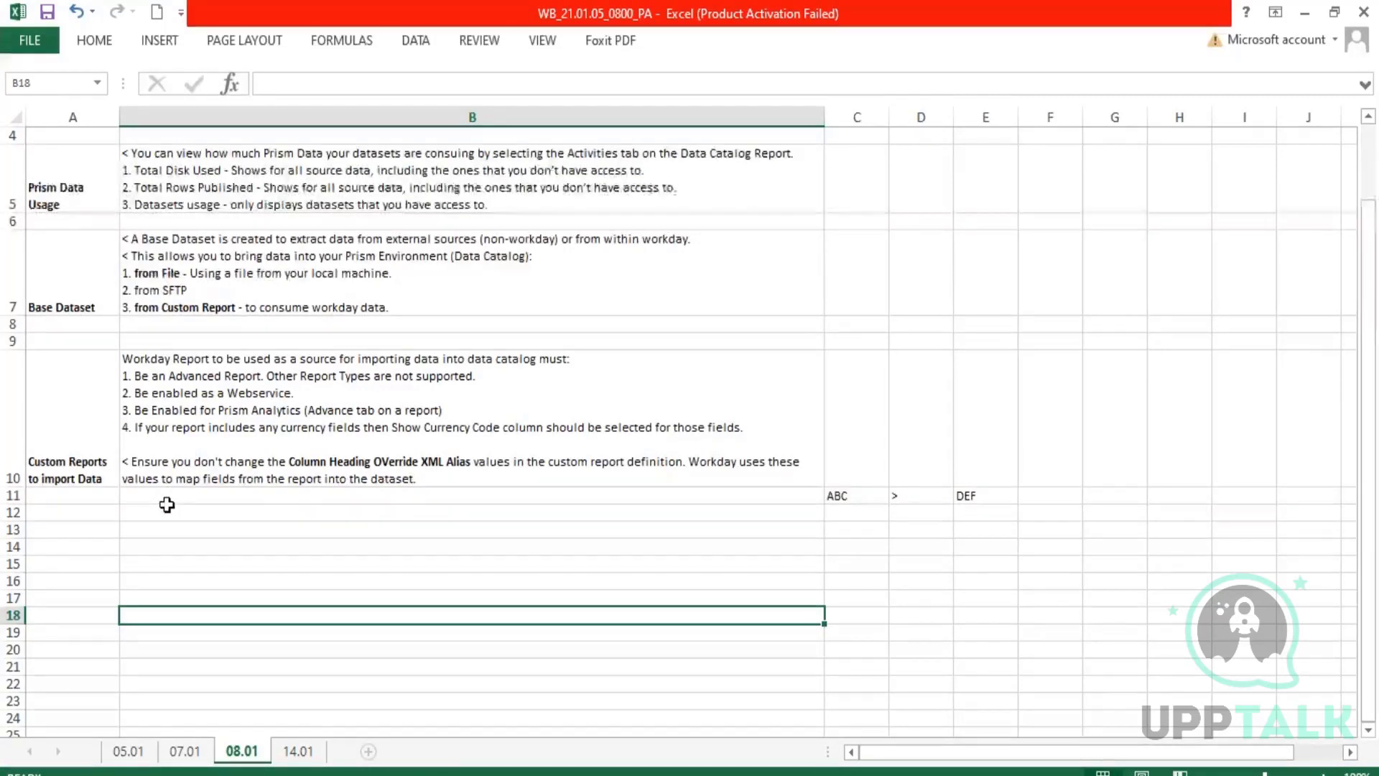
Return to sheet 14.01 and complete the first bullet in B1 as "Data Catalog Report > Create > From Custom Report.".
{"action": "left_click", "coordinate": [298, 751]}
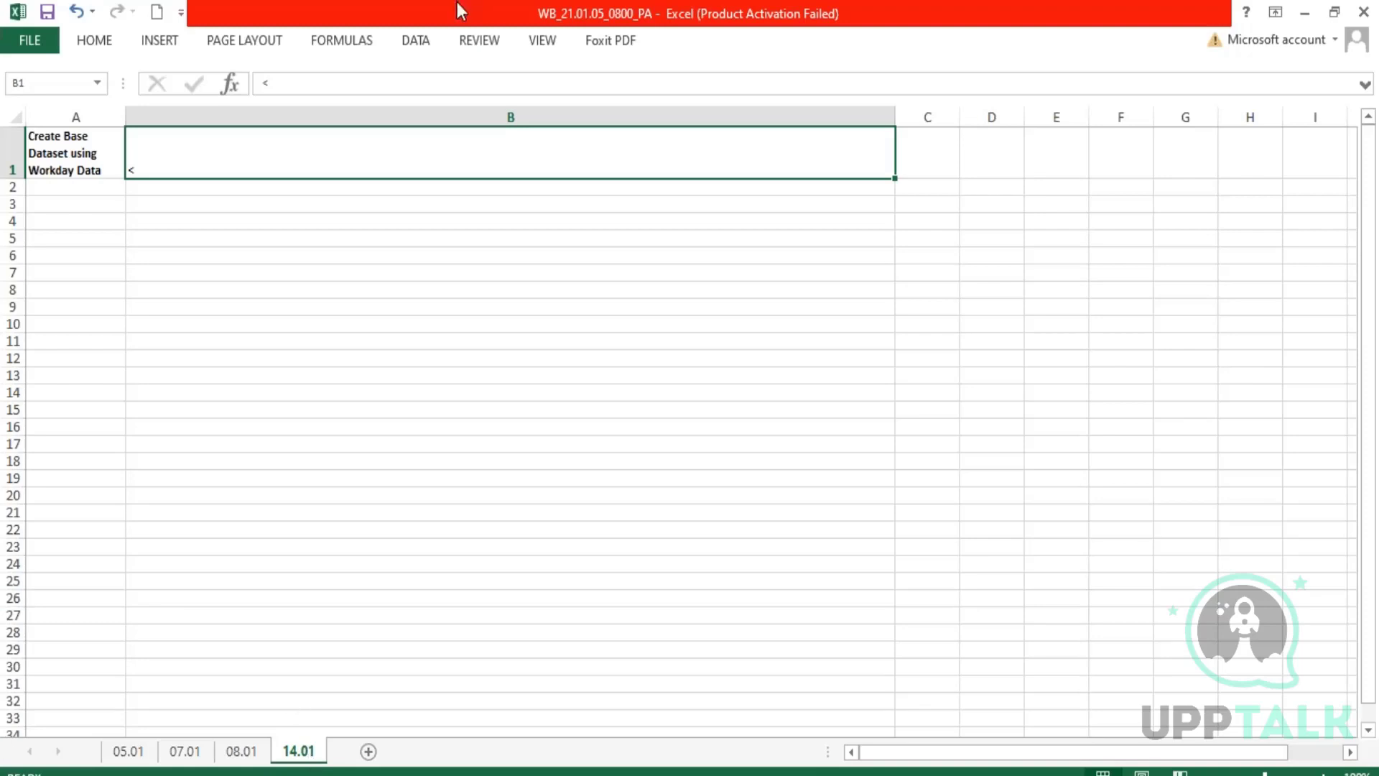
{"action": "double_click", "coordinate": [239, 169]}
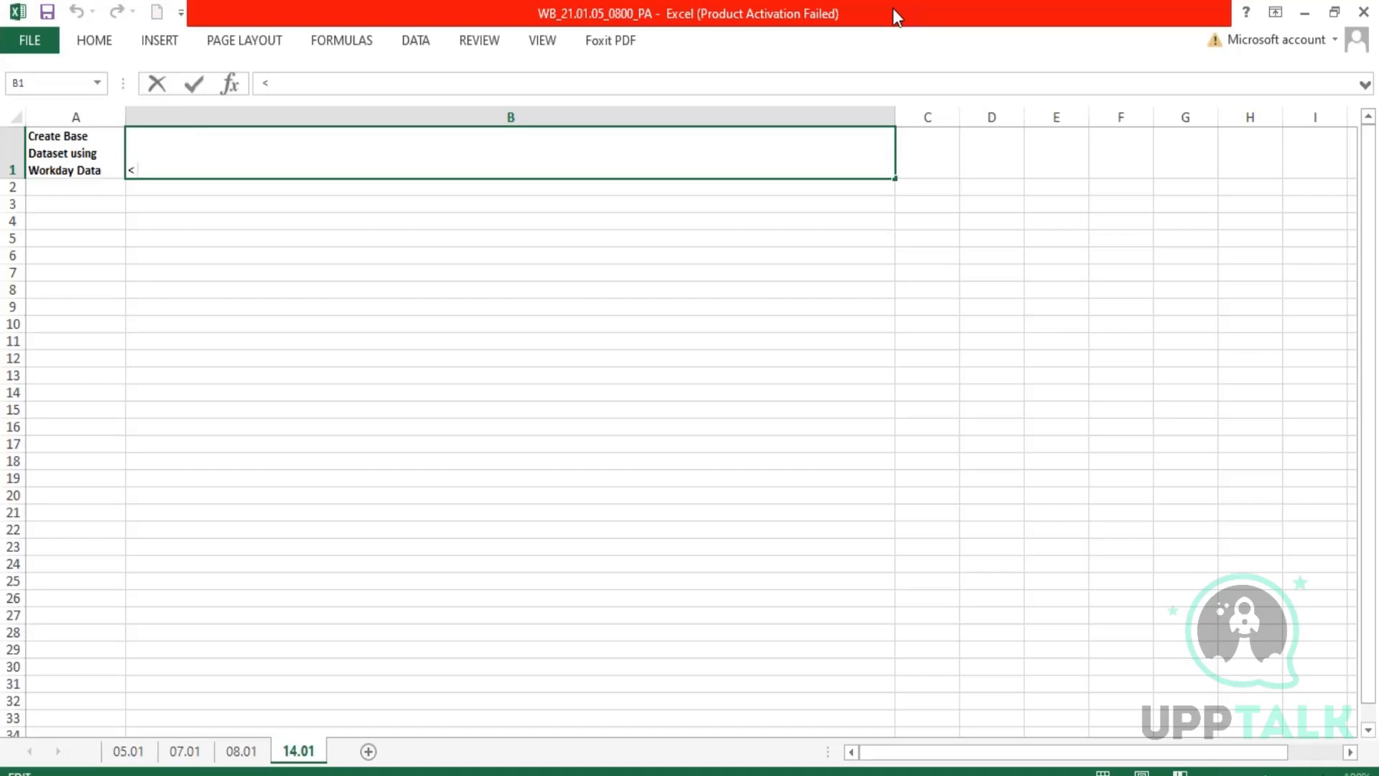
{"action": "type", "text": "Data Cata"}
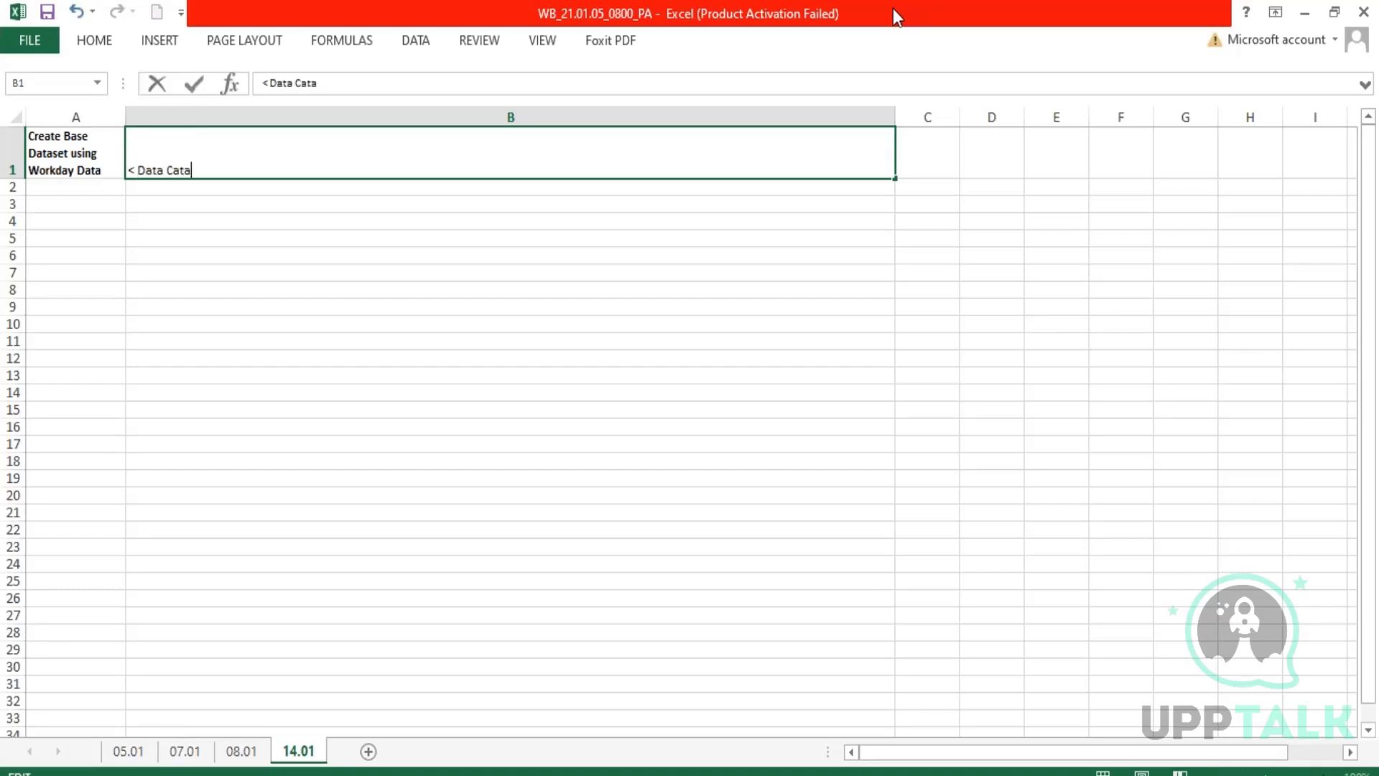
{"action": "type", "text": "log Report > Create"}
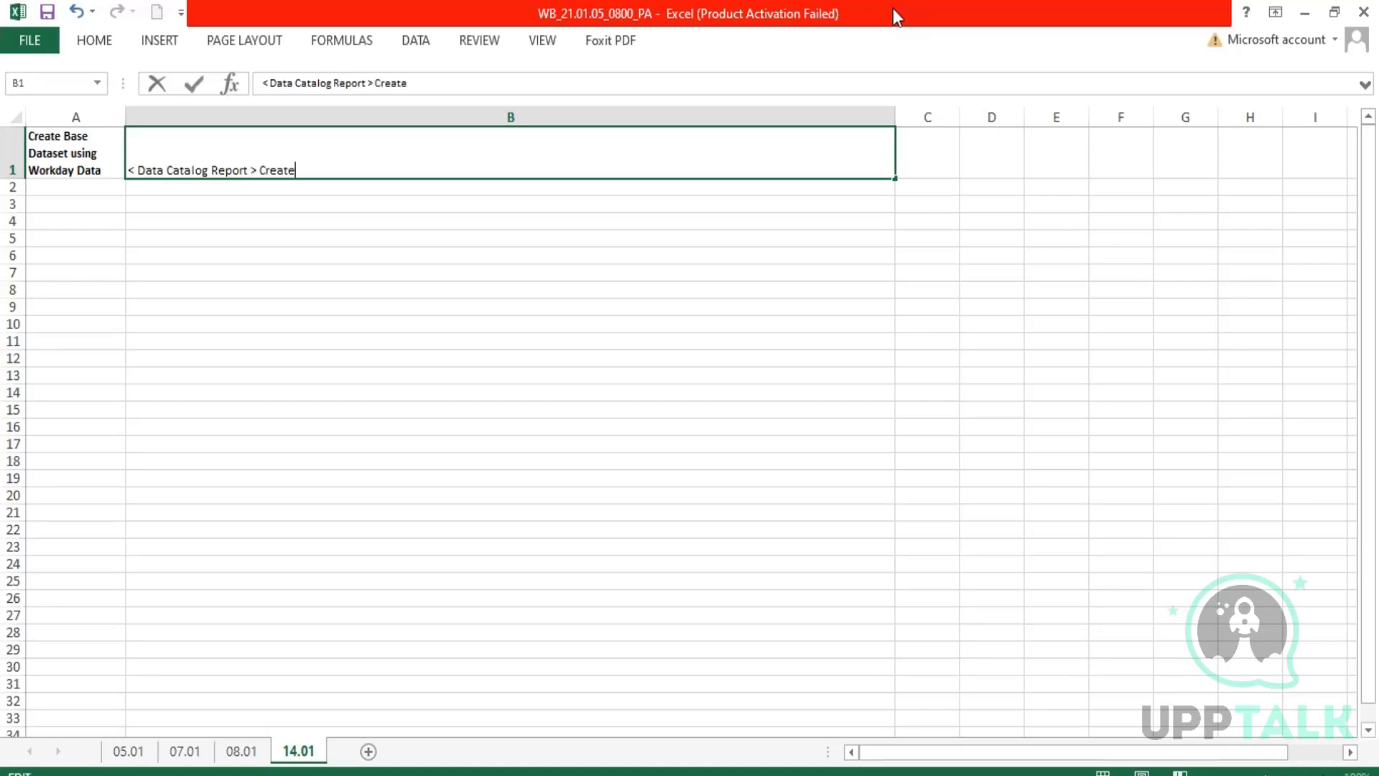
{"action": "type", "text": " > From Custom Report"}
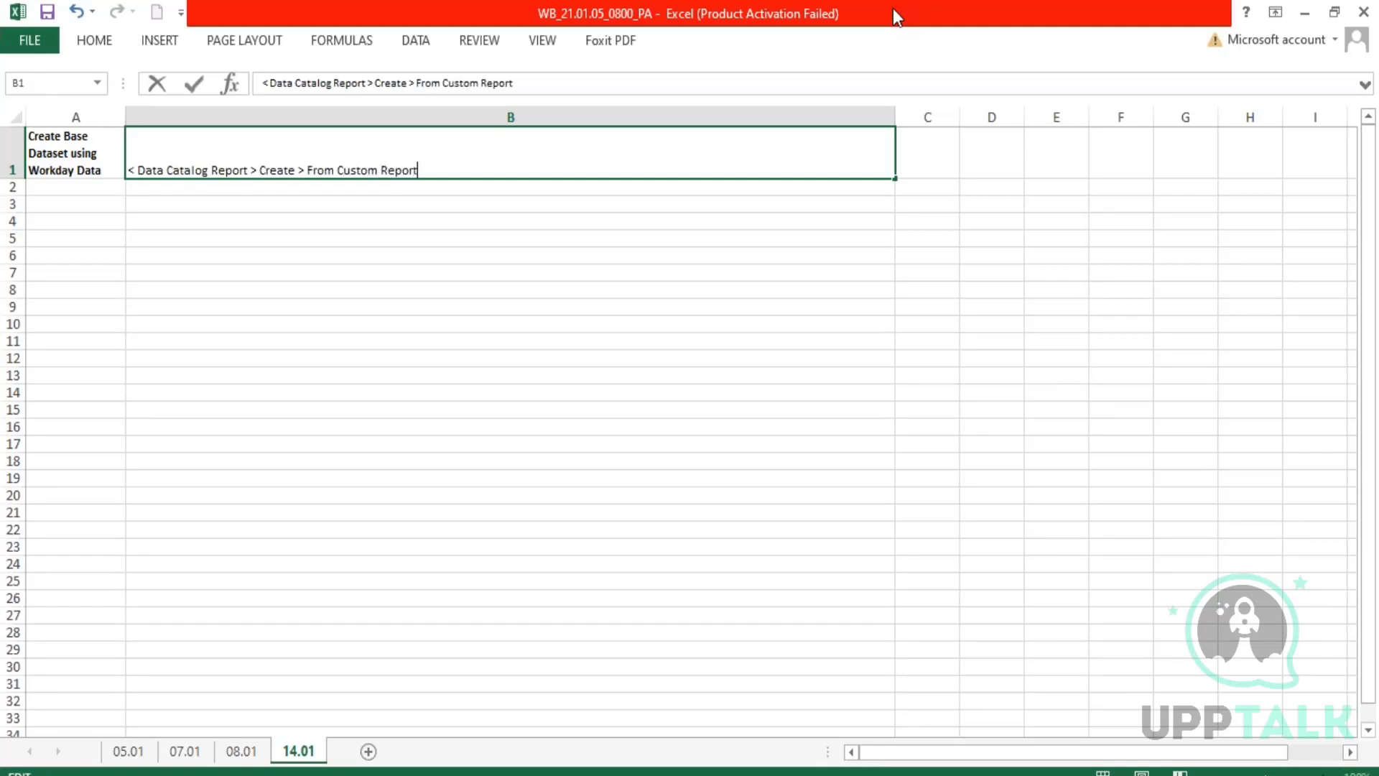
{"action": "type", "text": "."}
Add a second line with only a "<" bullet marker to cell B1 and commit the cell.
{"action": "key", "text": "alt+Return"}
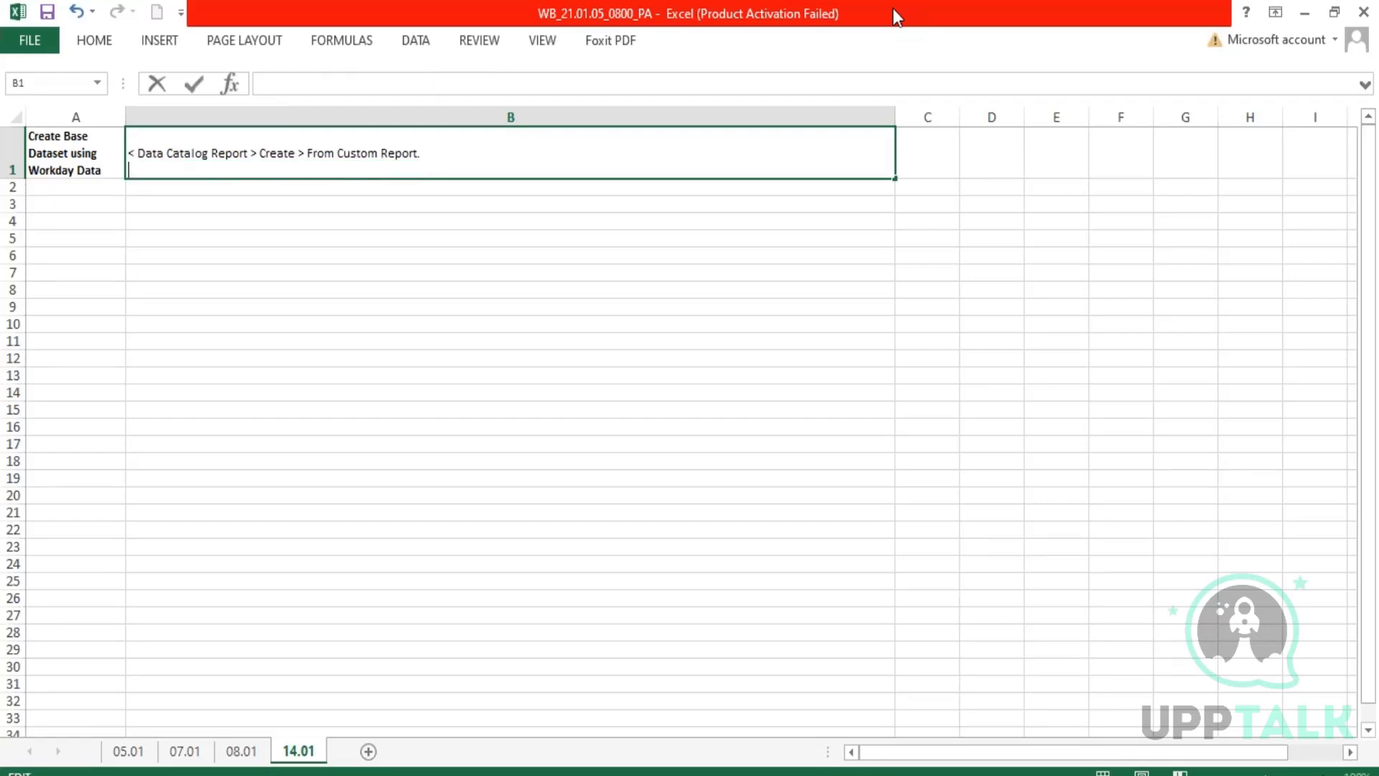
{"action": "type", "text": "<"}
{"action": "key", "text": "ctrl+Return"}
{"action": "left_click", "coordinate": [578, 445]}
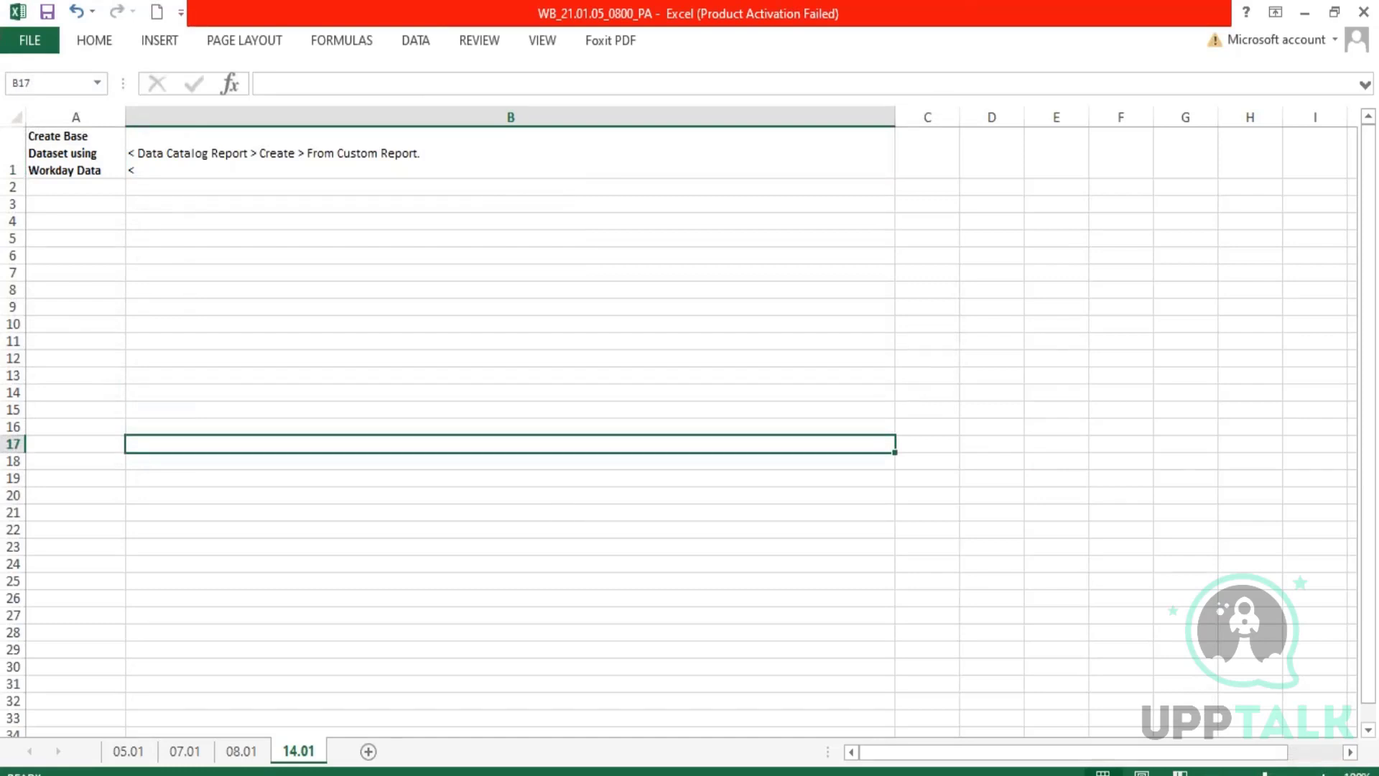
Switch to Workday, search for "zf", limit the results to the Reporting category and expand the full Tasks and Reports list.
{"action": "left_click", "coordinate": [299, 774]}
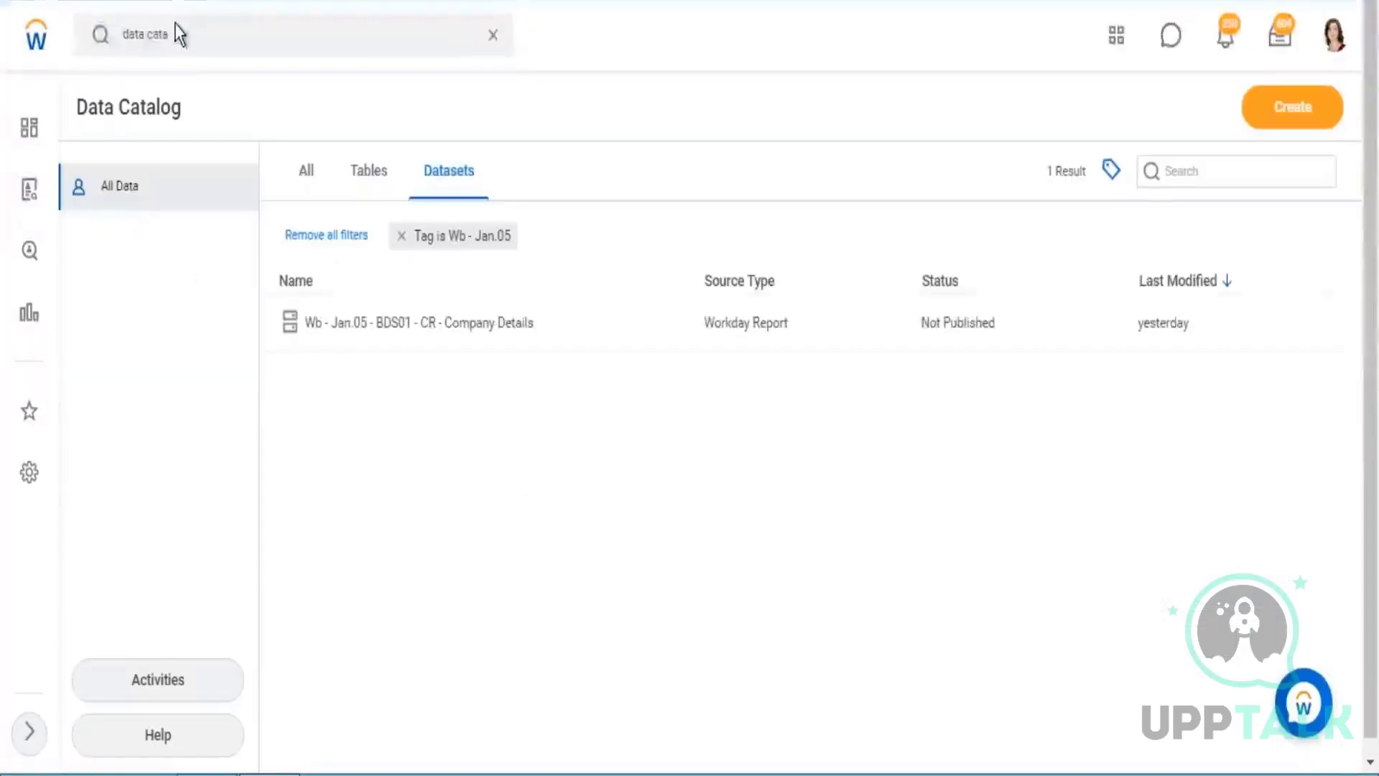
{"action": "left_click", "coordinate": [178, 32]}
{"action": "left_click_drag", "start_coordinate": [178, 32], "coordinate": [36, 40]}
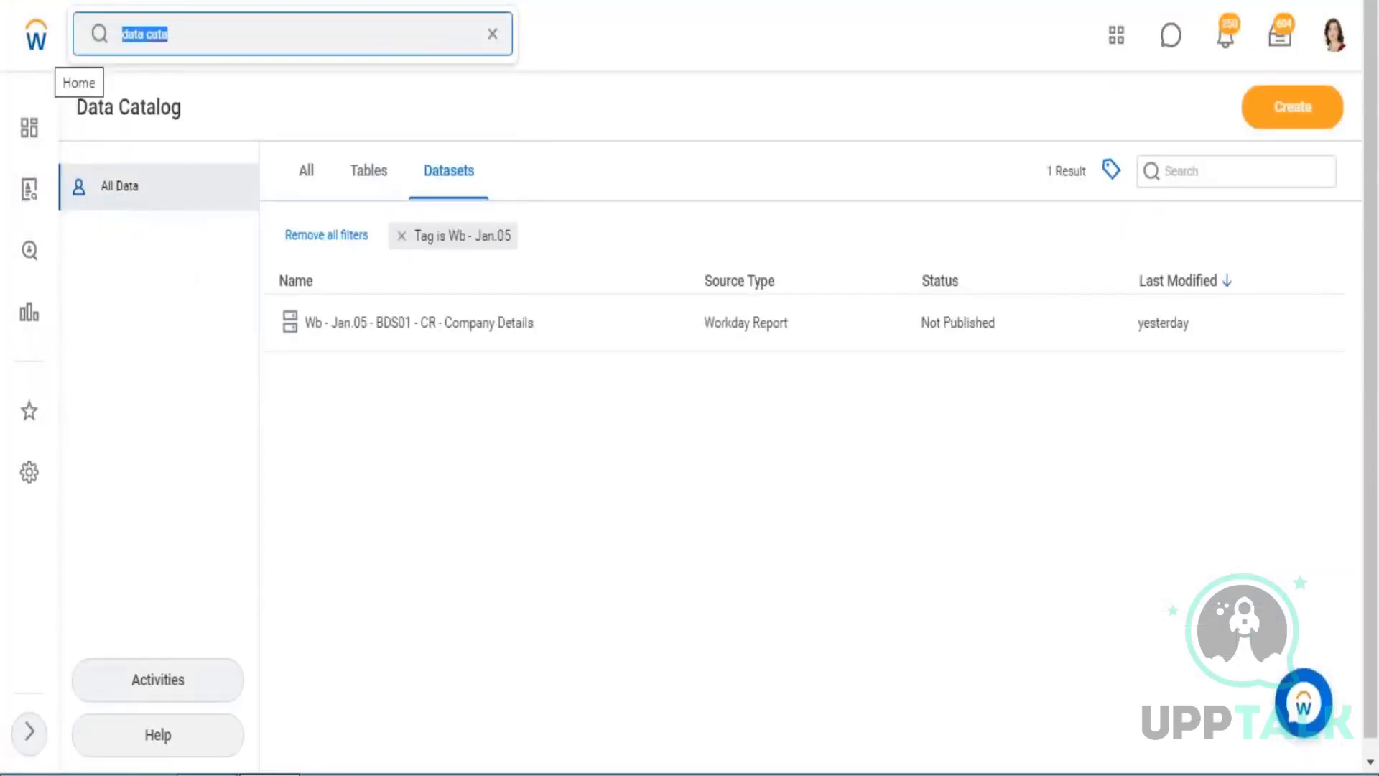
{"action": "type", "text": "zf"}
{"action": "key", "text": "Return"}
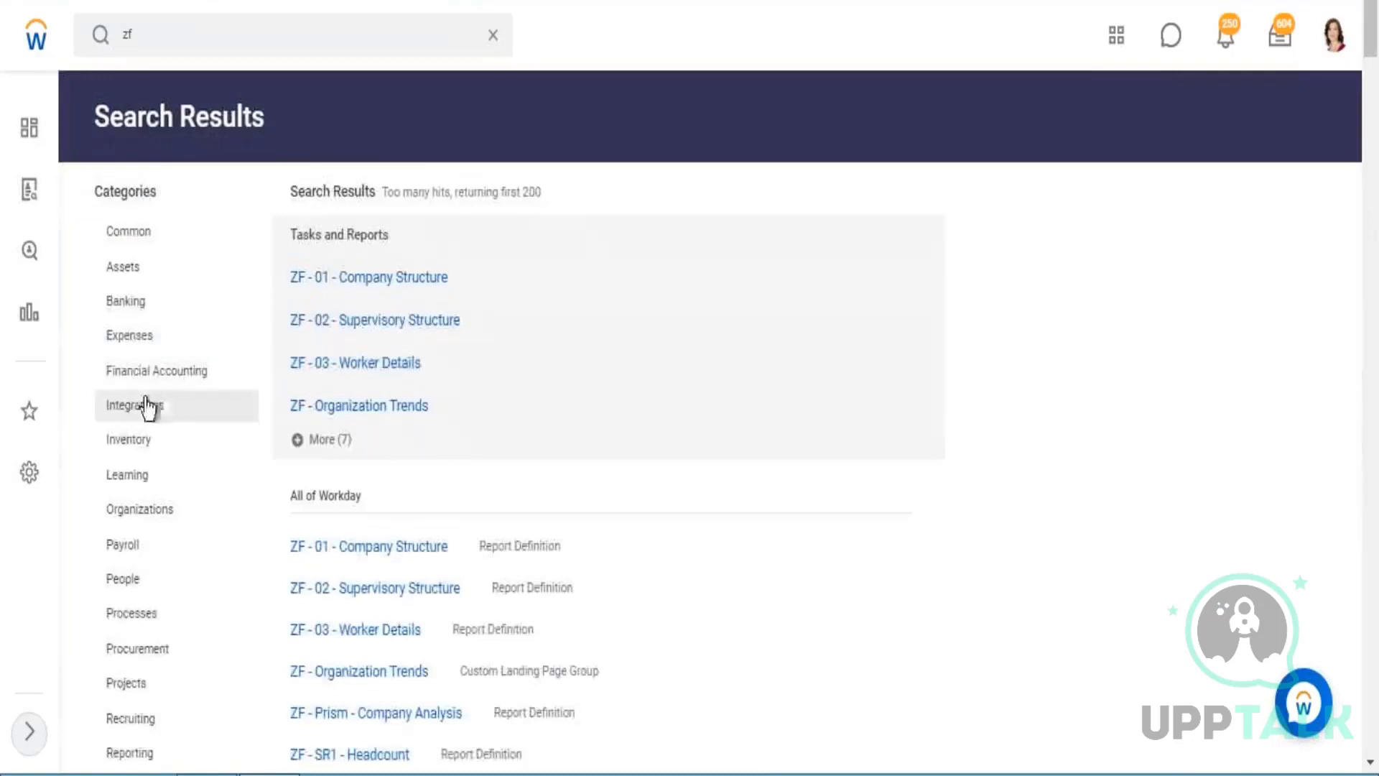
{"action": "scroll", "coordinate": [185, 498], "scroll_direction": "down", "scroll_amount": 3}
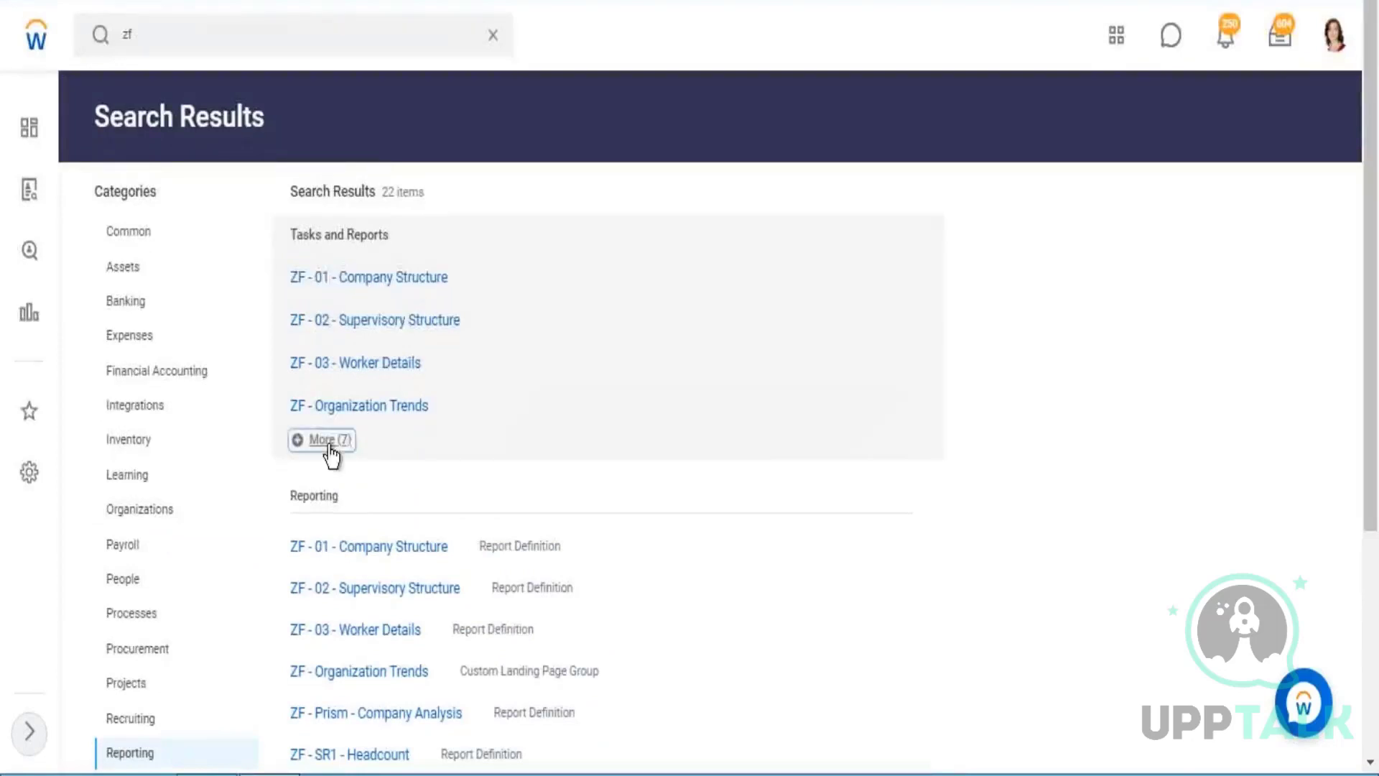
{"action": "left_click", "coordinate": [329, 441]}
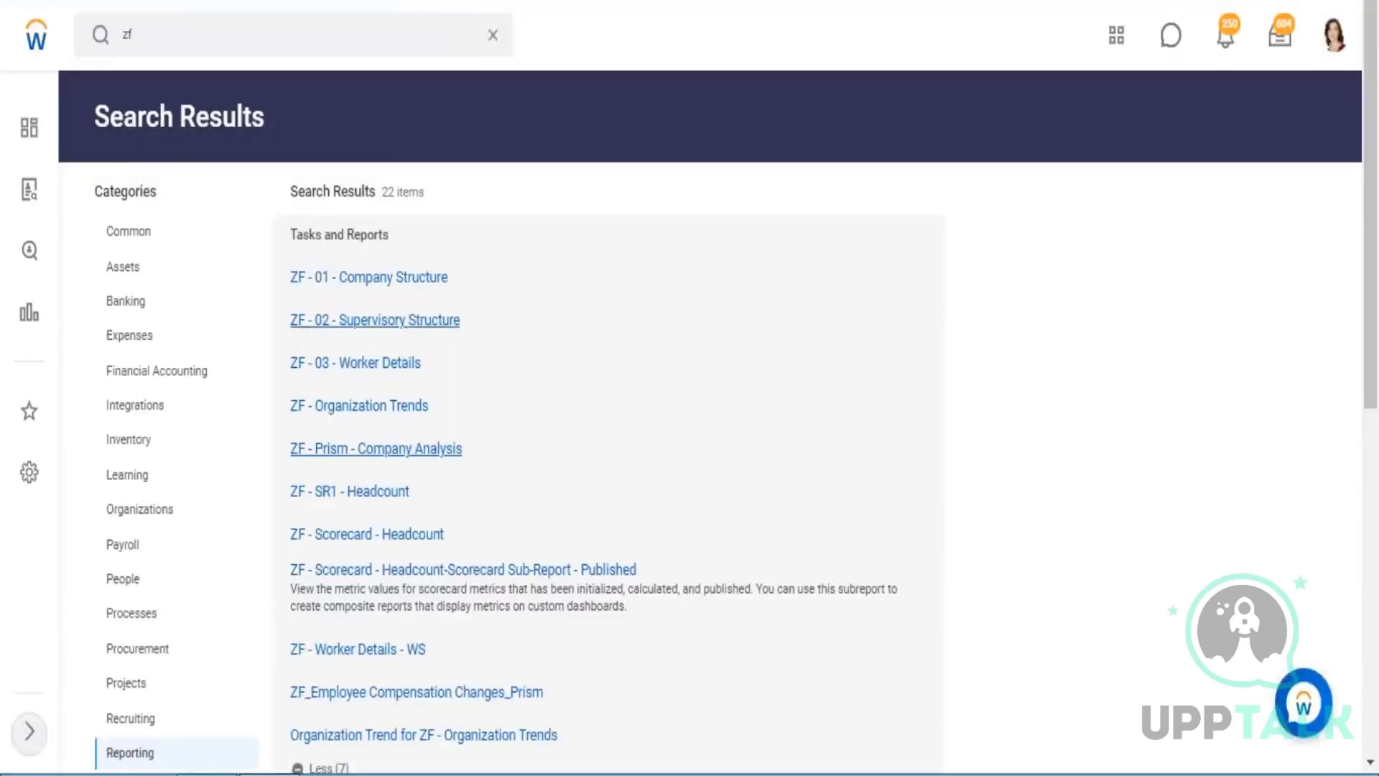
Open the ZF - 01, ZF - 02 and ZF - 03 reports and examine the Sector values in ZF - 01 - Company Structure.
{"action": "left_click", "coordinate": [399, 324]}
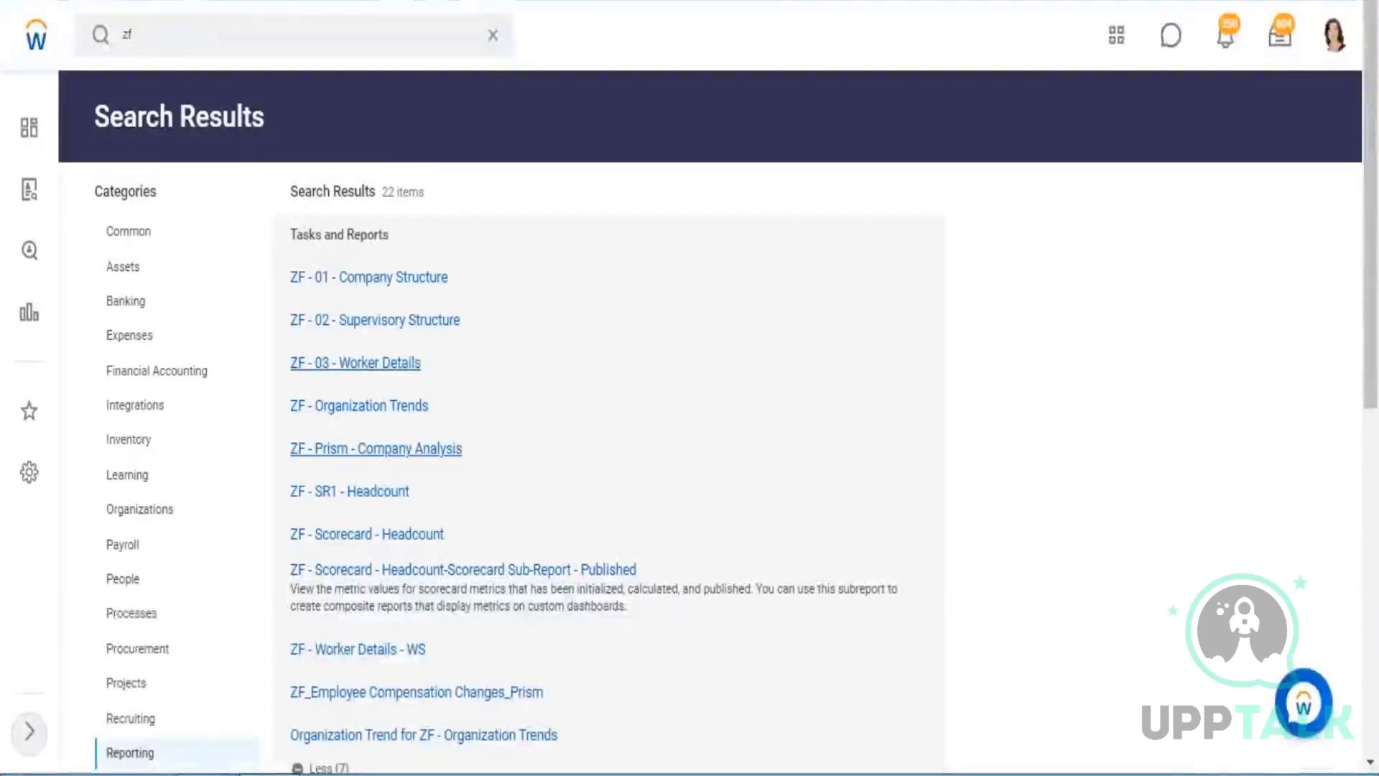
{"action": "left_click", "coordinate": [376, 448]}
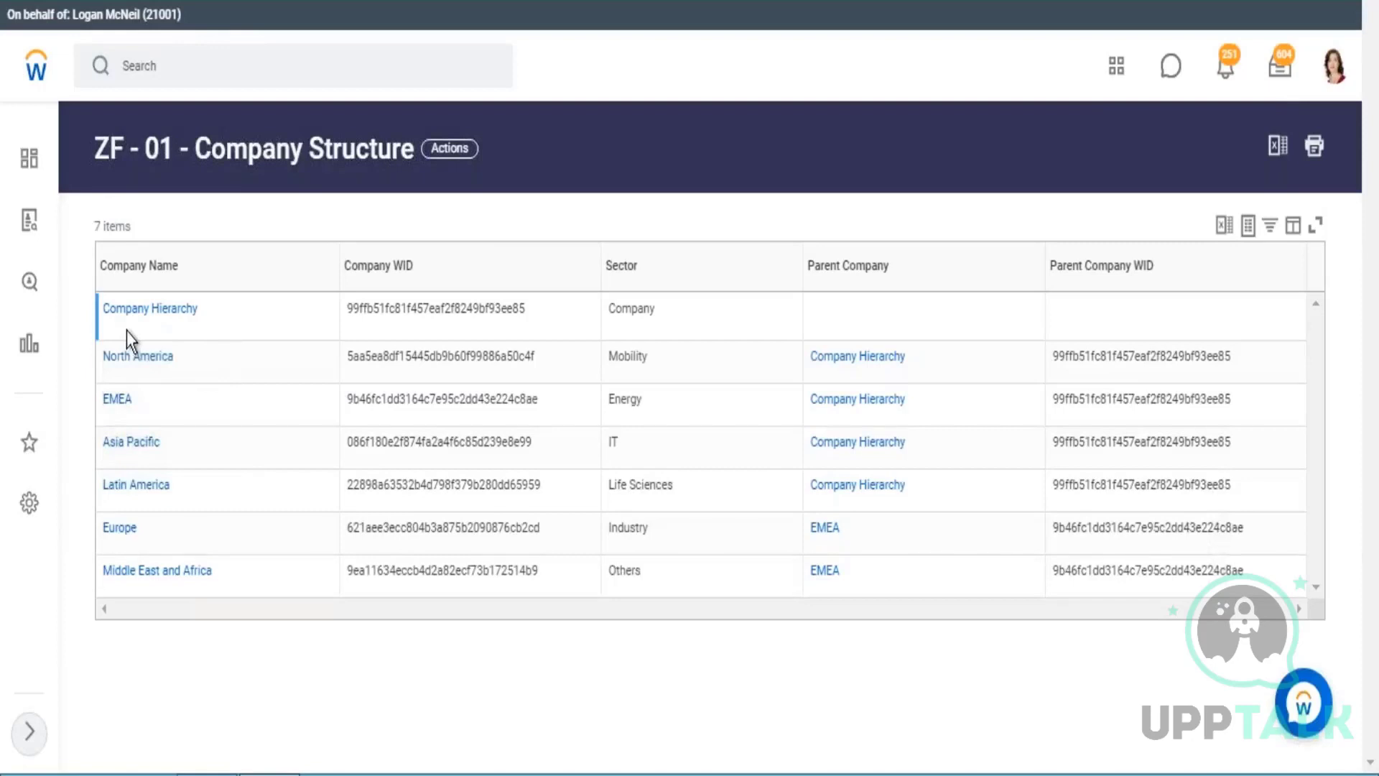
{"action": "left_click_drag", "start_coordinate": [616, 308], "coordinate": [631, 309]}
{"action": "left_click_drag", "start_coordinate": [609, 400], "coordinate": [627, 400]}
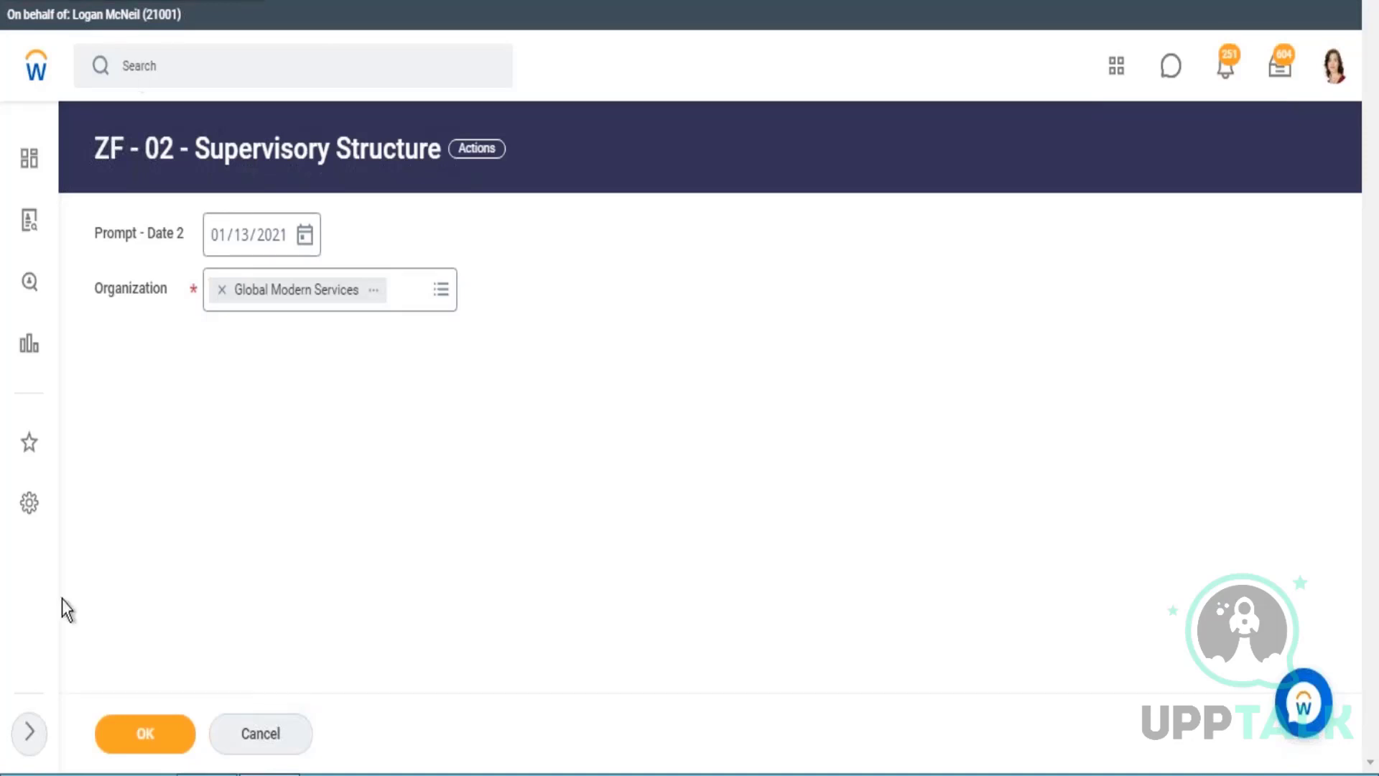
Run ZF - 02 - Supervisory Structure for Global Modern Services dated 01/13/2021 and examine the Human Resources row's subtype.
{"action": "left_click", "coordinate": [169, 736]}
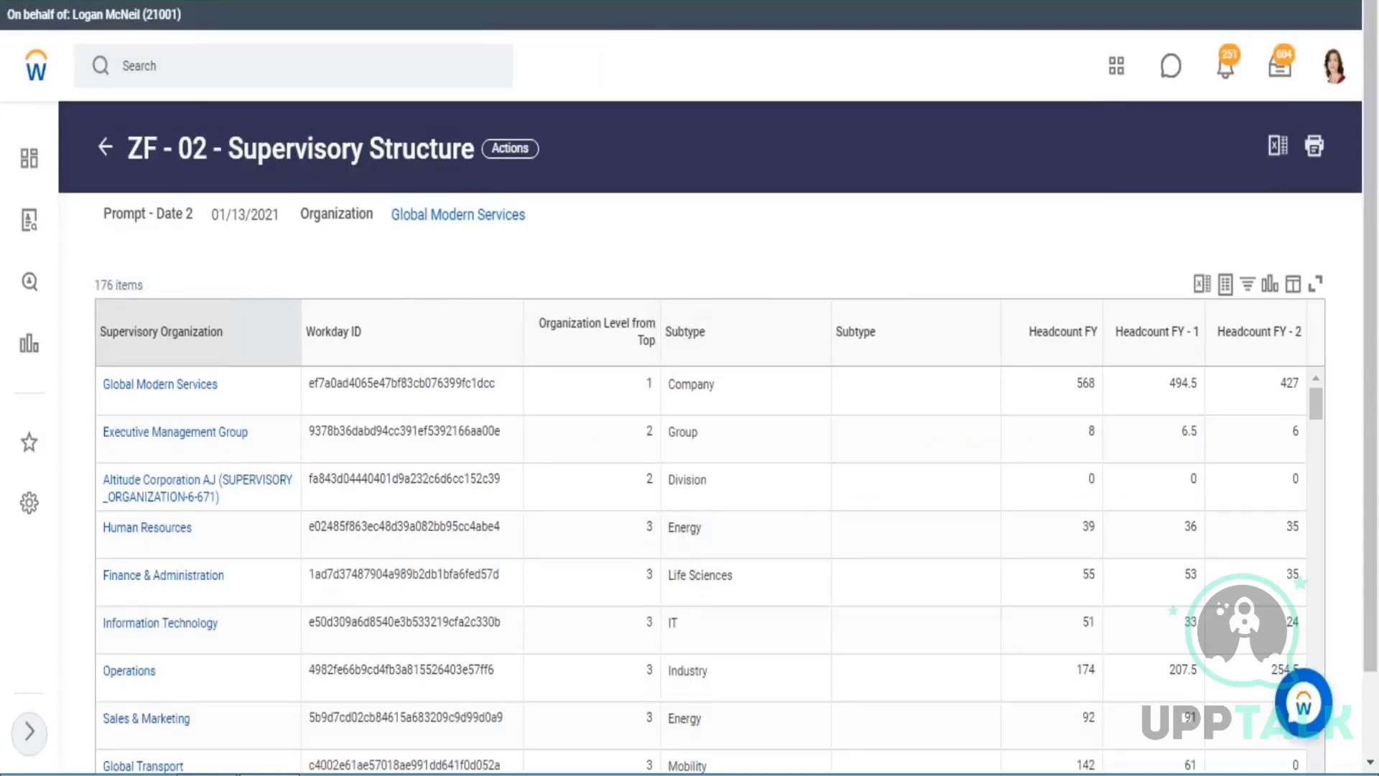
{"action": "scroll", "coordinate": [179, 336], "scroll_direction": "down", "scroll_amount": 1}
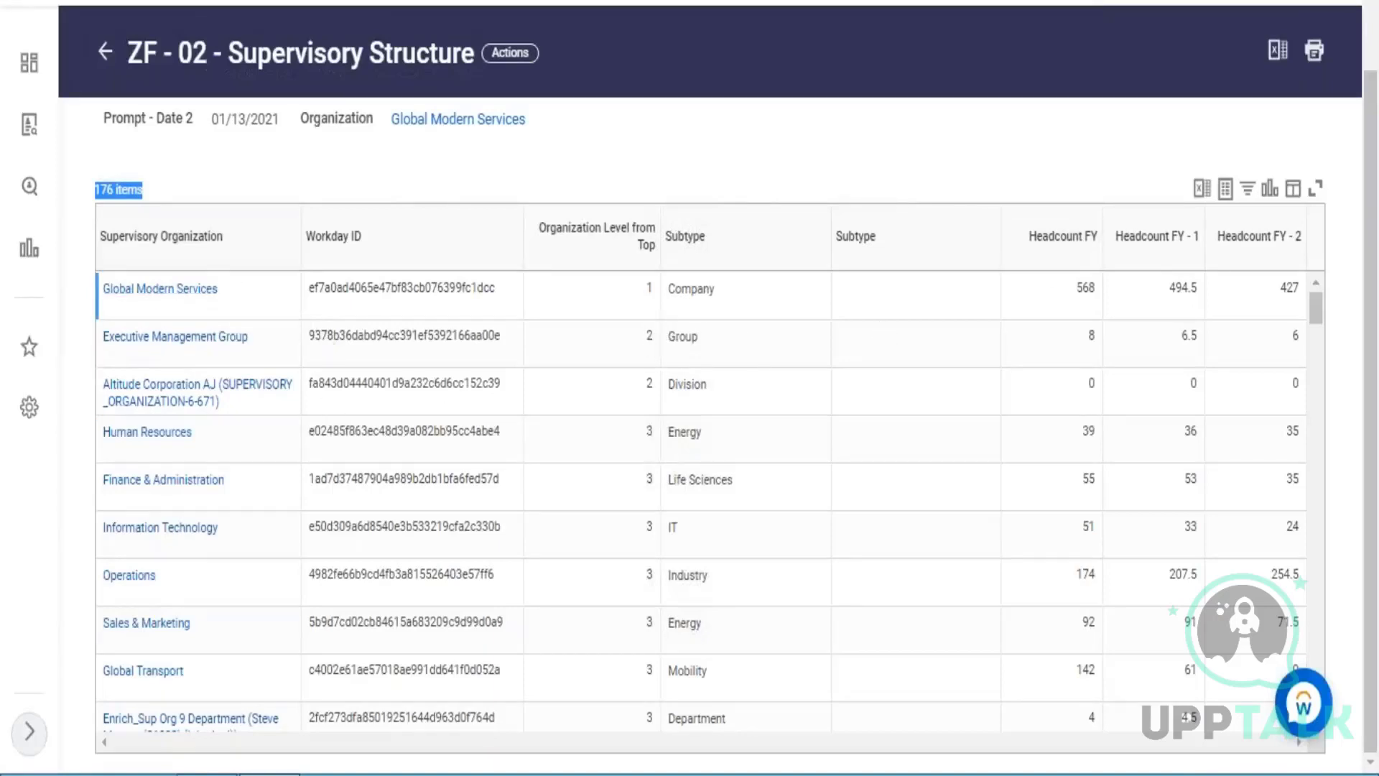
{"action": "left_click", "coordinate": [321, 308]}
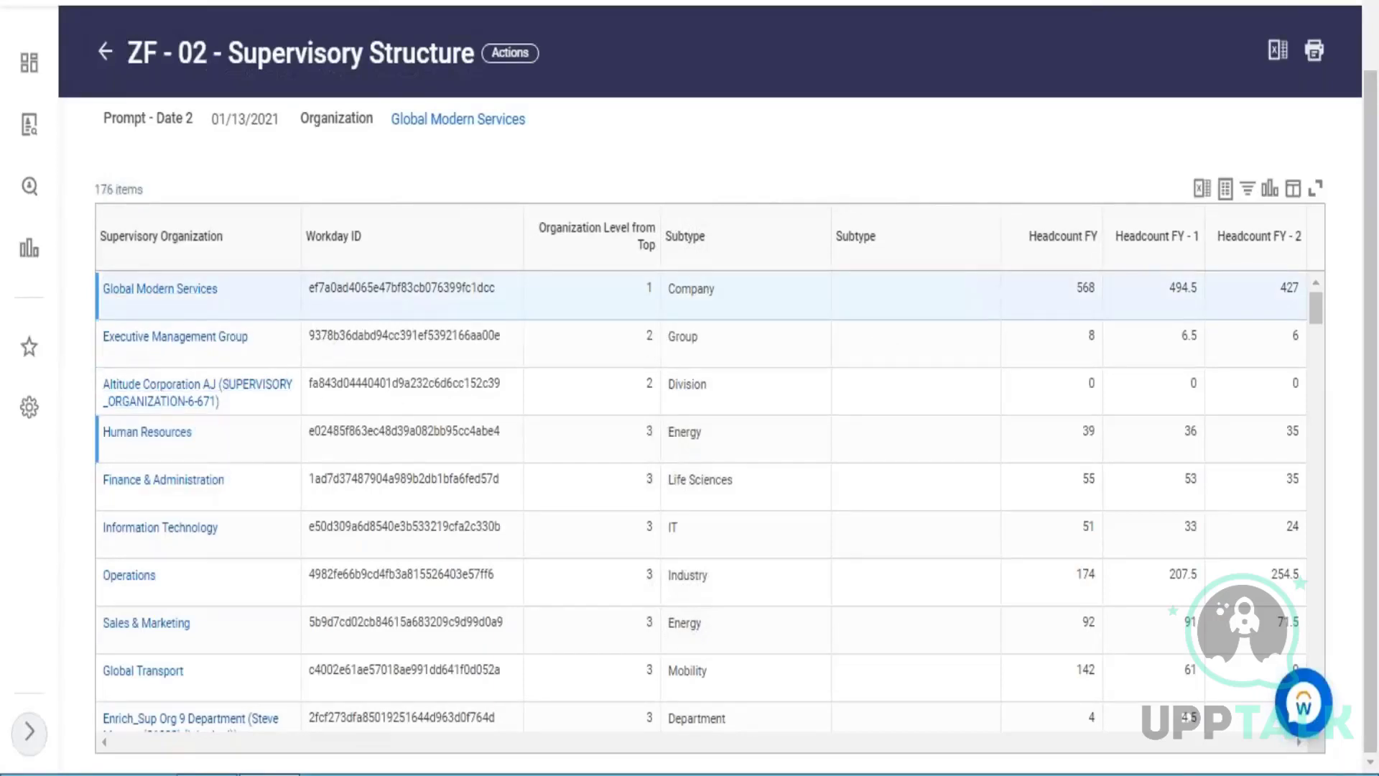
{"action": "left_click", "coordinate": [169, 441]}
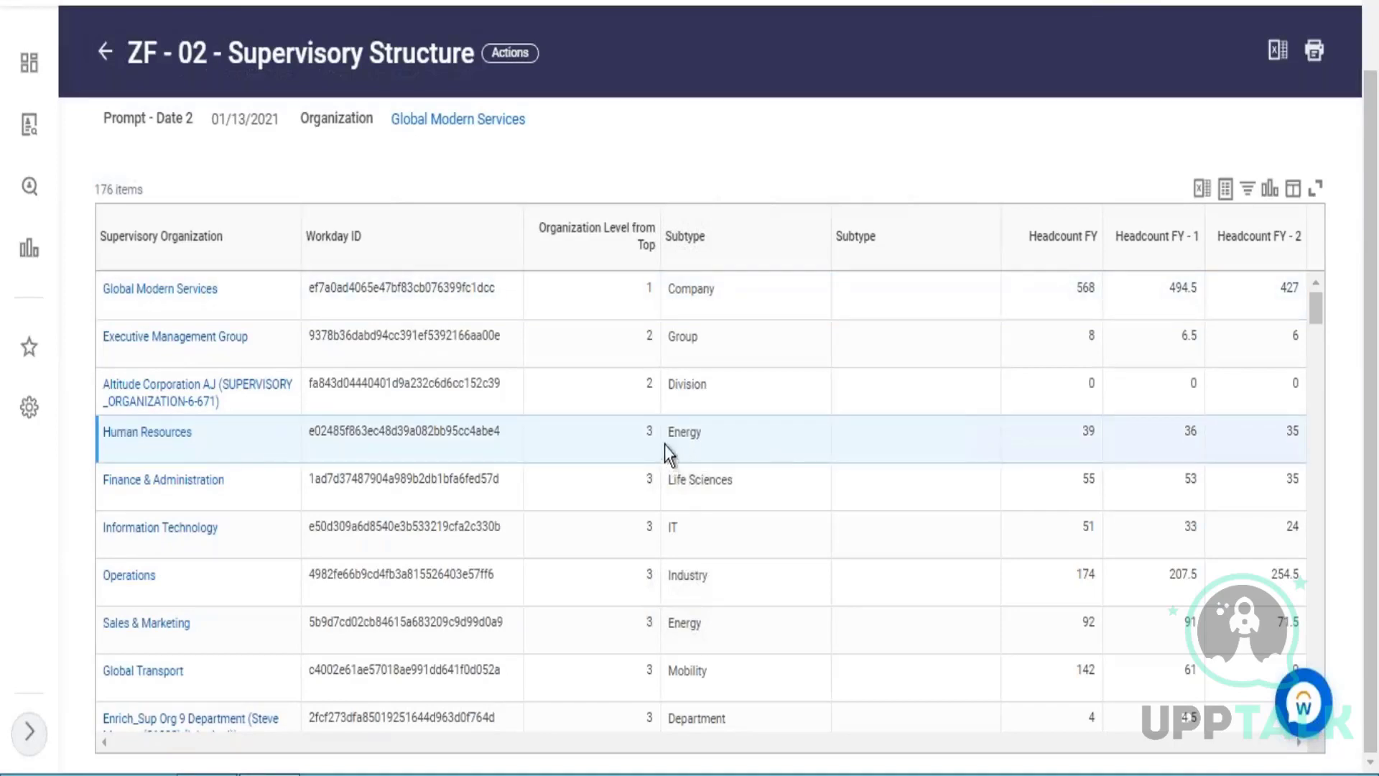
{"action": "left_click_drag", "start_coordinate": [675, 436], "coordinate": [700, 436]}
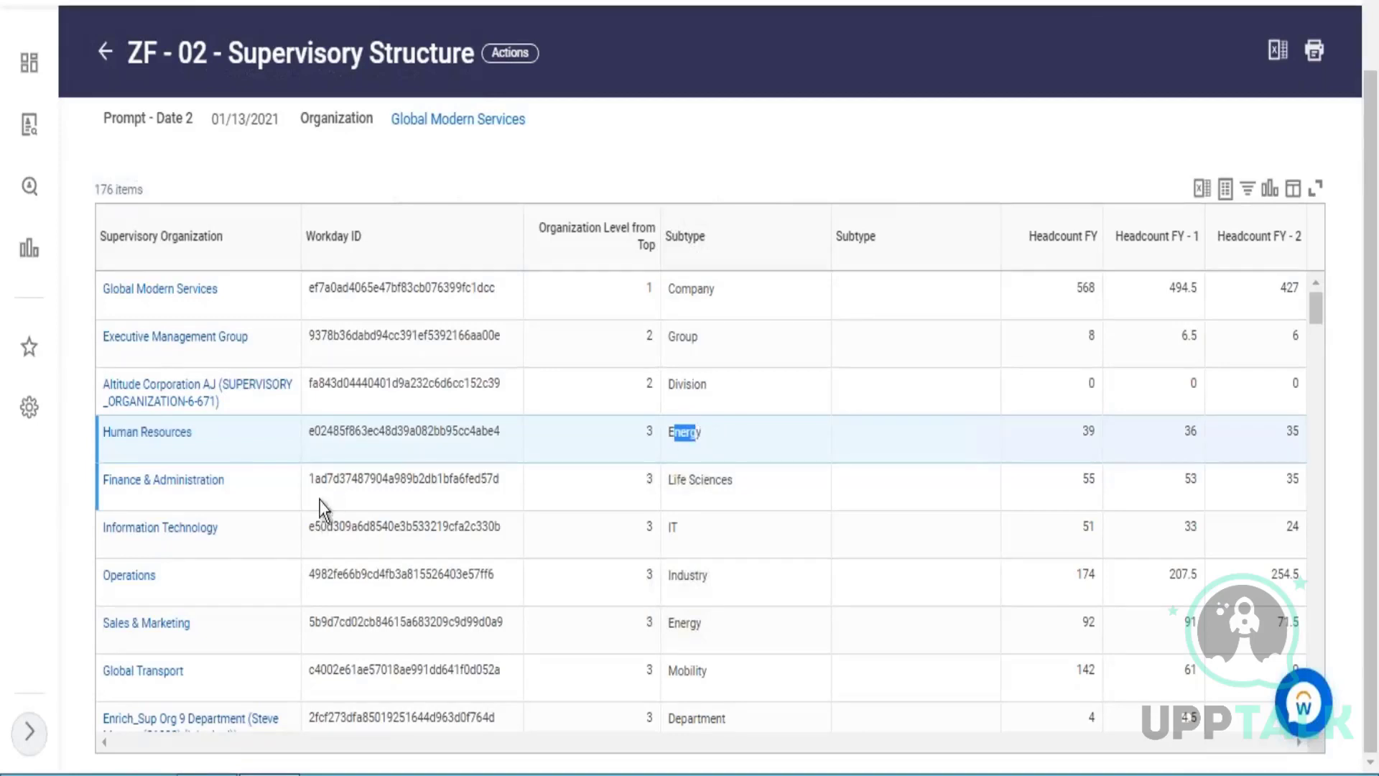
Compare the Finance & Administration subtype with the Latin America sector in the ZF - 01 - Company Structure report.
{"action": "left_click", "coordinate": [232, 497]}
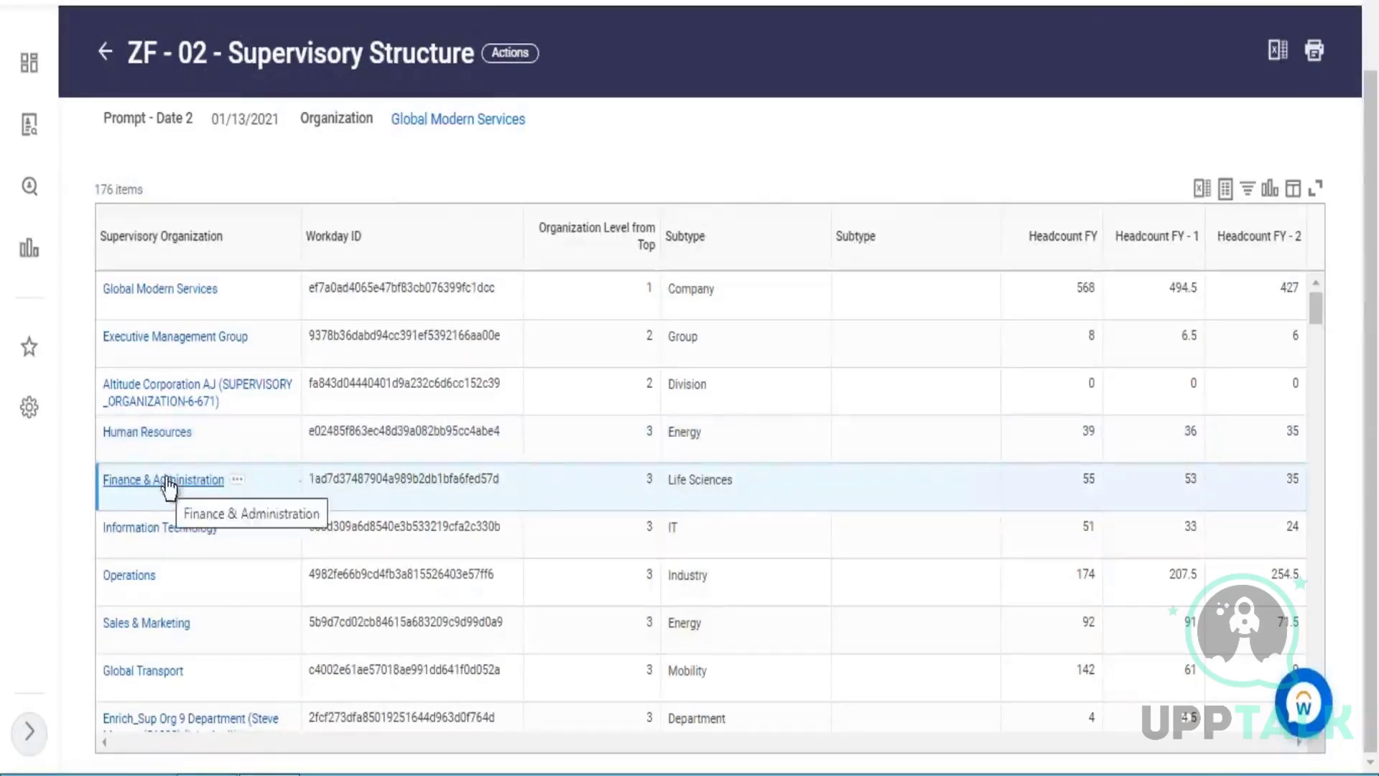
{"action": "left_click_drag", "start_coordinate": [676, 484], "coordinate": [723, 491]}
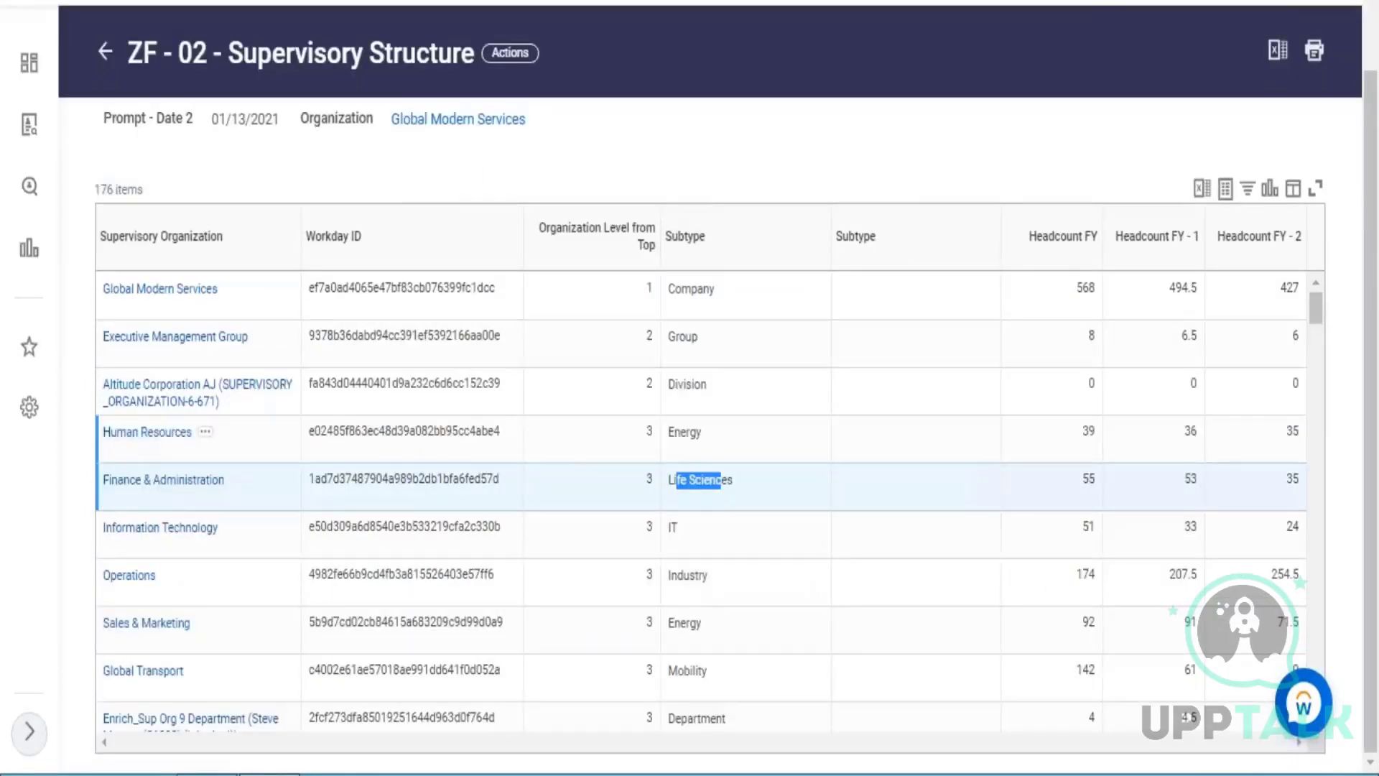
{"action": "left_click", "coordinate": [677, 488]}
{"action": "left_click_drag", "start_coordinate": [675, 480], "coordinate": [732, 480]}
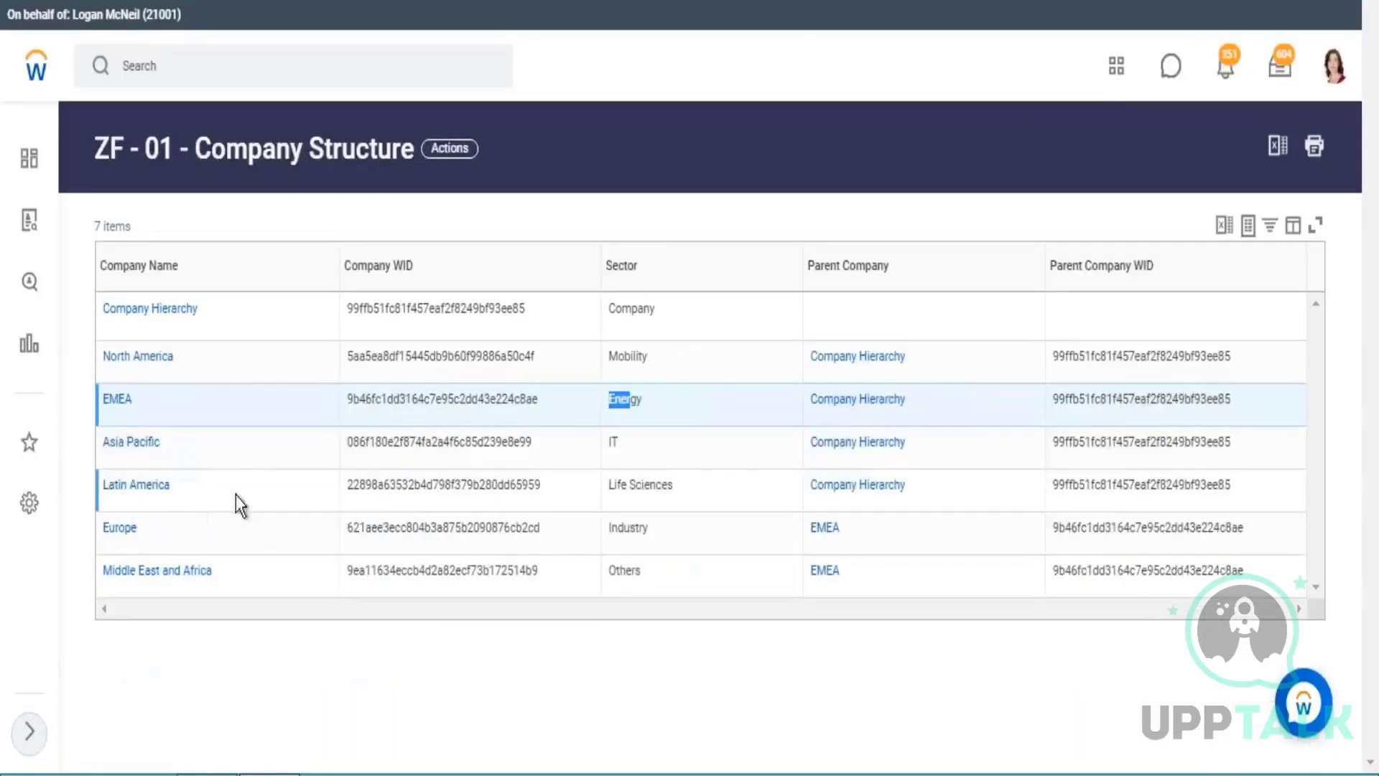
{"action": "left_click", "coordinate": [235, 499]}
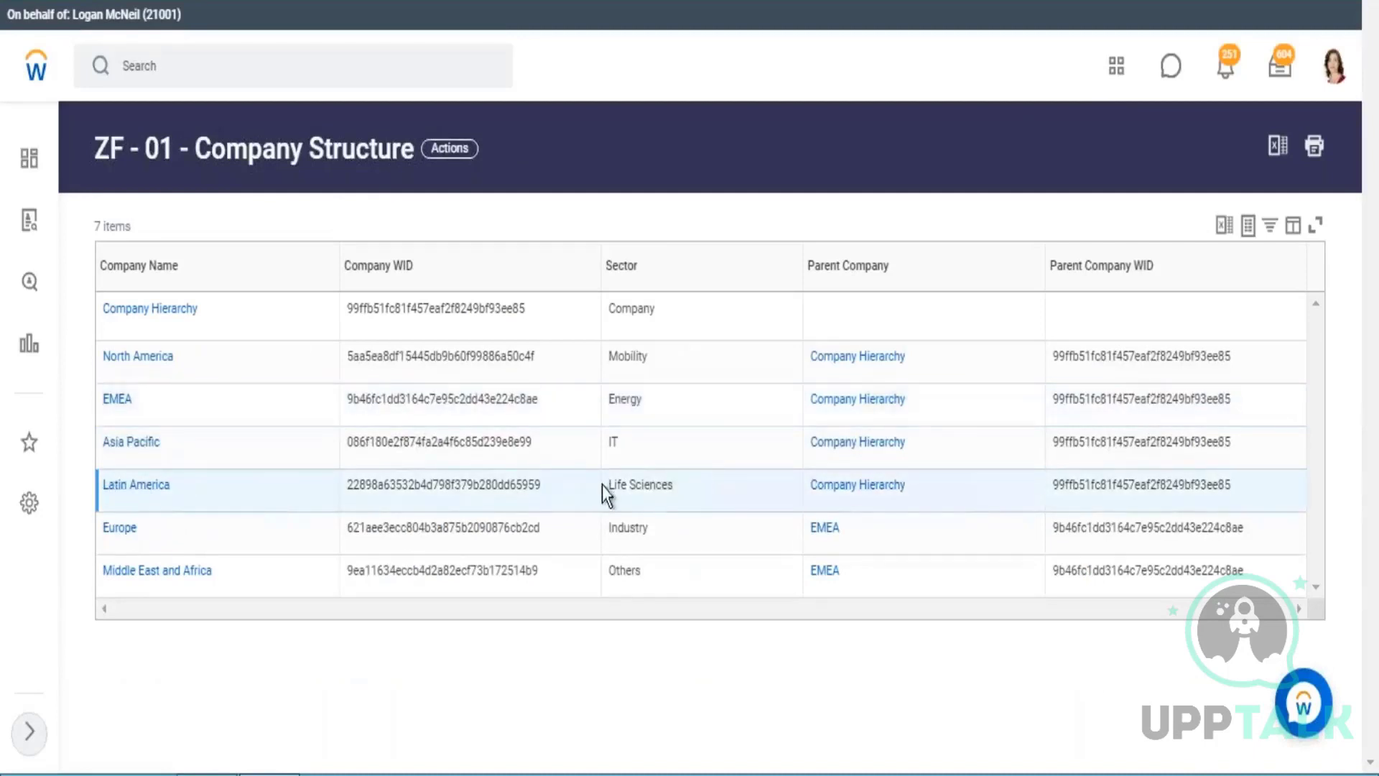
{"action": "left_click_drag", "start_coordinate": [616, 486], "coordinate": [668, 486]}
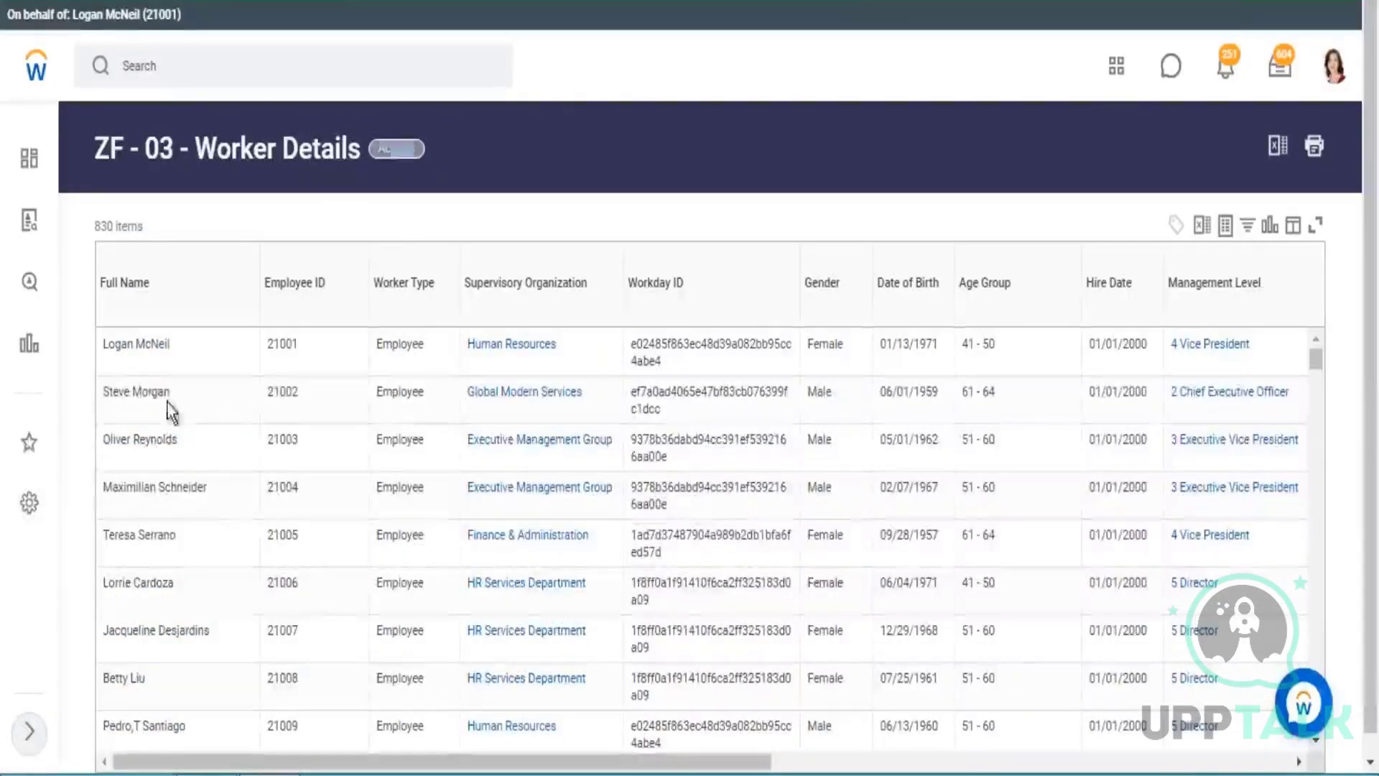
Compare the second worker's supervisory organization in ZF - 03 - Worker Details with the Global Modern Services row in ZF - 02 - Supervisory Structure.
{"action": "left_click", "coordinate": [154, 347]}
{"action": "left_click_drag", "start_coordinate": [154, 348], "coordinate": [153, 348]}
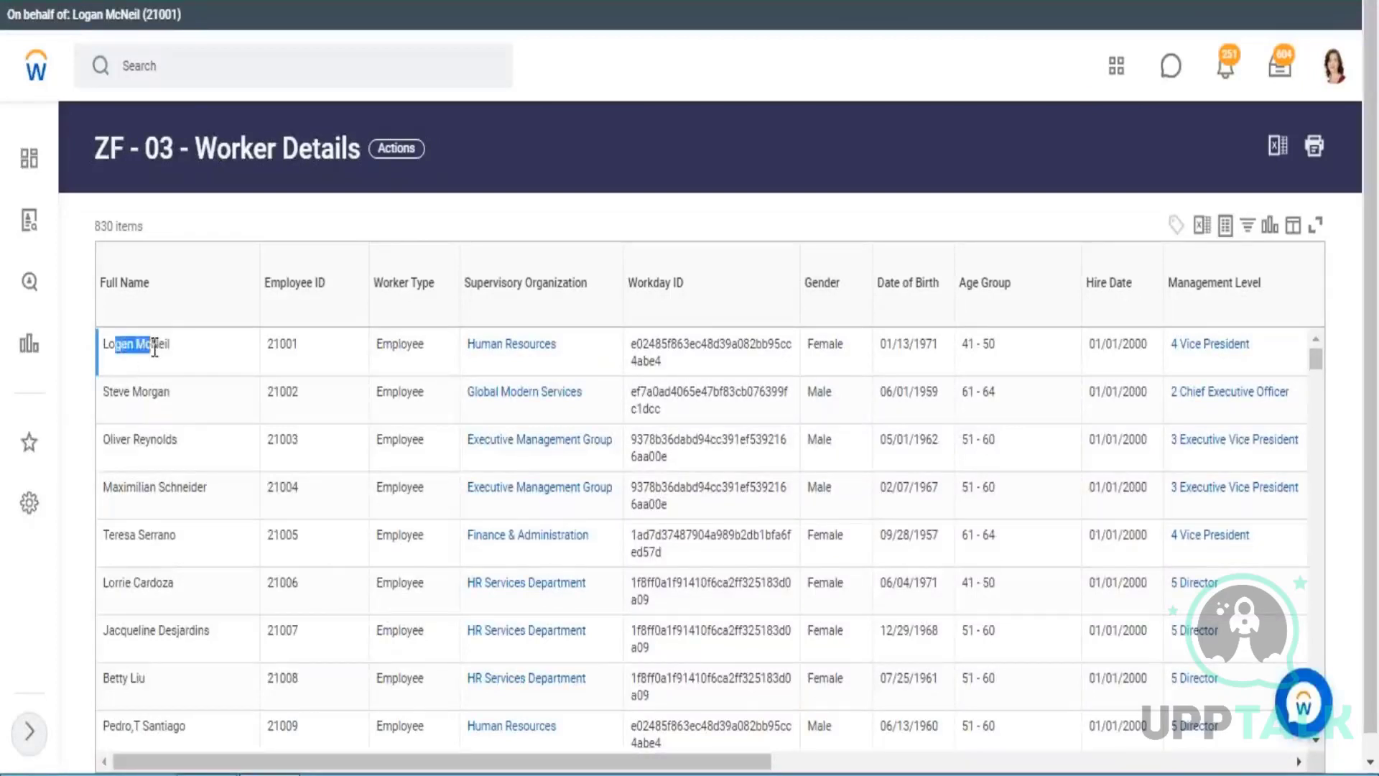
{"action": "left_click", "coordinate": [115, 388]}
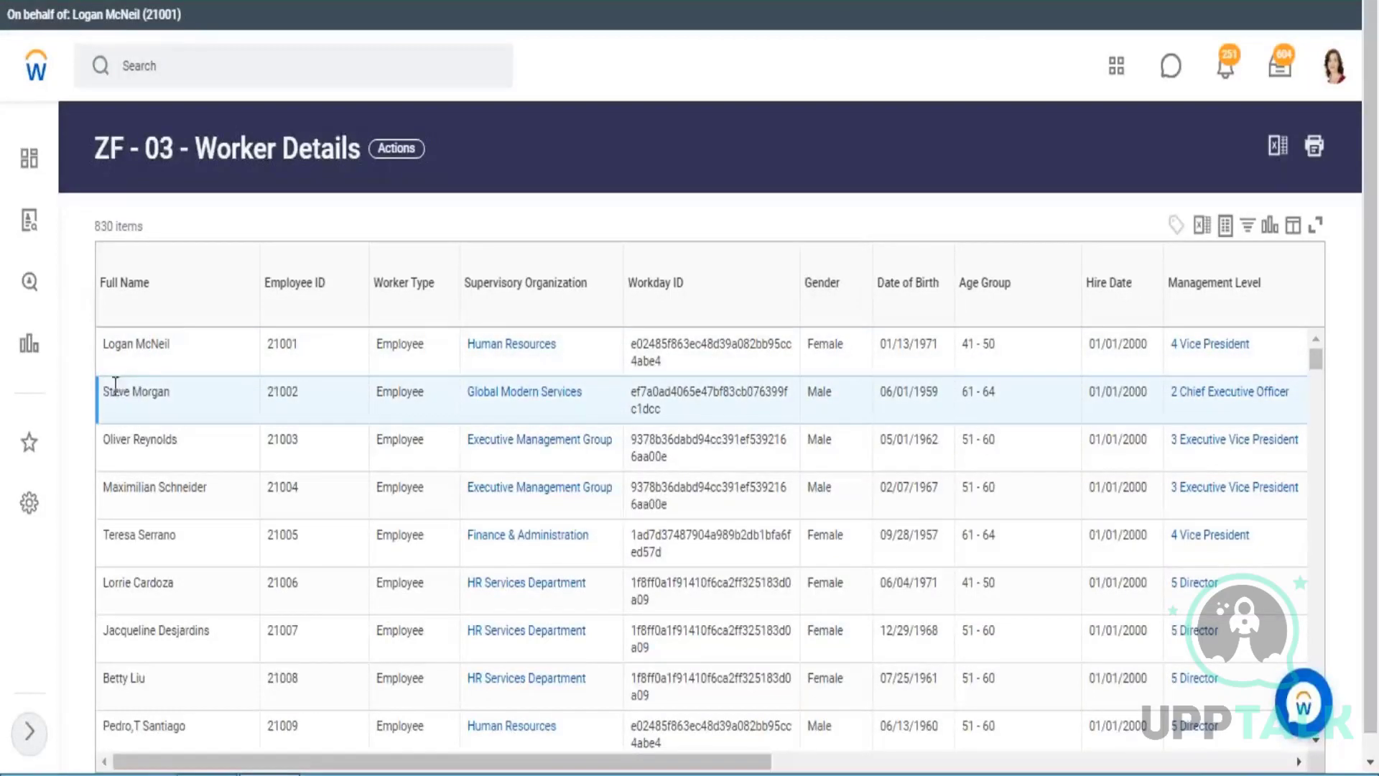
{"action": "left_click_drag", "start_coordinate": [116, 388], "coordinate": [156, 391]}
{"action": "mouse_move", "coordinate": [537, 394]}
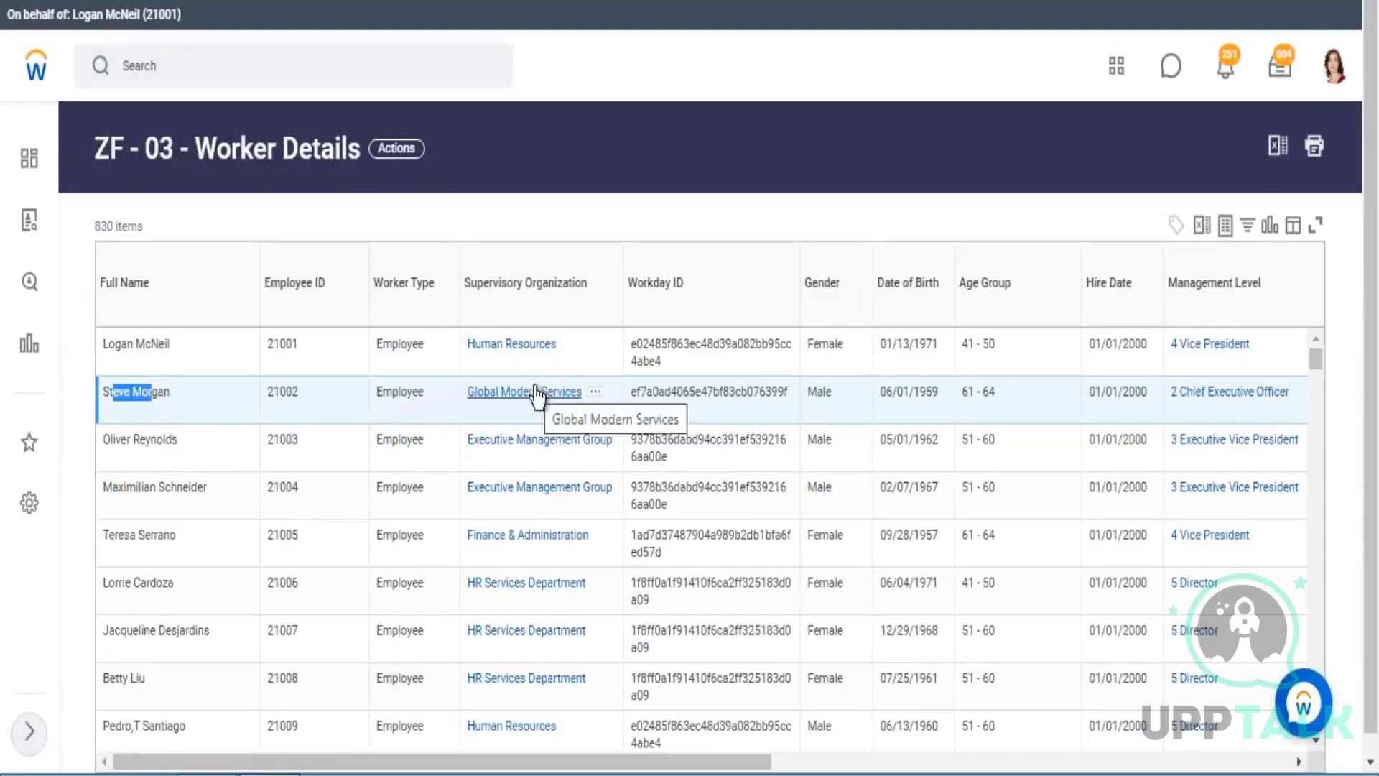
{"action": "left_click_drag", "start_coordinate": [606, 400], "coordinate": [460, 407]}
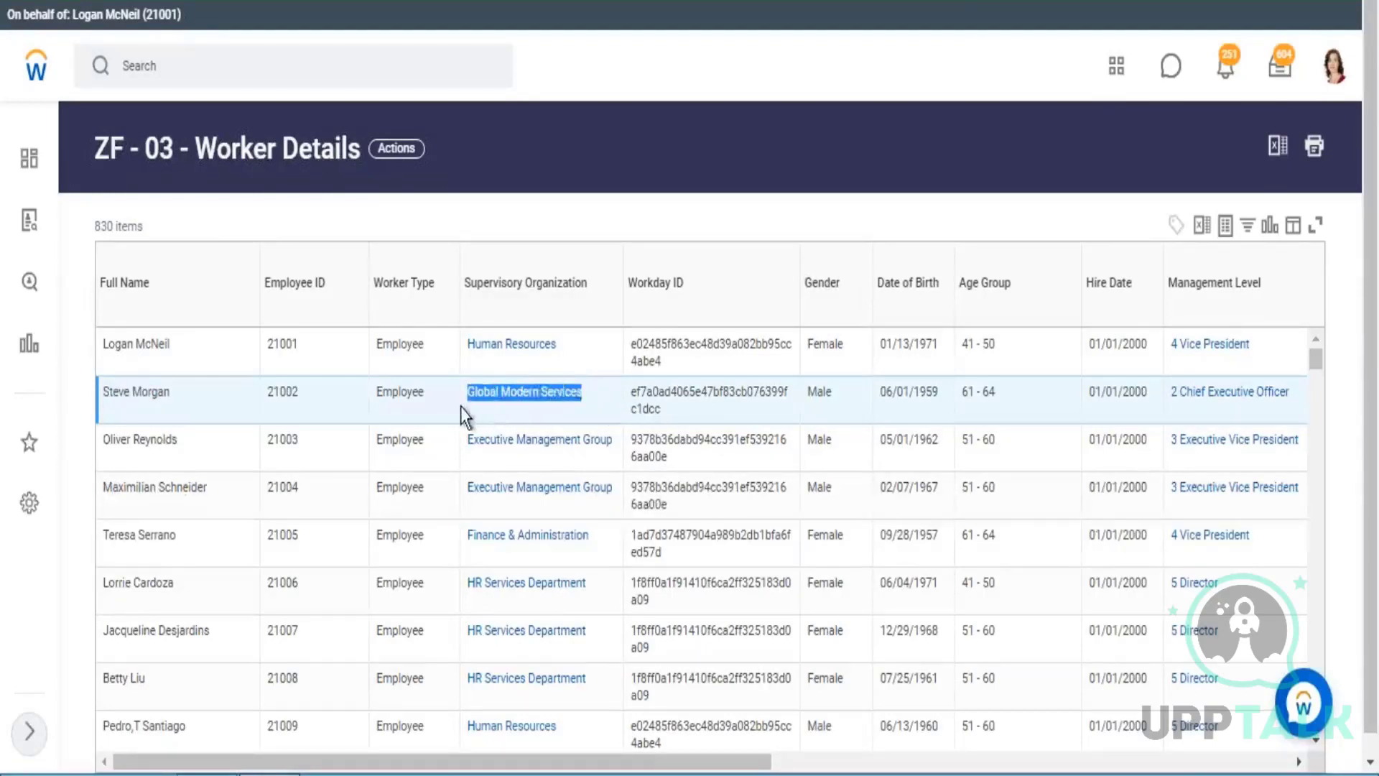
{"action": "left_click", "coordinate": [126, 394]}
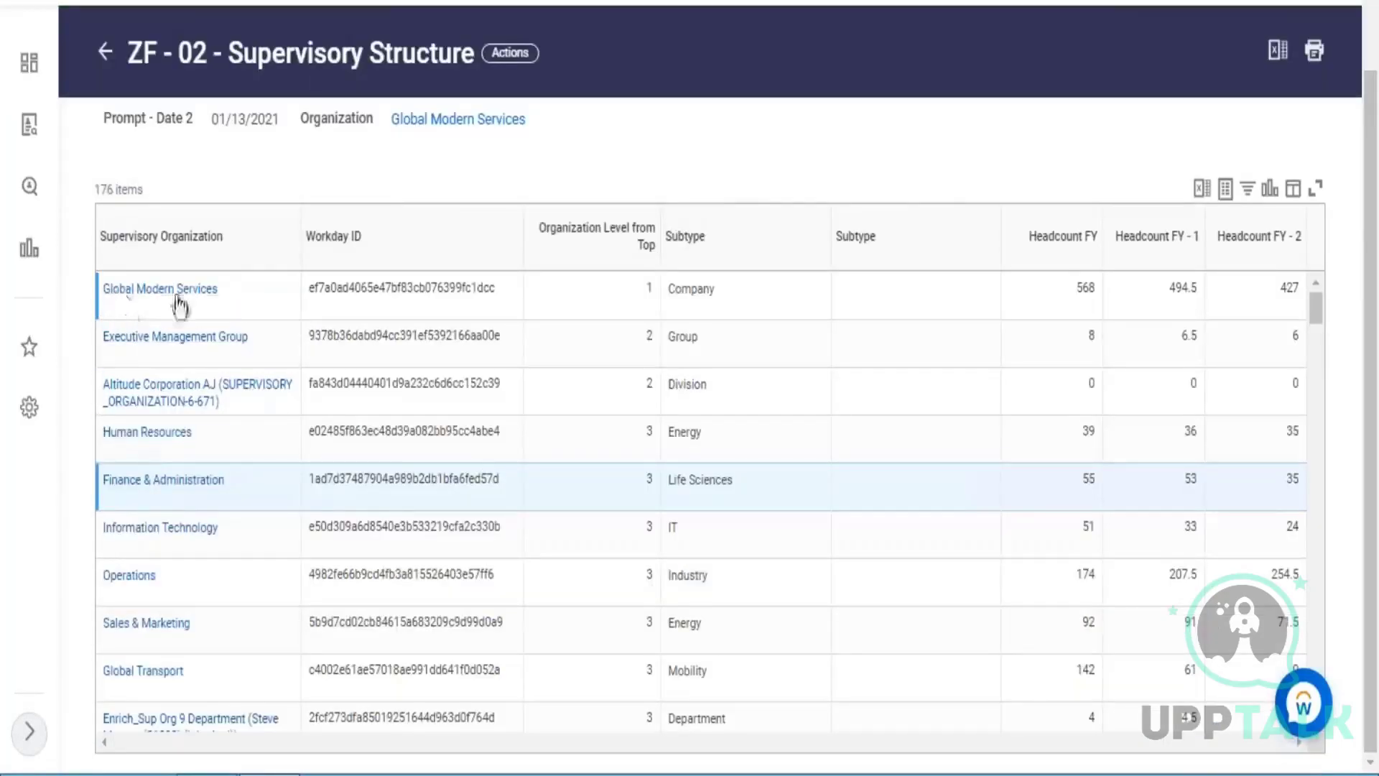
{"action": "left_click_drag", "start_coordinate": [102, 290], "coordinate": [219, 291]}
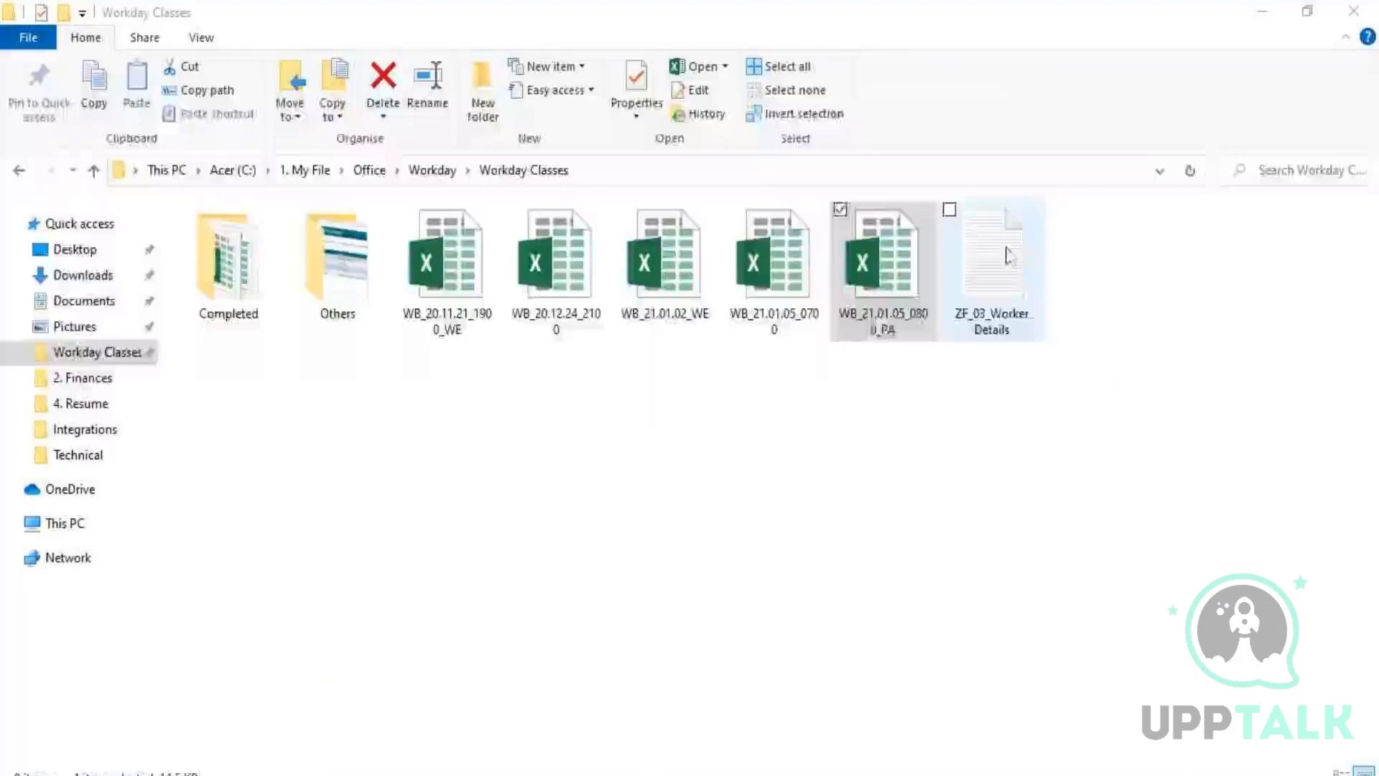
Open the ZF_03_Worker Details text file, match its Employee ID column with the ZF - 03 report, and examine its plan, grant and vesting columns.
{"action": "left_click", "coordinate": [1009, 255]}
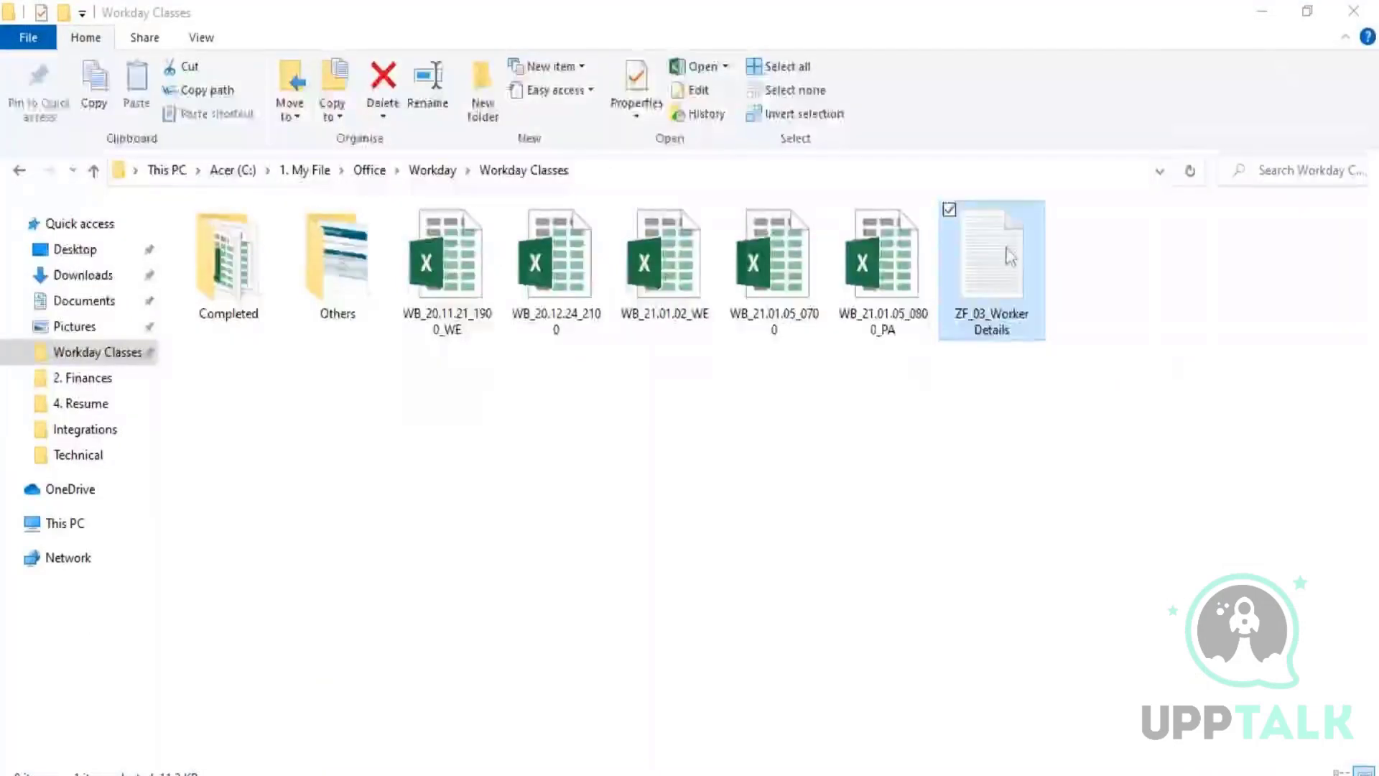
{"action": "double_click", "coordinate": [1008, 255]}
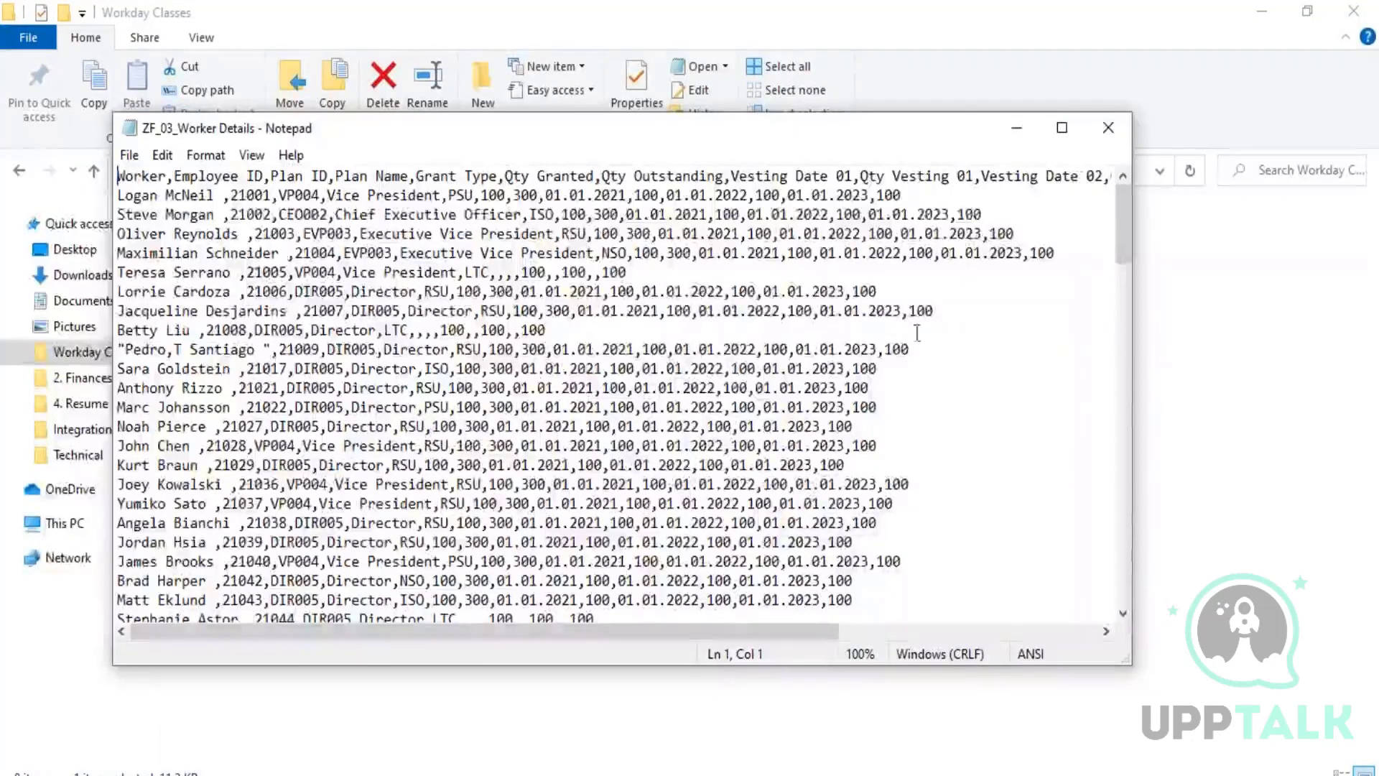
{"action": "left_click", "coordinate": [1062, 129]}
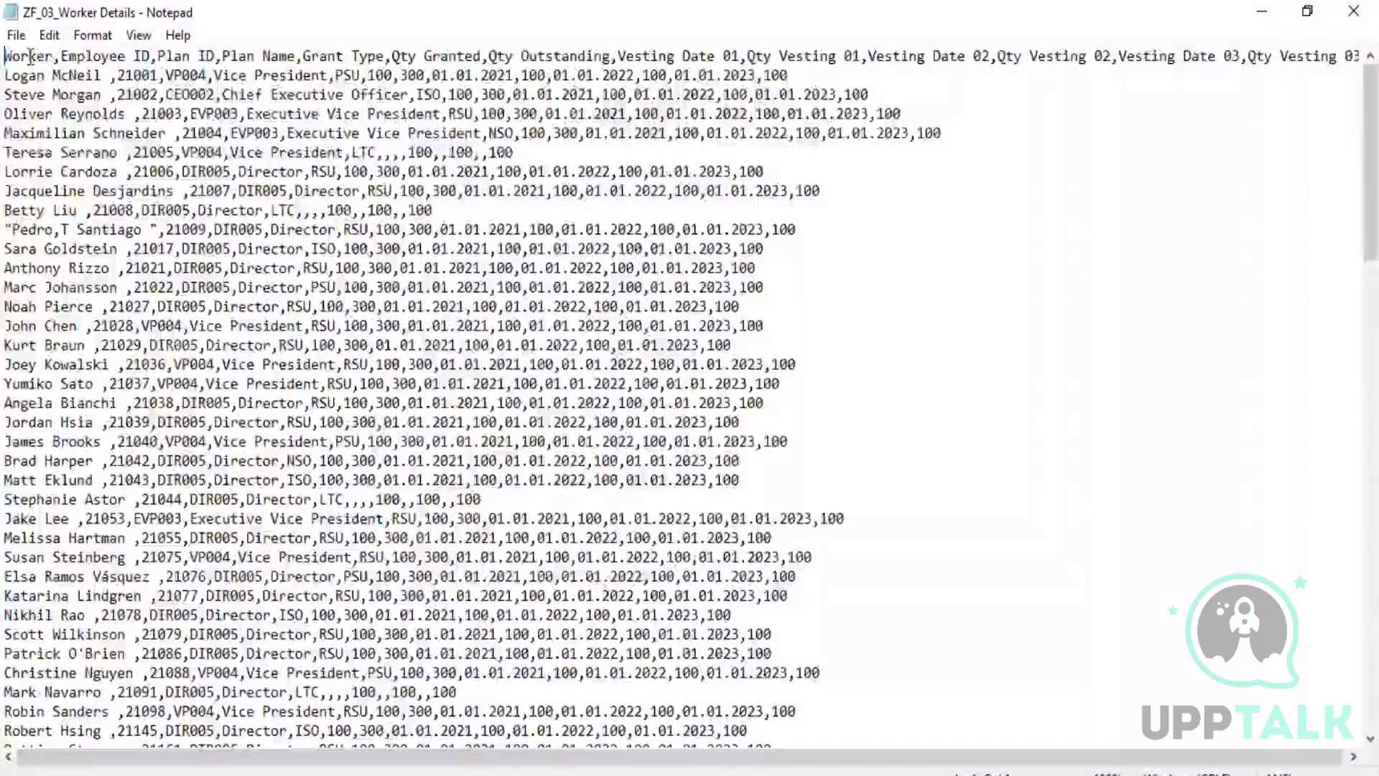
{"action": "left_click", "coordinate": [78, 58]}
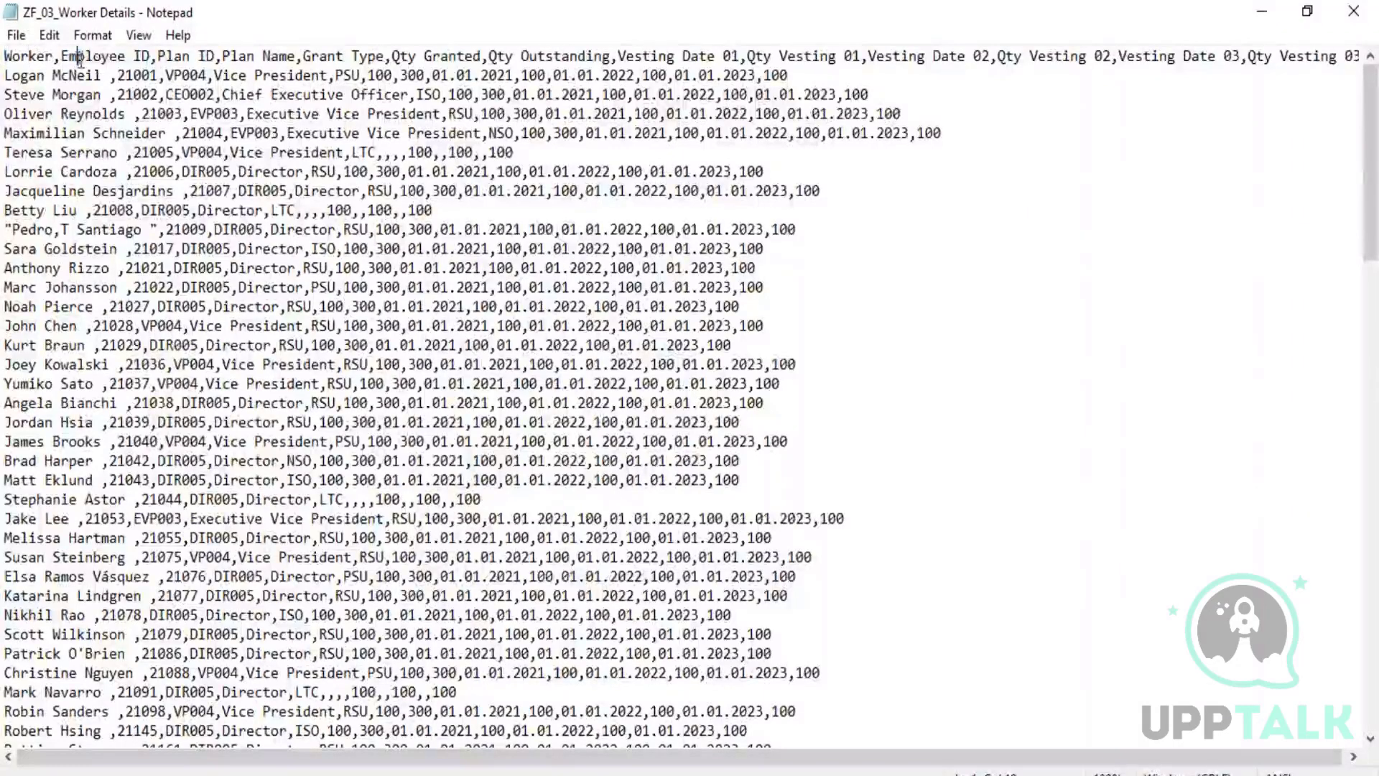
{"action": "left_click_drag", "start_coordinate": [79, 58], "coordinate": [2, 75]}
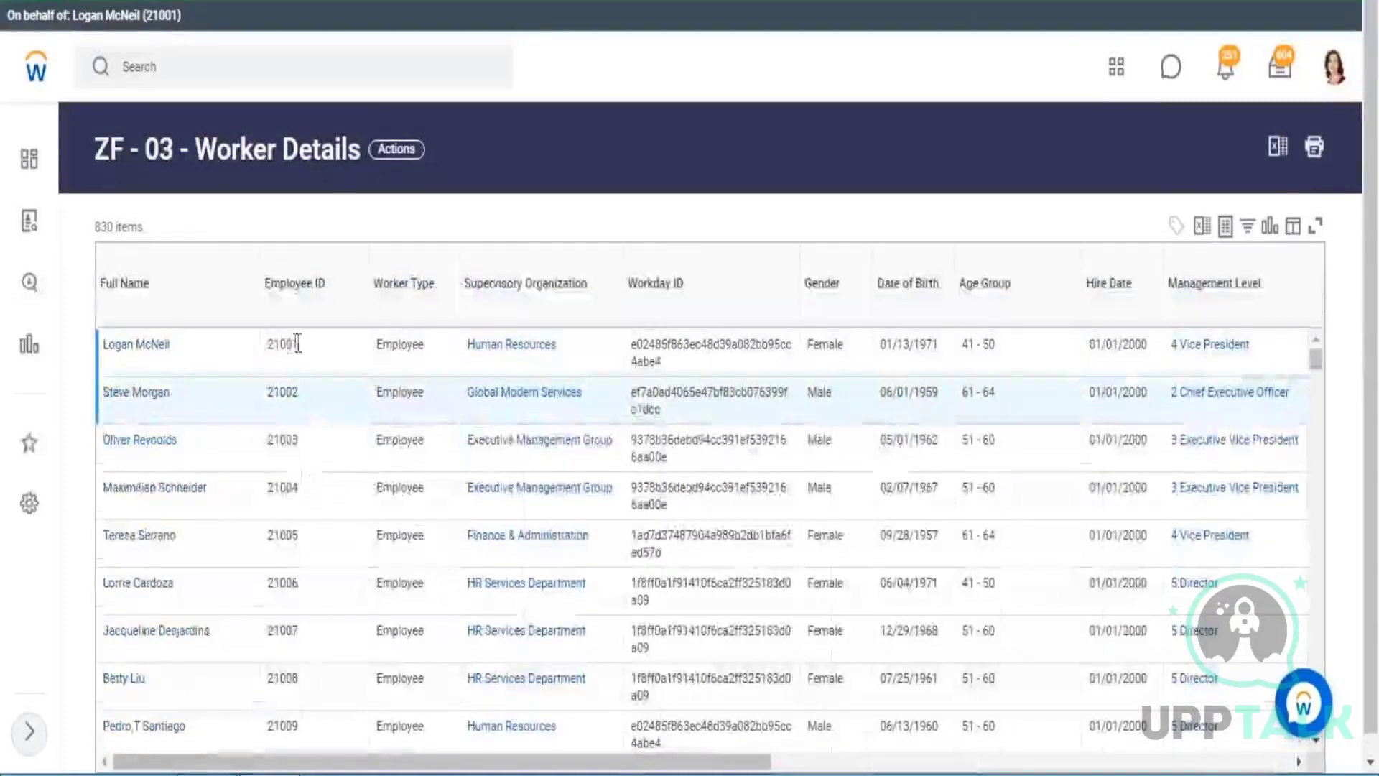
{"action": "double_click", "coordinate": [283, 345]}
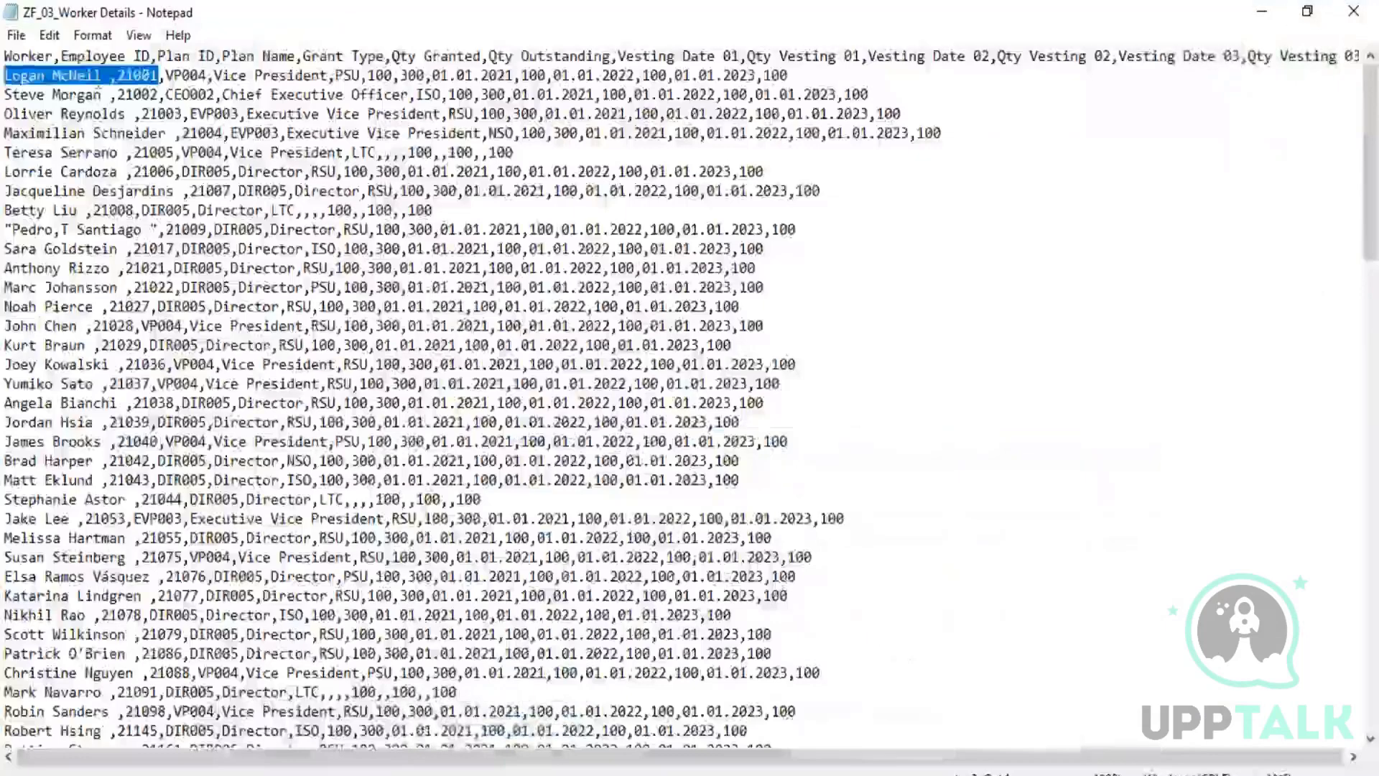
{"action": "left_click", "coordinate": [49, 56]}
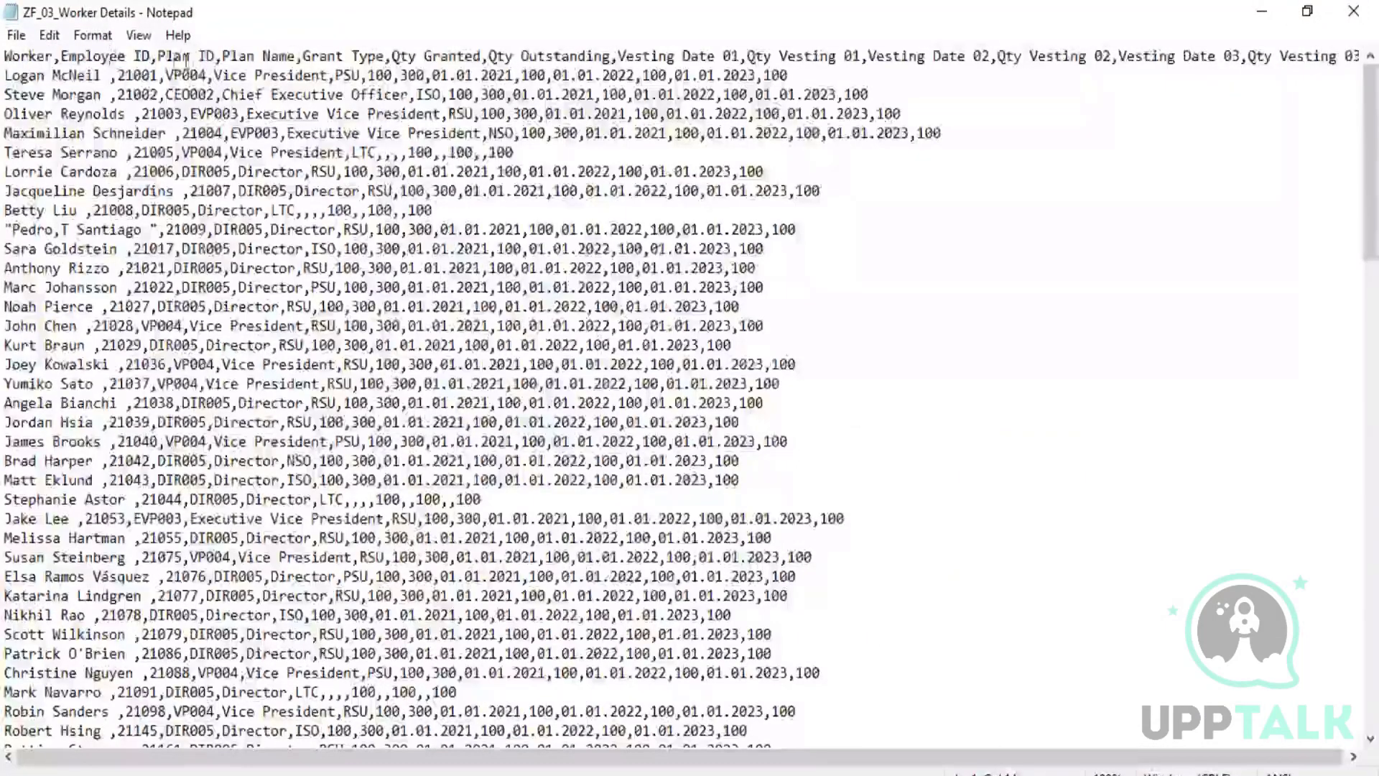
{"action": "left_click_drag", "start_coordinate": [166, 58], "coordinate": [1361, 48]}
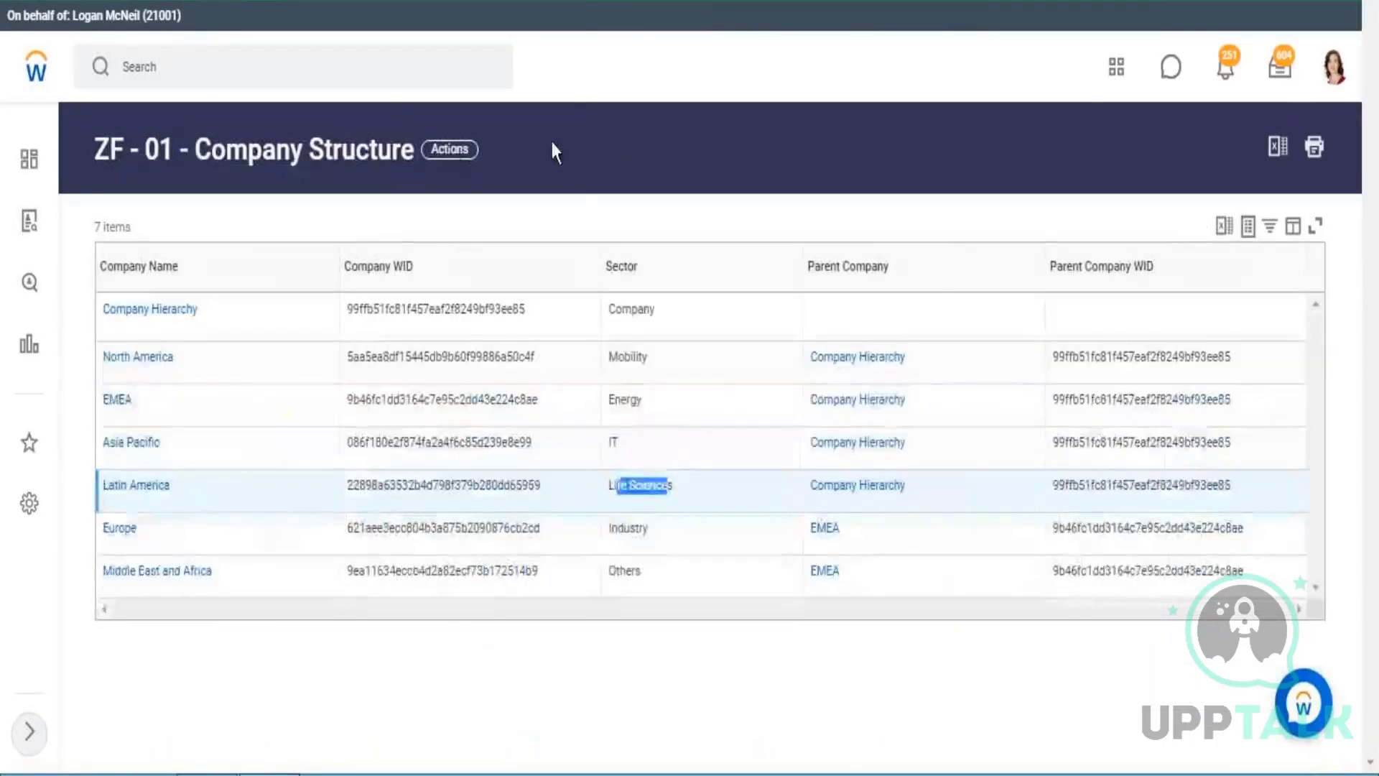
Copy the ZF - 02 - Supervisory Structure report name and start a new base dataset from a custom report in the Data Catalog.
{"action": "left_click_drag", "start_coordinate": [552, 147], "coordinate": [94, 152]}
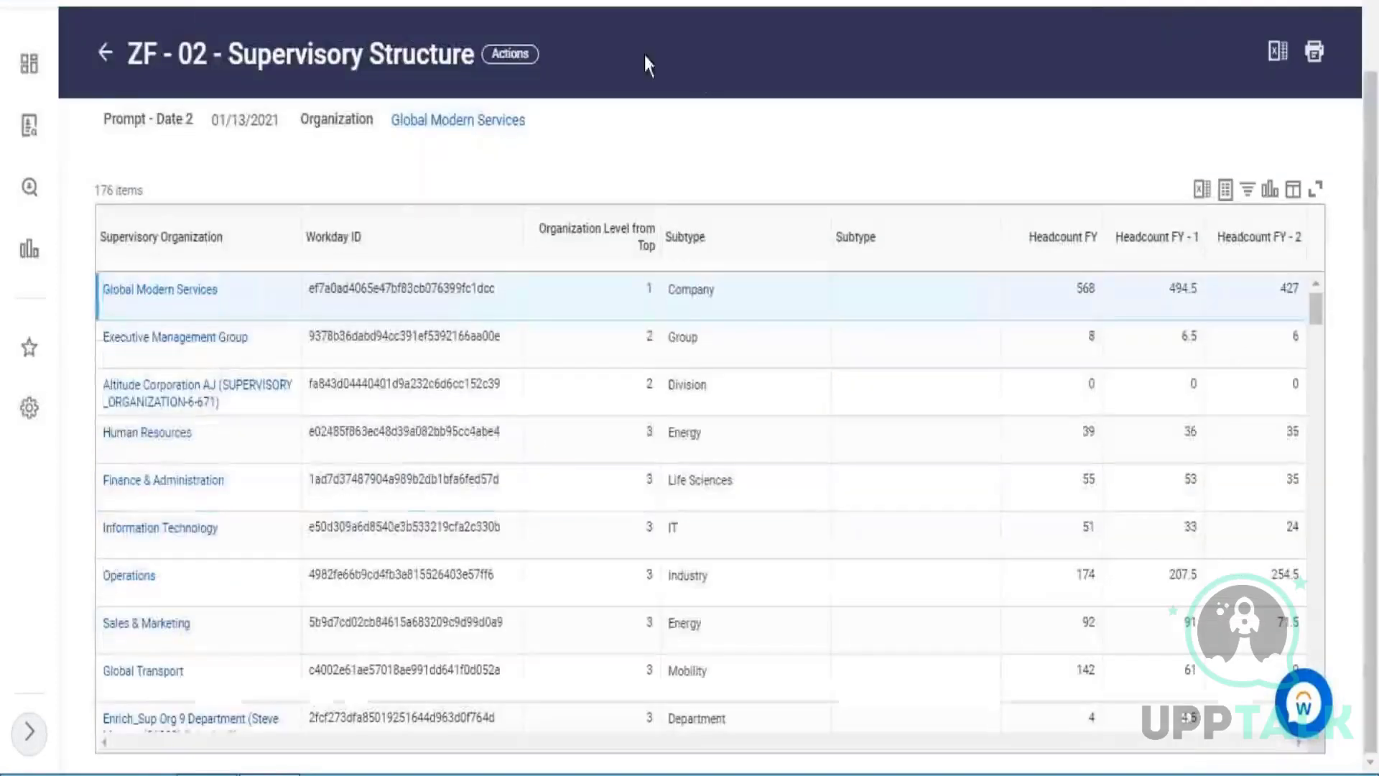
{"action": "left_click_drag", "start_coordinate": [645, 54], "coordinate": [92, 63]}
{"action": "key", "text": "ctrl+c"}
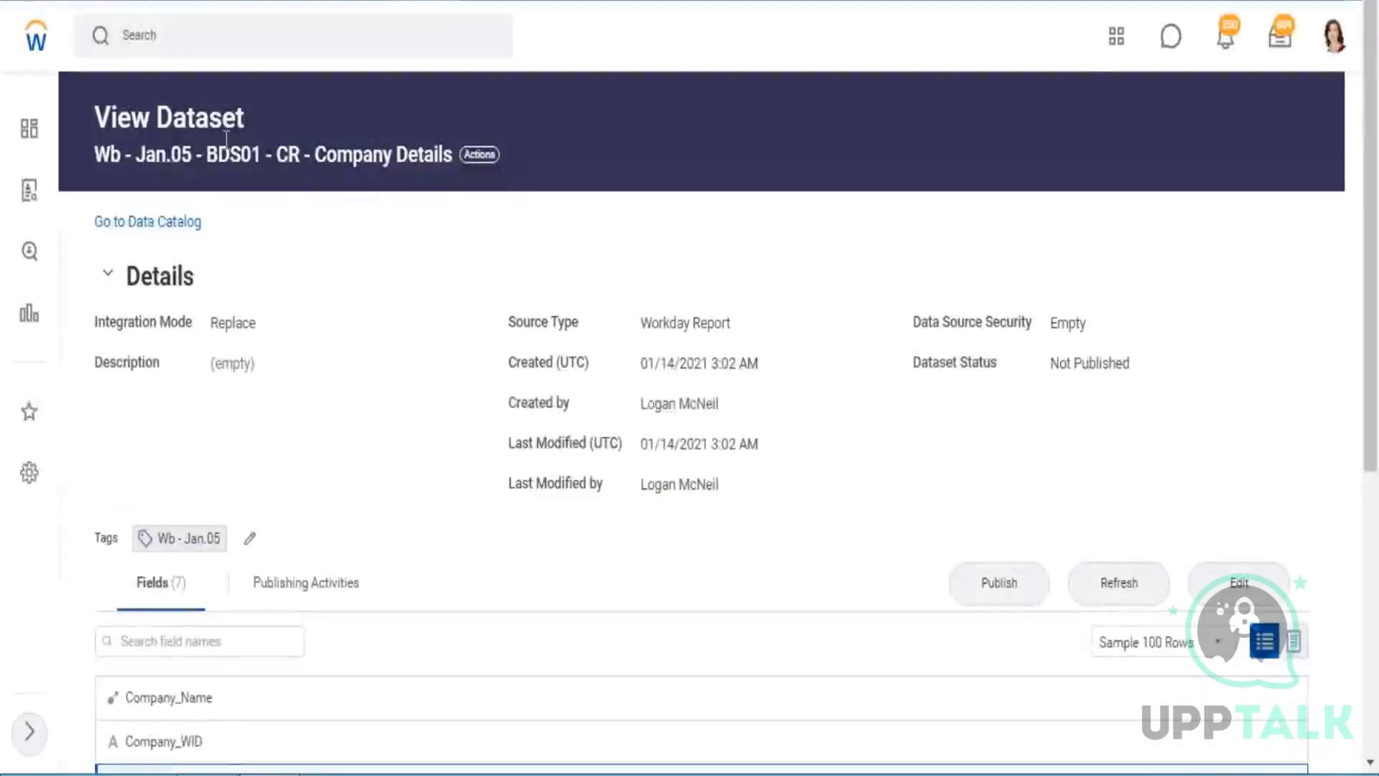
{"action": "left_click", "coordinate": [161, 221]}
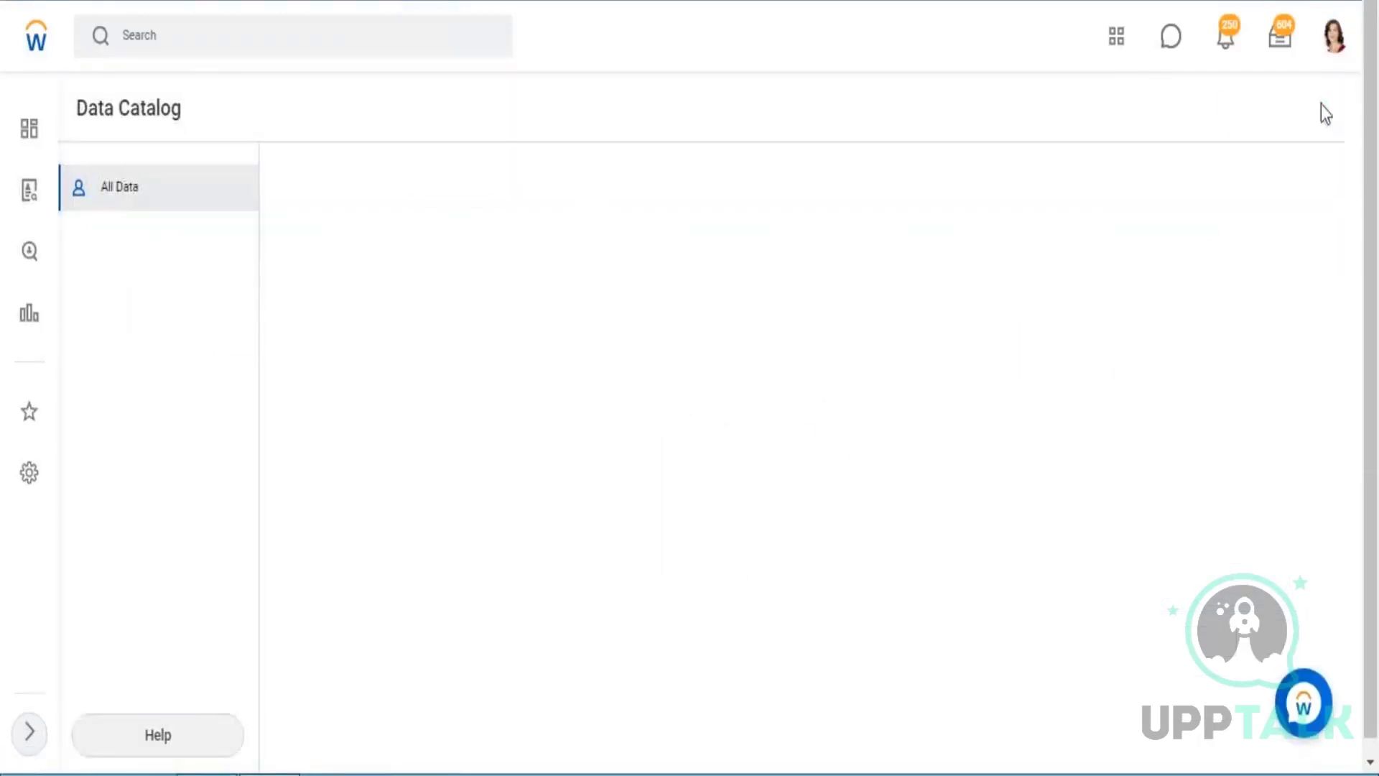
{"action": "left_click", "coordinate": [1275, 108]}
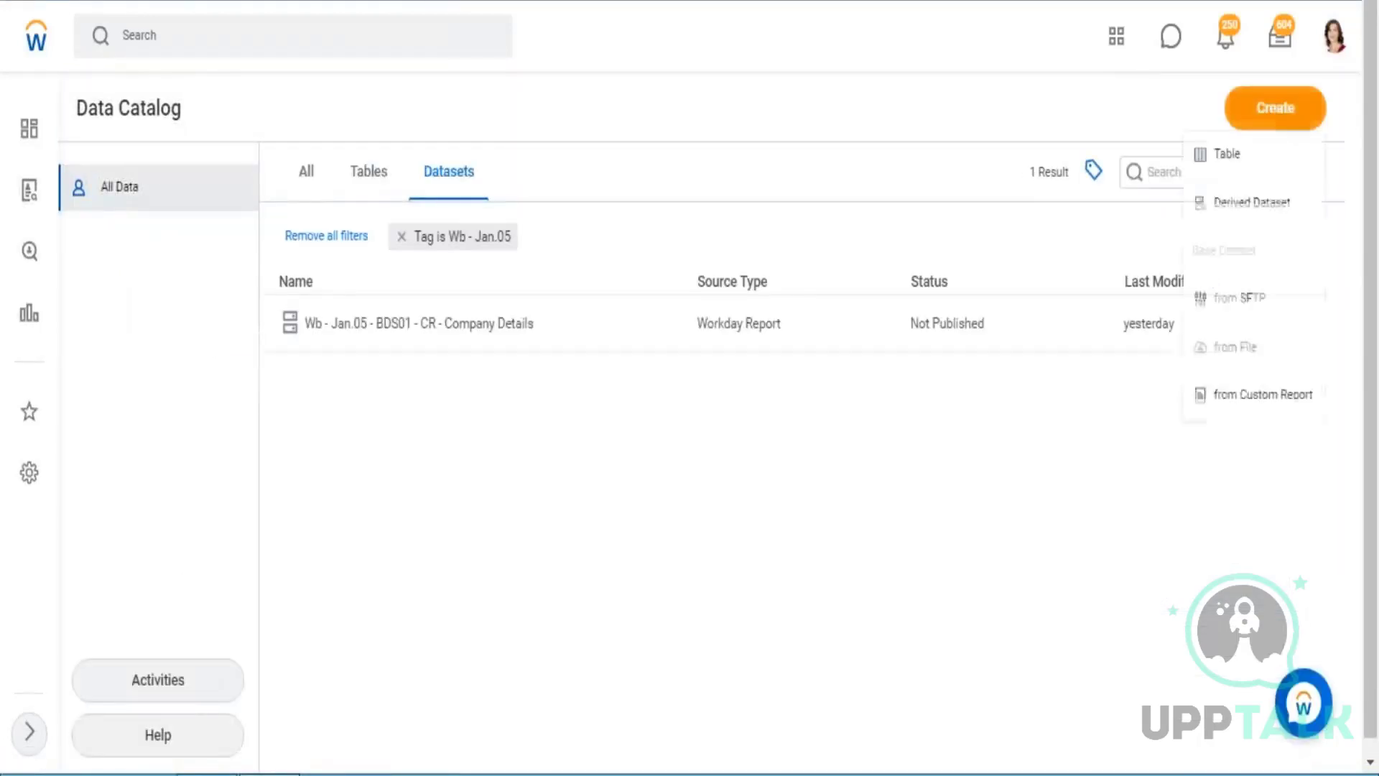
{"action": "left_click", "coordinate": [1254, 397]}
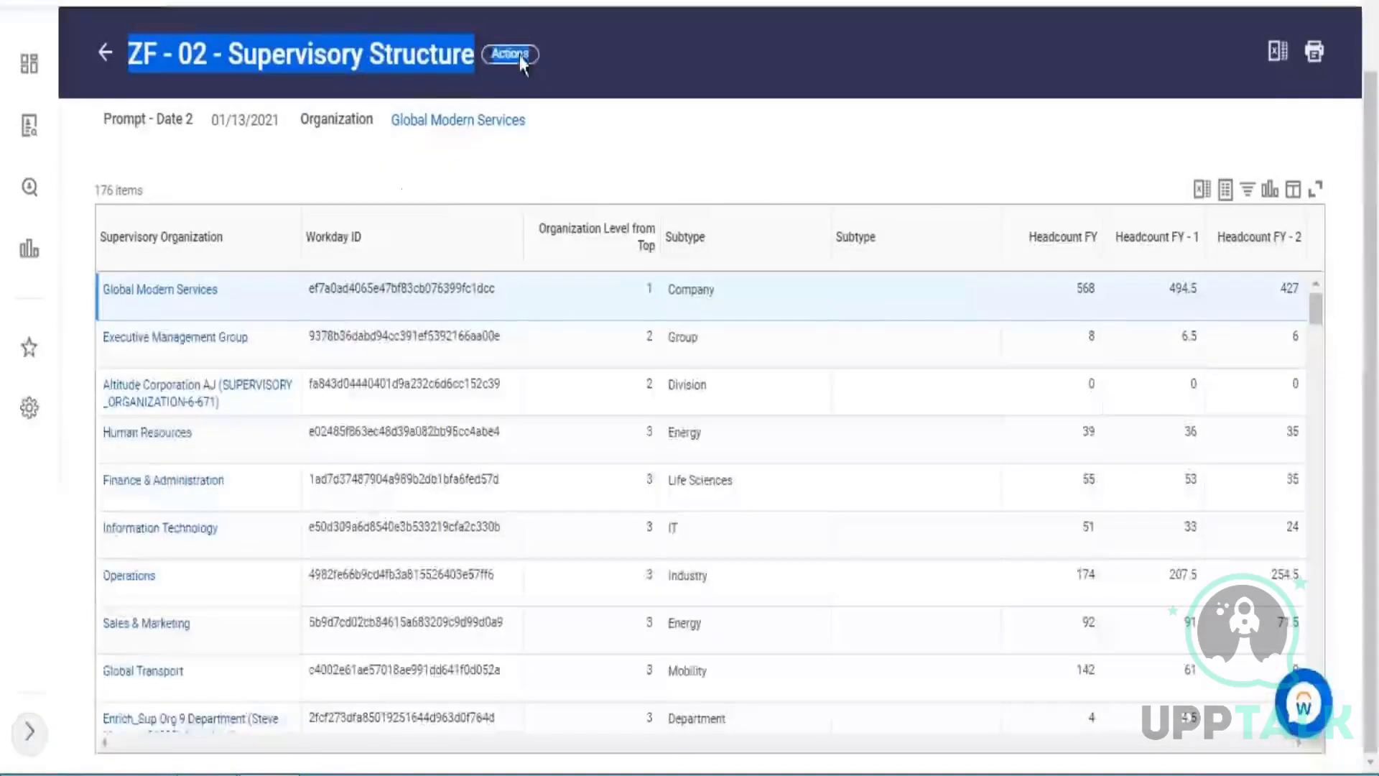
Set the retrieval's custom report to ZF - 02 - Supervisory Structure.
{"action": "left_click", "coordinate": [510, 54]}
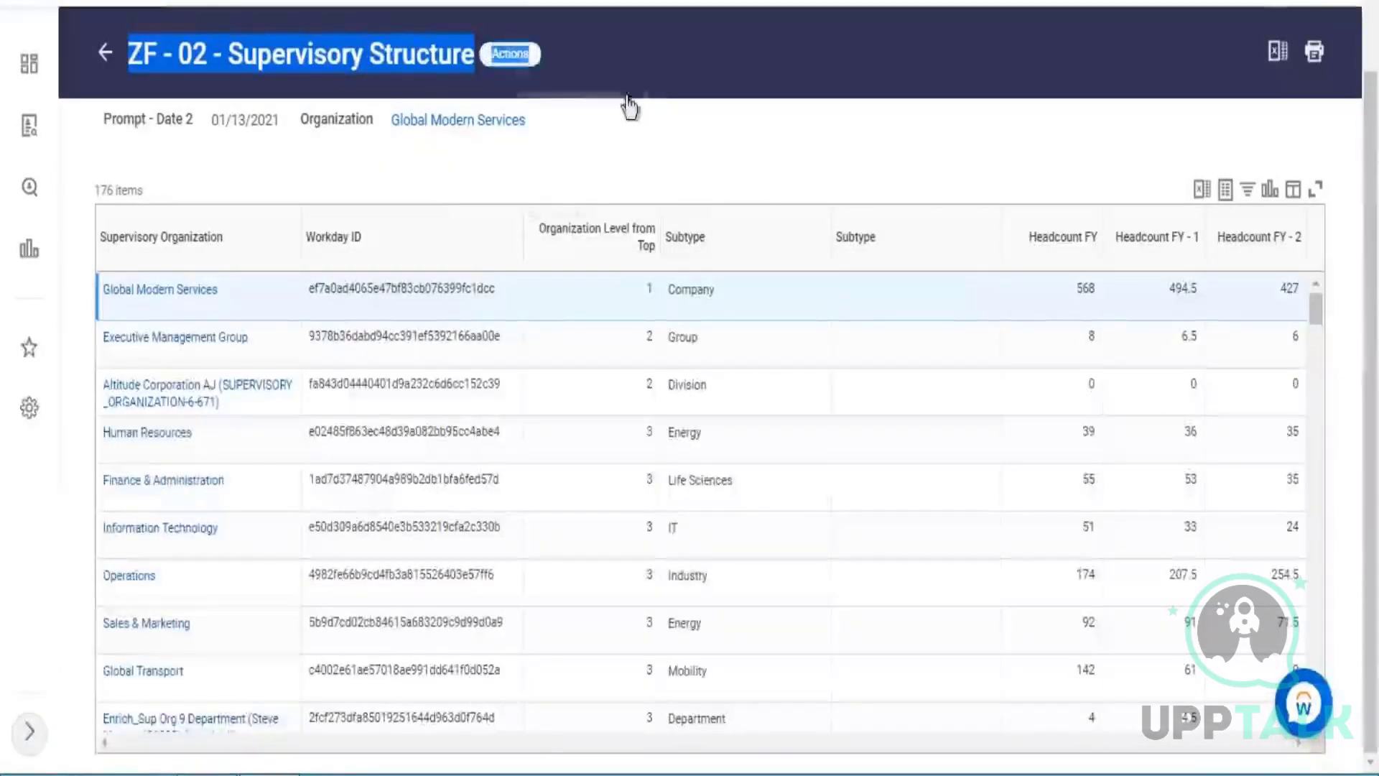
{"action": "left_click", "coordinate": [581, 137]}
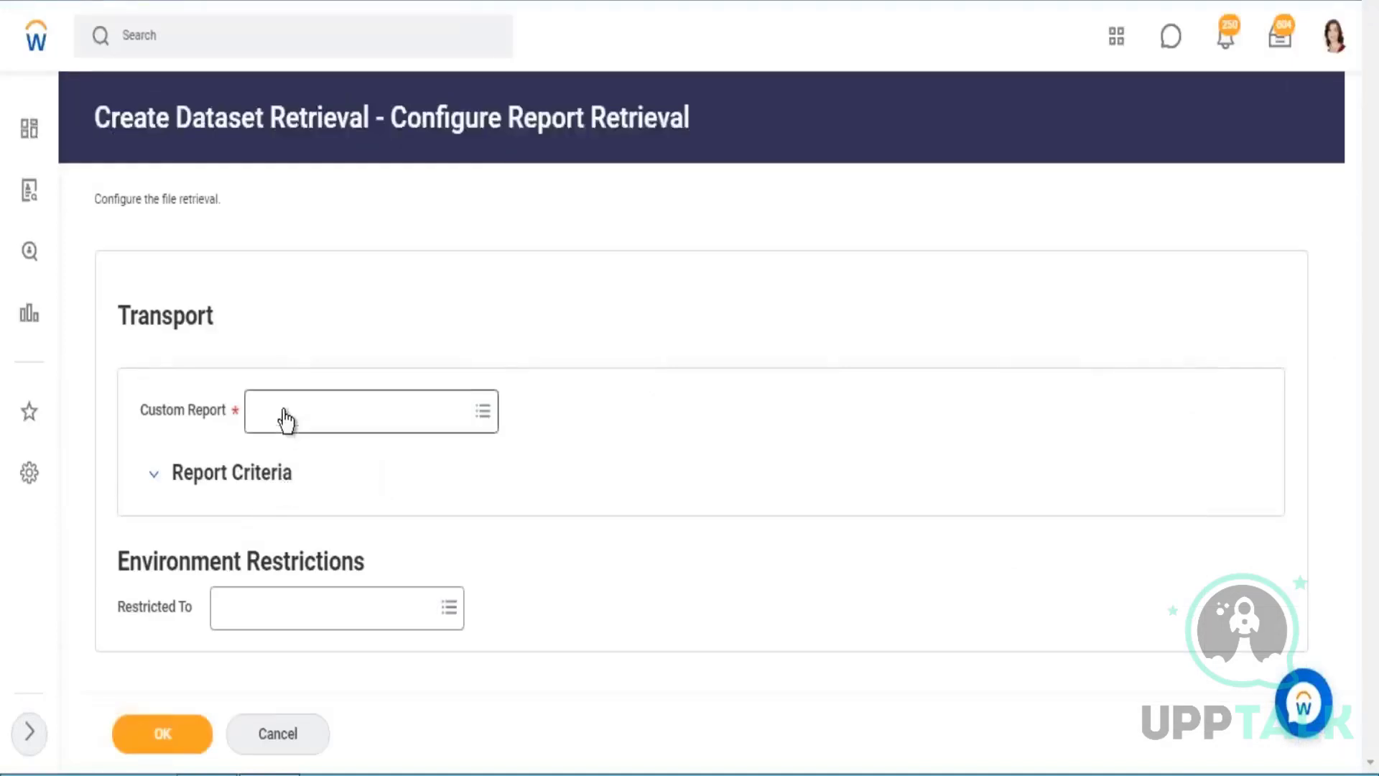
{"action": "left_click", "coordinate": [283, 417]}
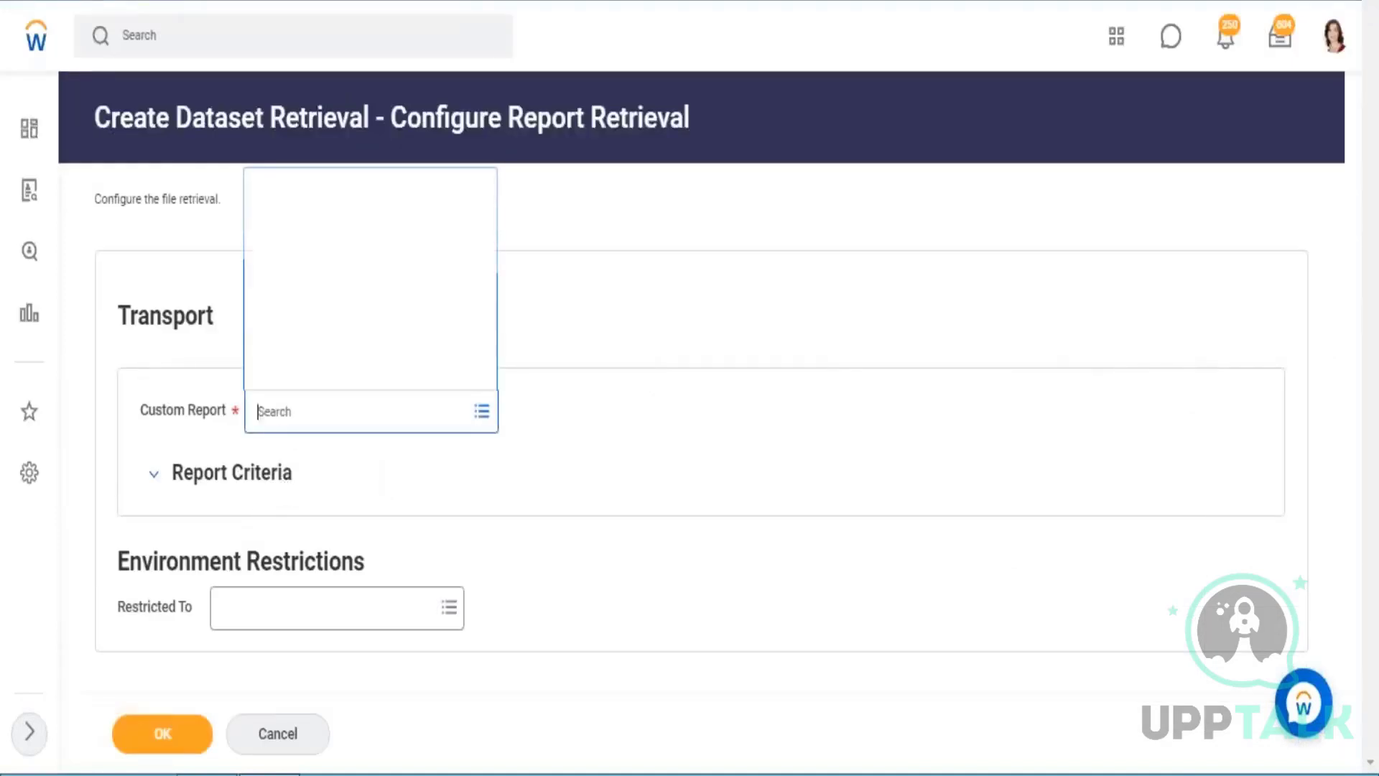
{"action": "key", "text": "ctrl+v"}
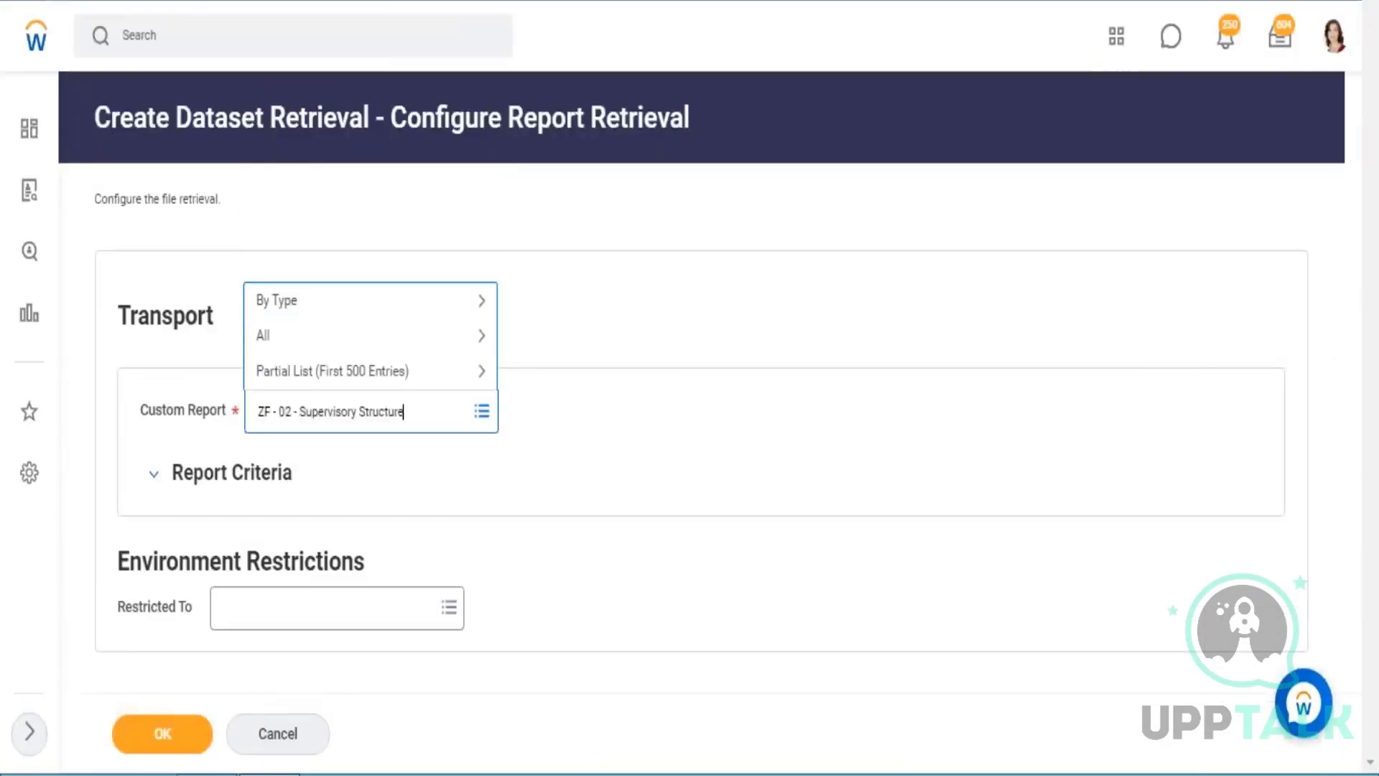
{"action": "key", "text": "Return"}
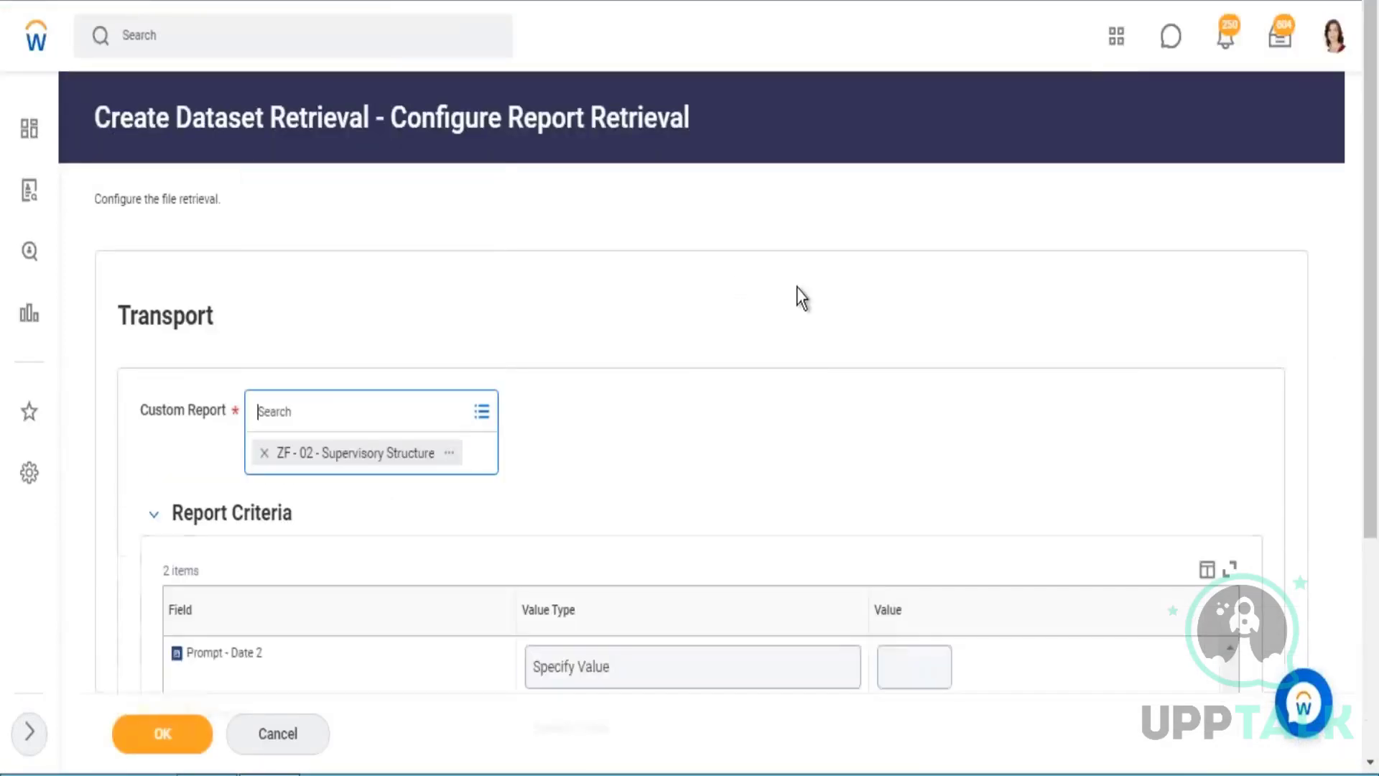
{"action": "left_click", "coordinate": [819, 239]}
Run the ZF - 02 - Supervisory Structure custom report from its definition to examine its date and organization prompts.
{"action": "scroll", "coordinate": [818, 239], "scroll_direction": "down", "scroll_amount": 4}
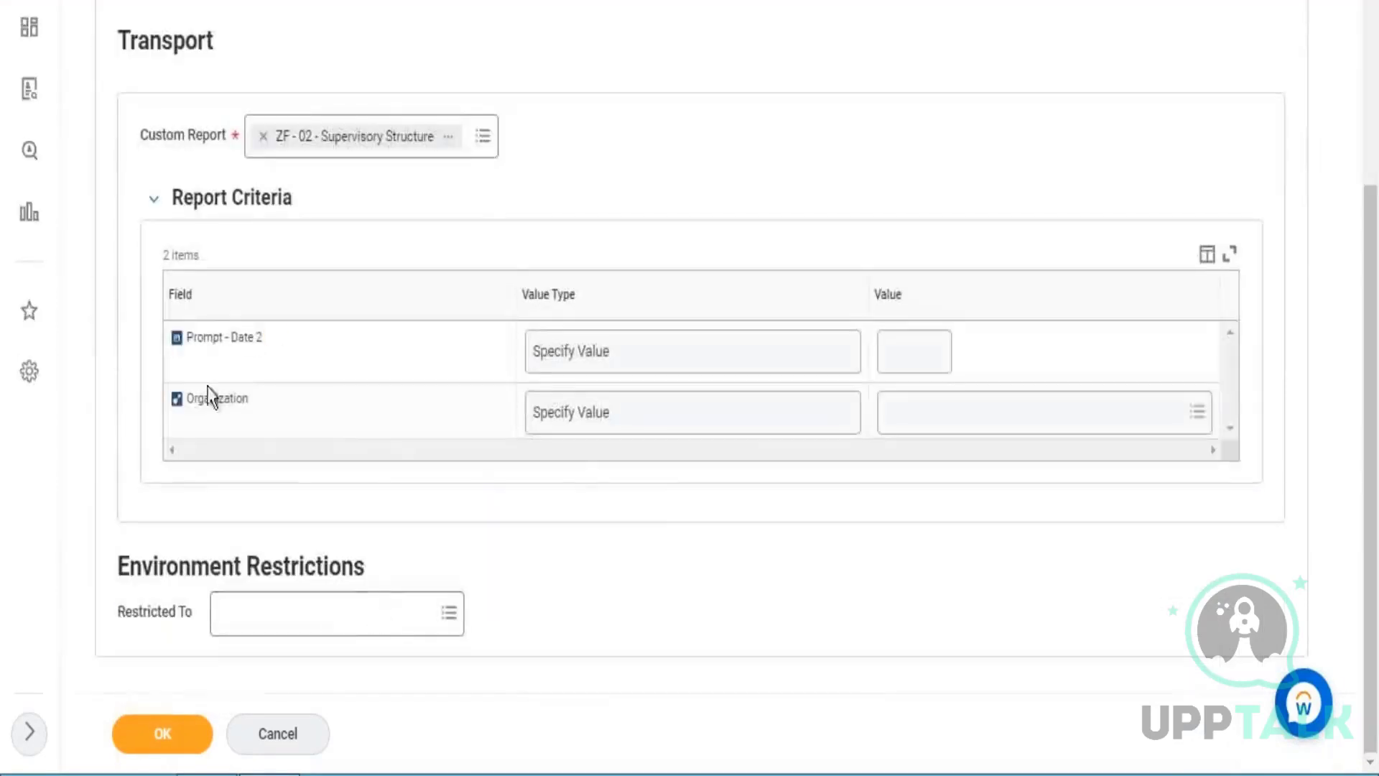
{"action": "key", "text": "ctrl+Tab"}
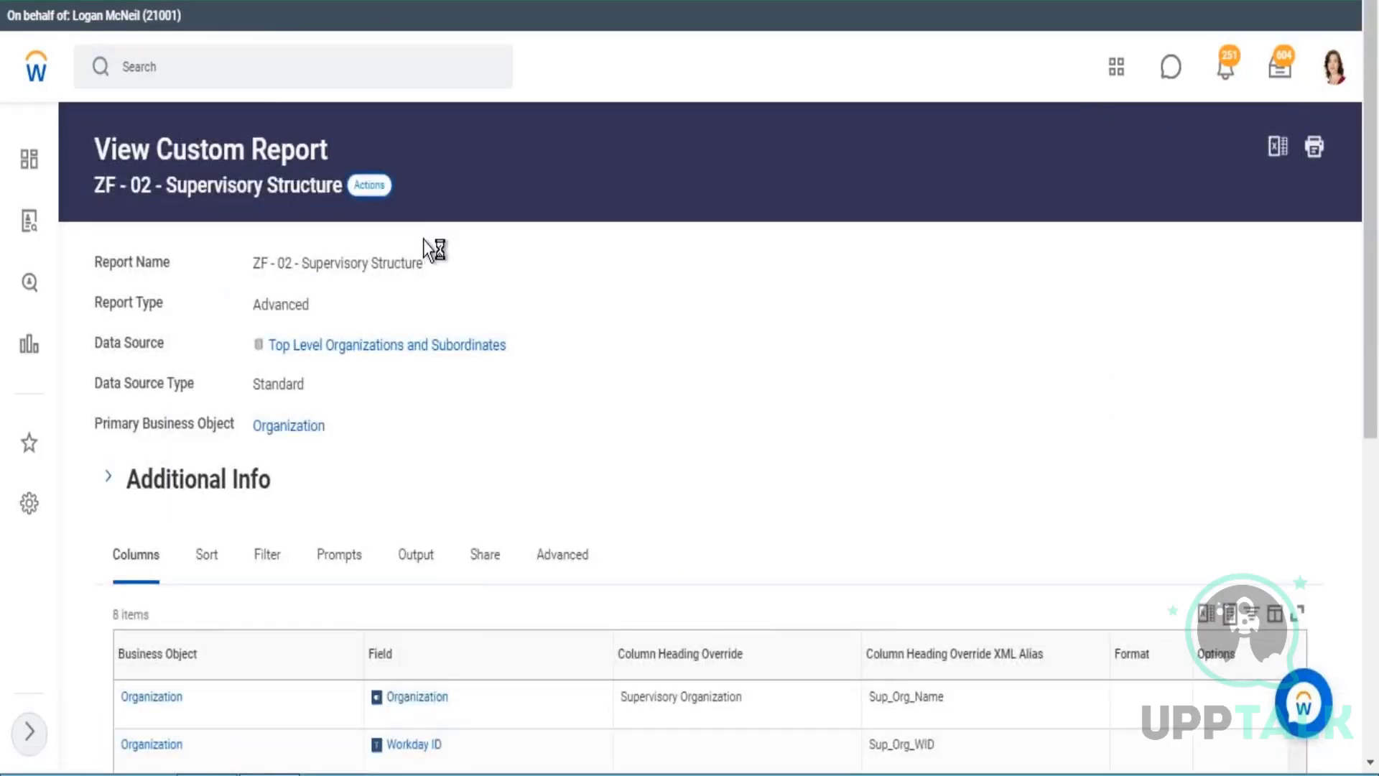
{"action": "left_click", "coordinate": [369, 184]}
{"action": "mouse_move", "coordinate": [437, 292]}
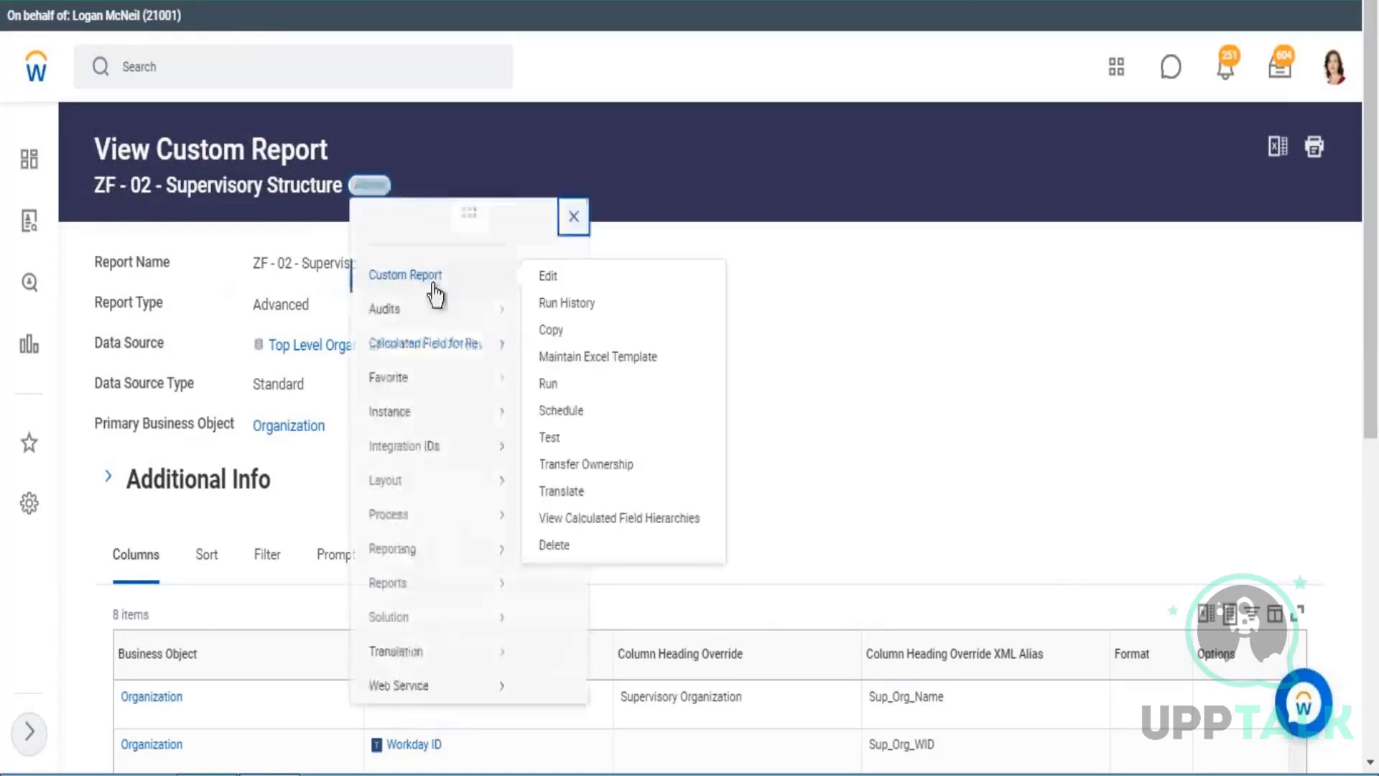
{"action": "left_click", "coordinate": [548, 384]}
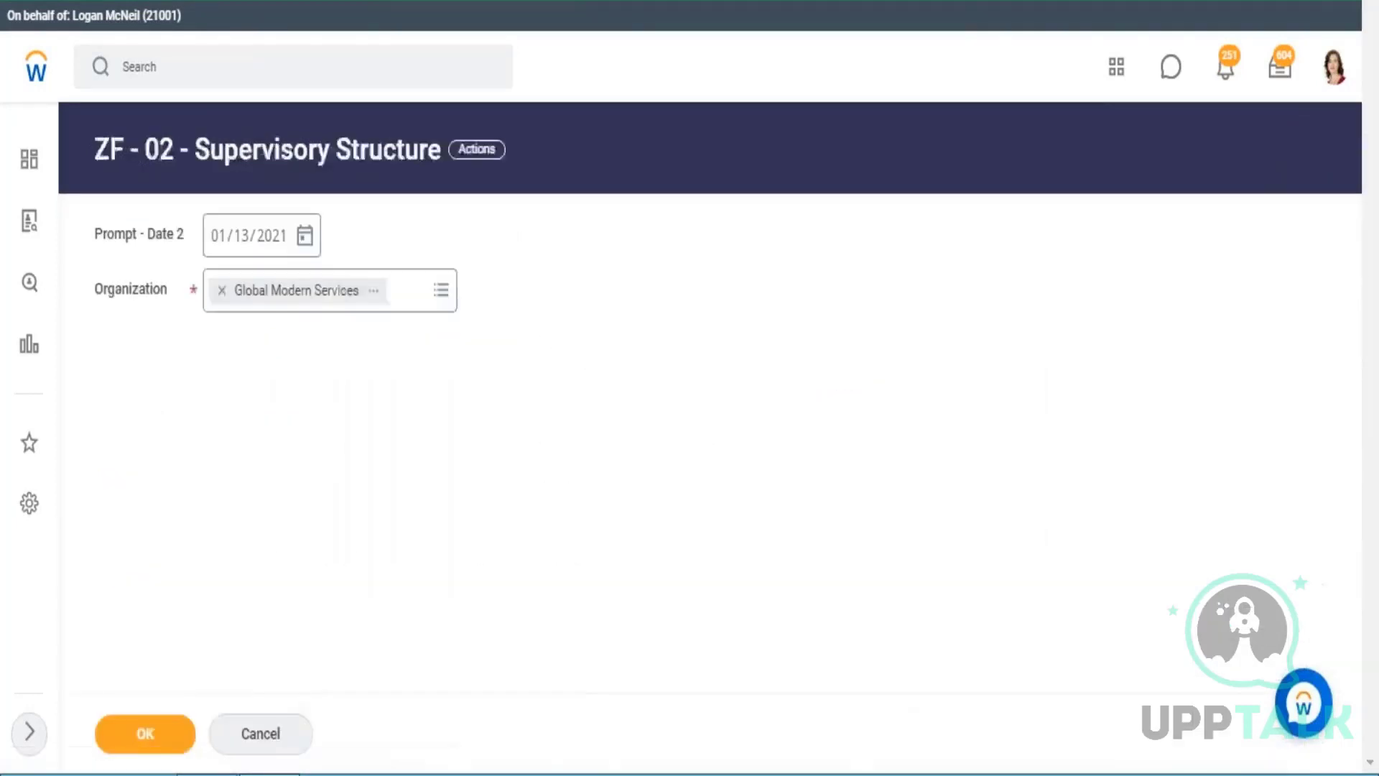
{"action": "left_click_drag", "start_coordinate": [132, 212], "coordinate": [503, 318]}
{"action": "left_click", "coordinate": [503, 317]}
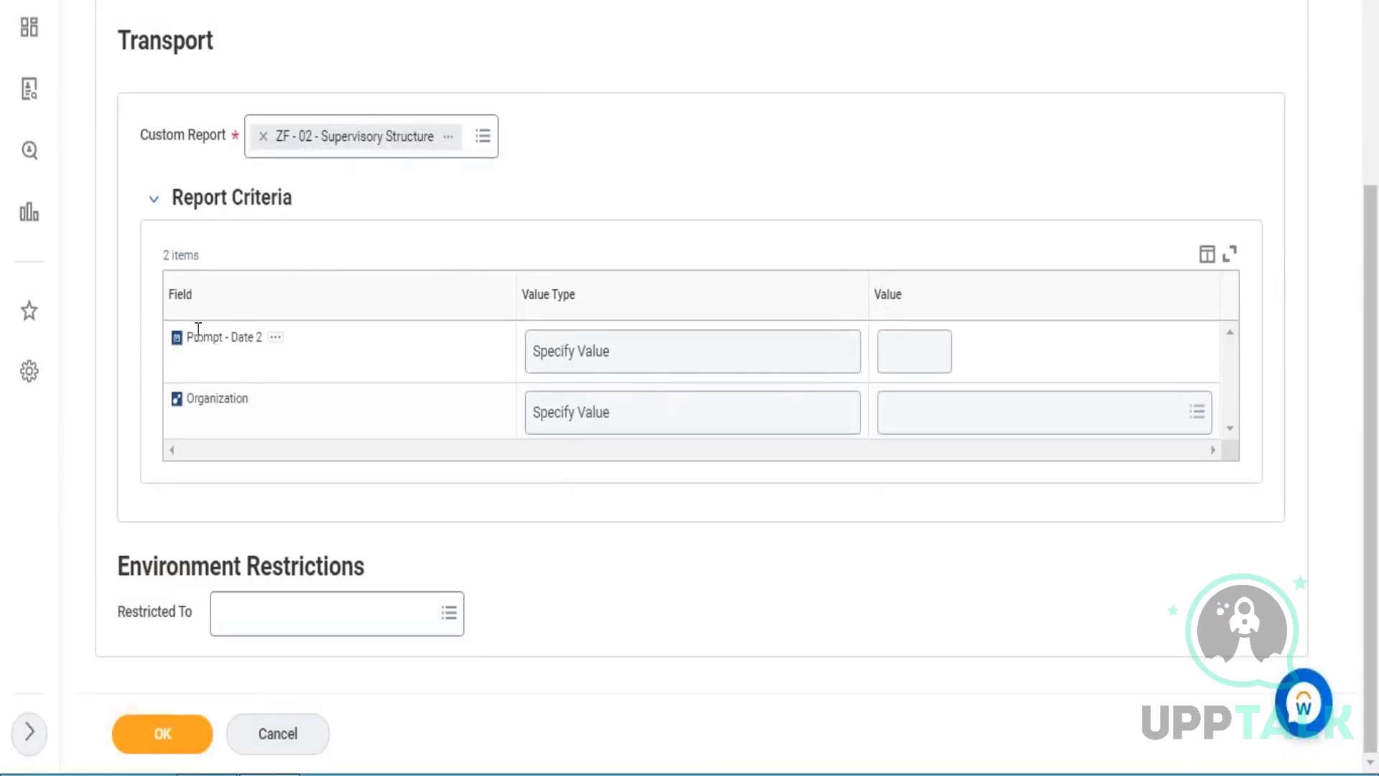
Compare the Prompt - Date 2 and Organization report criteria with the prompts on the ZF - 02 report.
{"action": "left_click_drag", "start_coordinate": [203, 336], "coordinate": [245, 334]}
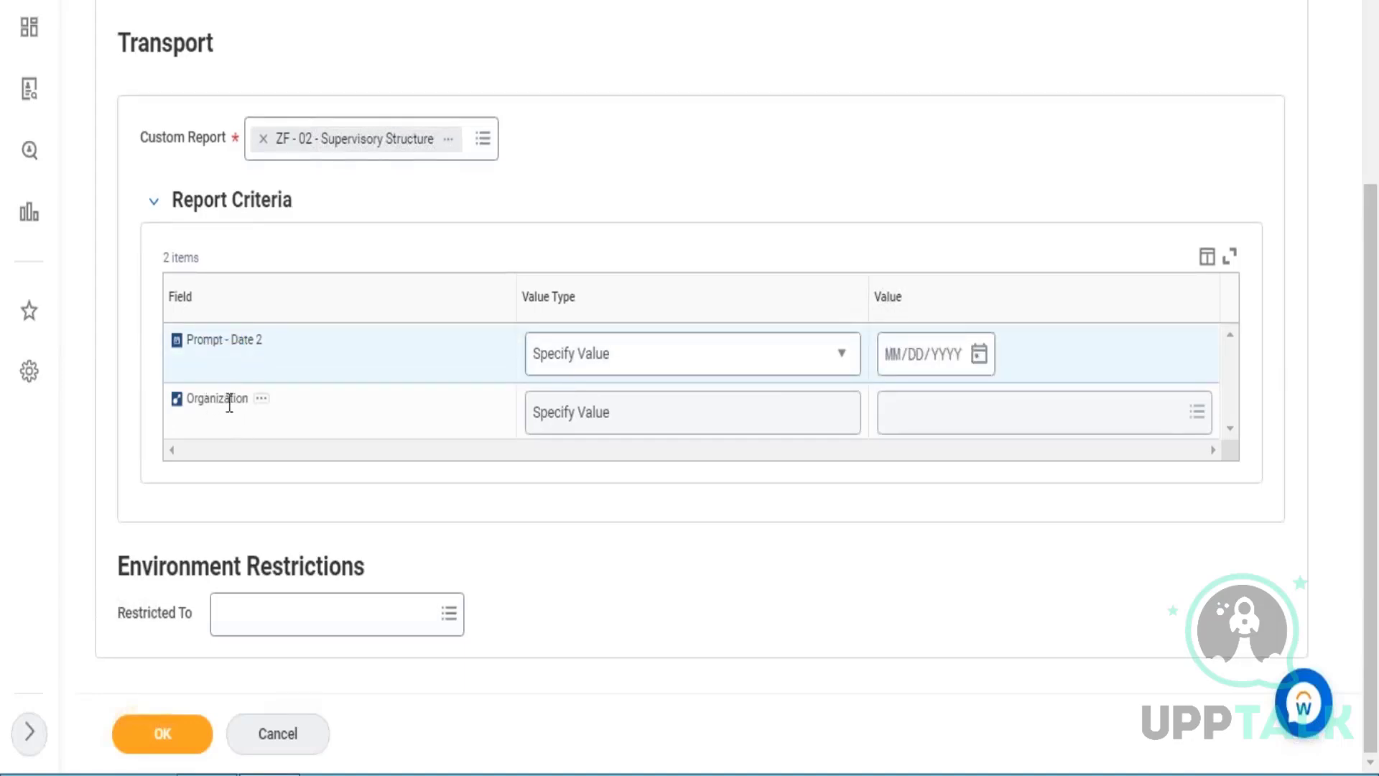
{"action": "left_click_drag", "start_coordinate": [205, 399], "coordinate": [229, 406]}
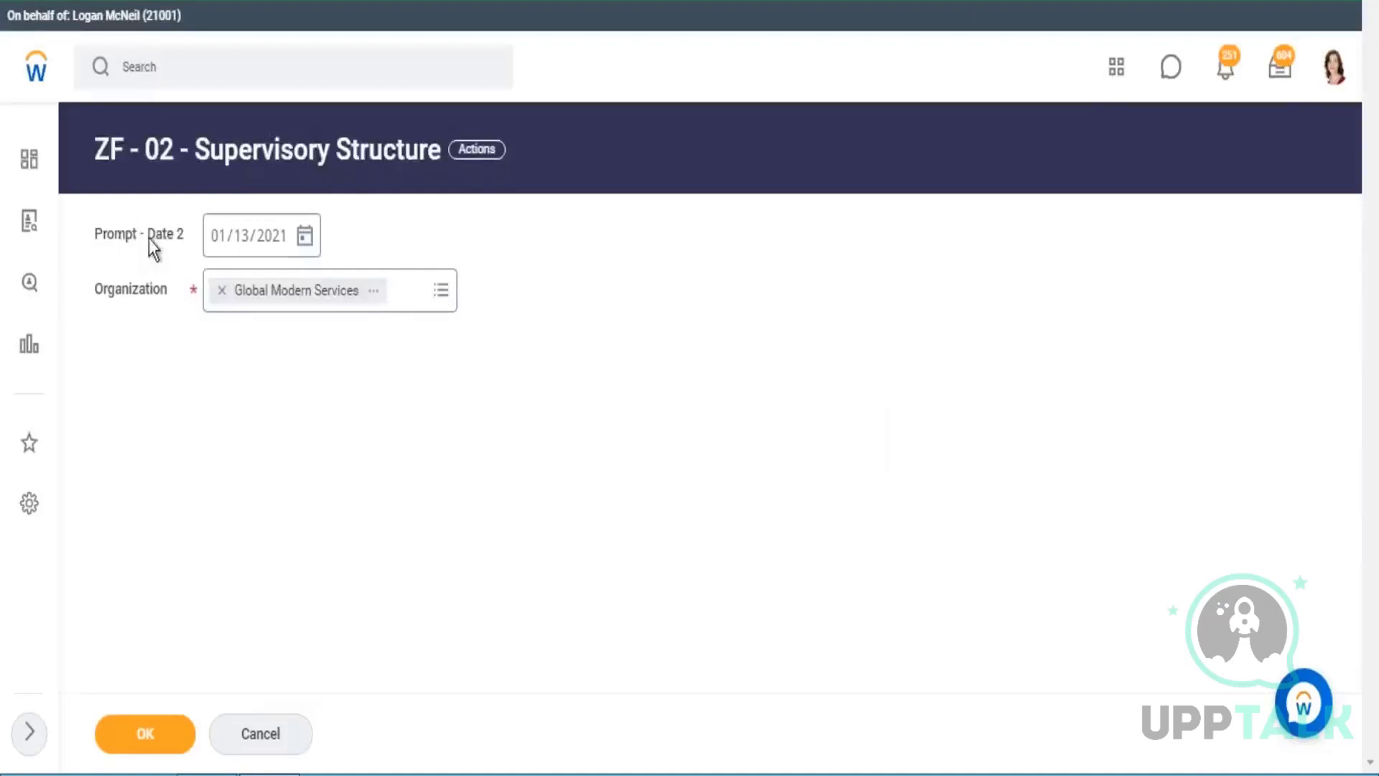
{"action": "left_click_drag", "start_coordinate": [113, 237], "coordinate": [174, 245]}
{"action": "left_click_drag", "start_coordinate": [108, 290], "coordinate": [138, 292]}
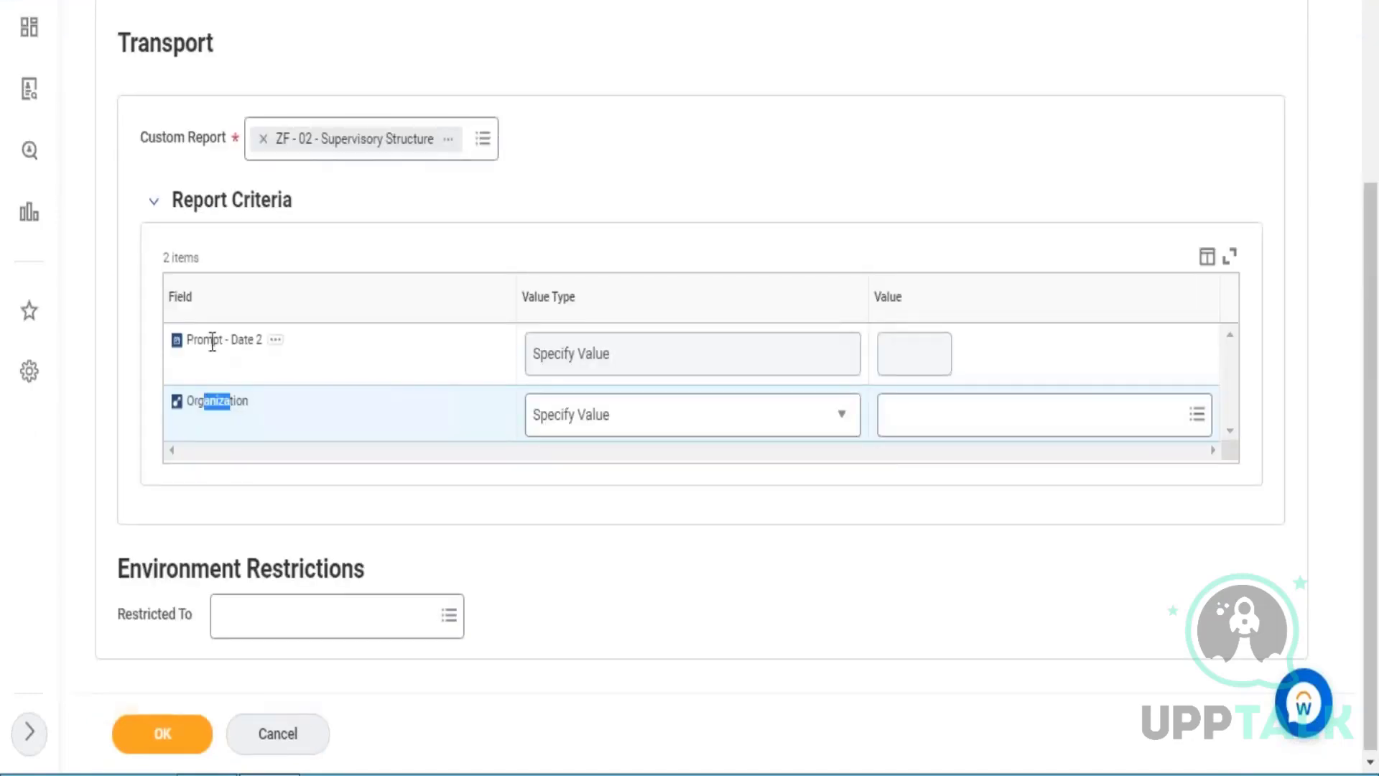
Set the Prompt - Date 2 report criterion to Determine Value at Runtime with the value Today.
{"action": "left_click_drag", "start_coordinate": [212, 342], "coordinate": [241, 339]}
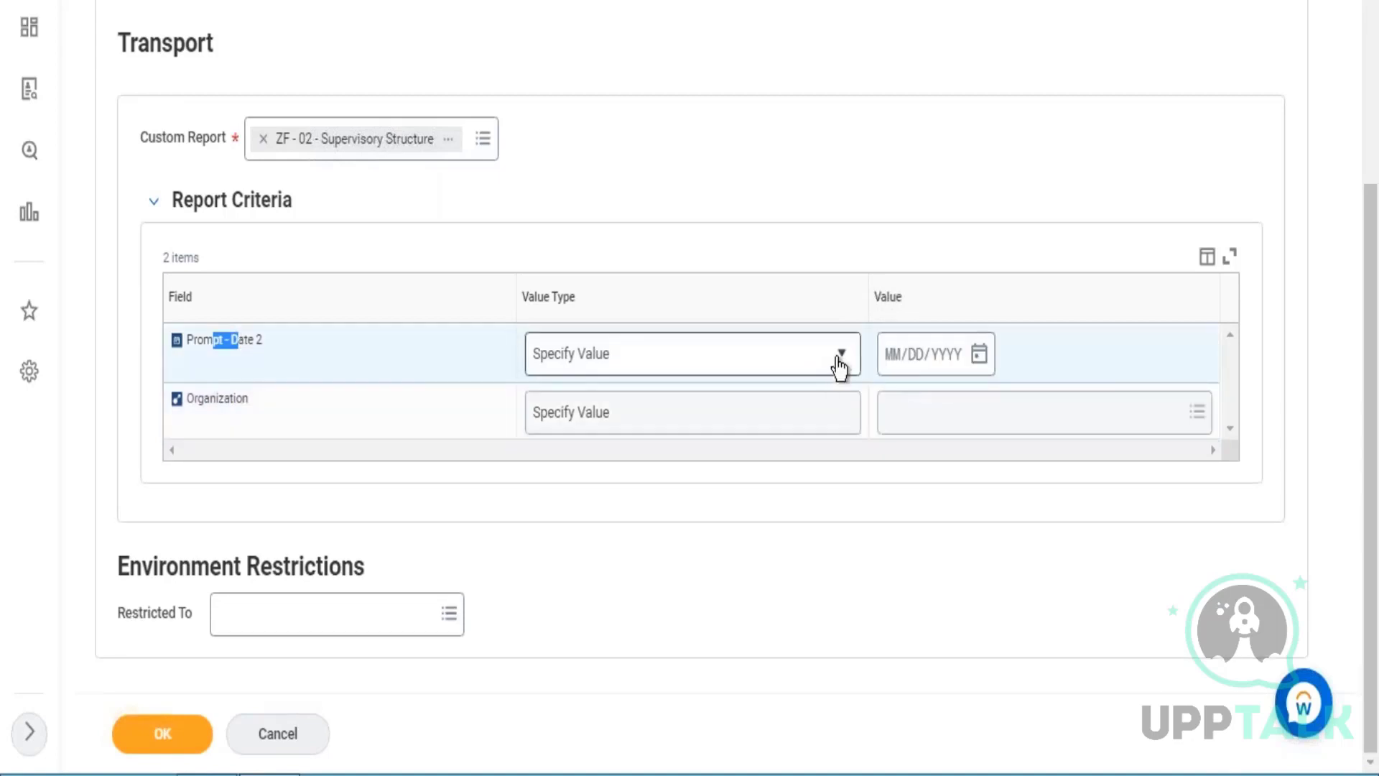
{"action": "left_click", "coordinate": [838, 359]}
{"action": "left_click", "coordinate": [840, 359]}
{"action": "left_click", "coordinate": [628, 432]}
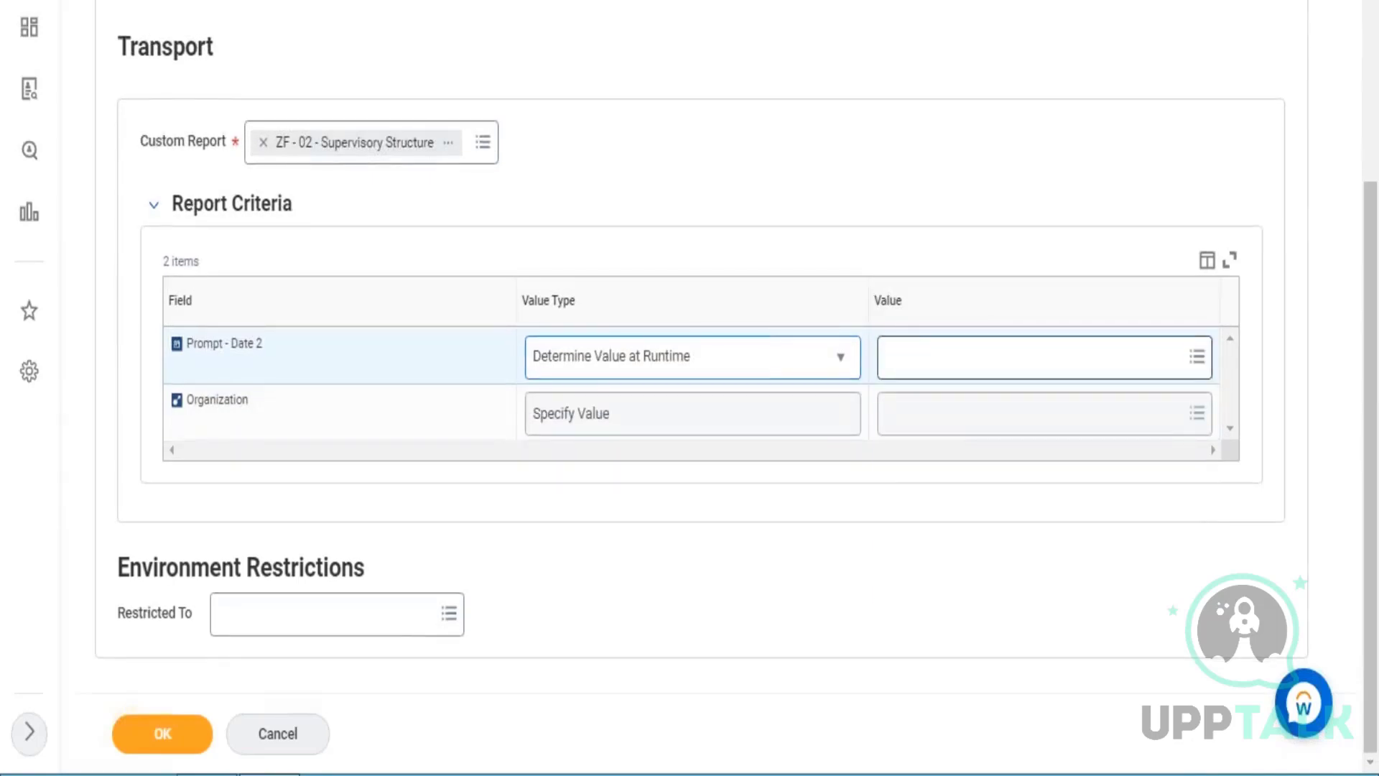
{"action": "left_click", "coordinate": [933, 359]}
{"action": "type", "text": "today"}
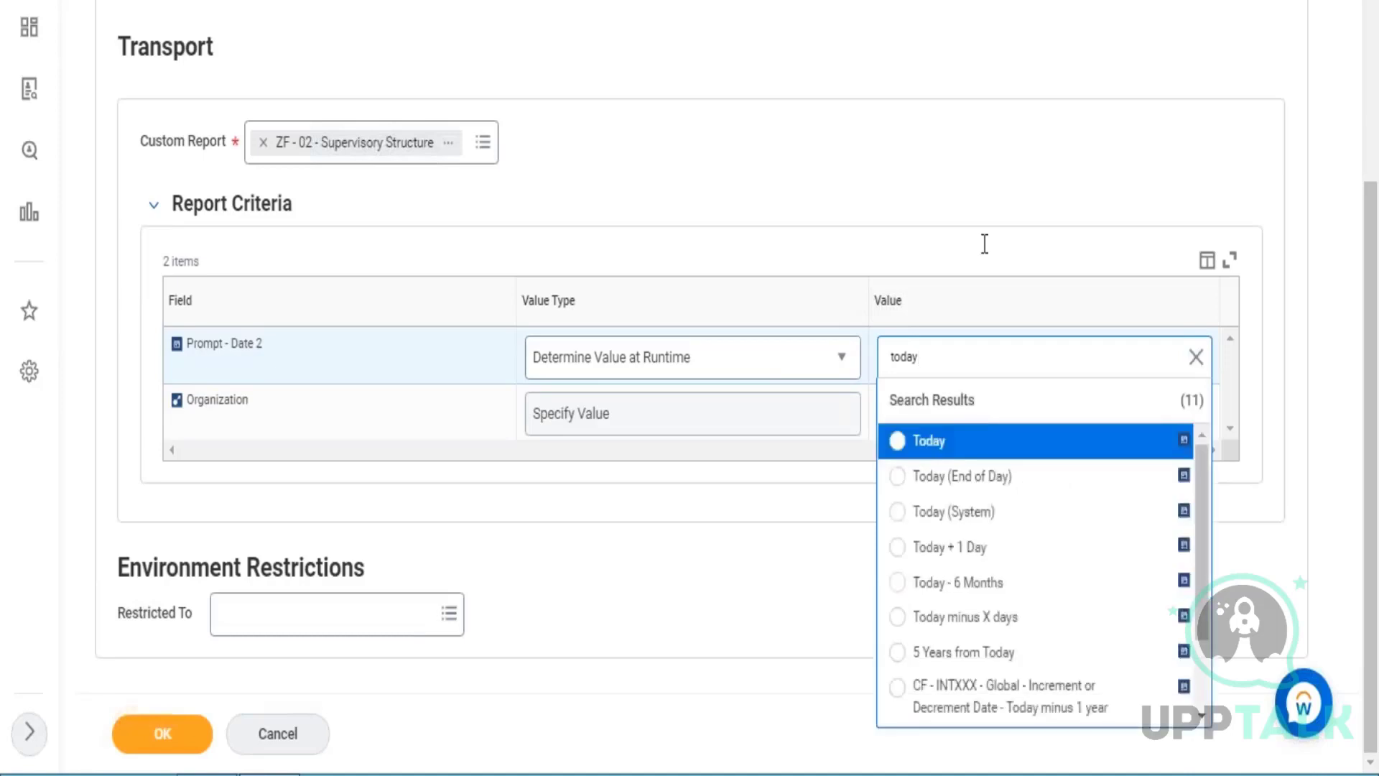
{"action": "key", "text": "Return"}
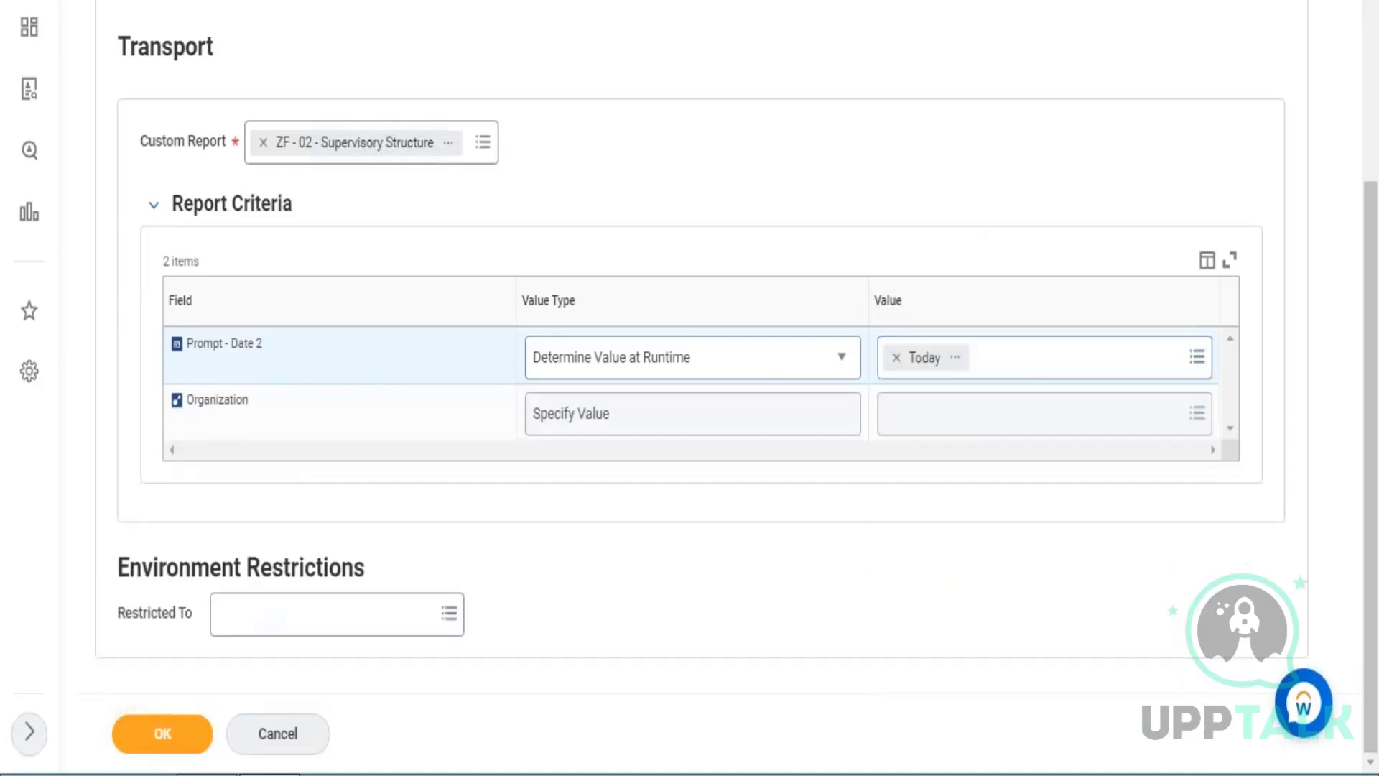
Read the description of the Today report field chosen for the date prompt.
{"action": "left_click", "coordinate": [959, 357]}
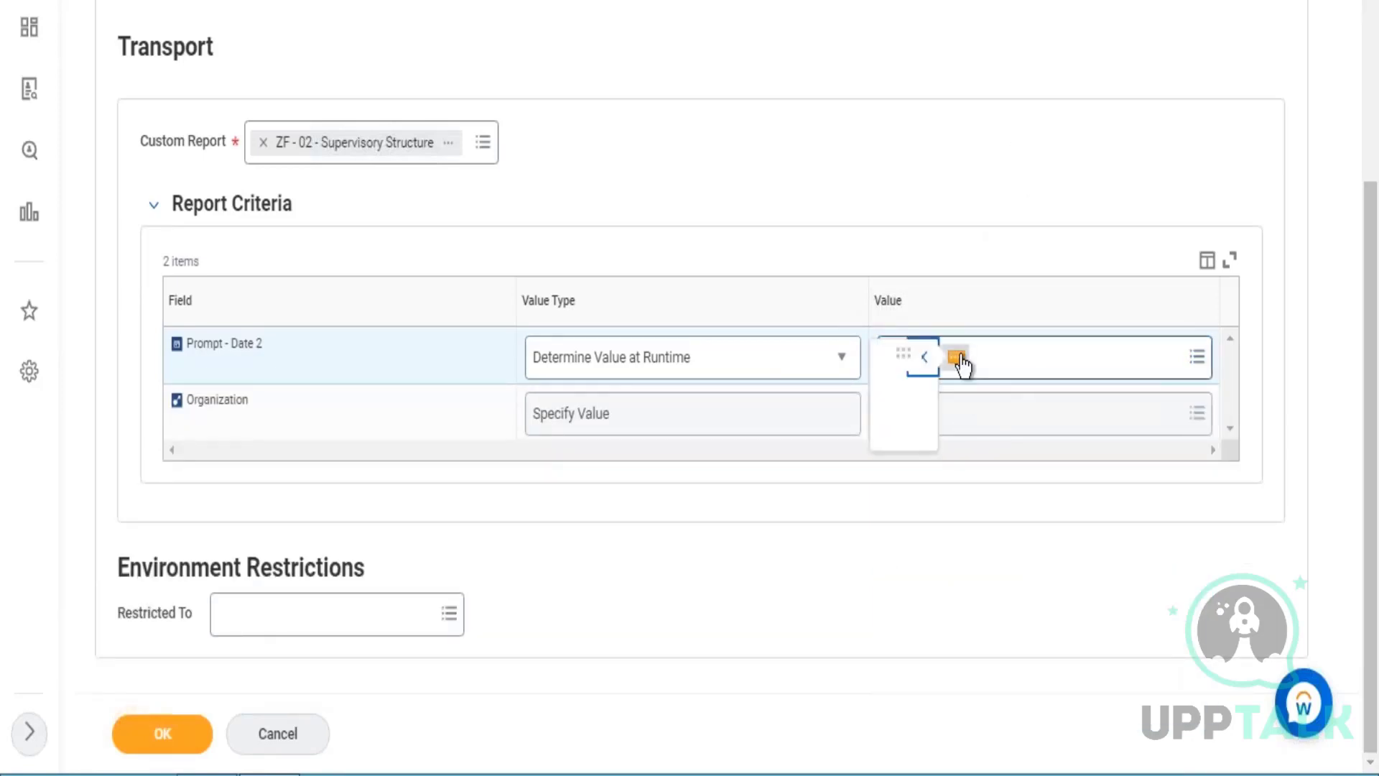
{"action": "left_click_drag", "start_coordinate": [542, 577], "coordinate": [694, 576]}
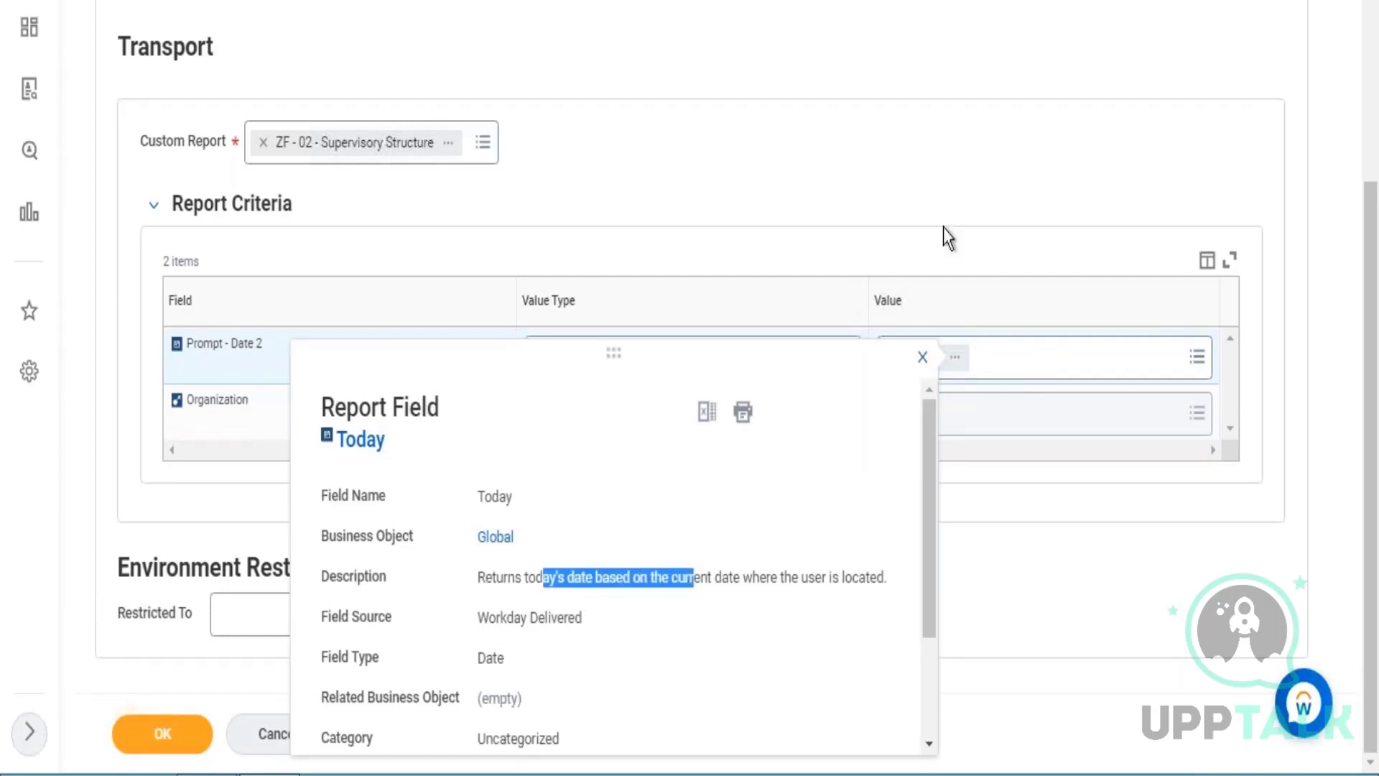
{"action": "left_click", "coordinate": [994, 286]}
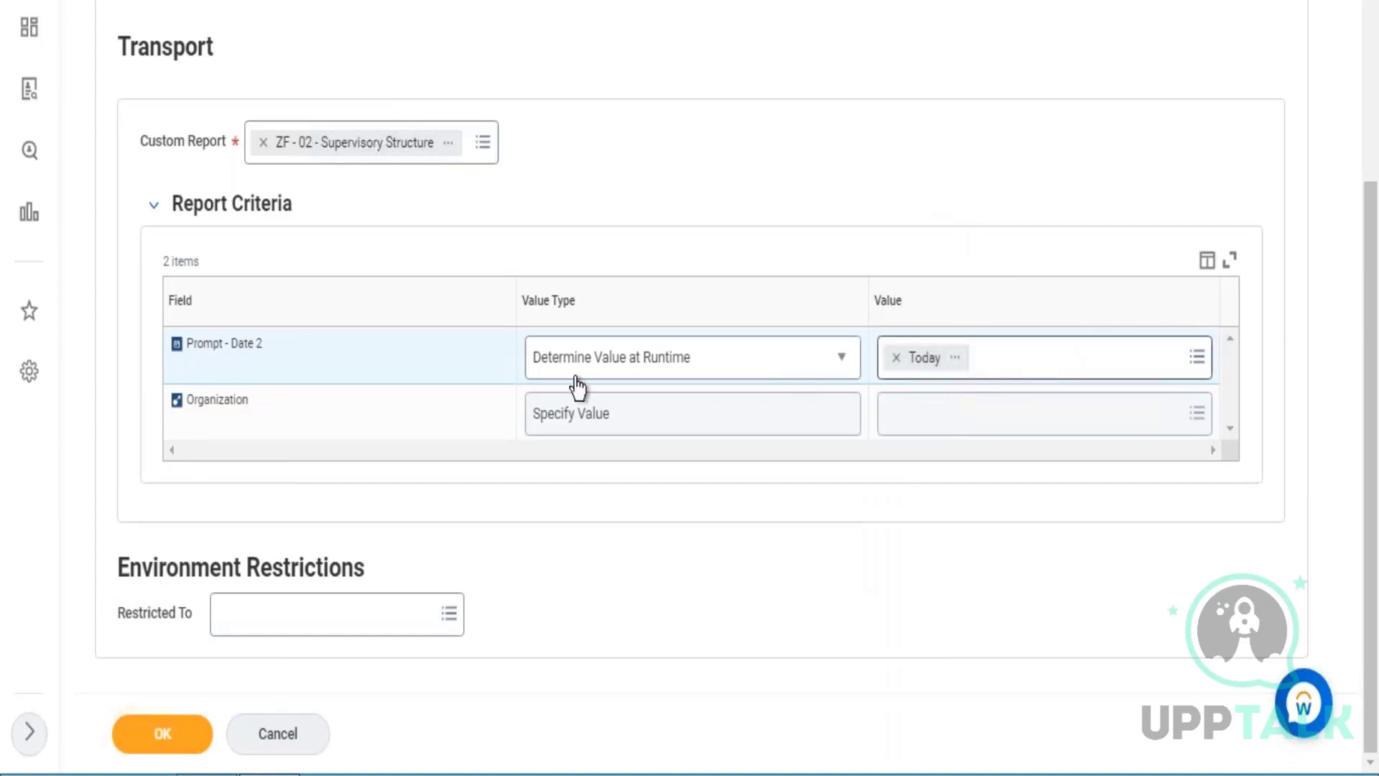
Specify Global Modern Services as the Organization criterion and confirm the retrieval with the run frequency Run Now.
{"action": "left_click", "coordinate": [981, 420]}
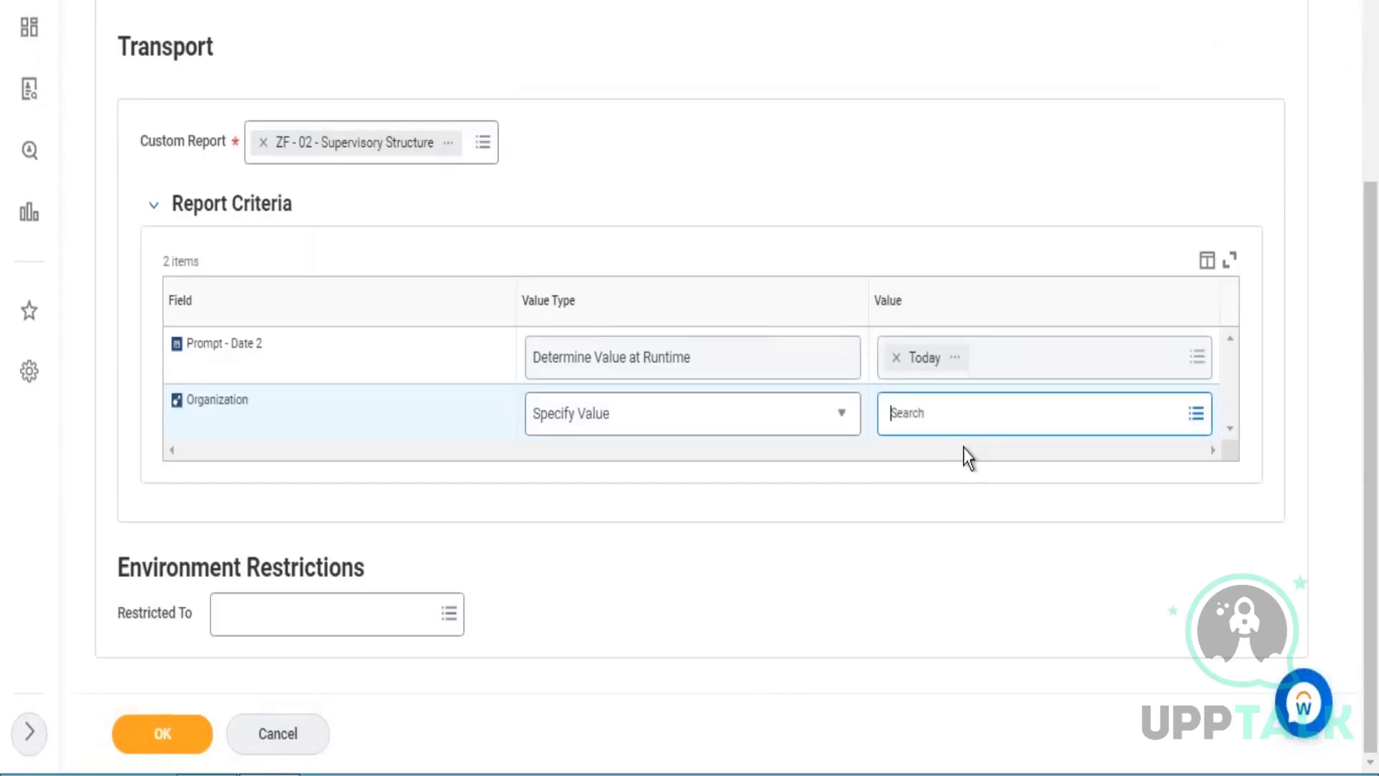
{"action": "type", "text": "global modern services"}
{"action": "key", "text": "Return"}
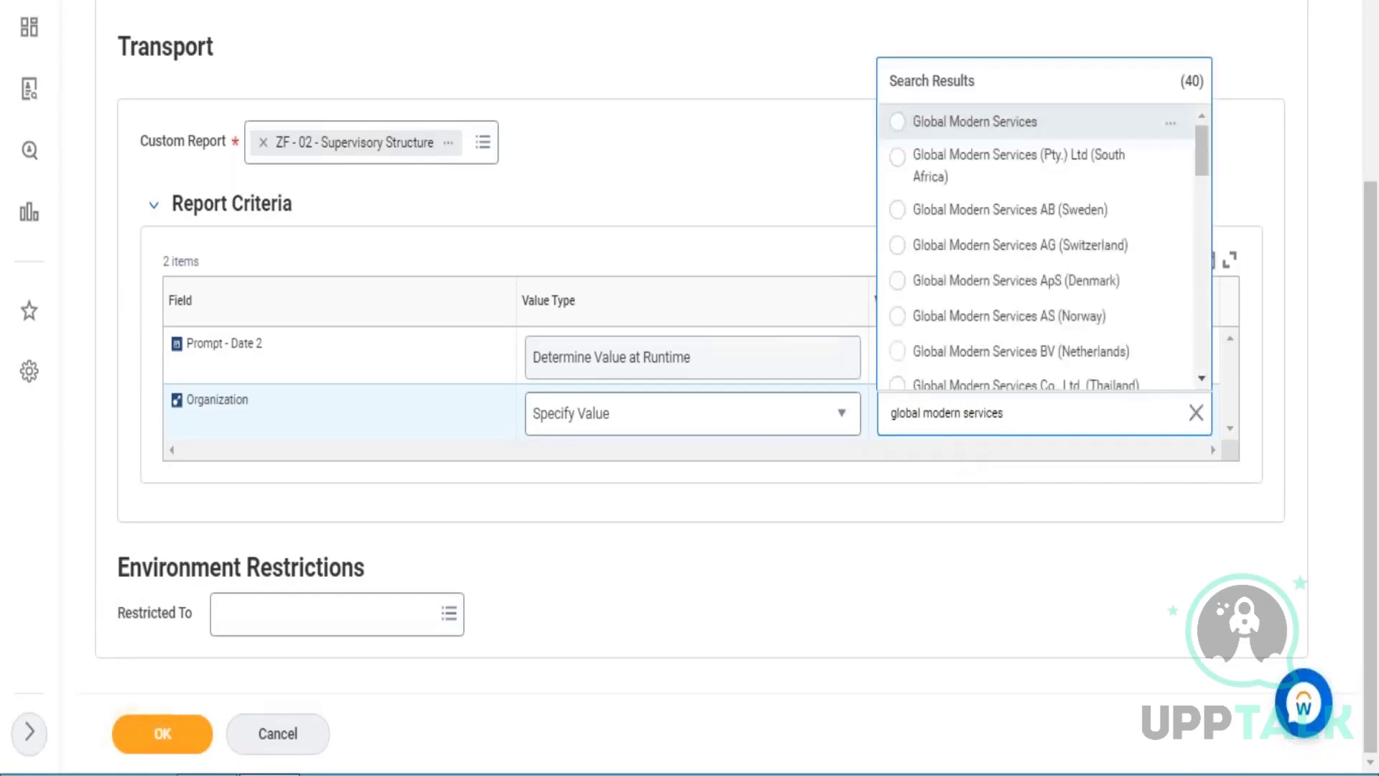
{"action": "left_click", "coordinate": [1094, 121]}
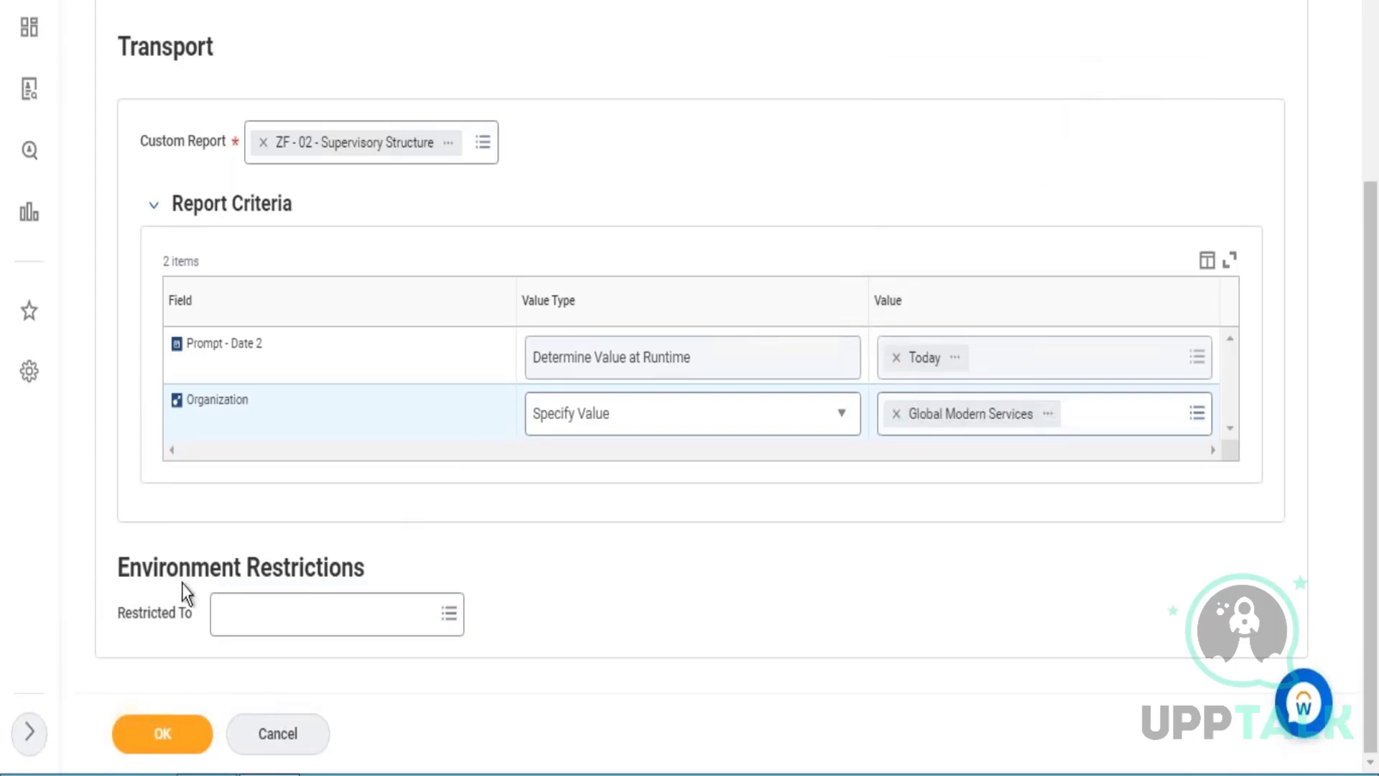
{"action": "left_click_drag", "start_coordinate": [141, 567], "coordinate": [388, 569]}
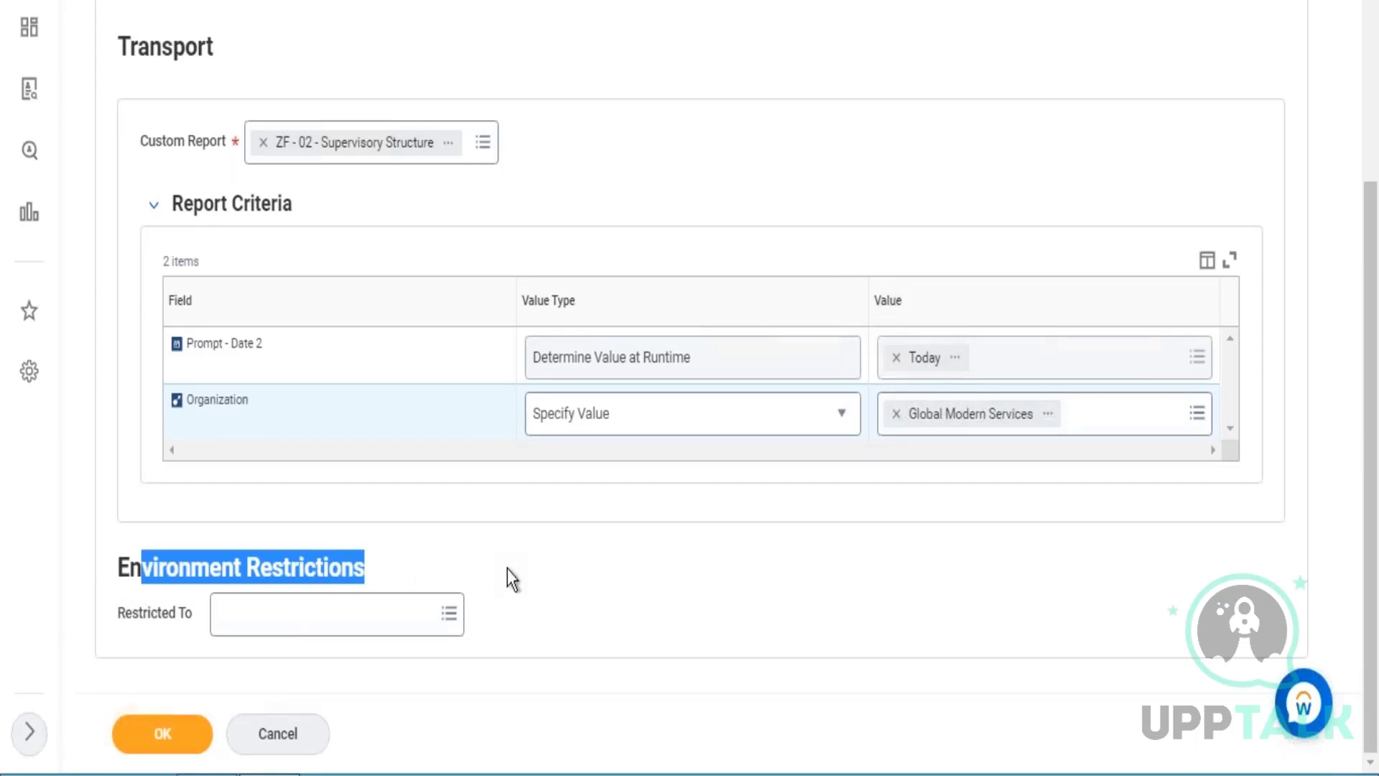
{"action": "left_click", "coordinate": [154, 738]}
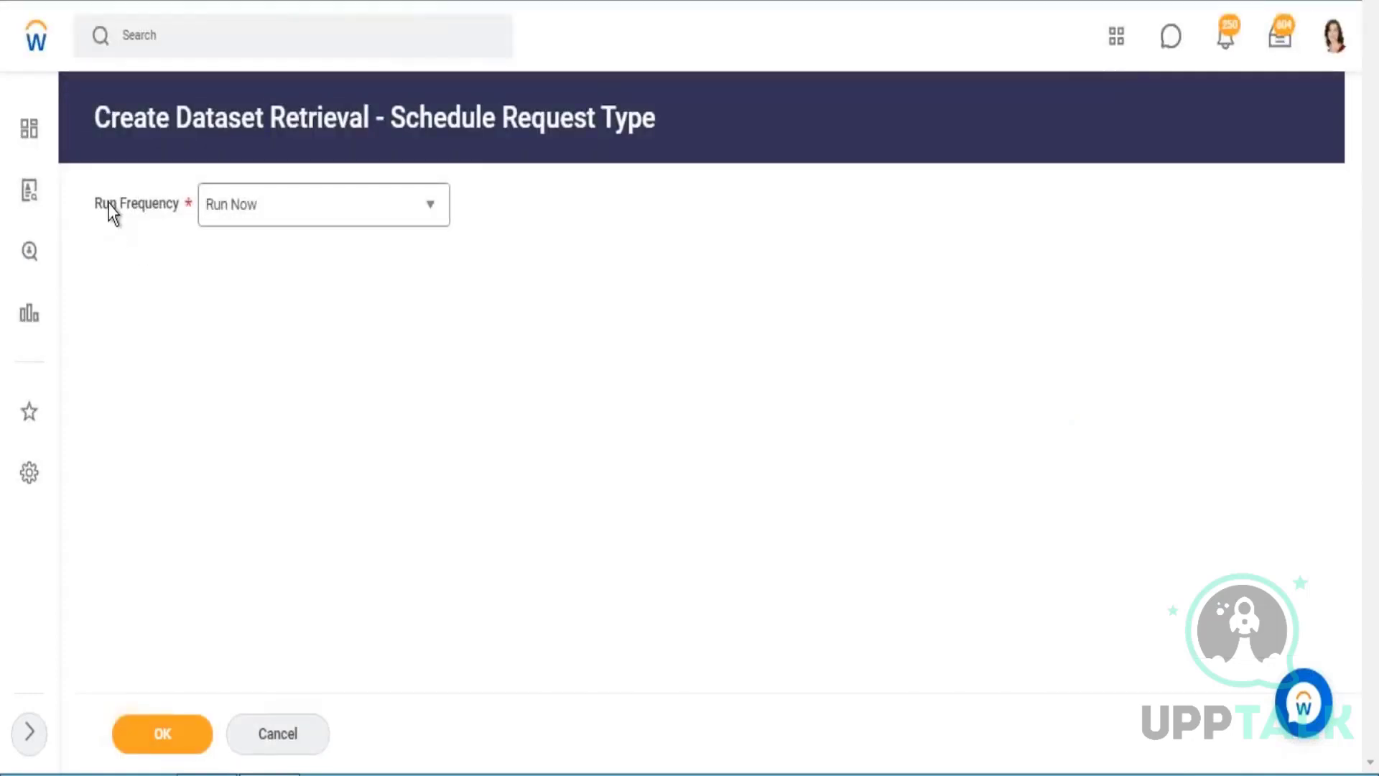
{"action": "left_click_drag", "start_coordinate": [109, 204], "coordinate": [144, 205]}
{"action": "left_click", "coordinate": [184, 736]}
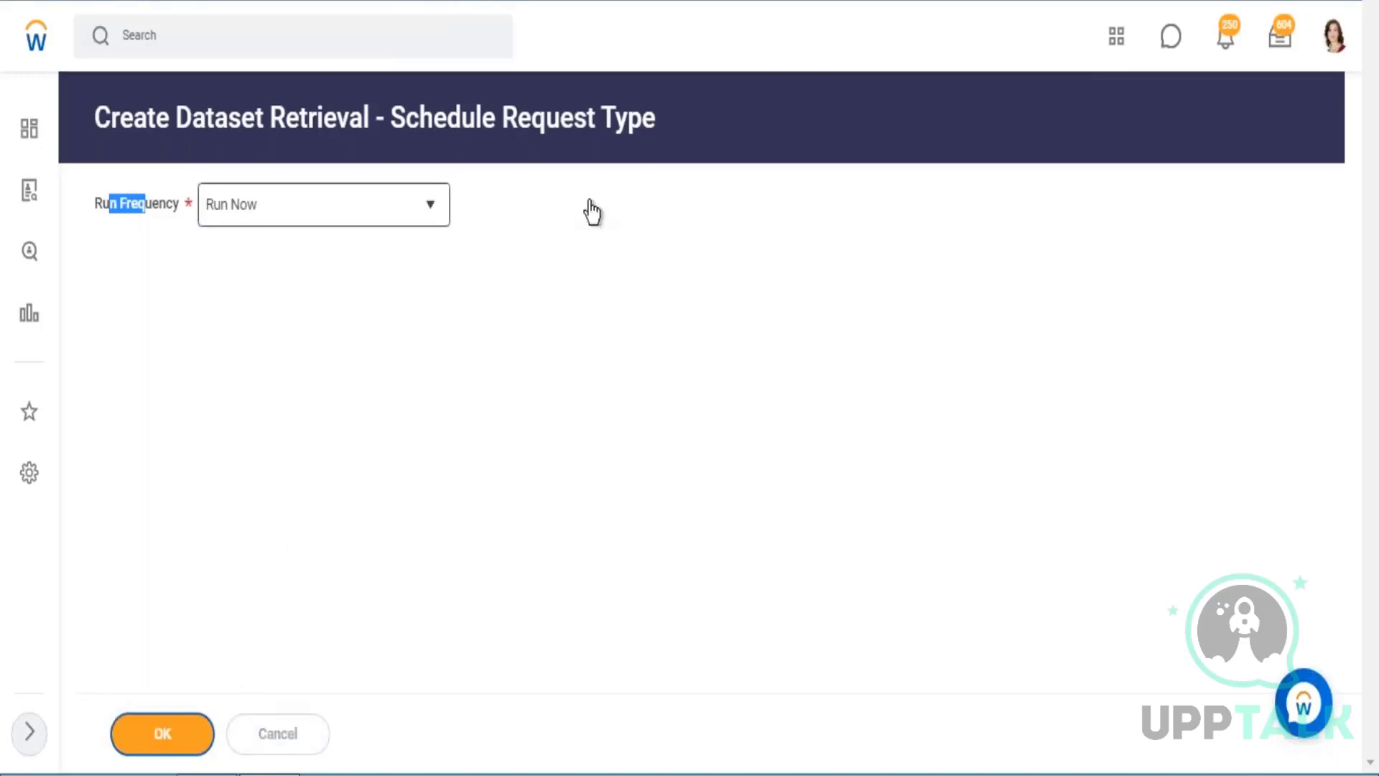
Find the Wb - Jan.05 - BDS01 - CR - Company Details dataset in the Data Catalog and copy its full name.
{"action": "left_click", "coordinate": [273, 203]}
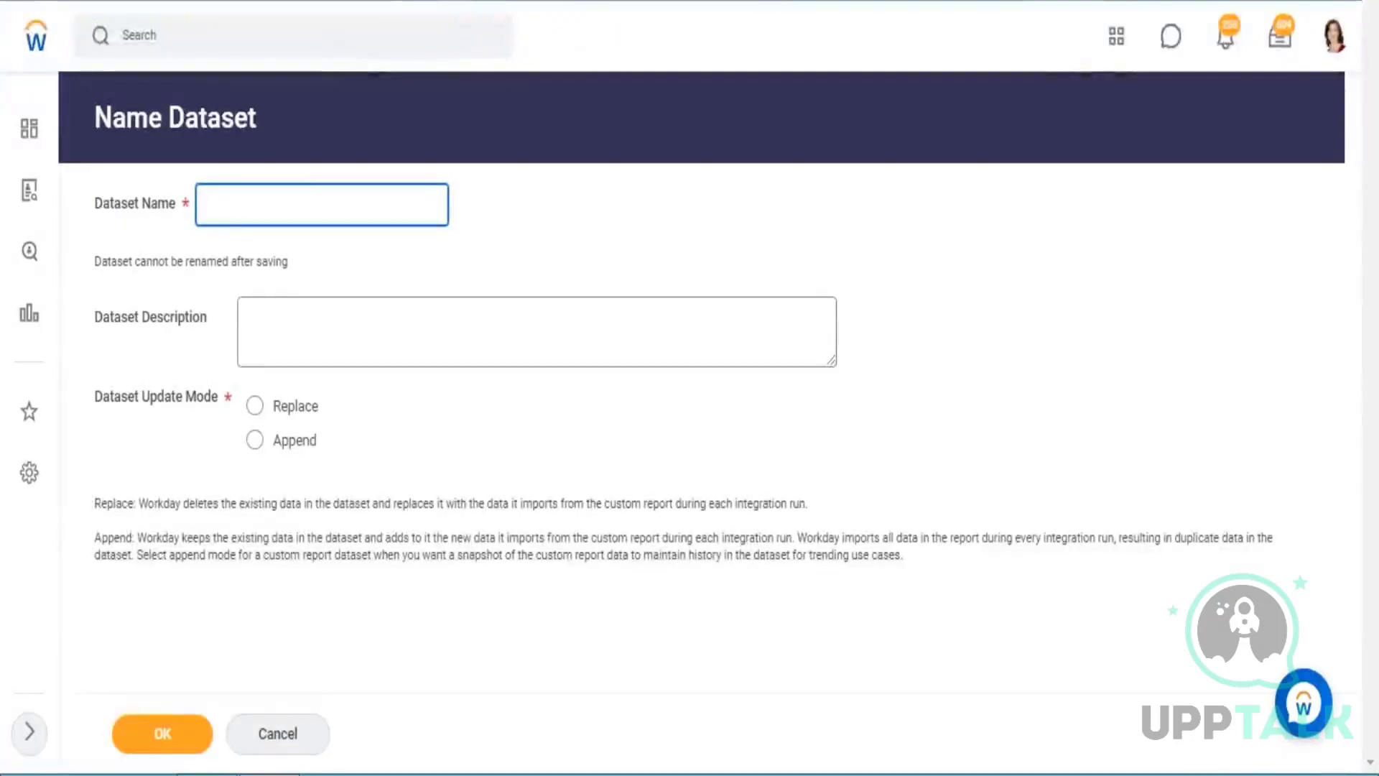
{"action": "type", "text": "Wb"}
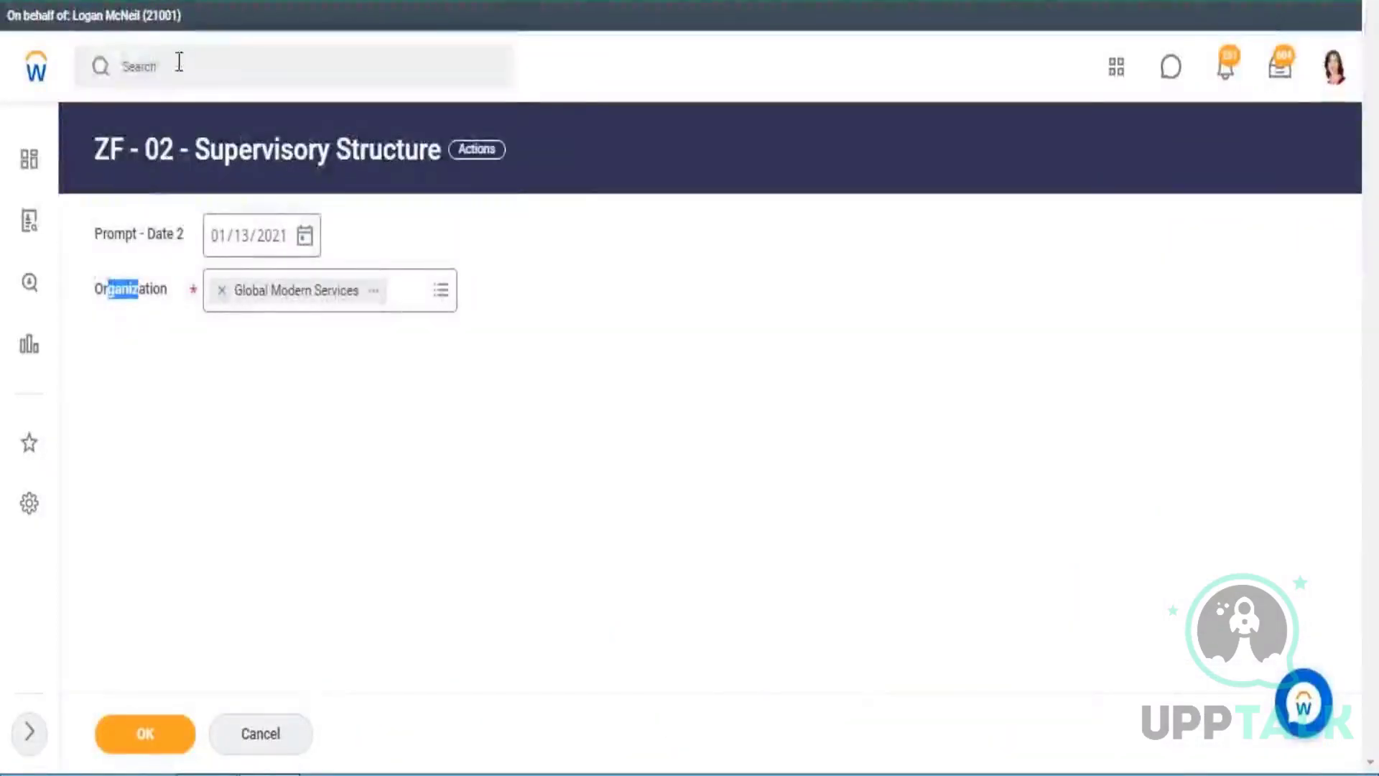
{"action": "left_click", "coordinate": [179, 63]}
{"action": "type", "text": "data ca"}
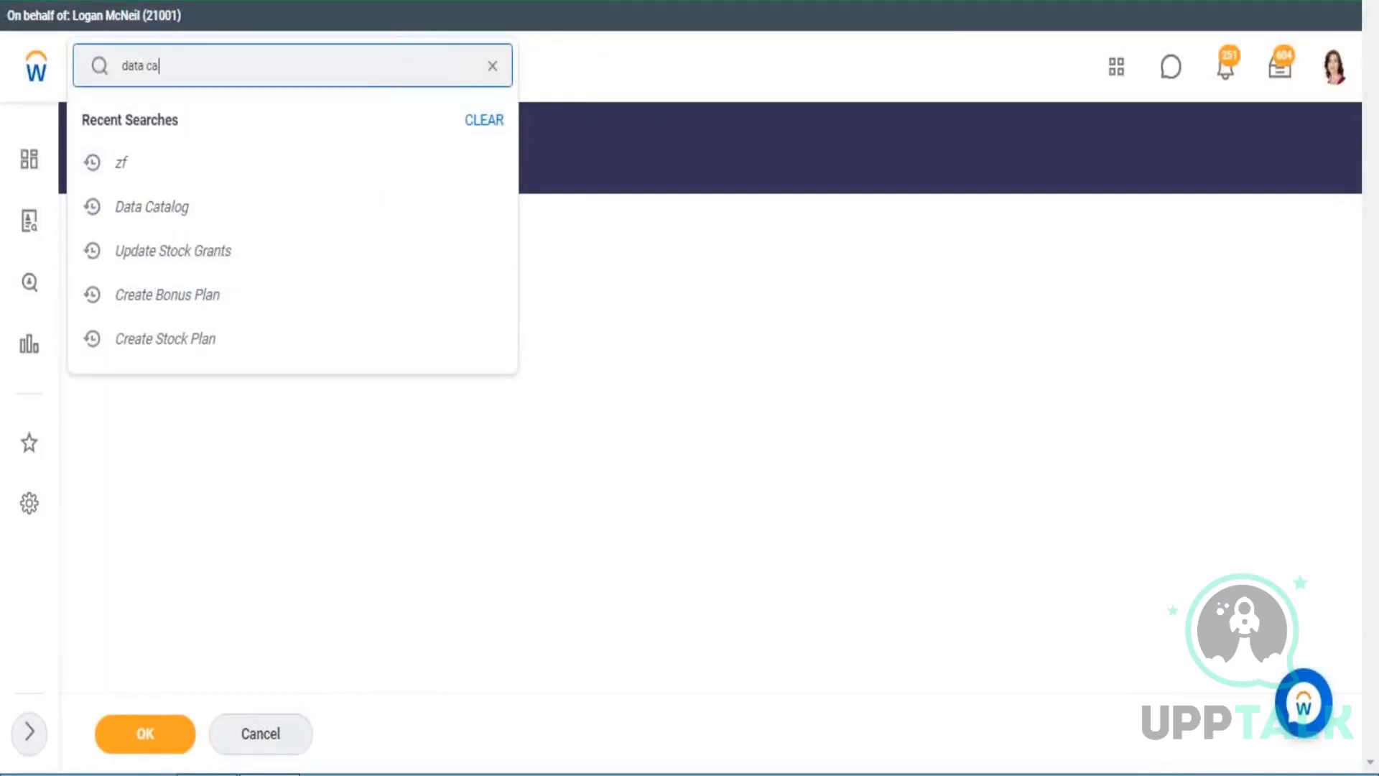
{"action": "type", "text": "ta"}
{"action": "key", "text": "Down"}
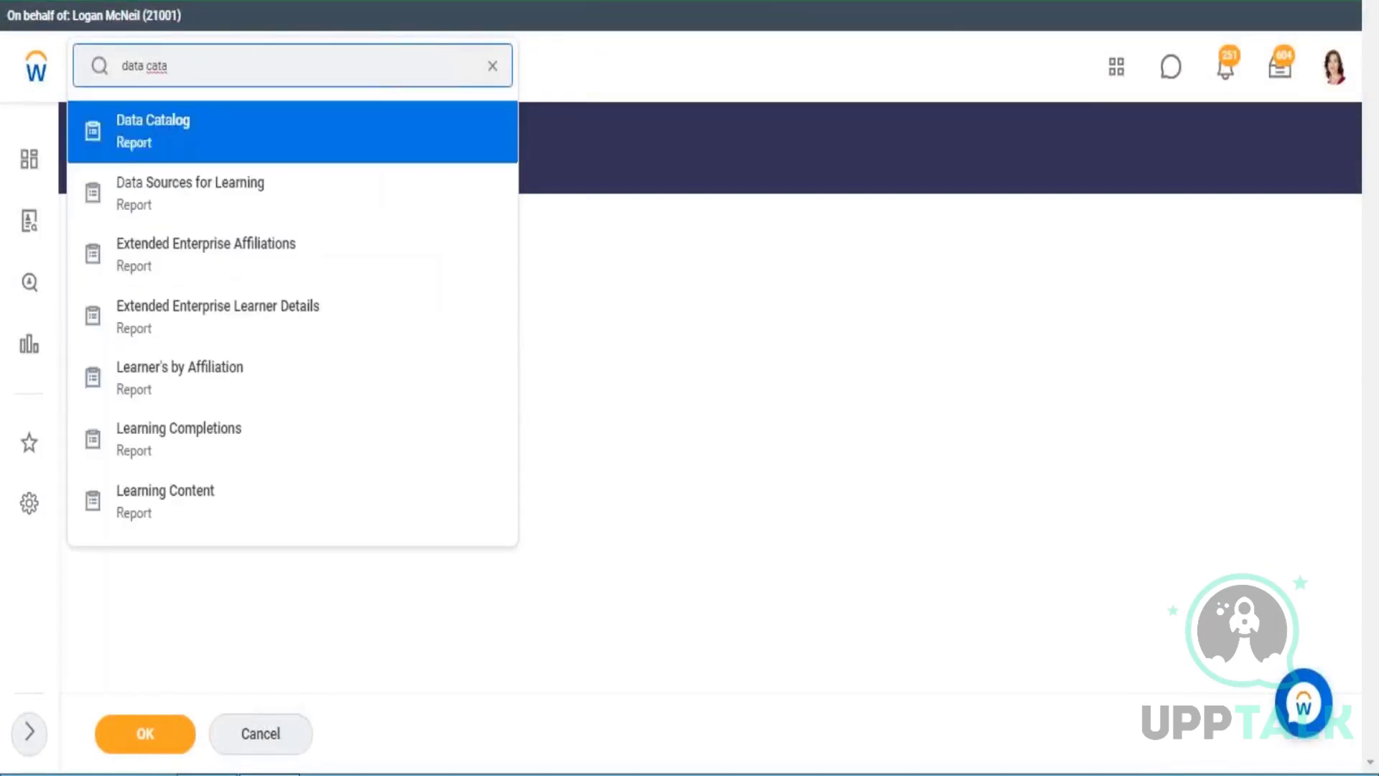
{"action": "key", "text": "Return"}
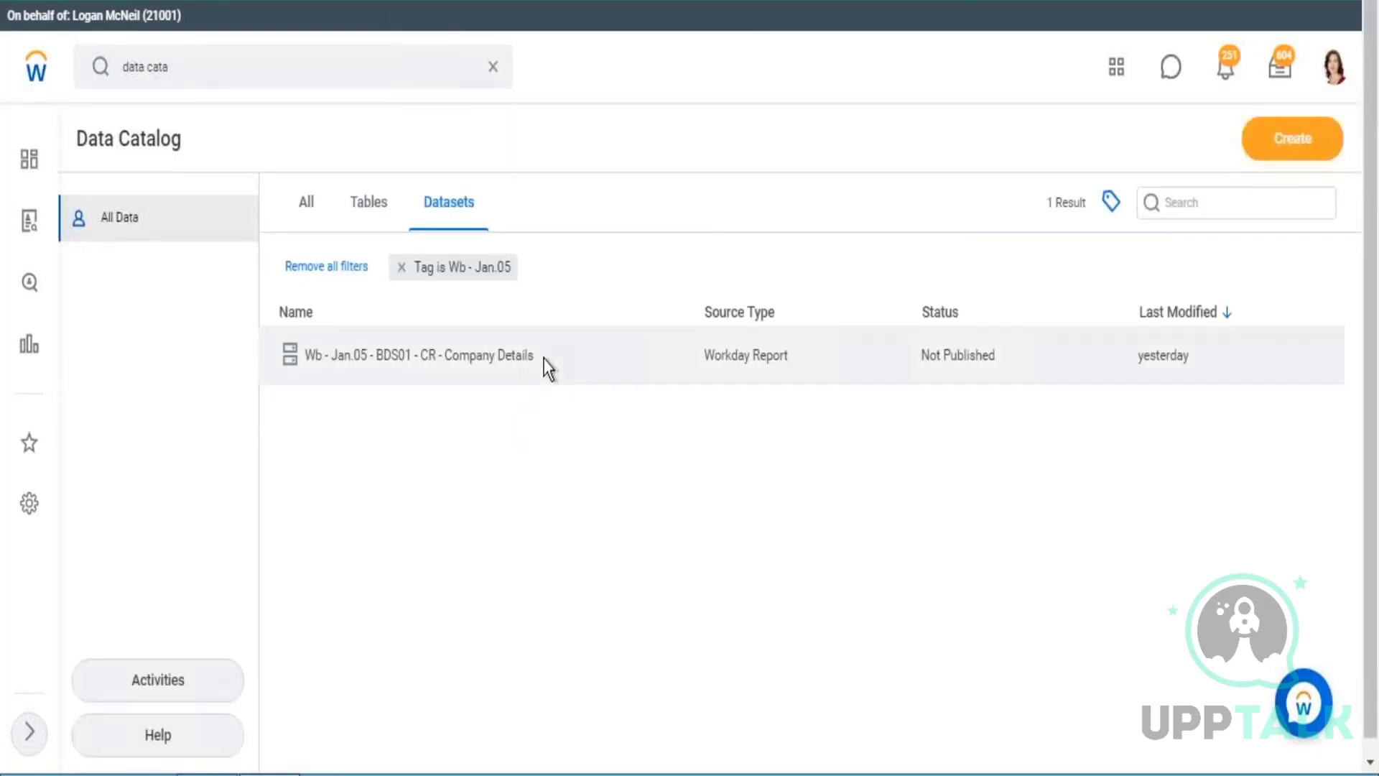
{"action": "left_click", "coordinate": [308, 356]}
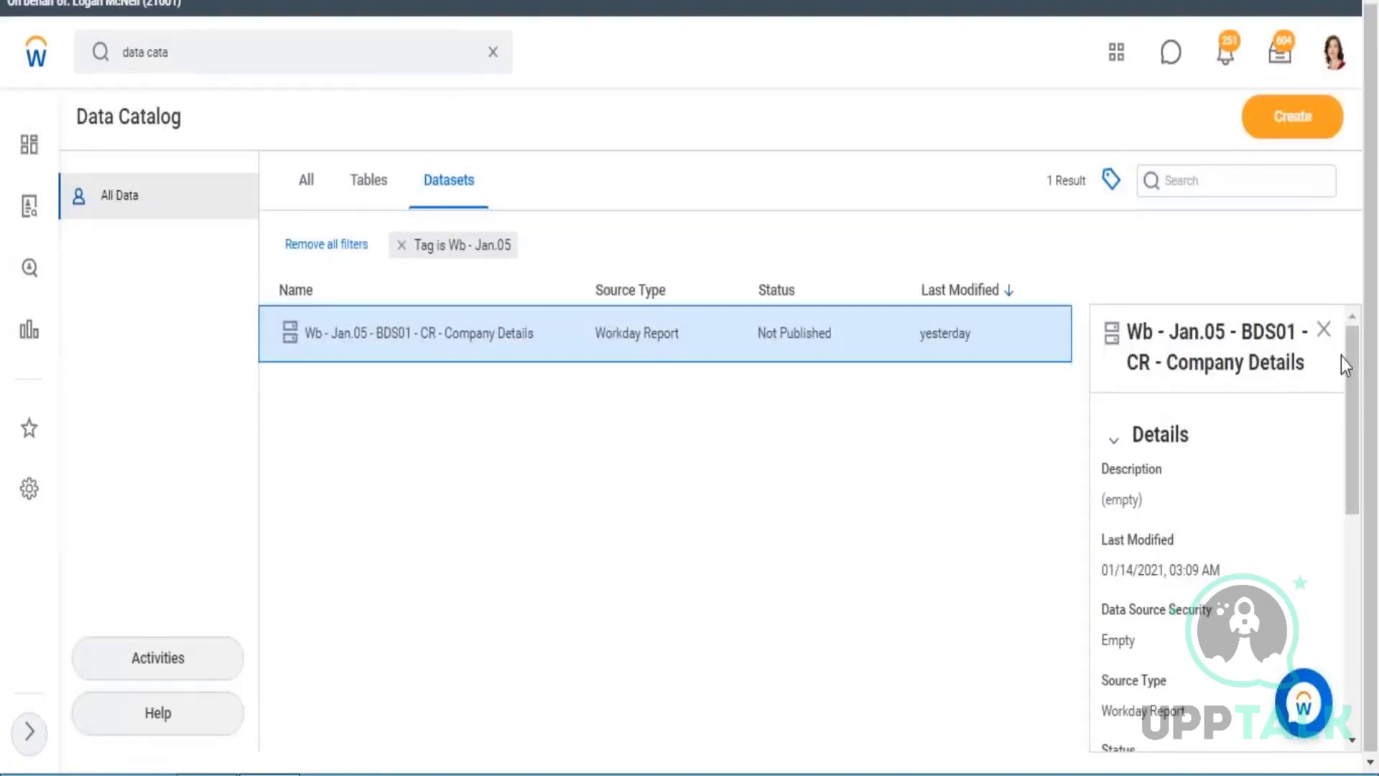
{"action": "left_click_drag", "start_coordinate": [1305, 362], "coordinate": [1128, 332]}
{"action": "key", "text": "ctrl+c"}
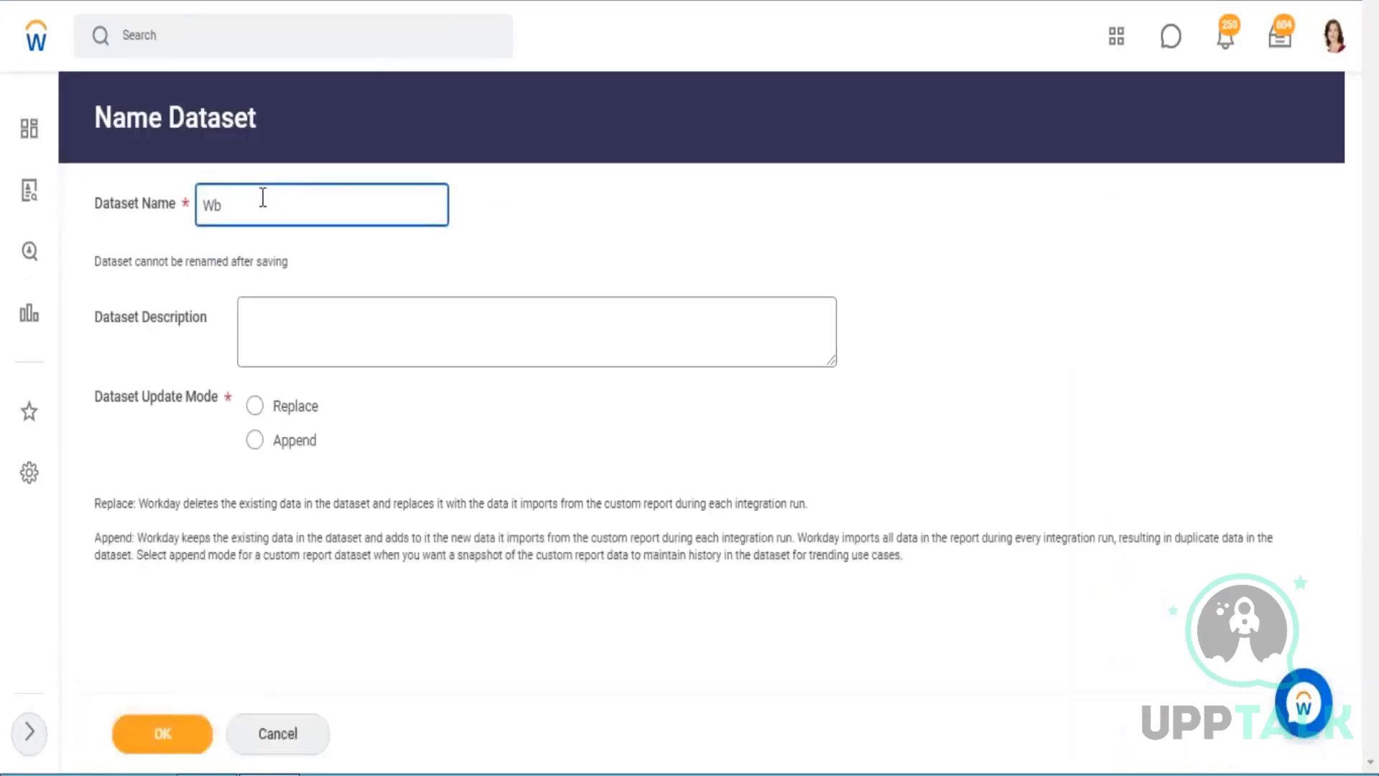
Name the new dataset Wb - Jan.05 - BDS02 - CR - Supervisory Details by adapting the copied dataset name.
{"action": "left_click_drag", "start_coordinate": [261, 205], "coordinate": [180, 205]}
{"action": "key", "text": "ctrl+v"}
{"action": "left_click", "coordinate": [312, 206]}
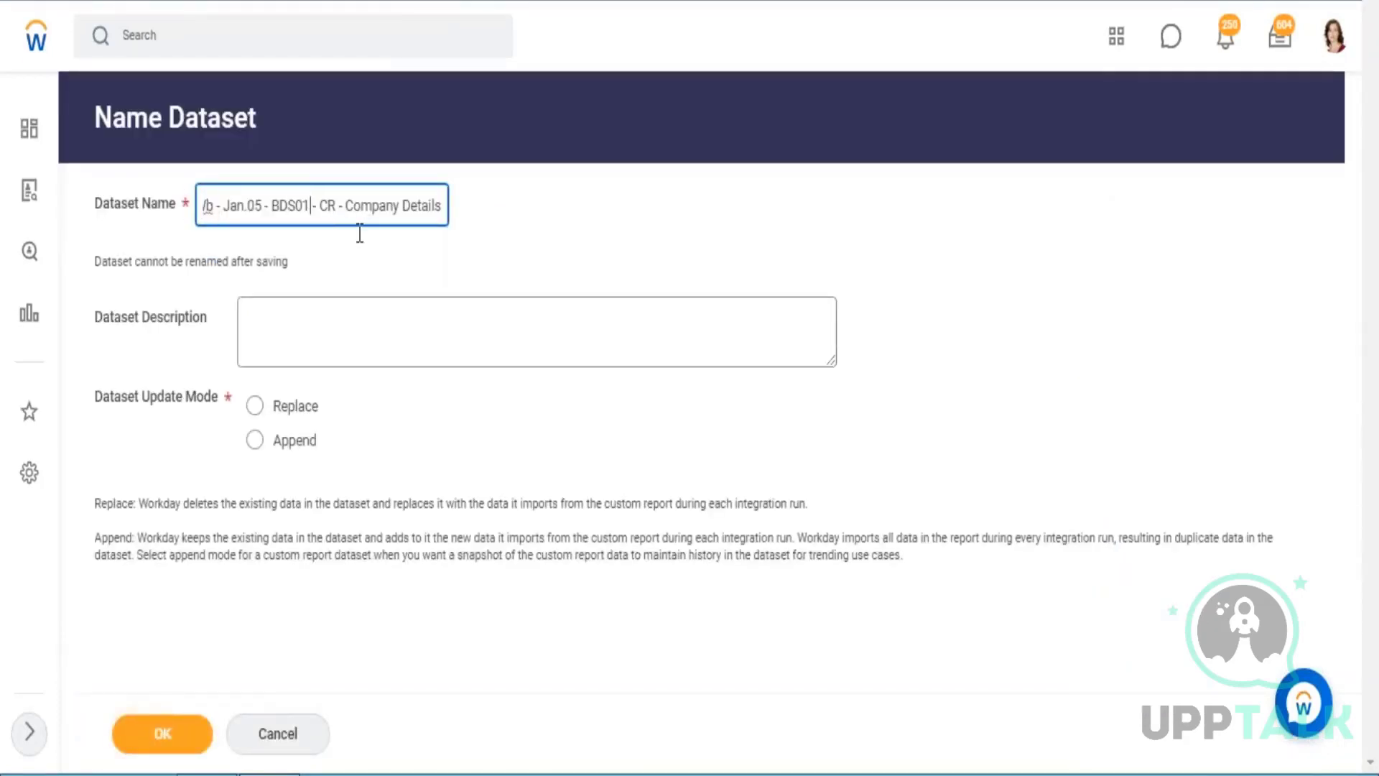
{"action": "key", "text": "BackSpace"}
{"action": "type", "text": "2"}
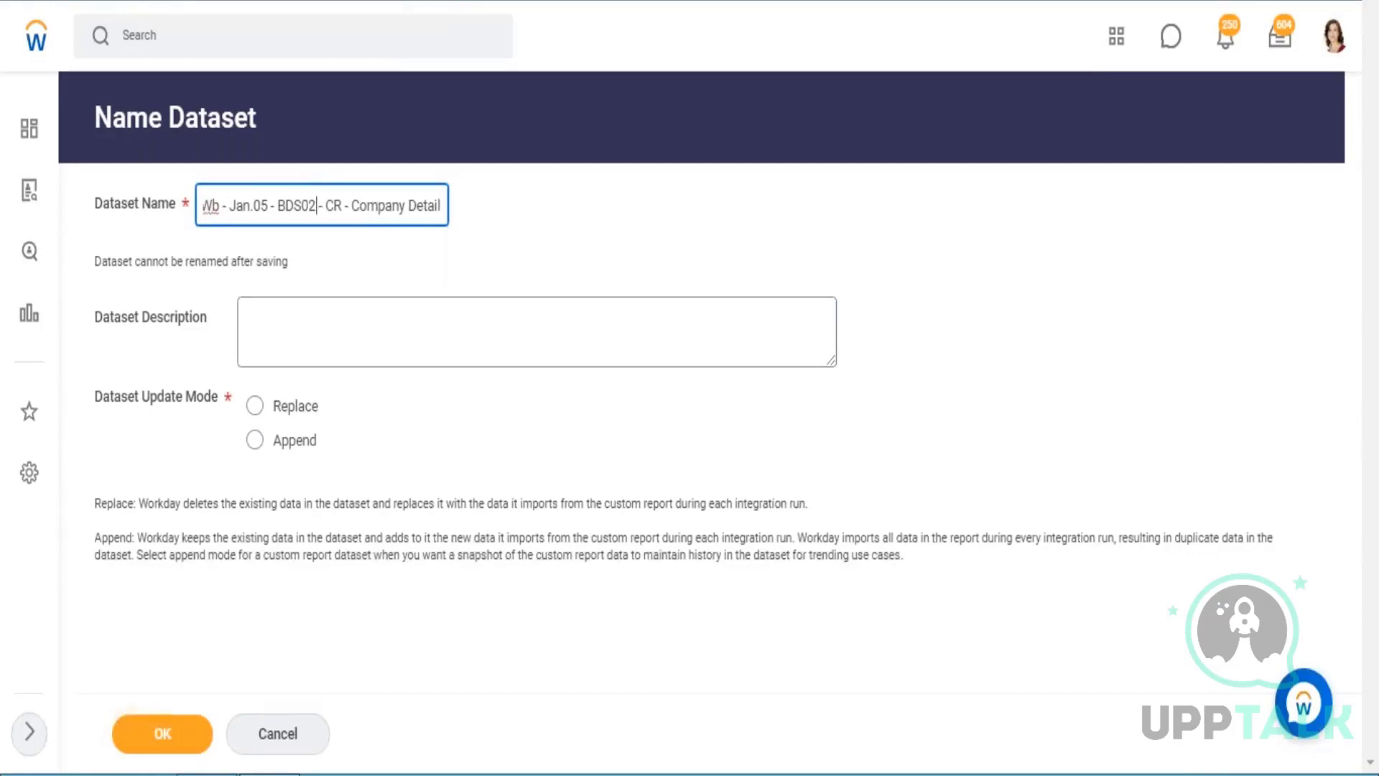
{"action": "key", "text": "Right"}
{"action": "key", "text": "Right"}
{"action": "key", "text": "Right"}
{"action": "key", "text": "Delete"}
{"action": "key", "text": "Delete"}
{"action": "key", "text": "Delete"}
{"action": "key", "text": "Delete"}
{"action": "key", "text": "Delete"}
{"action": "key", "text": "Delete"}
{"action": "key", "text": "Delete"}
{"action": "key", "text": "Delete"}
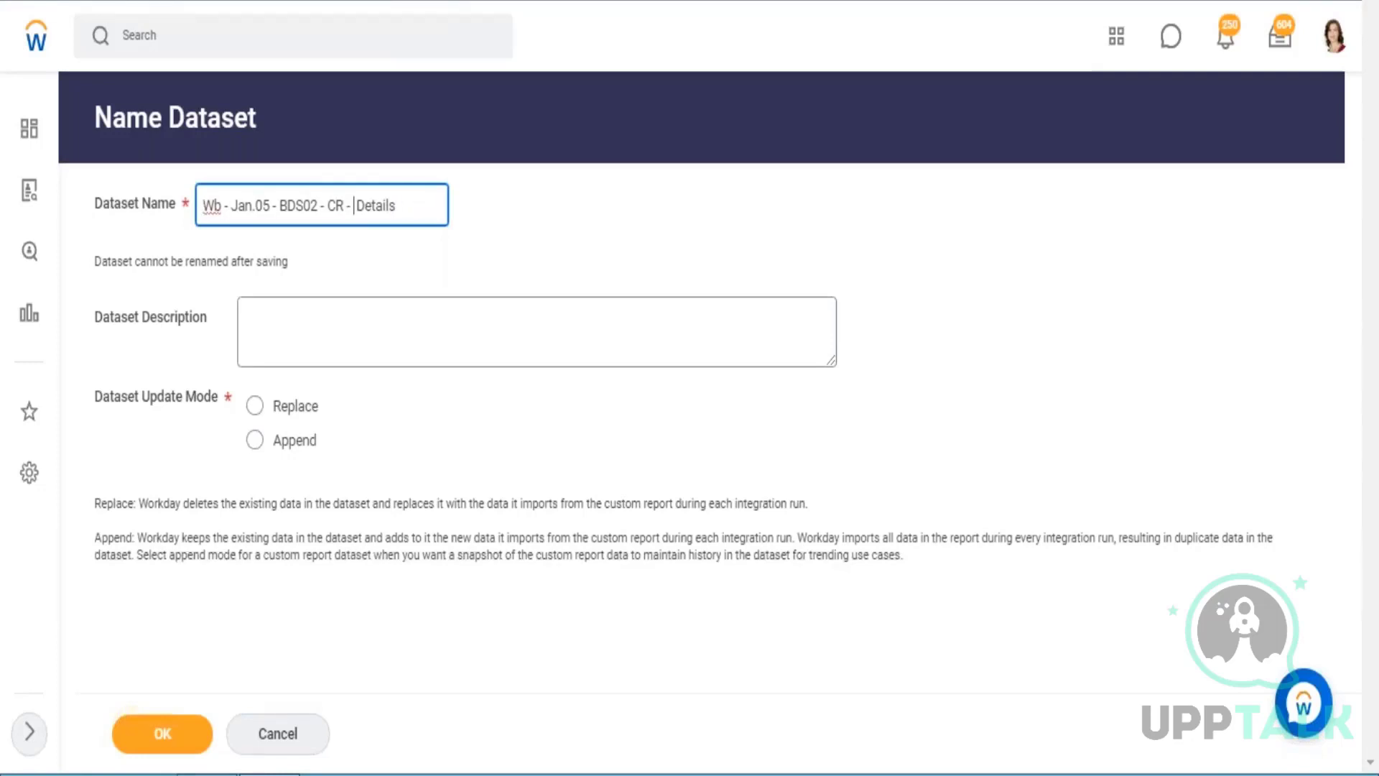
{"action": "type", "text": "Supervisory"}
Set the dataset update mode to Replace and finish creating the dataset.
{"action": "left_click", "coordinate": [257, 415]}
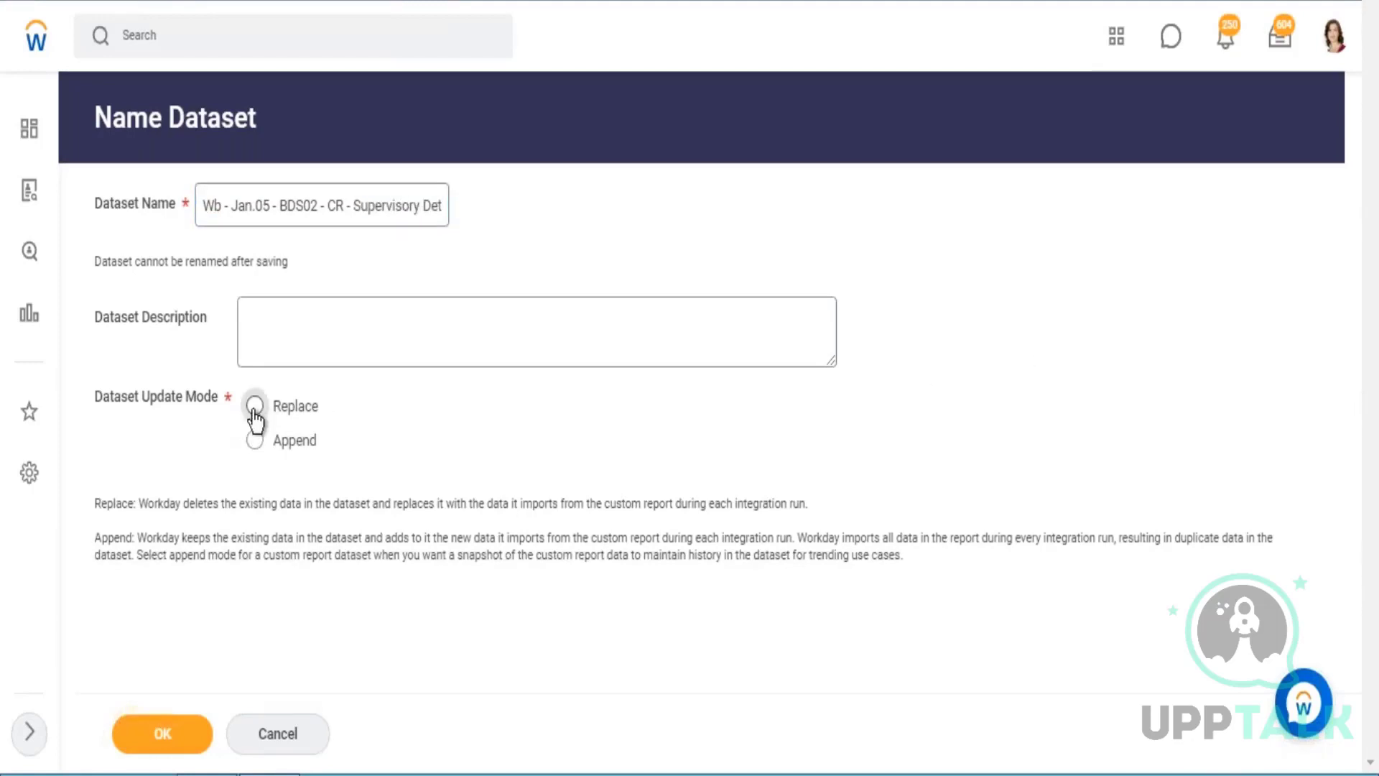
{"action": "left_click", "coordinate": [255, 407]}
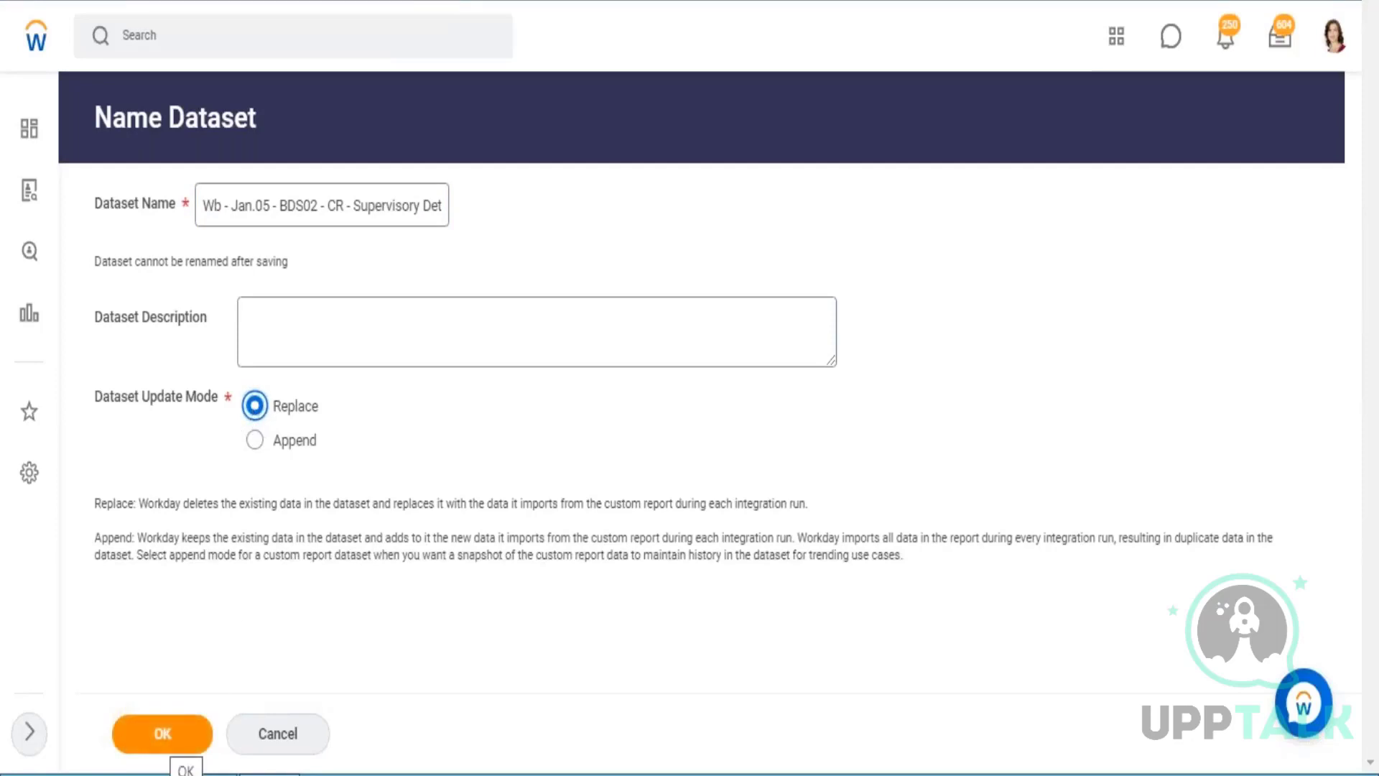
{"action": "left_click", "coordinate": [144, 739]}
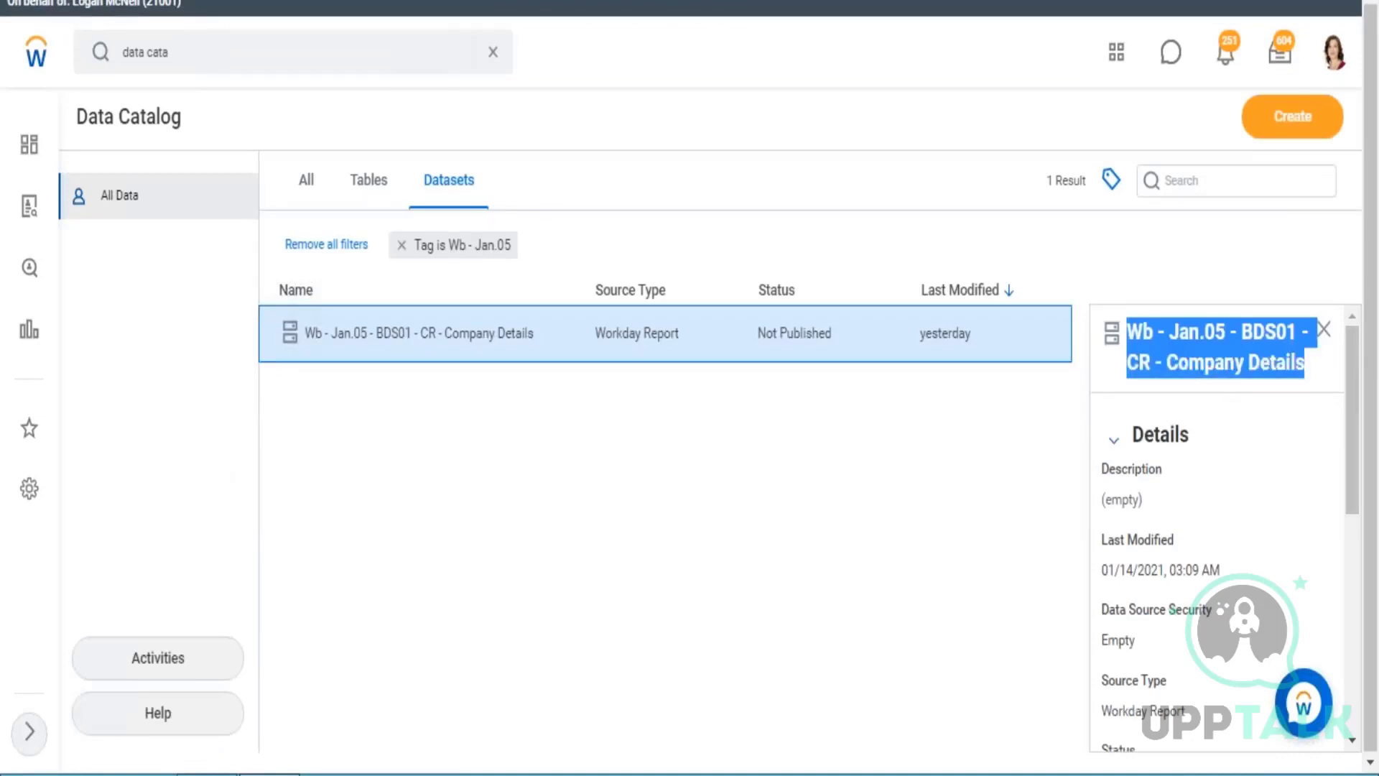
{"action": "key", "text": "F5"}
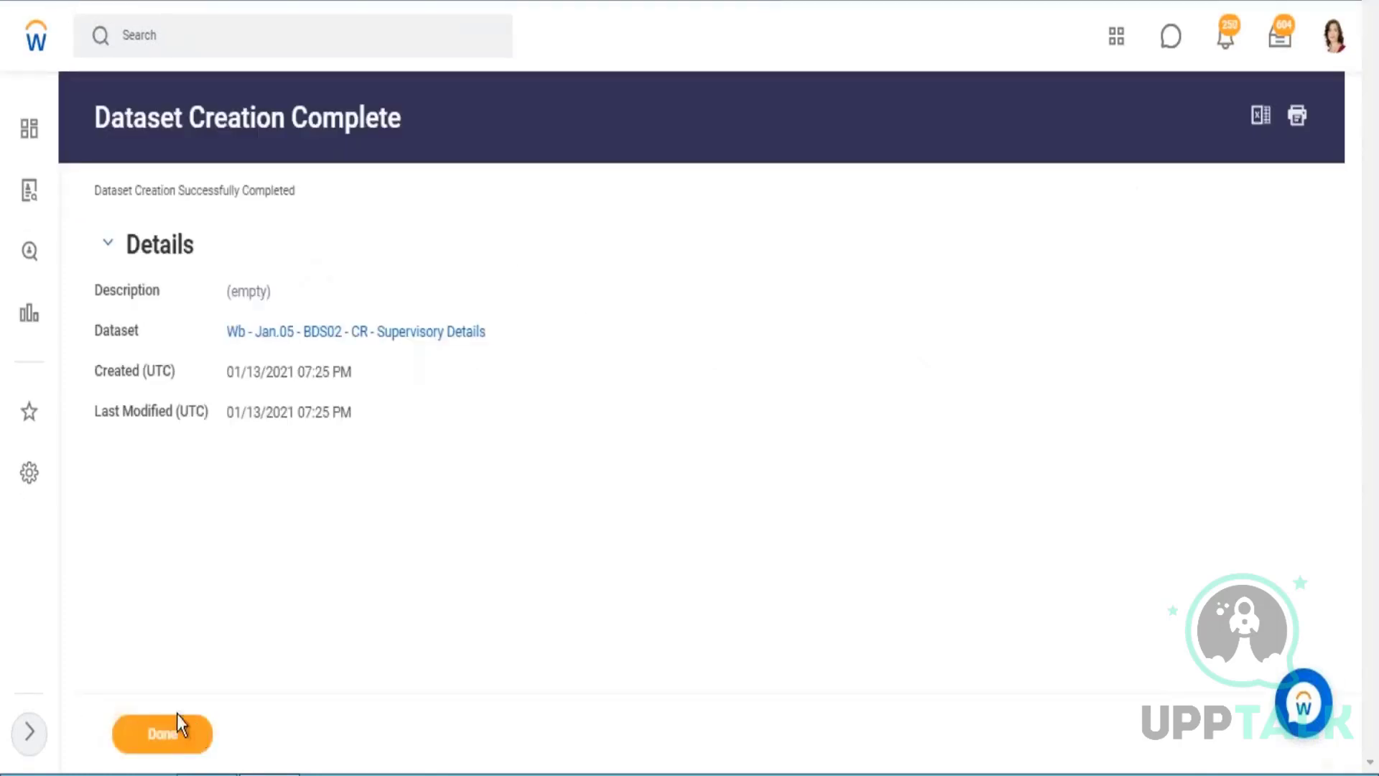
{"action": "left_click", "coordinate": [177, 726]}
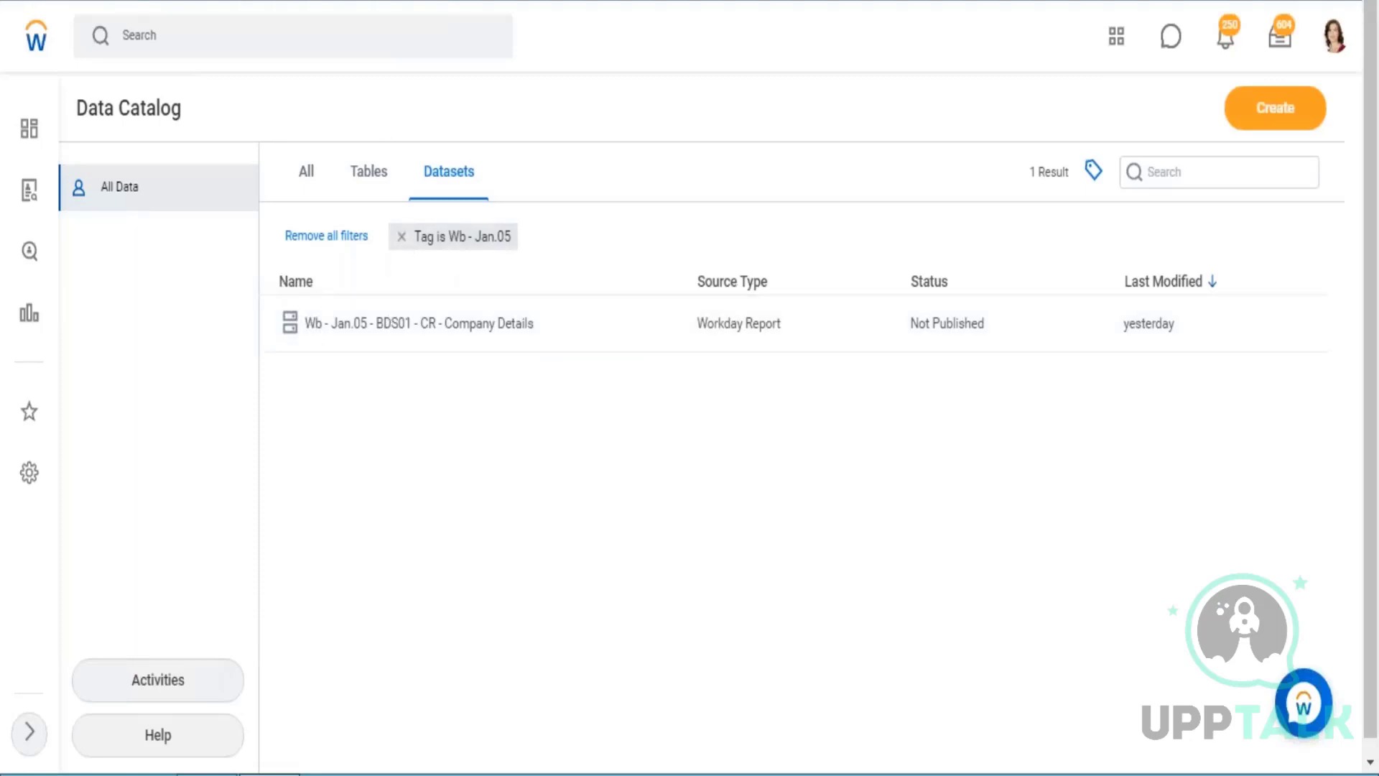
Remove the Wb - Jan.05 tag filter from the Data Catalog and view the Wb - Jan.05 - BDS02 - CR - Supervisory Details dataset.
{"action": "left_click", "coordinate": [1192, 172]}
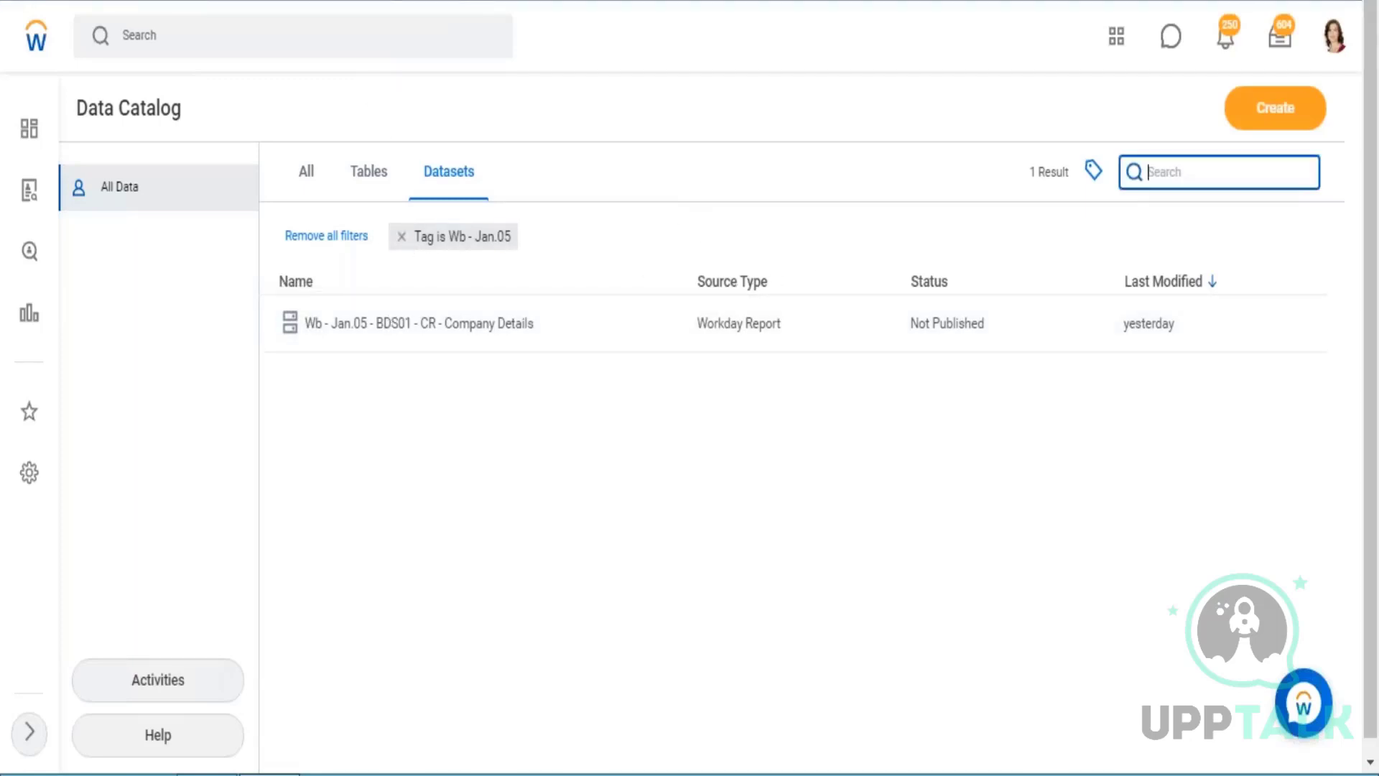
{"action": "left_click", "coordinate": [401, 236]}
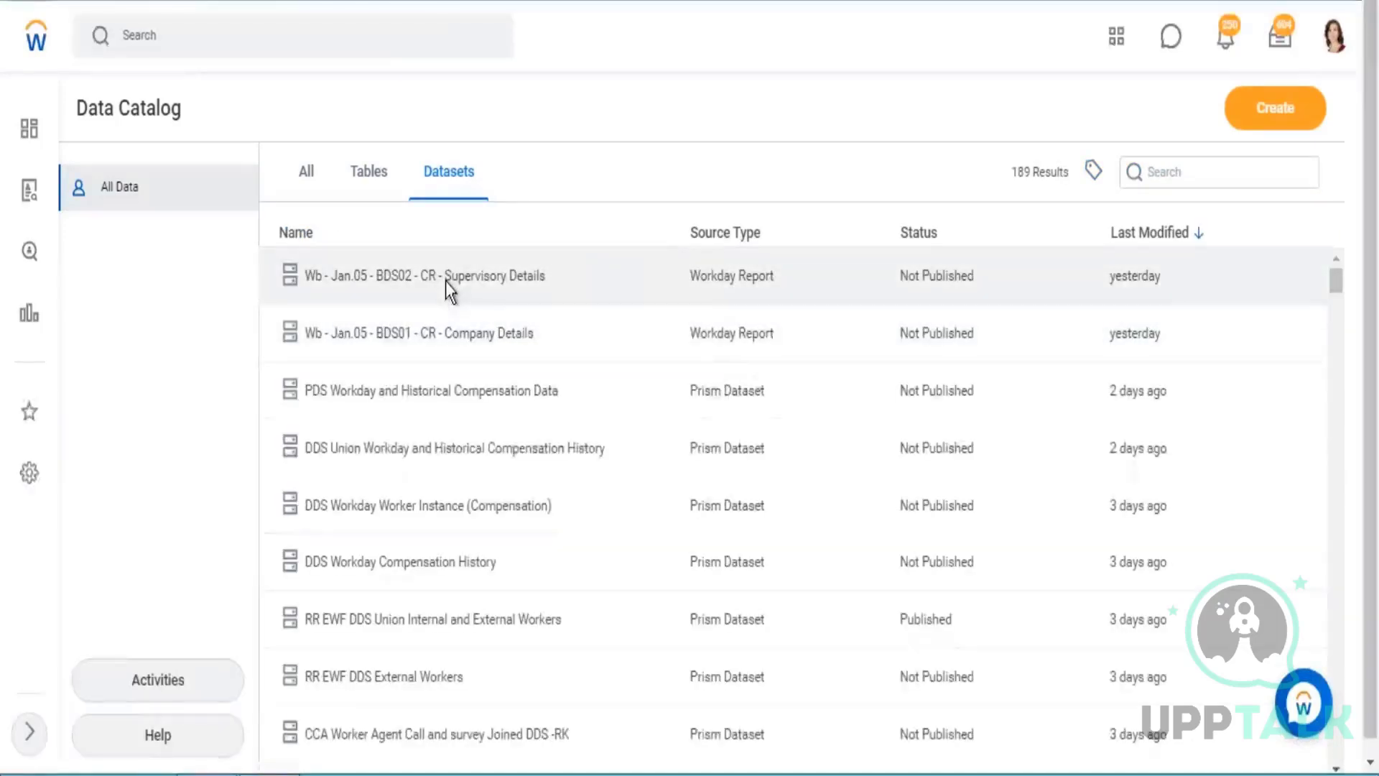
{"action": "left_click", "coordinate": [445, 281]}
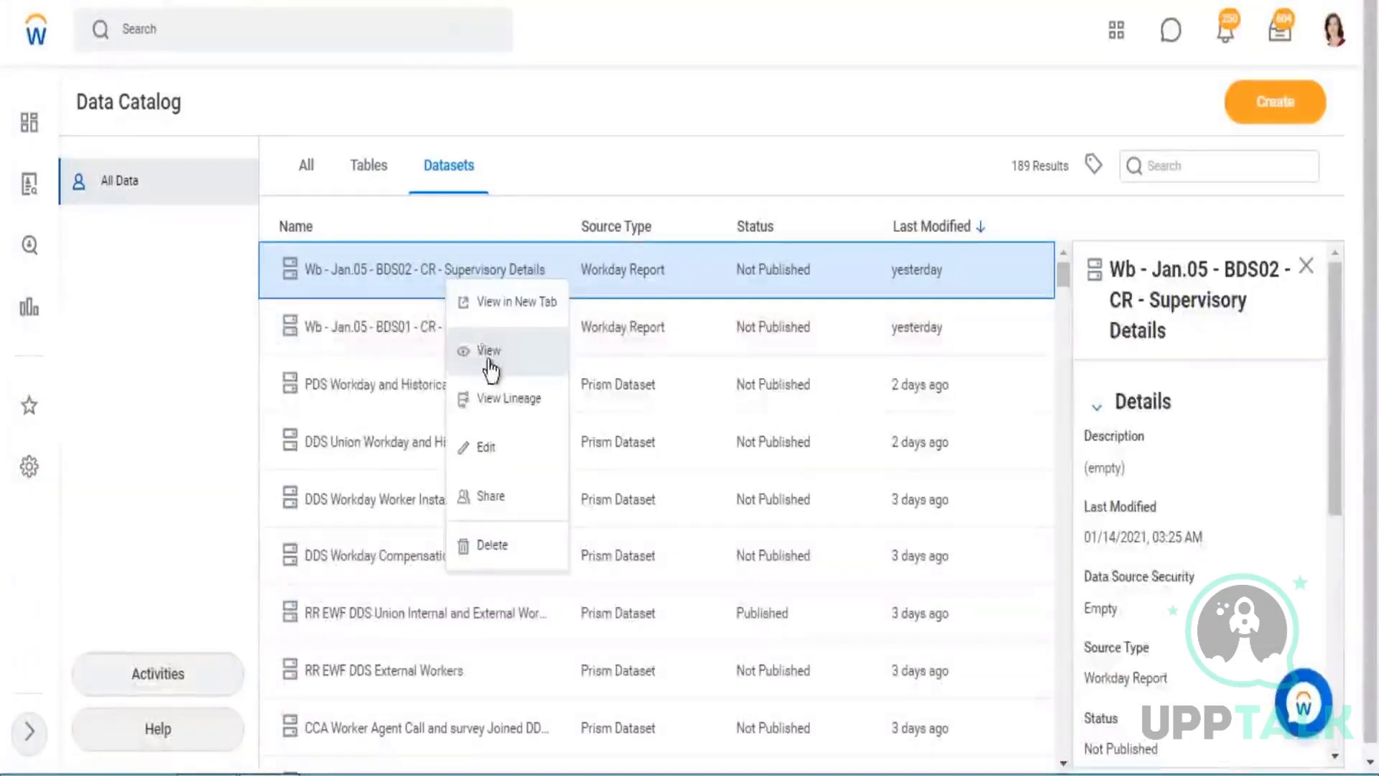
{"action": "left_click", "coordinate": [557, 351]}
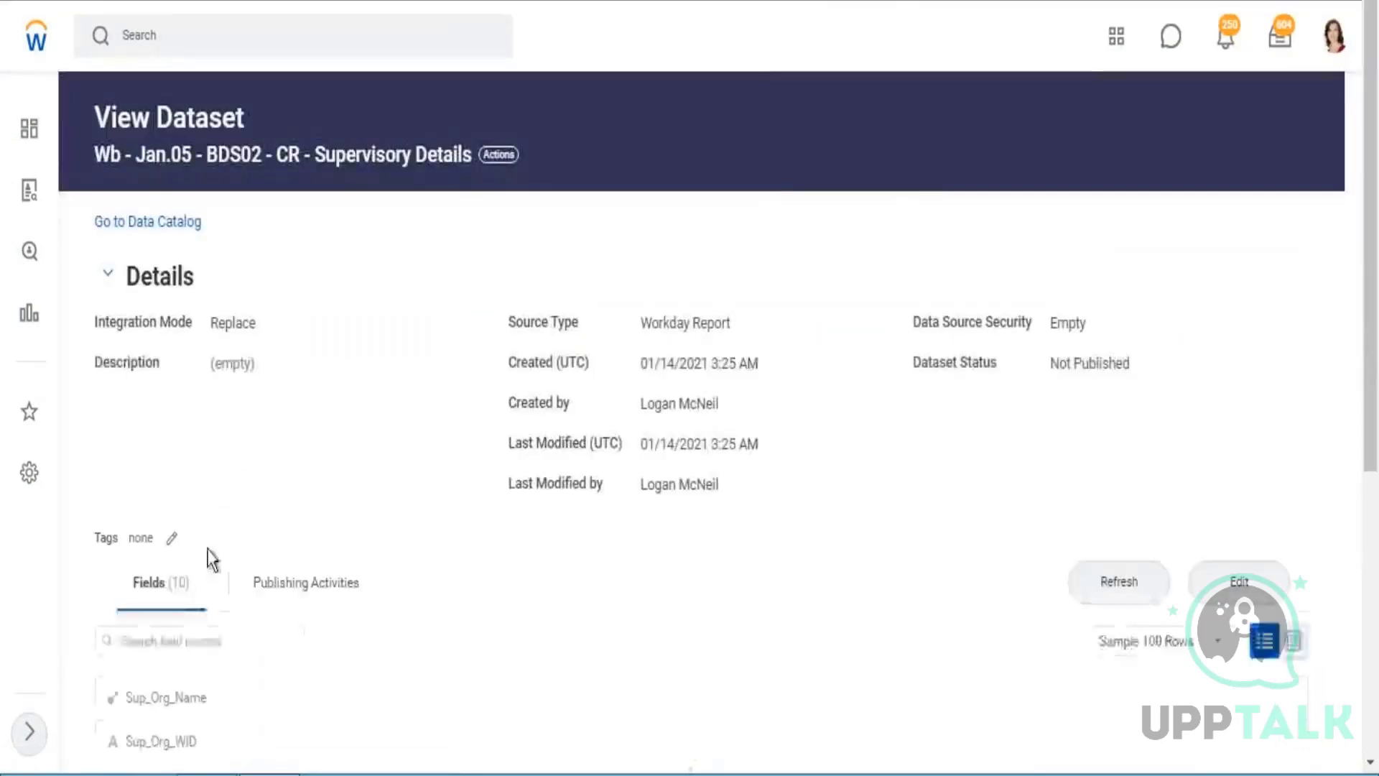
Tag the Supervisory Details dataset with Wb - Jan.05 and save the tag.
{"action": "left_click", "coordinate": [171, 537]}
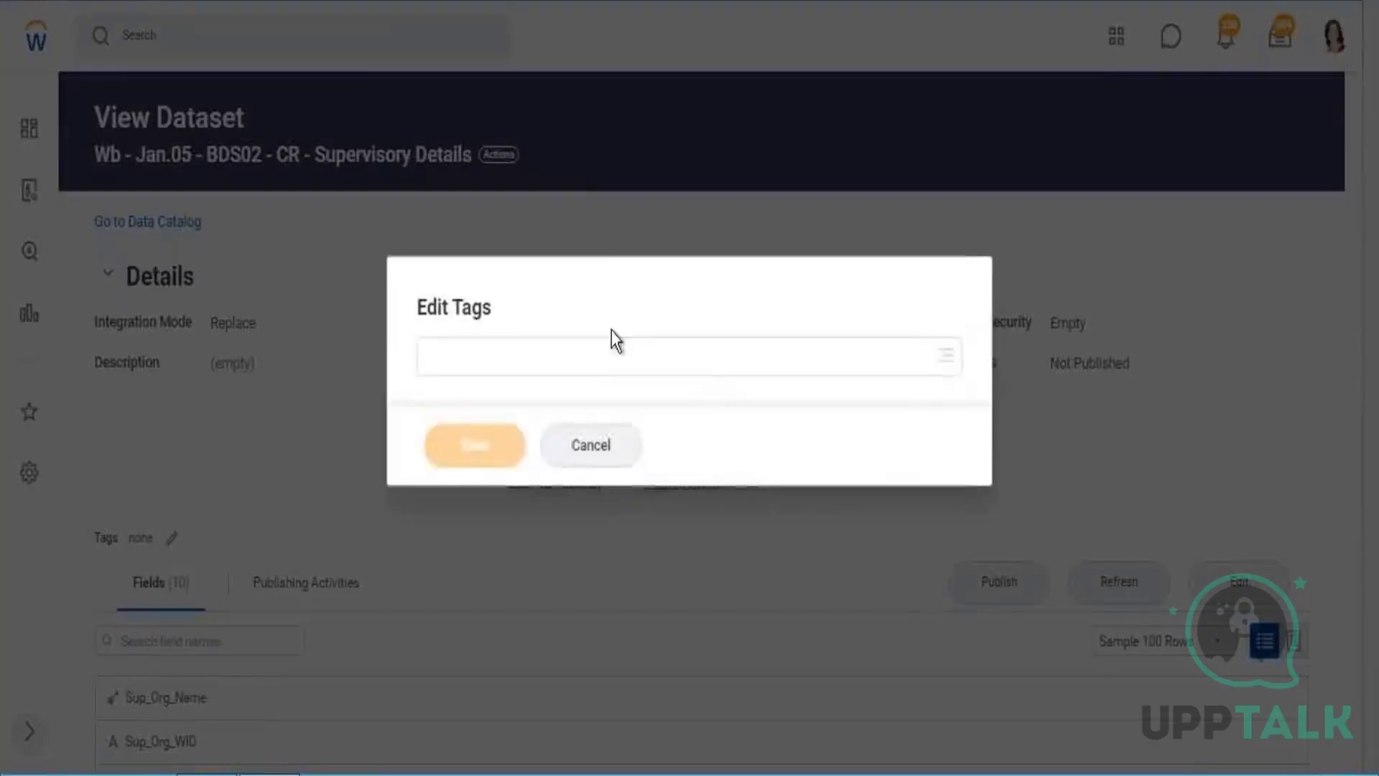
{"action": "left_click", "coordinate": [553, 357]}
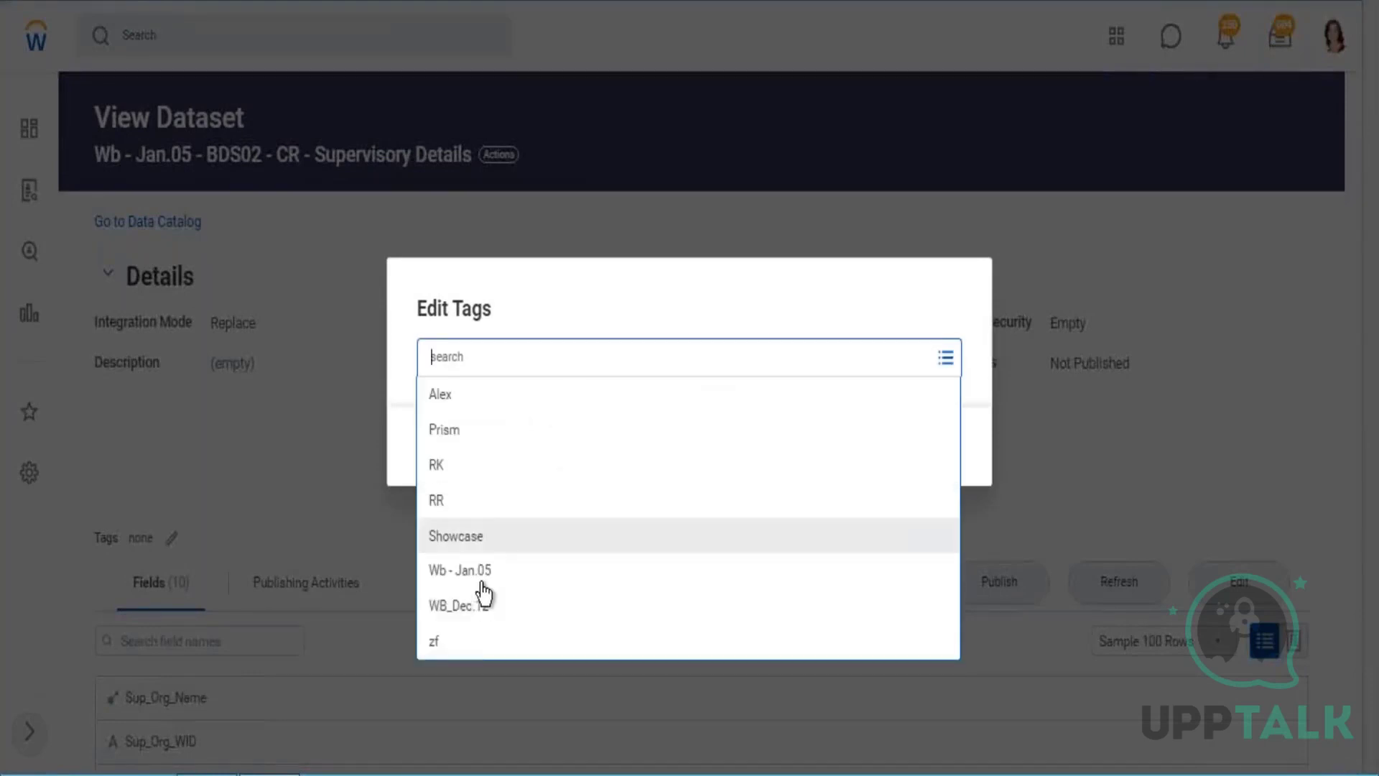
{"action": "left_click", "coordinate": [644, 569]}
{"action": "left_click", "coordinate": [496, 449]}
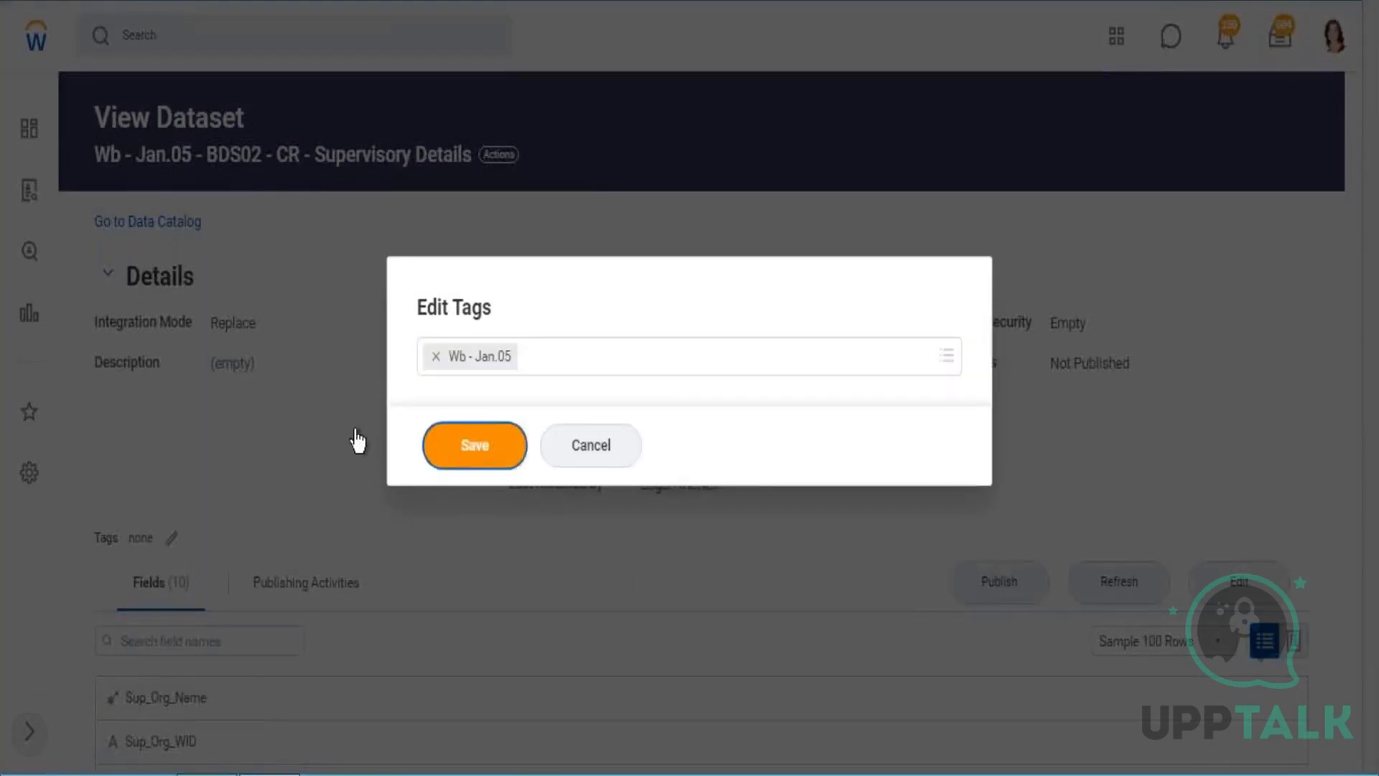
Examine the details of the Sup_Org_Name, Sup_Org_WID, Org_Level_From_Top and WPA_LoadID fields, and browse the dataset's sample rows as a table.
{"action": "scroll", "coordinate": [395, 334], "scroll_direction": "down", "scroll_amount": 5}
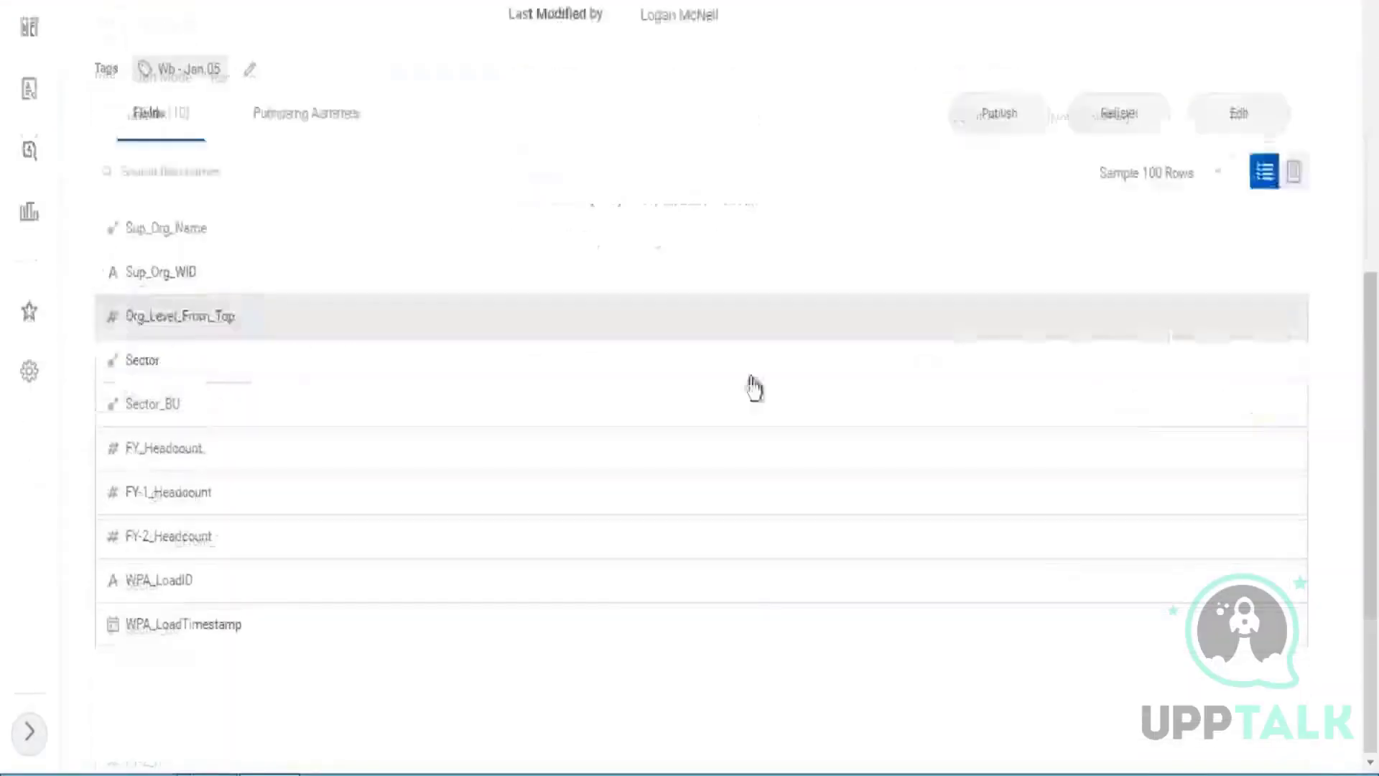
{"action": "left_click", "coordinate": [298, 236]}
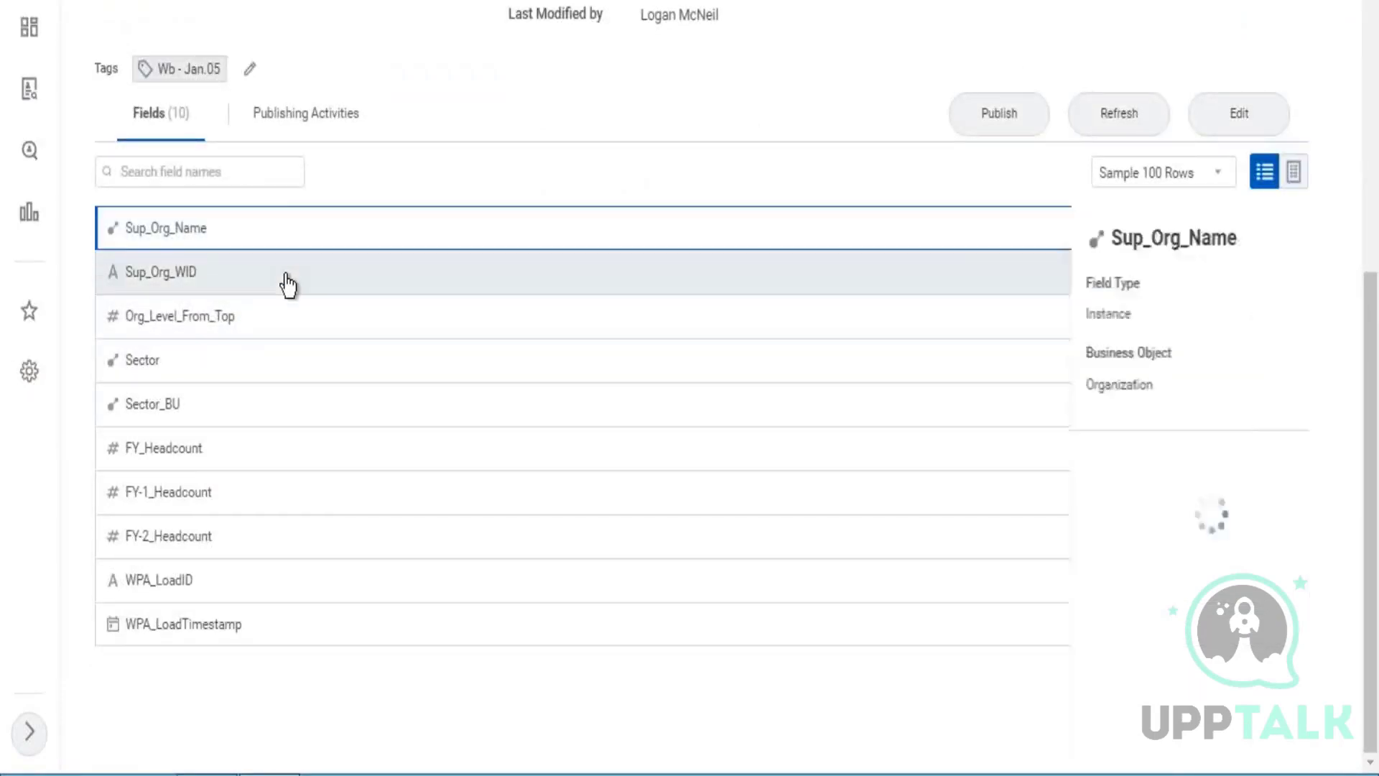
{"action": "left_click", "coordinate": [289, 283]}
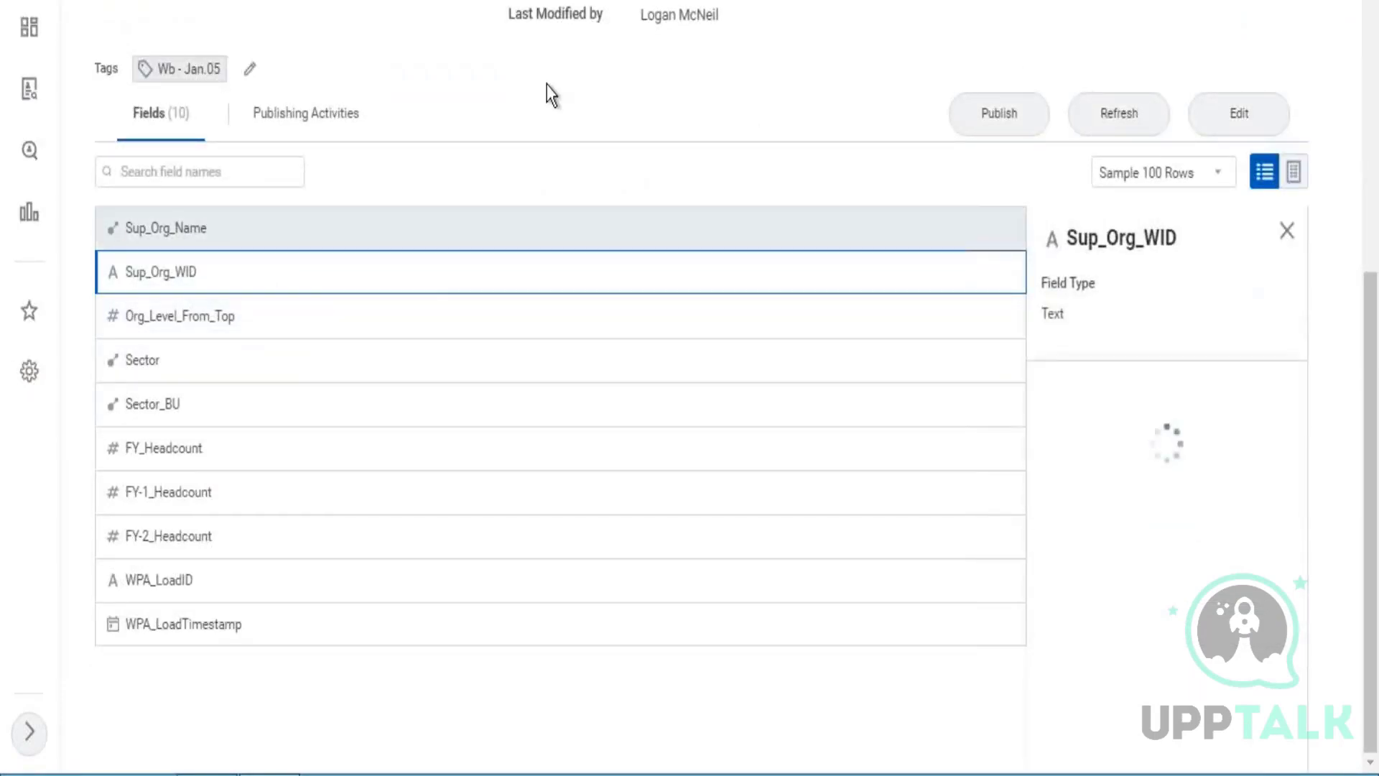
{"action": "left_click", "coordinate": [302, 322]}
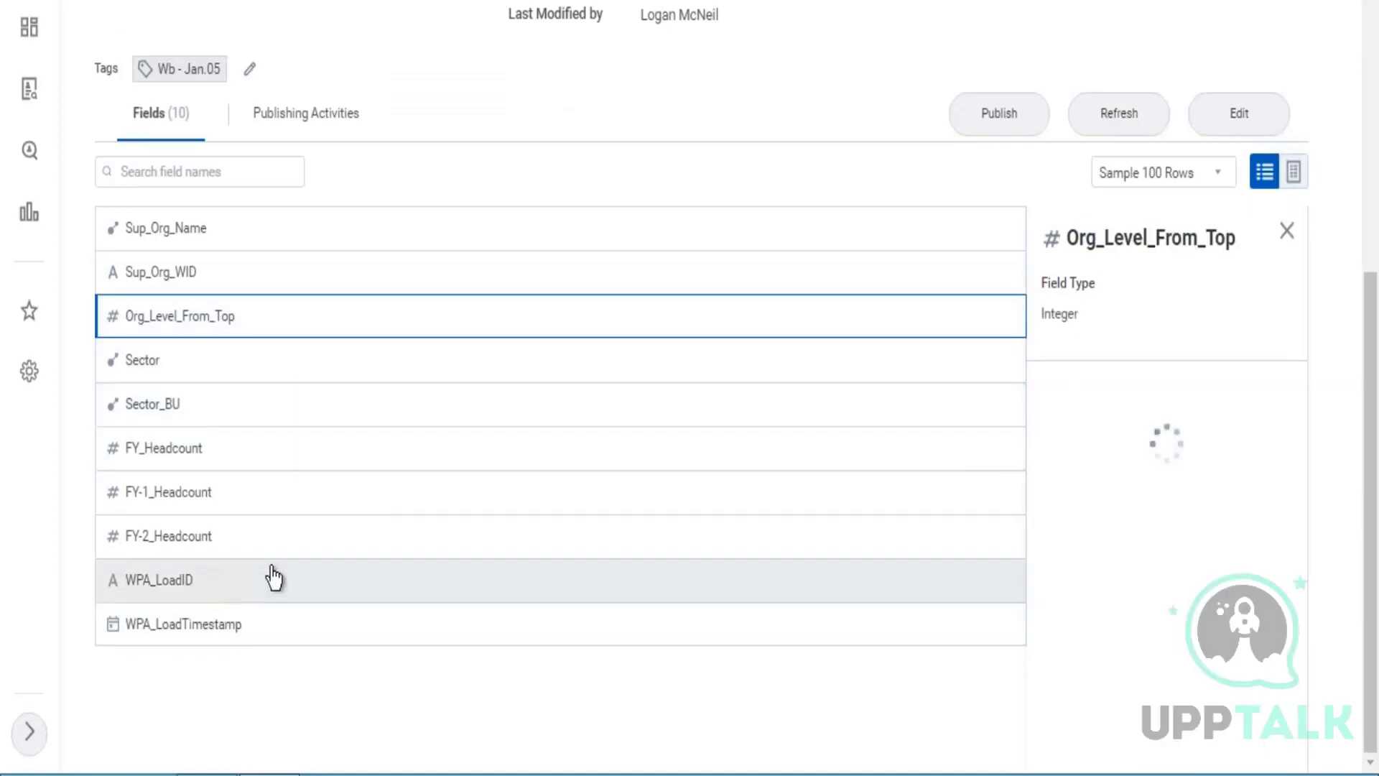
{"action": "left_click", "coordinate": [394, 578]}
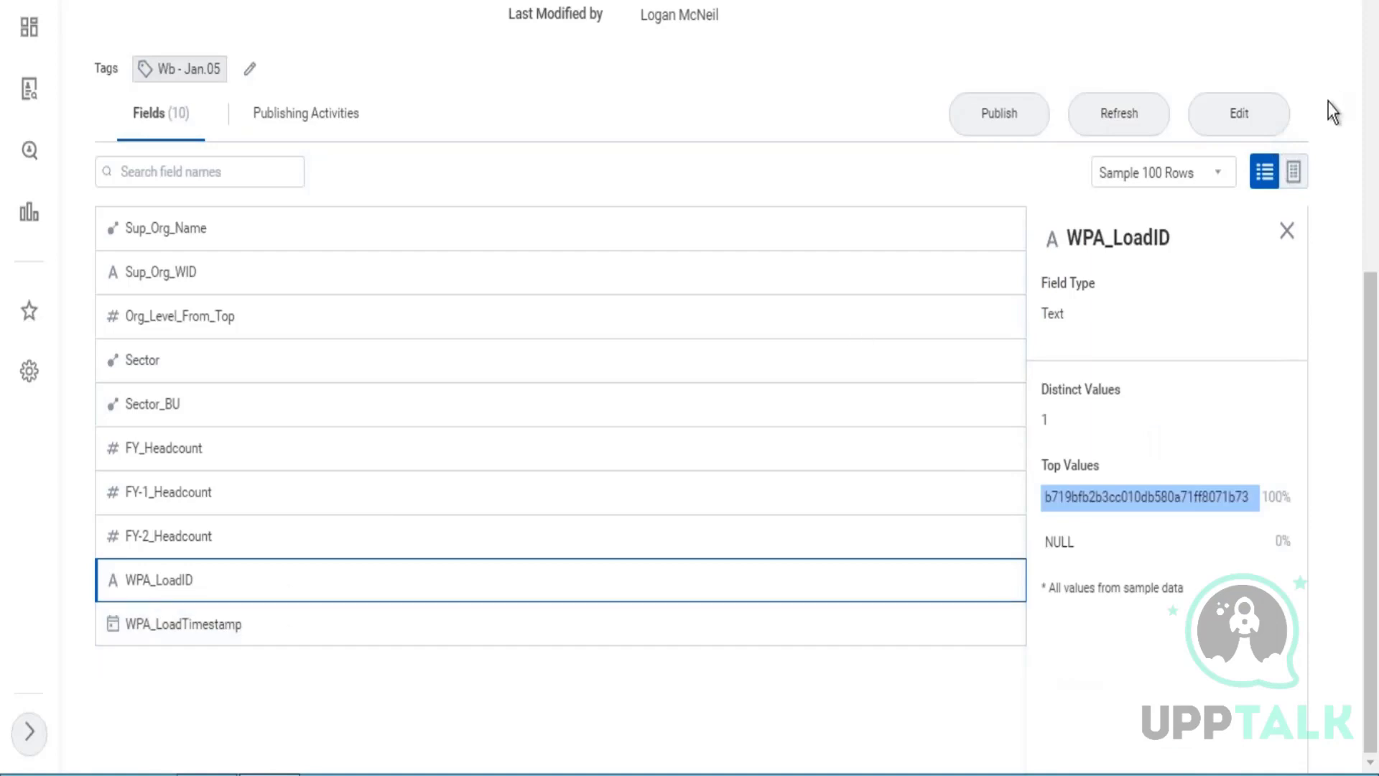
{"action": "left_click", "coordinate": [1295, 174]}
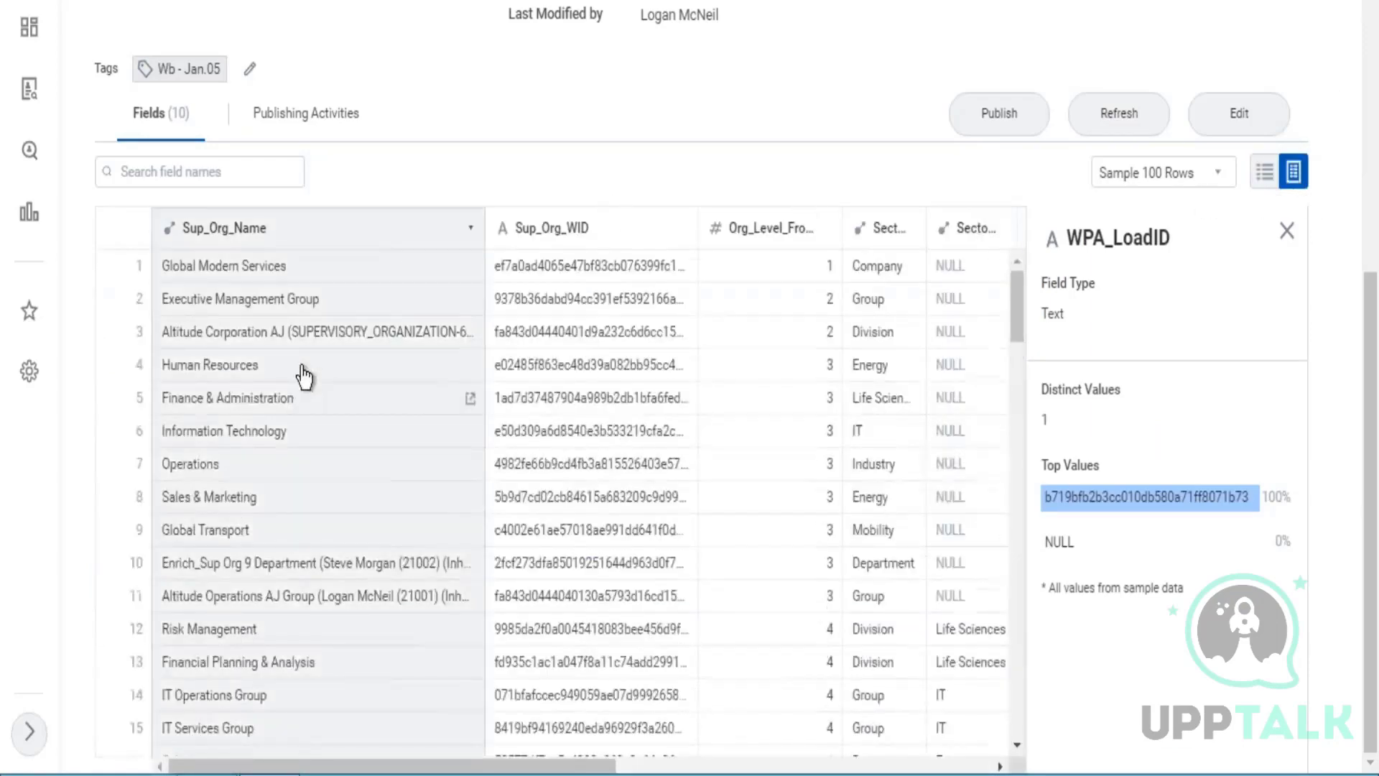
{"action": "scroll", "coordinate": [302, 376], "scroll_direction": "down", "scroll_amount": 3}
{"action": "scroll", "coordinate": [302, 375], "scroll_direction": "down", "scroll_amount": 15}
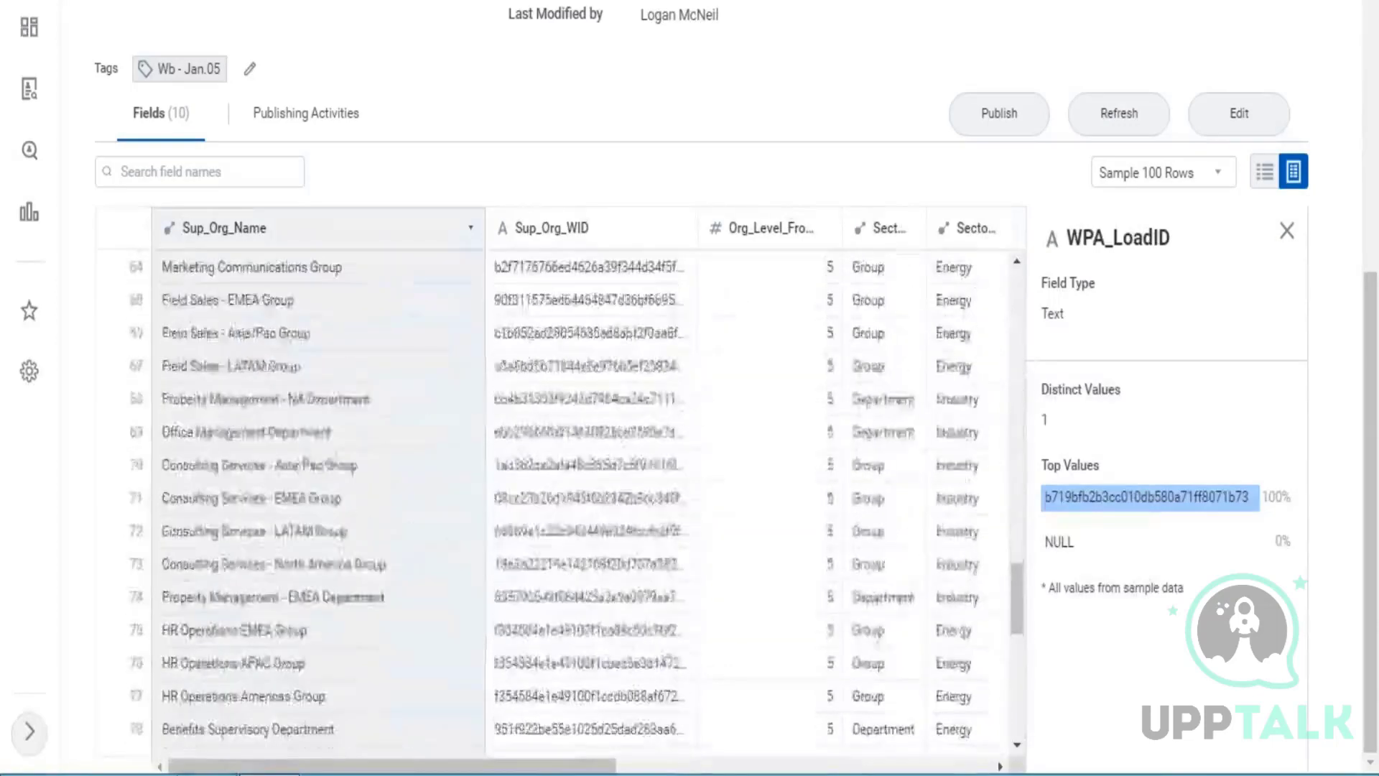
{"action": "scroll", "coordinate": [301, 375], "scroll_direction": "down", "scroll_amount": 3}
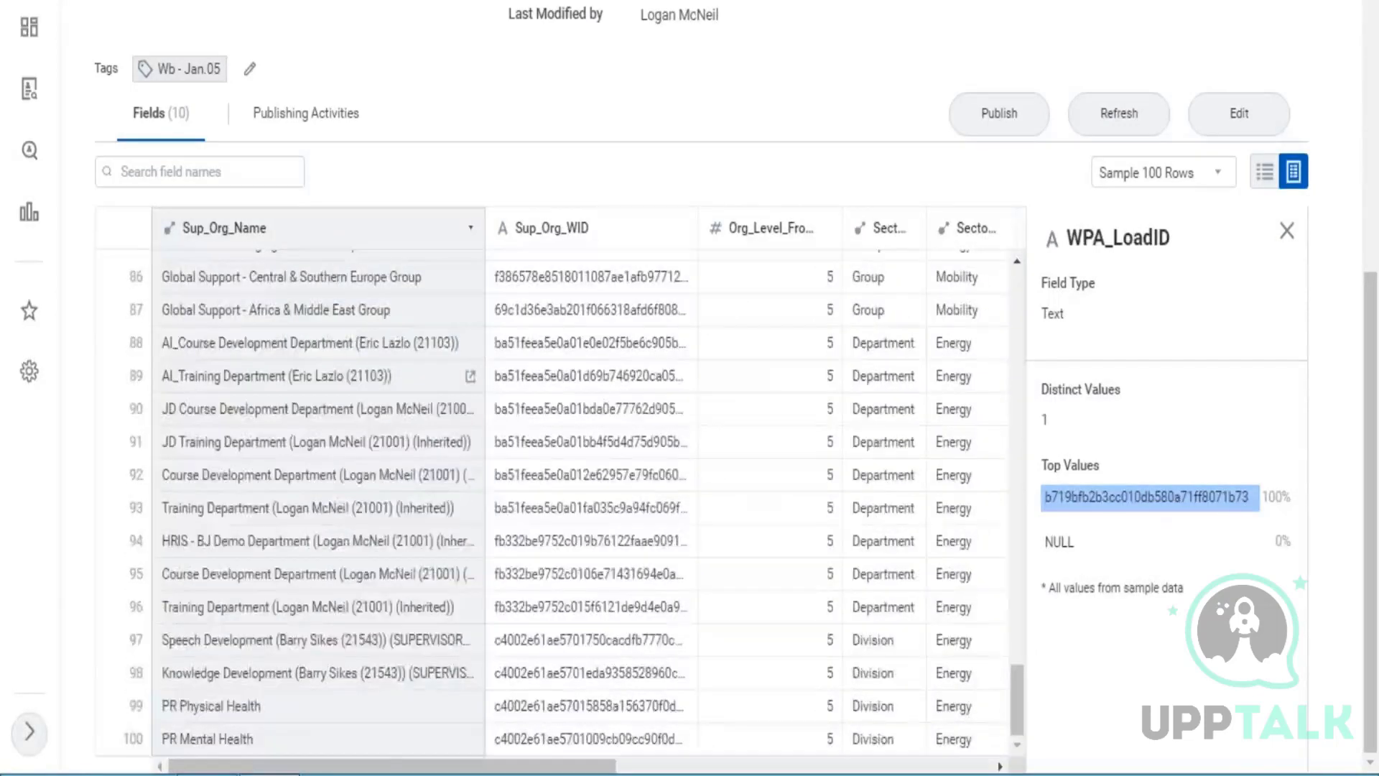
{"action": "scroll", "coordinate": [302, 376], "scroll_direction": "up", "scroll_amount": 20}
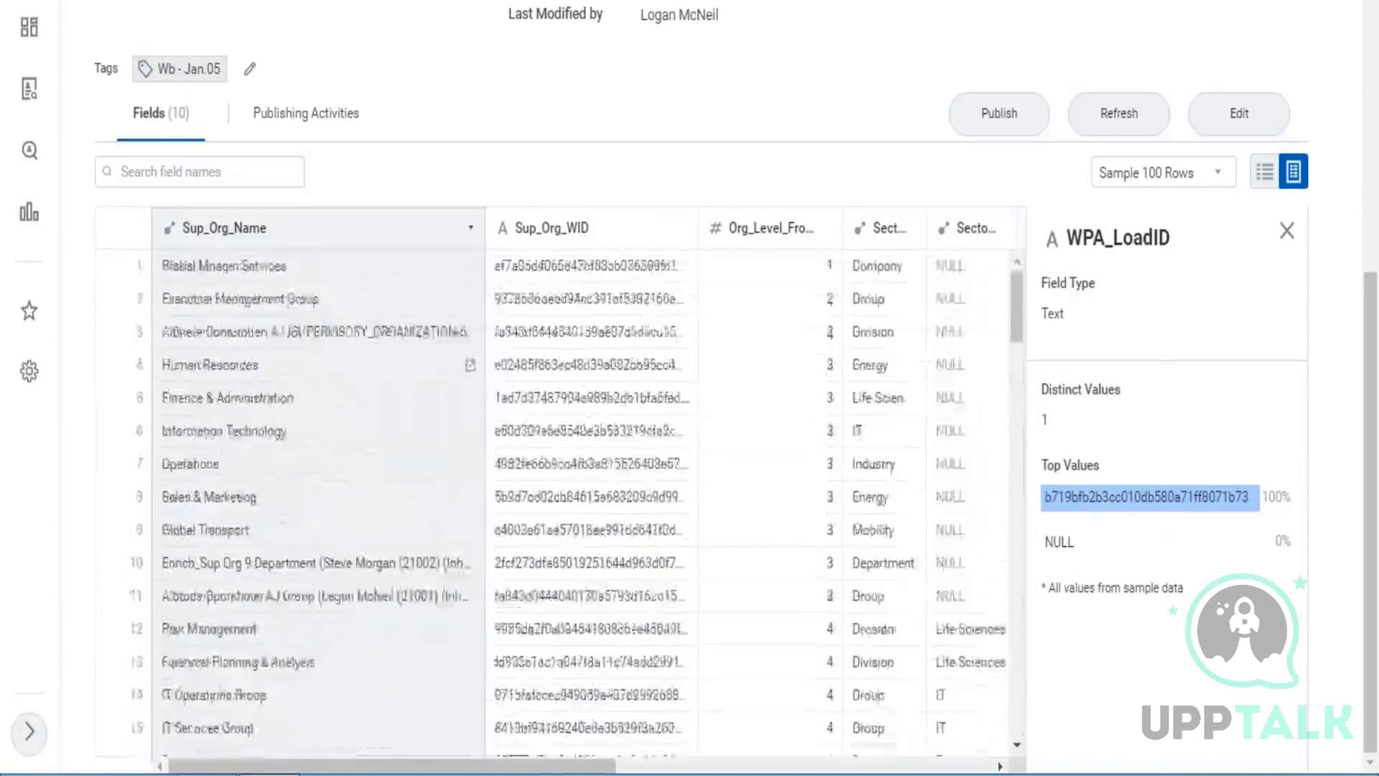
{"action": "scroll", "coordinate": [539, 137], "scroll_direction": "up", "scroll_amount": 6}
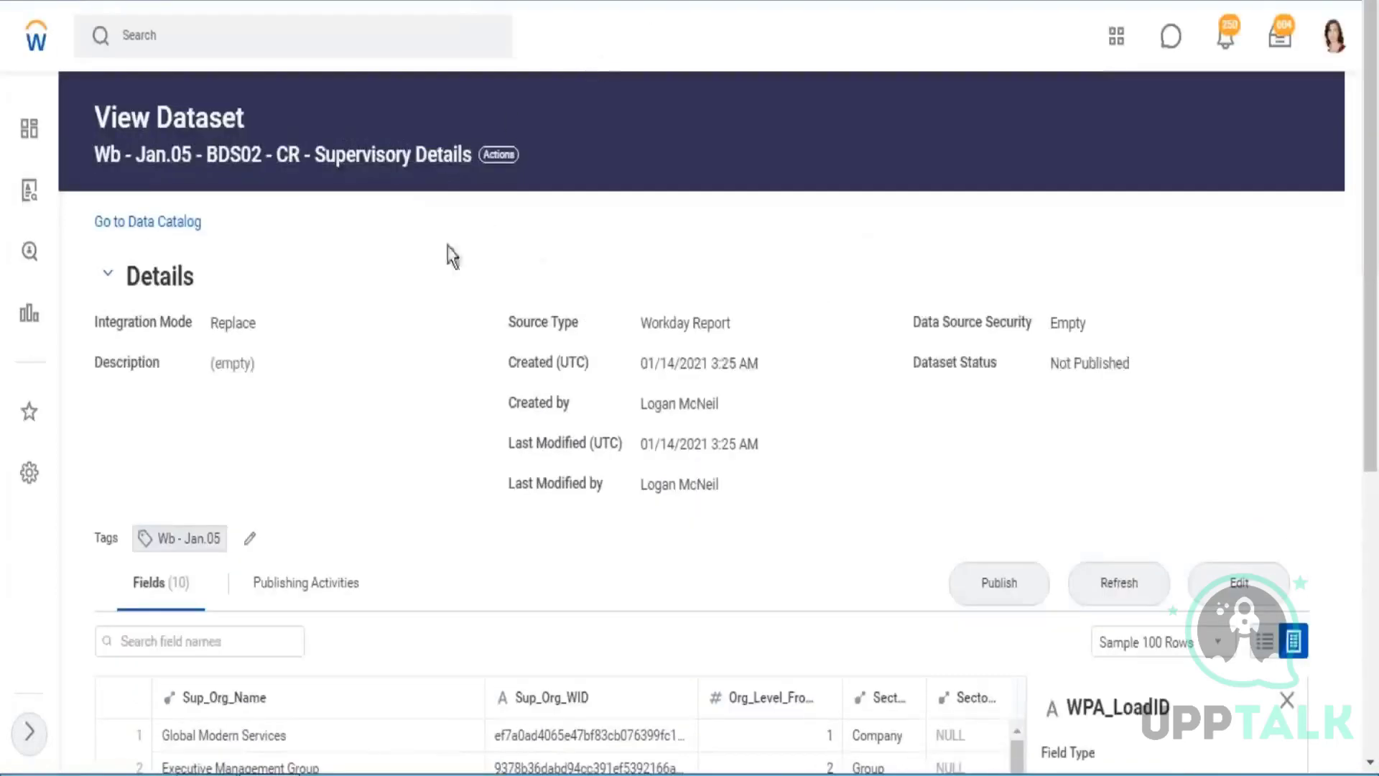
Start a new base dataset from a custom report in the Data Catalog and select ZF - 03 - Worker Details as its report.
{"action": "left_click", "coordinate": [147, 221]}
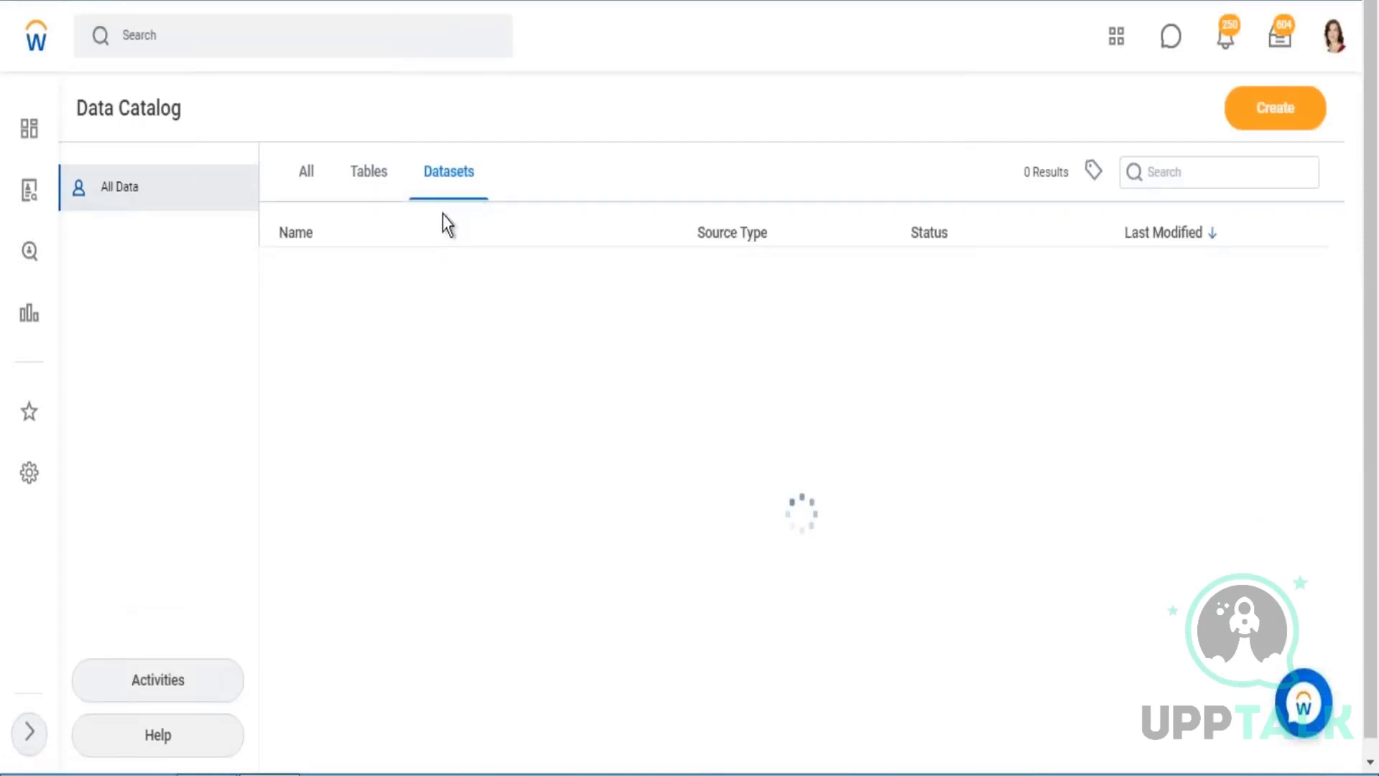
{"action": "left_click", "coordinate": [1275, 107]}
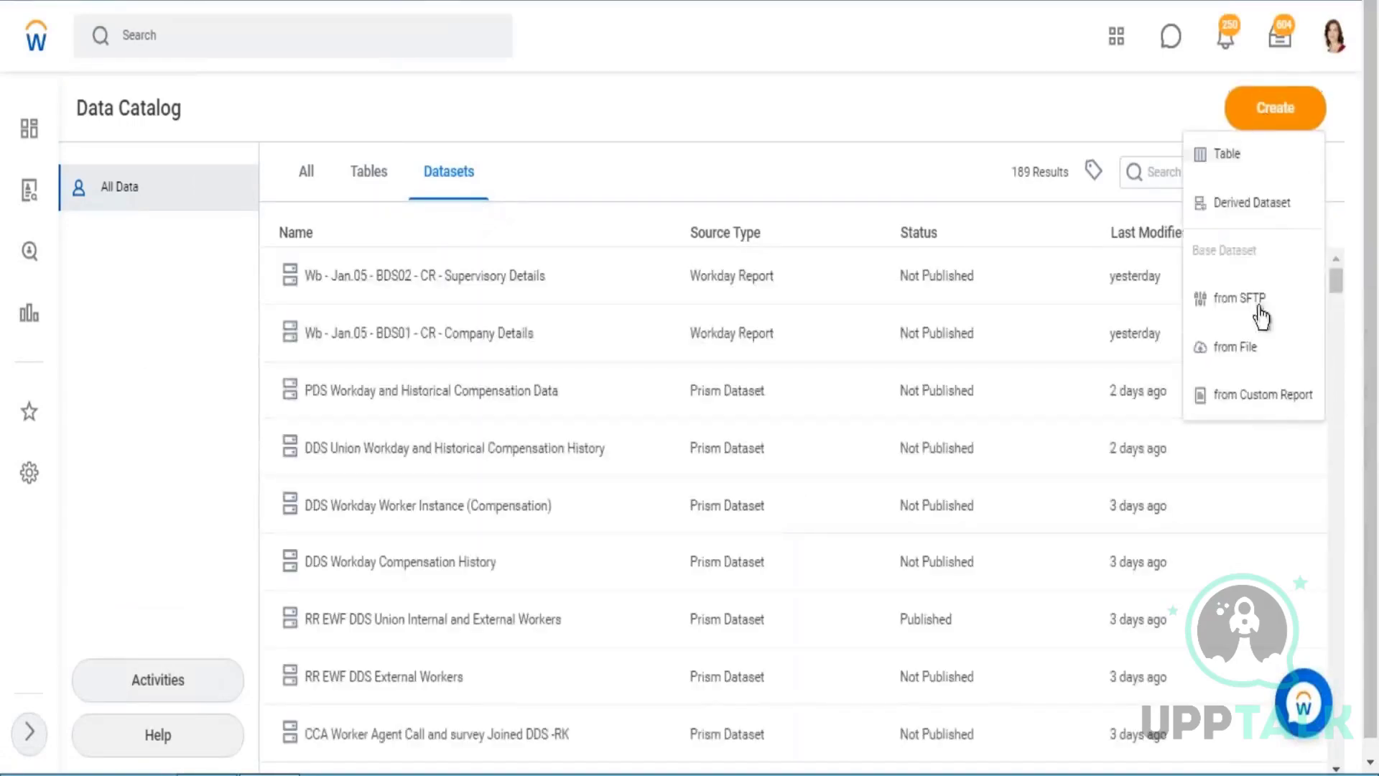
{"action": "left_click", "coordinate": [1262, 396]}
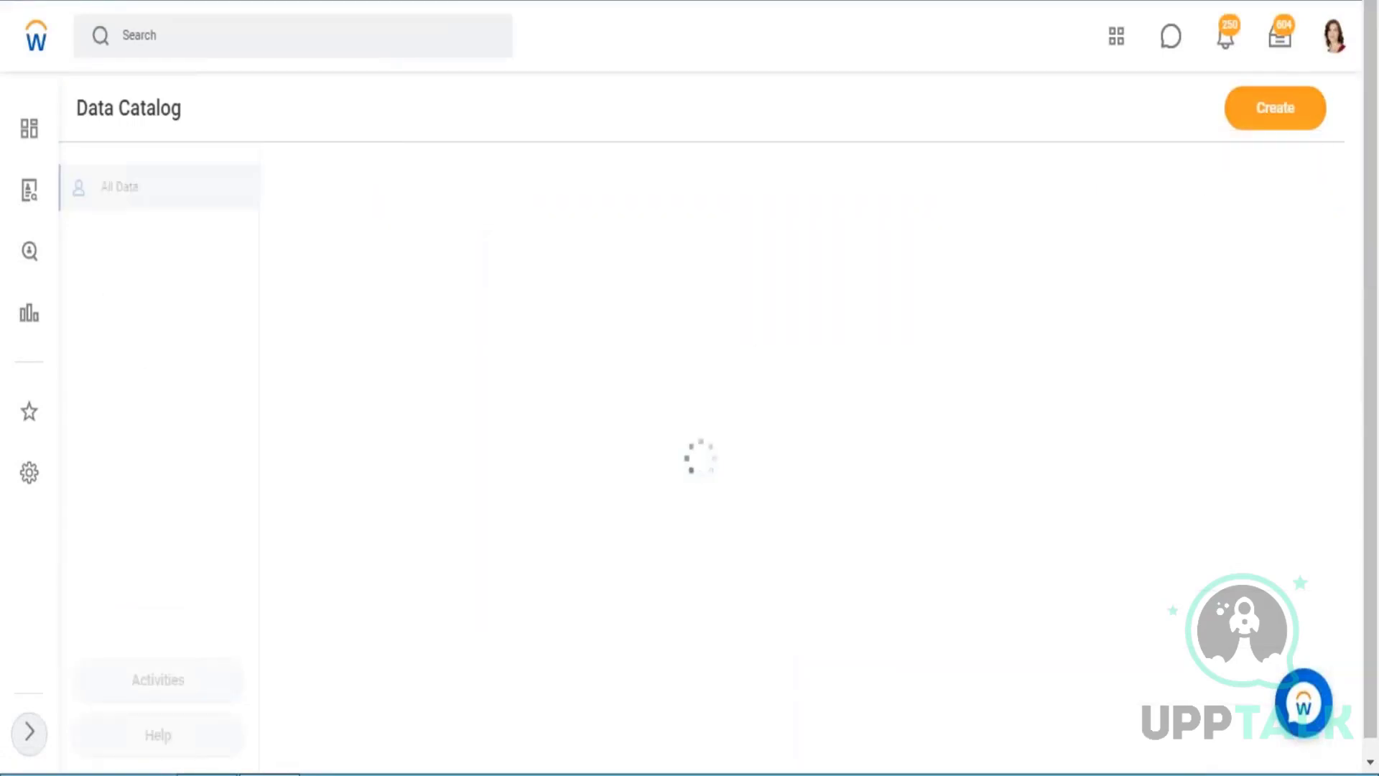
{"action": "left_click", "coordinate": [289, 423]}
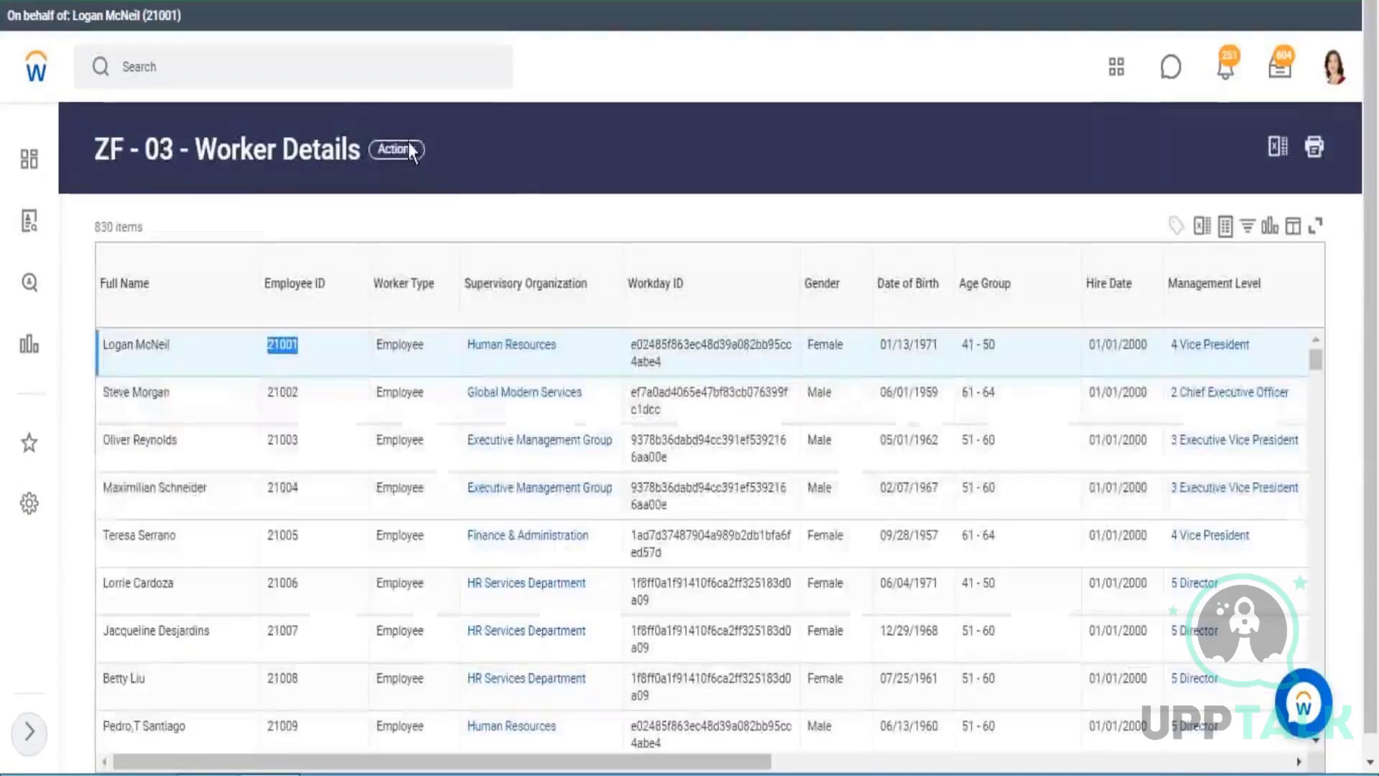
{"action": "left_click", "coordinate": [408, 148]}
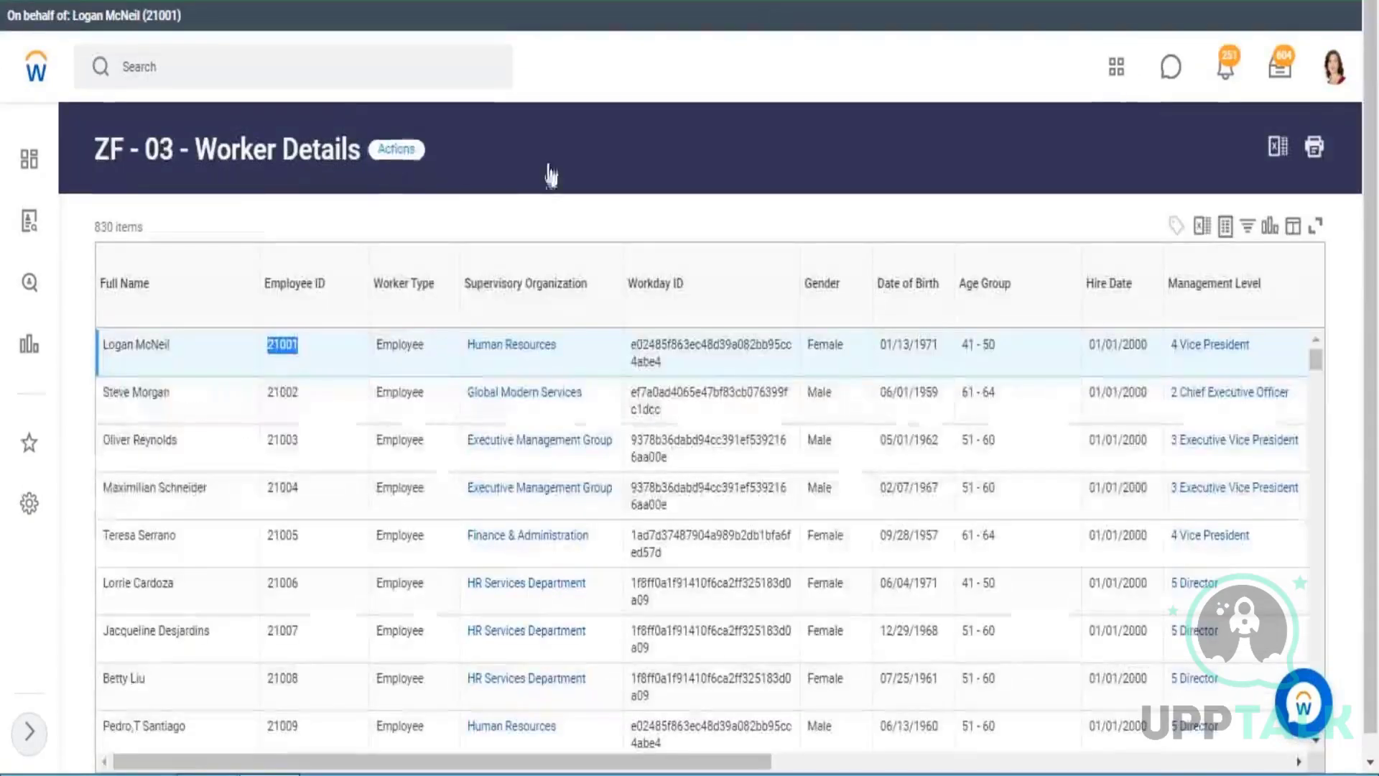
{"action": "left_click", "coordinate": [439, 244]}
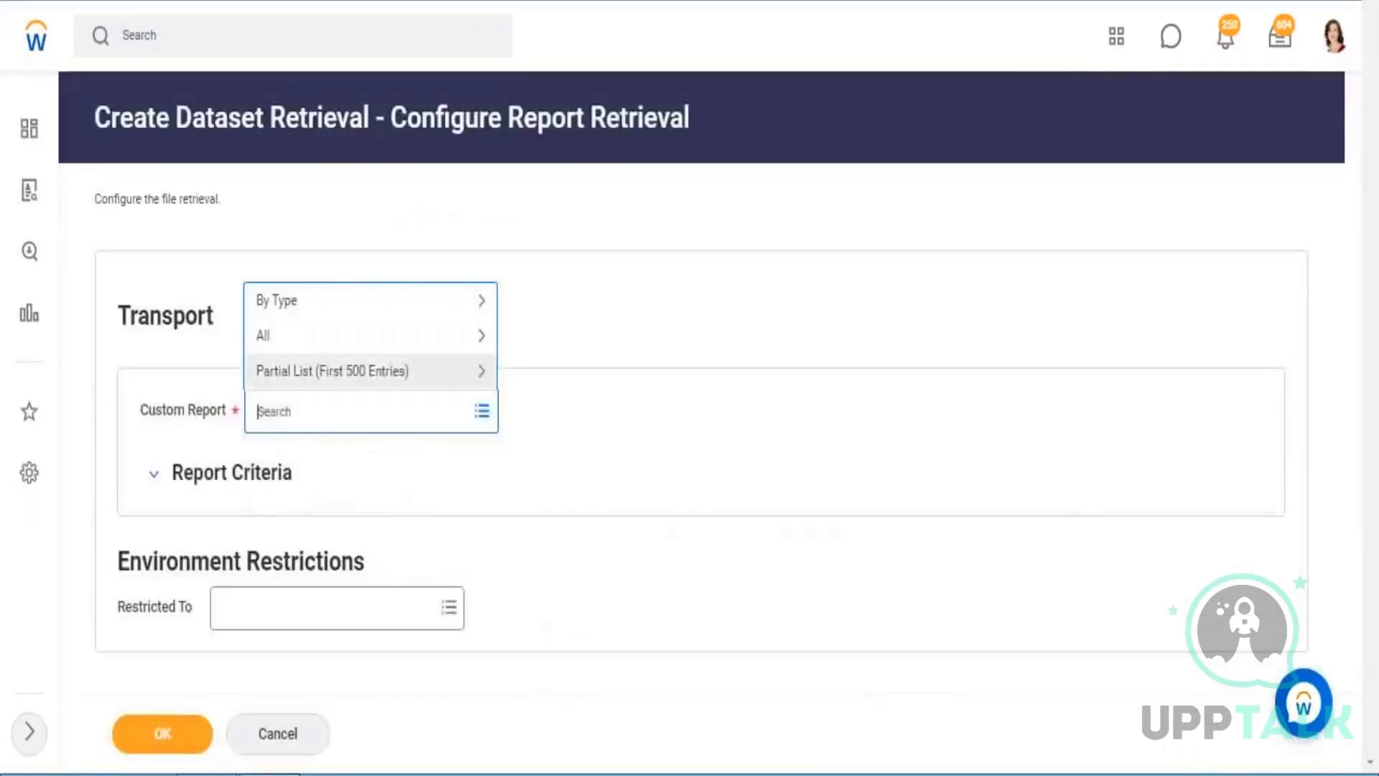
{"action": "key", "text": "ctrl+v"}
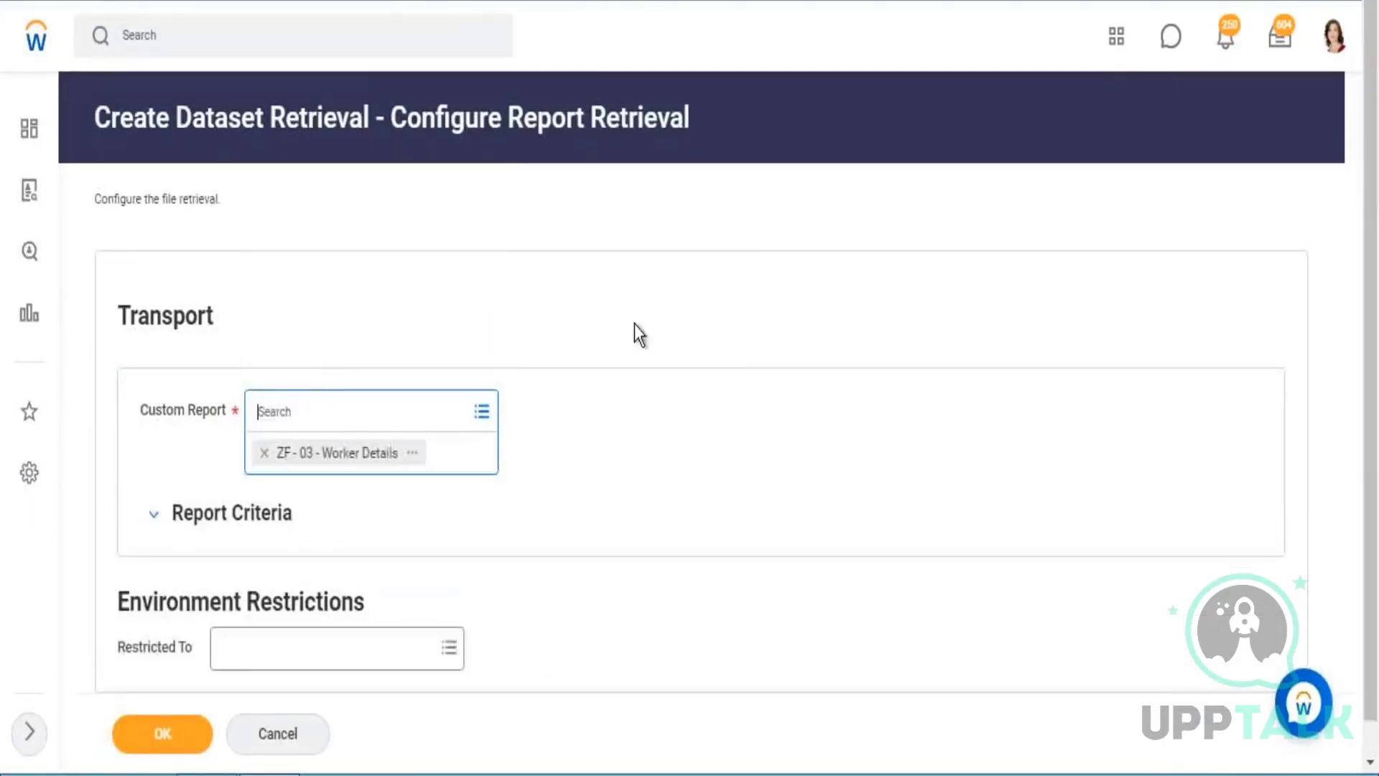
{"action": "left_click", "coordinate": [723, 338]}
Accept the report retrieval settings without environment restrictions and keep the run frequency at Run Now.
{"action": "scroll", "coordinate": [636, 412], "scroll_direction": "down", "scroll_amount": 3}
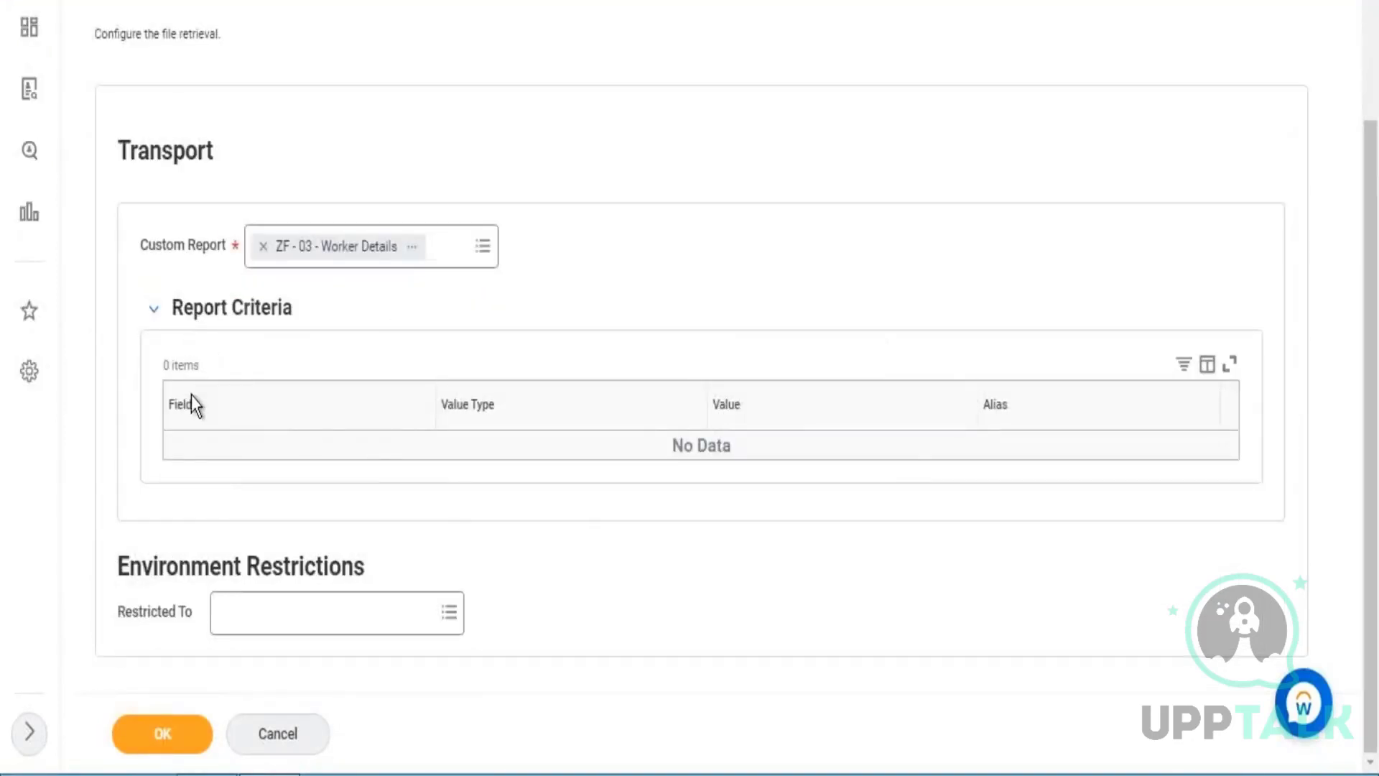
{"action": "left_click", "coordinate": [169, 733]}
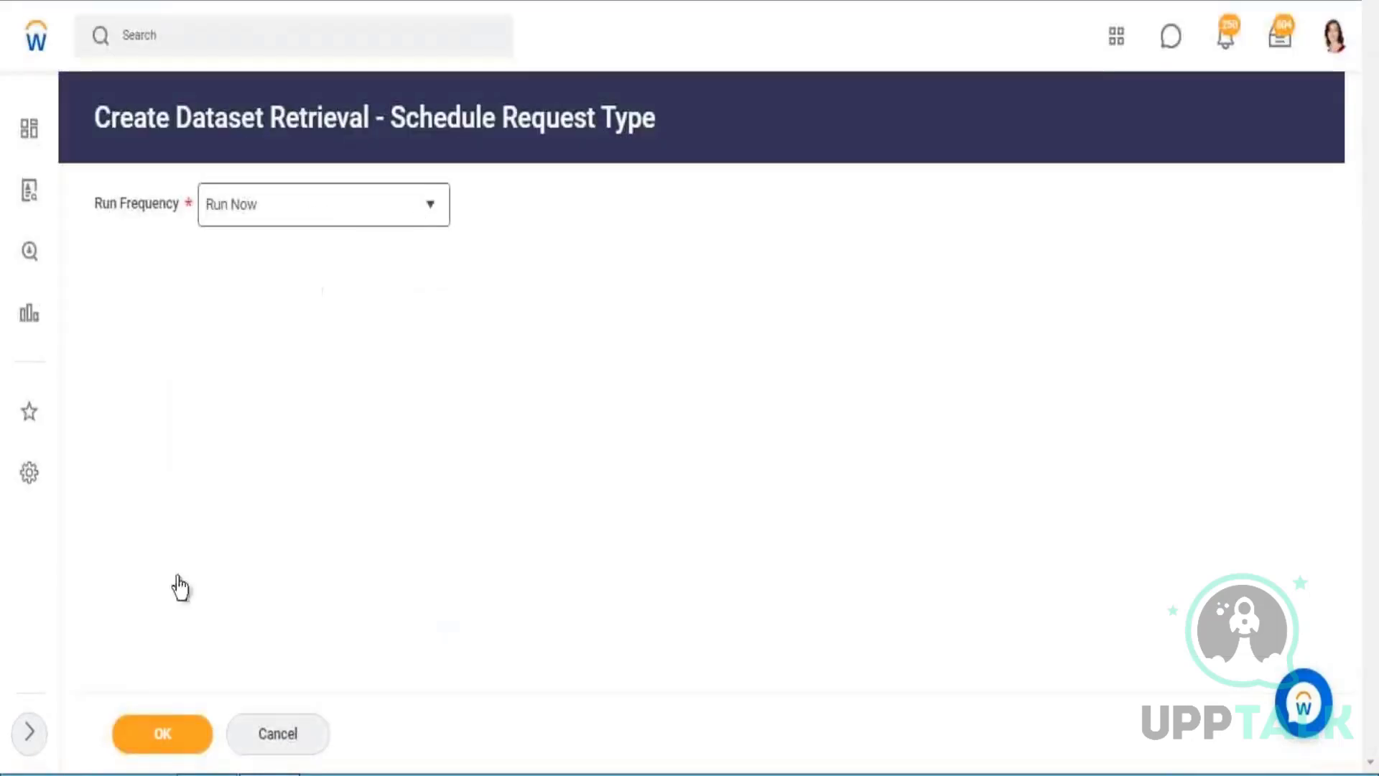
{"action": "left_click", "coordinate": [159, 743]}
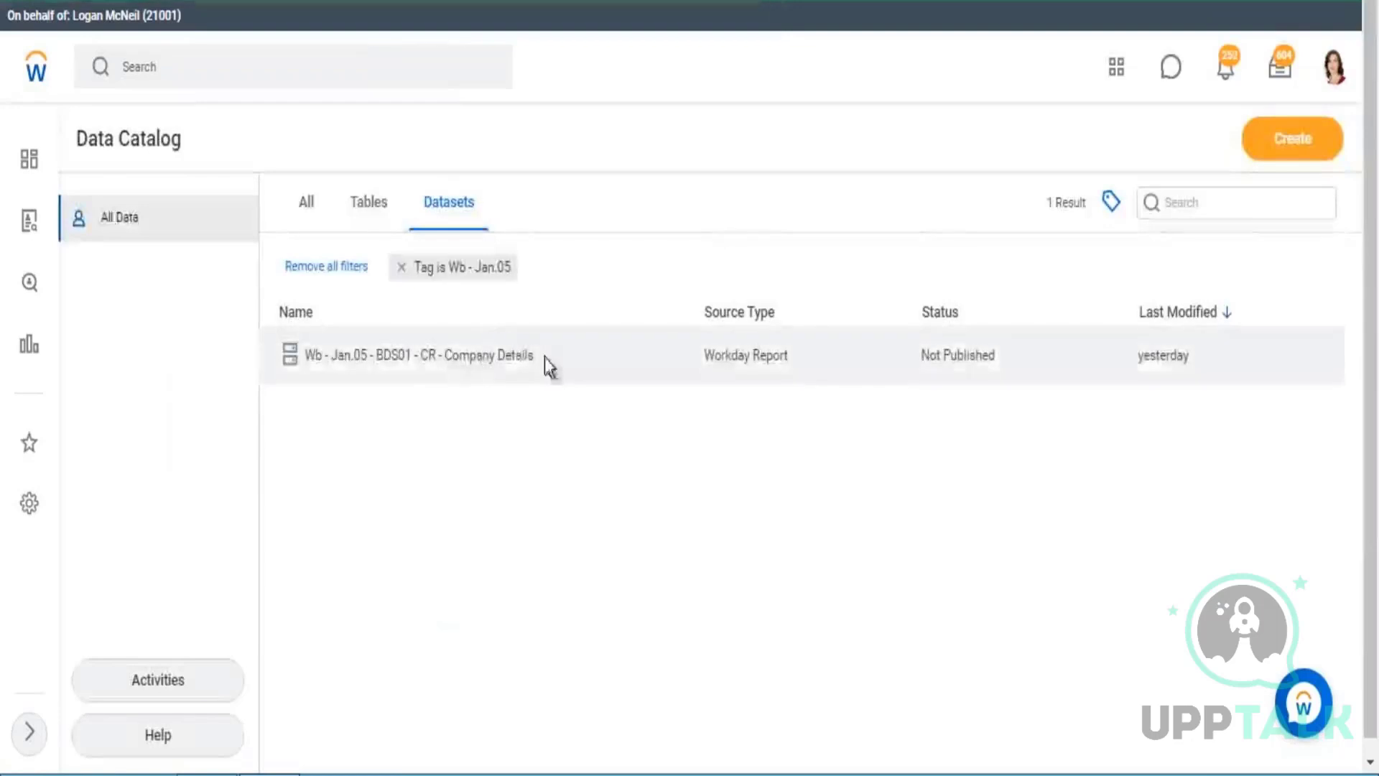
Name the new dataset Wb - Jan.05 - BDS03 - CR - Worker Details by adapting the name prefix copied from the BDS01 dataset.
{"action": "left_click", "coordinate": [1244, 346]}
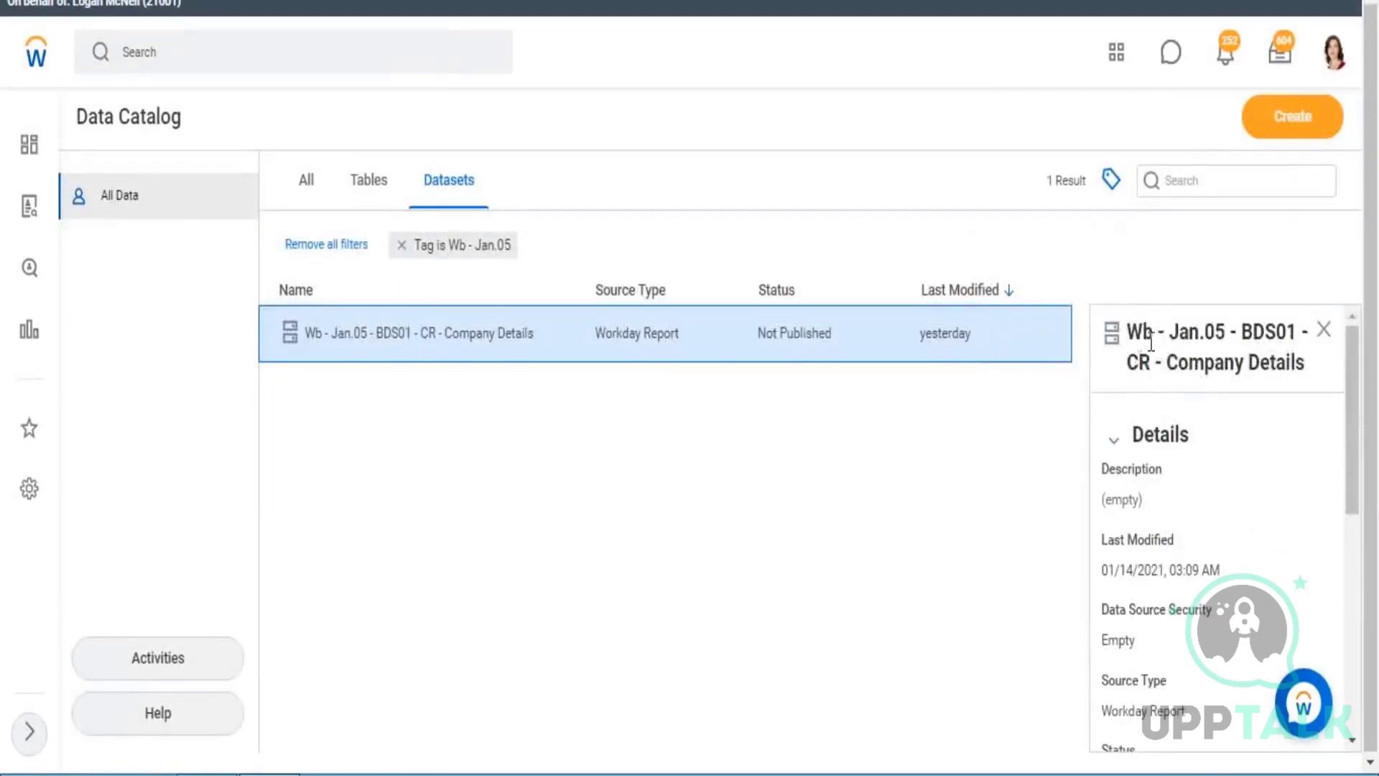
{"action": "left_click_drag", "start_coordinate": [1150, 343], "coordinate": [1168, 367]}
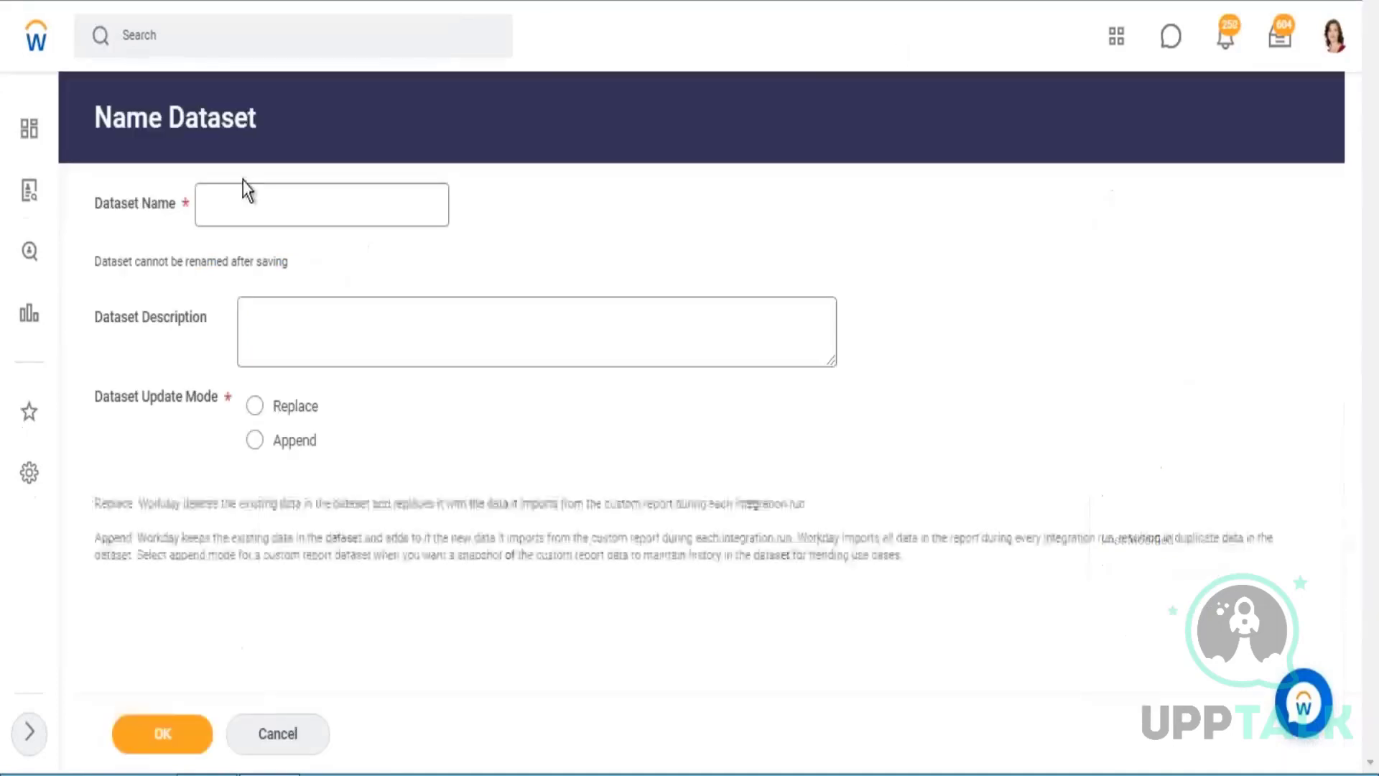
{"action": "left_click", "coordinate": [213, 200]}
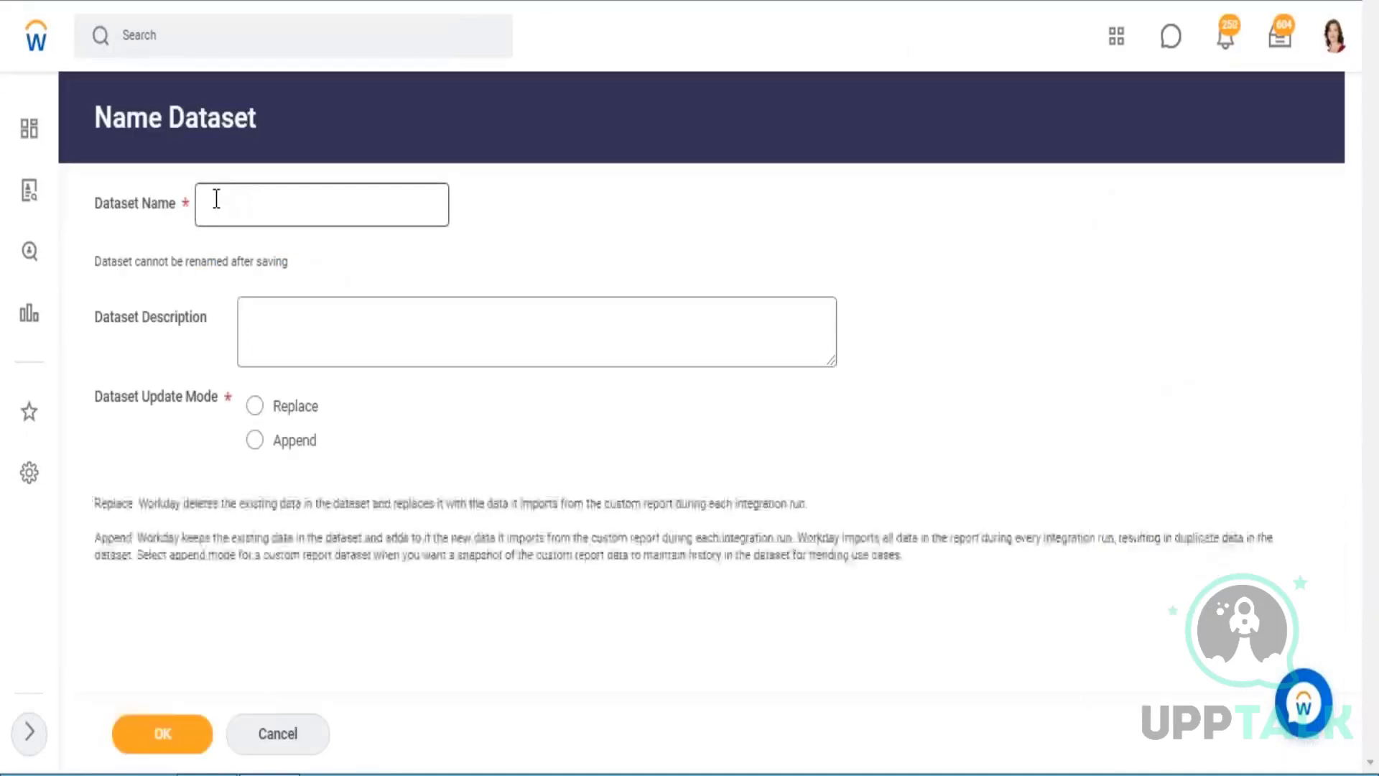
{"action": "key", "text": "ctrl+v"}
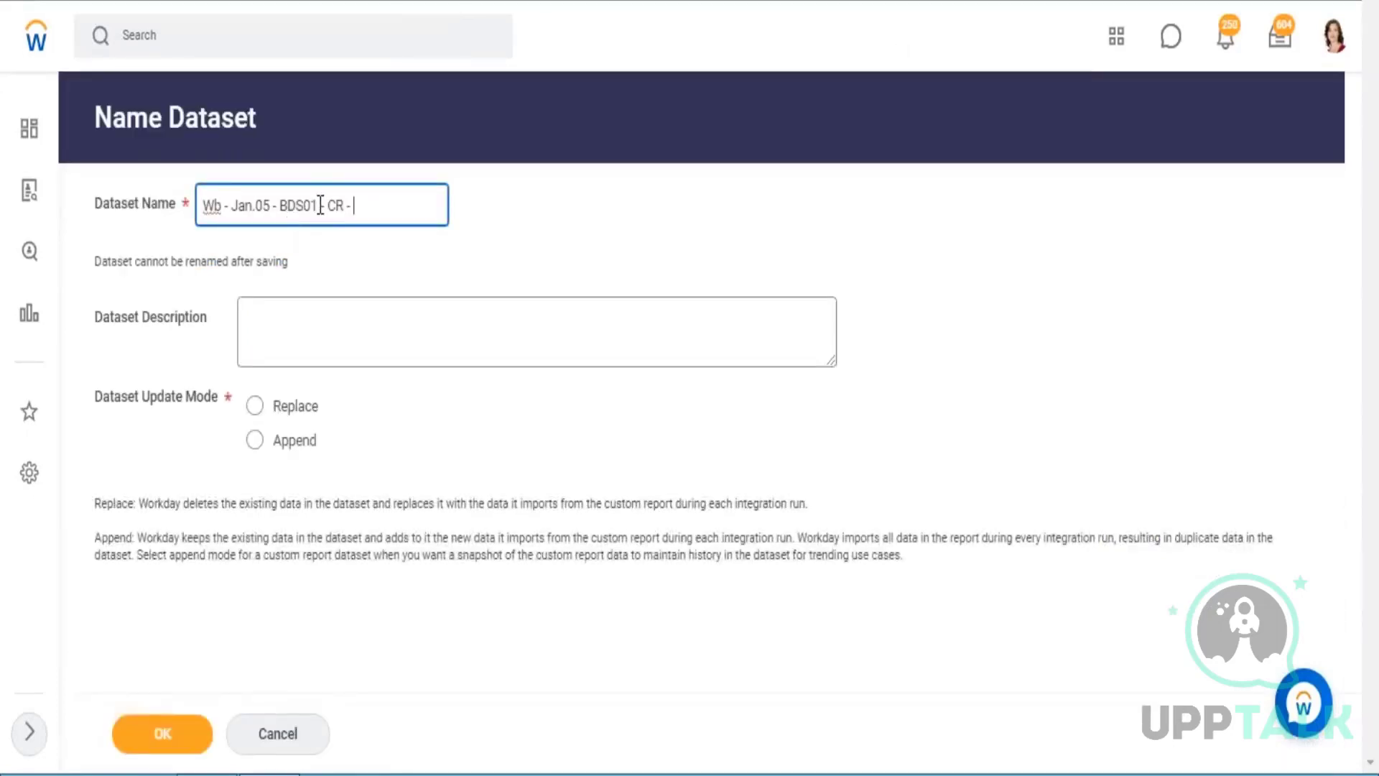
{"action": "left_click", "coordinate": [315, 225]}
{"action": "key", "text": "BackSpace"}
{"action": "type", "text": "3 - CR - Worker Details"}
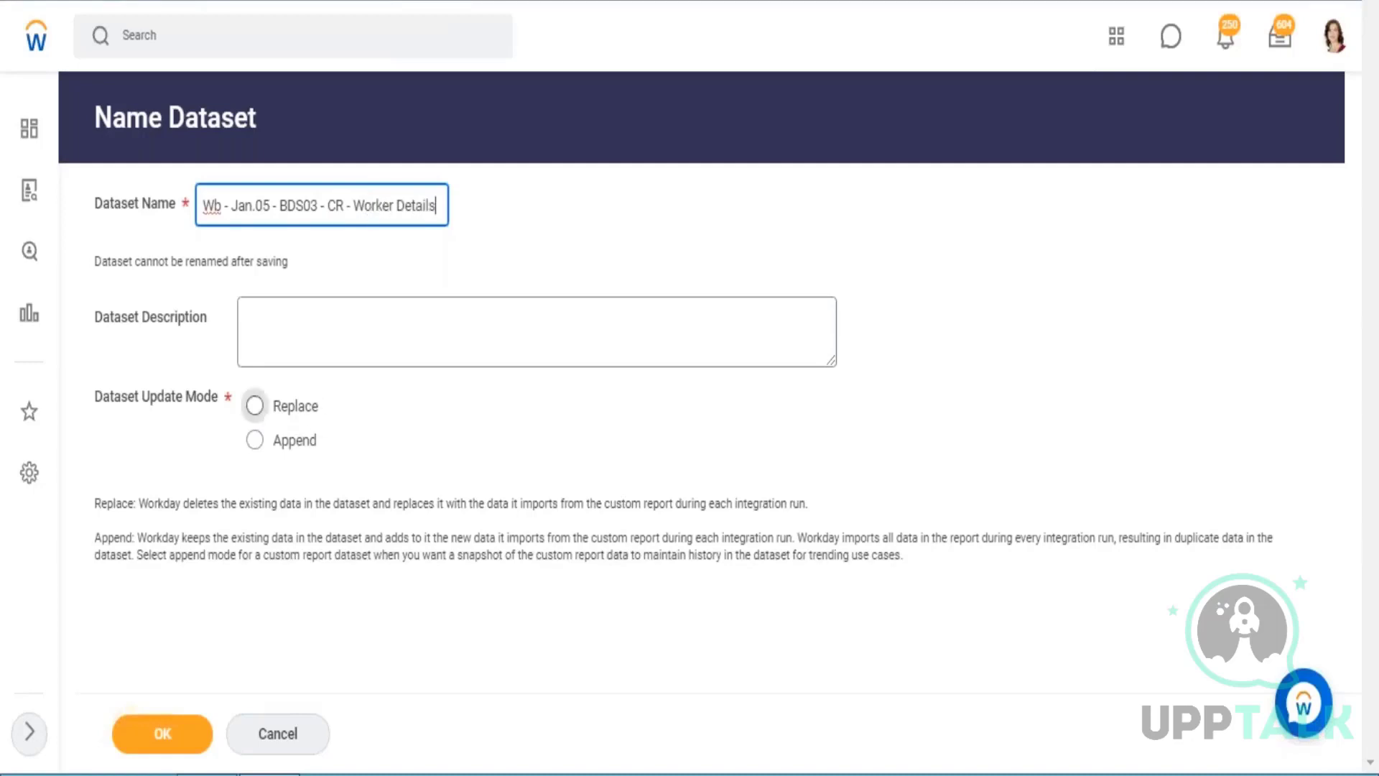
Set the Worker Details dataset's update mode to Replace and finish creating it.
{"action": "left_click", "coordinate": [255, 406]}
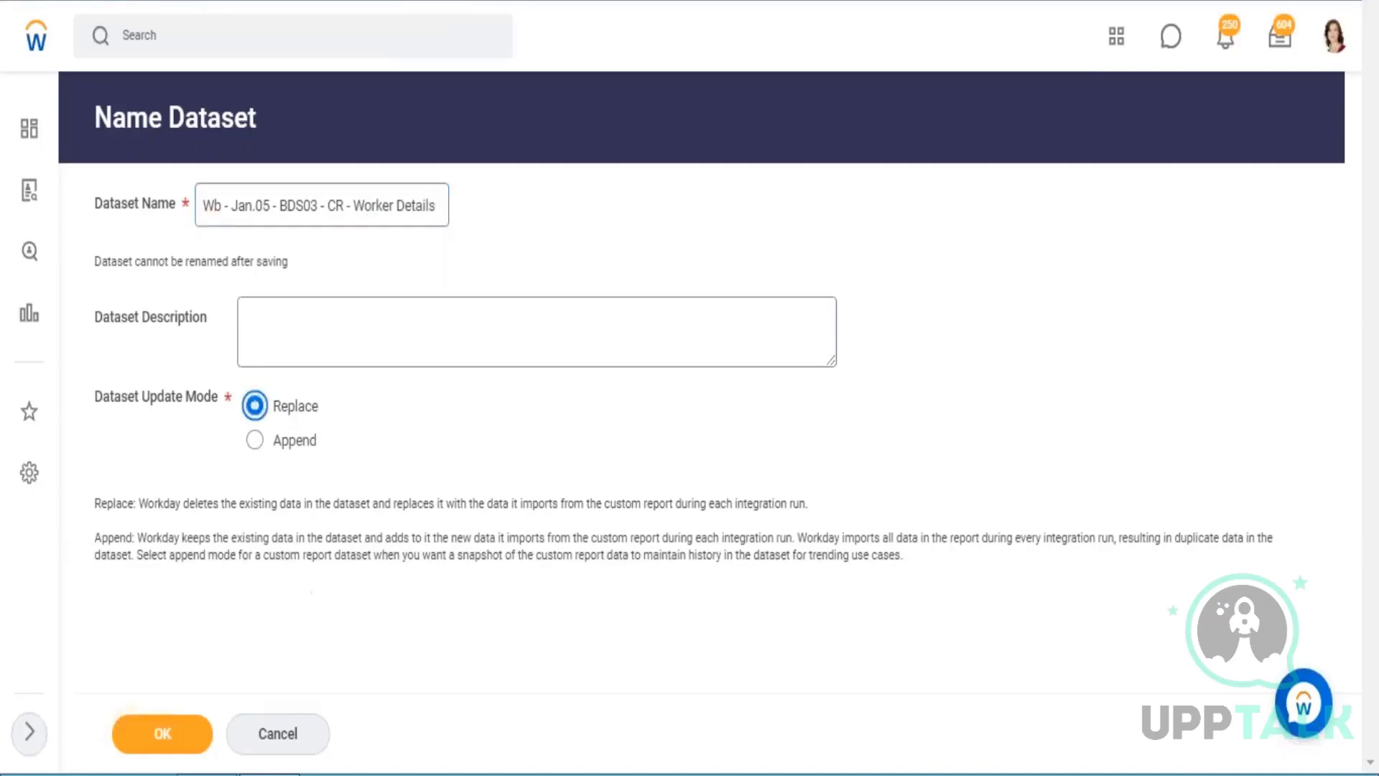
{"action": "left_click", "coordinate": [189, 736]}
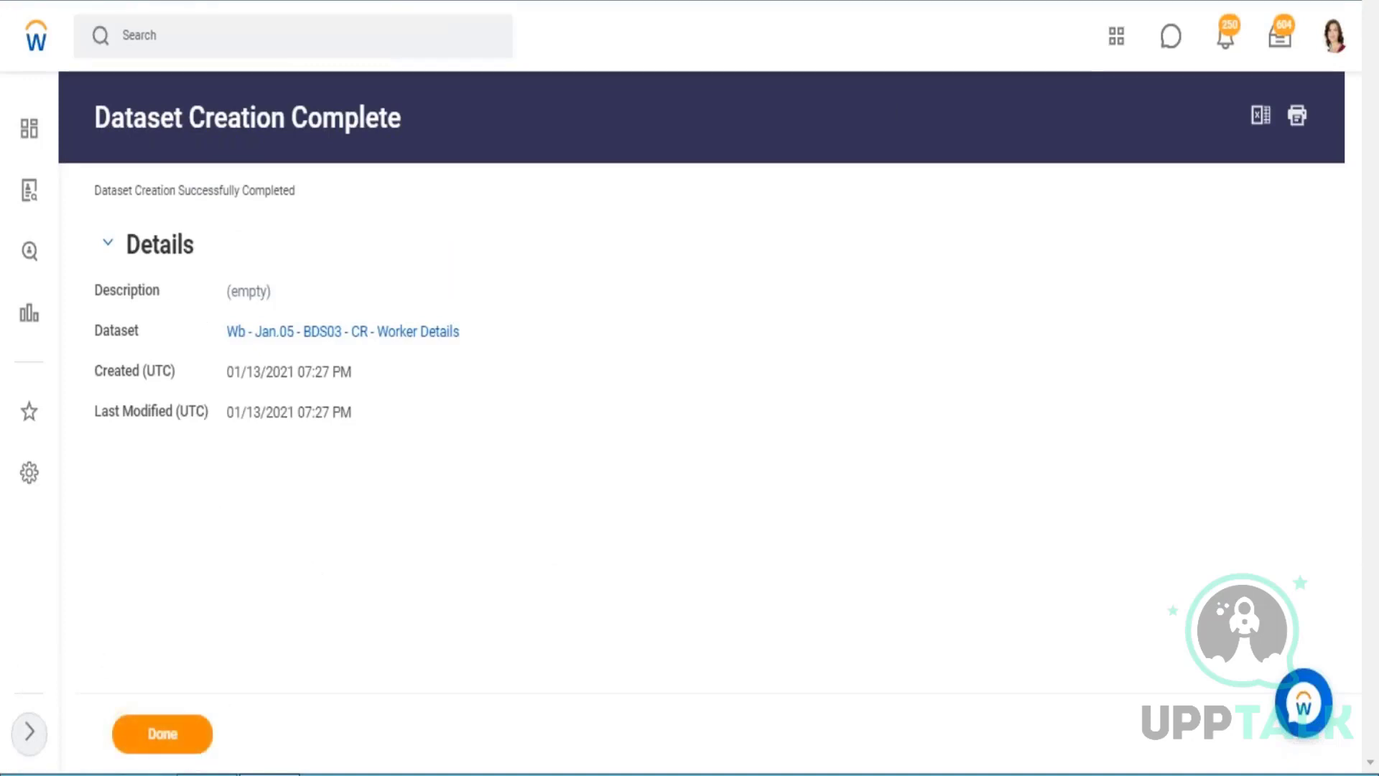
{"action": "left_click", "coordinate": [163, 733]}
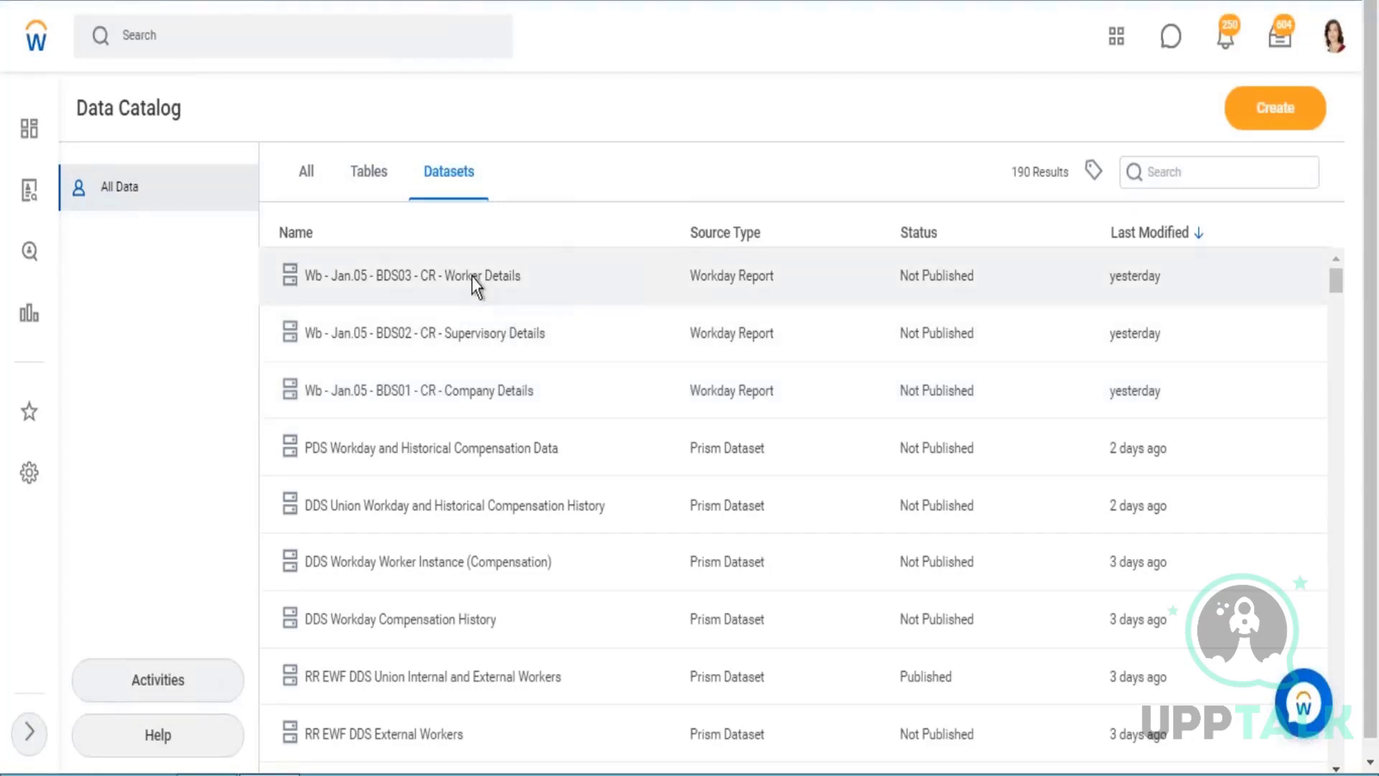
Open the Wb - Jan.05 - BDS03 - CR - Worker Details dataset and tag it with Wb - Jan.05.
{"action": "left_click", "coordinate": [472, 278]}
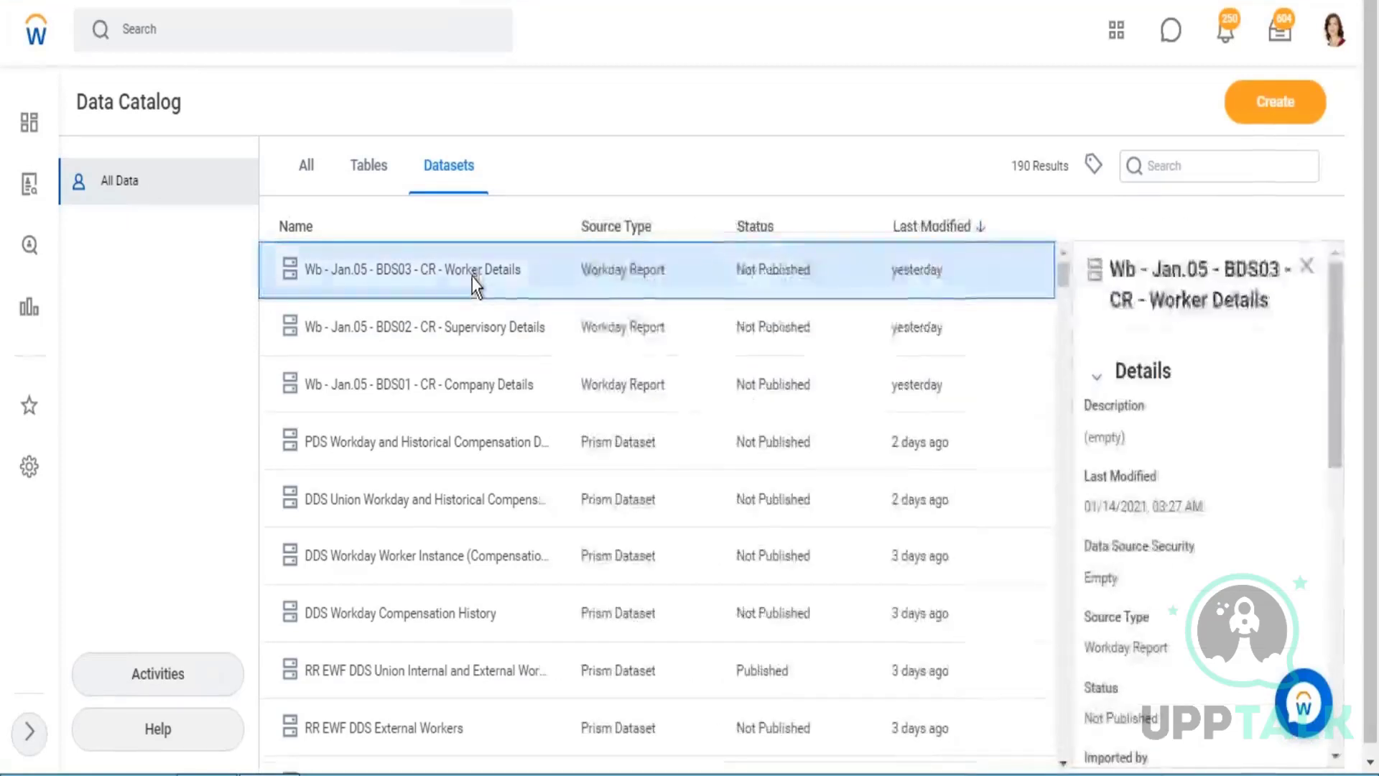
{"action": "right_click", "coordinate": [472, 278]}
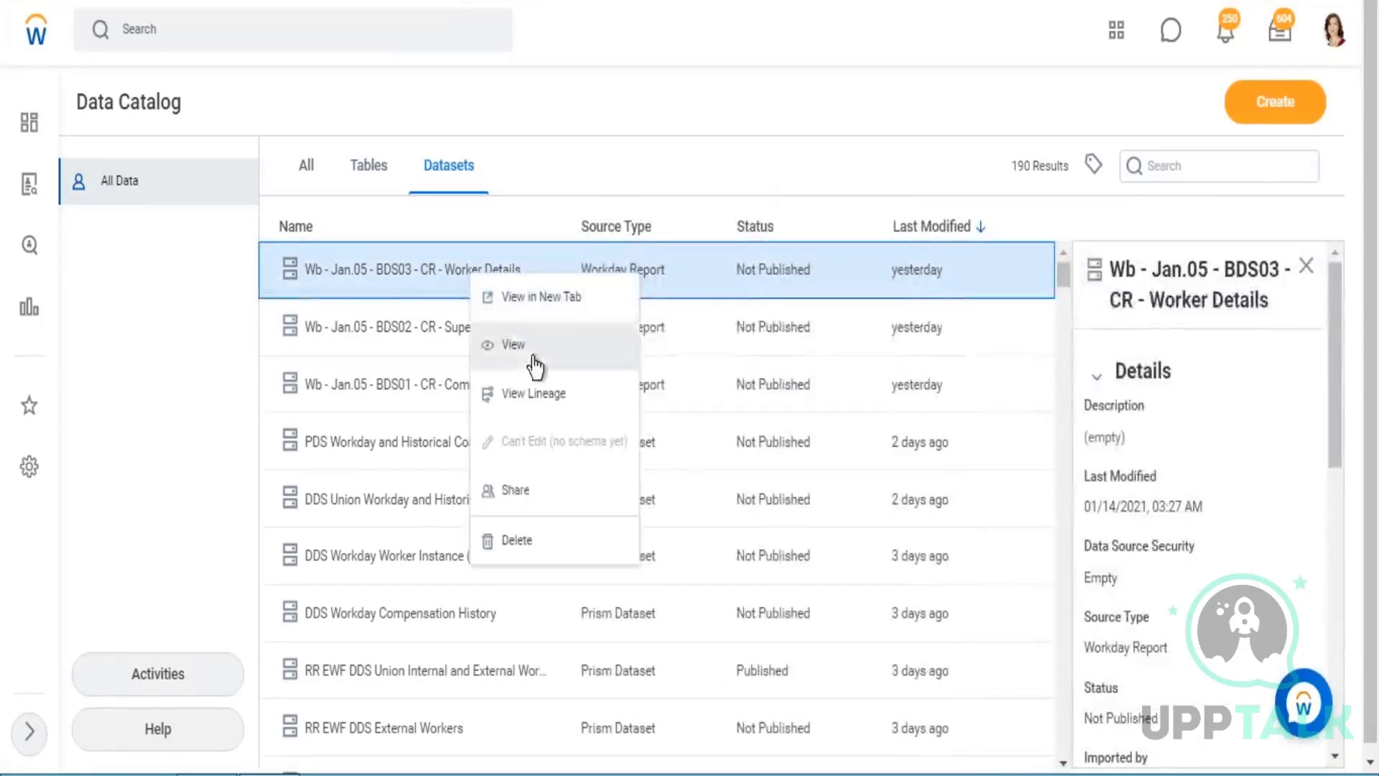
{"action": "left_click", "coordinate": [622, 359]}
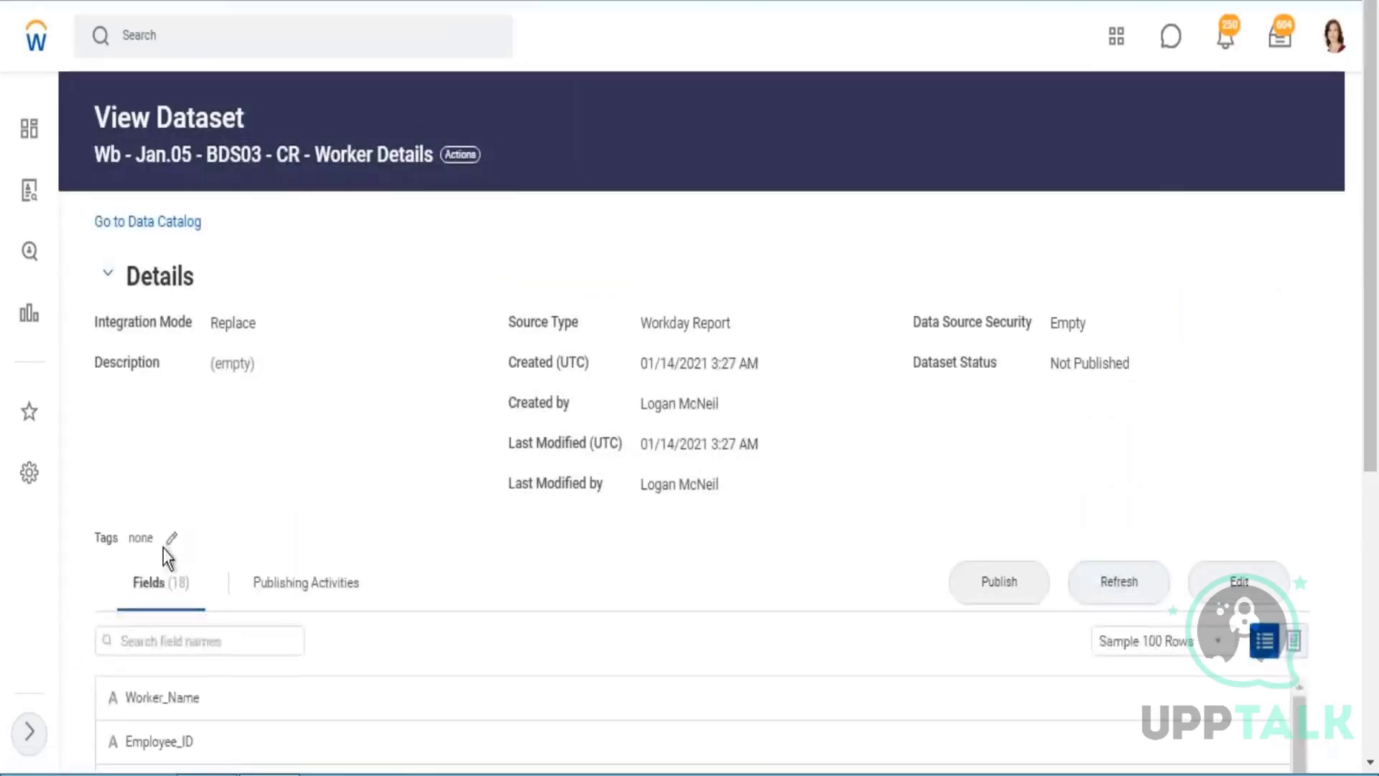
{"action": "left_click", "coordinate": [172, 538]}
{"action": "left_click", "coordinate": [576, 368]}
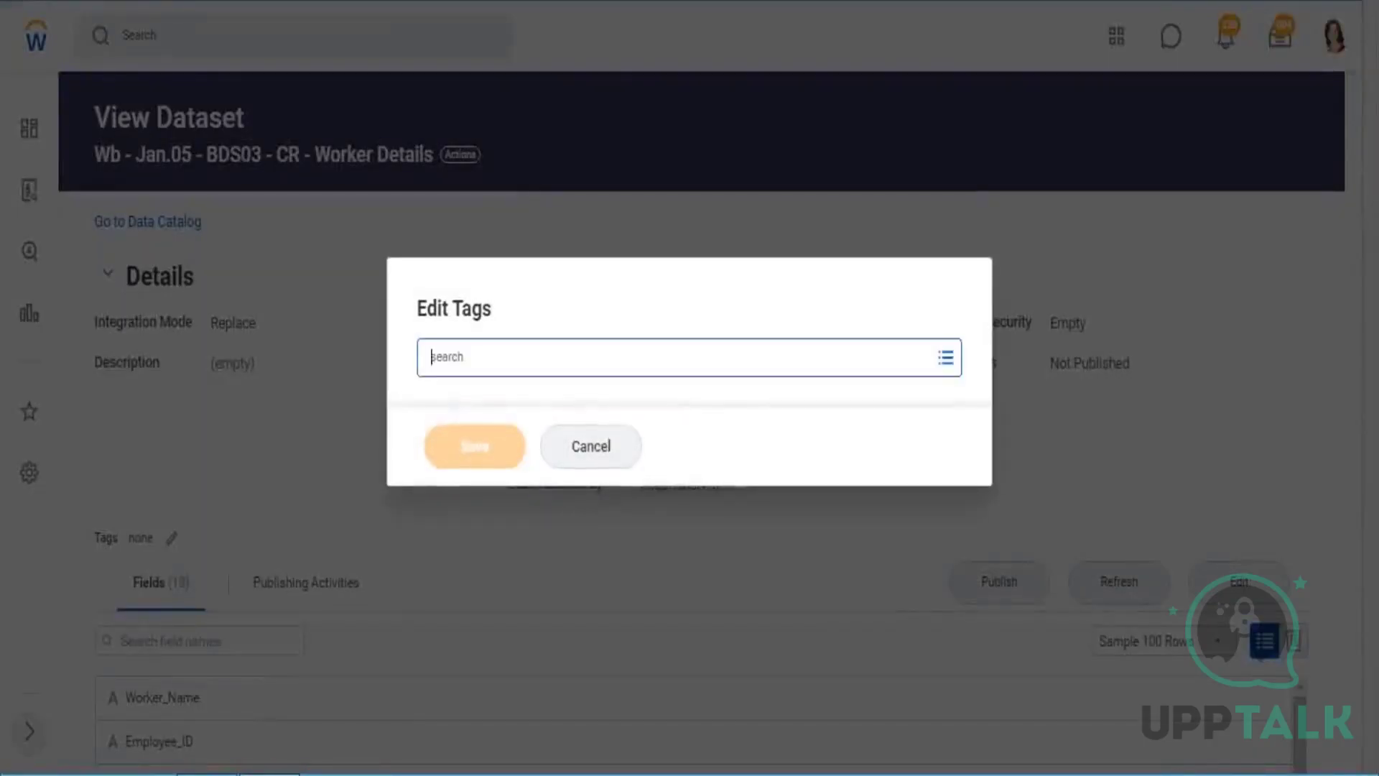
{"action": "left_click", "coordinate": [529, 575]}
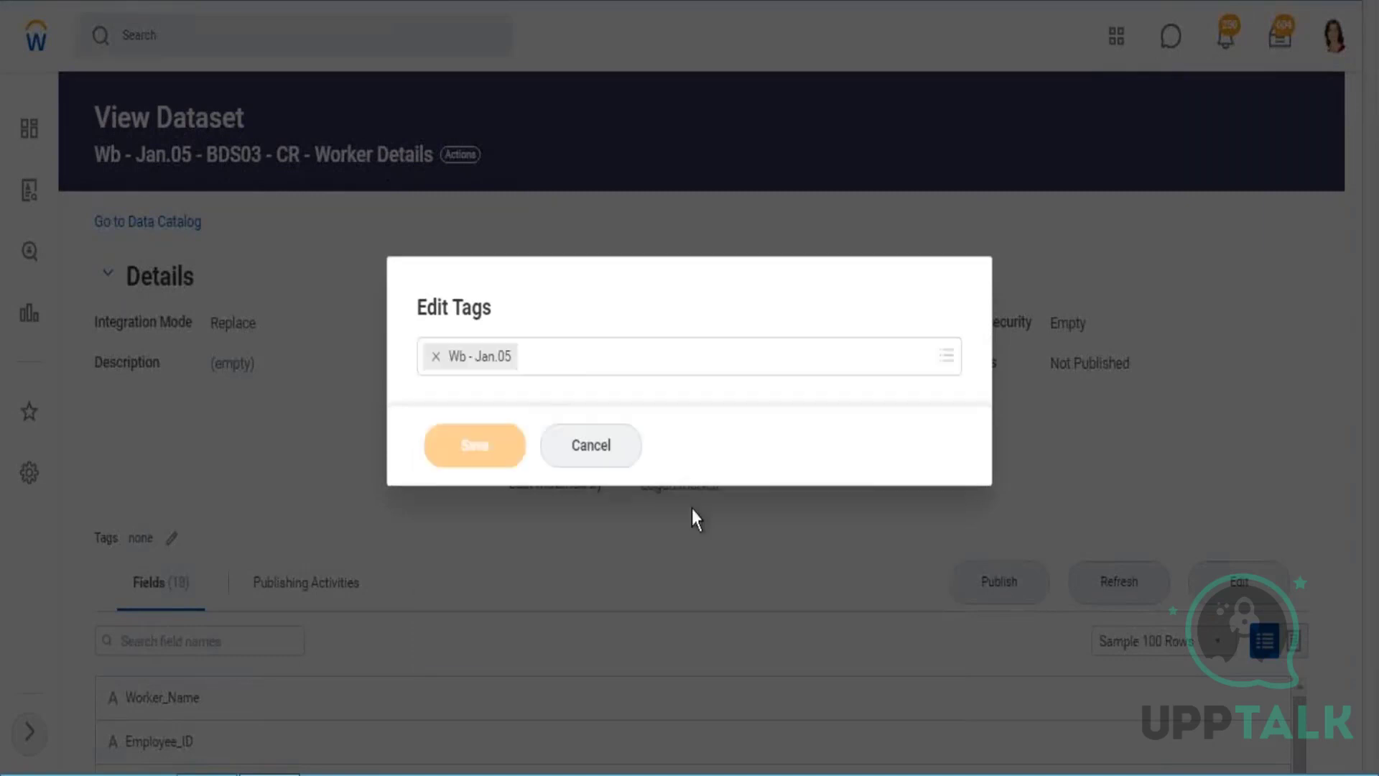
{"action": "left_click", "coordinate": [460, 454]}
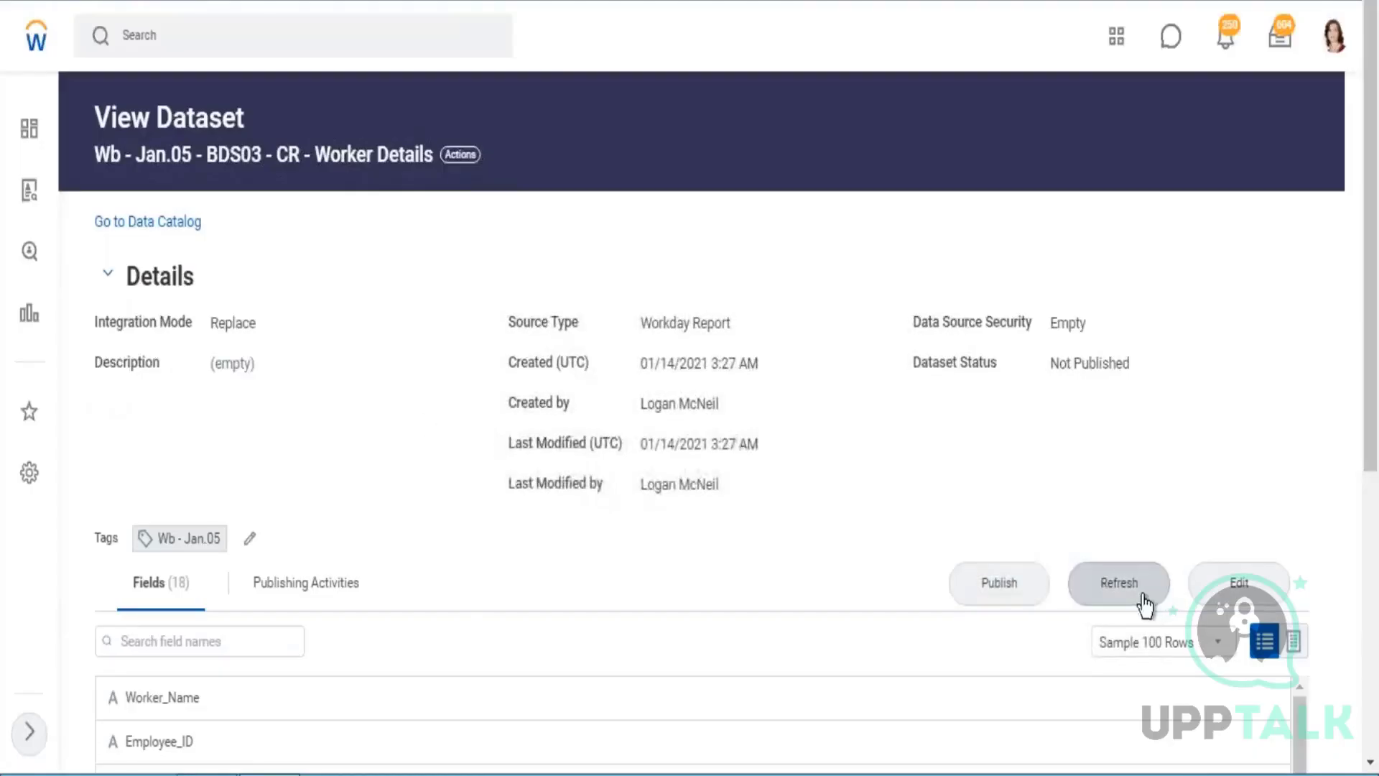
Return to the Data Catalog and filter the datasets by the Worker Details dataset's Wb - Jan.05 tag.
{"action": "left_click", "coordinate": [145, 224]}
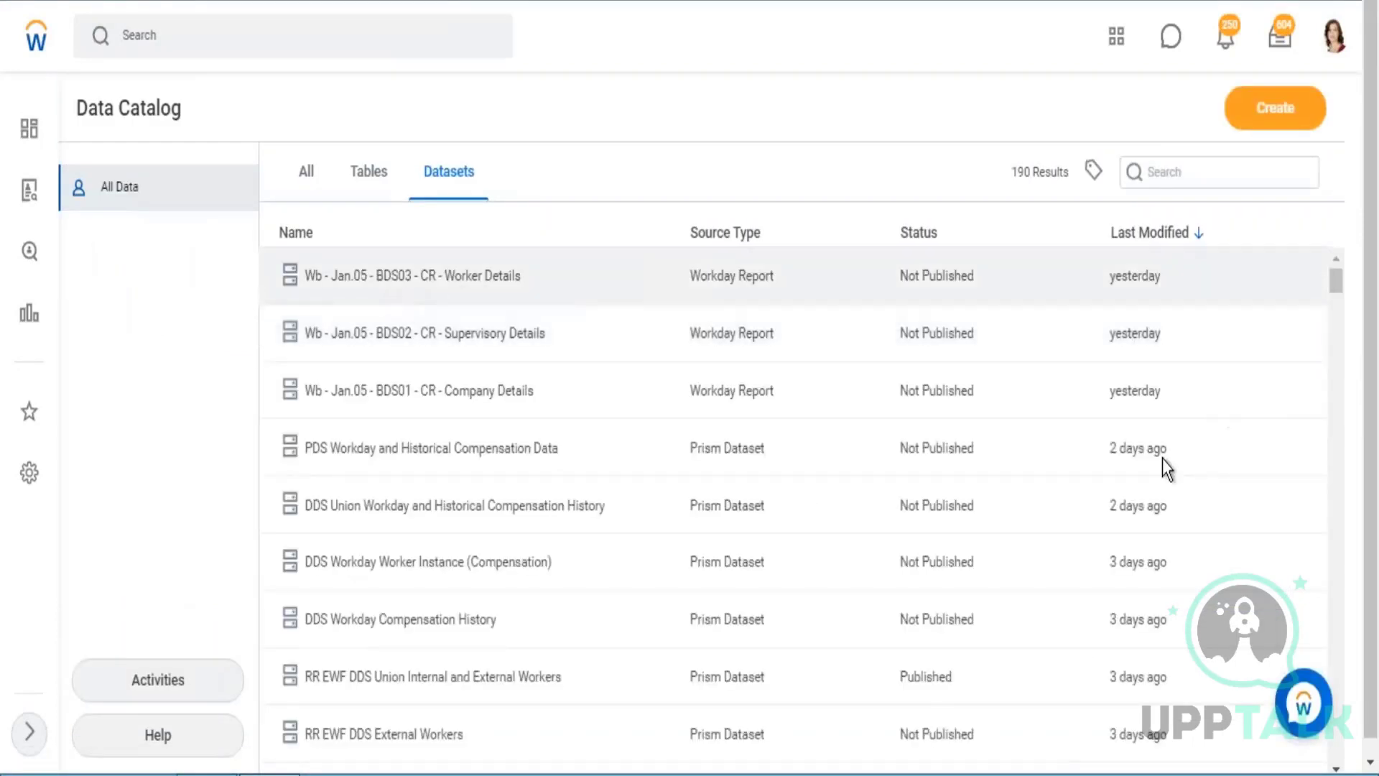
{"action": "left_click", "coordinate": [453, 284]}
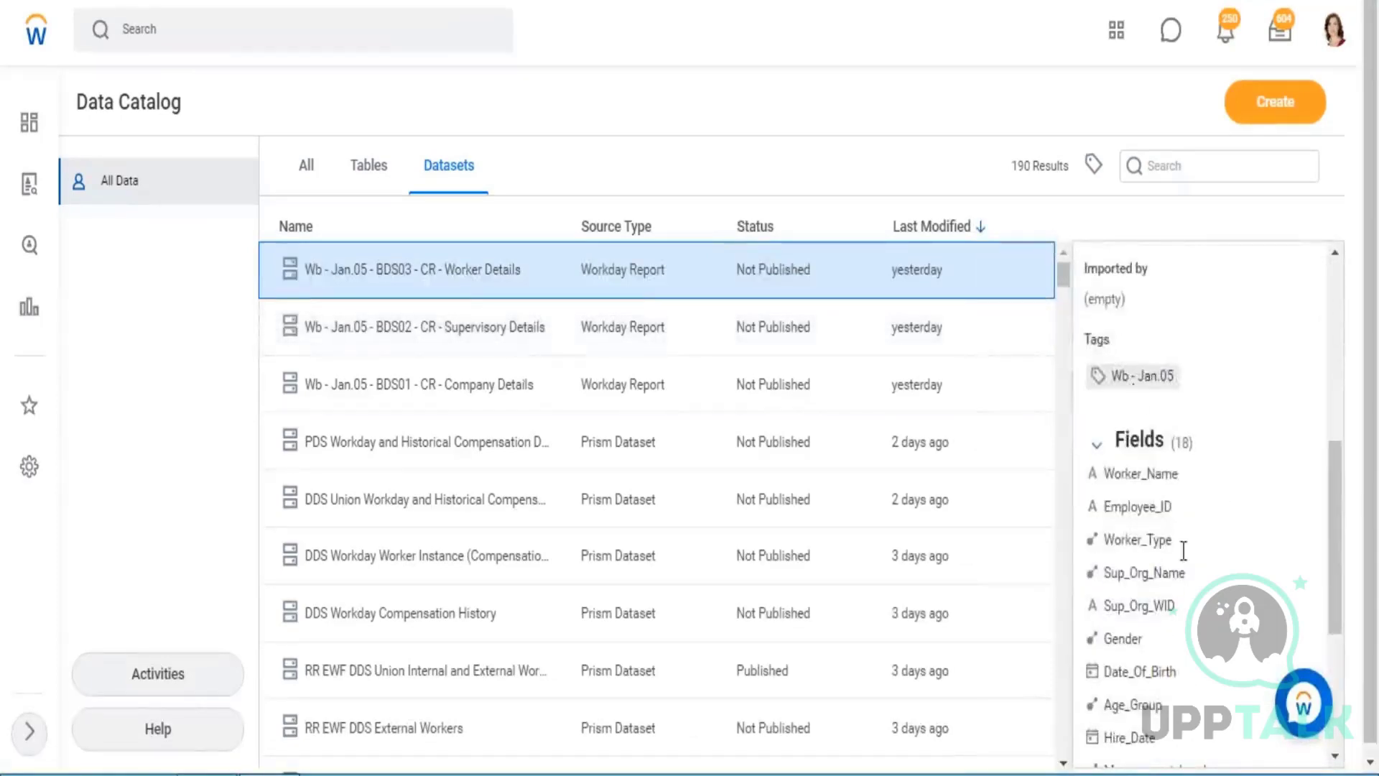
{"action": "left_click", "coordinate": [1132, 379]}
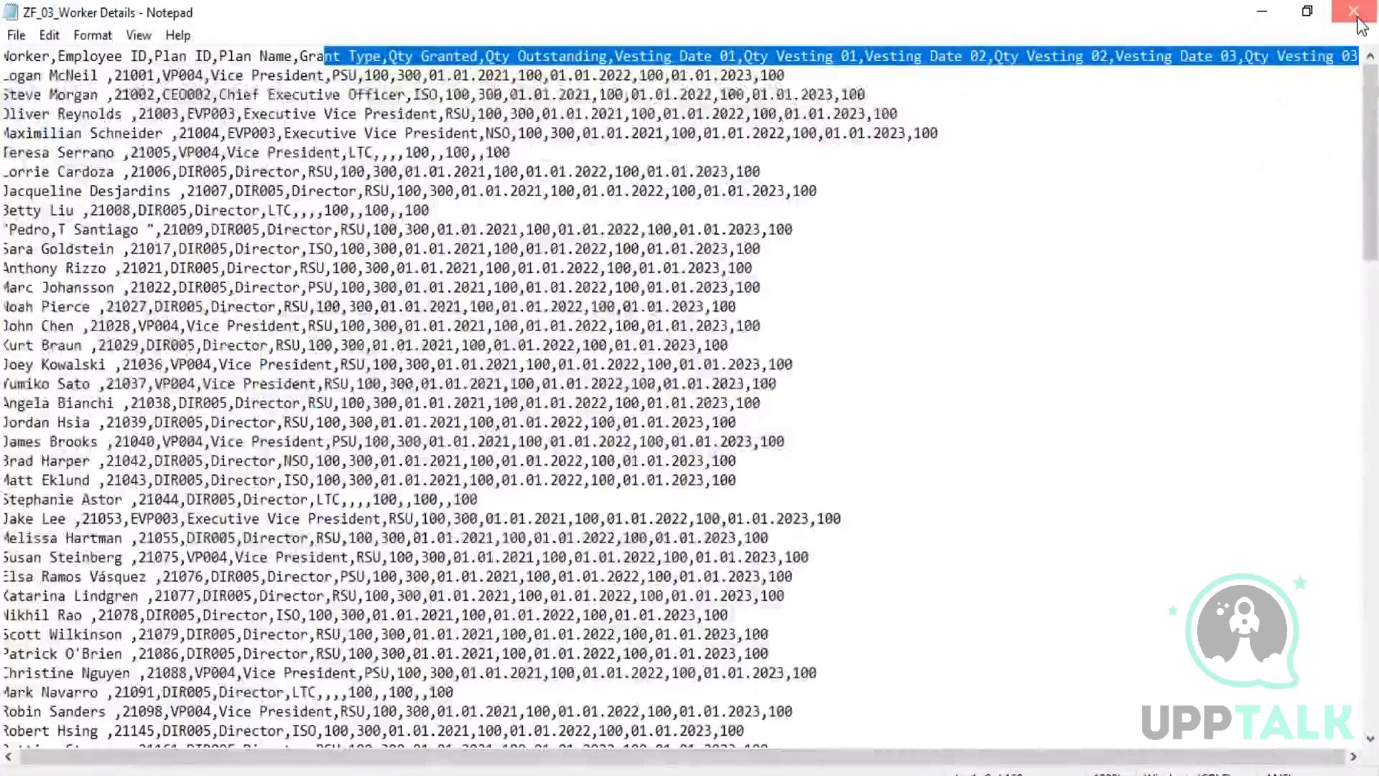
Close the ZF_03_Worker Details text file, switch to the Excel notes and add "Select the Custom Report" to the second line of cell B1.
{"action": "left_click", "coordinate": [1358, 20]}
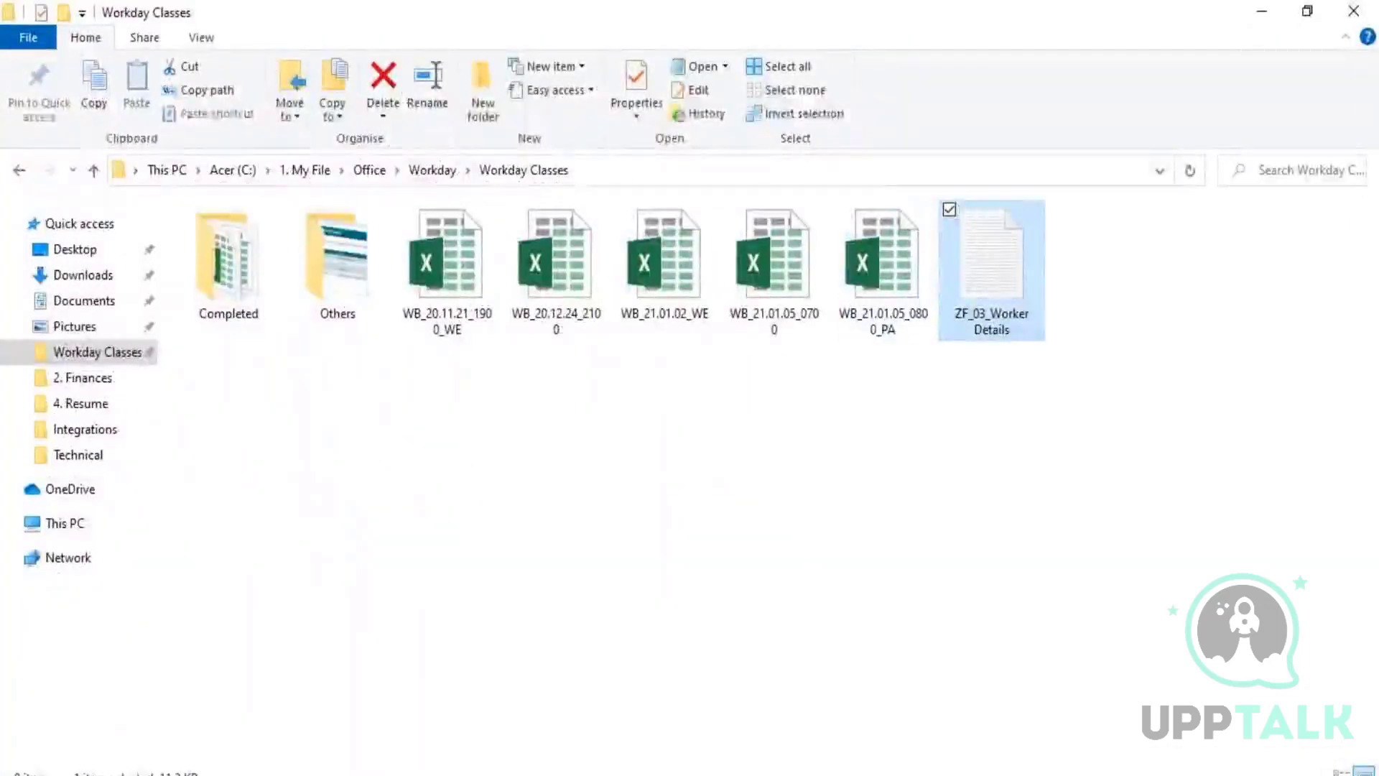
{"action": "key", "text": "alt+Tab"}
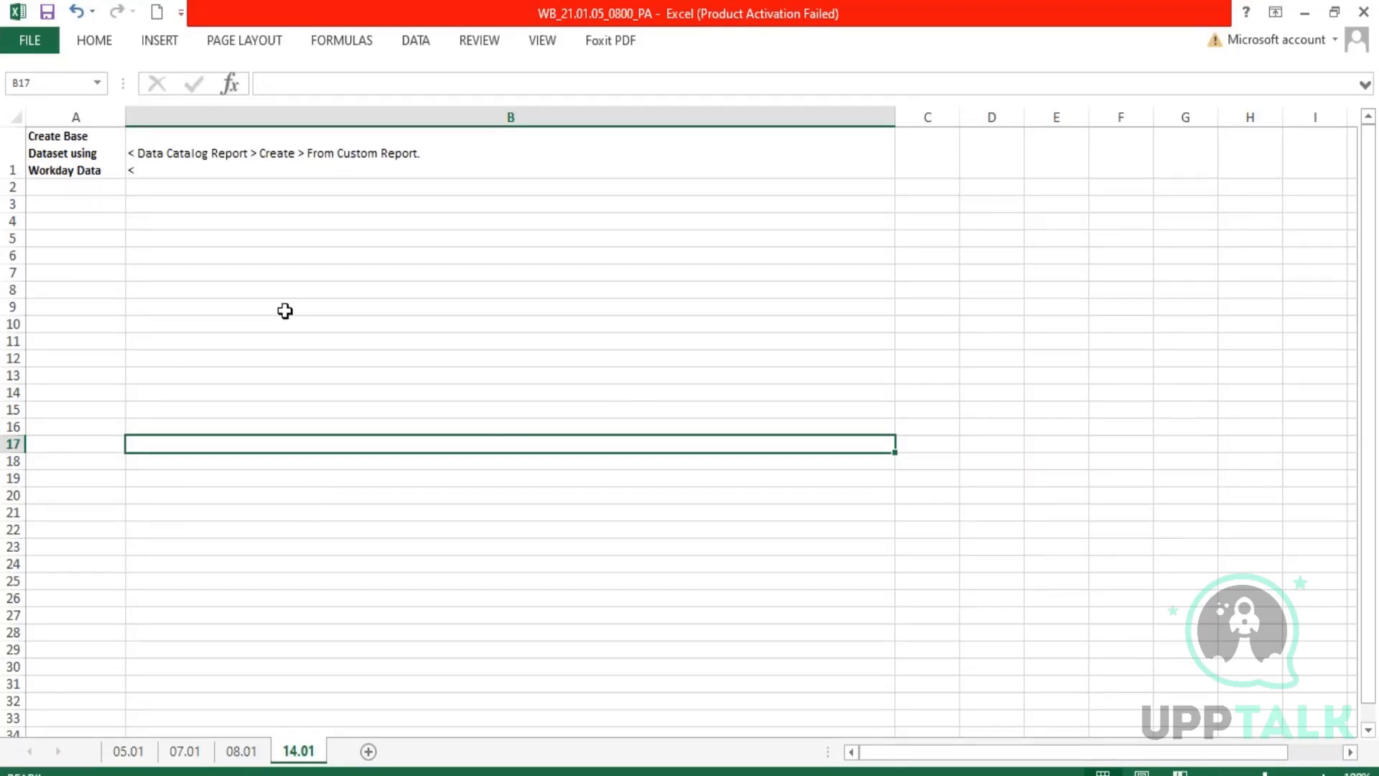
{"action": "left_click", "coordinate": [178, 173]}
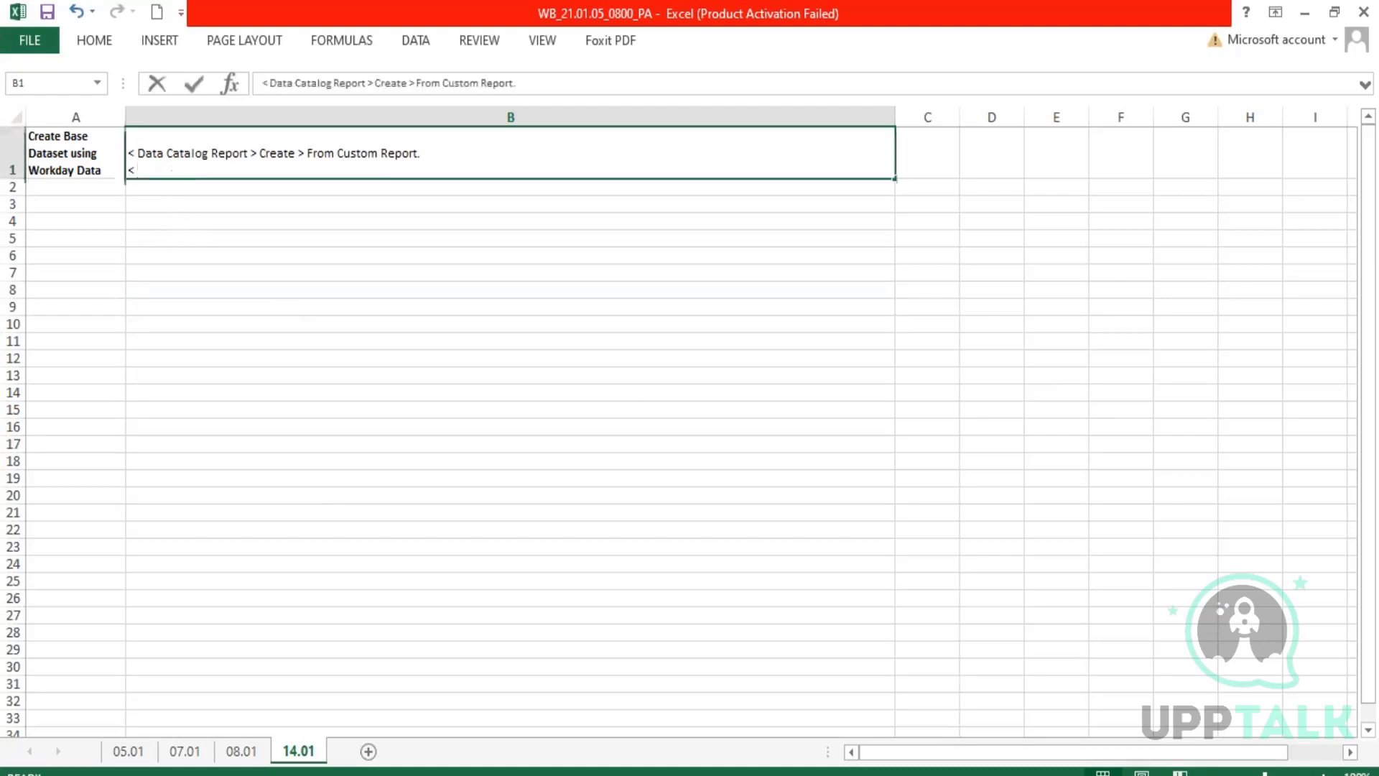
{"action": "double_click", "coordinate": [179, 173]}
{"action": "left_click_drag", "start_coordinate": [413, 153], "coordinate": [205, 153]}
{"action": "left_click", "coordinate": [162, 173]}
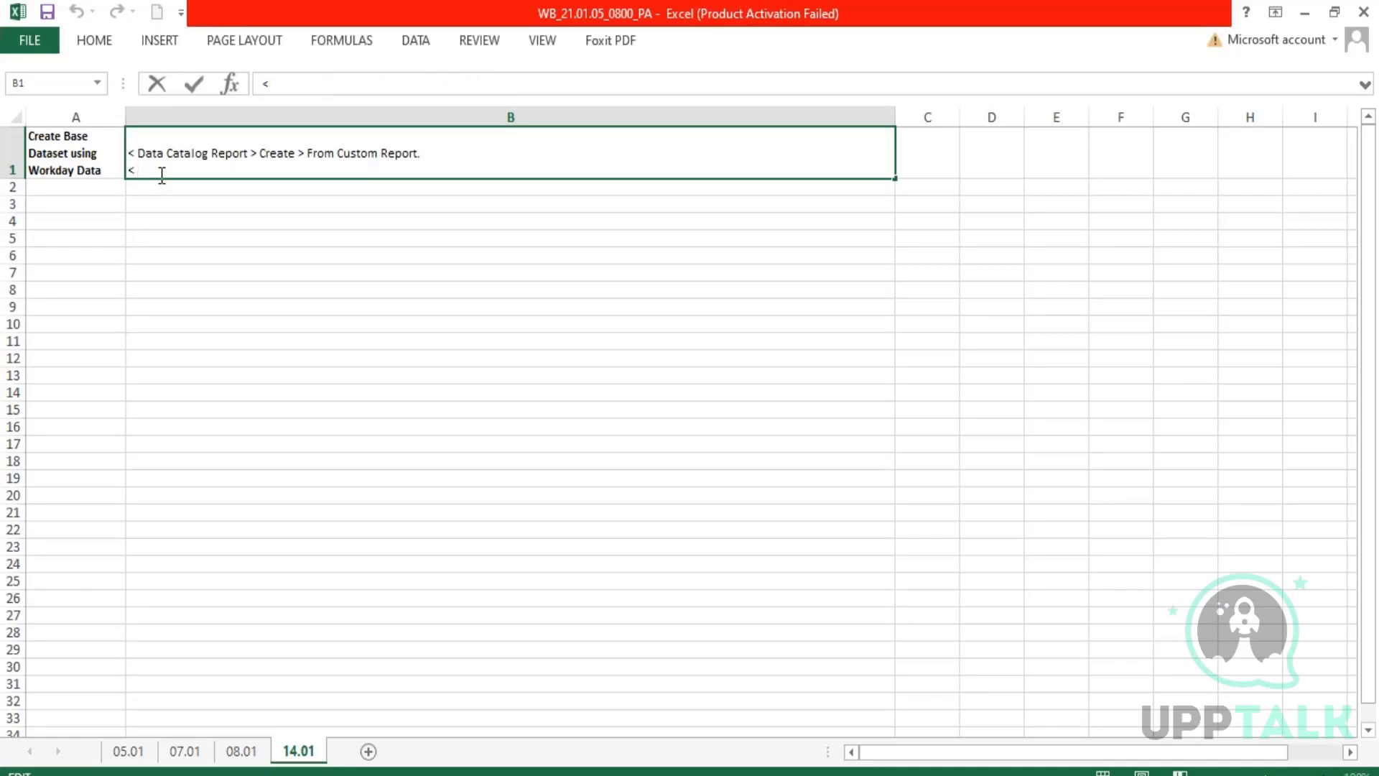
{"action": "type", "text": "Select the Custom Repo"}
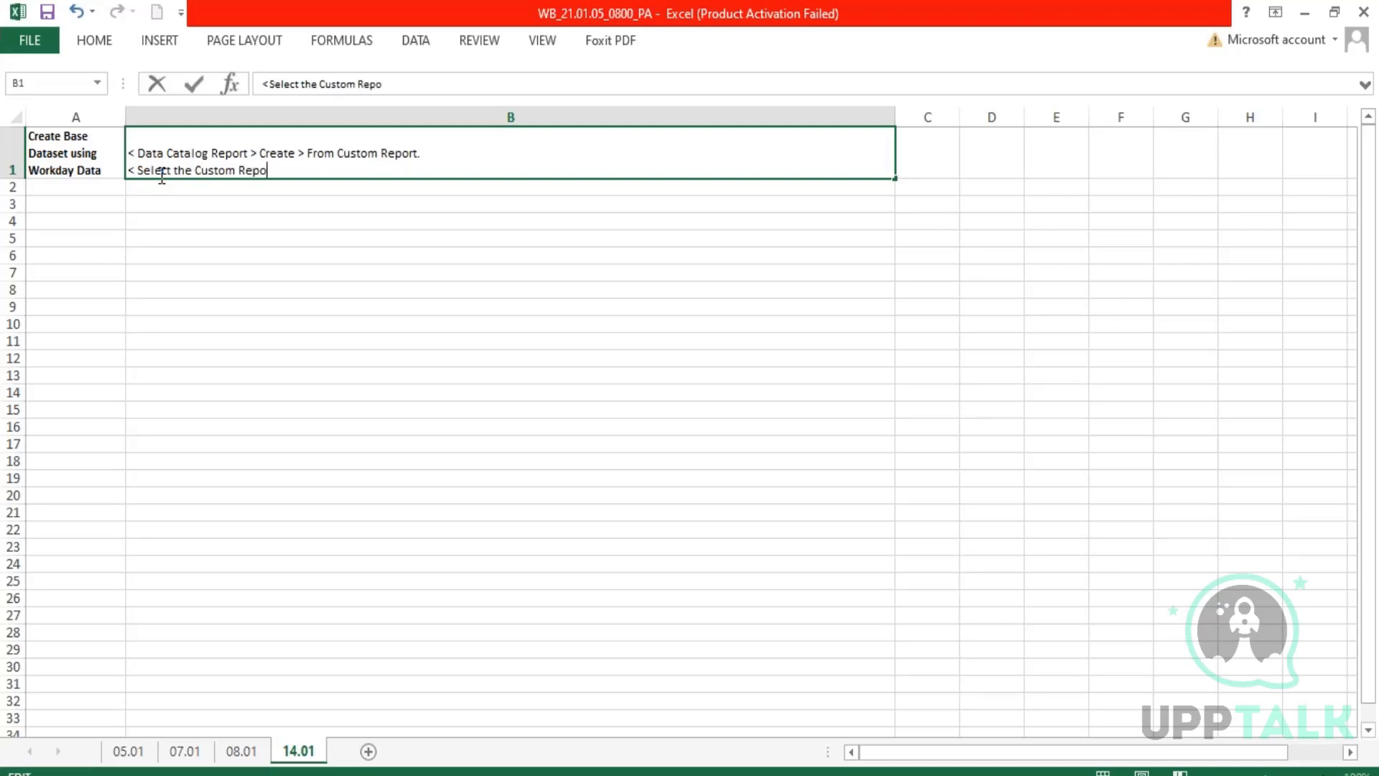
{"action": "type", "text": "rt > Specofy the Report S"}
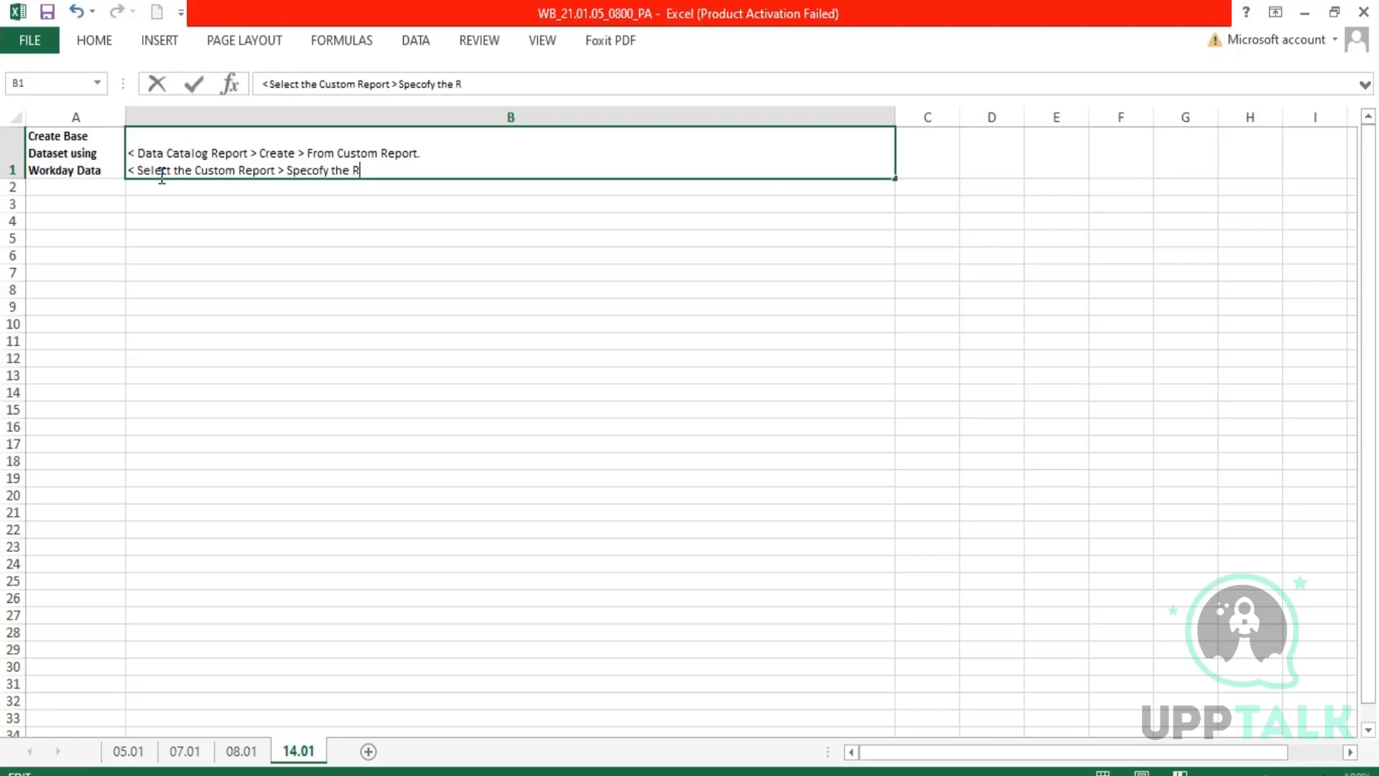
{"action": "type", "text": "election Criteria ("}
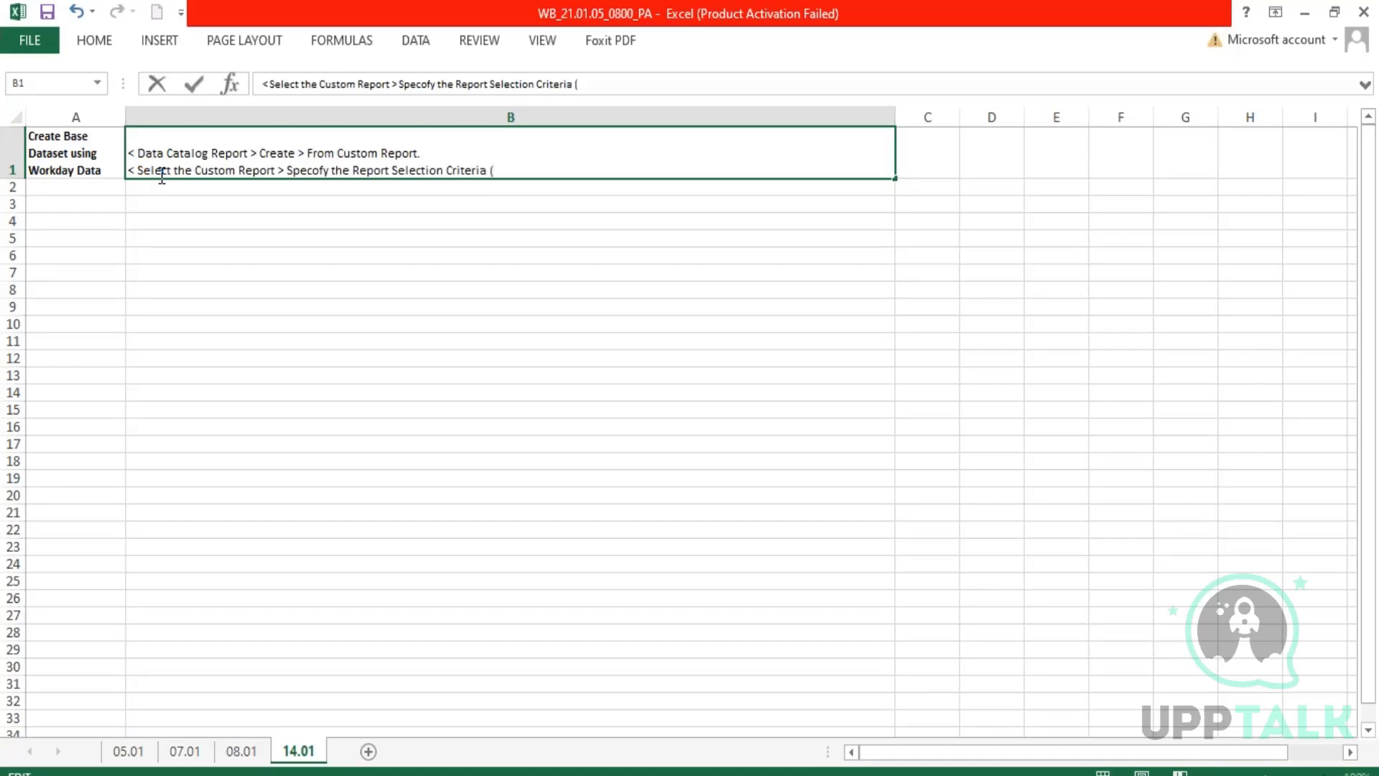
{"action": "type", "text": "If Defined)"}
Start a third line in the B1 note reading "< Emvoronment Restrictions".
{"action": "key", "text": "alt+Return"}
{"action": "type", "text": "<"}
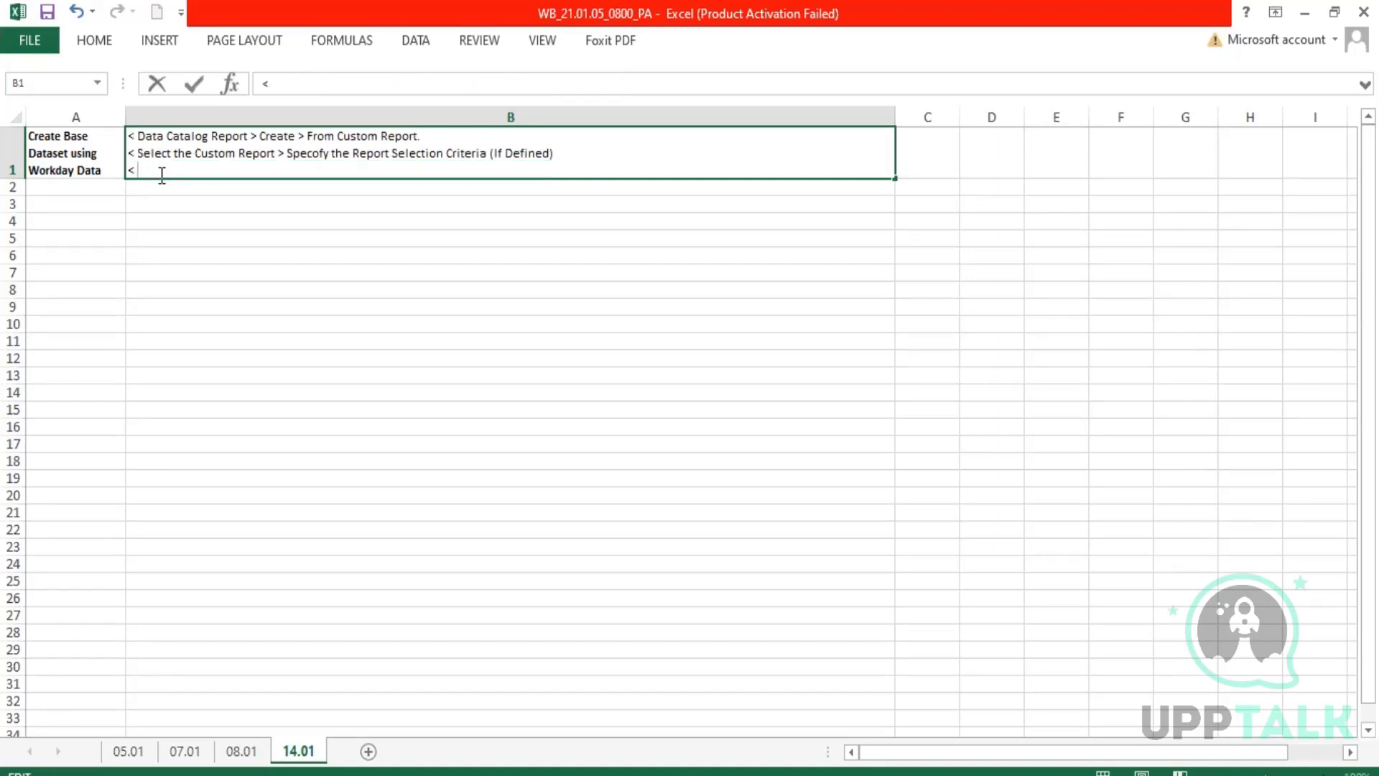
{"action": "type", "text": " Ev"}
{"action": "key", "text": "BackSpace"}
{"action": "type", "text": "mvoronment Restrictions"}
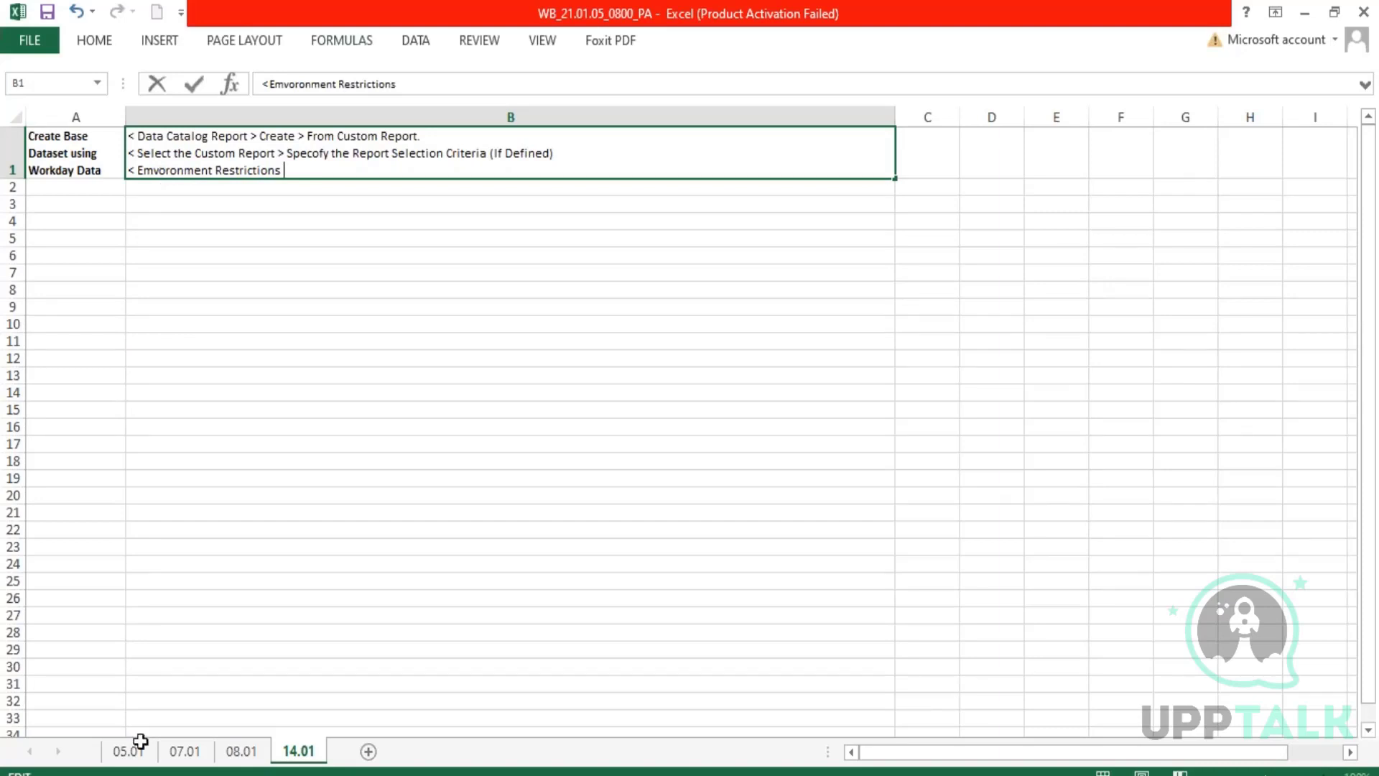
Switch to Workday, open the ZF - 02 - Supervisory Structure report to examine its prompt fields, and return to the Excel notes.
{"action": "left_click", "coordinate": [262, 773]}
{"action": "left_click", "coordinate": [265, 710]}
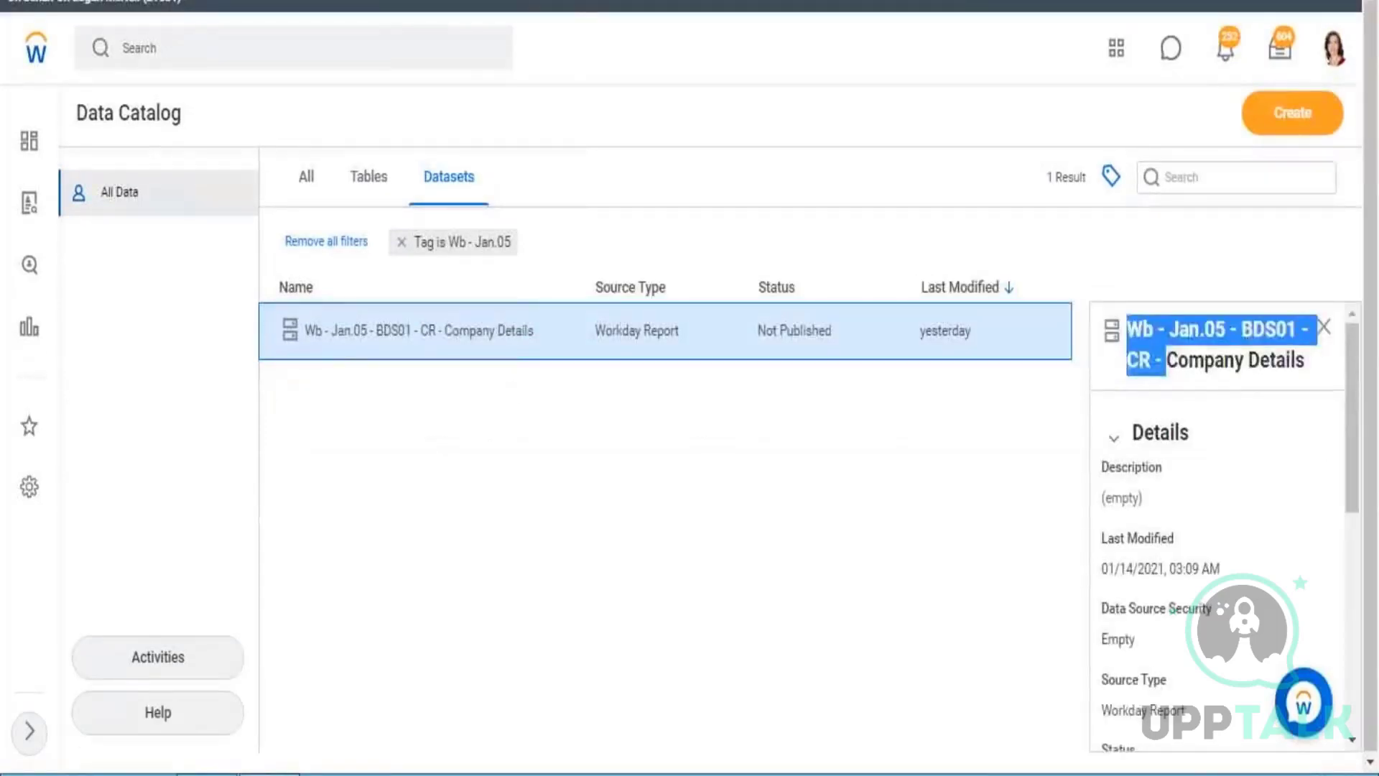
{"action": "left_click", "coordinate": [293, 47]}
{"action": "type", "text": "zf 03"}
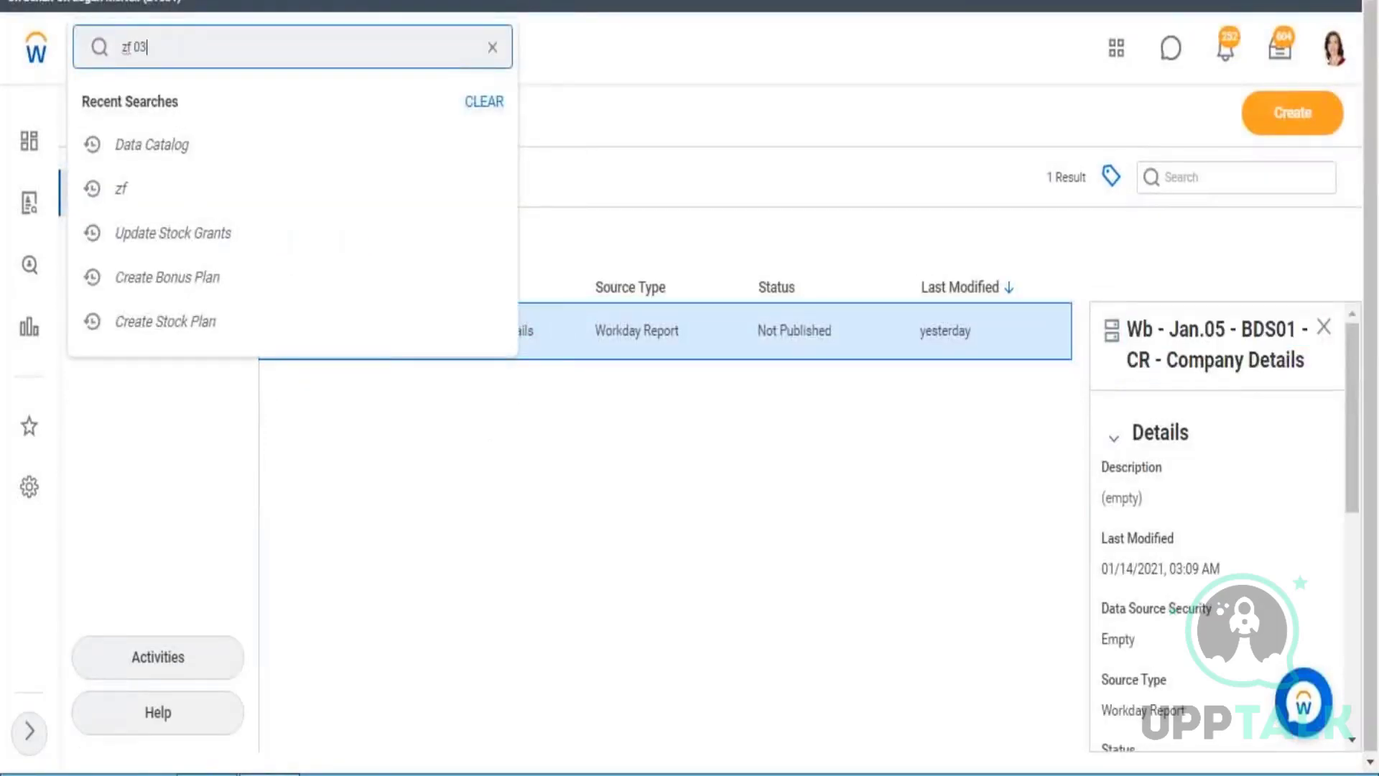
{"action": "key", "text": "BackSpace"}
{"action": "type", "text": "2"}
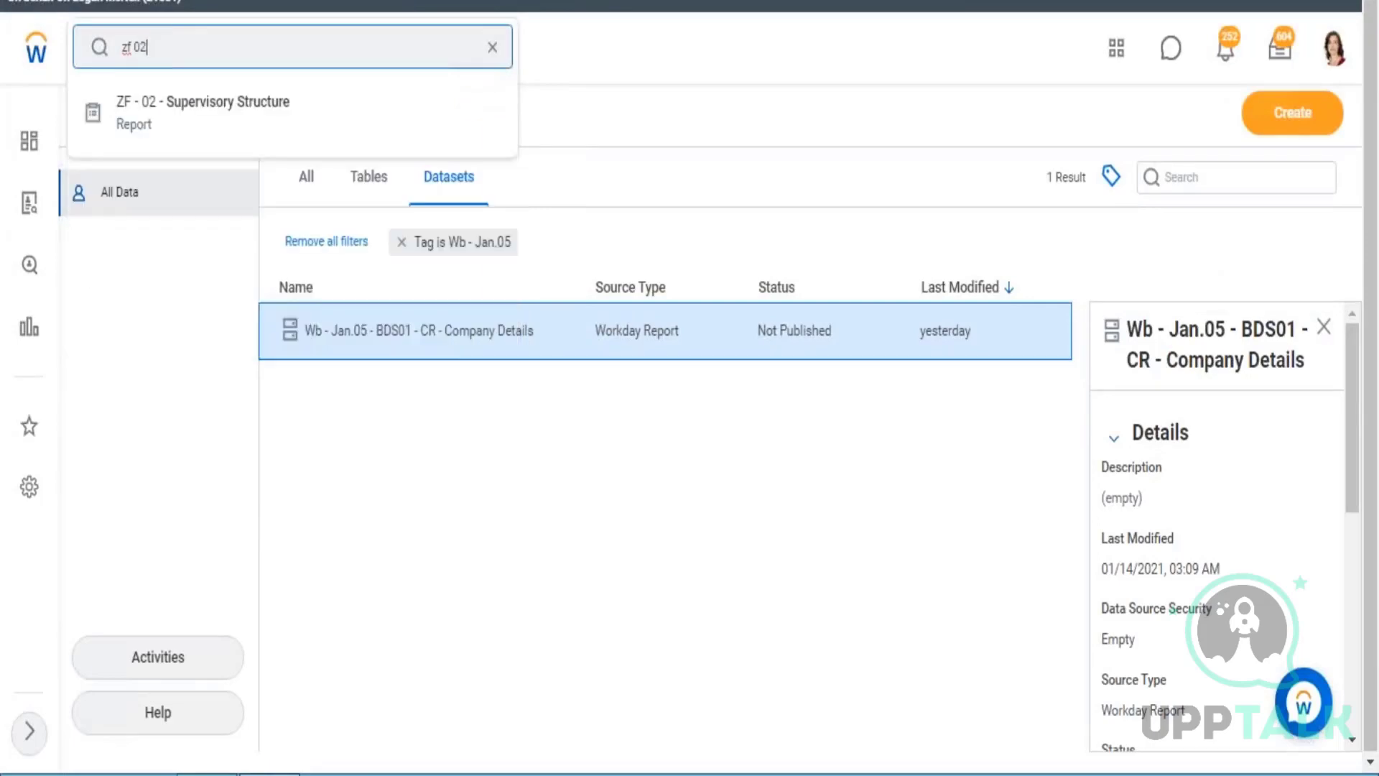
{"action": "key", "text": "Down"}
{"action": "key", "text": "Return"}
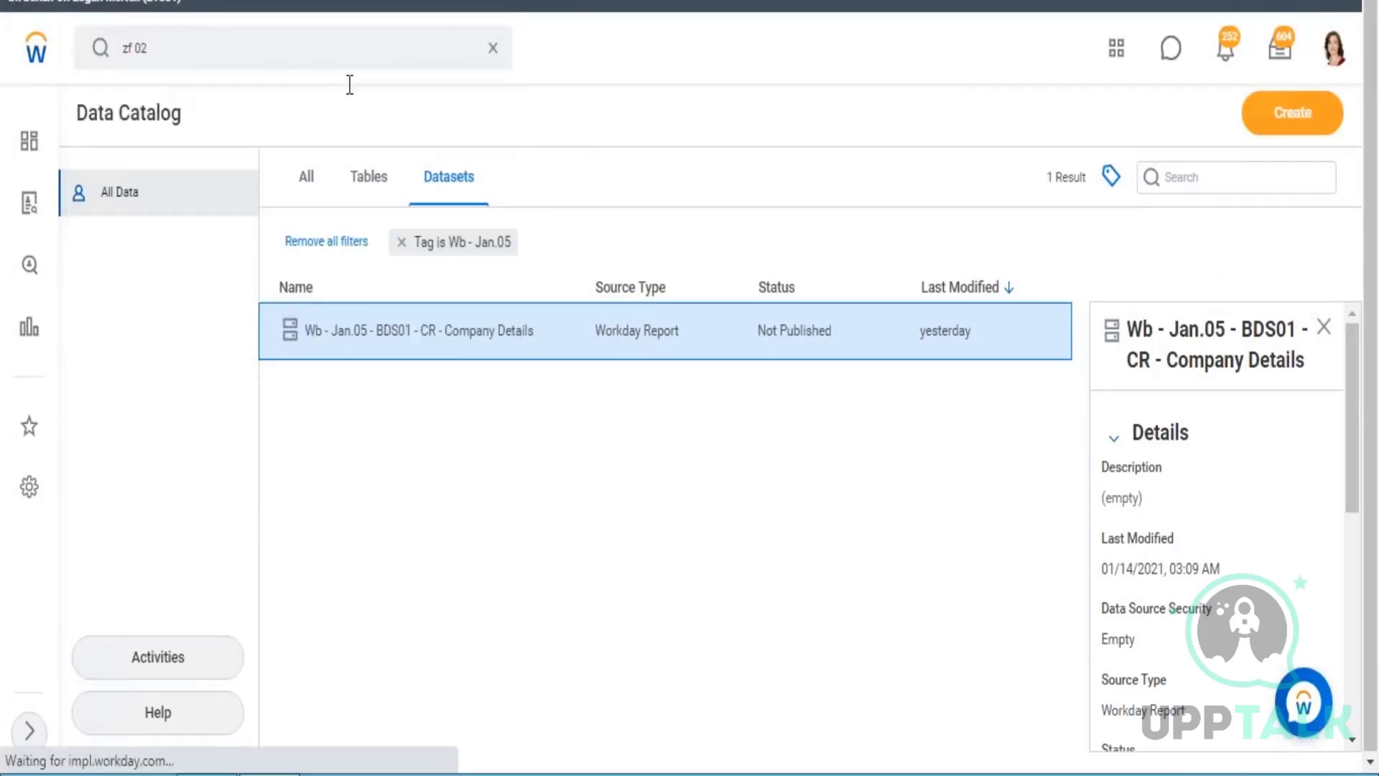
{"action": "left_click_drag", "start_coordinate": [132, 288], "coordinate": [240, 342]}
{"action": "left_click", "coordinate": [97, 241]}
{"action": "left_click", "coordinate": [240, 342]}
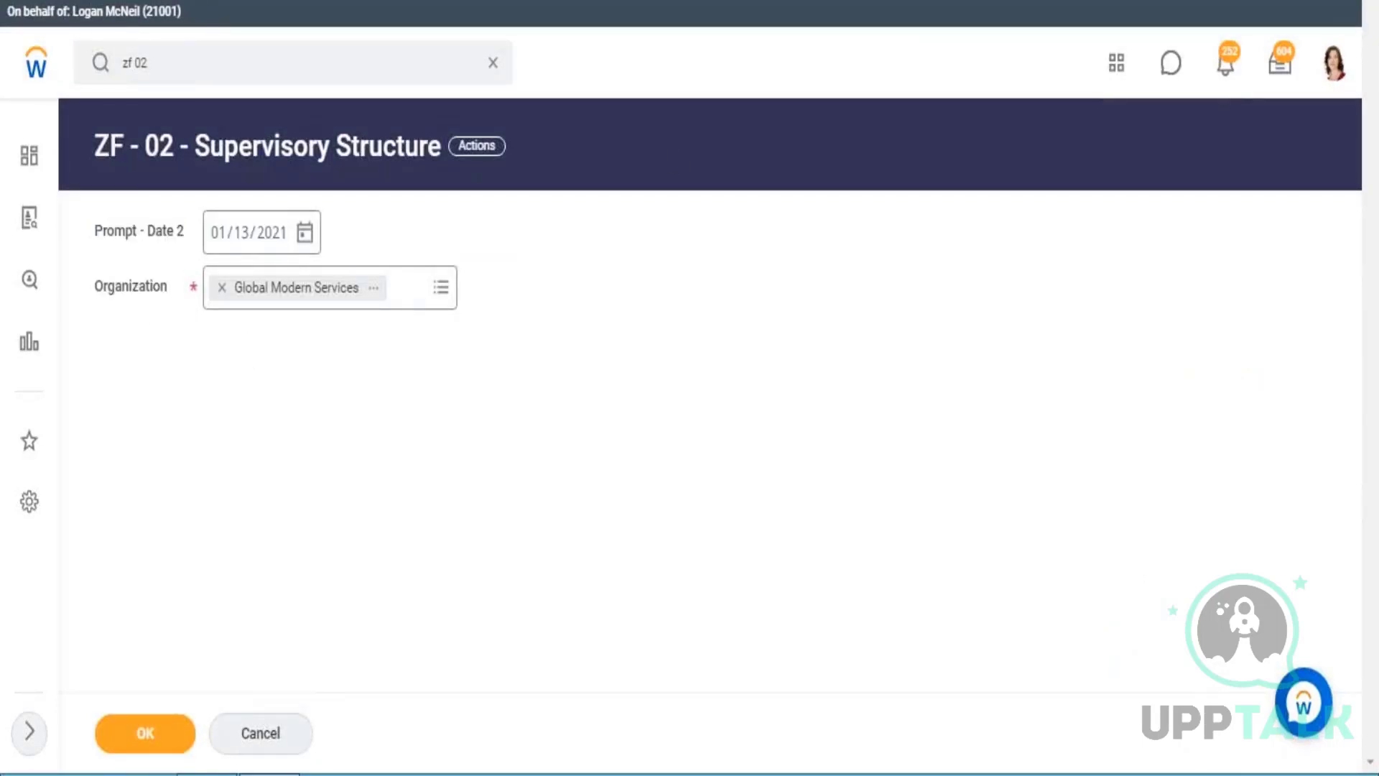
{"action": "left_click", "coordinate": [1288, 18]}
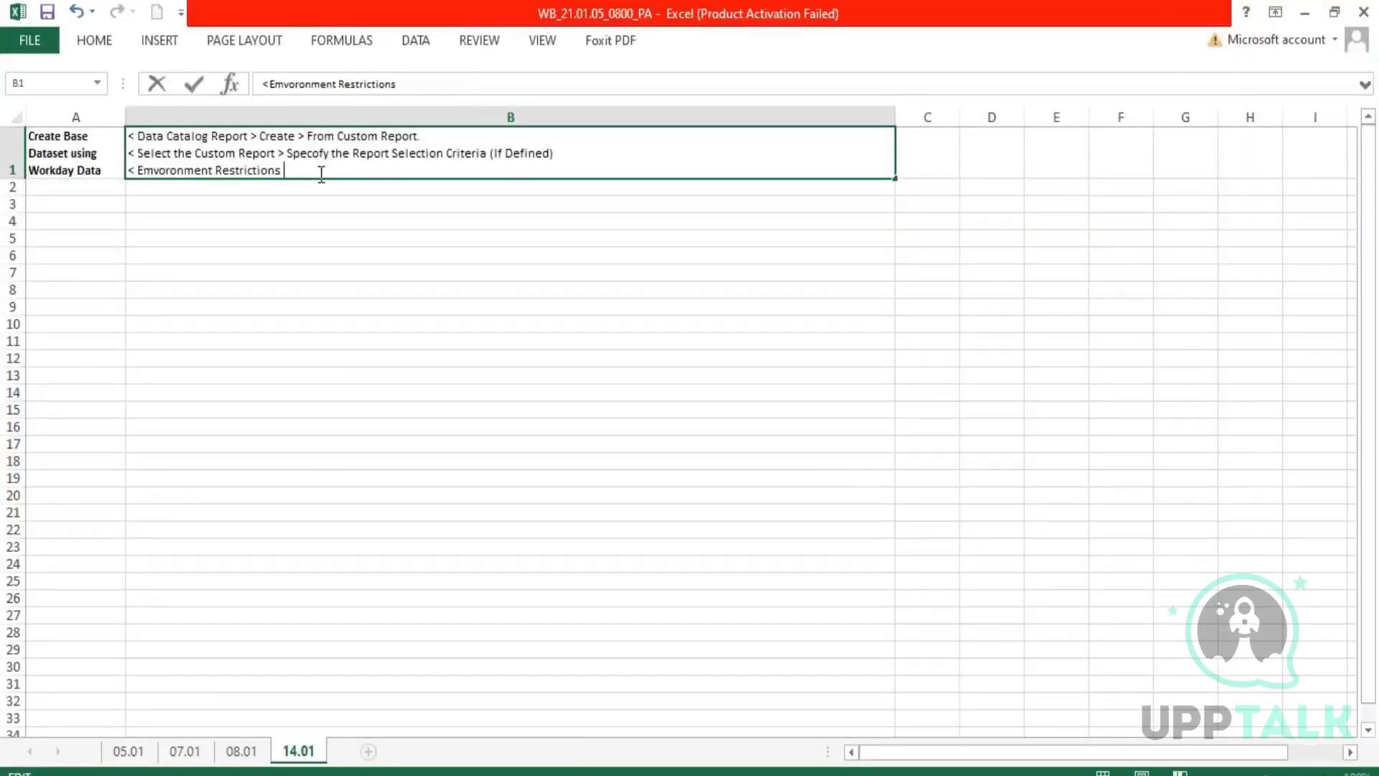
Change the first word of the note's third line to "Emvironment".
{"action": "left_click", "coordinate": [165, 170]}
{"action": "key", "text": "BackSpace"}
{"action": "type", "text": "i"}
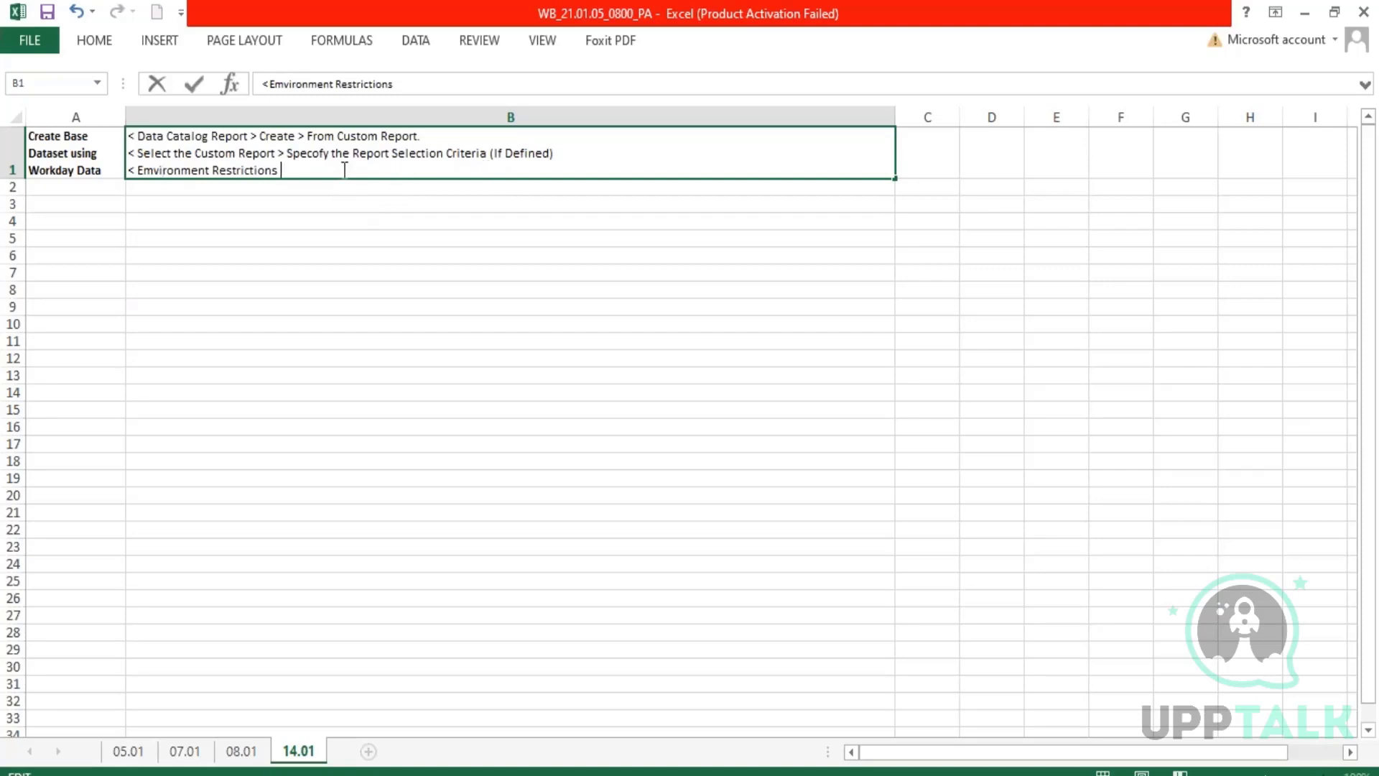
Complete the third line of the B1 note with ". Specify the Restricted To Environment.".
{"action": "type", "text": ". Specify the Res"}
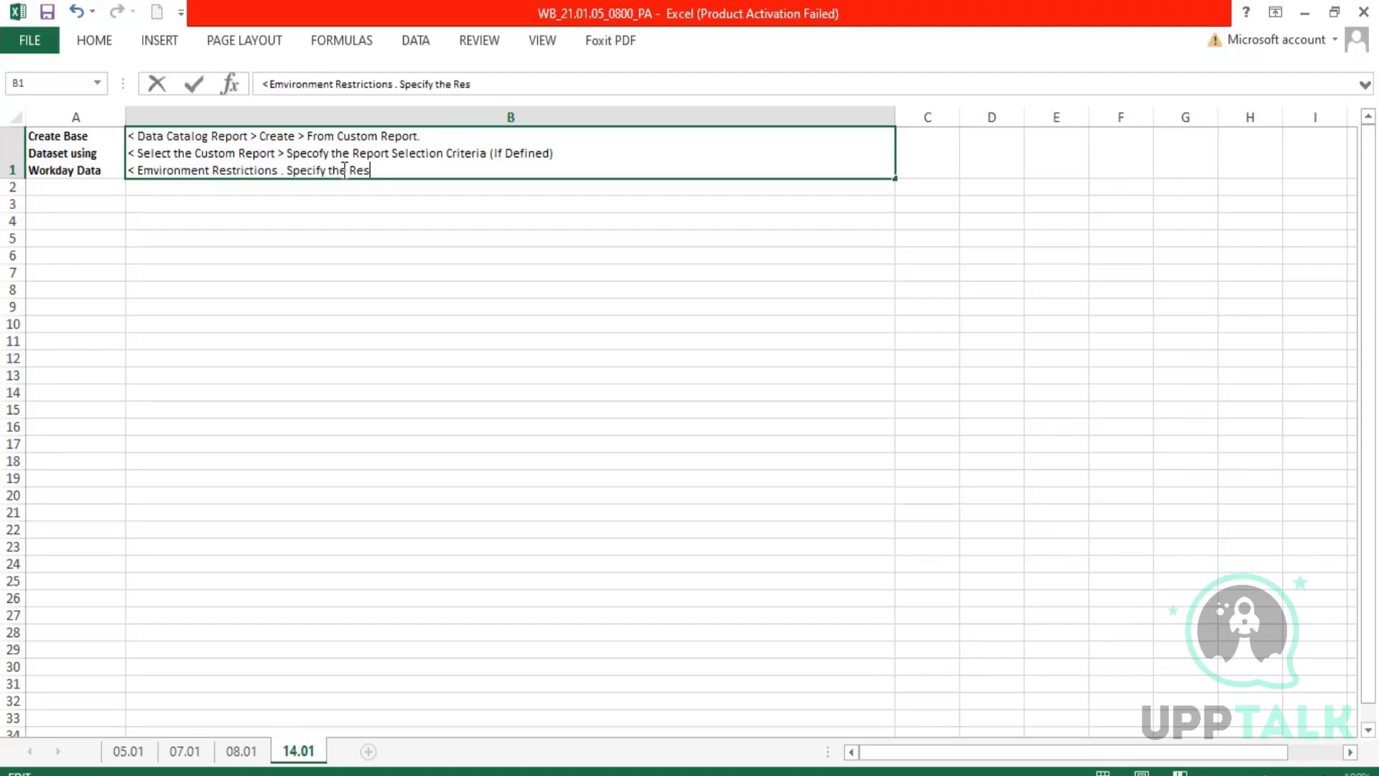
{"action": "type", "text": "tricted To En"}
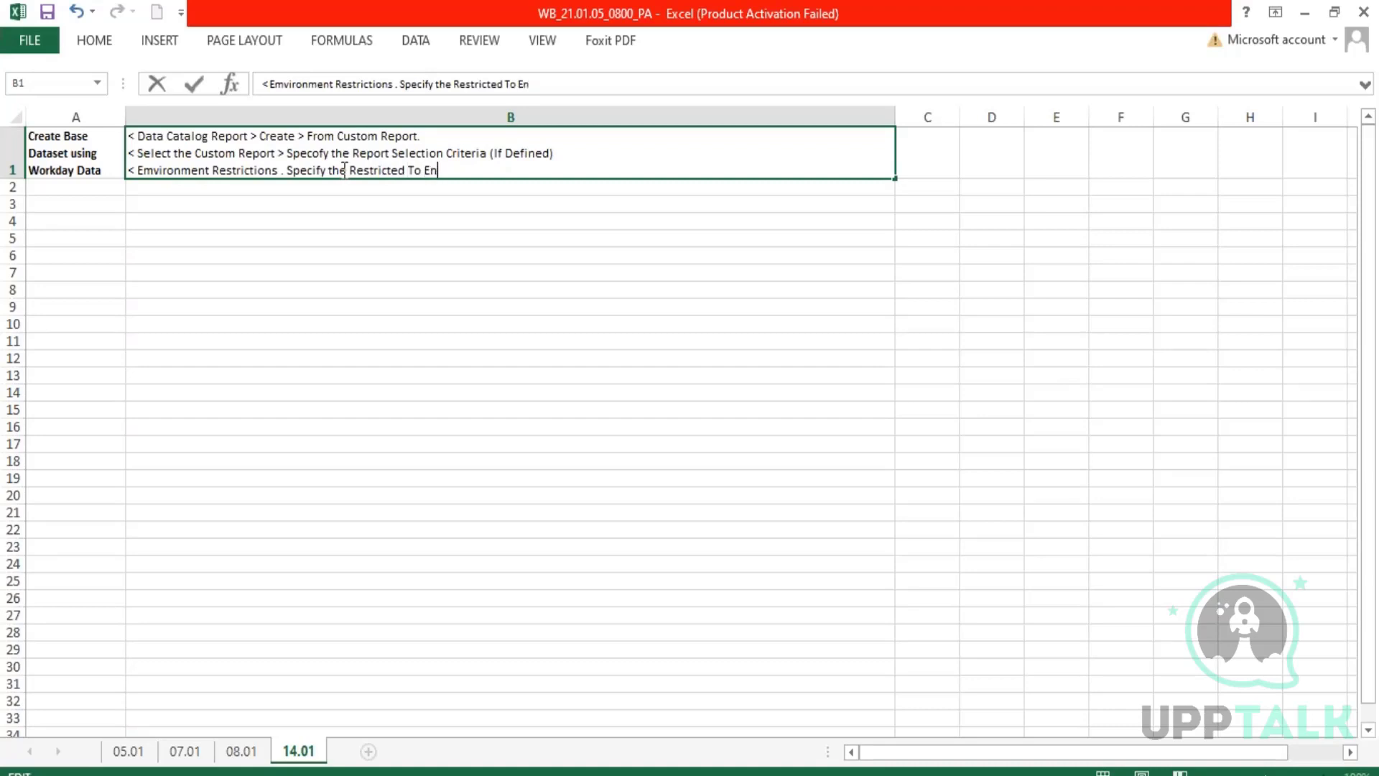
{"action": "type", "text": "vironments"}
{"action": "key", "text": "BackSpace"}
{"action": "key", "text": "BackSpace"}
{"action": "key", "text": "BackSpace"}
{"action": "type", "text": "."}
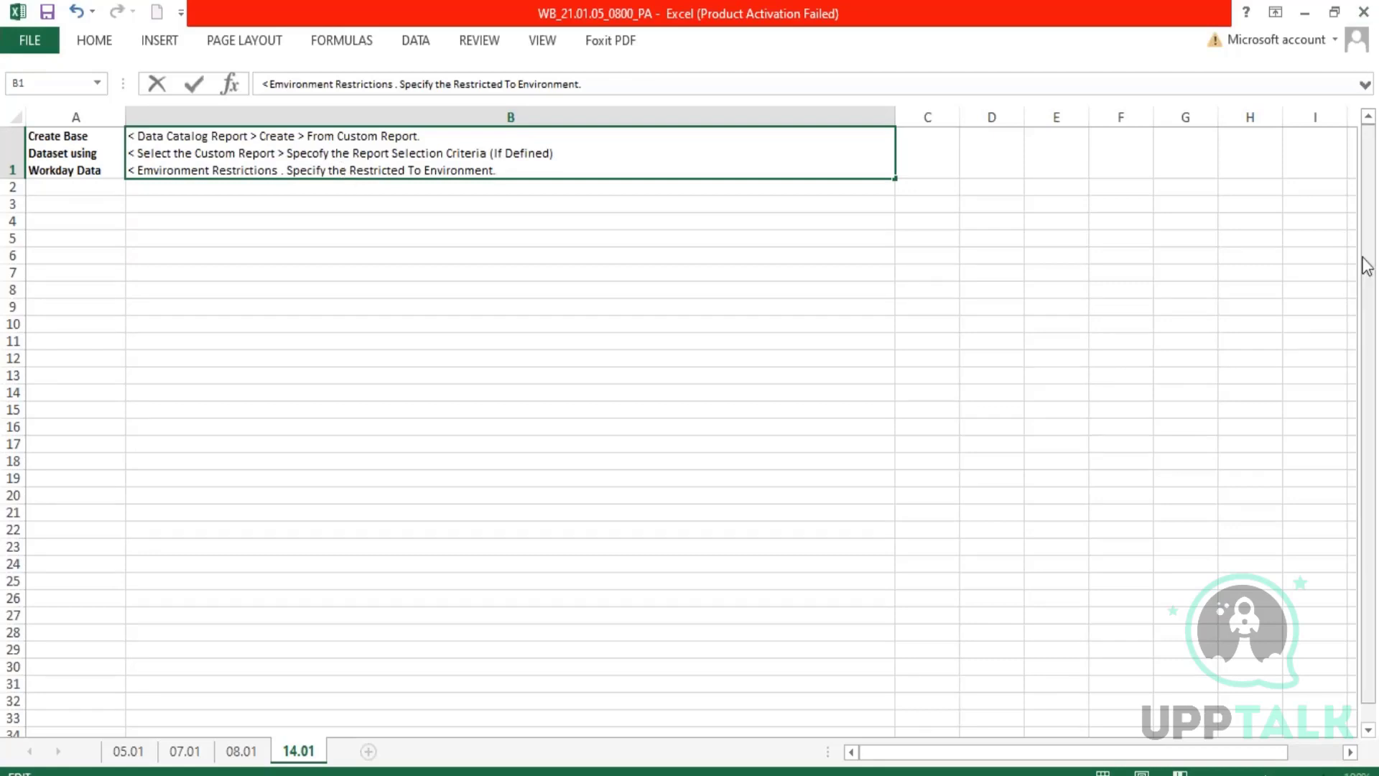
Switch to the Workday Data Catalog and start a new base dataset from a custom report.
{"action": "left_click", "coordinate": [1326, 345]}
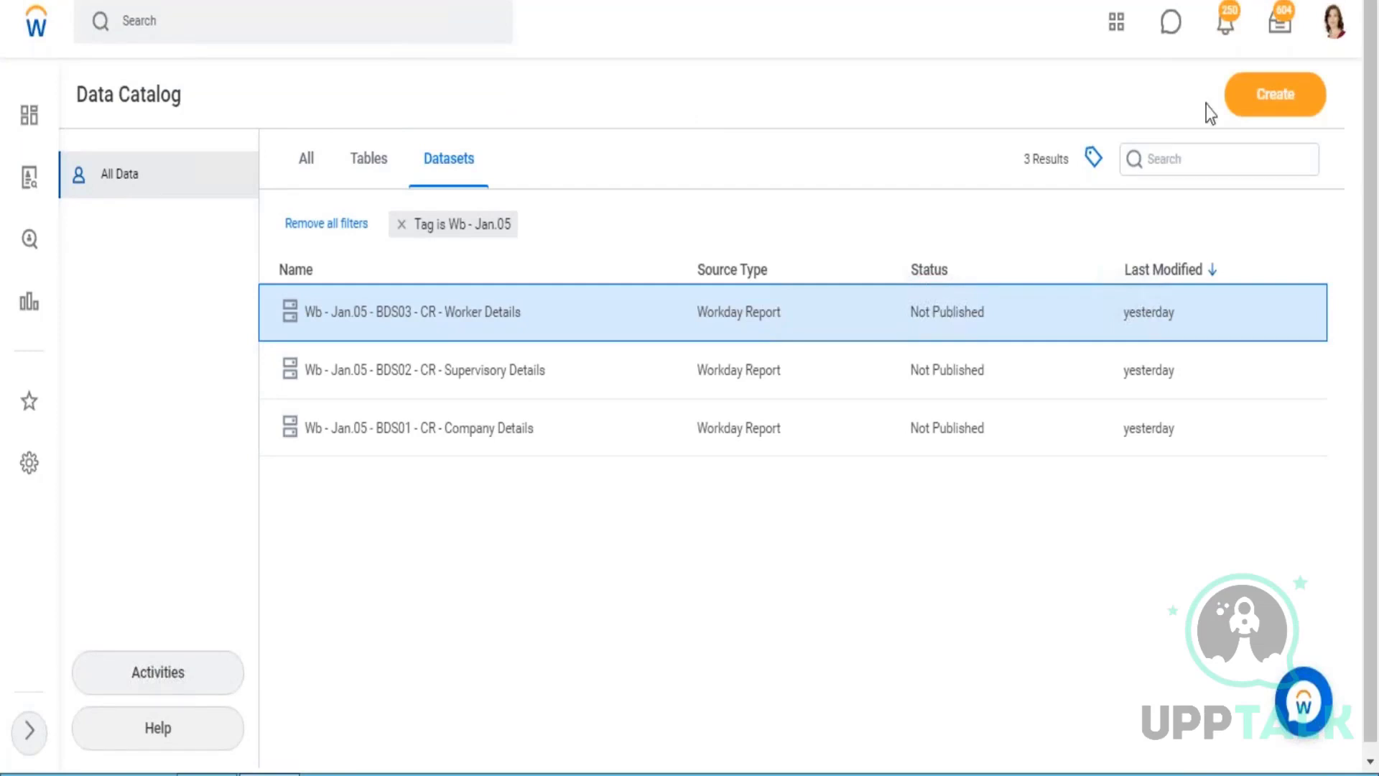
{"action": "left_click", "coordinate": [1274, 94]}
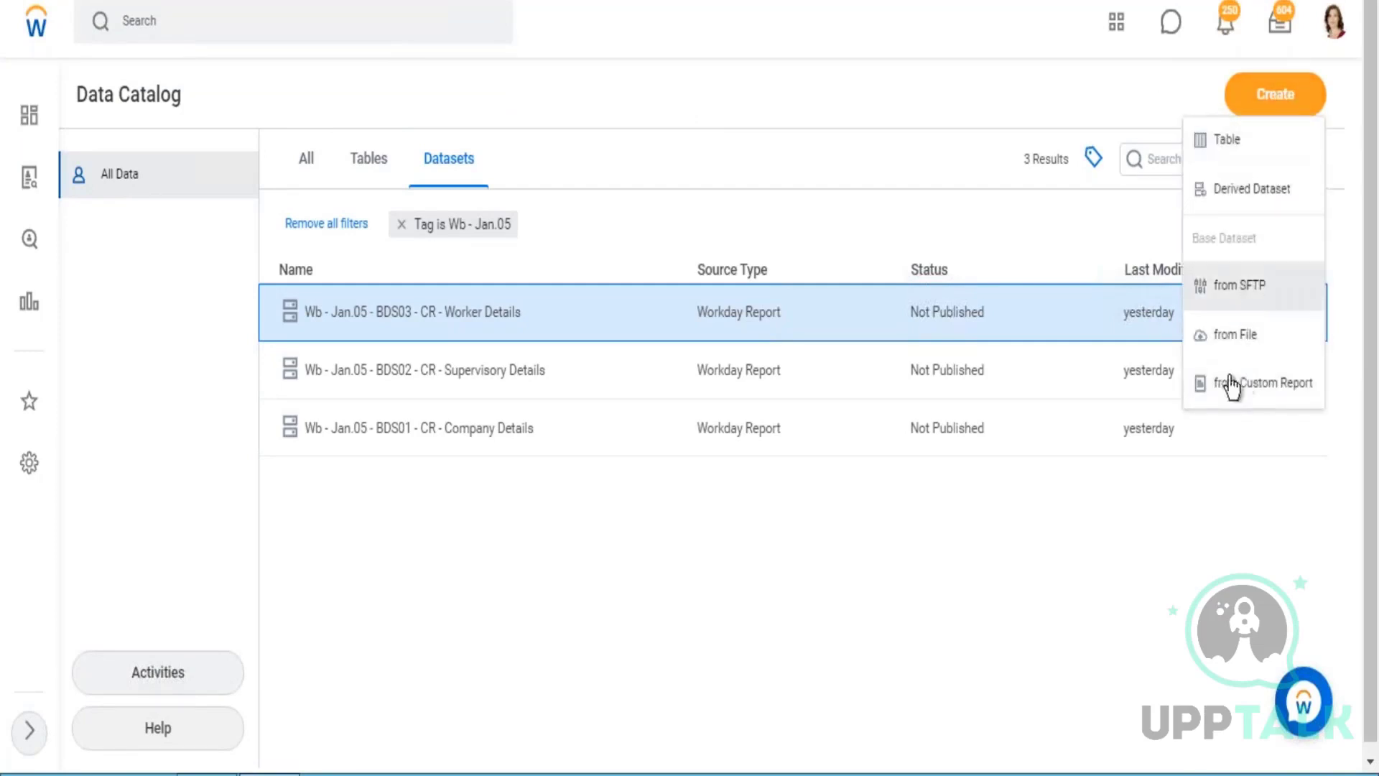
{"action": "left_click", "coordinate": [1253, 392]}
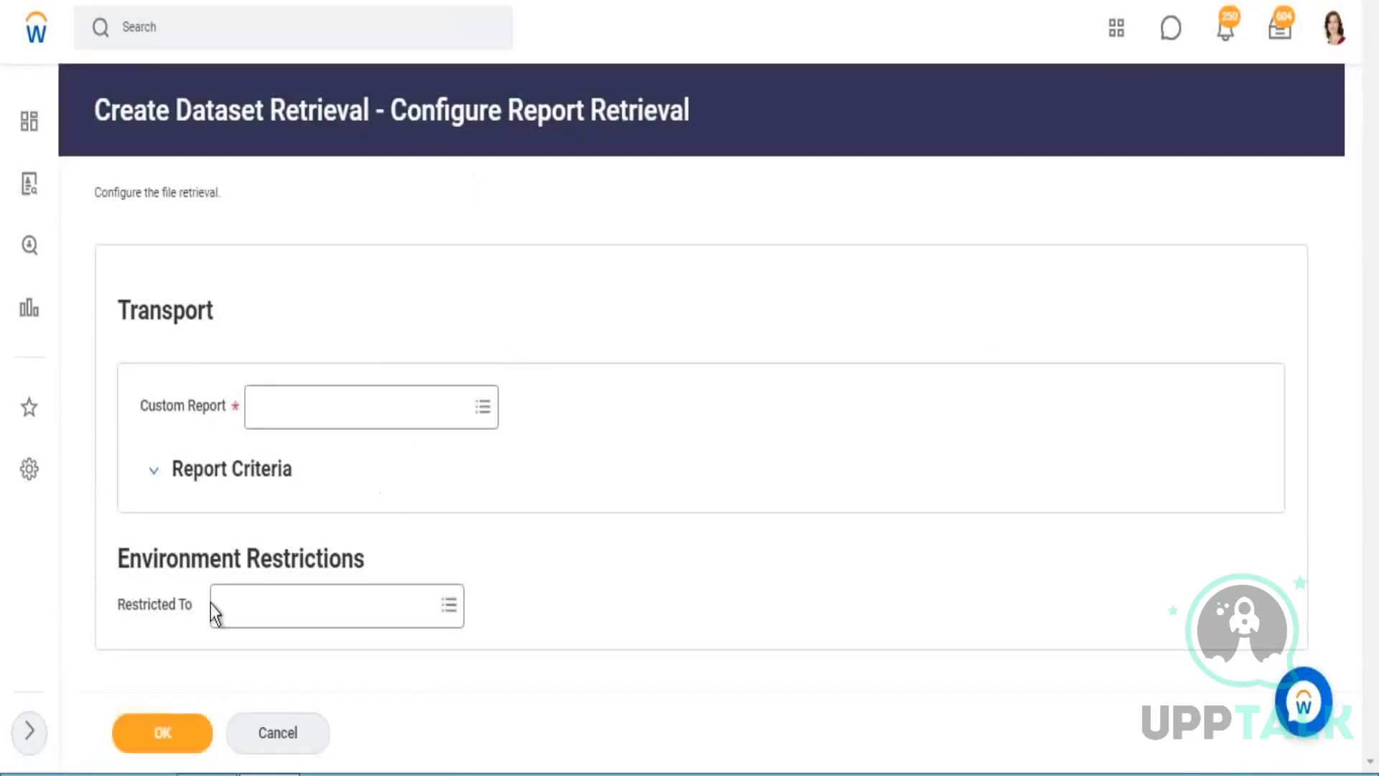
Restrict the report retrieval to the Conversion Testing, Implementation, Sales and Sandbox environments under Environment Restrictions.
{"action": "left_click", "coordinate": [241, 612]}
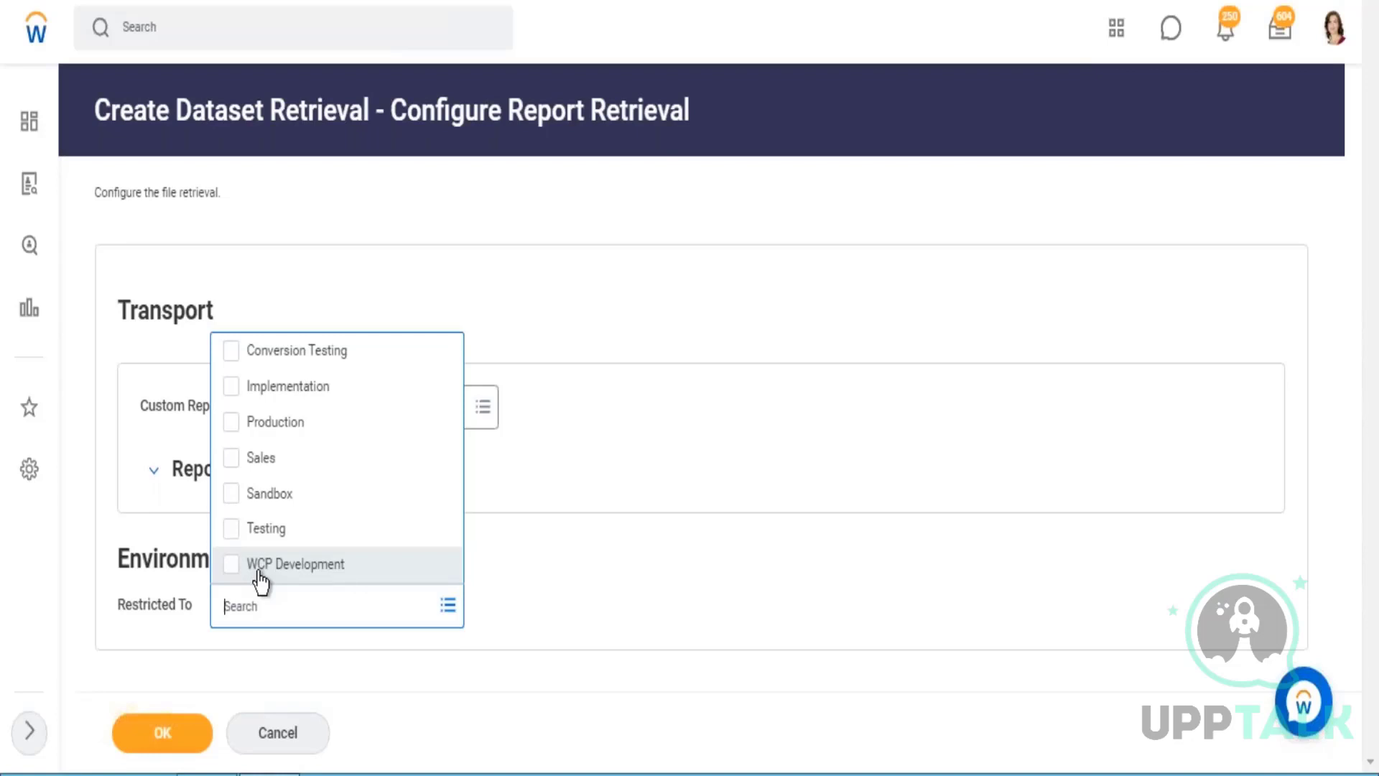
{"action": "left_click", "coordinate": [286, 353]}
{"action": "left_click", "coordinate": [283, 388]}
{"action": "left_click", "coordinate": [271, 460]}
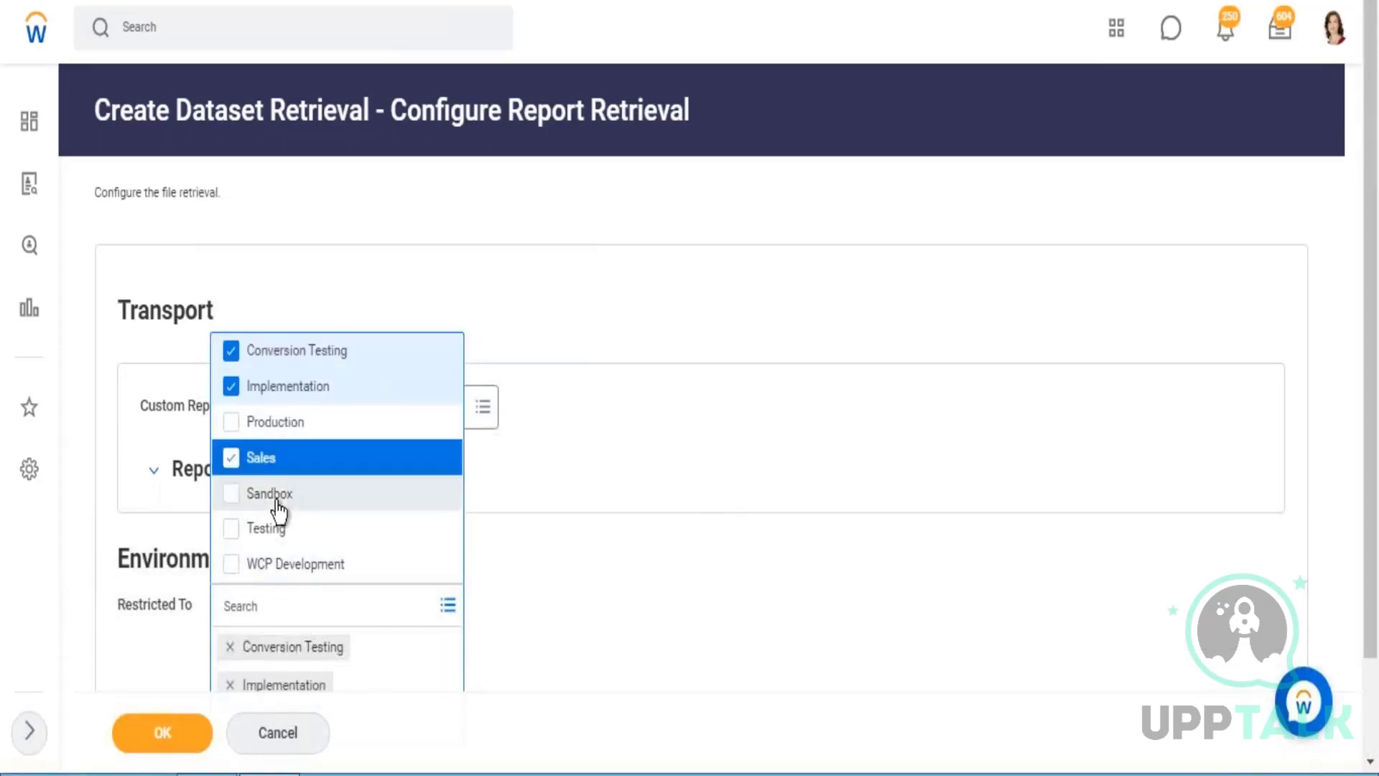
{"action": "left_click", "coordinate": [714, 498]}
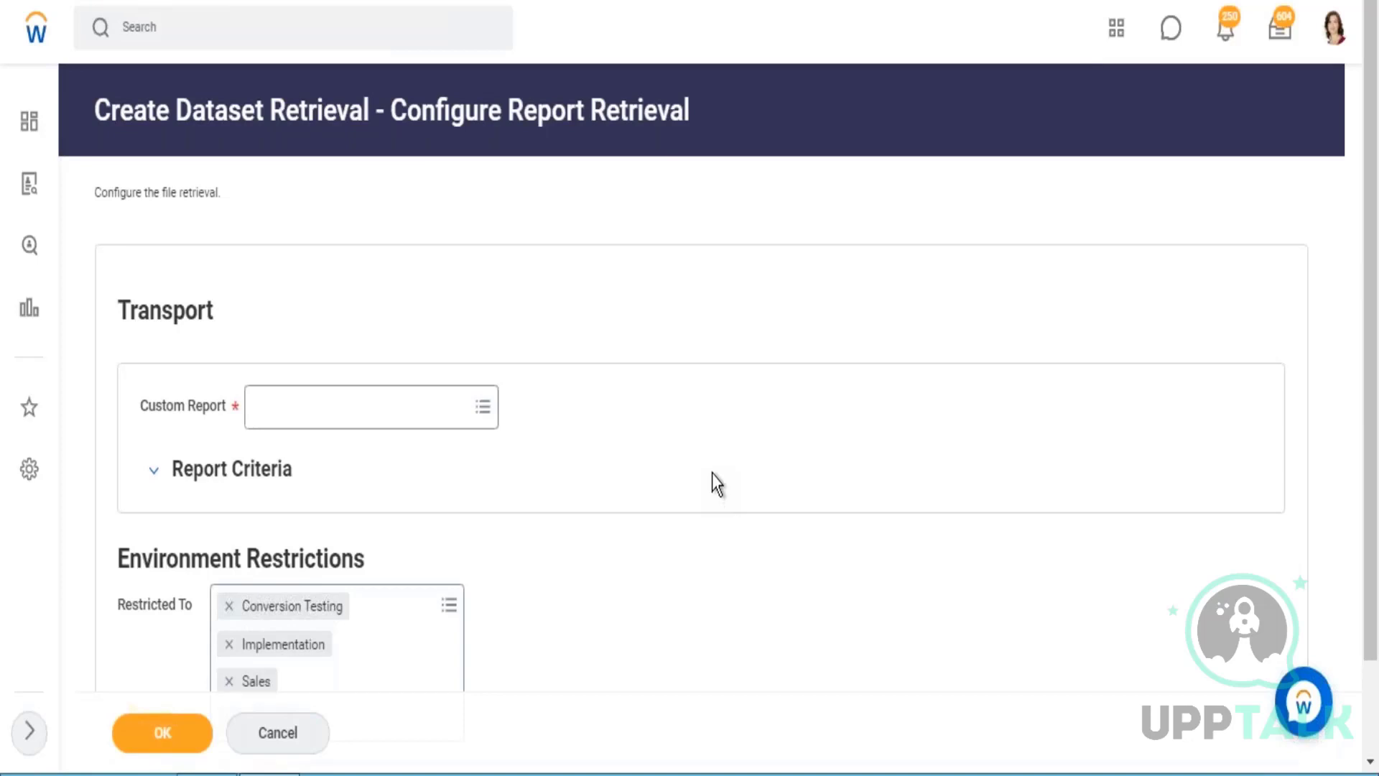
{"action": "scroll", "coordinate": [714, 484], "scroll_direction": "down", "scroll_amount": 2}
{"action": "left_click_drag", "start_coordinate": [153, 449], "coordinate": [361, 463]}
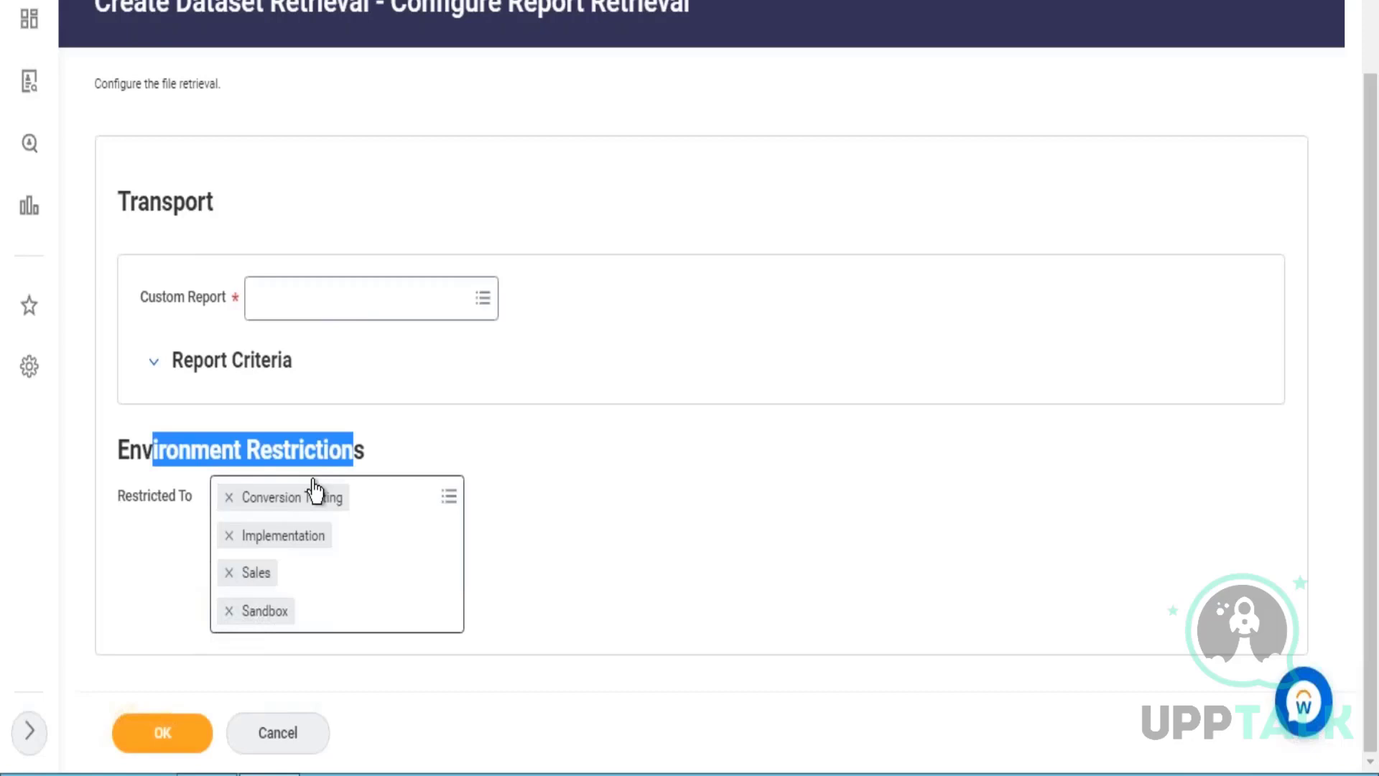
{"action": "left_click", "coordinate": [533, 601]}
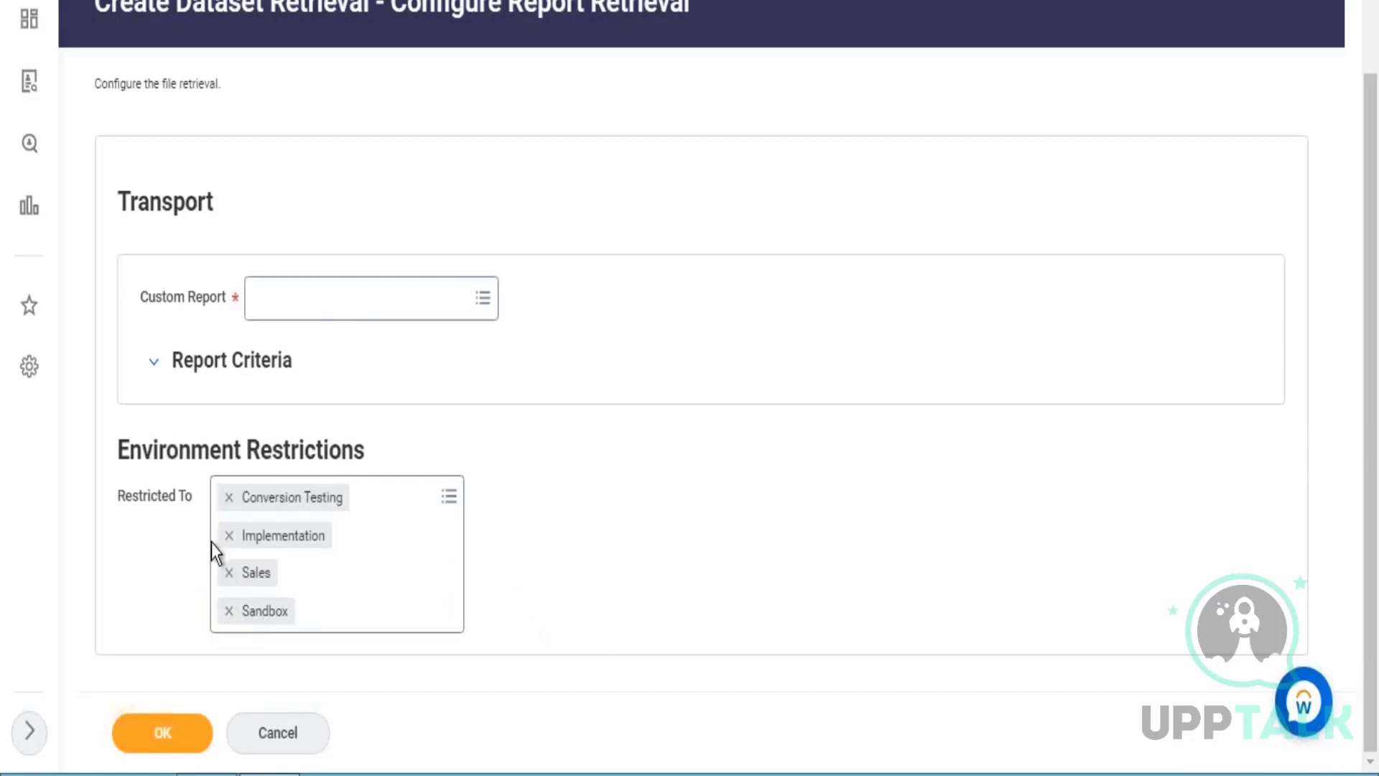
{"action": "left_click_drag", "start_coordinate": [211, 542], "coordinate": [122, 468]}
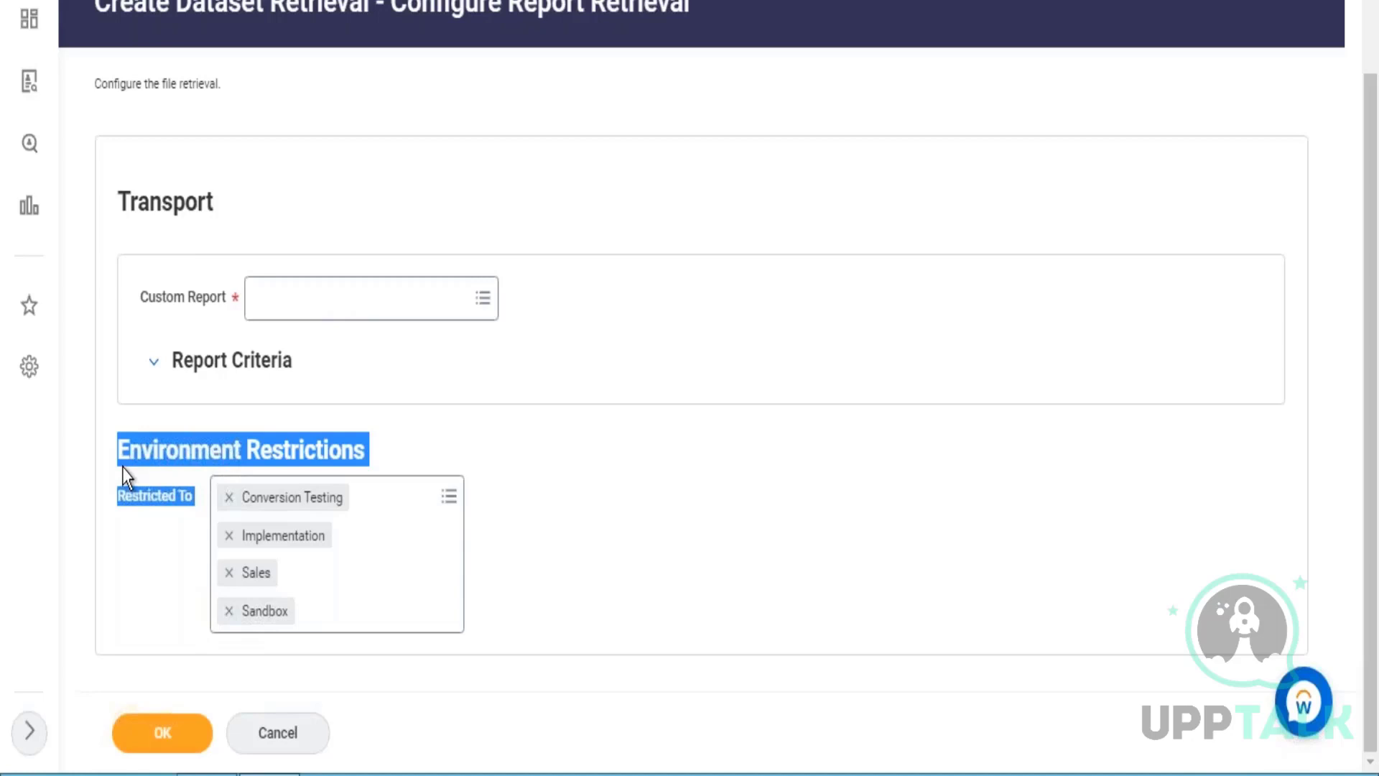
{"action": "left_click", "coordinate": [732, 524]}
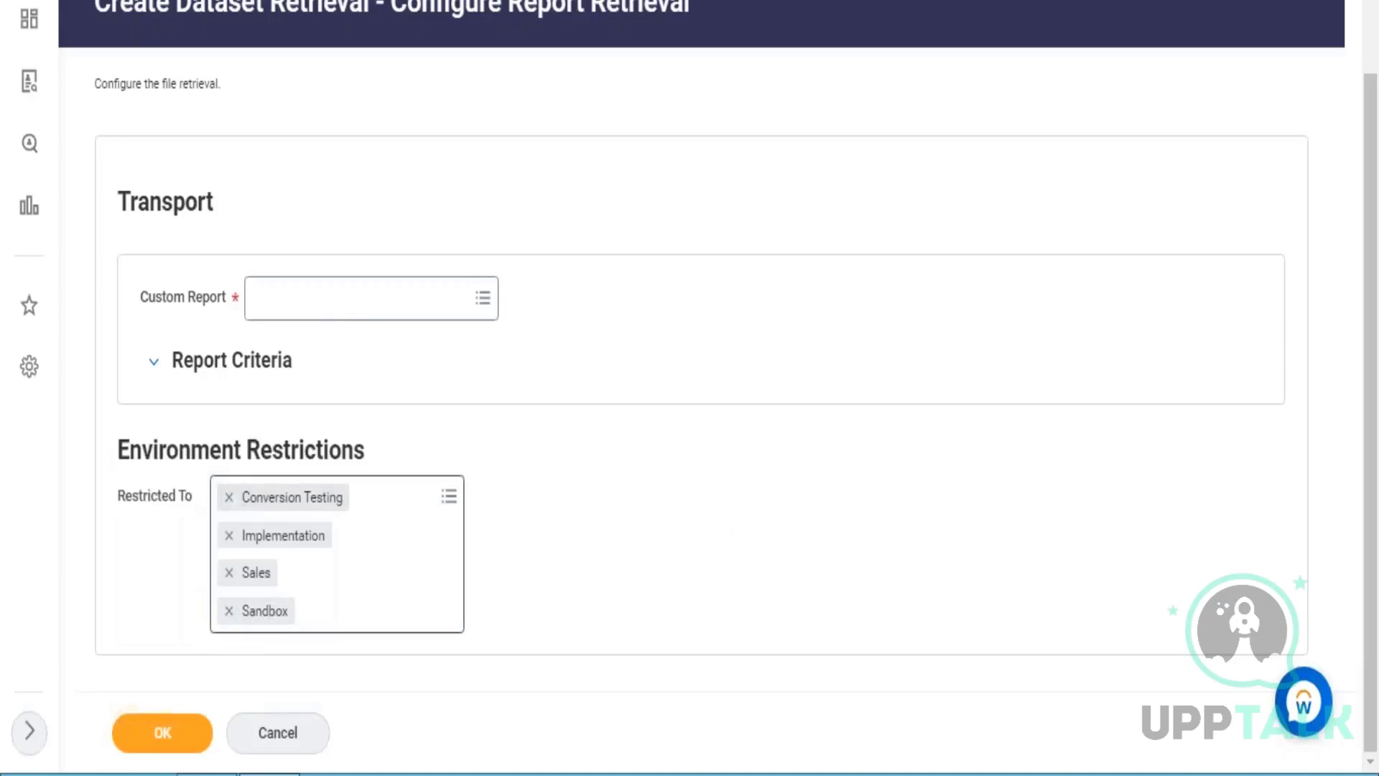
Remove Conversion Testing, Implementation, Sales and Sandbox from the environment restrictions and cancel the new dataset's report retrieval.
{"action": "left_click", "coordinate": [229, 497]}
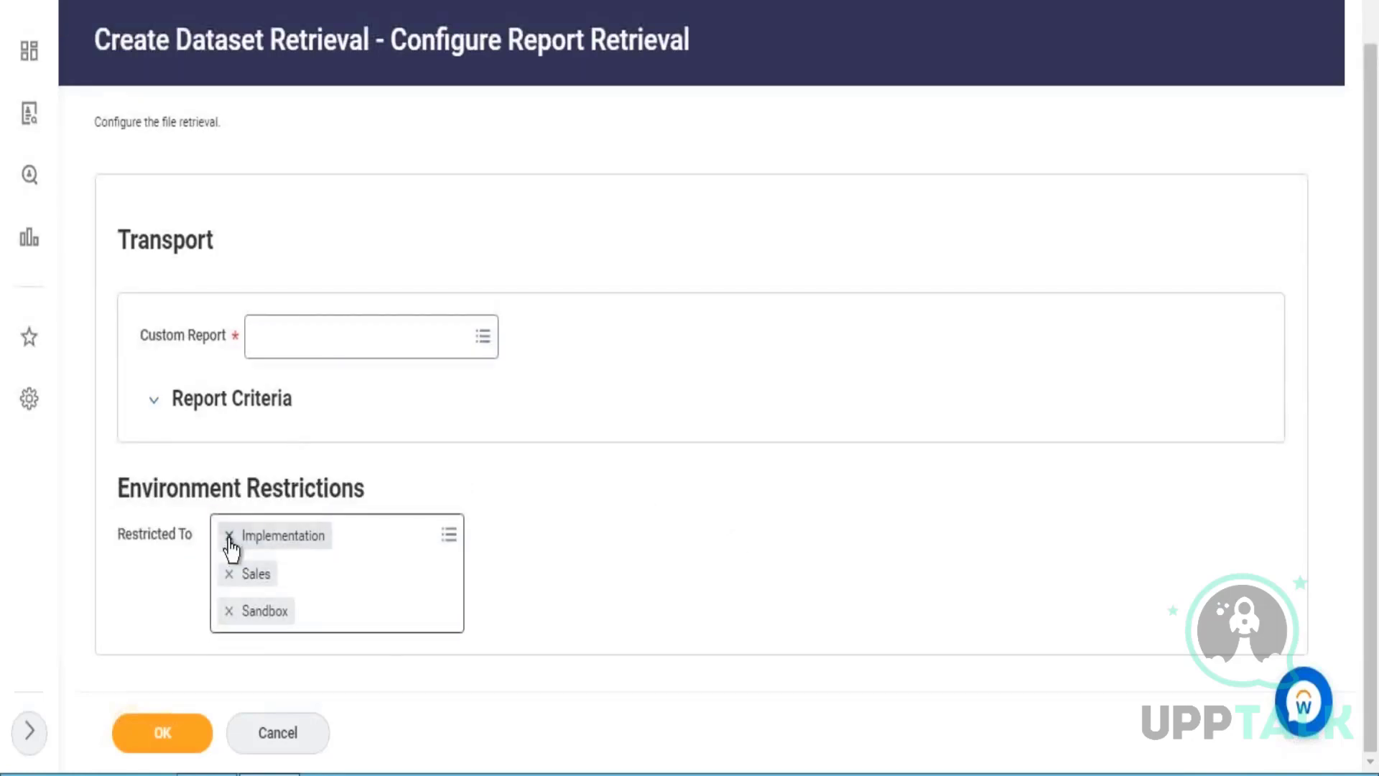
{"action": "left_click", "coordinate": [230, 537]}
{"action": "left_click", "coordinate": [231, 572]}
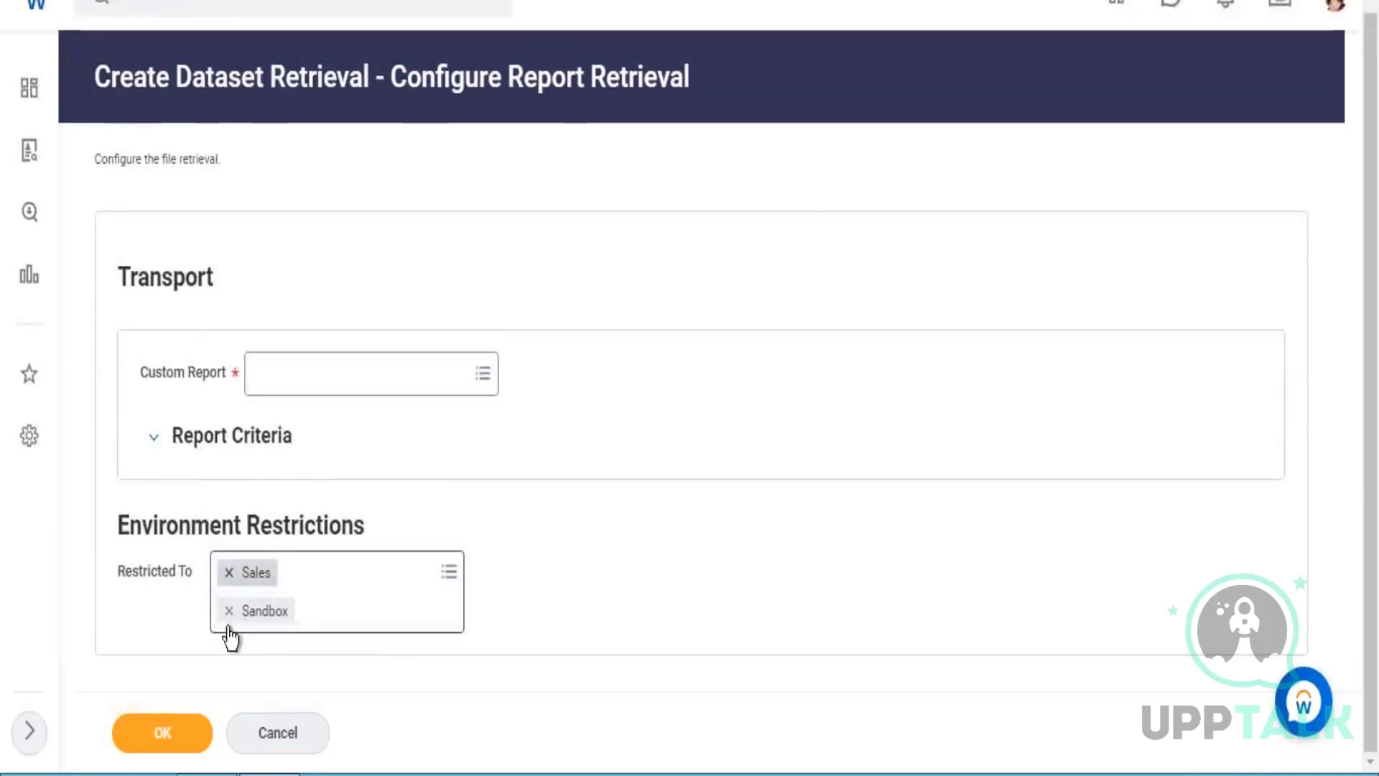
{"action": "left_click", "coordinate": [230, 607]}
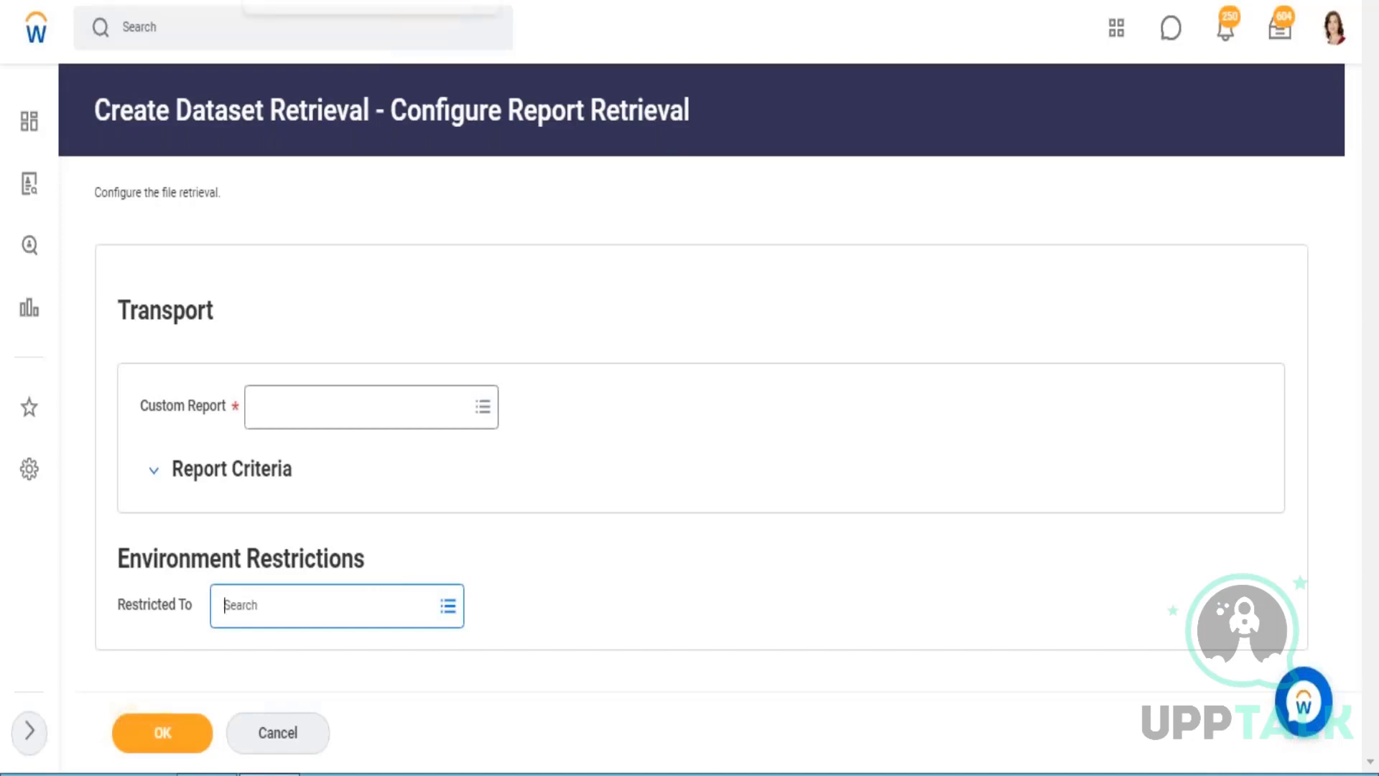
{"action": "left_click", "coordinate": [278, 733]}
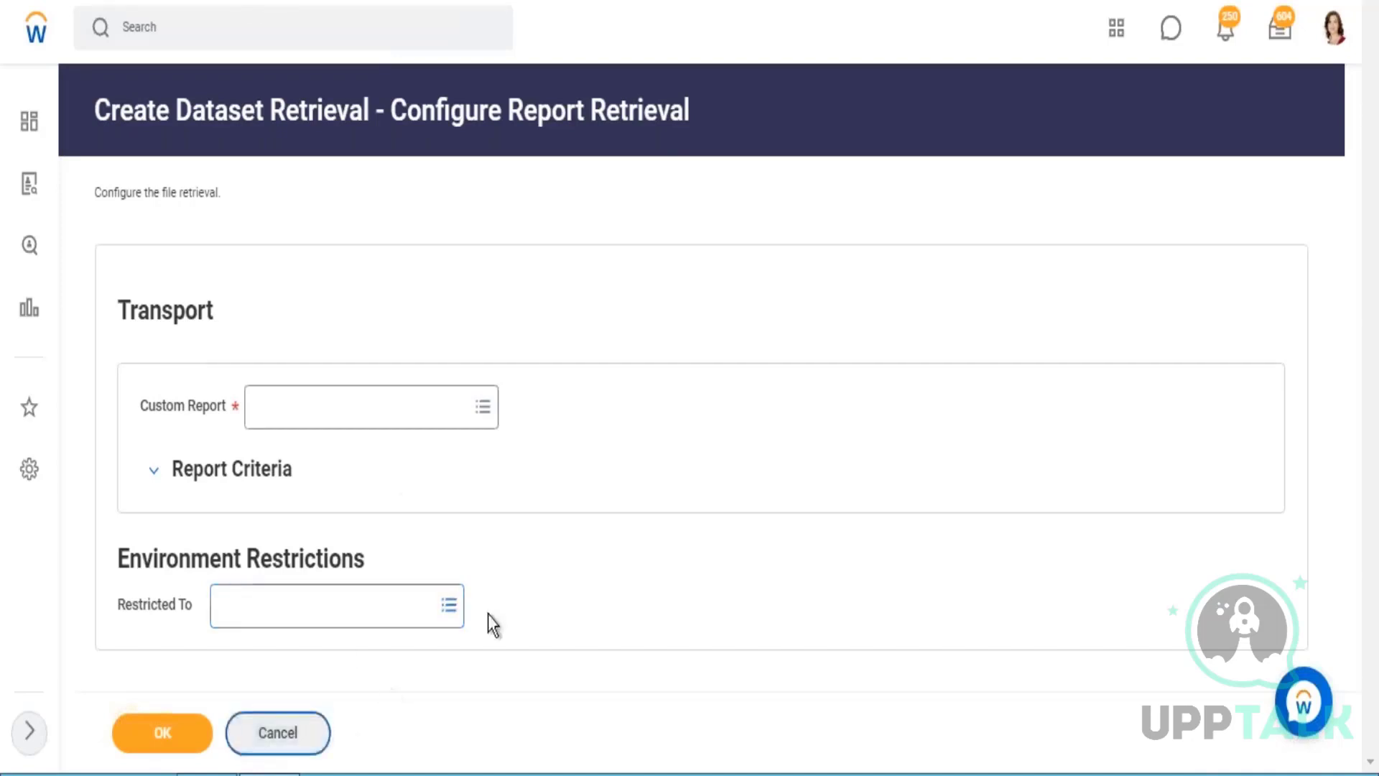
{"action": "left_click", "coordinate": [648, 425]}
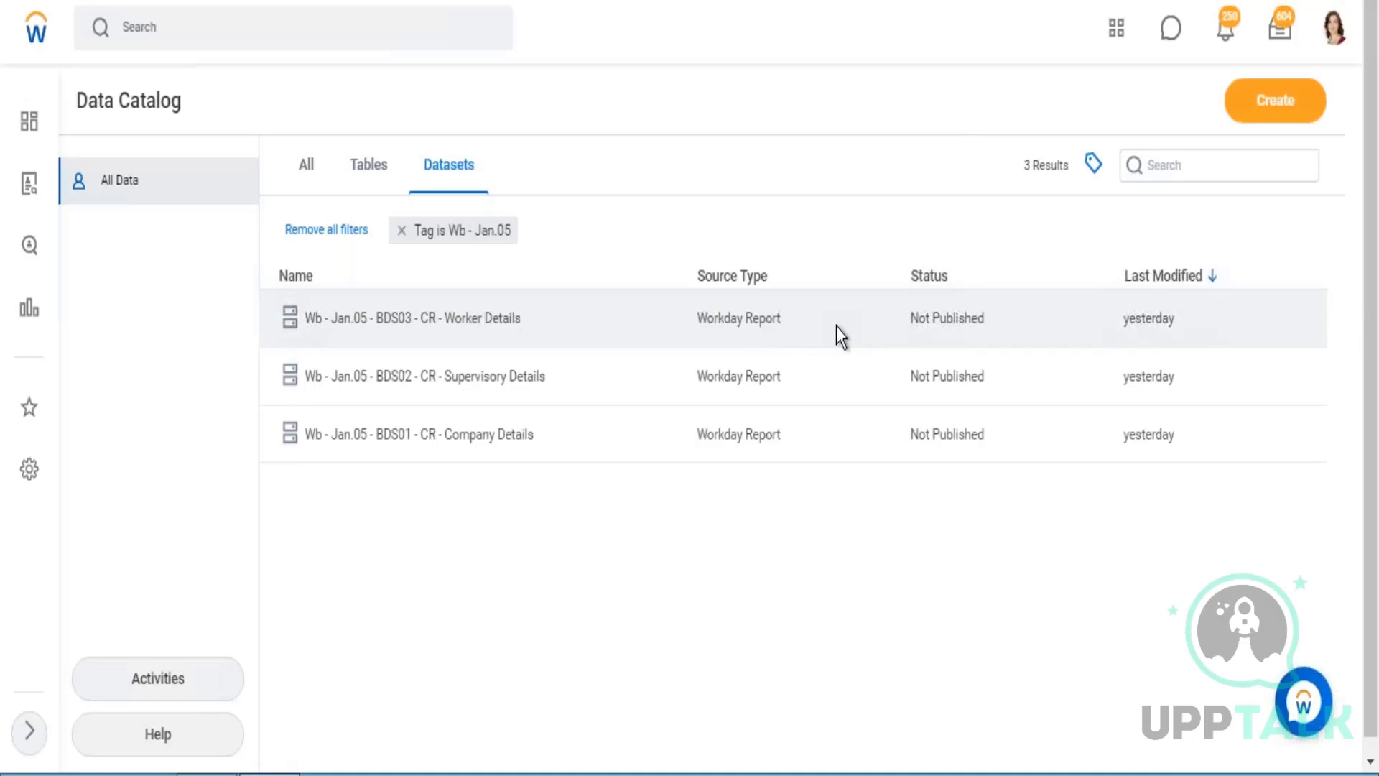
View the Wb - Jan.05 - BDS03 - CR - Worker Details dataset in a new tab and review the custom report requirements in the Excel notes.
{"action": "right_click", "coordinate": [462, 314]}
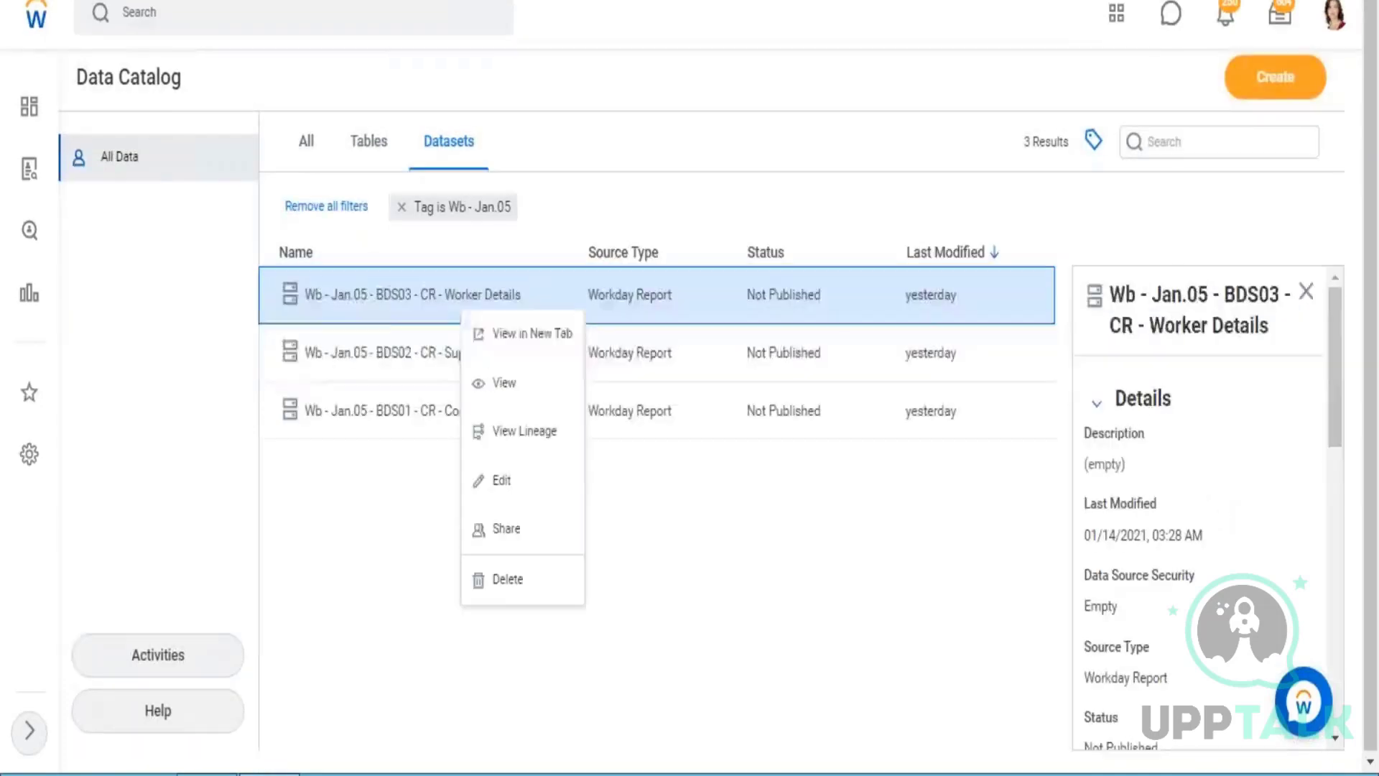
{"action": "left_click", "coordinate": [551, 335]}
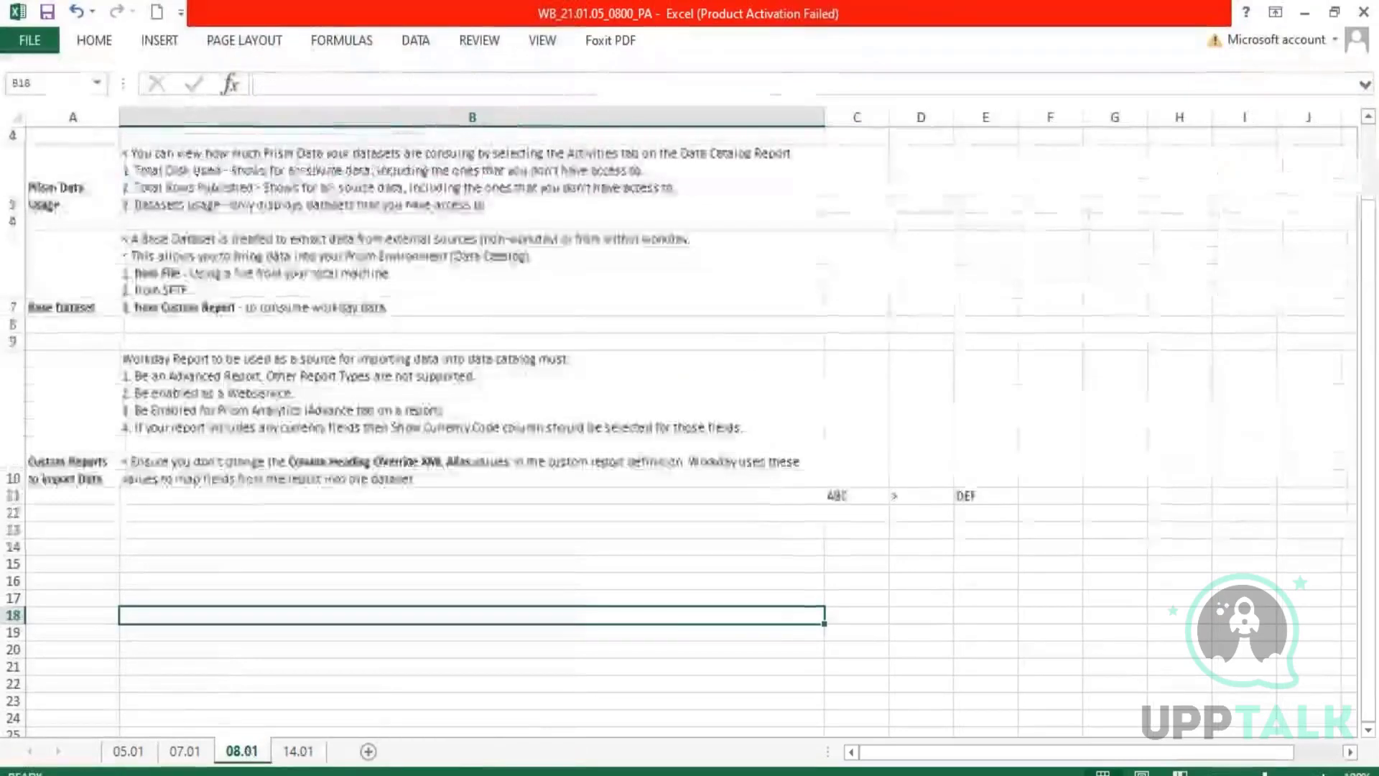
{"action": "double_click", "coordinate": [347, 394]}
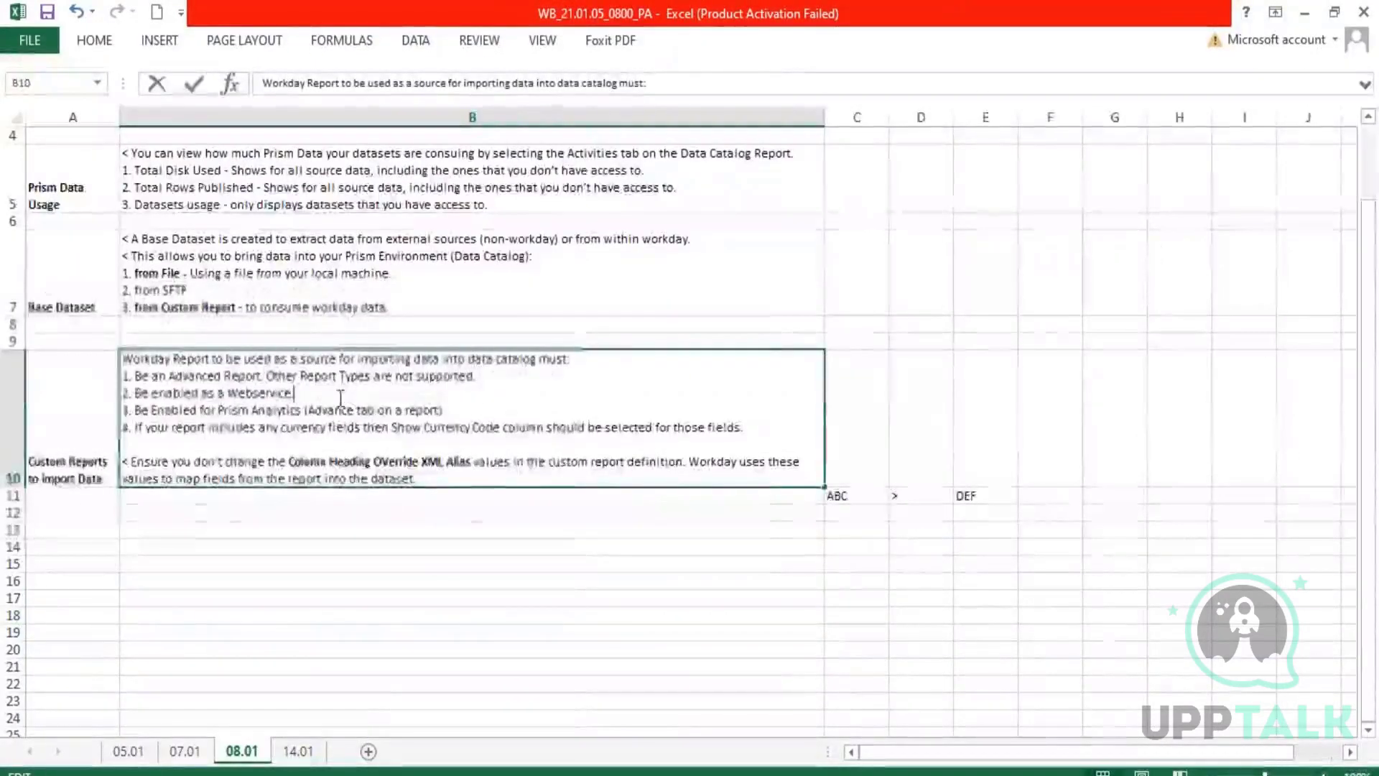
{"action": "left_click_drag", "start_coordinate": [468, 410], "coordinate": [130, 376]}
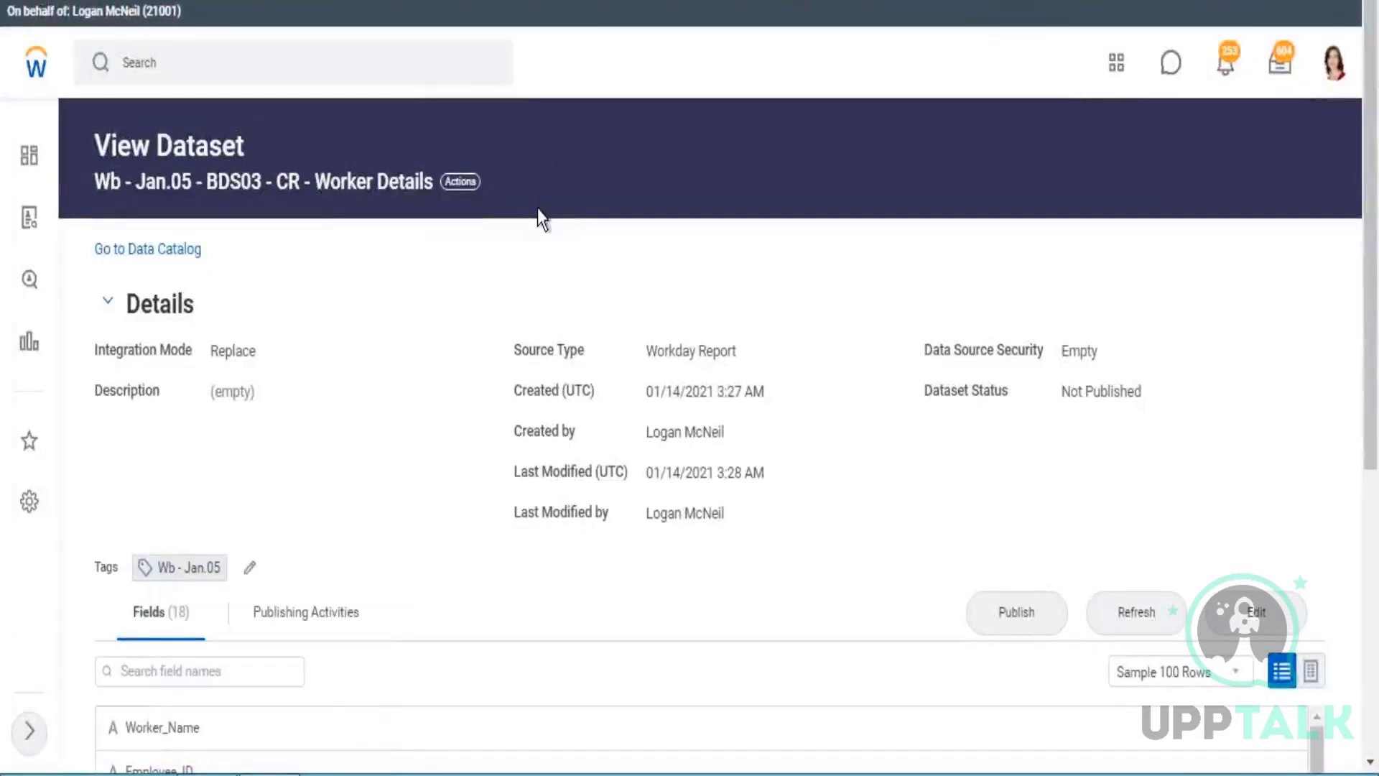
Show the Dataset options among the related actions of the BDS03 Worker Details dataset in Workday.
{"action": "left_click", "coordinate": [460, 181]}
{"action": "mouse_move", "coordinate": [515, 288]}
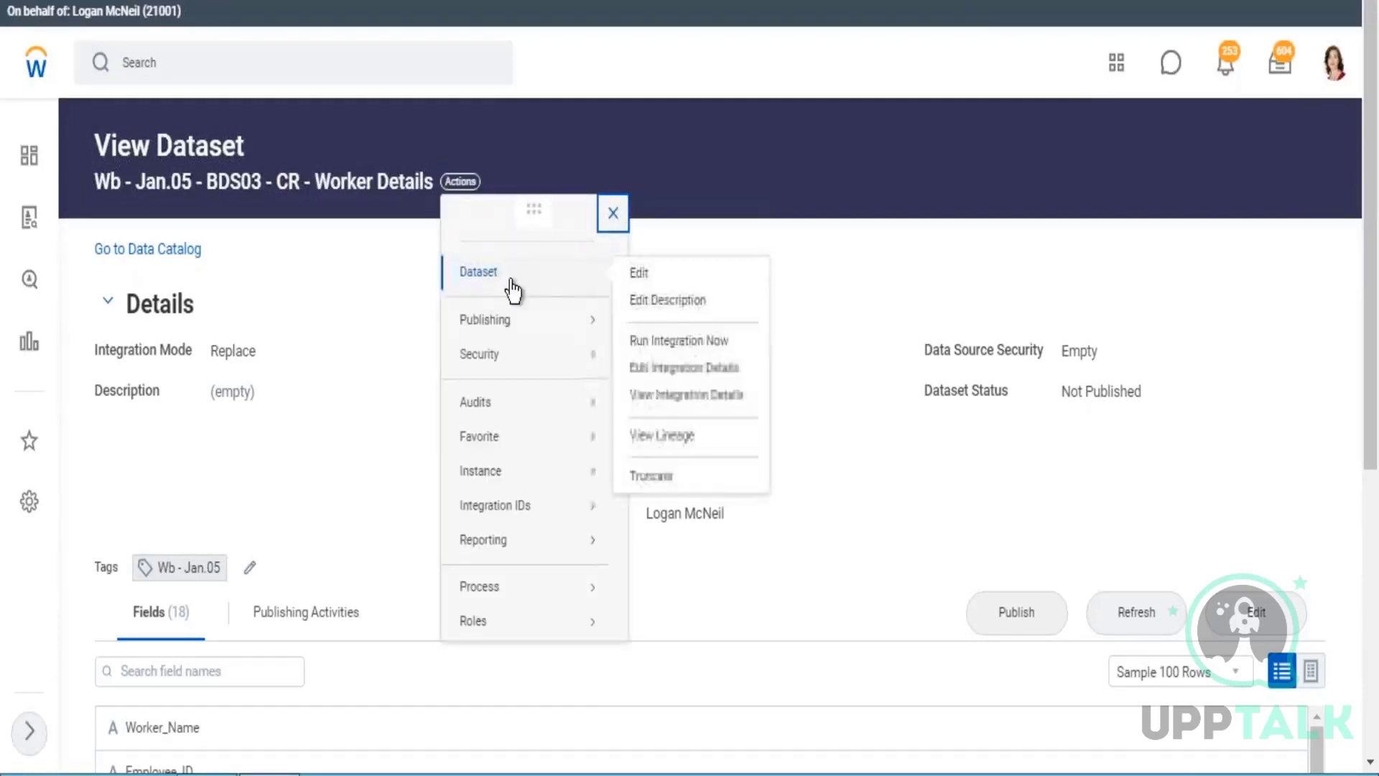
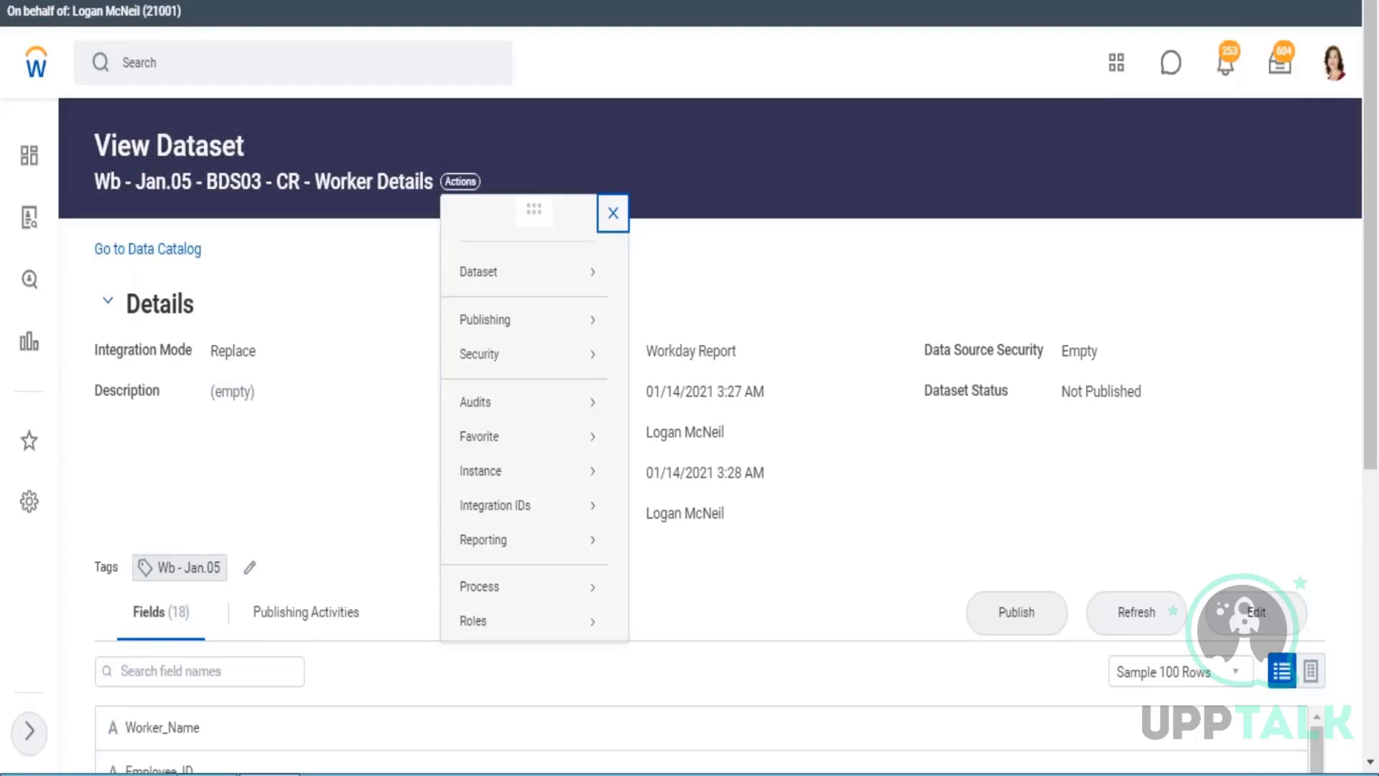
In B1 of Excel's 14.01 notes sheet, append "- When a datset integration runs in an environment and the Restricted To Option does not match,".
{"action": "left_click", "coordinate": [742, 240]}
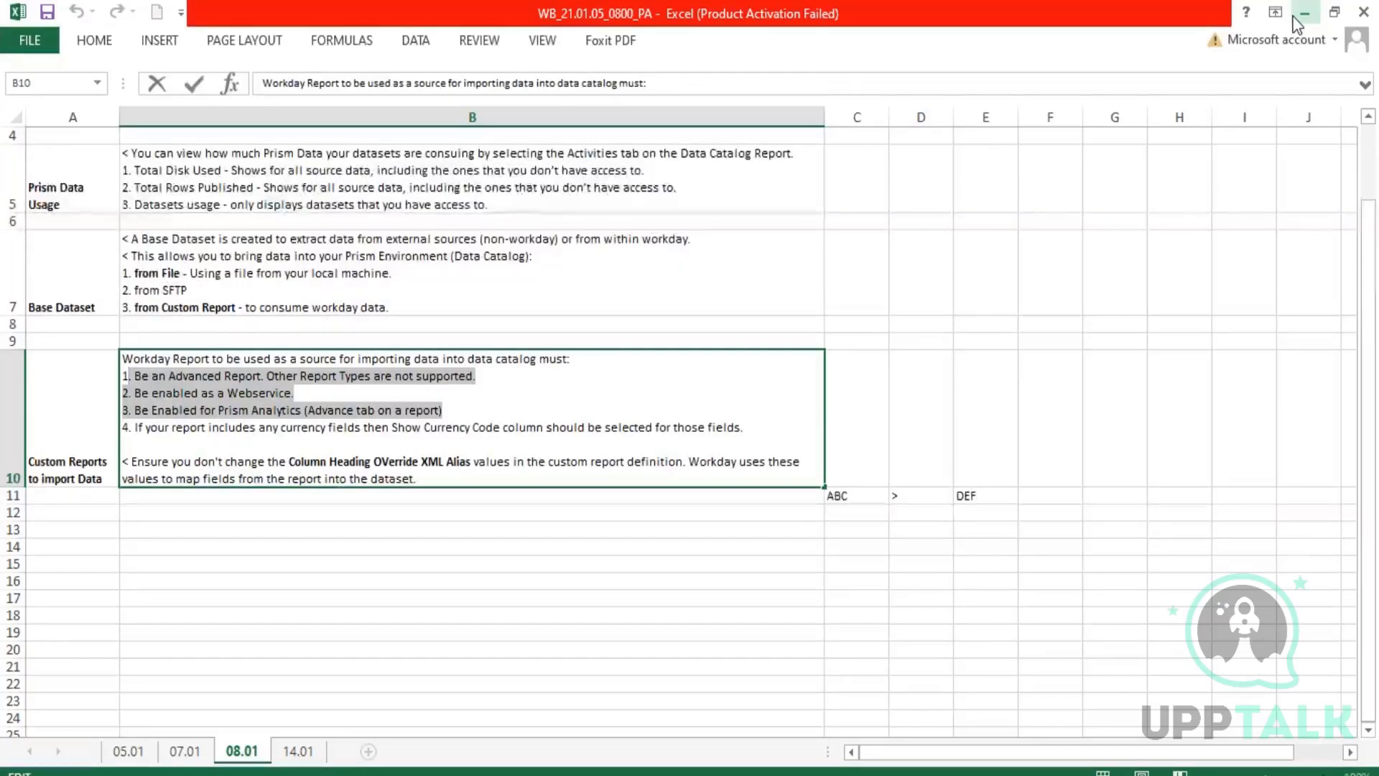
{"action": "left_click", "coordinate": [853, 550]}
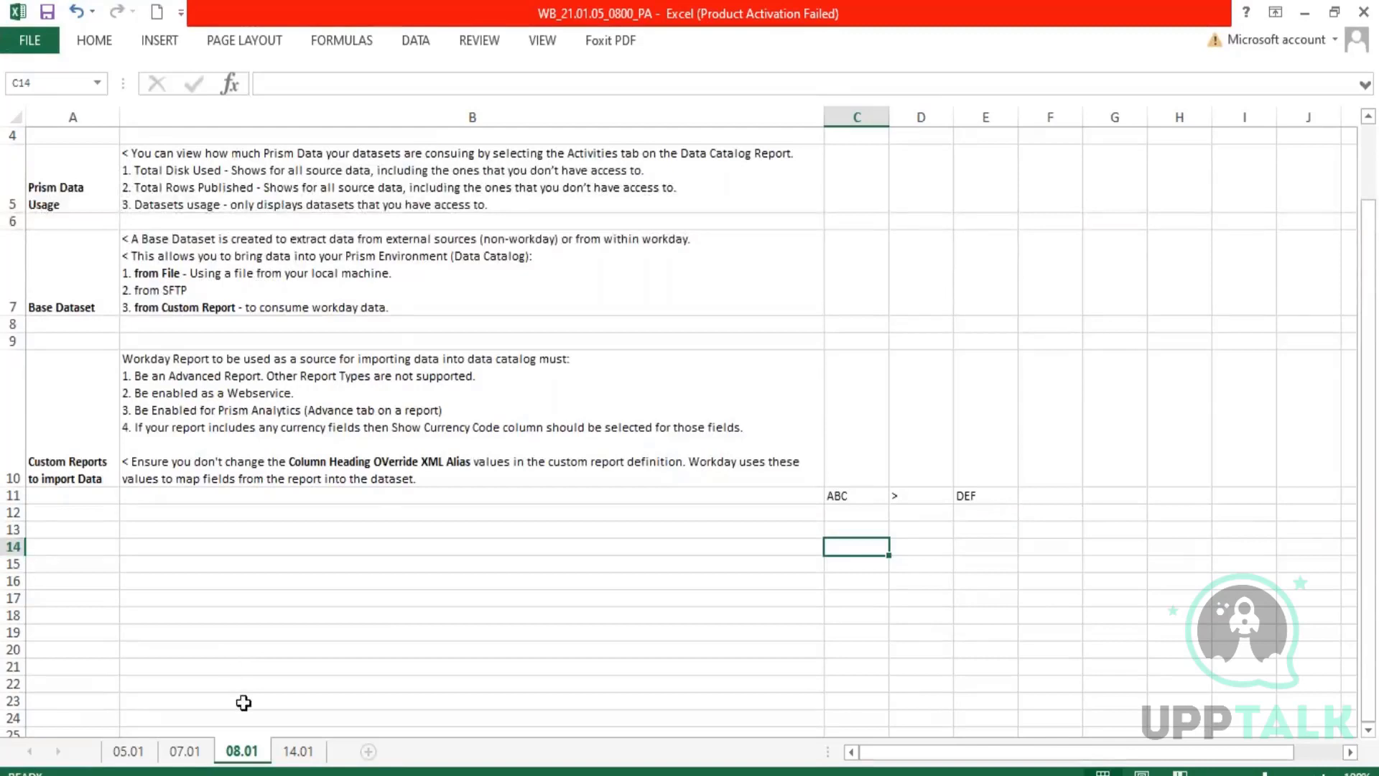
{"action": "left_click", "coordinate": [298, 751]}
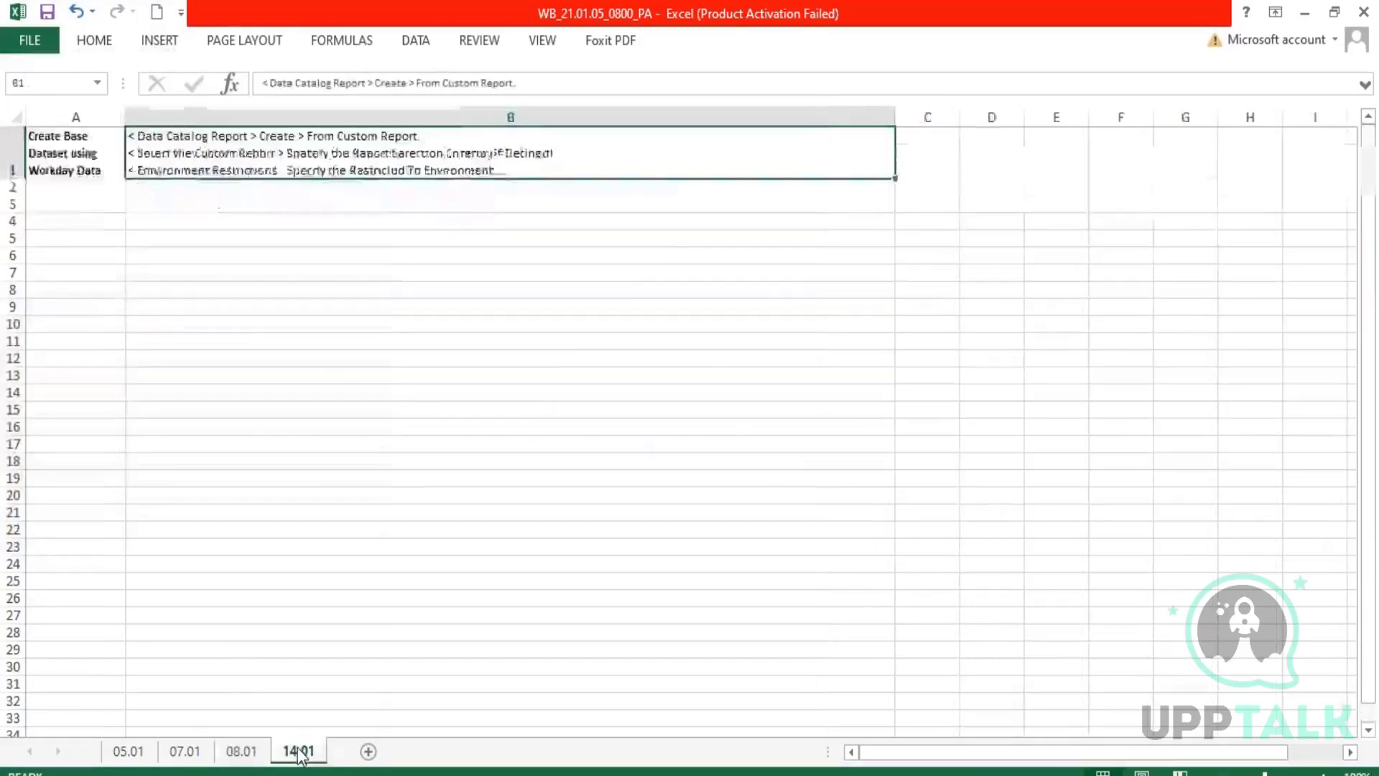
{"action": "double_click", "coordinate": [515, 170]}
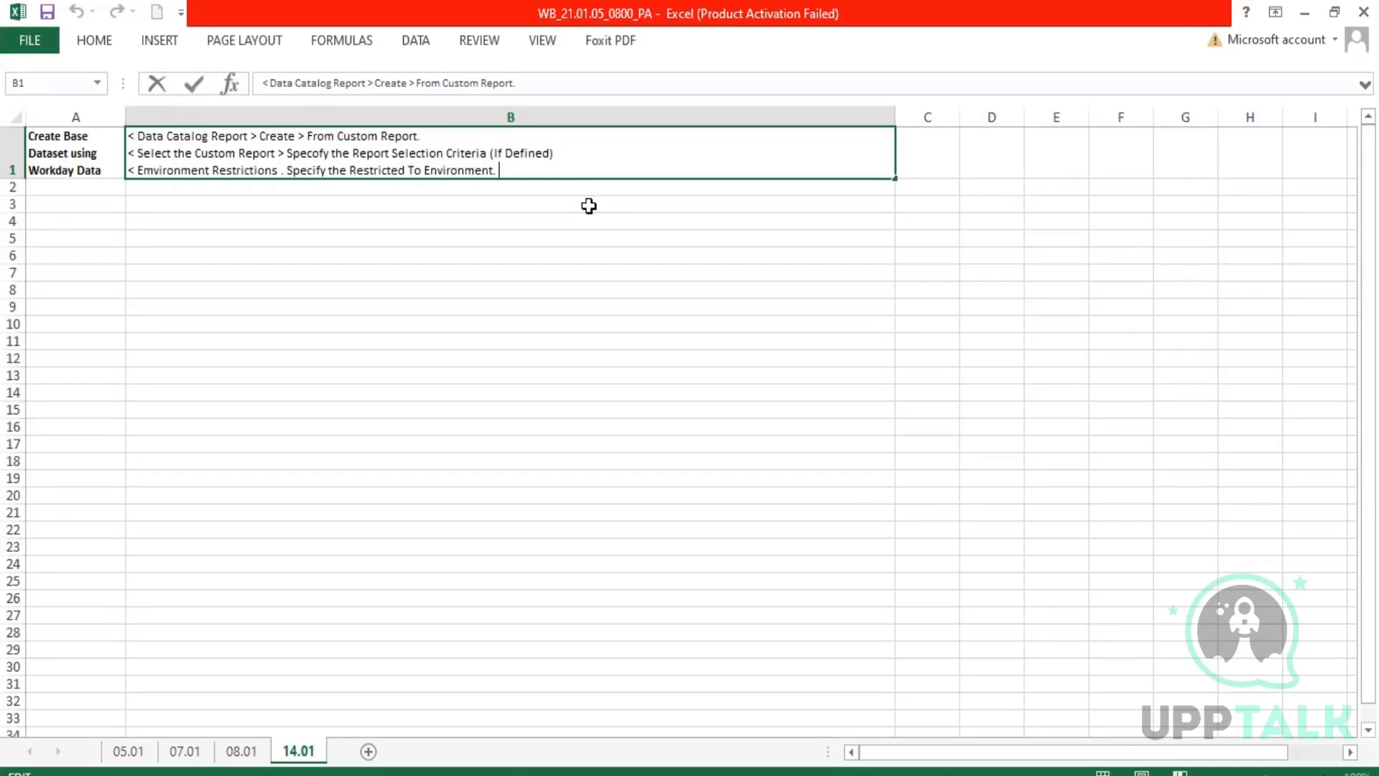
{"action": "type", "text": "- "}
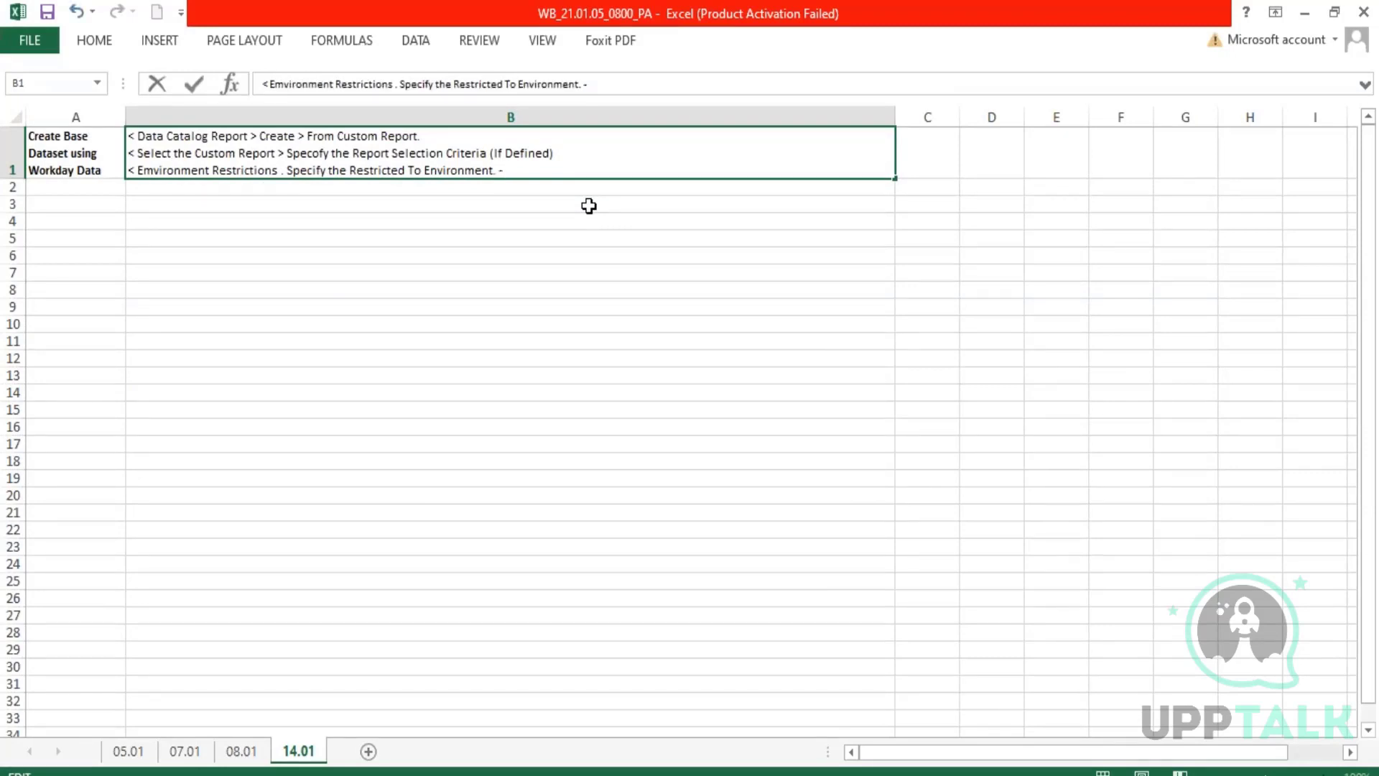
{"action": "type", "text": "When a datse"}
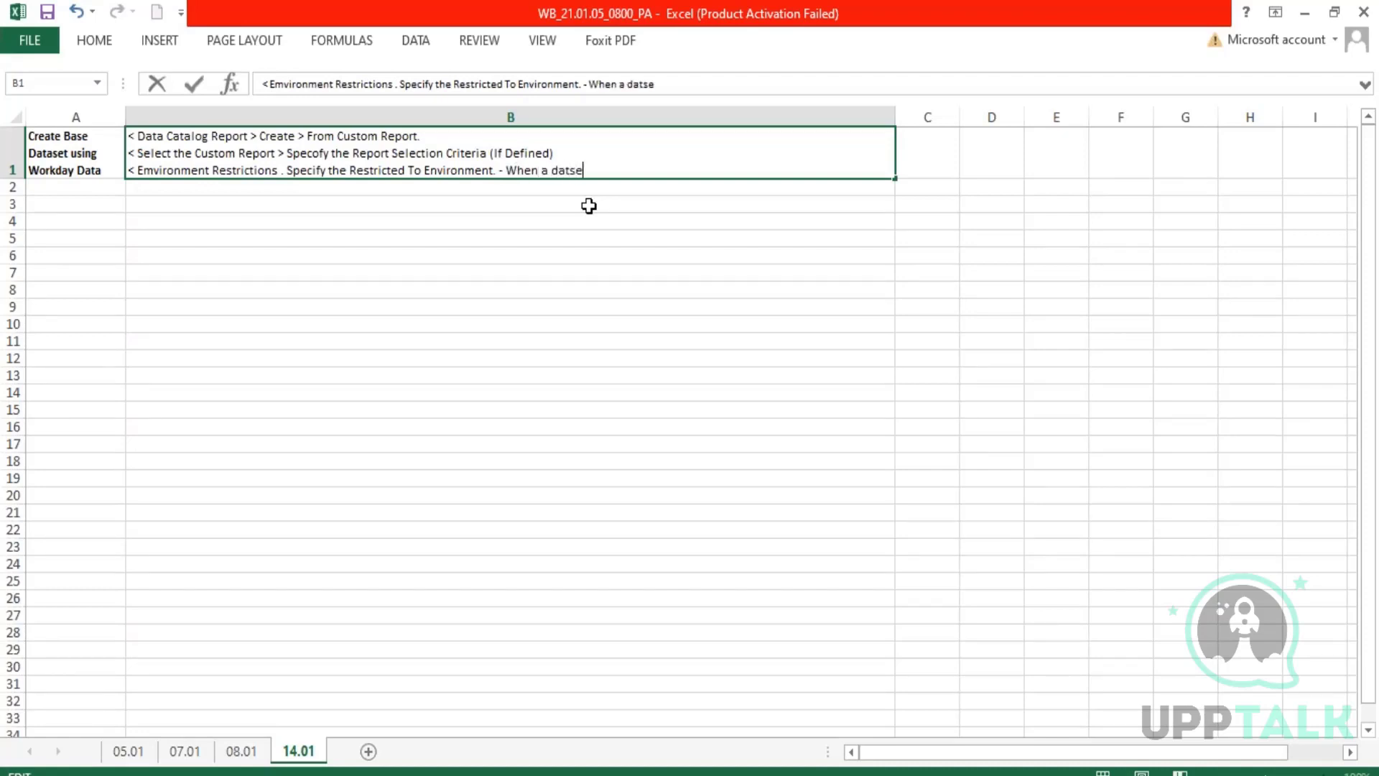
{"action": "type", "text": "t integration runs in "}
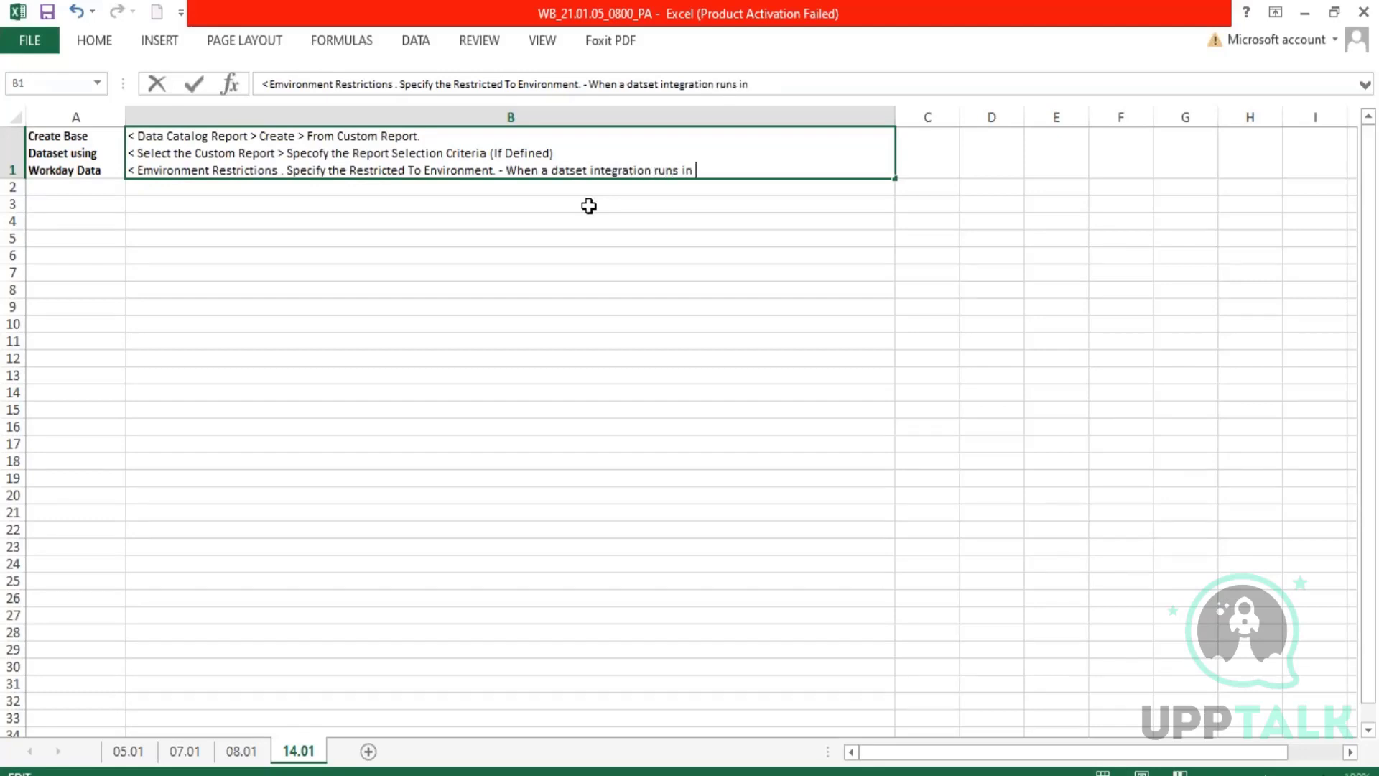
{"action": "type", "text": "an environment"}
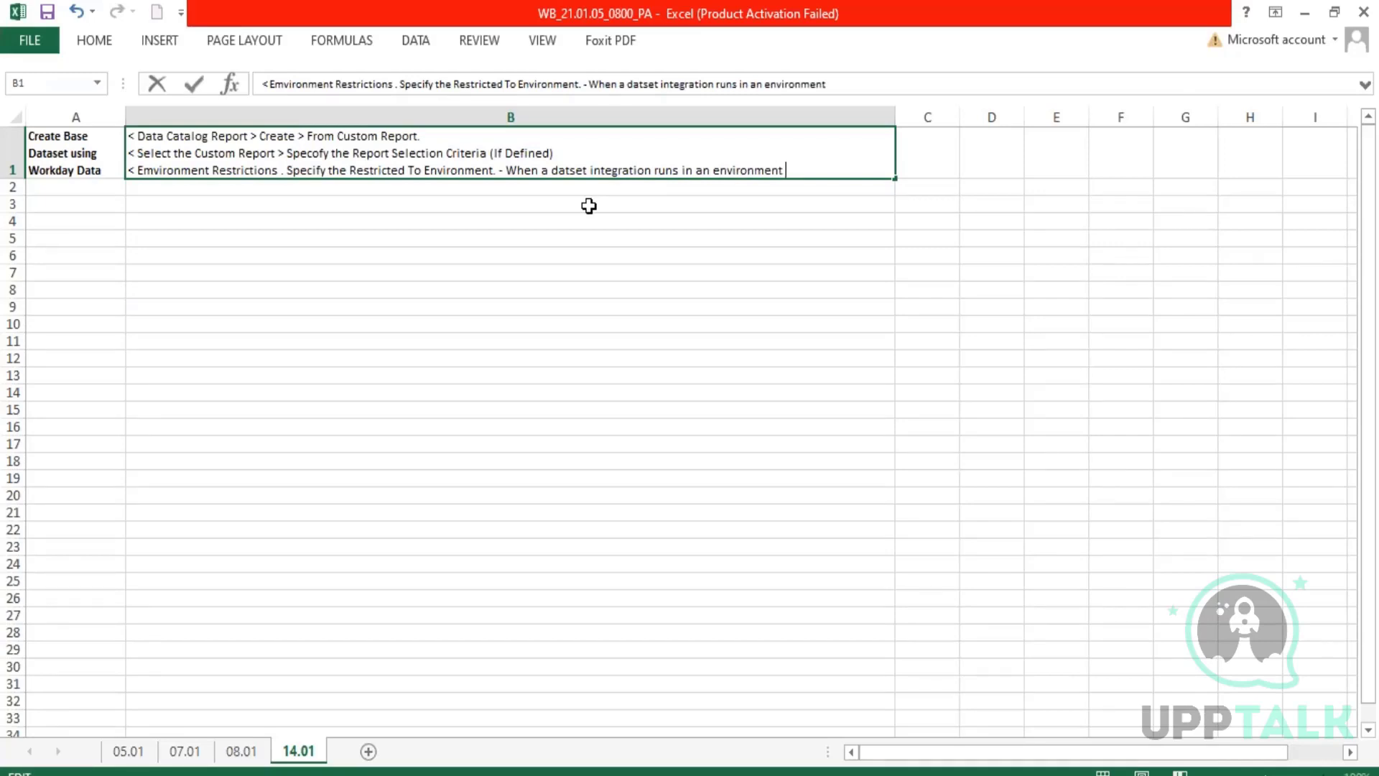
{"action": "type", "text": " and the"}
{"action": "type", "text": " configu"}
{"action": "key", "text": "BackSpace"}
{"action": "key", "text": "BackSpace"}
{"action": "key", "text": "BackSpace"}
{"action": "key", "text": "BackSpace"}
{"action": "key", "text": "BackSpace"}
{"action": "key", "text": "BackSpace"}
{"action": "key", "text": "BackSpace"}
{"action": "type", "text": "Restricted "}
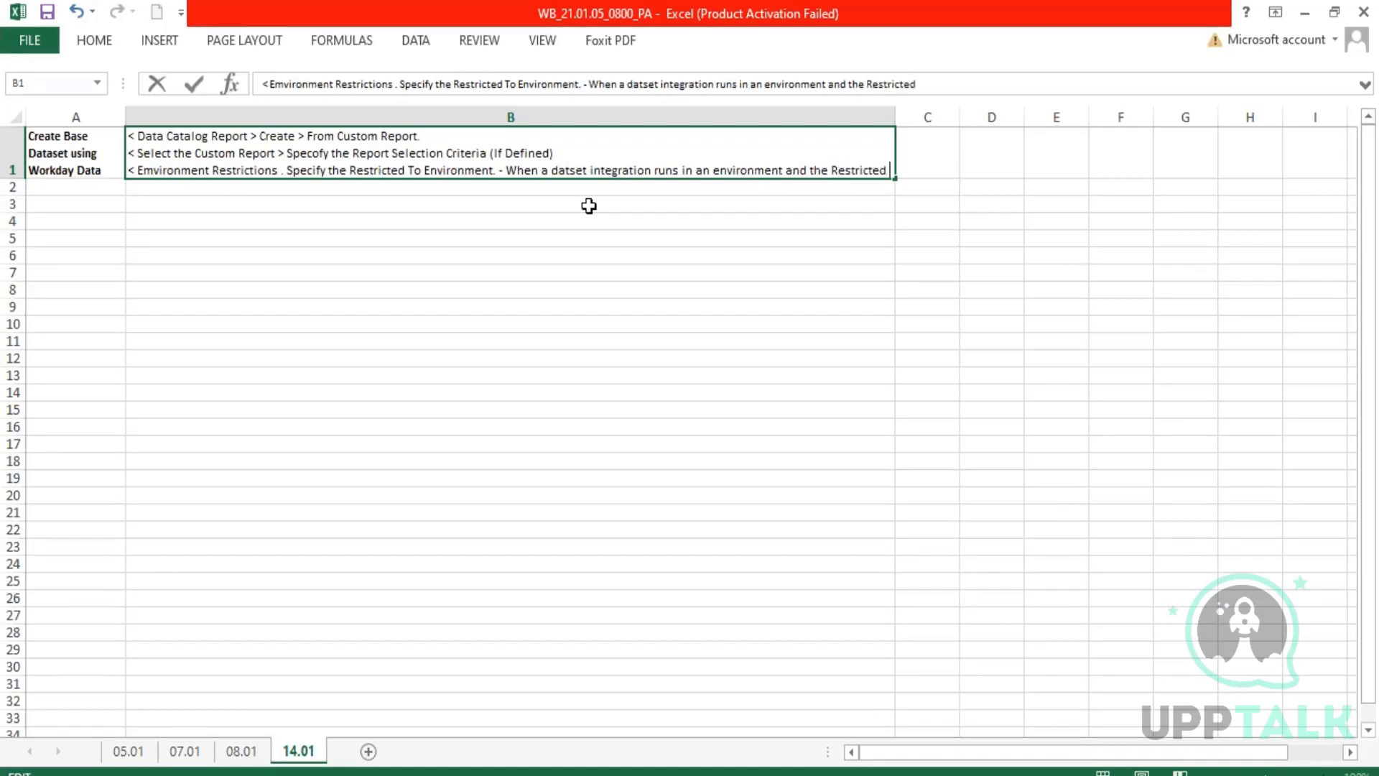
{"action": "type", "text": "To "}
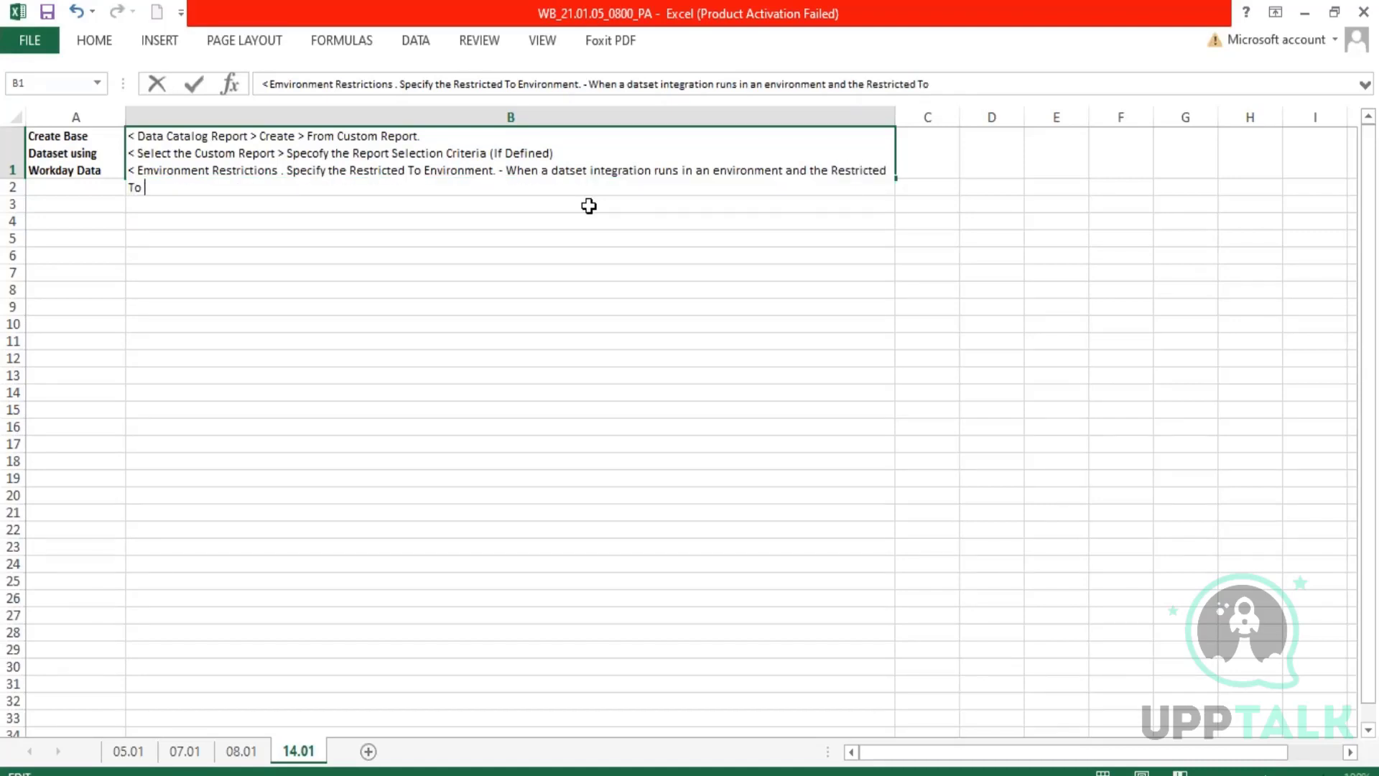
{"action": "type", "text": "Option does no"}
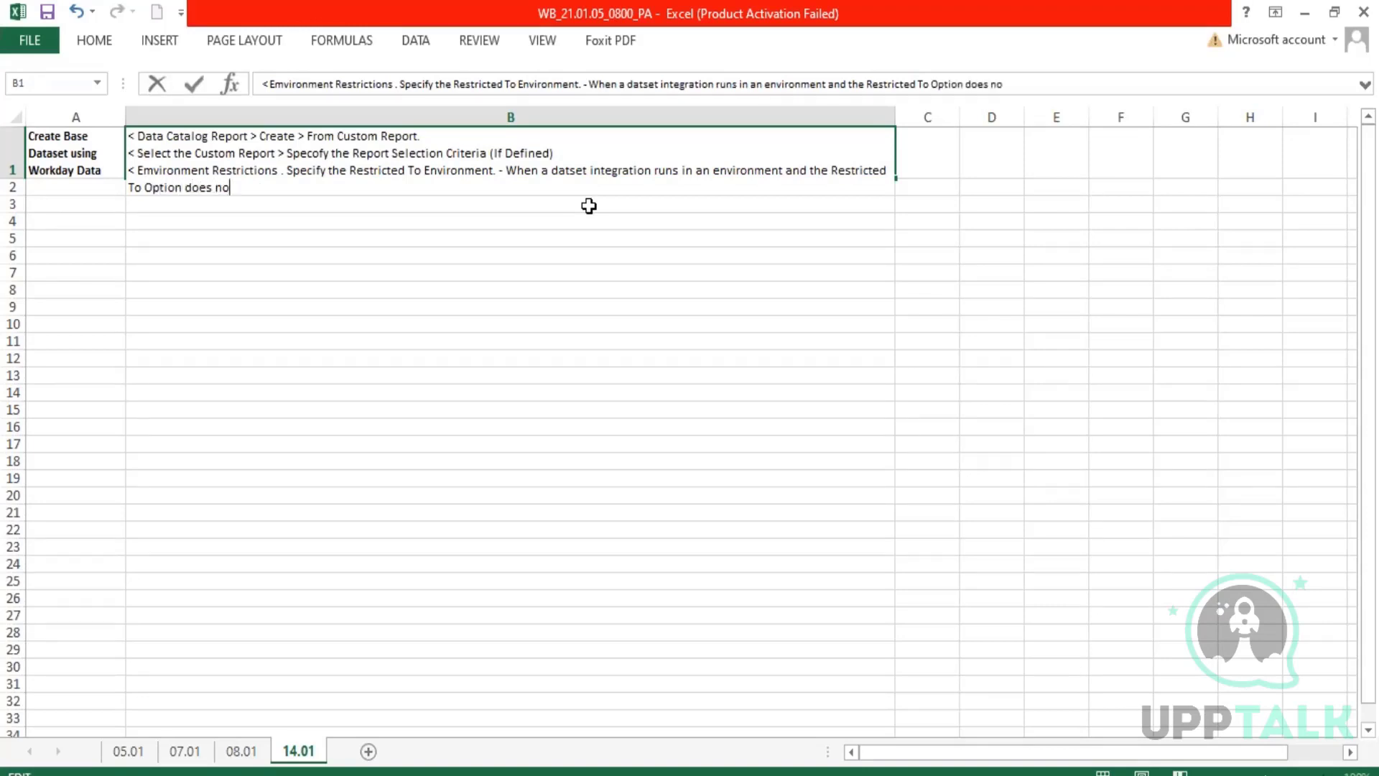
{"action": "type", "text": "t match, the dataset intg"}
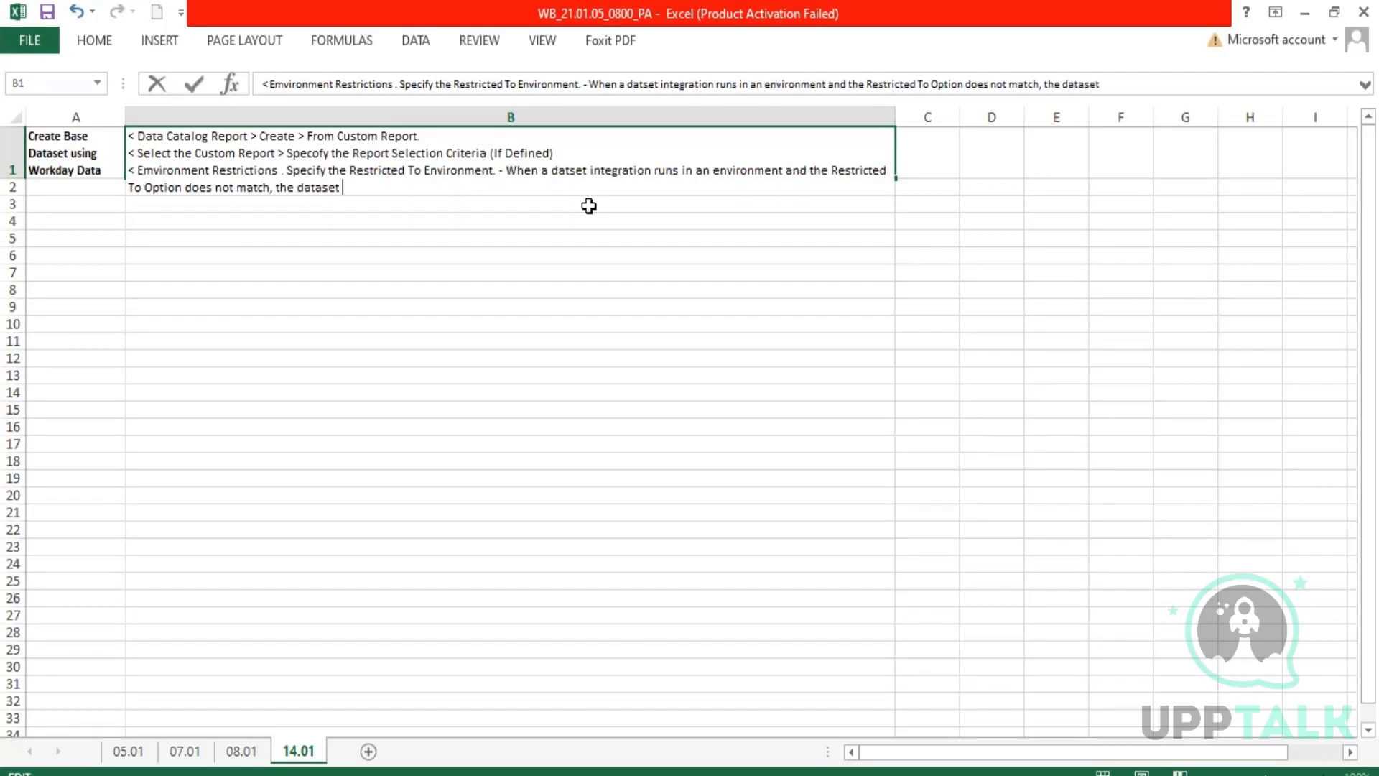
Complete the environment restrictions sentence in B1 with "the dataset integration fails and retrieves no data." and a line break.
{"action": "key", "text": "BackSpace"}
{"action": "key", "text": "BackSpace"}
{"action": "type", "text": "tegration fails"}
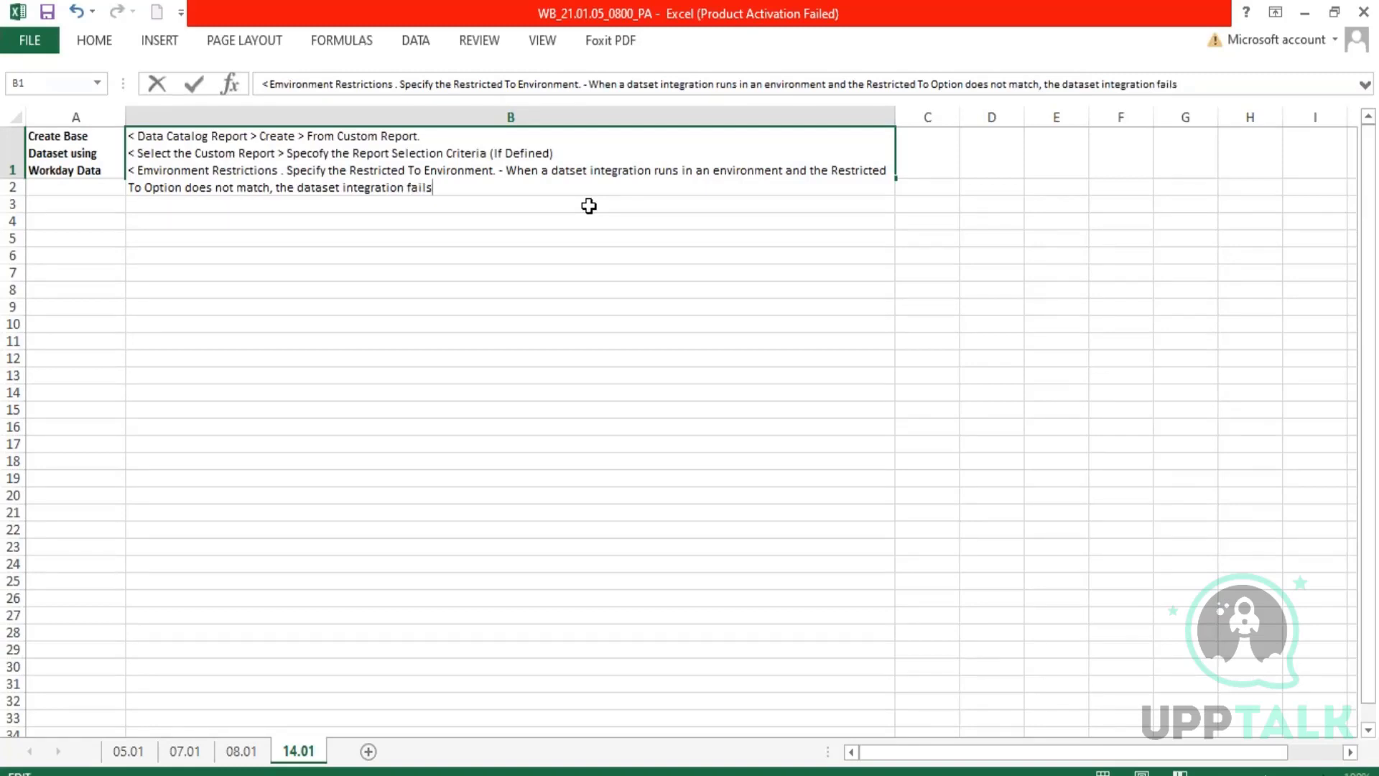
{"action": "type", "text": " and retrieves no "}
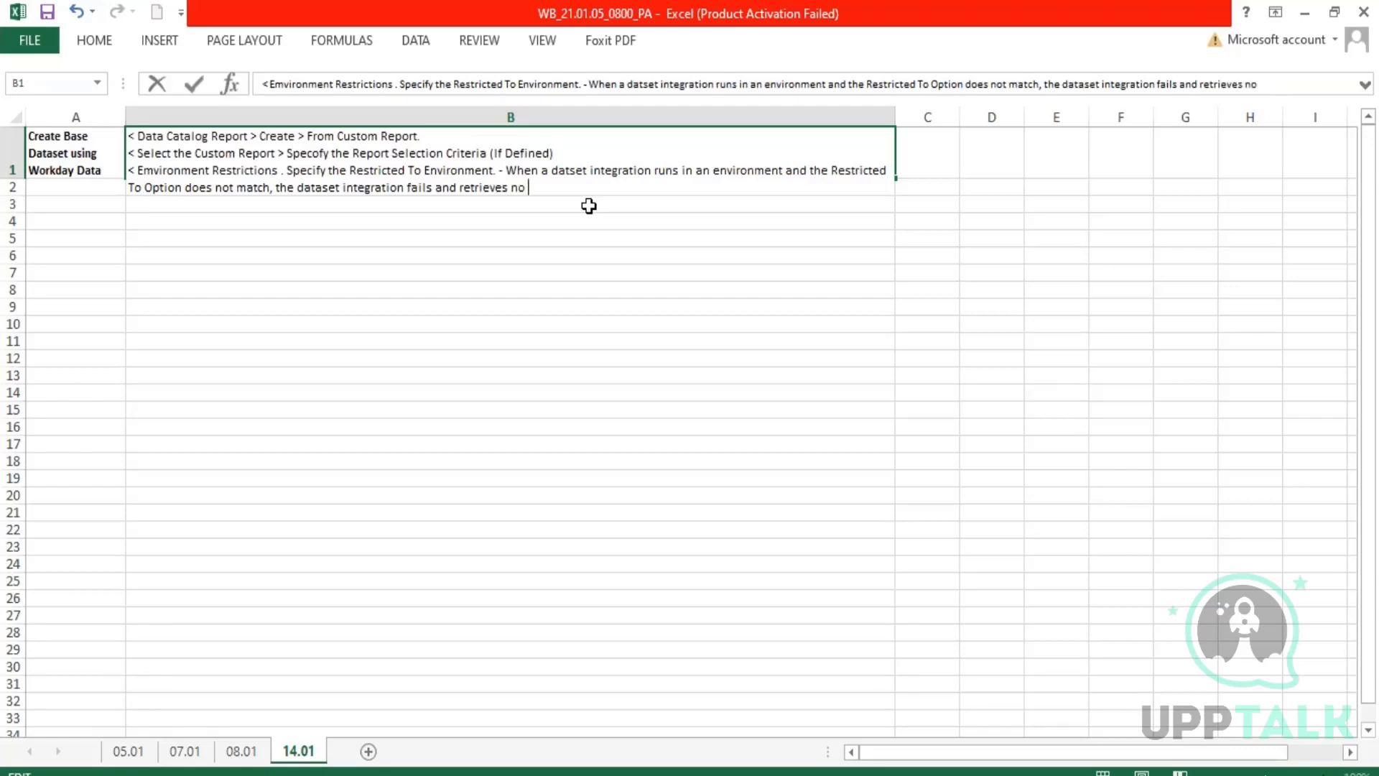
{"action": "type", "text": "daa from the"}
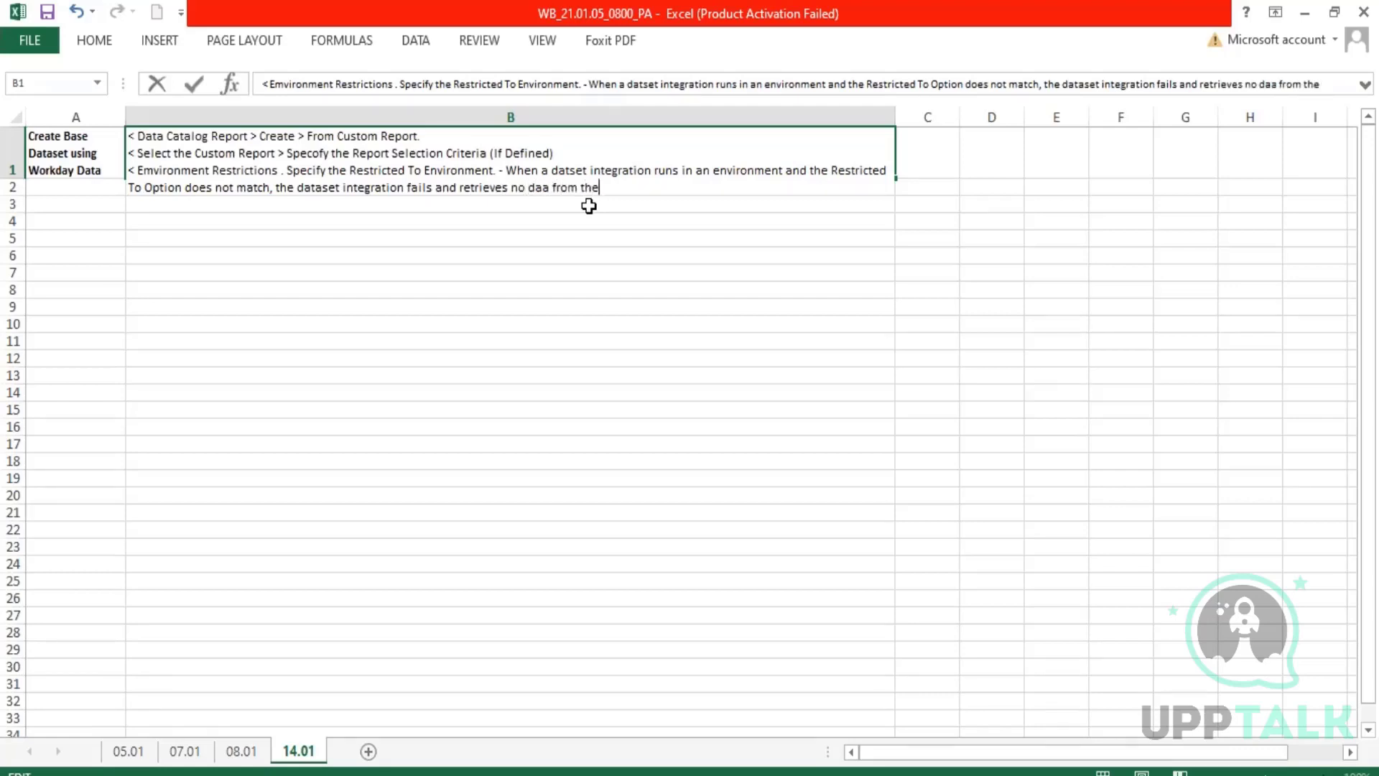
{"action": "type", "text": " selected"}
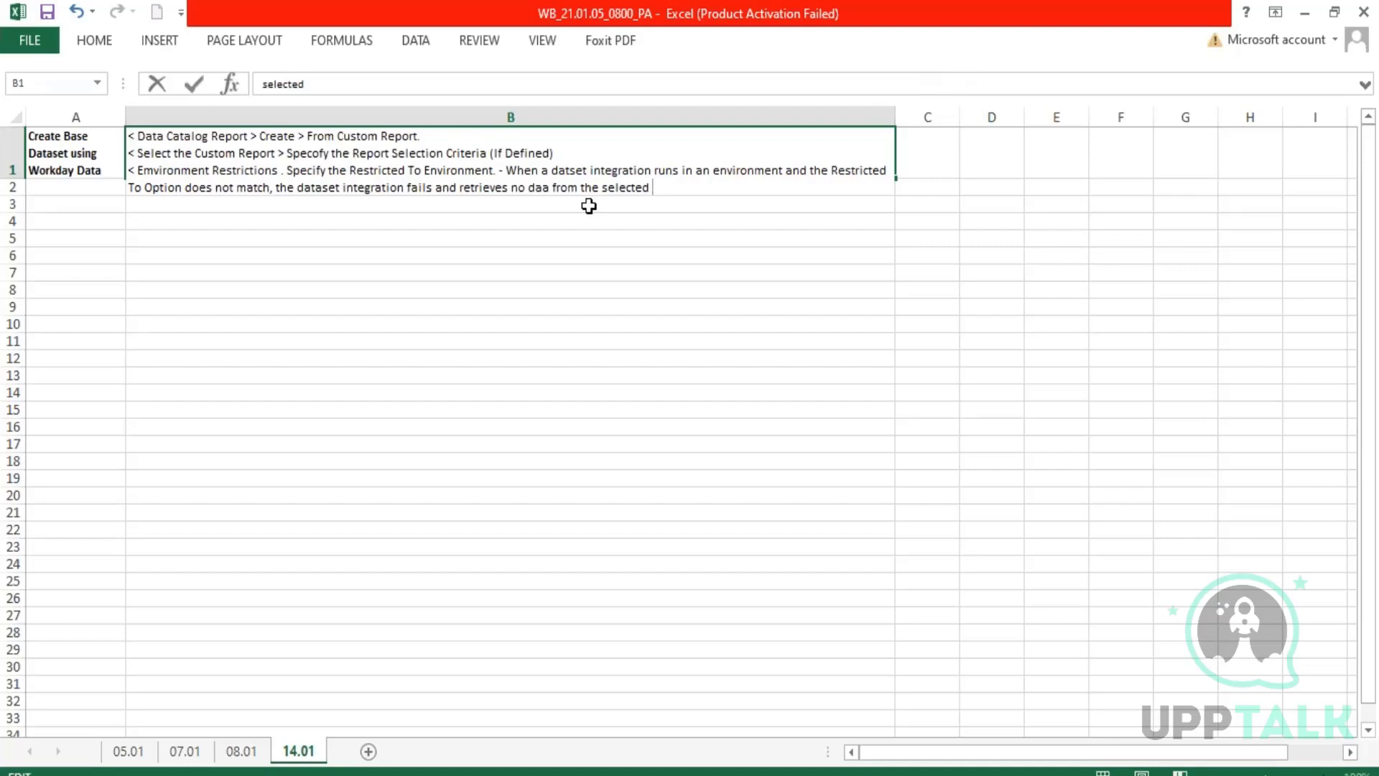
{"action": "key", "text": "BackSpace"}
{"action": "key", "text": "BackSpace"}
{"action": "key", "text": "BackSpace"}
{"action": "key", "text": "BackSpace"}
{"action": "key", "text": "BackSpace"}
{"action": "key", "text": "BackSpace"}
{"action": "key", "text": "BackSpace"}
{"action": "key", "text": "BackSpace"}
{"action": "key", "text": "BackSpace"}
{"action": "key", "text": "BackSpace"}
{"action": "key", "text": "BackSpace"}
{"action": "key", "text": "BackSpace"}
{"action": "key", "text": "BackSpace"}
{"action": "key", "text": "BackSpace"}
{"action": "key", "text": "BackSpace"}
{"action": "key", "text": "BackSpace"}
{"action": "key", "text": "BackSpace"}
{"action": "key", "text": "BackSpace"}
{"action": "key", "text": "BackSpace"}
{"action": "key", "text": "BackSpace"}
{"action": "type", "text": "ta."}
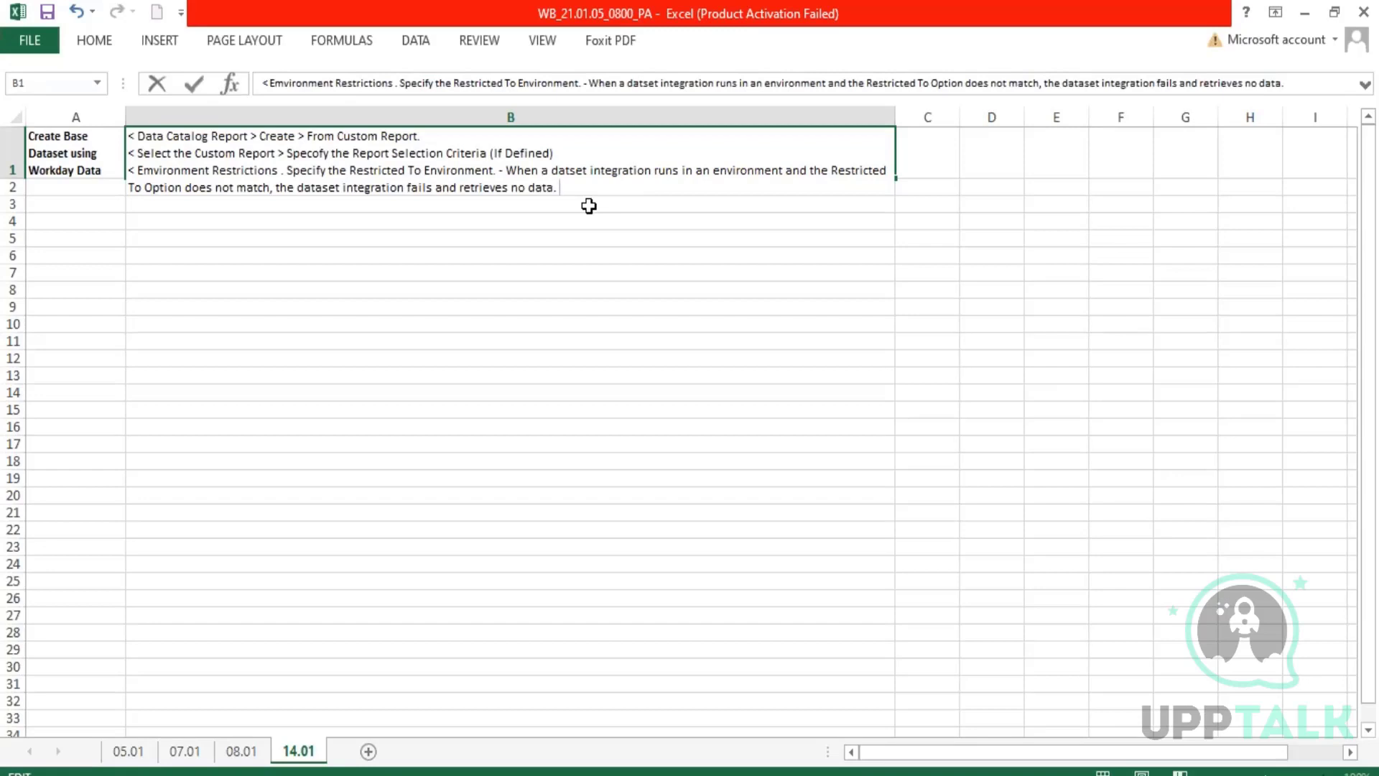
{"action": "key", "text": "alt+Return"}
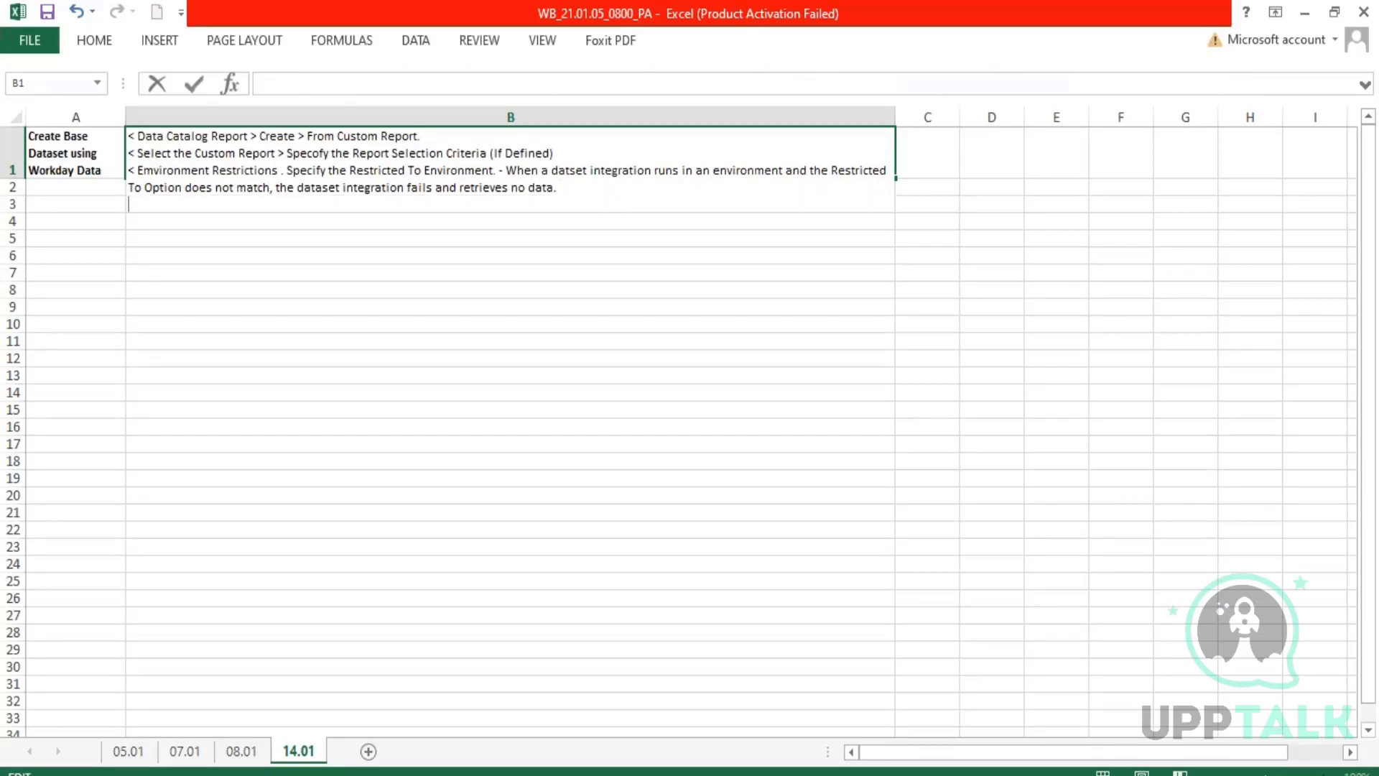
Add the note line "< Restrict the Environments to avoid inadvaretenly transferring test data to a non test environment." to B1.
{"action": "type", "text": "< Restrict the"}
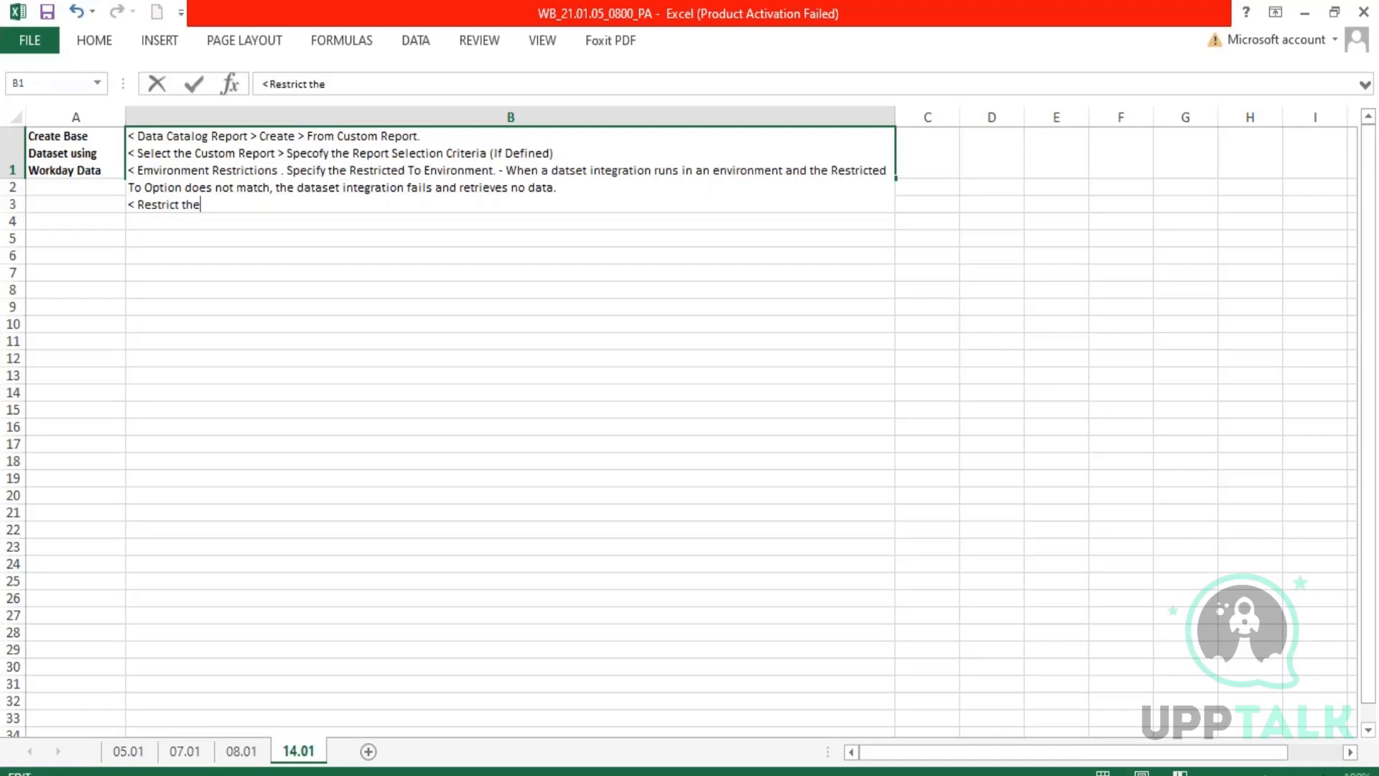
{"action": "type", "text": "Environments to a"}
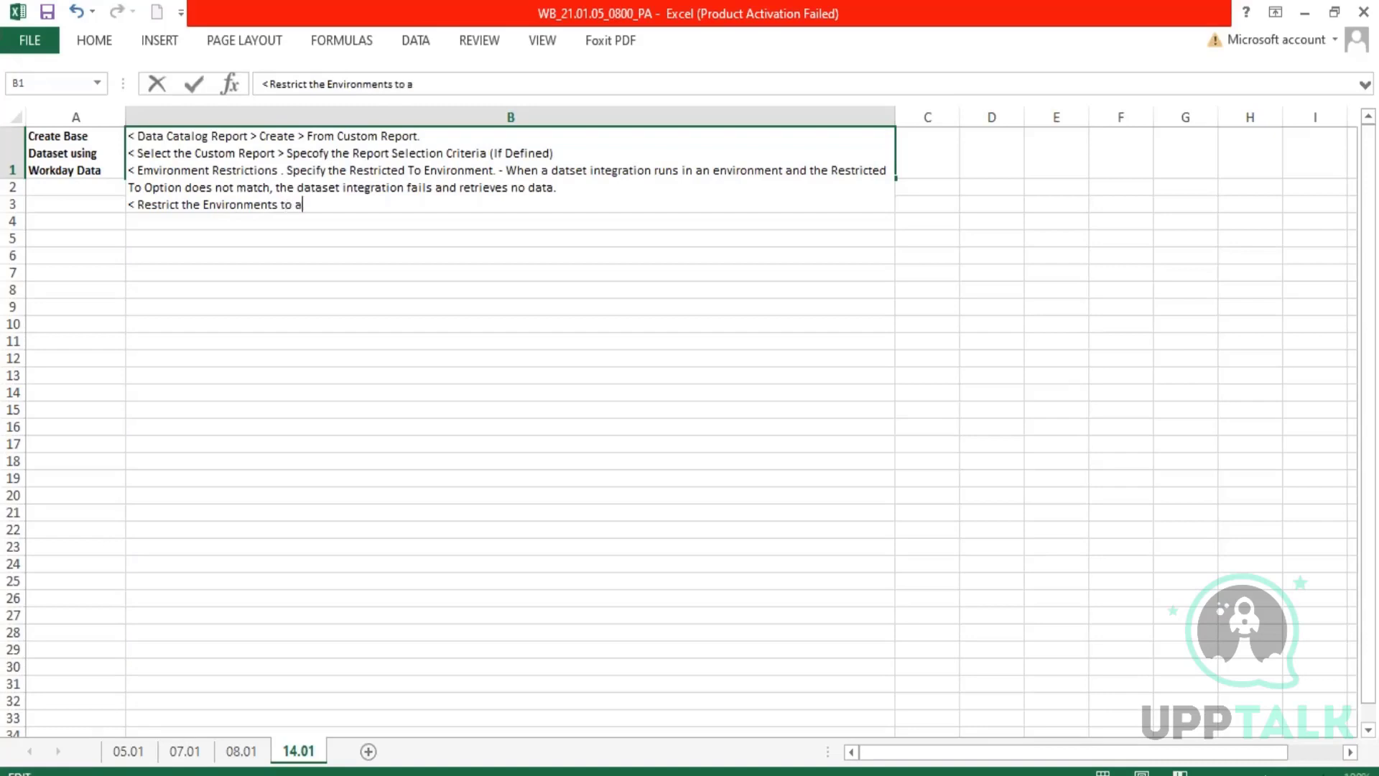
{"action": "type", "text": "void inadvaretenly"}
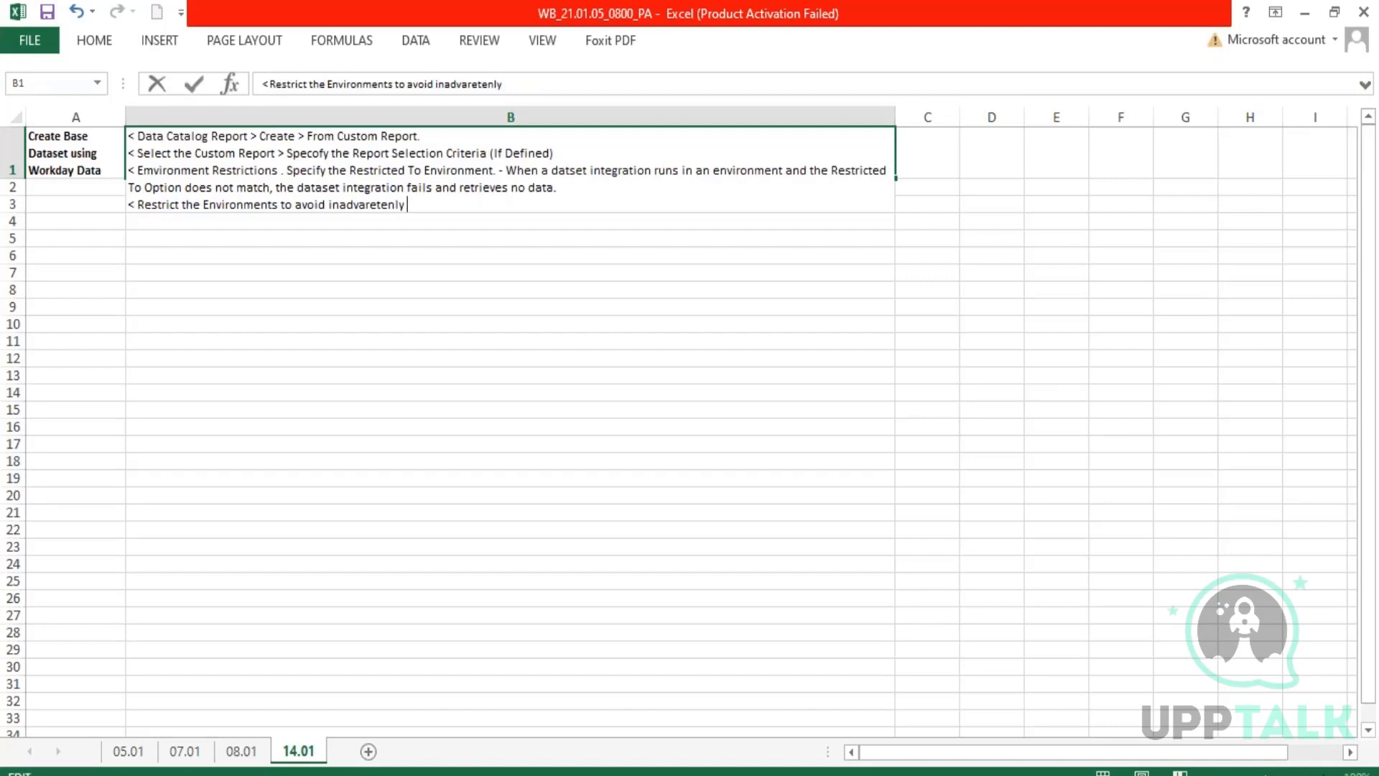
{"action": "type", "text": " transferring test "}
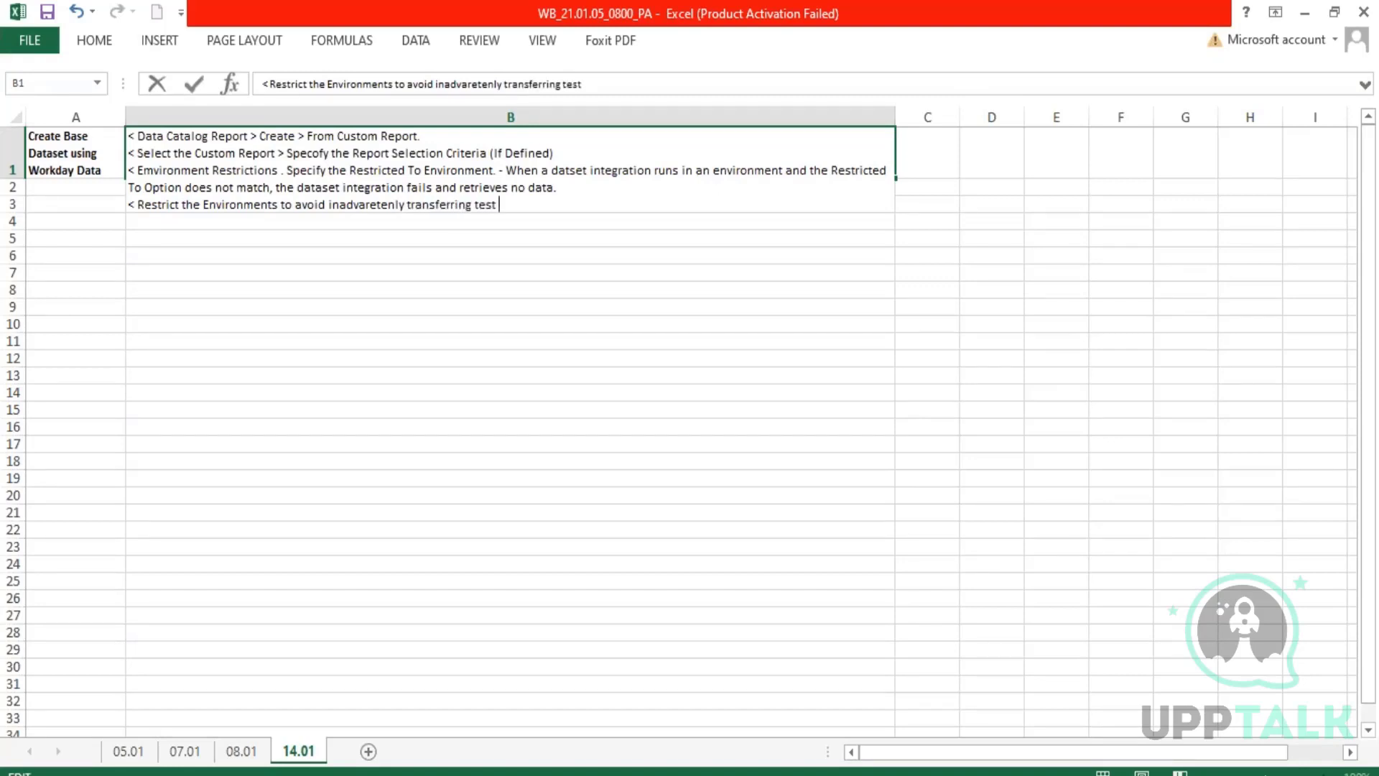
{"action": "type", "text": "data to a non test"}
{"action": "type", "text": "en"}
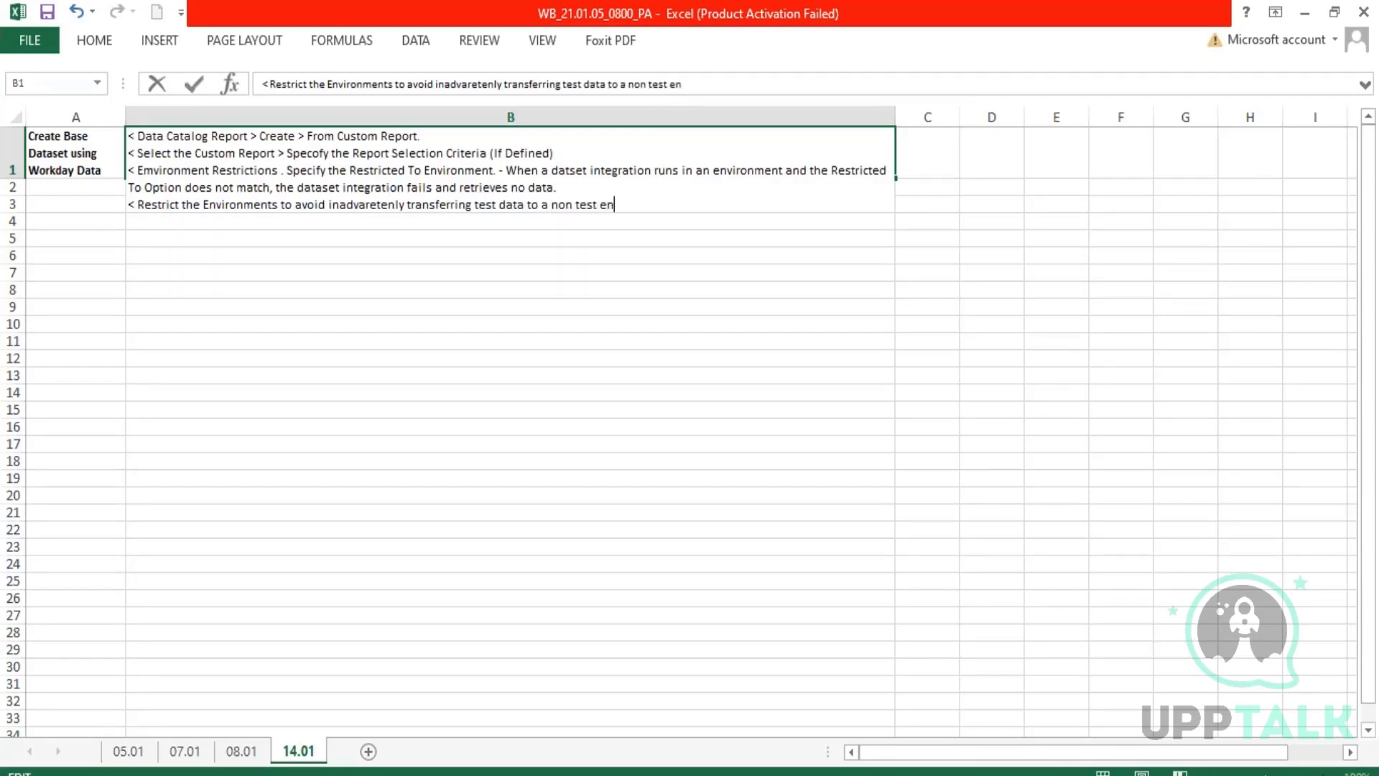
{"action": "type", "text": "vironment."}
{"action": "key", "text": "alt+Return"}
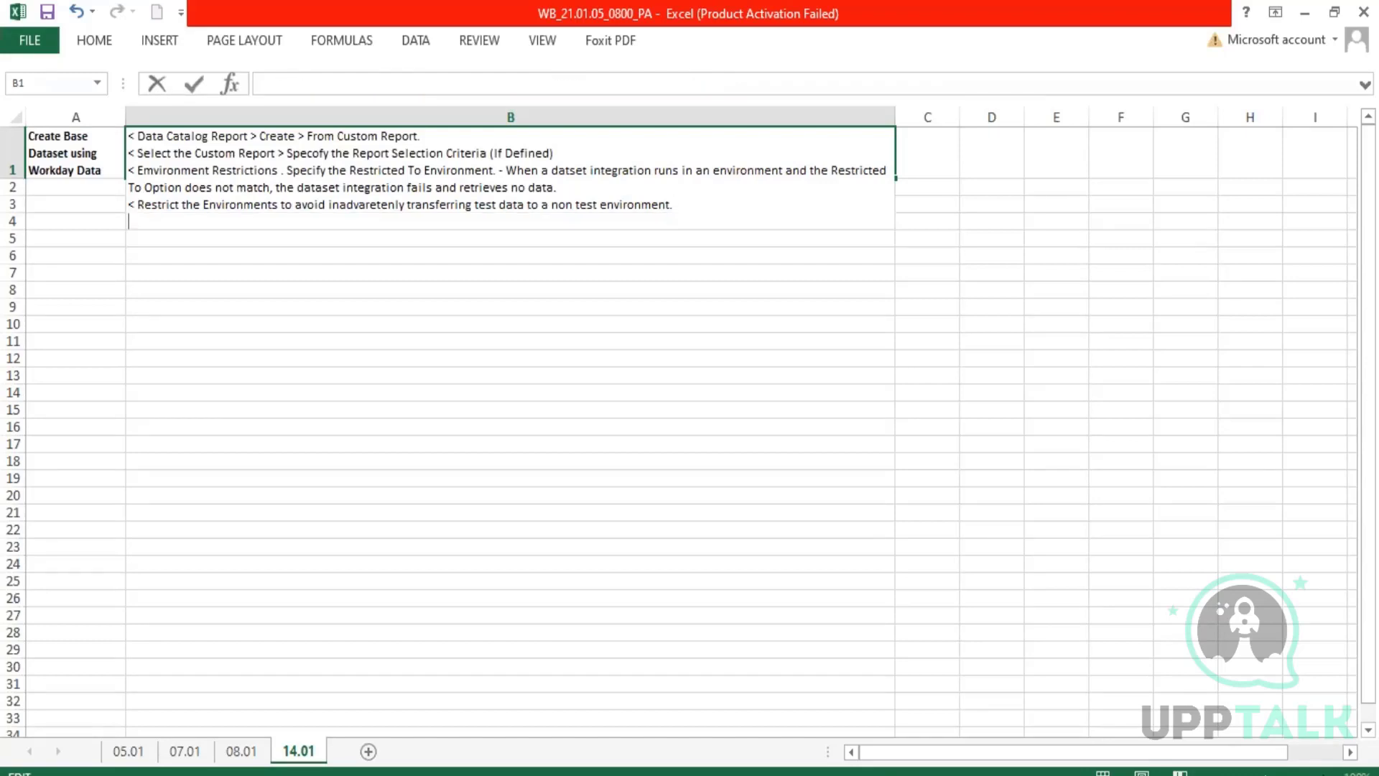
Add the procedure line "< Specifiy the integration schedule." to the notes in B1.
{"action": "type", "text": "< Specifiey th"}
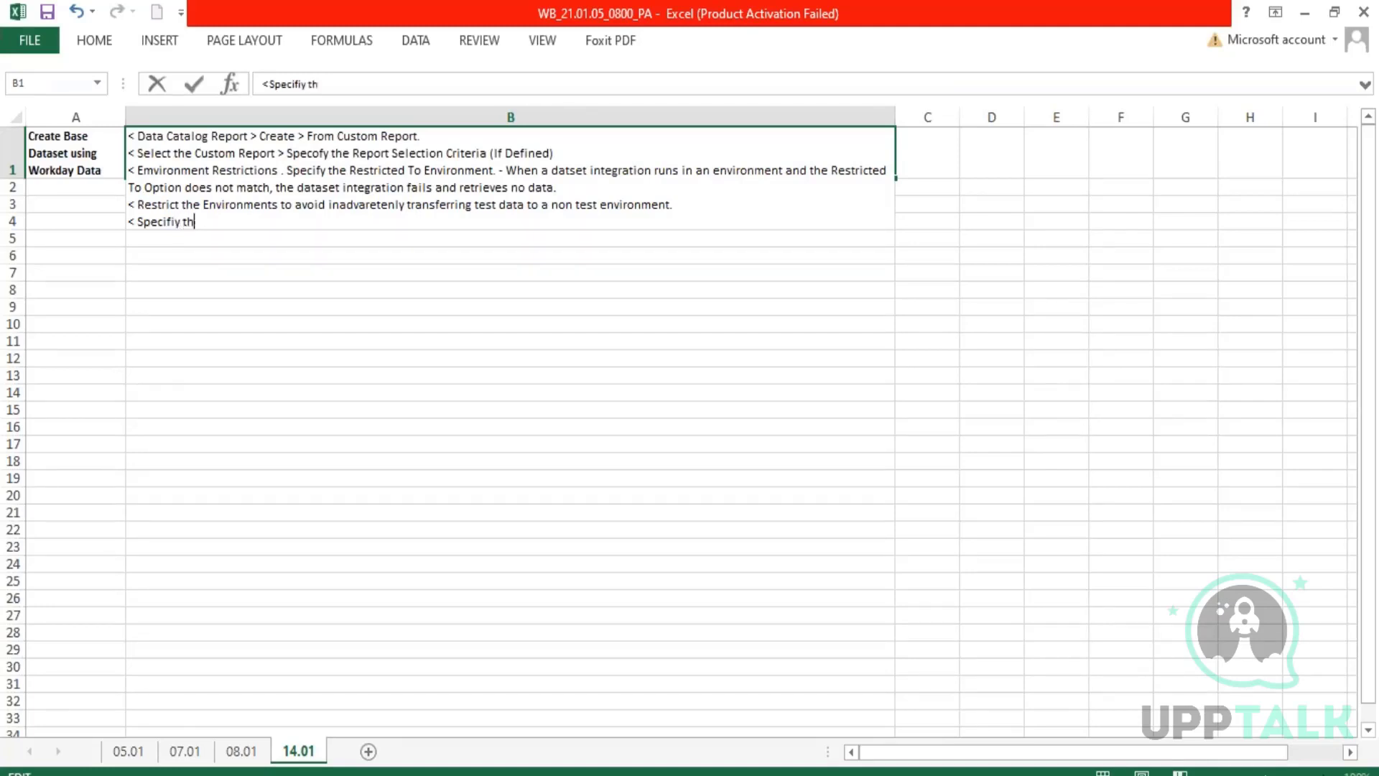
{"action": "type", "text": "e integration schedule."}
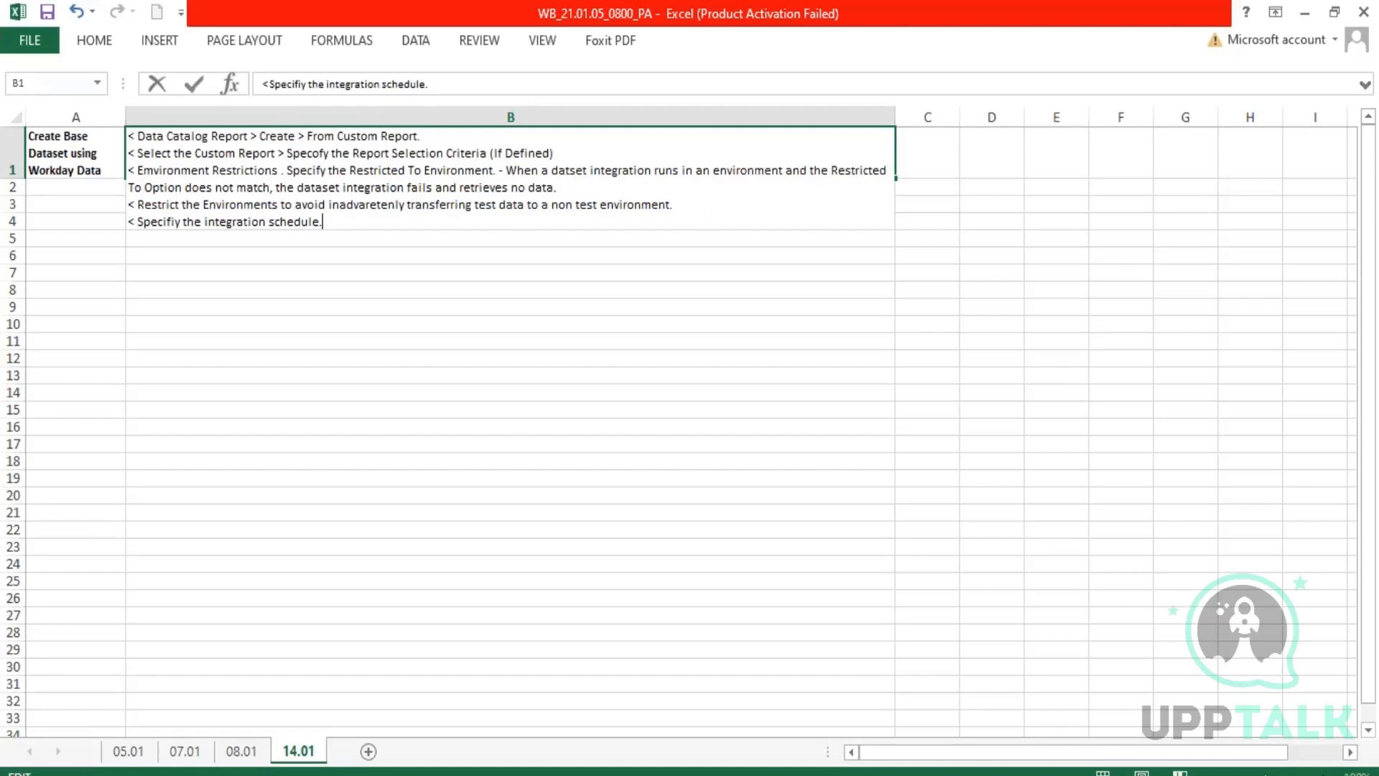
{"action": "key", "text": "alt+Return"}
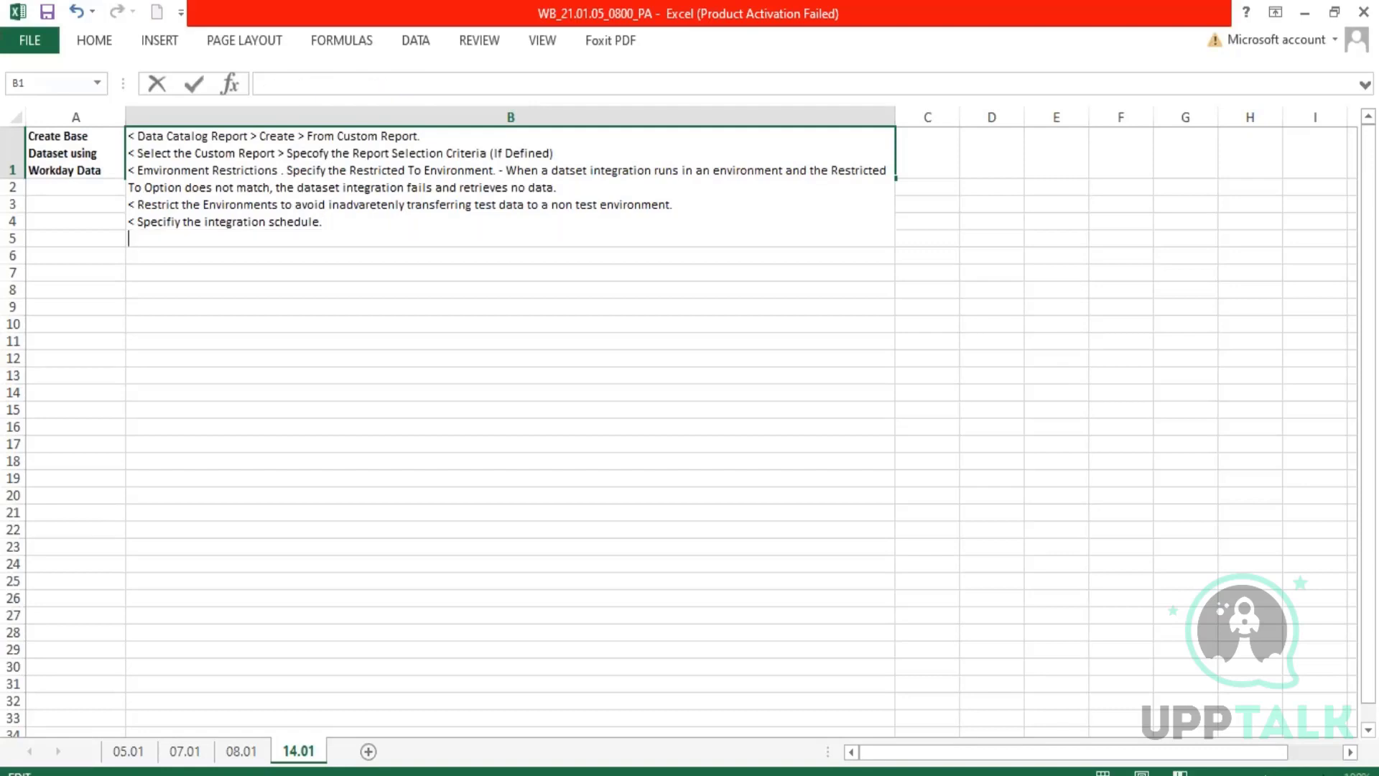
Add the line "< Specify a unique name for the dataset. Name cannot be changes after the dataset is saved." to B1.
{"action": "type", "text": "< Specify a uniqu"}
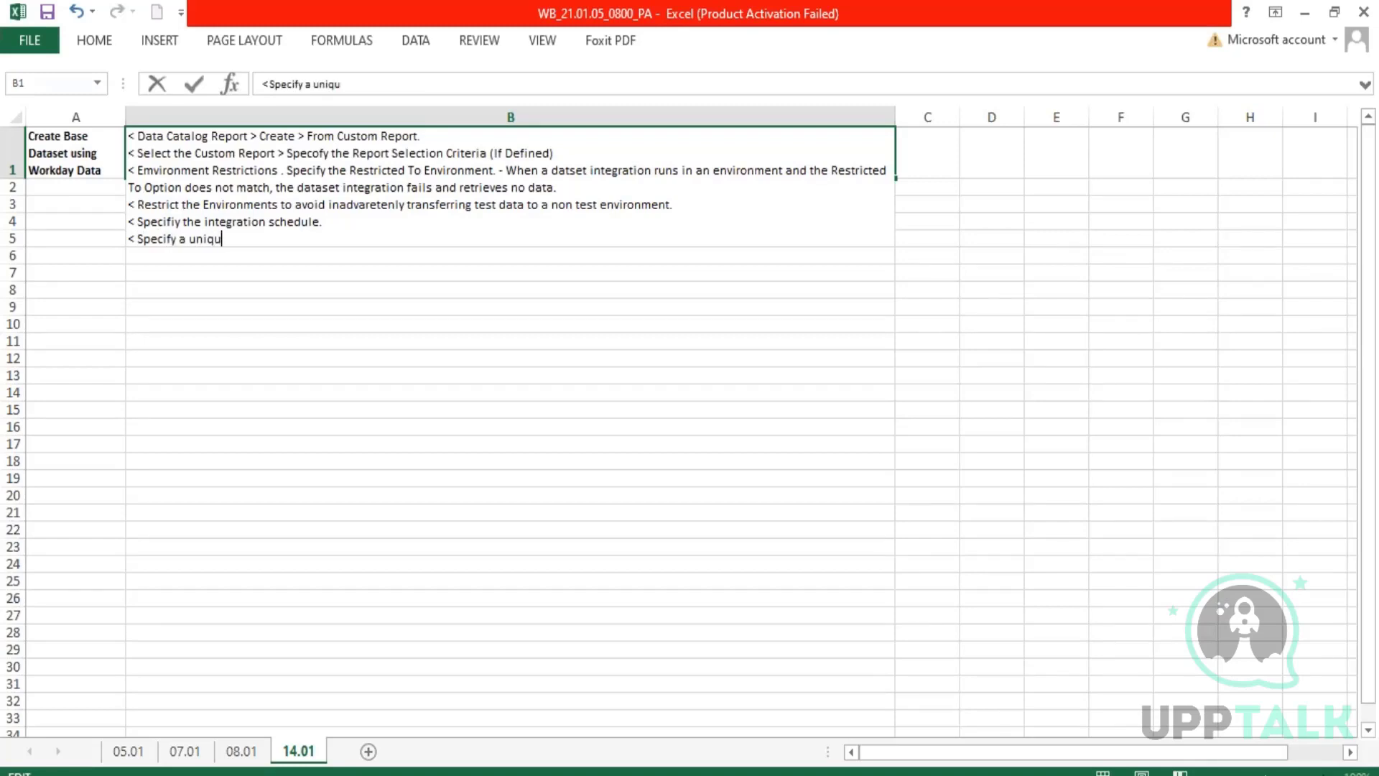
{"action": "type", "text": "e name for the dataset. "}
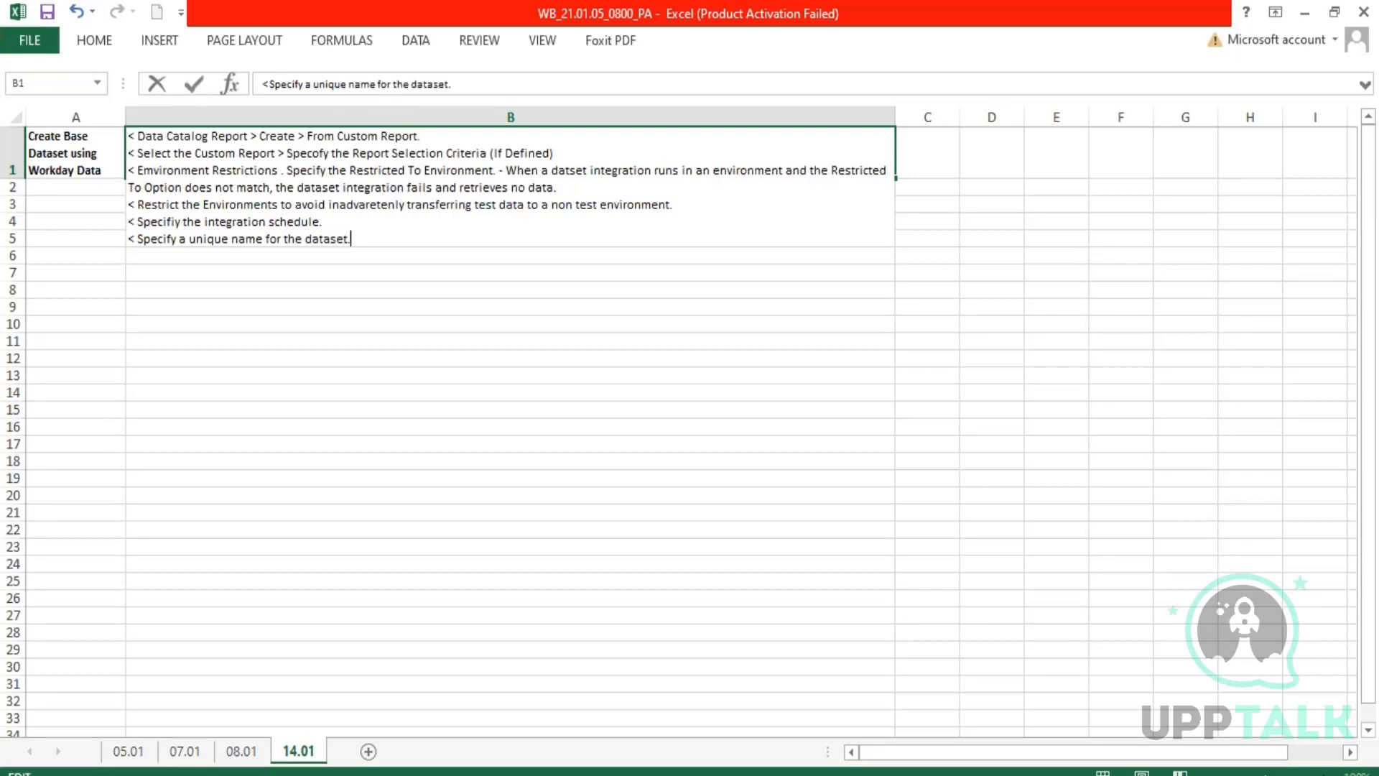
{"action": "type", "text": "T"}
{"action": "key", "text": "BackSpace"}
{"action": "type", "text": "DAta"}
{"action": "key", "text": "BackSpace"}
{"action": "key", "text": "BackSpace"}
{"action": "key", "text": "BackSpace"}
{"action": "key", "text": "BackSpace"}
{"action": "type", "text": "Name cannot "}
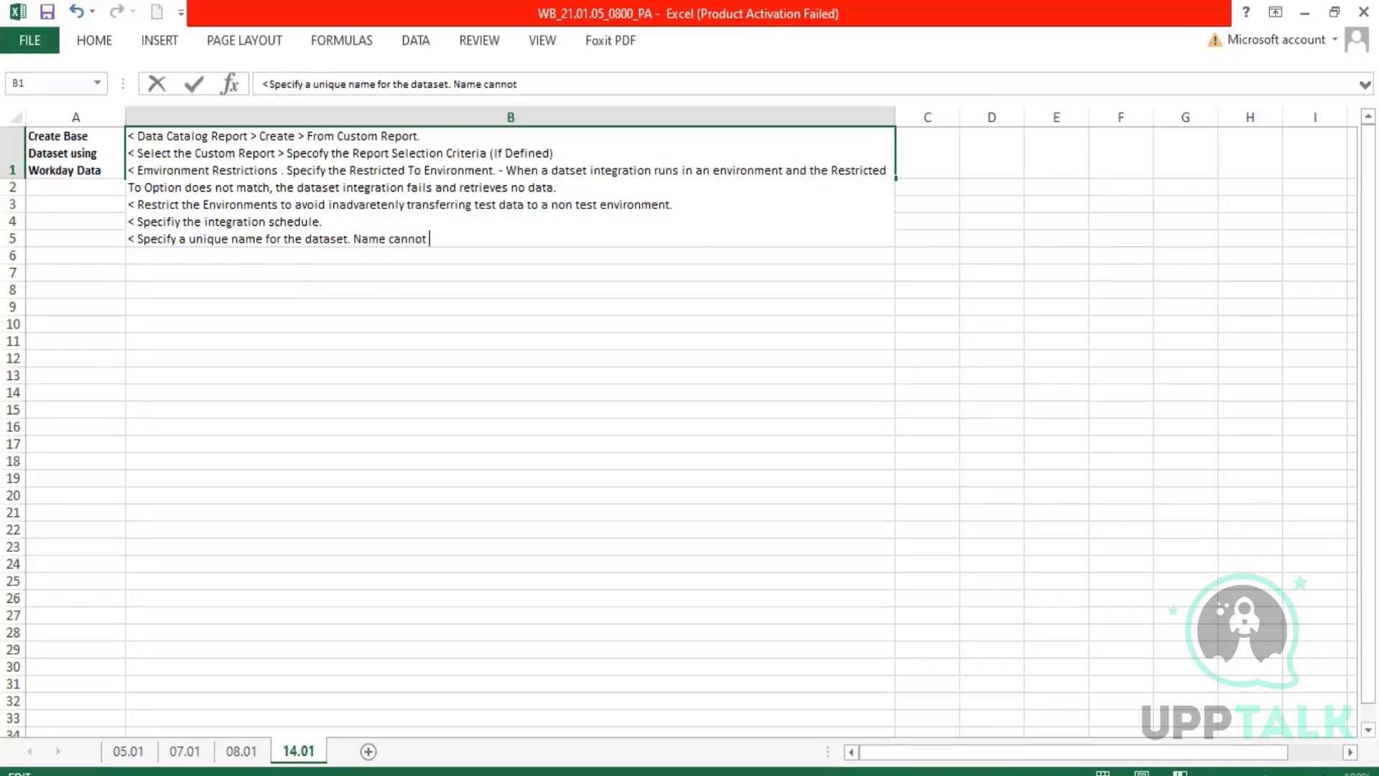
{"action": "type", "text": "be changes af"}
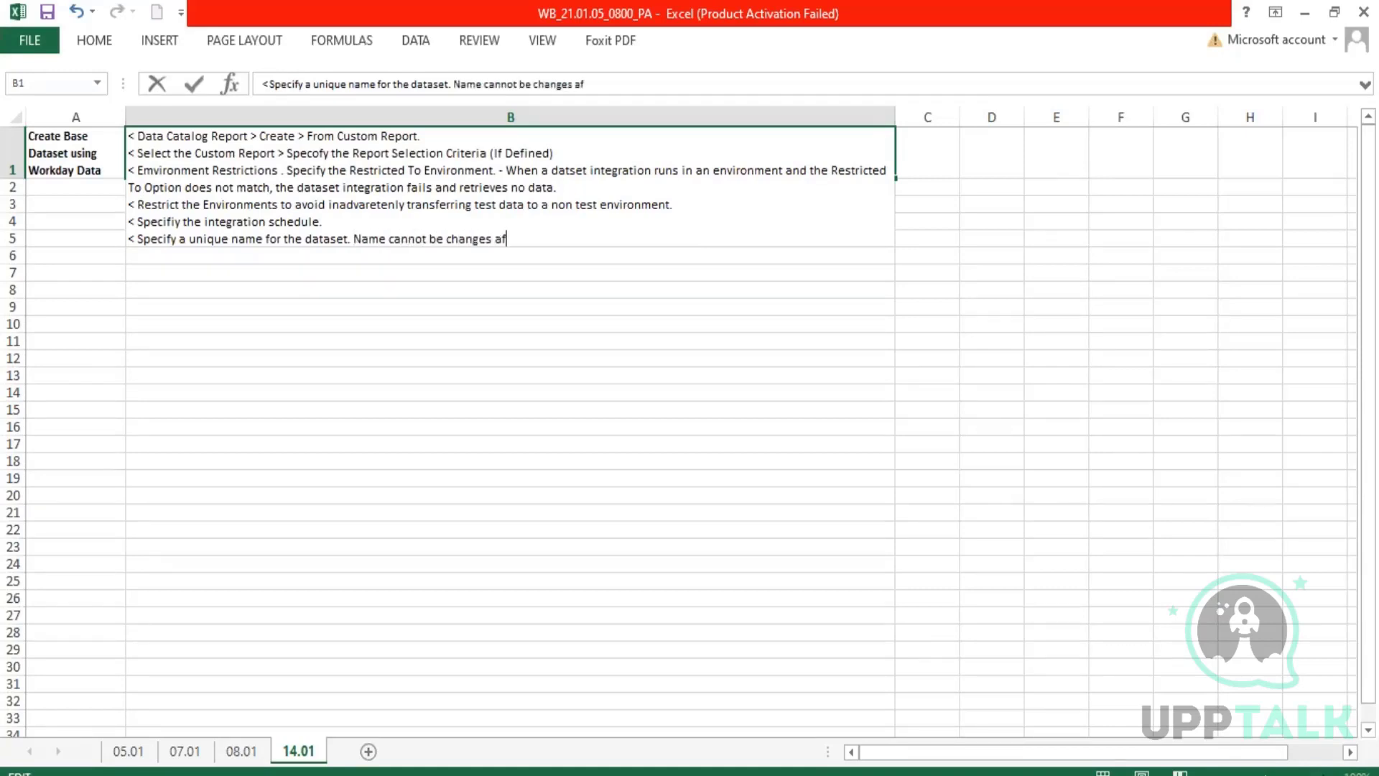
{"action": "type", "text": "ter the datase"}
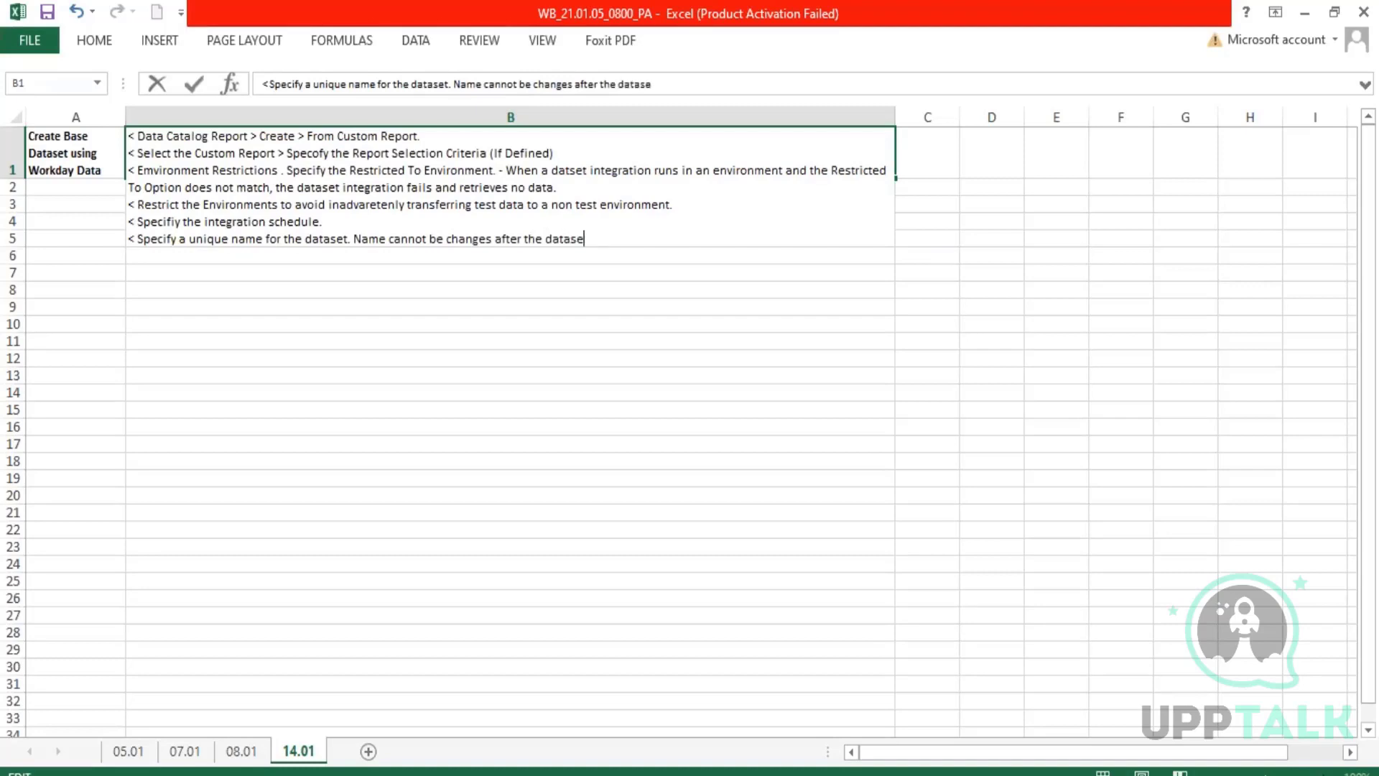
{"action": "type", "text": "t is saved."}
{"action": "key", "text": "alt+Return"}
Add the line "< DAta Load Options" to the B1 notes, followed by a new empty line.
{"action": "type", "text": "<"}
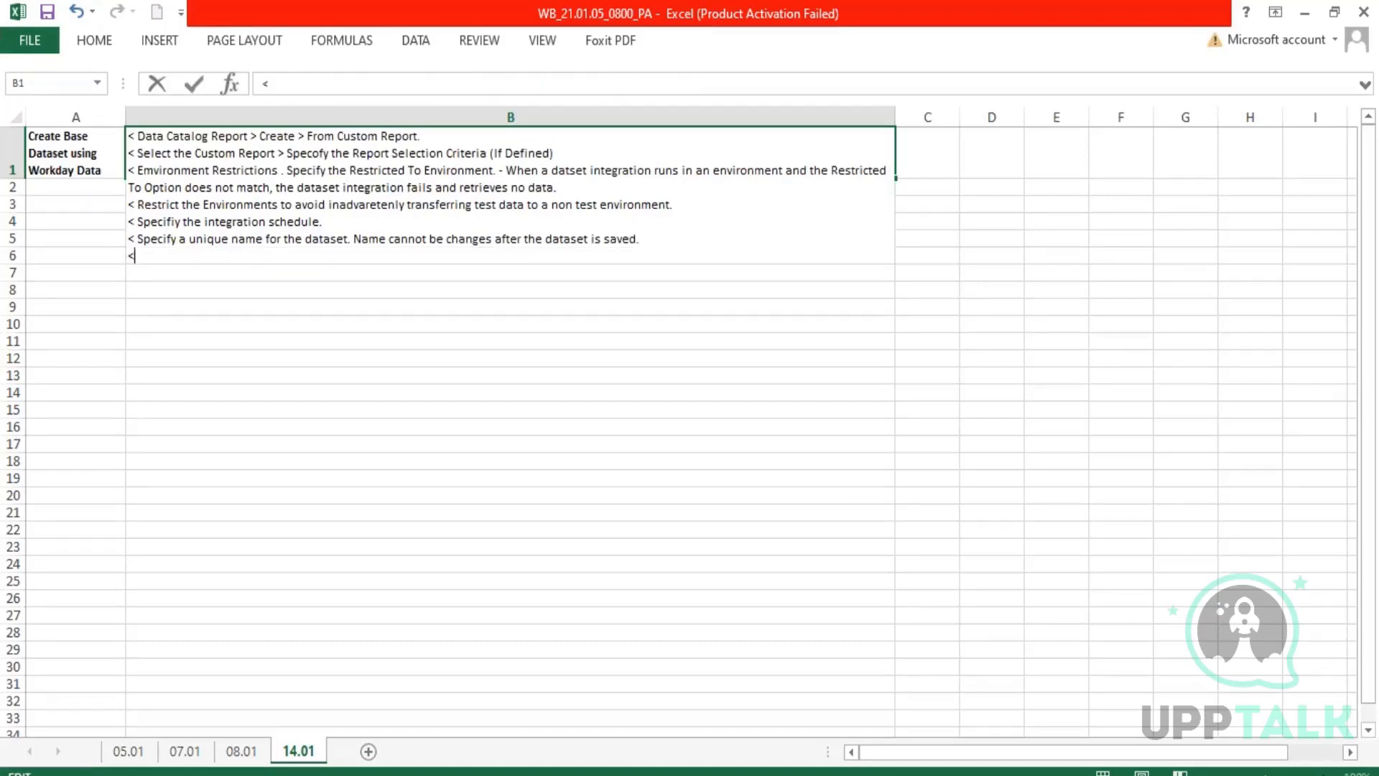
{"action": "type", "text": " DAta Loa"}
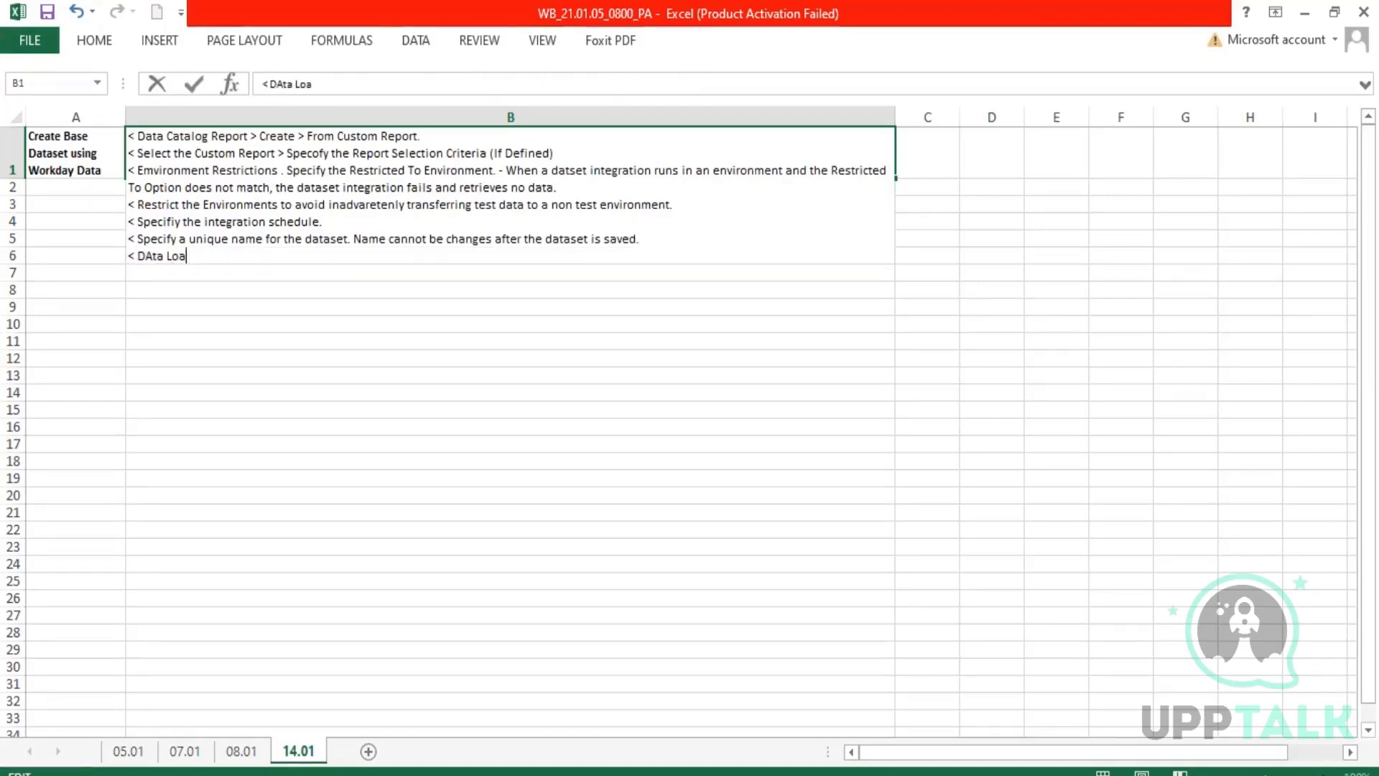
{"action": "type", "text": "d Options"}
{"action": "key", "text": "alt+Return"}
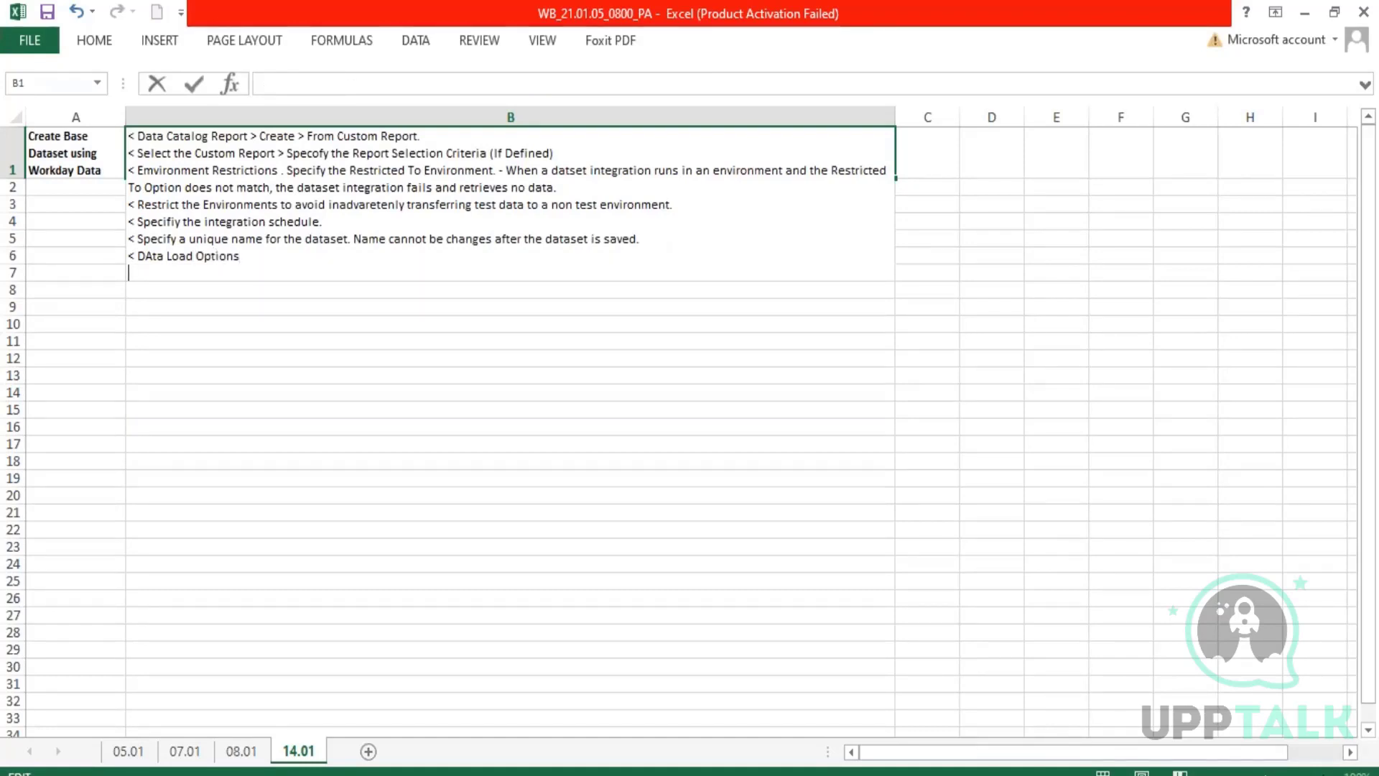
Start the first load option in B1 with "1. Replace Mode - Workday deletes the existing data in the dataset".
{"action": "type", "text": "1. Replace Mo"}
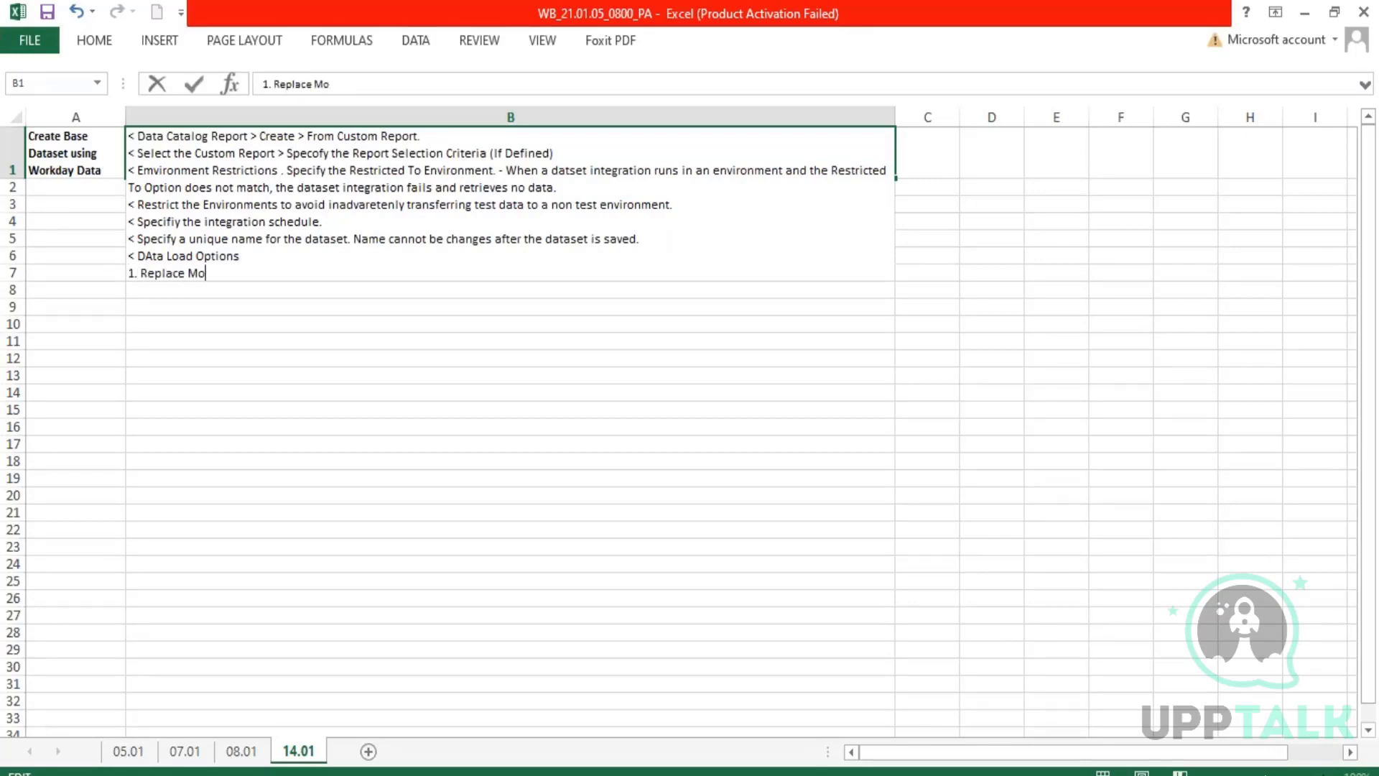
{"action": "type", "text": "de - Workday delet"}
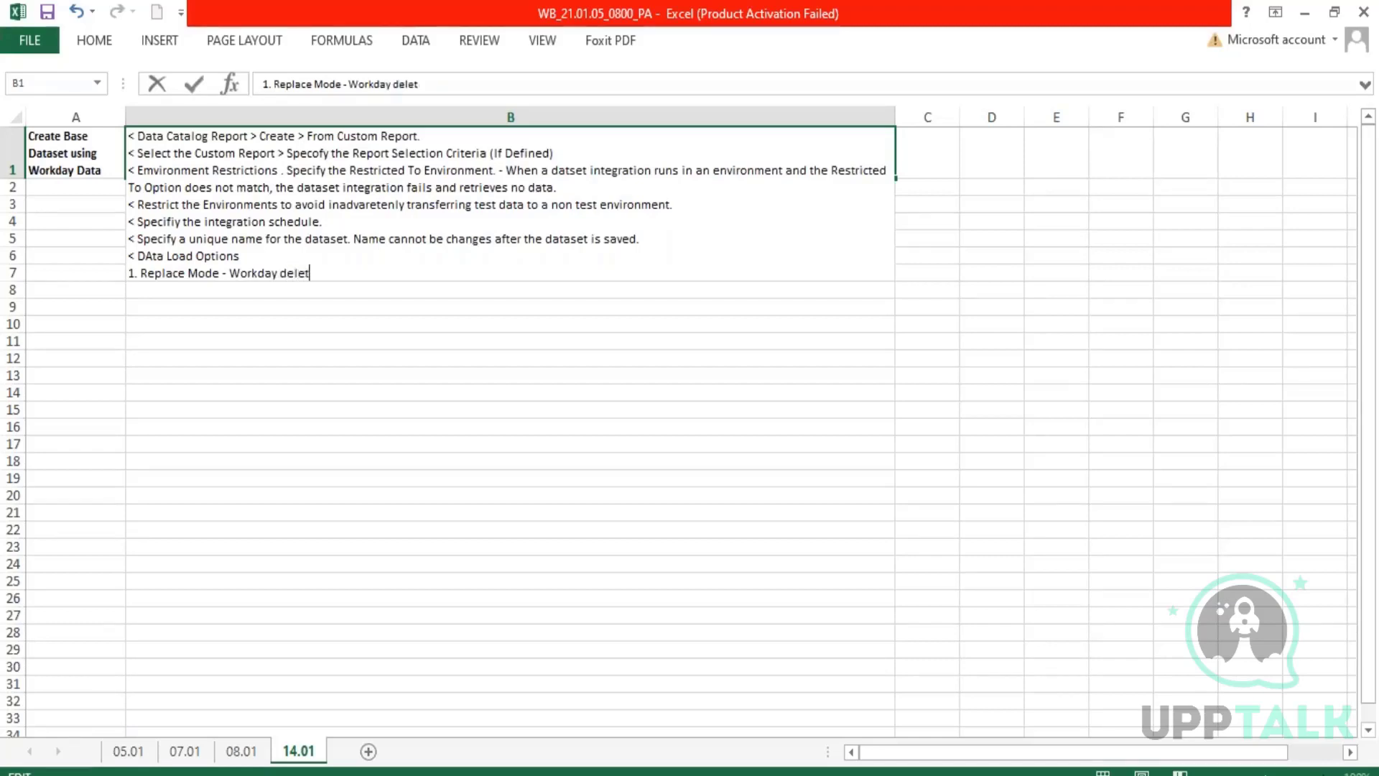
{"action": "type", "text": "es the existin"}
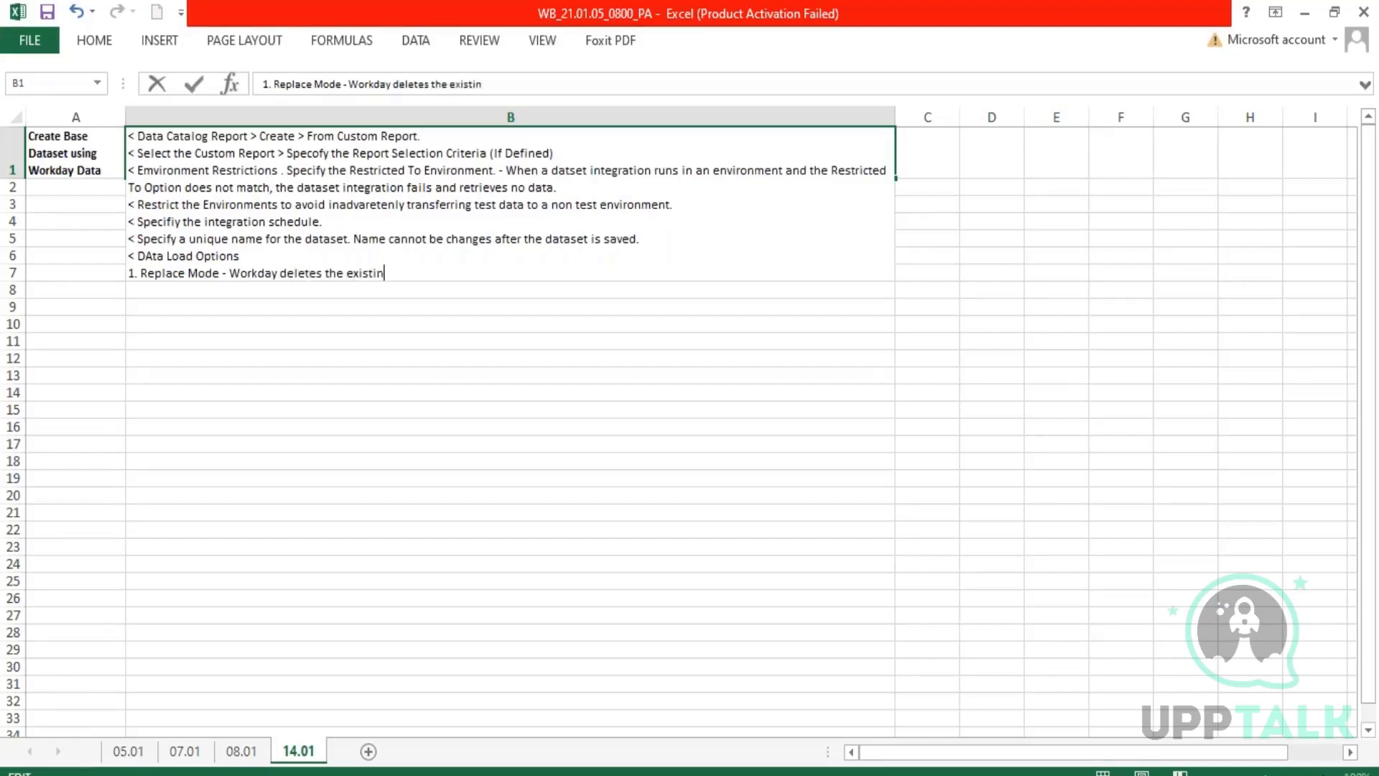
{"action": "type", "text": "g data in the da"}
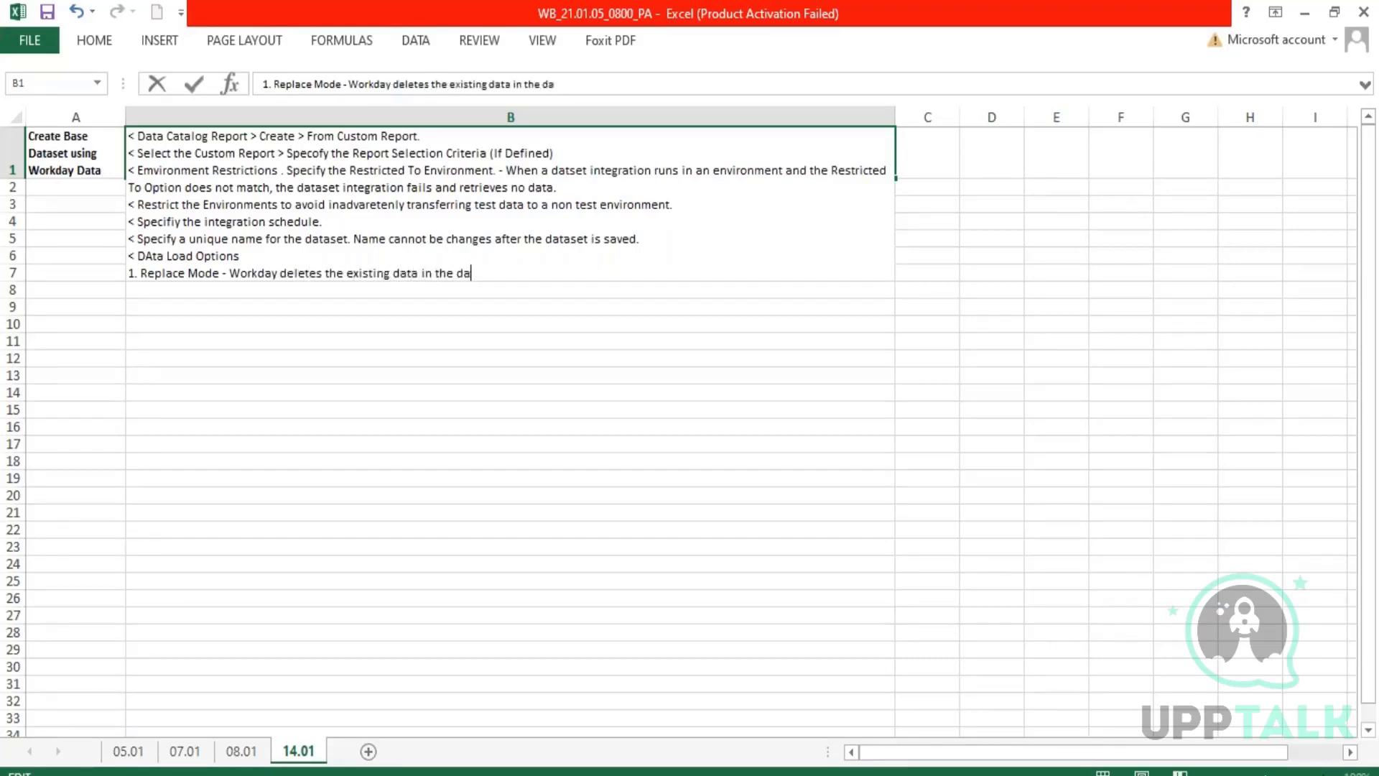
{"action": "type", "text": "taset and replaces it "}
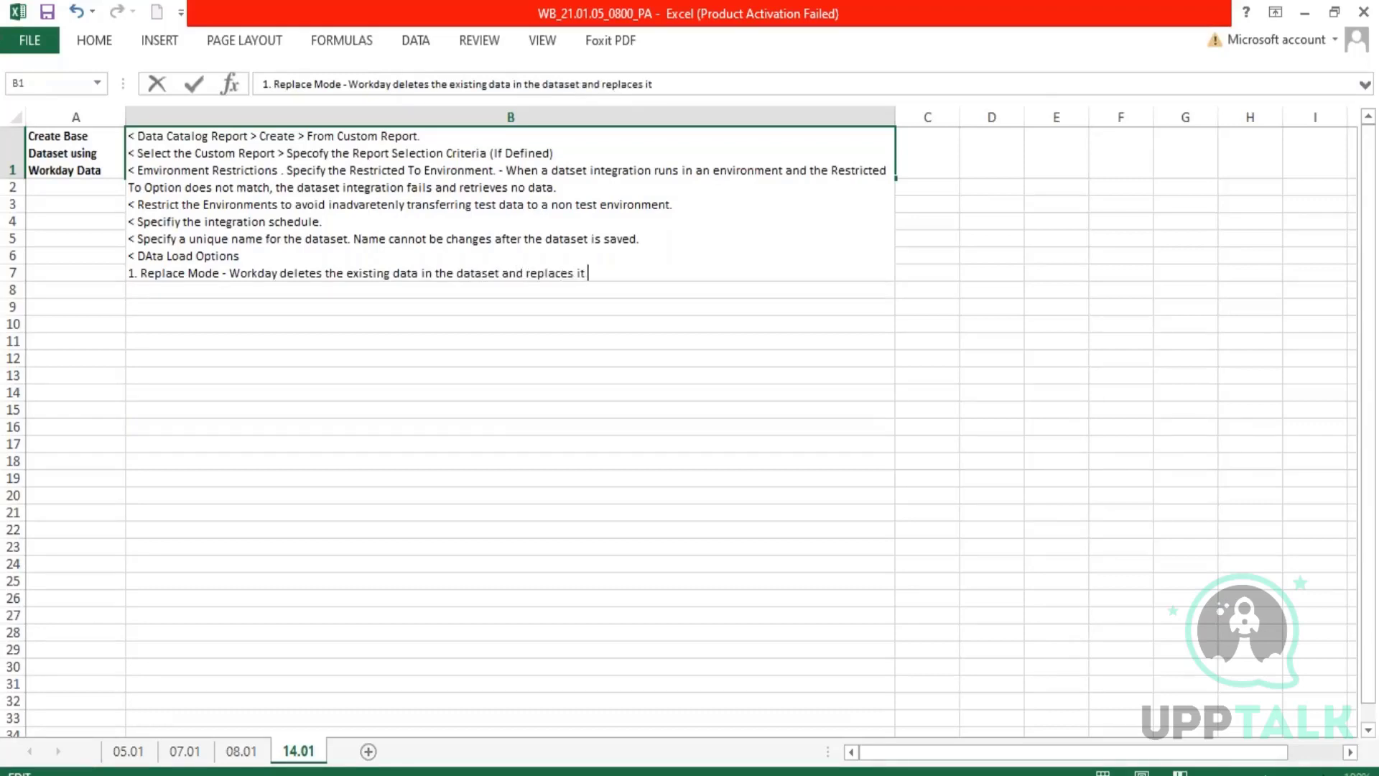
{"action": "type", "text": "with the data"}
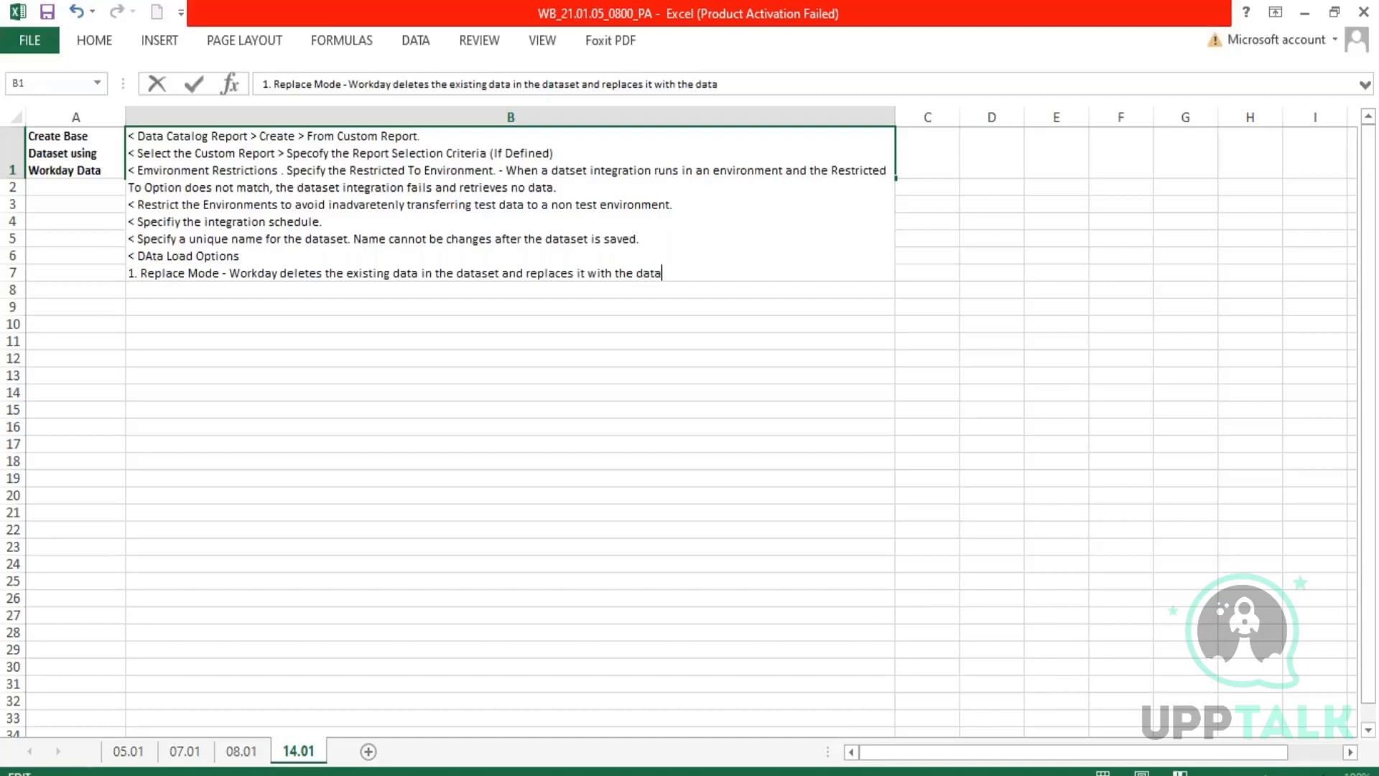
Complete the Replace Mode line with " and replaces it with the new data it imports from the custom report." and start a new line.
{"action": "key", "text": "BackSpace"}
{"action": "key", "text": "BackSpace"}
{"action": "key", "text": "BackSpace"}
{"action": "key", "text": "BackSpace"}
{"action": "type", "text": "n"}
{"action": "type", "text": "ew data it imports from"}
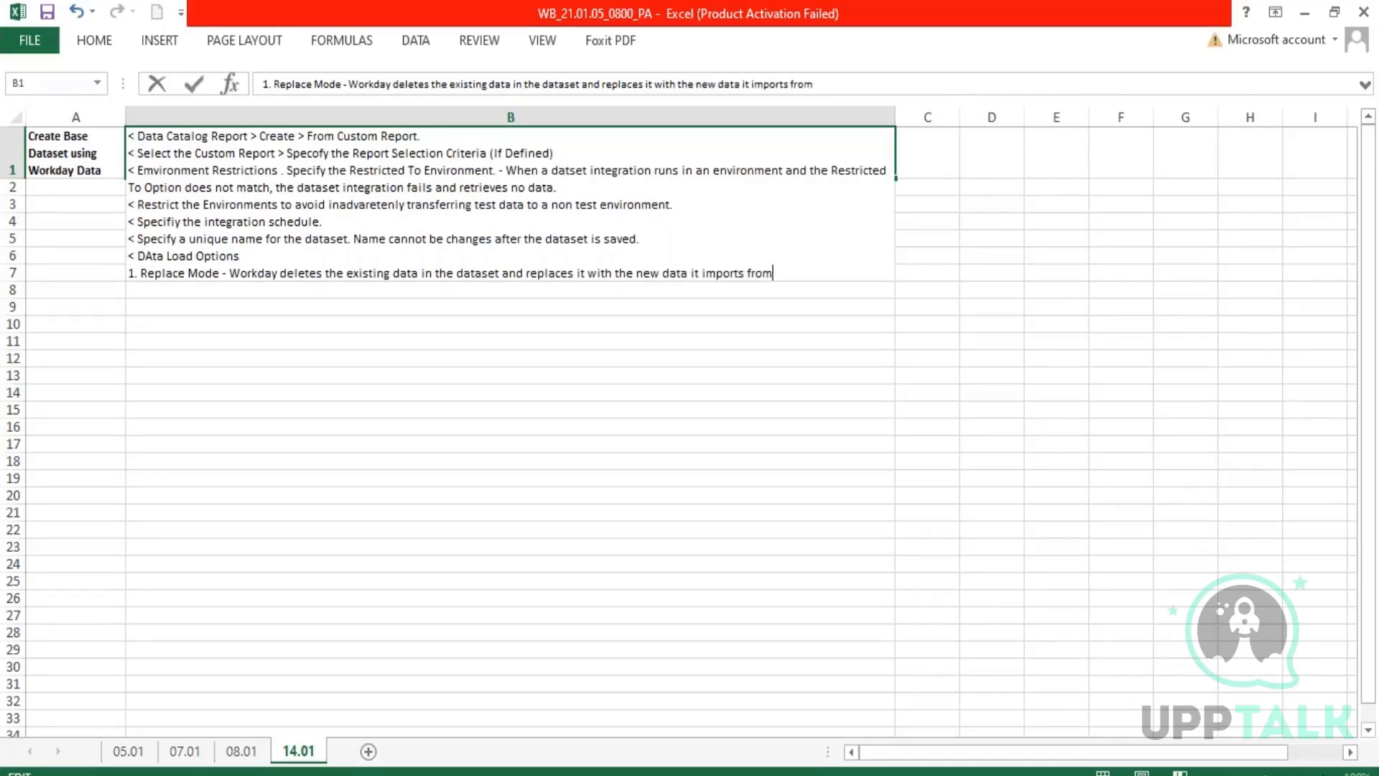
{"action": "type", "text": " the custom report."}
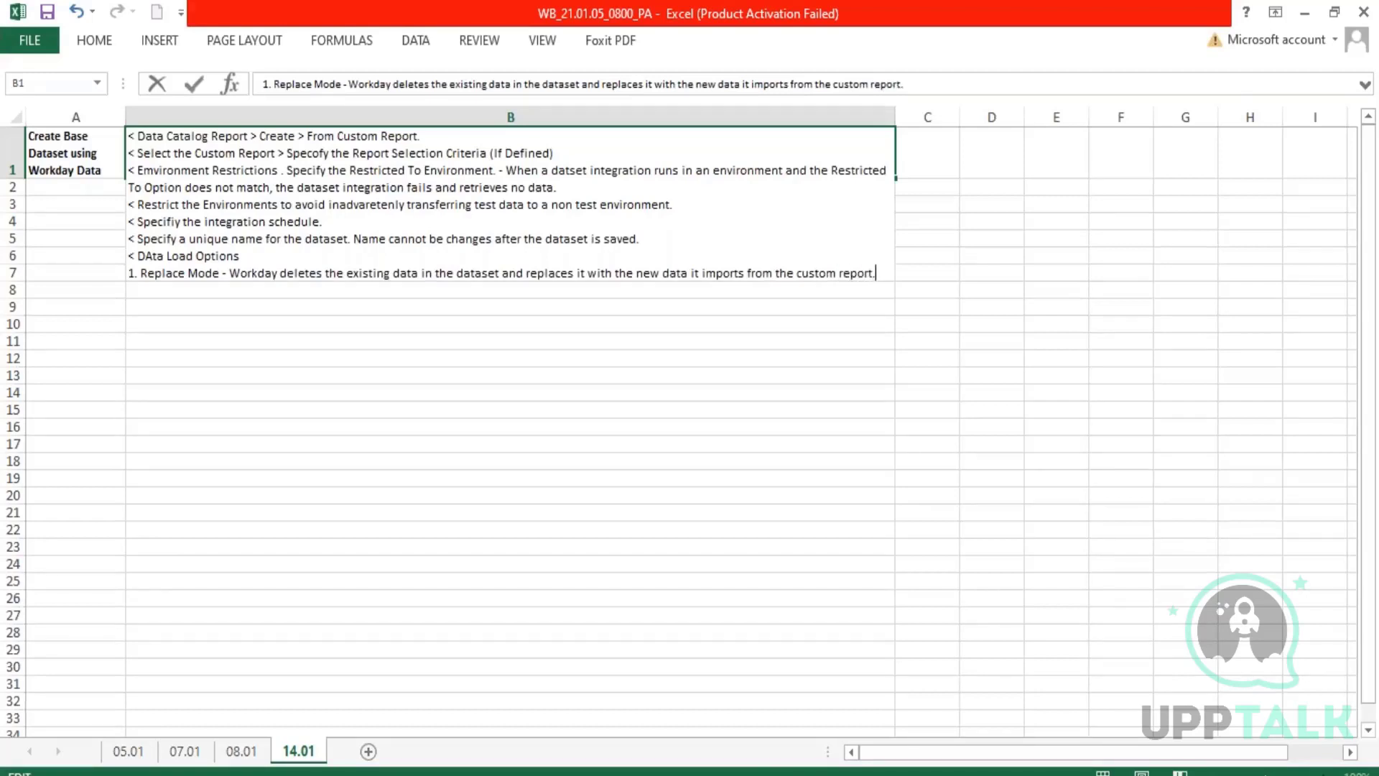
{"action": "key", "text": "alt+Return"}
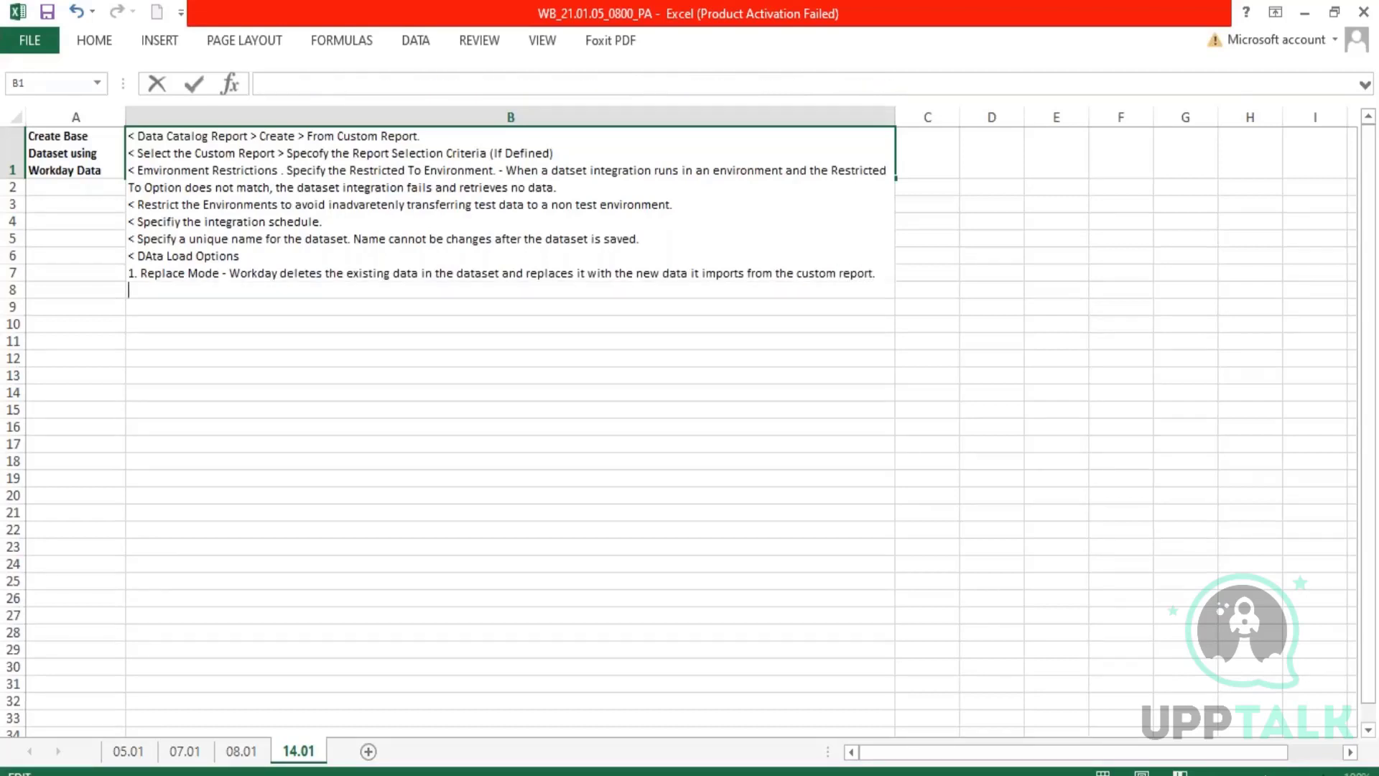
Start the second load option in B1 with "2. Append - Workday keeps the existing data in the dataset".
{"action": "type", "text": "2. Append - Workday"}
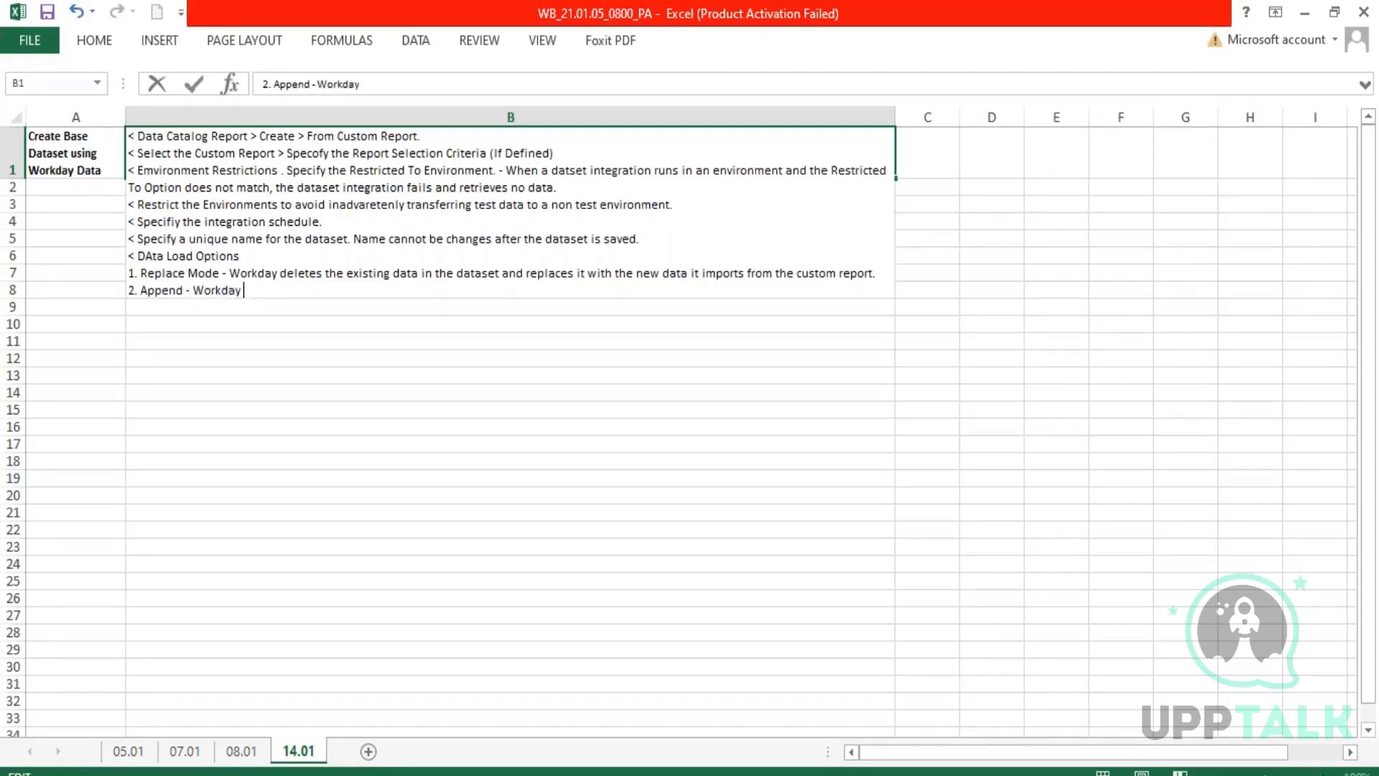
{"action": "type", "text": " keeps the ex"}
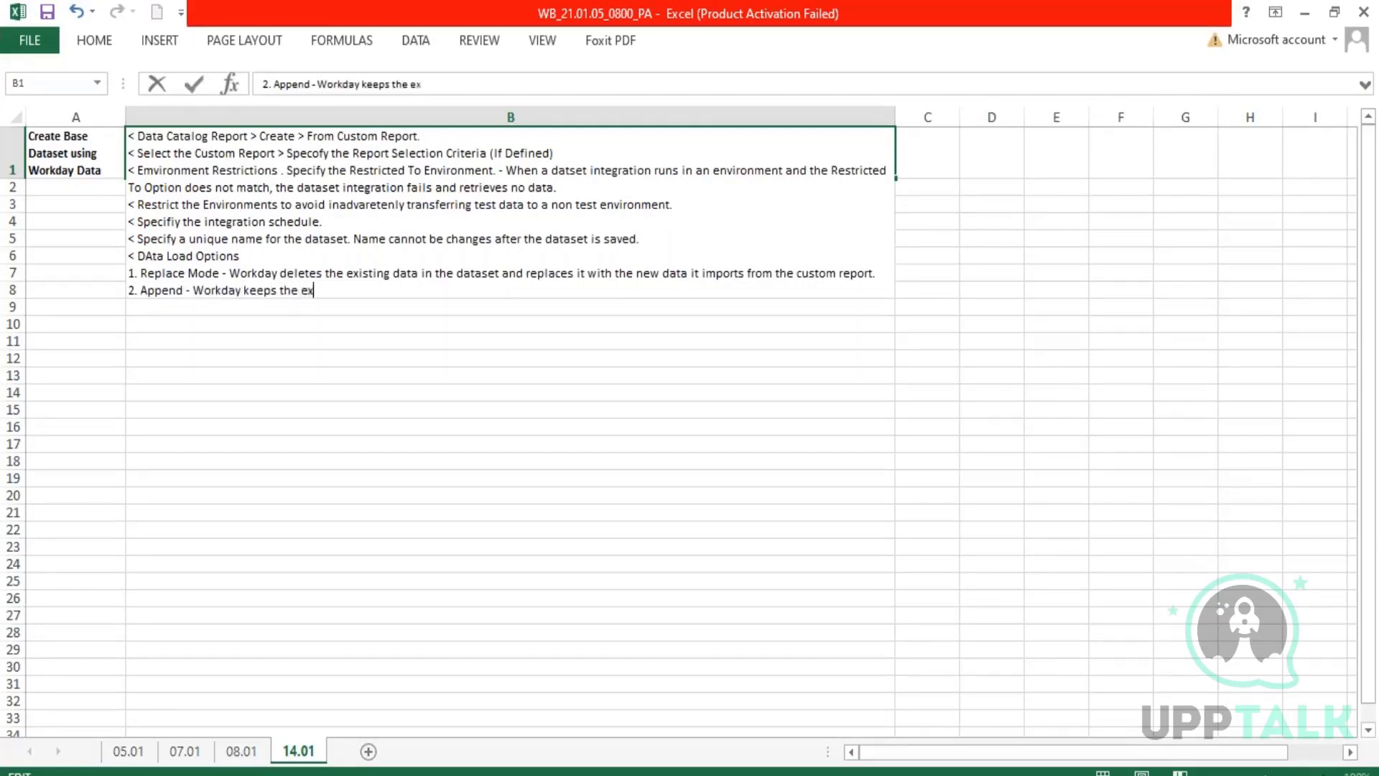
{"action": "type", "text": "isting data in th"}
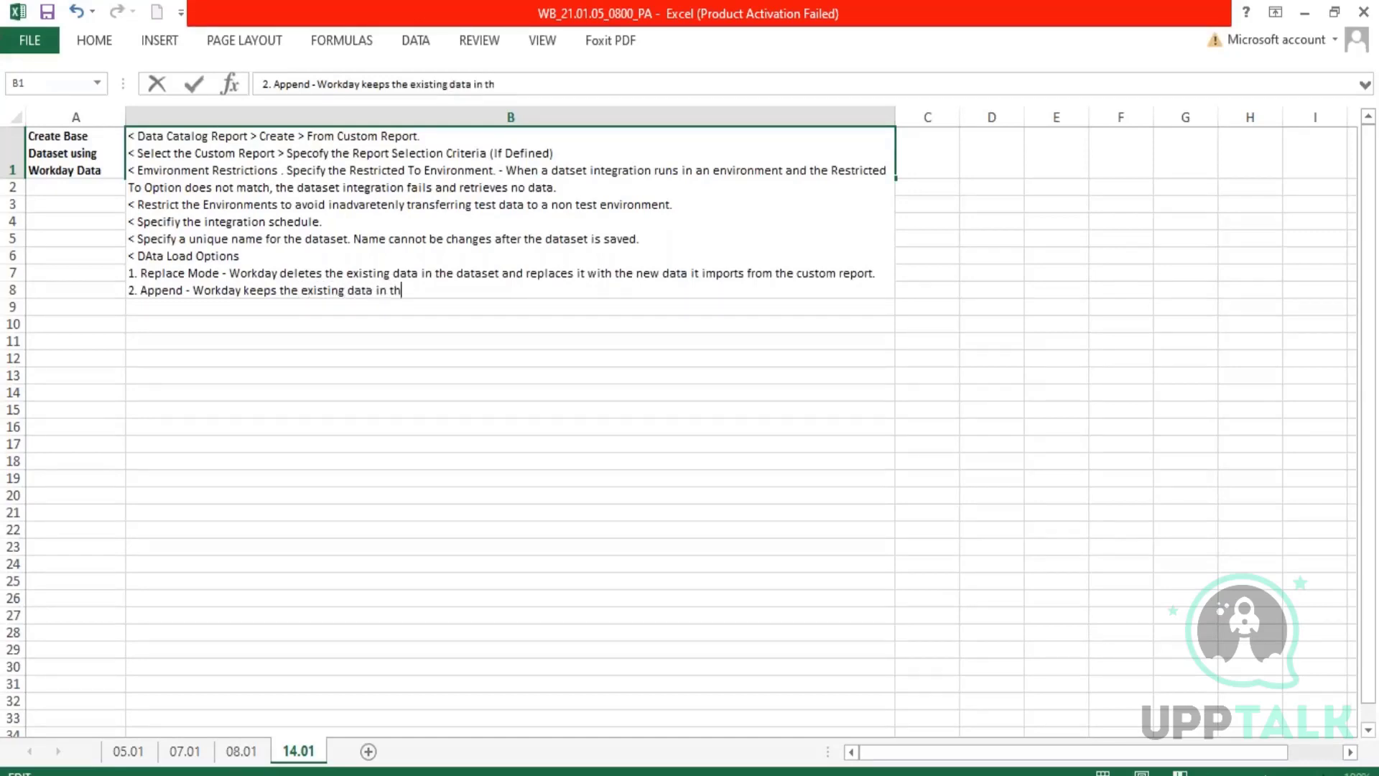
{"action": "type", "text": "e dataset and a"}
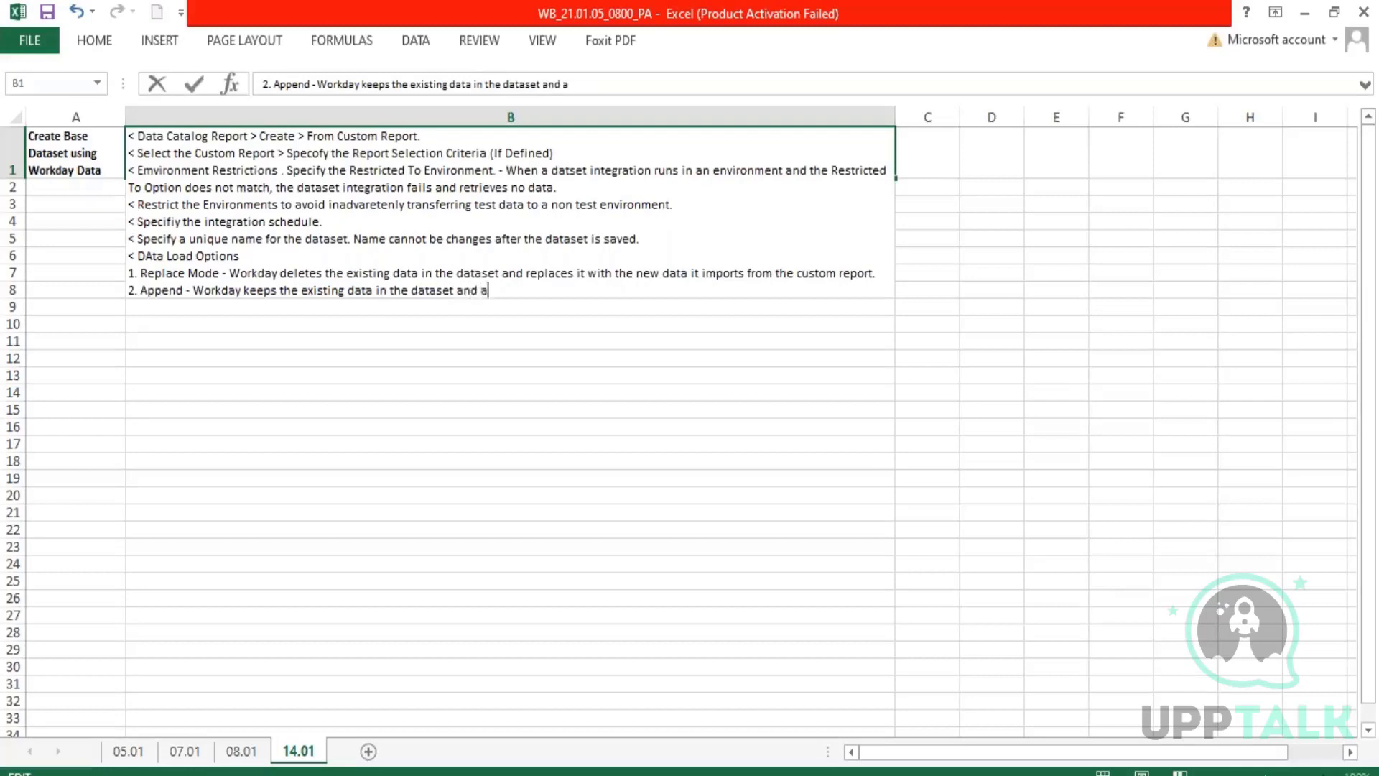
{"action": "type", "text": "dds to it the enw d"}
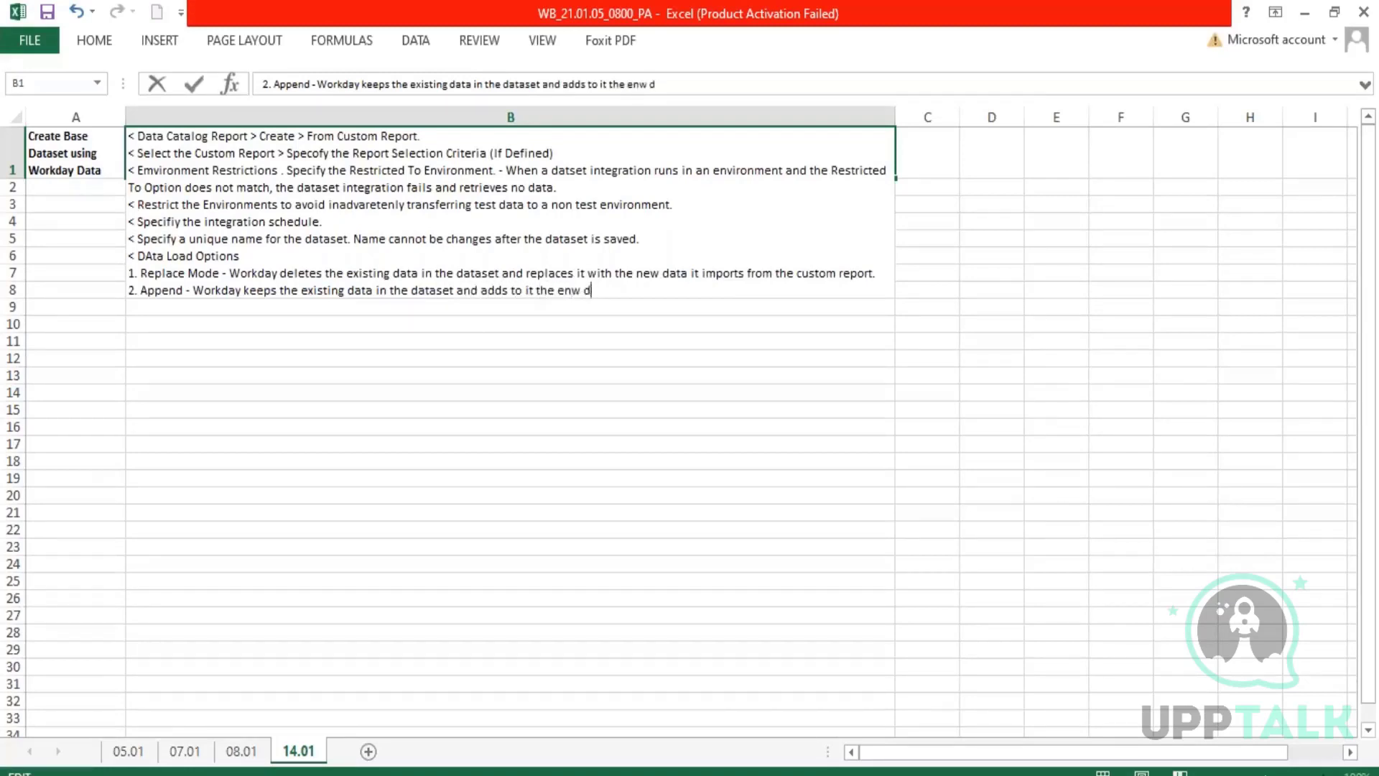
Continue the Append line with "and adds to it the new data it imports from the new integration run.".
{"action": "key", "text": "BackSpace"}
{"action": "key", "text": "BackSpace"}
{"action": "key", "text": "BackSpace"}
{"action": "key", "text": "BackSpace"}
{"action": "key", "text": "BackSpace"}
{"action": "type", "text": "new data"}
{"action": "type", "text": "it import"}
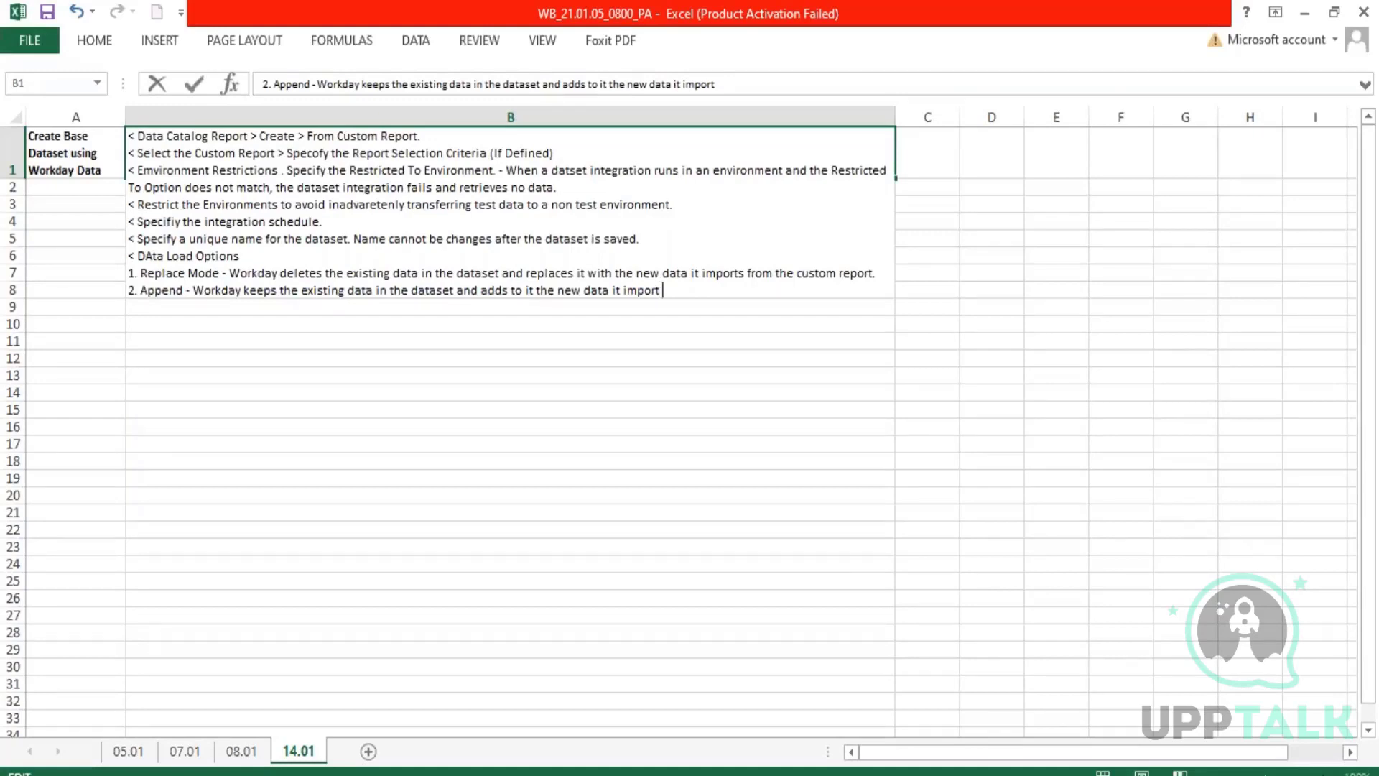
{"action": "type", "text": "s from the new integ"}
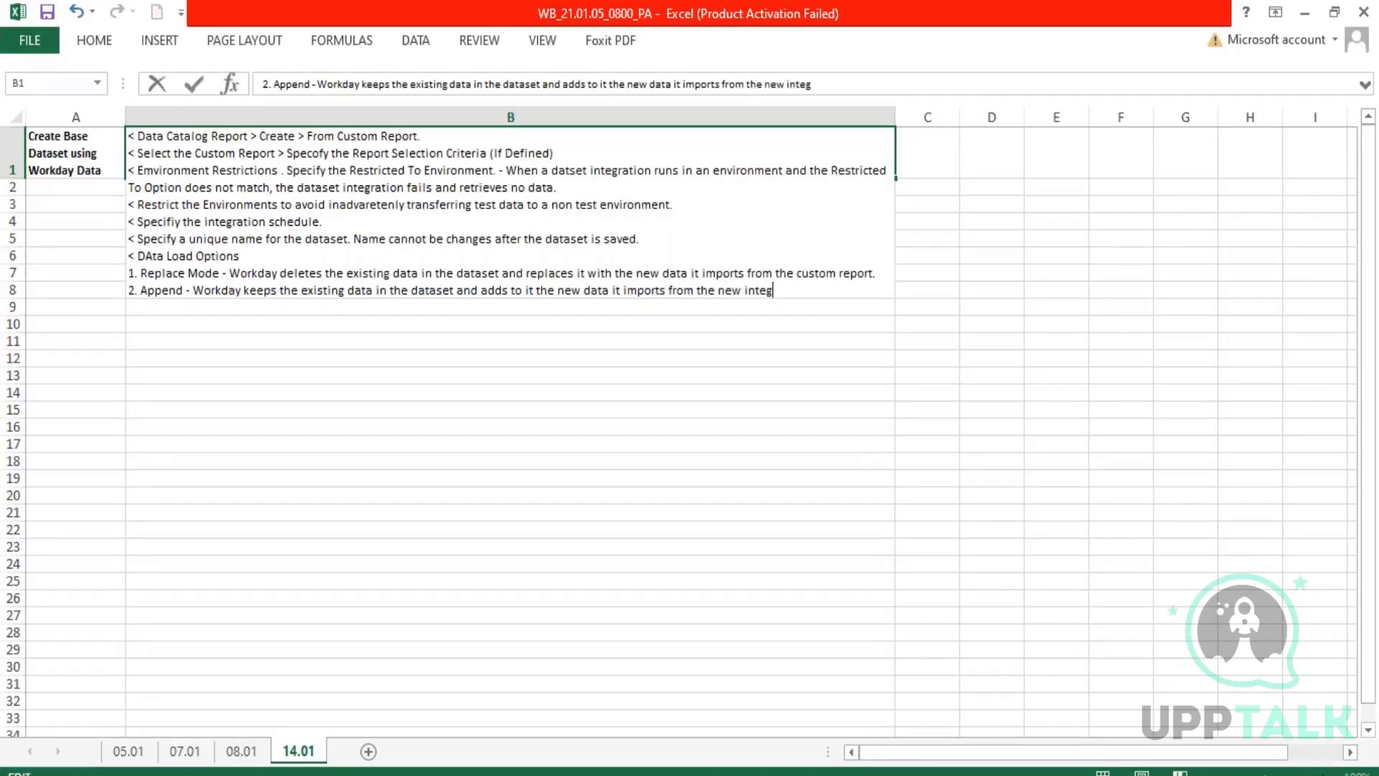
{"action": "type", "text": "ration run. This may"}
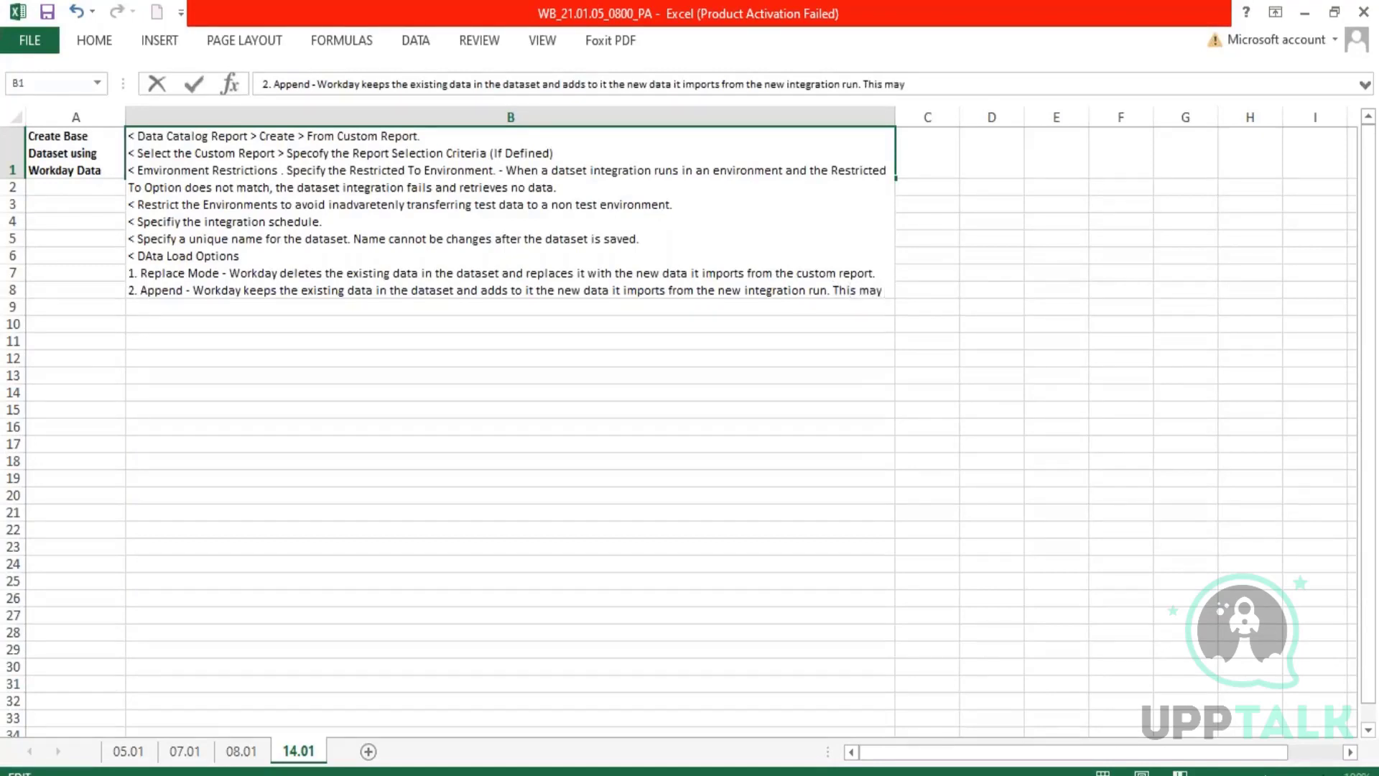
{"action": "type", "text": " lead to "}
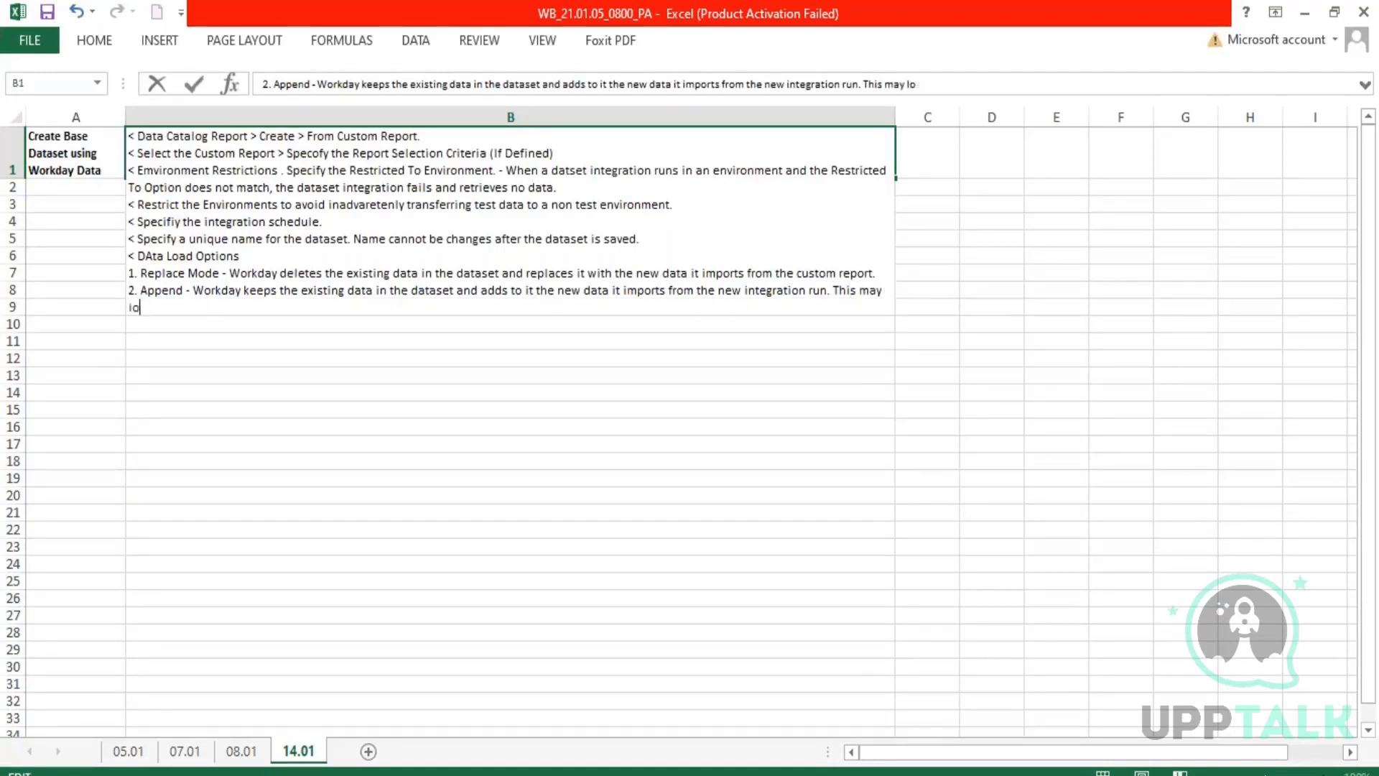
{"action": "type", "text": "duplicate reports. "}
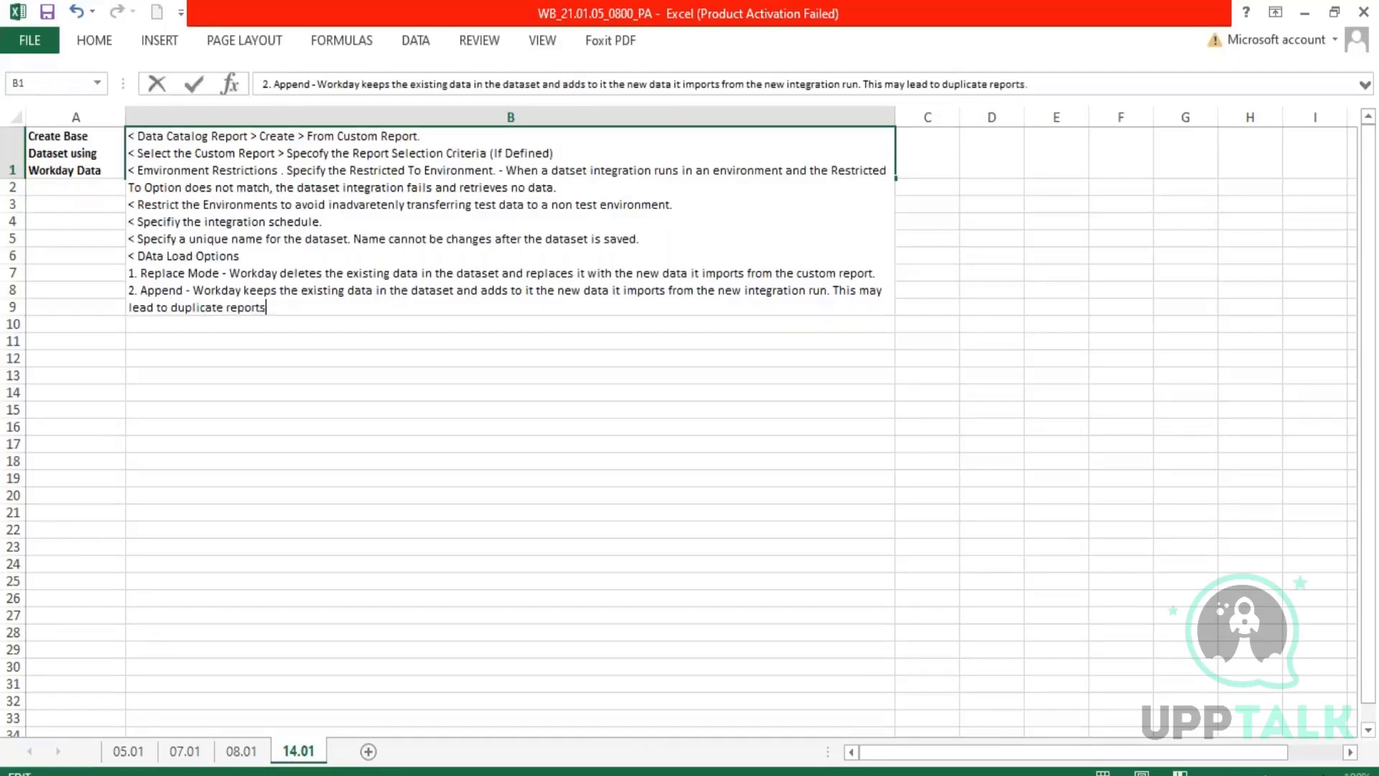
{"action": "type", "text": "USe it for Trending"}
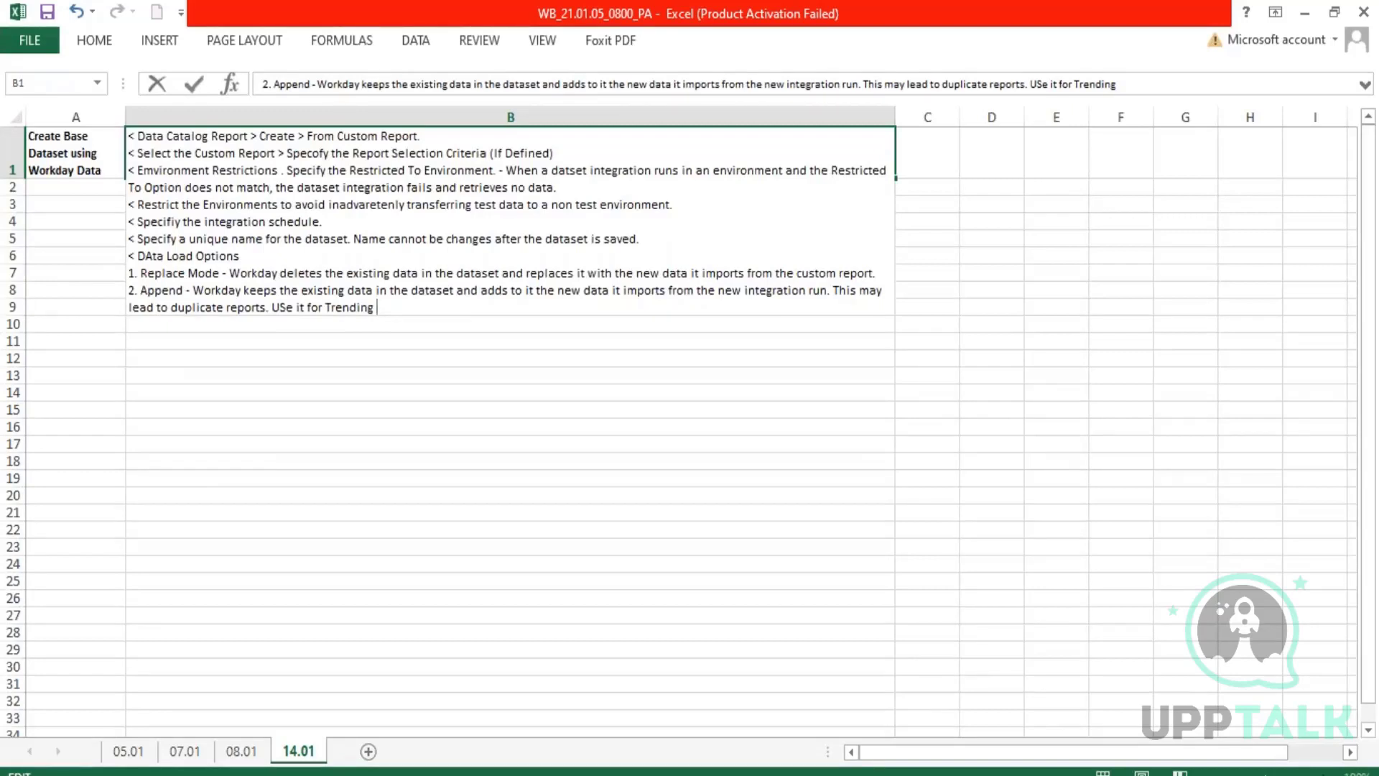
Finish the Append note in B1 with "This may lead to duplicate reports. USe it for Trending use cases." and commit the cell.
{"action": "type", "text": "use cases."}
{"action": "key", "text": "Return"}
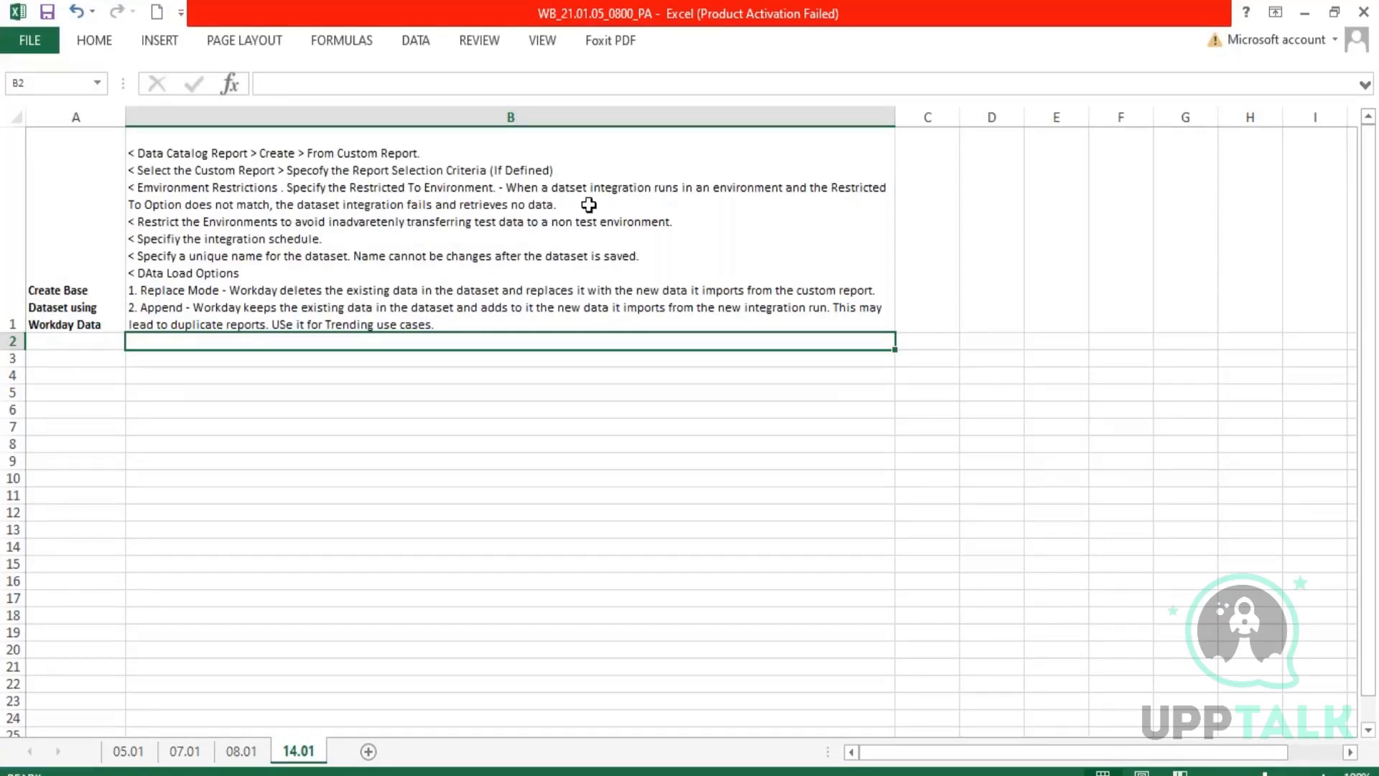
Enter the topic label "WPA_Fields" in cell A3.
{"action": "left_click", "coordinate": [80, 357]}
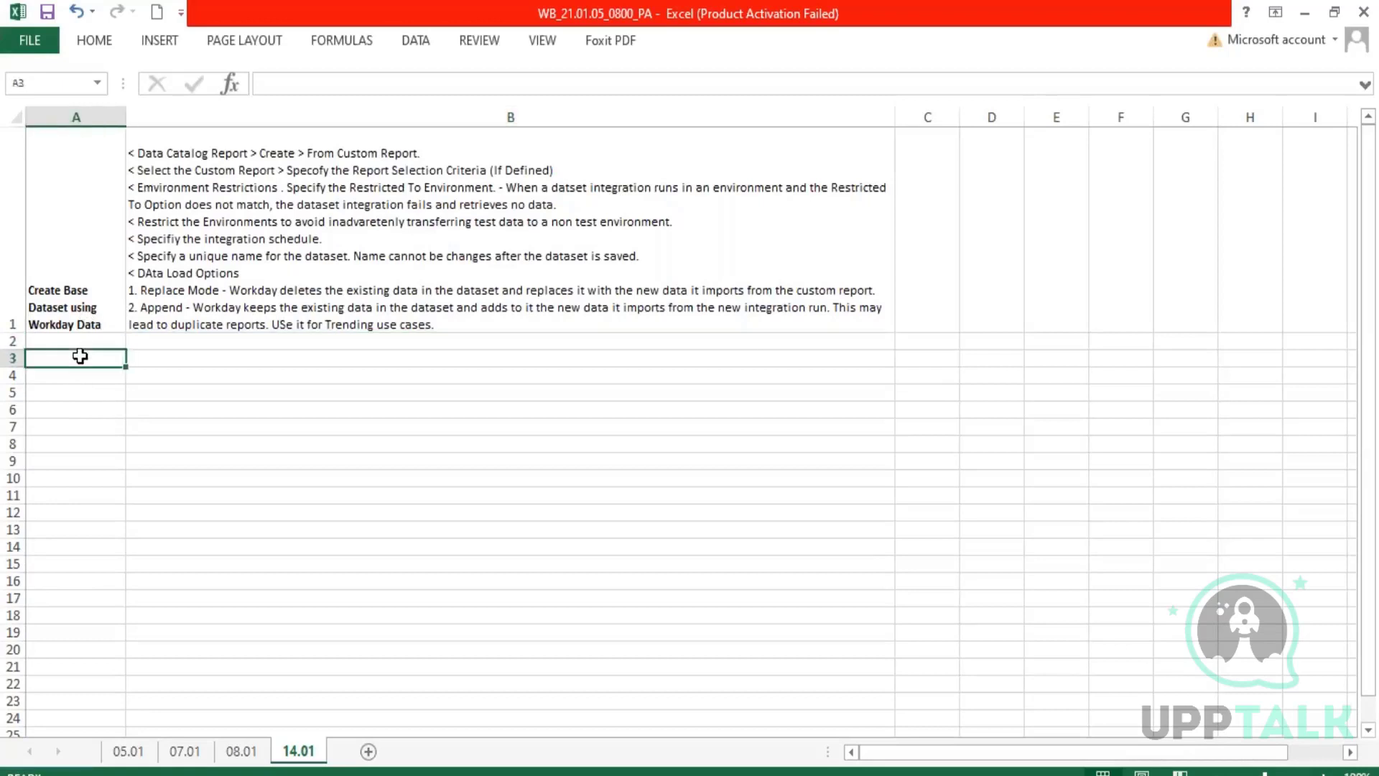
{"action": "type", "text": "WPA_Fields"}
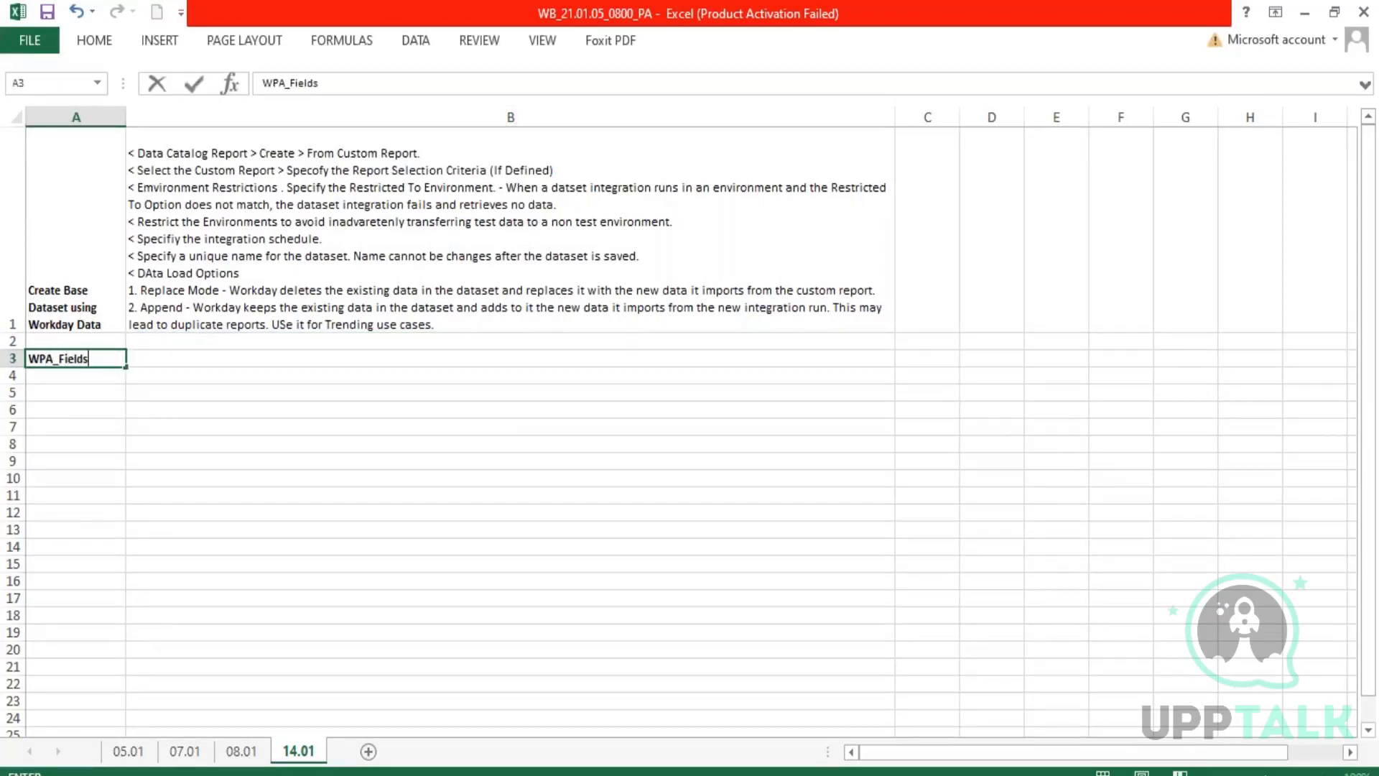
{"action": "key", "text": "Tab"}
Enter "Workday creates WPA fields in dataset created using custom reports." in cell B3.
{"action": "type", "text": "Workday c"}
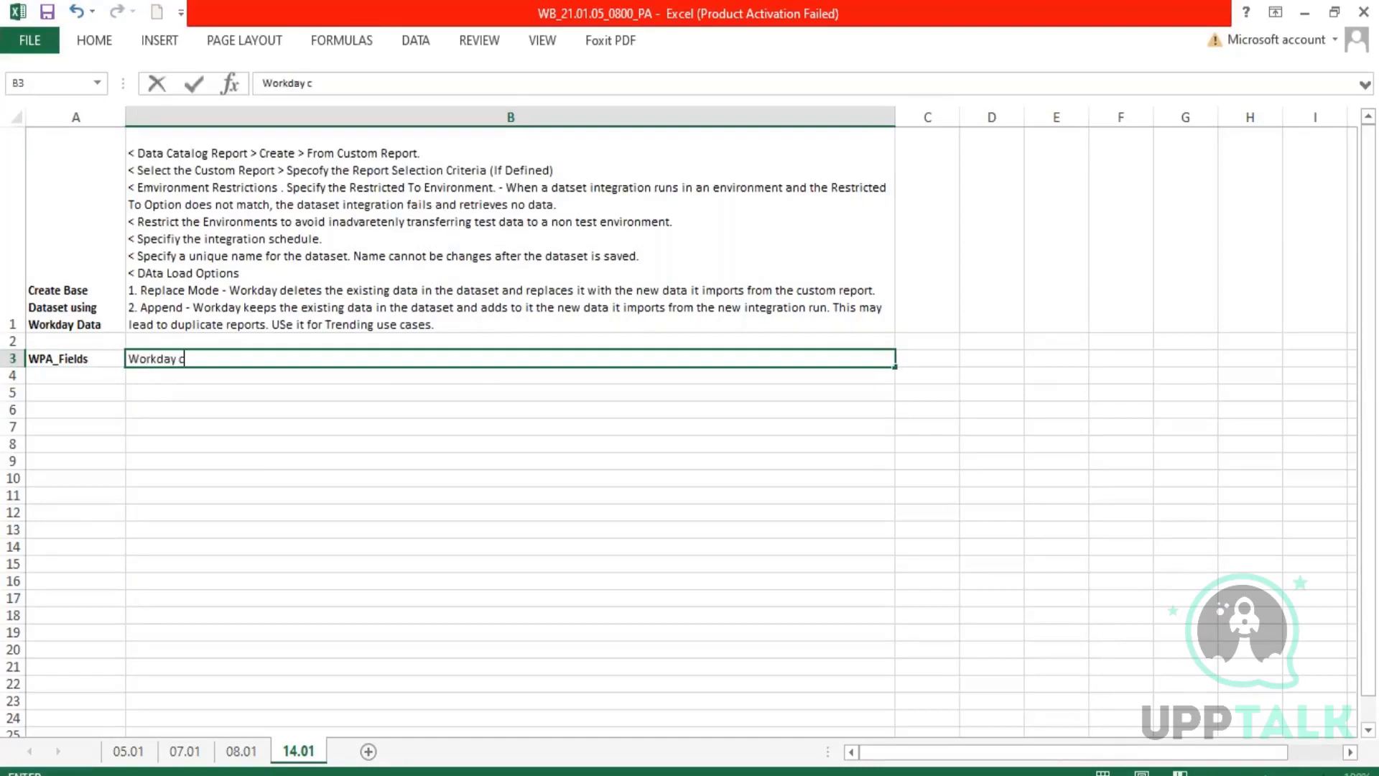
{"action": "type", "text": "reates WPA fi"}
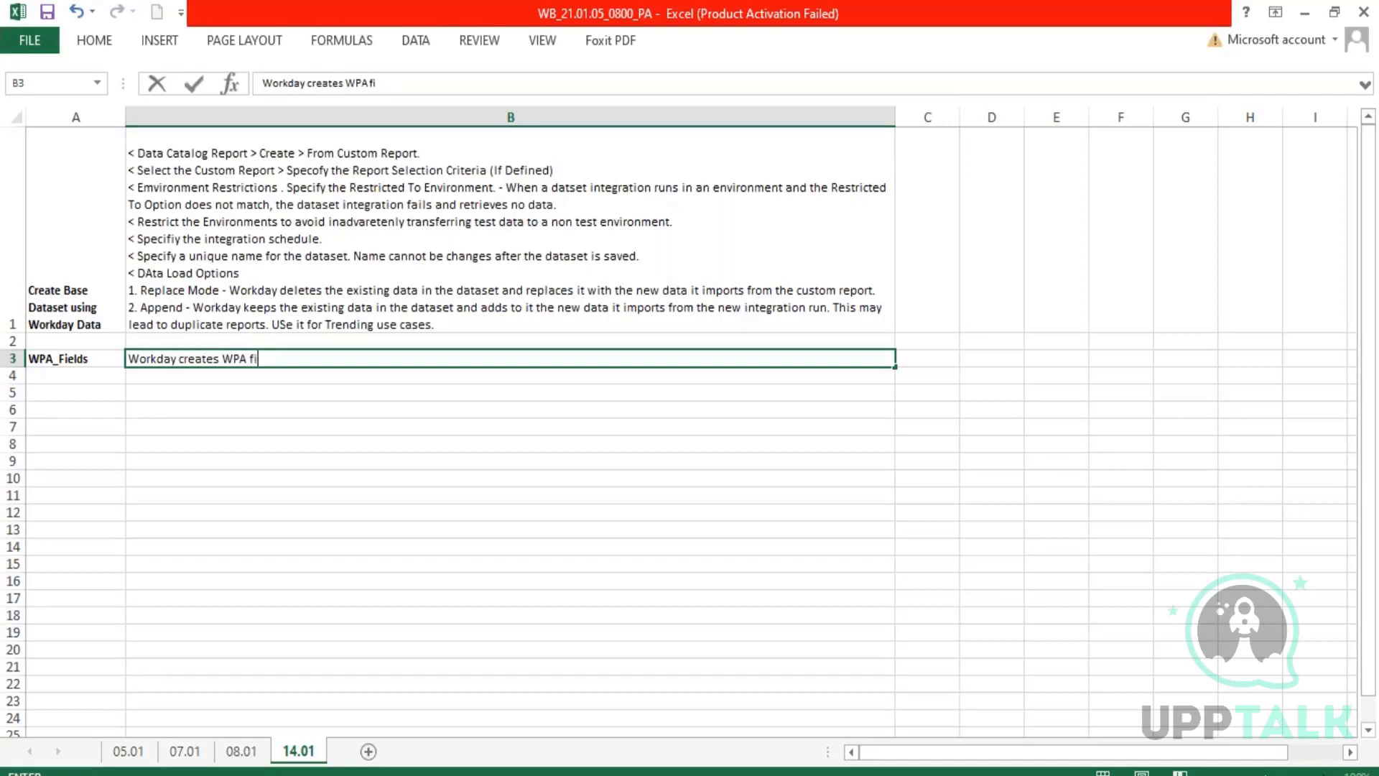
{"action": "type", "text": "elds in dataset c"}
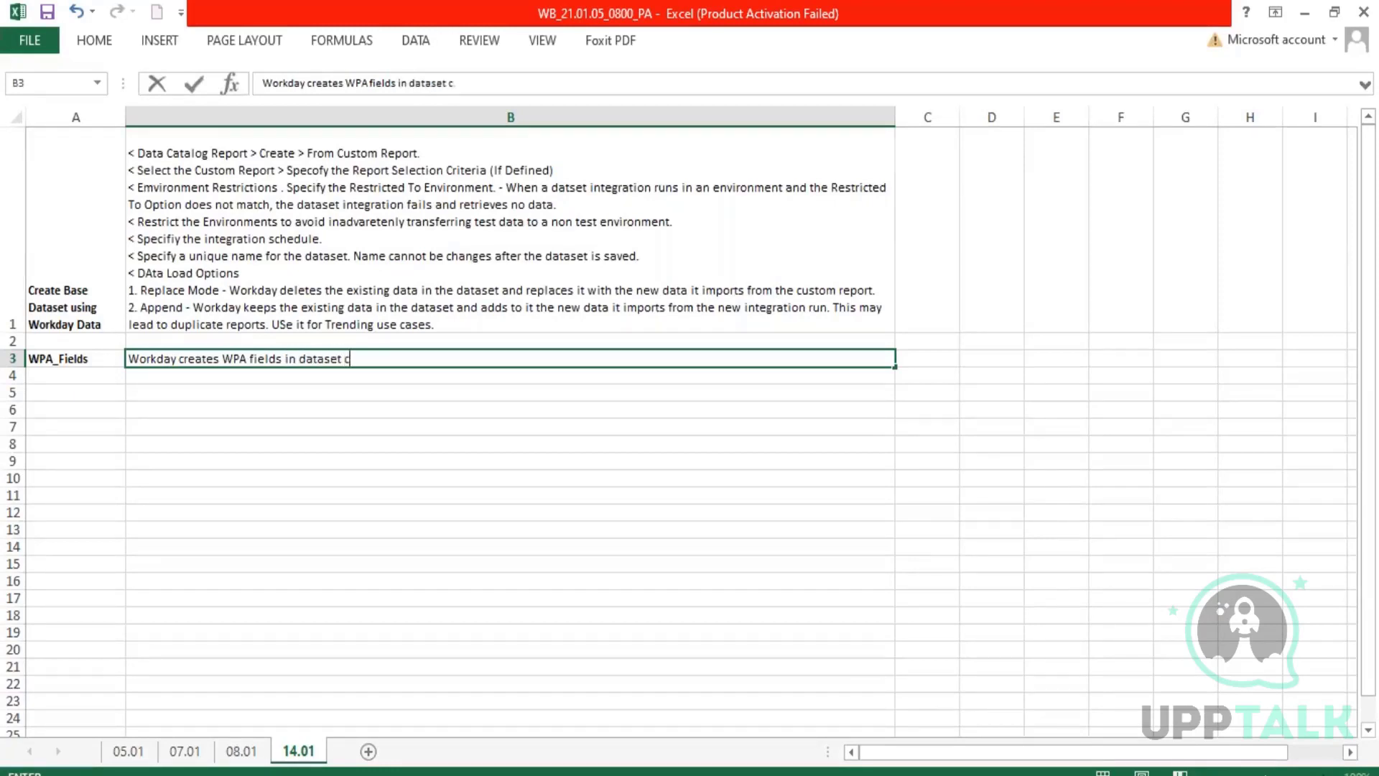
{"action": "type", "text": "reaed"}
{"action": "key", "text": "BackSpace"}
{"action": "key", "text": "BackSpace"}
{"action": "type", "text": "ted using "}
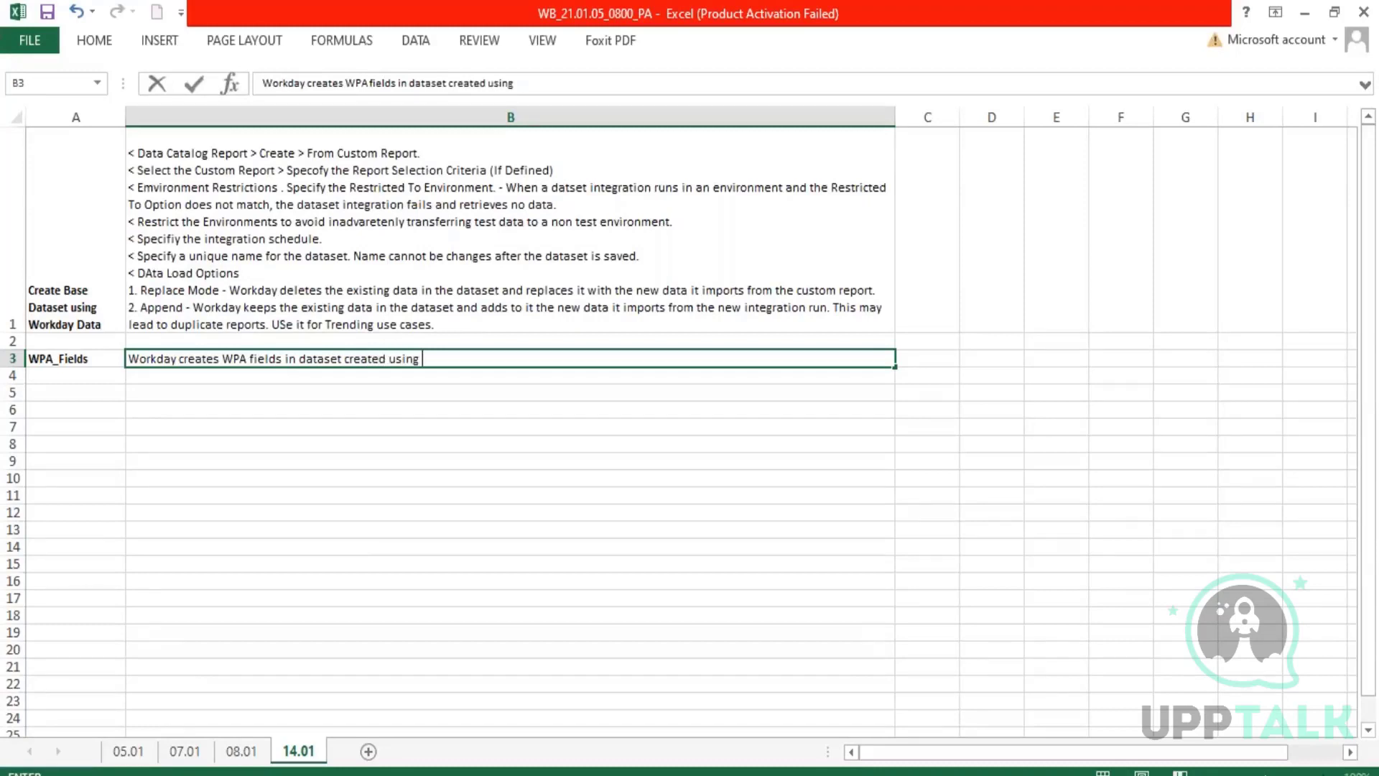
{"action": "type", "text": "custom reports."}
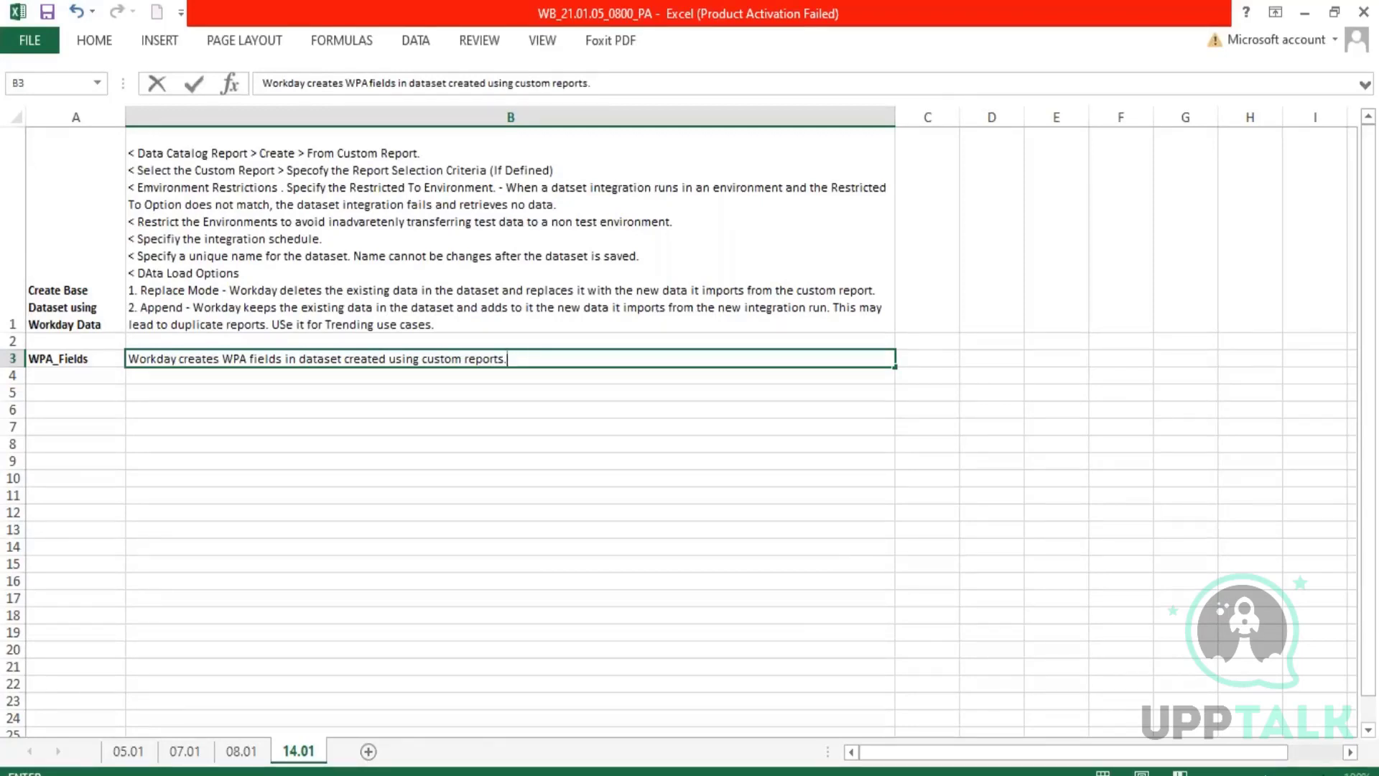
Add the list item "1. WPA_LoadID" on a new line in cell B3.
{"action": "key", "text": "alt+Return"}
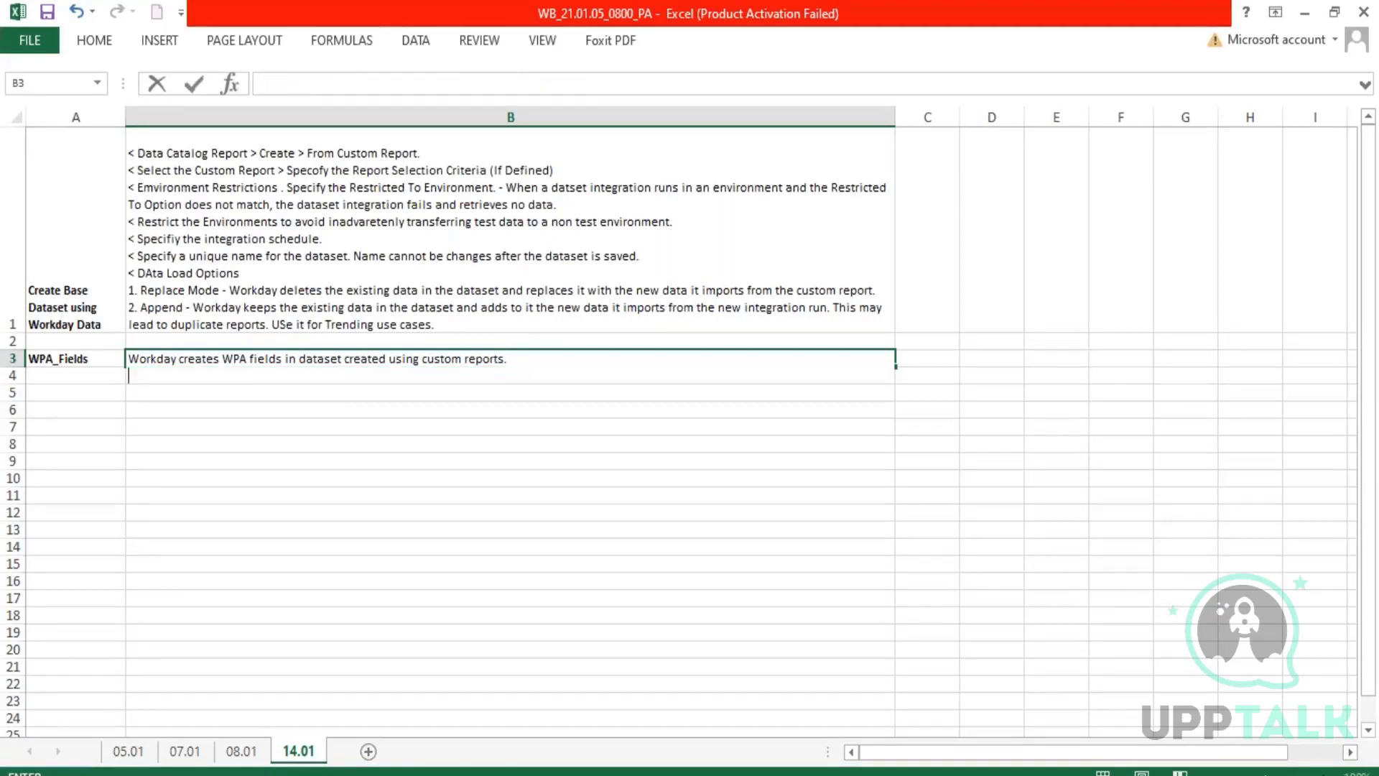
{"action": "type", "text": "1. WPA_LoadID"}
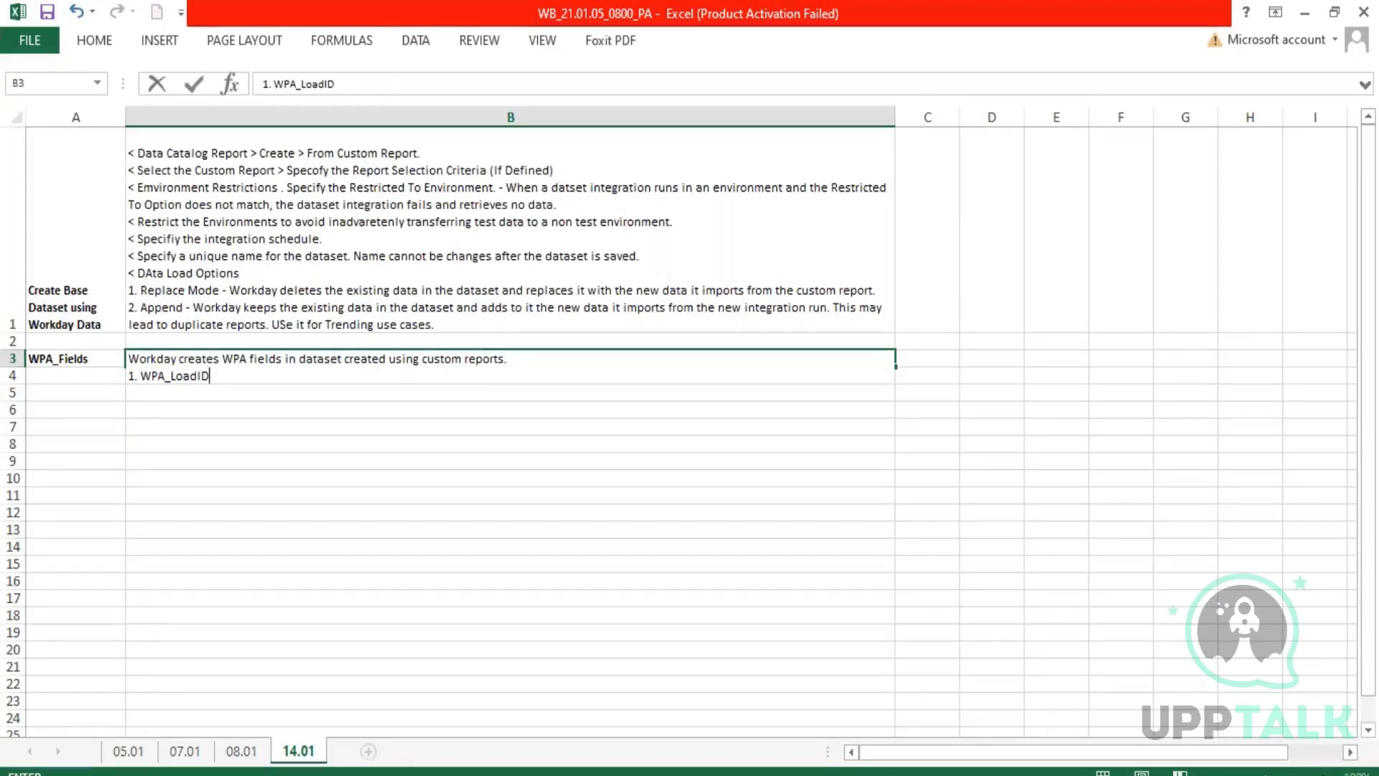
{"action": "key", "text": "Return"}
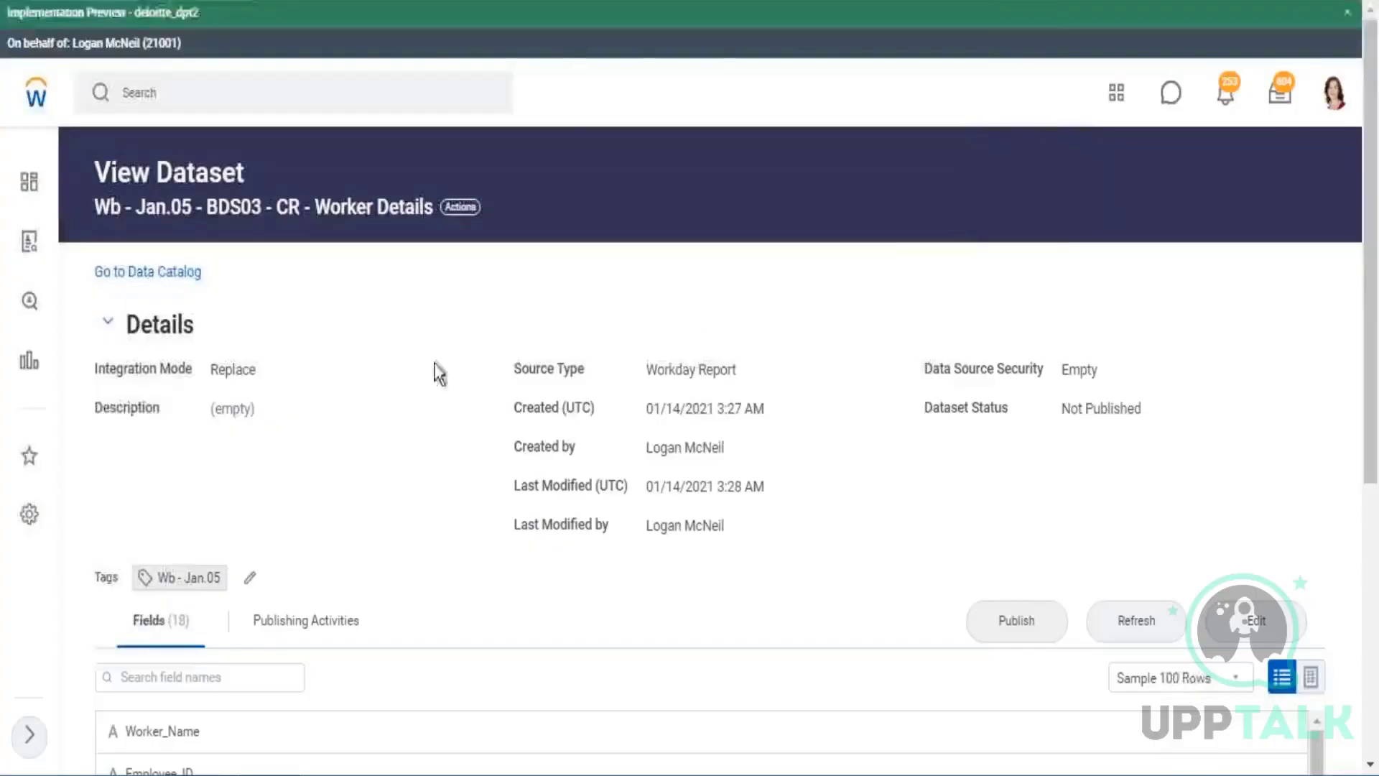
In Workday's Worker Details dataset, examine the WPA_LoadID and WPA_LoadTimestamp fields and show the sample rows as a table.
{"action": "scroll", "coordinate": [433, 370], "scroll_direction": "down", "scroll_amount": 5}
{"action": "scroll", "coordinate": [399, 516], "scroll_direction": "down", "scroll_amount": 5}
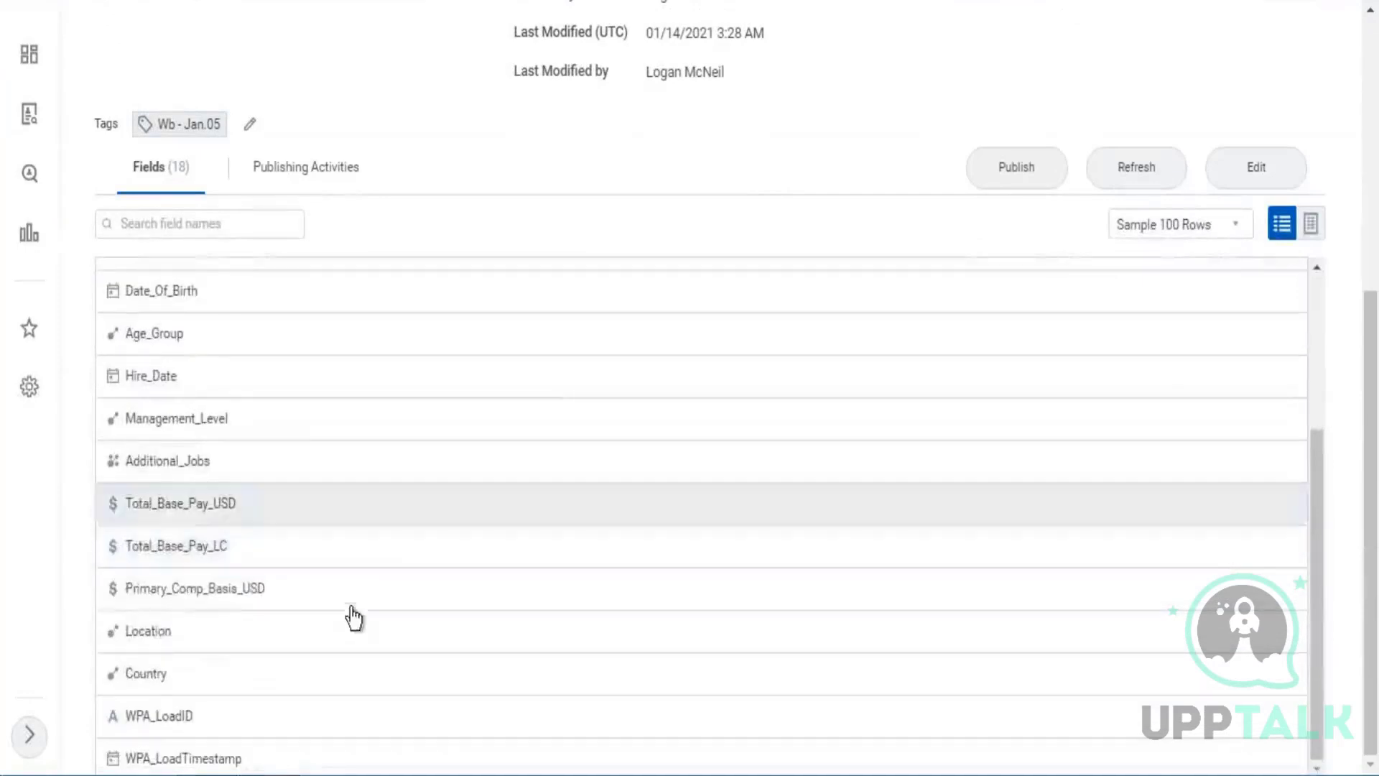
{"action": "left_click", "coordinate": [210, 730]}
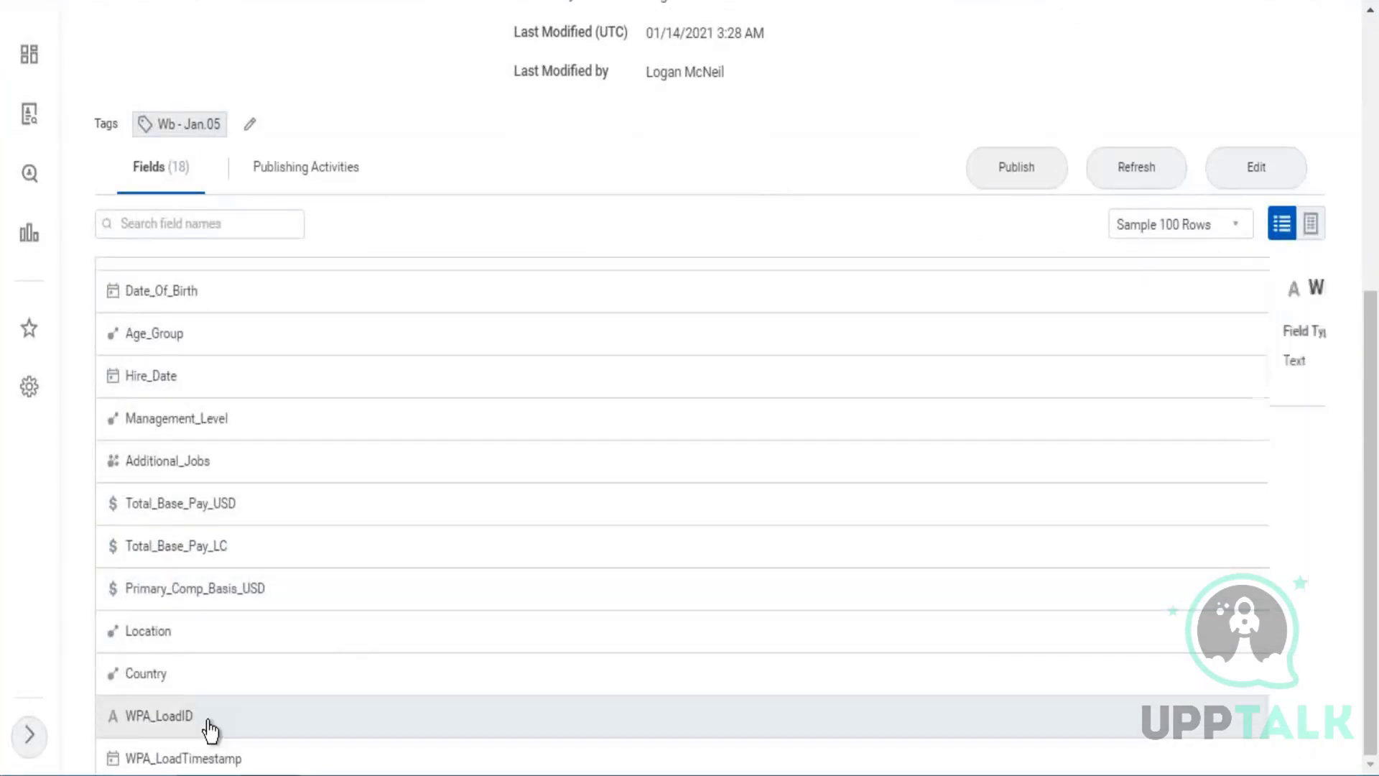
{"action": "left_click", "coordinate": [253, 760]}
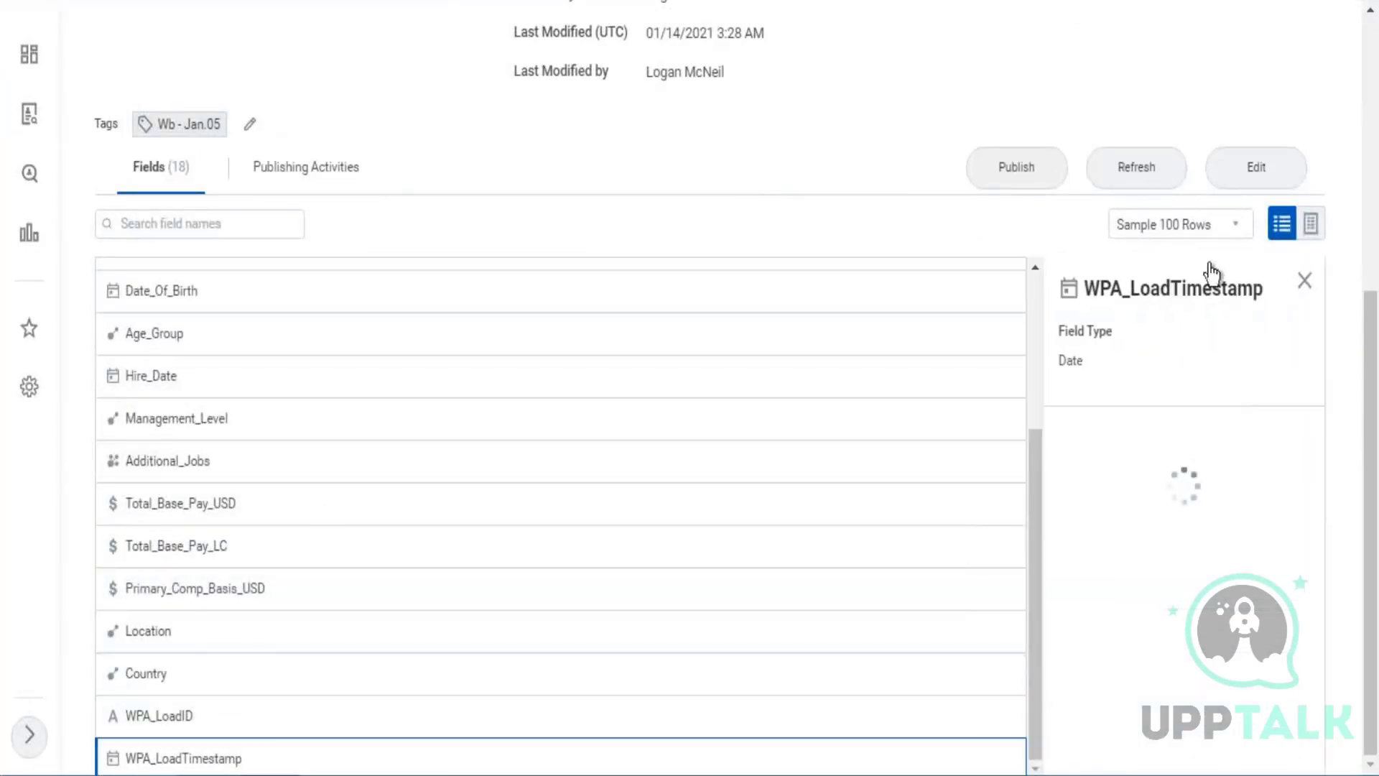
{"action": "left_click", "coordinate": [1311, 224]}
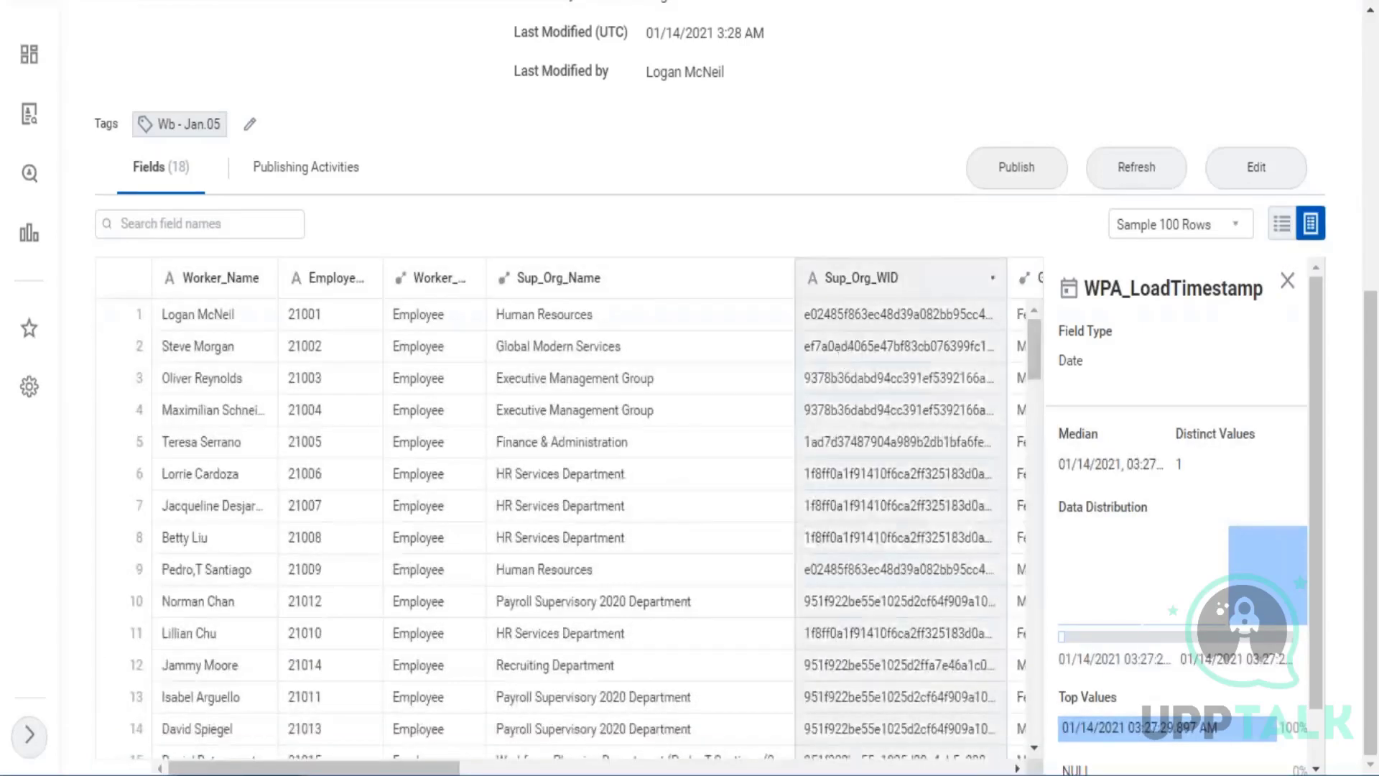
Examine the WPA_LoadID and WPA_LoadTimestamp values and field details in the sample rows, narrowing the WPA_LoadID column, and close the field details.
{"action": "scroll", "coordinate": [795, 532], "scroll_direction": "down", "scroll_amount": 5}
{"action": "left_click_drag", "start_coordinate": [814, 748], "coordinate": [1046, 748]}
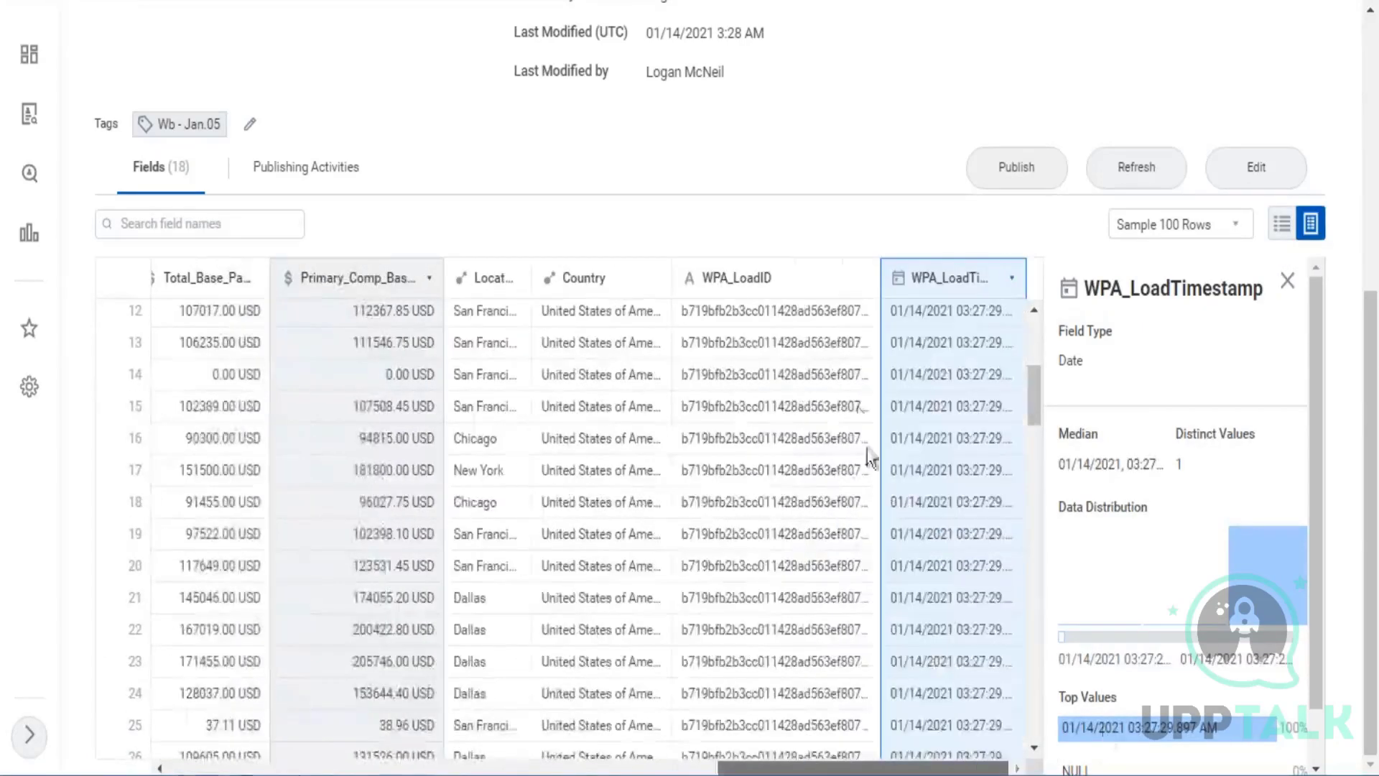
{"action": "left_click", "coordinate": [771, 349]}
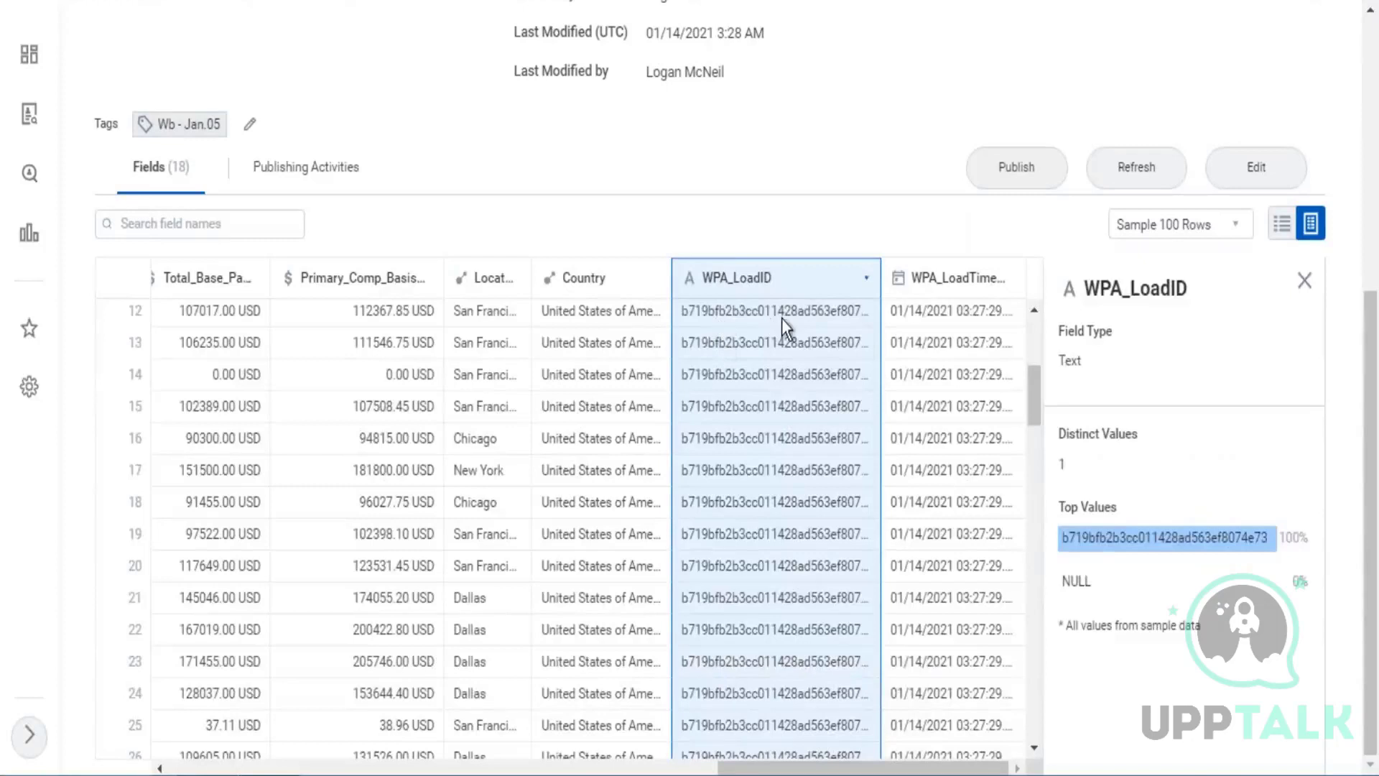
{"action": "left_click", "coordinate": [969, 324]}
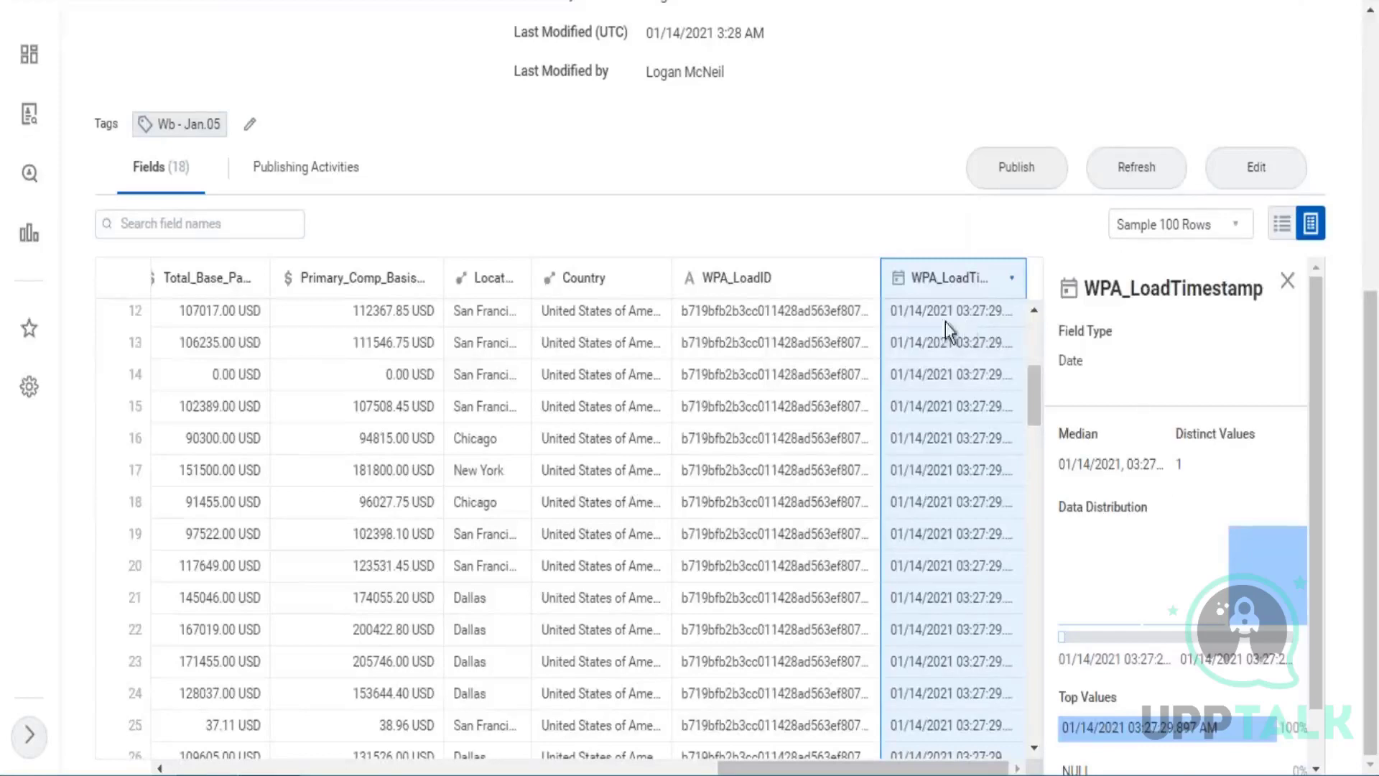
{"action": "left_click_drag", "start_coordinate": [881, 281], "coordinate": [752, 280]}
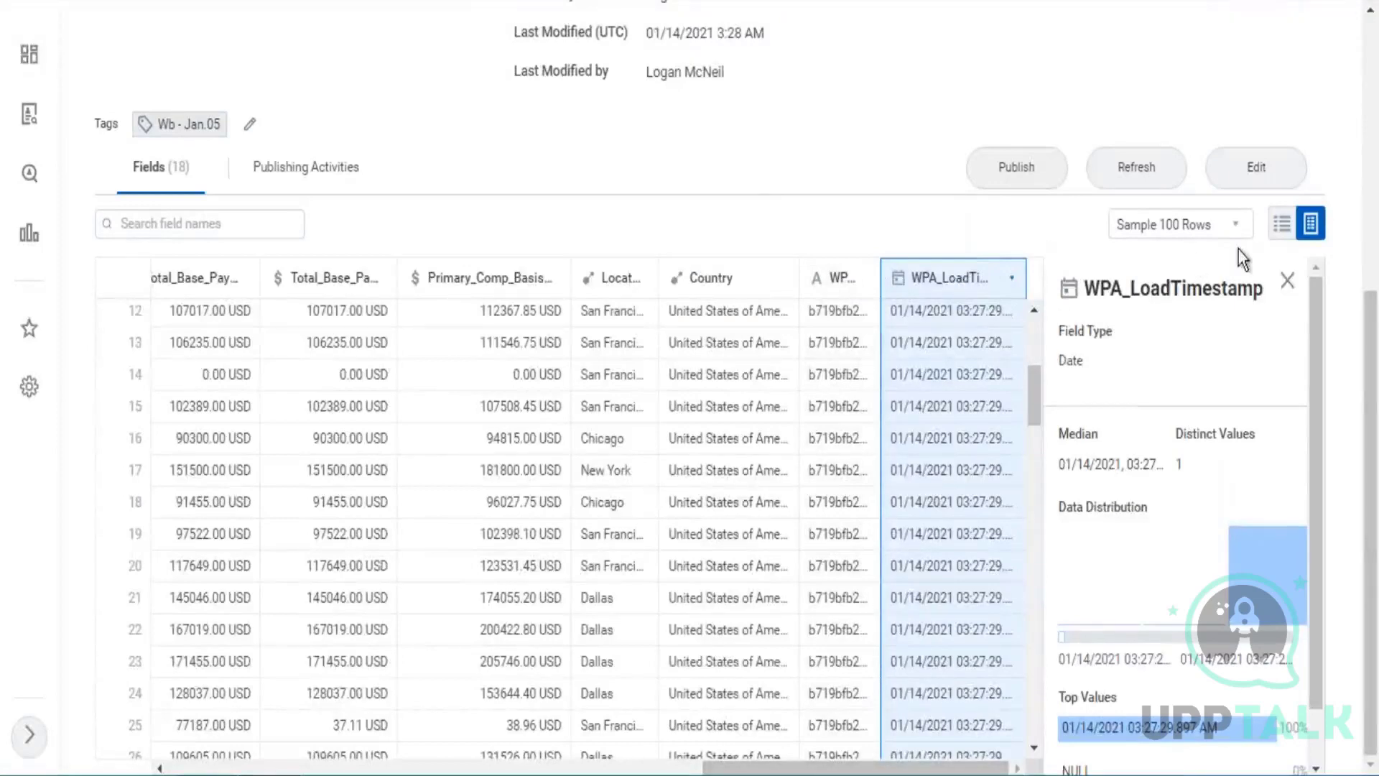
{"action": "left_click", "coordinate": [1287, 288]}
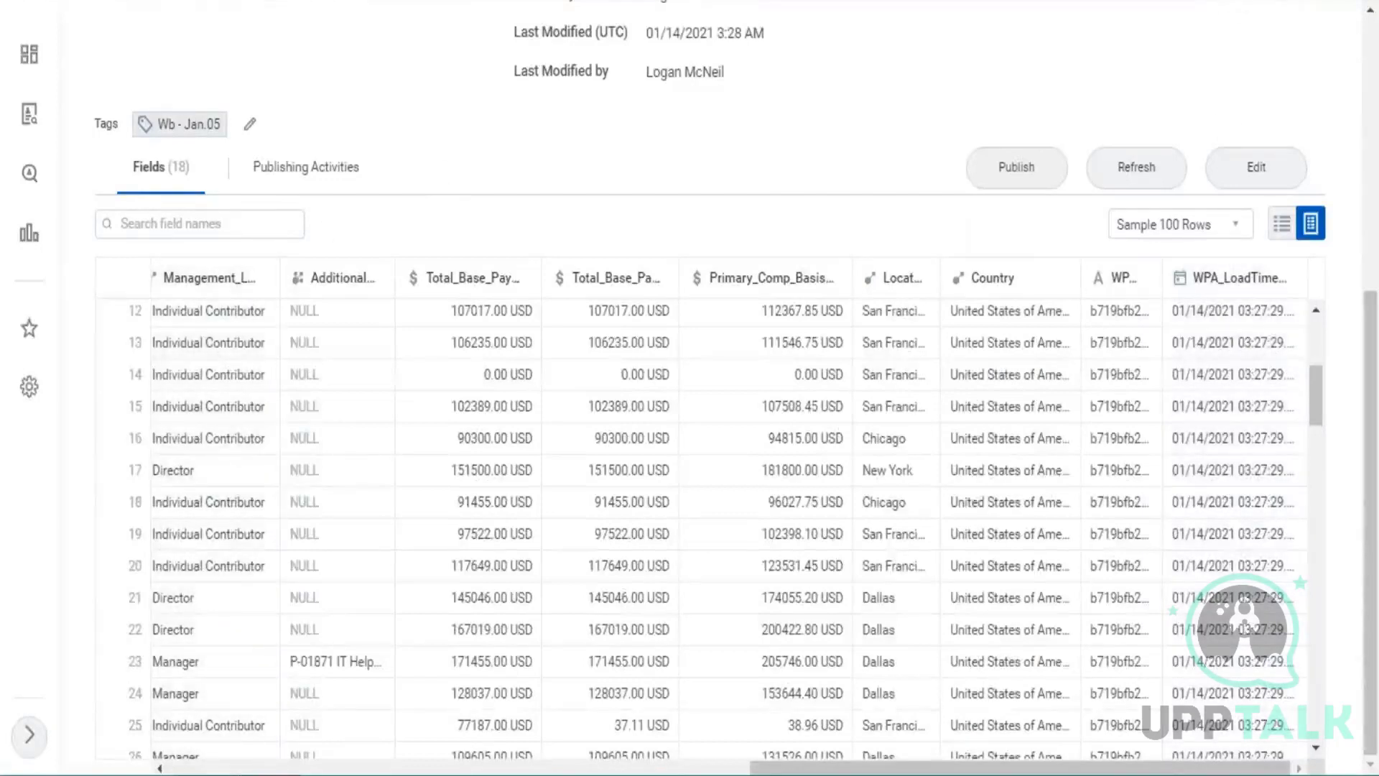
In the Excel notes, extend the WPA_LoadID item in cell B3 with "- Unique identifer of the integration run used to load that particular record.".
{"action": "key", "text": "alt+Tab"}
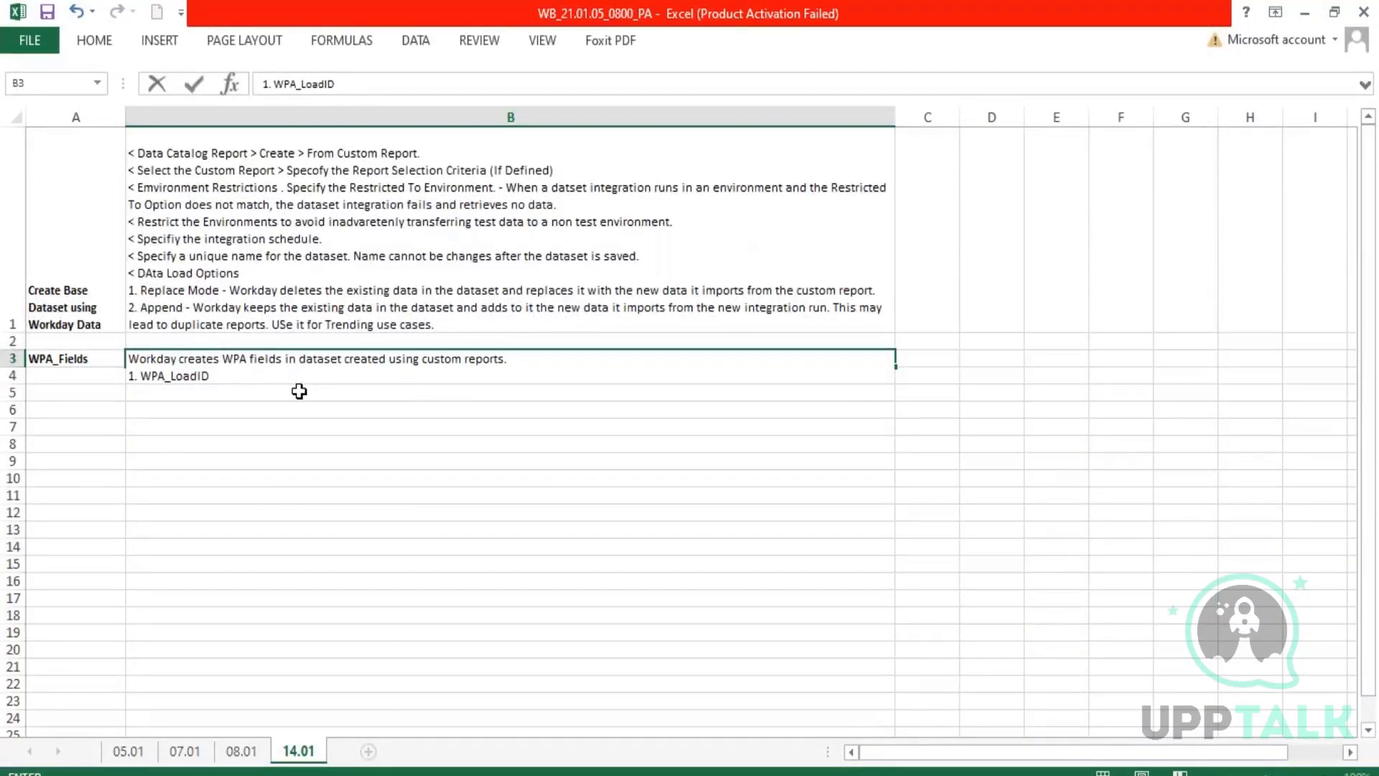
{"action": "type", "text": "- Unique identif"}
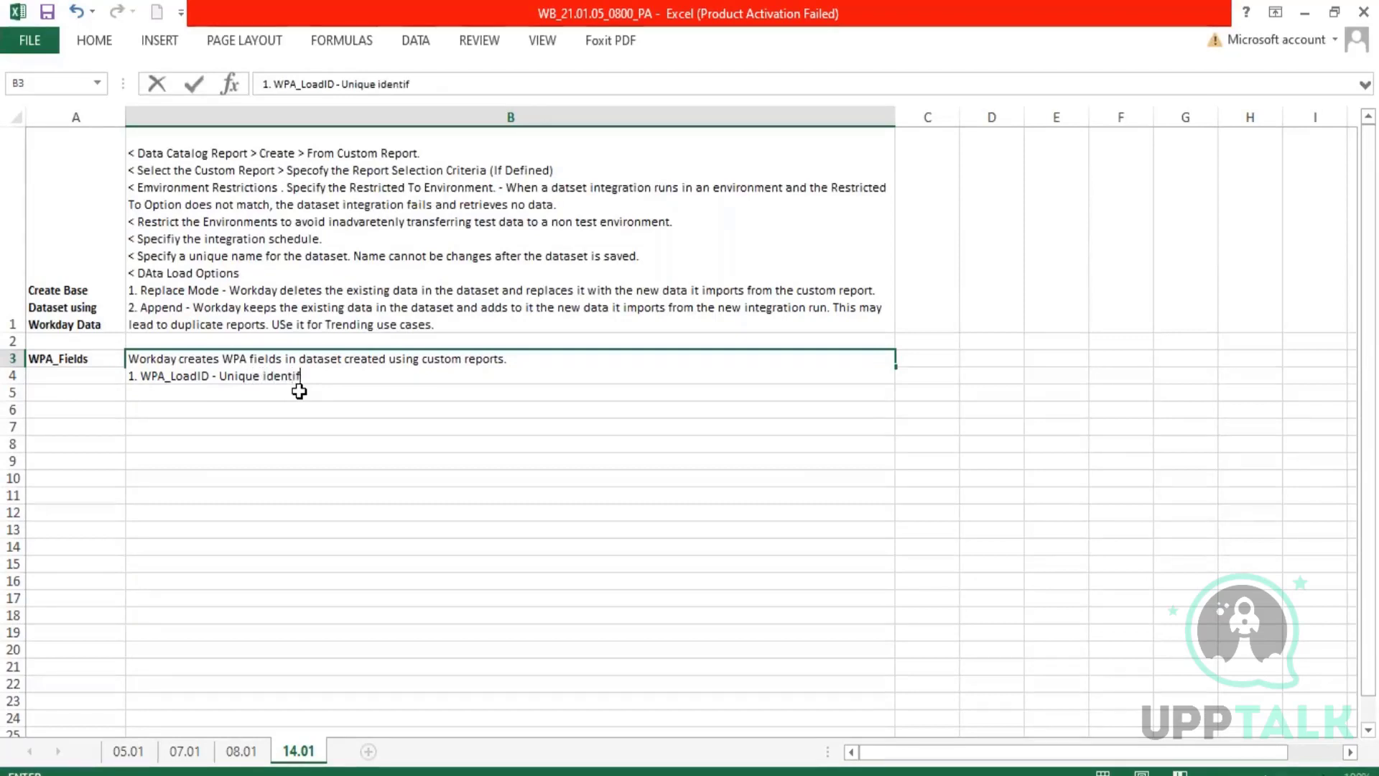
{"action": "type", "text": "er of the inte"}
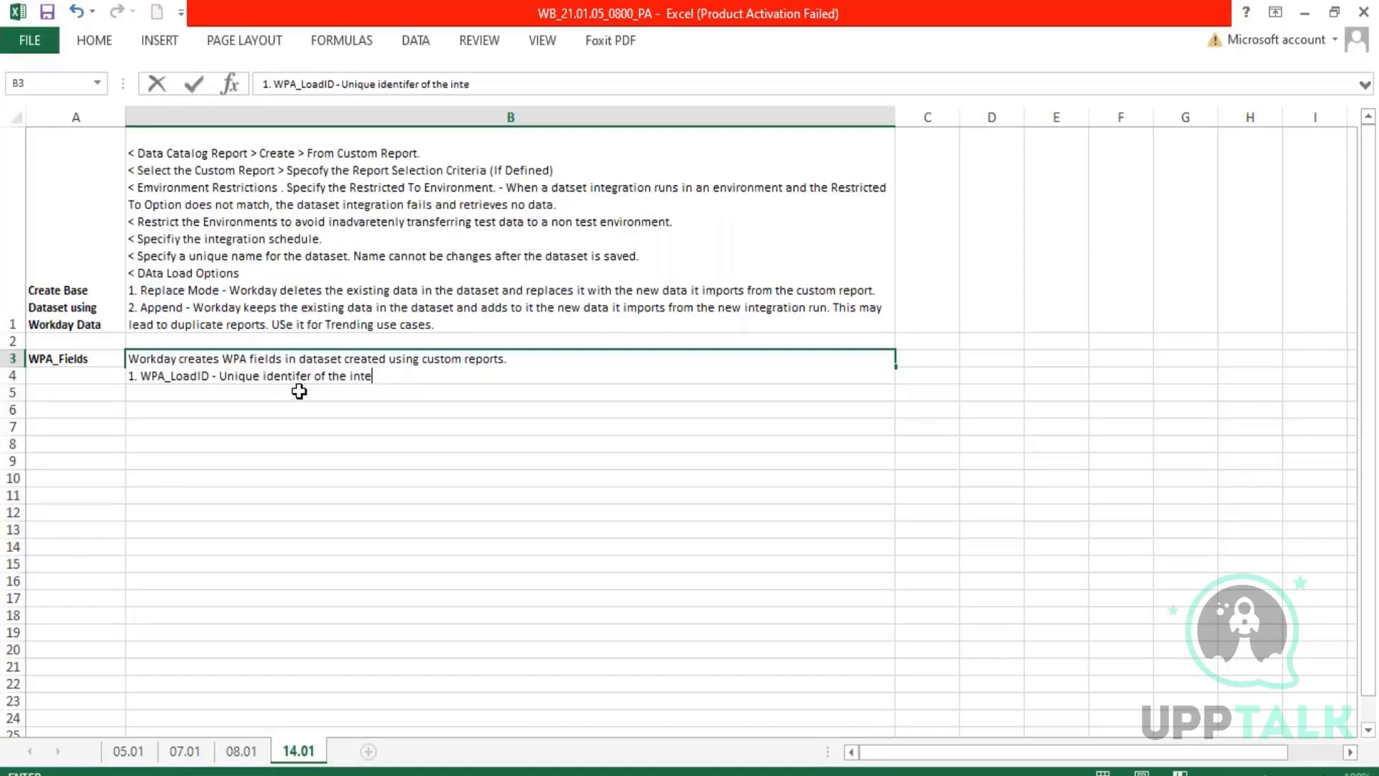
{"action": "type", "text": "gration run used"}
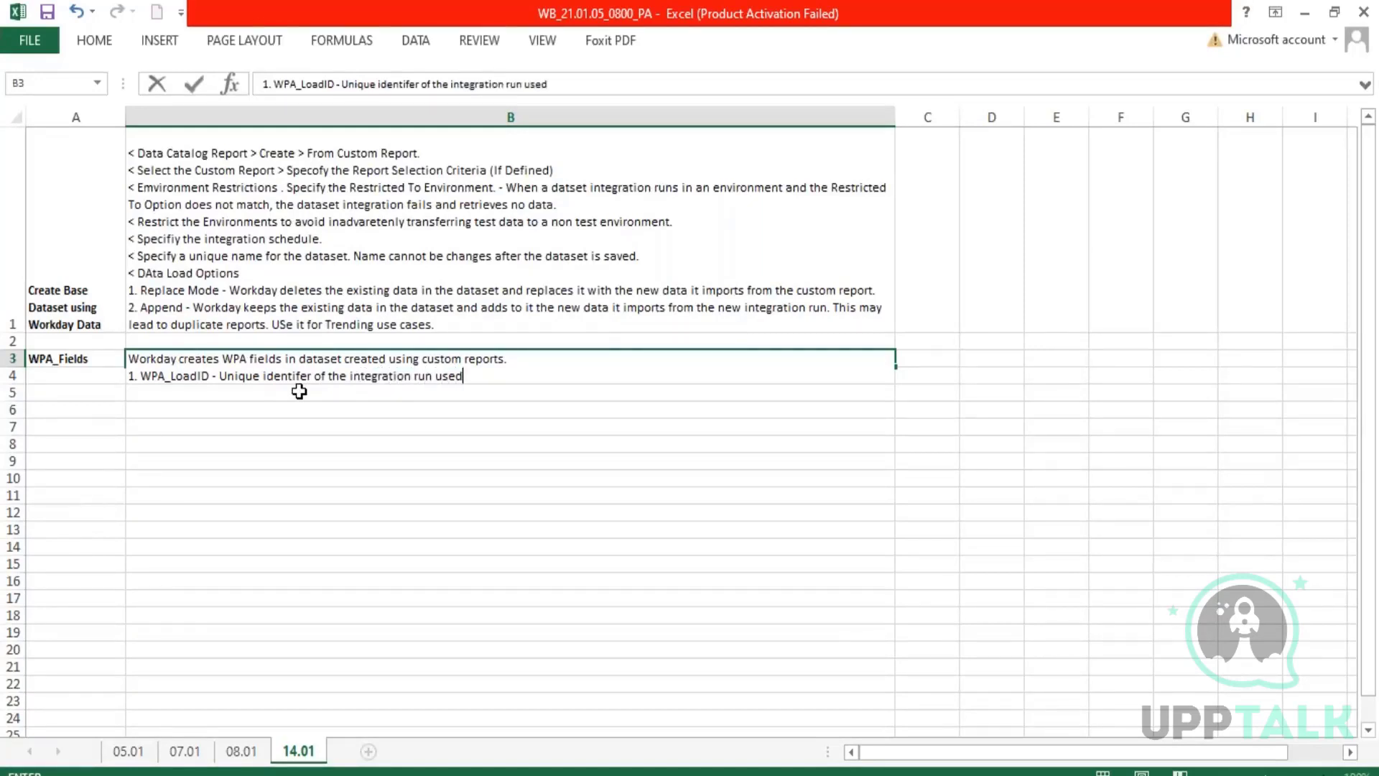
{"action": "type", "text": " to laod"}
{"action": "key", "text": "BackSpace"}
{"action": "key", "text": "BackSpace"}
{"action": "key", "text": "BackSpace"}
{"action": "key", "text": "BackSpace"}
{"action": "type", "text": "oad that partic"}
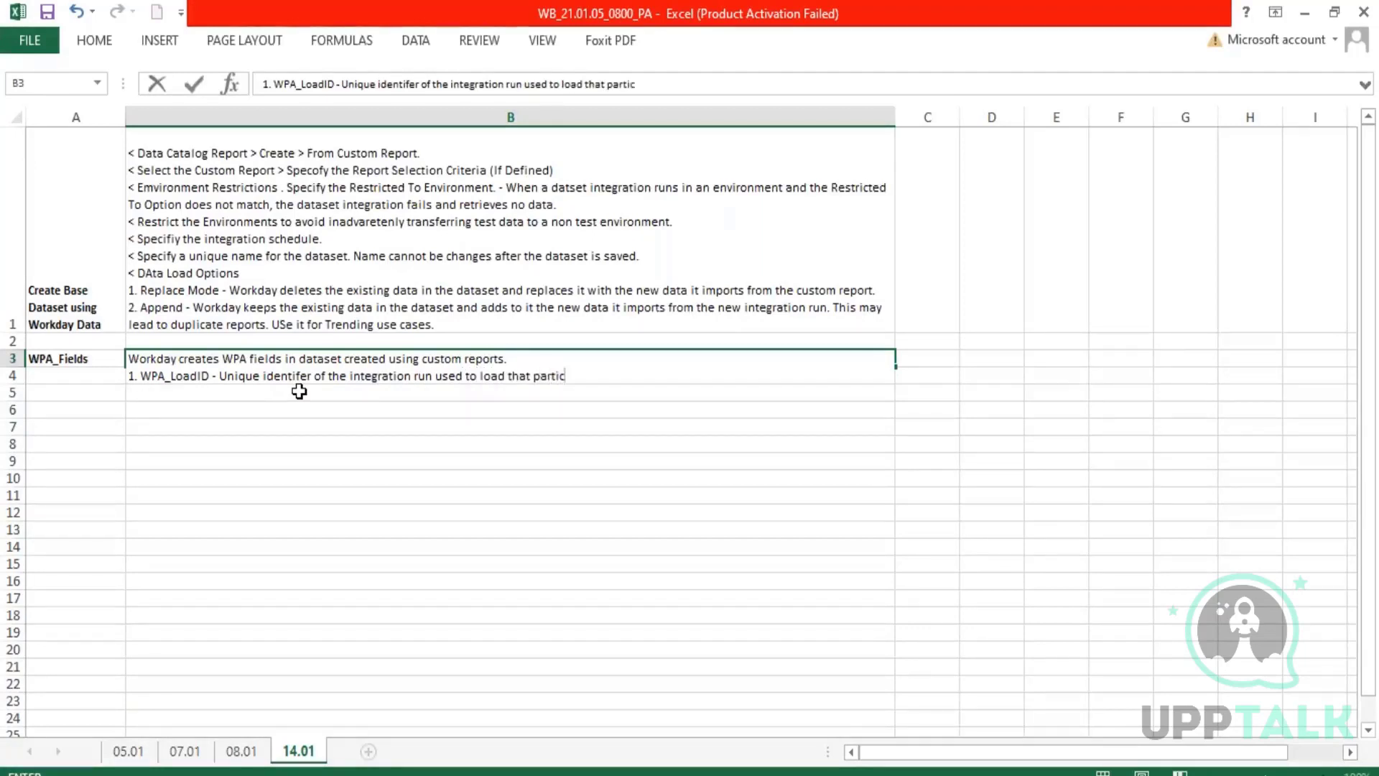
{"action": "type", "text": "ular record."}
{"action": "key", "text": "alt+Return"}
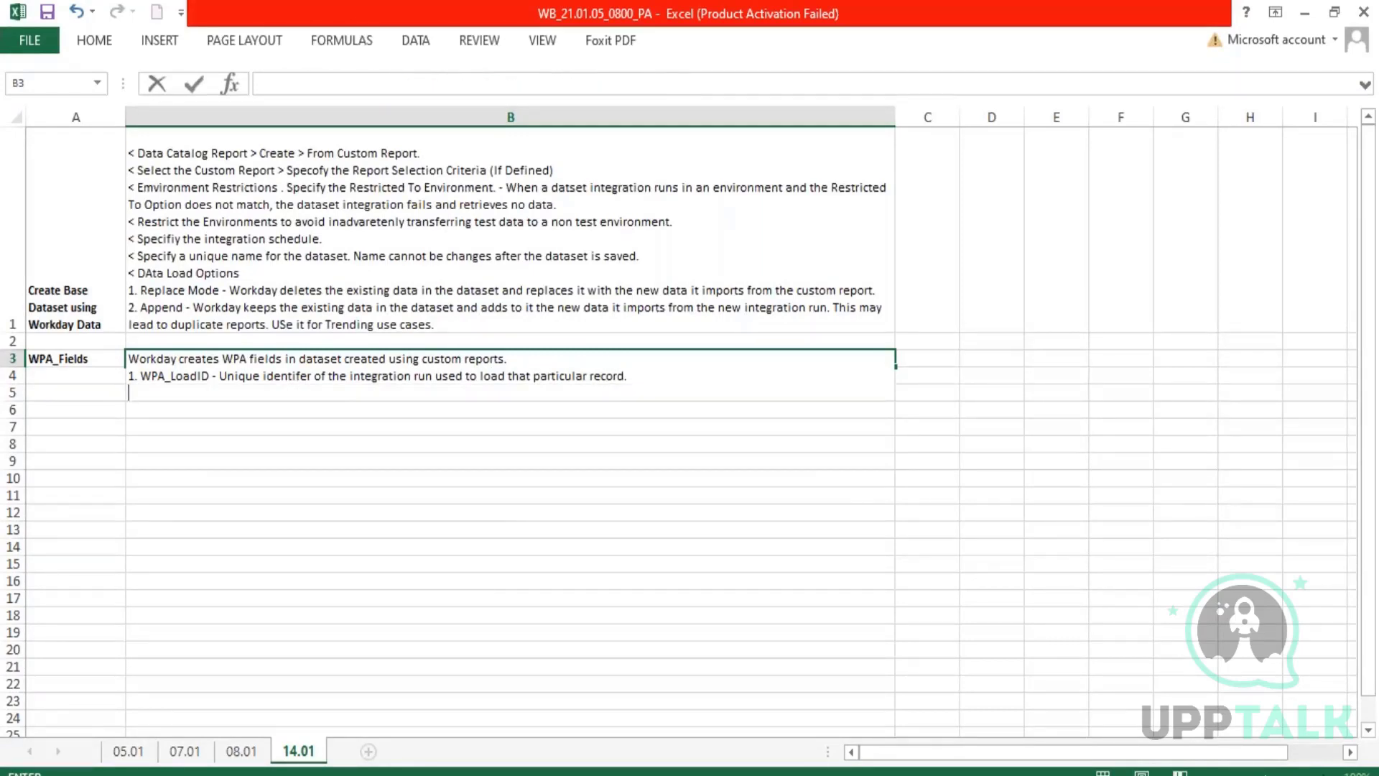
Add the item "2. WPA_LoadTimestamp - The time of the integration run that loaded that particular record." on a new line in cell B3.
{"action": "type", "text": "2. WPA_LoadTimeste"}
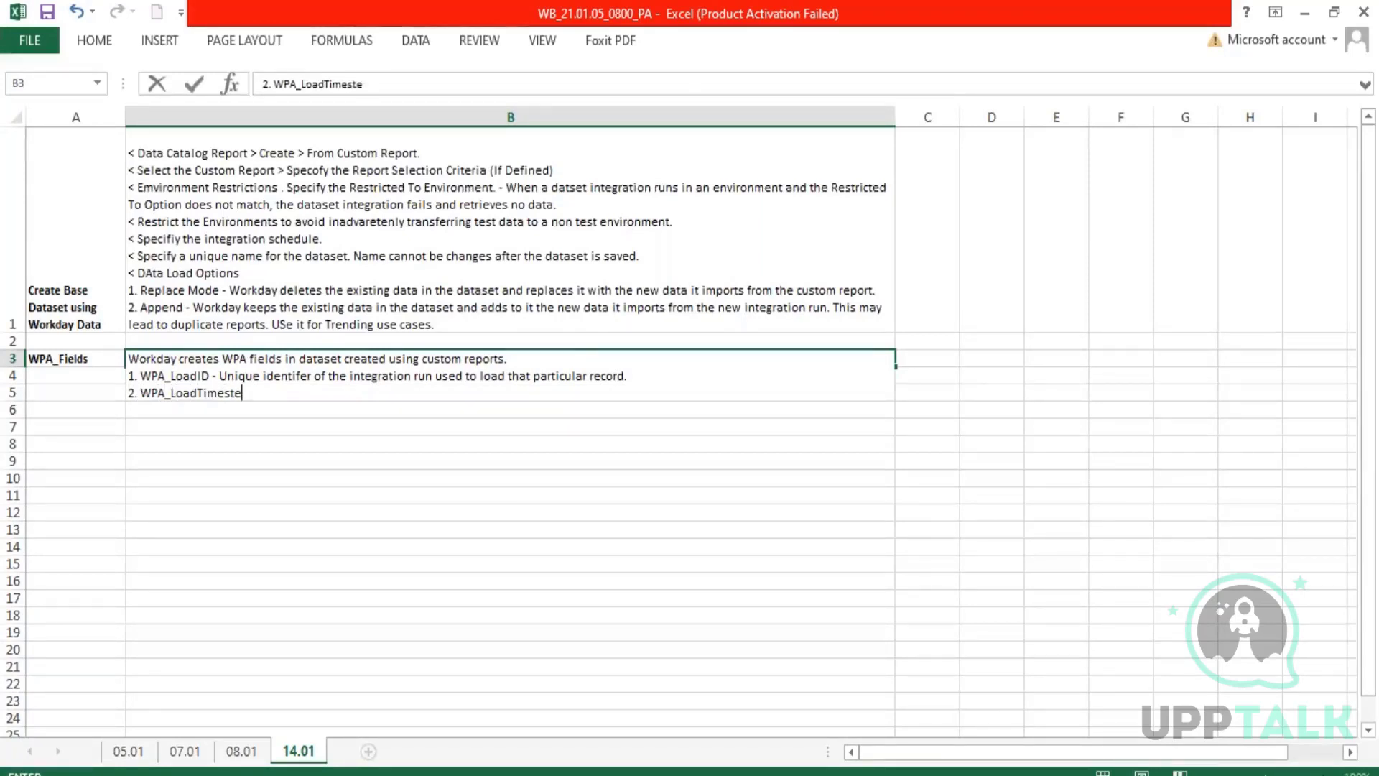
{"action": "key", "text": "BackSpace"}
{"action": "type", "text": "amp - The time of the "}
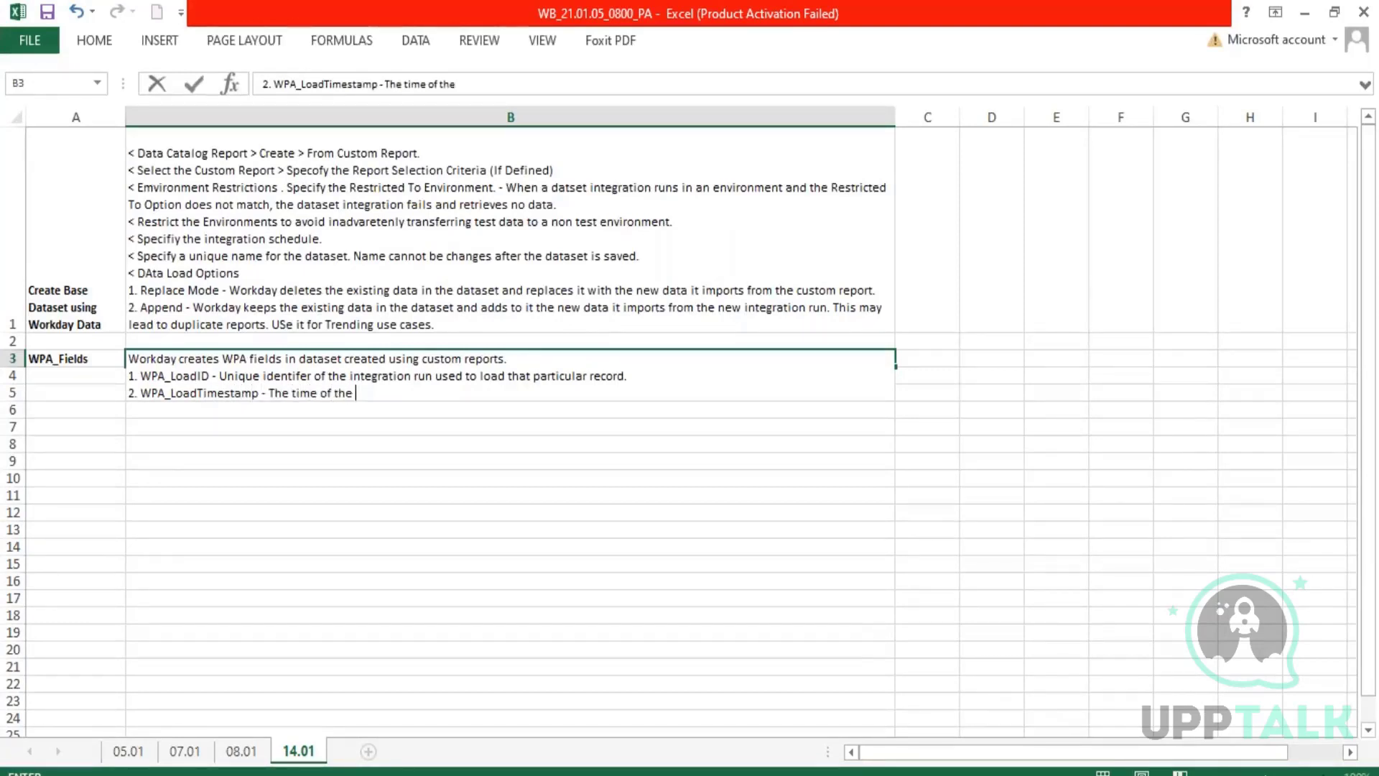
{"action": "type", "text": "integration run that "}
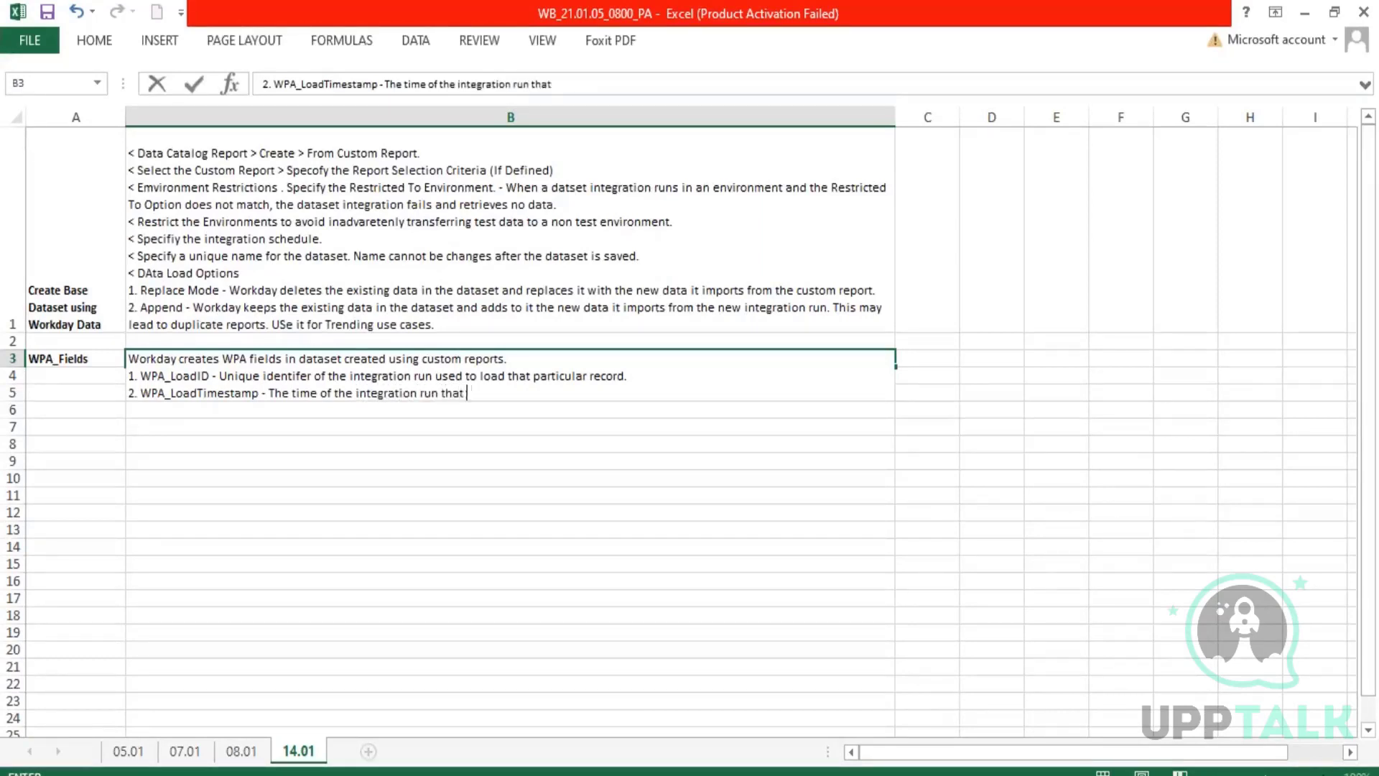
{"action": "type", "text": "loaded that particular re"}
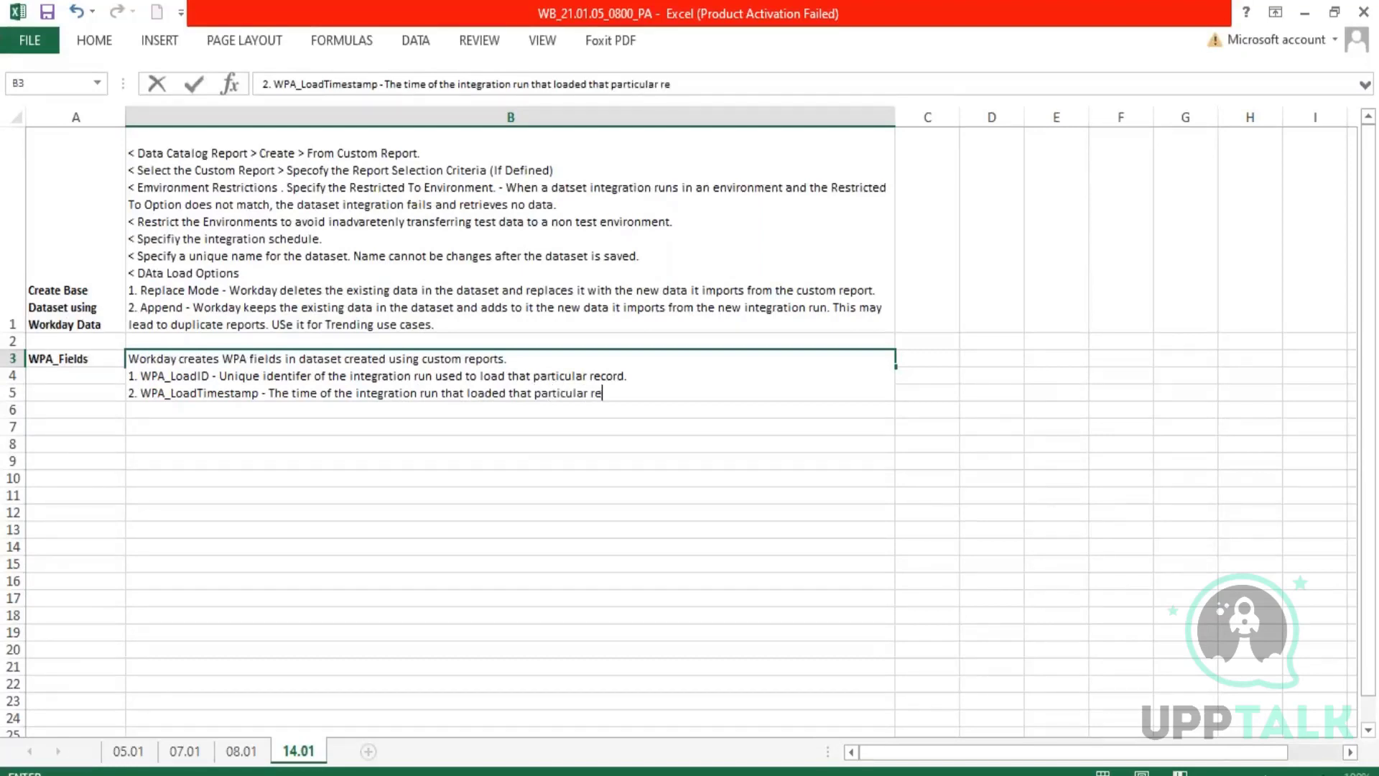
{"action": "type", "text": "cord."}
{"action": "key", "text": "Return"}
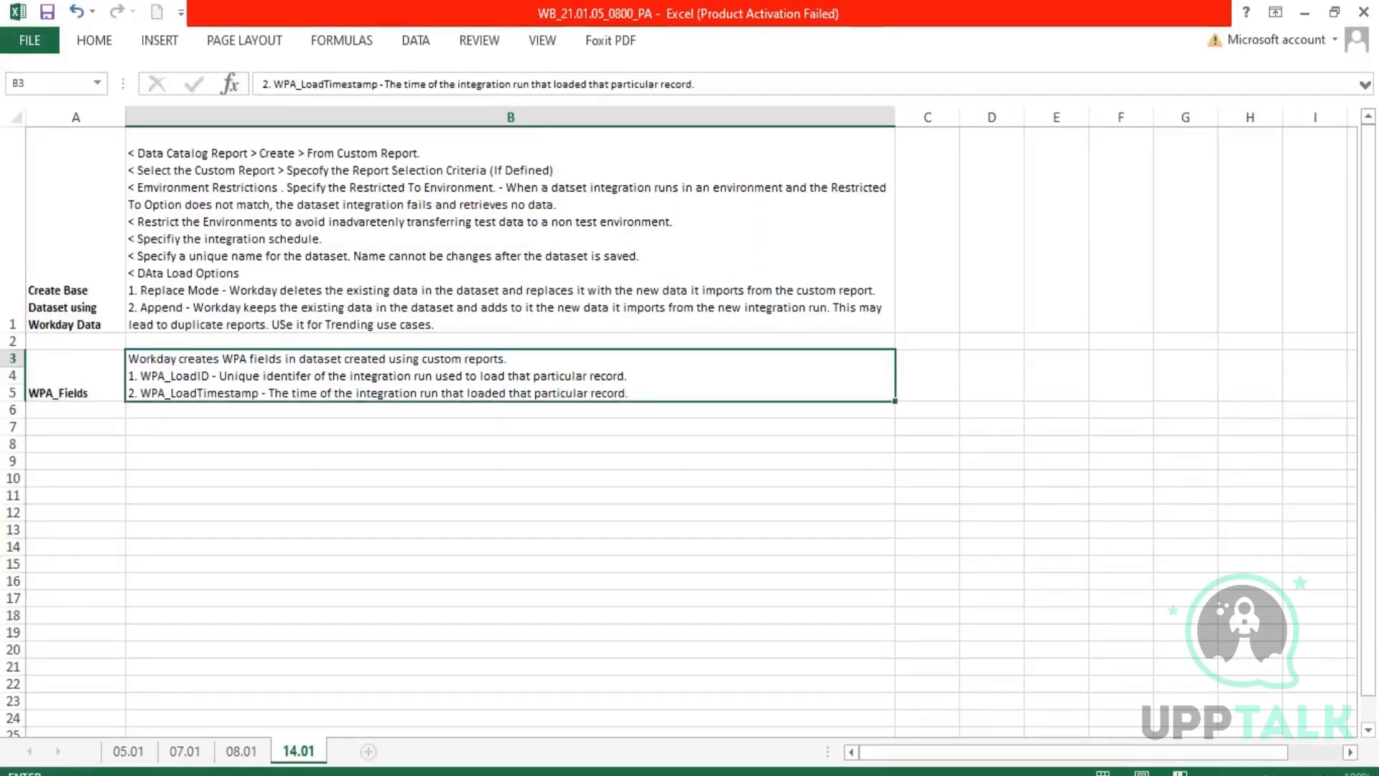
{"action": "left_click", "coordinate": [263, 479]}
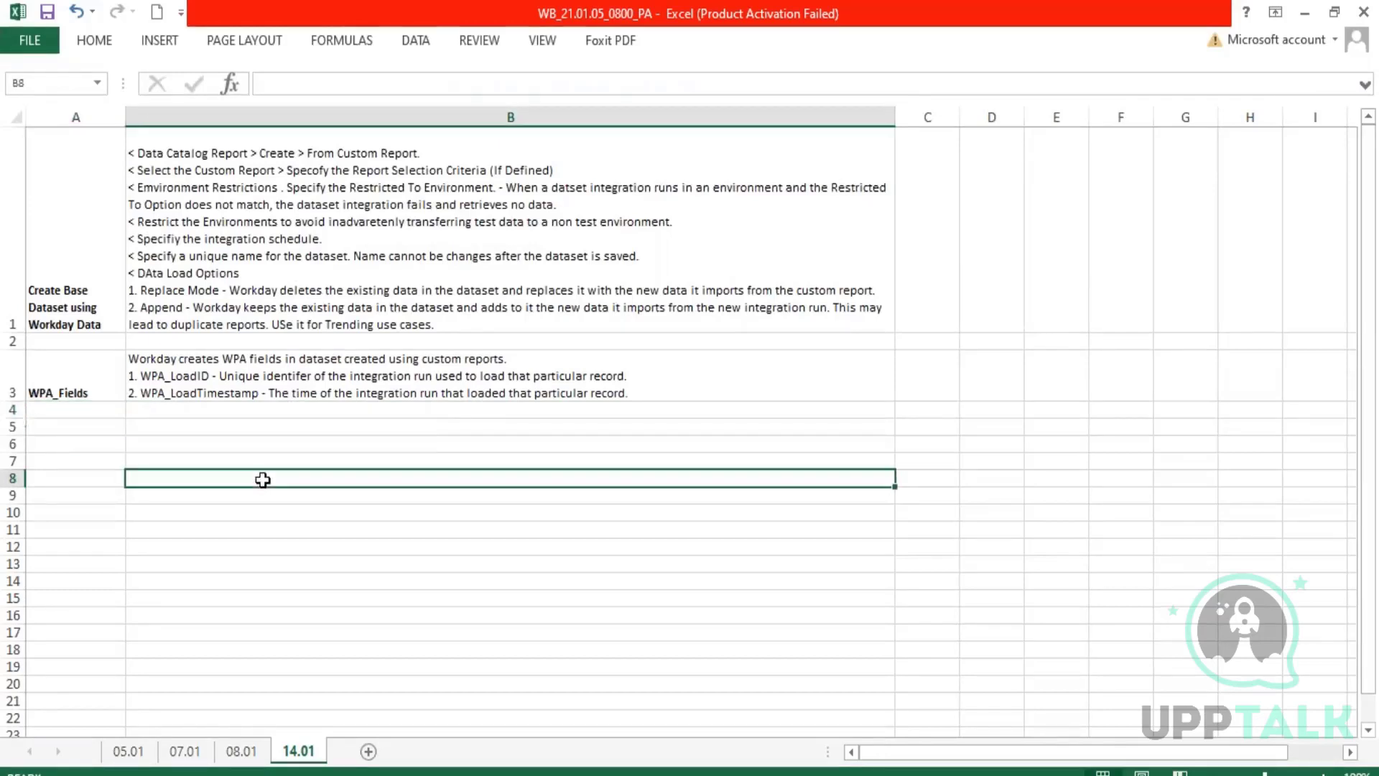